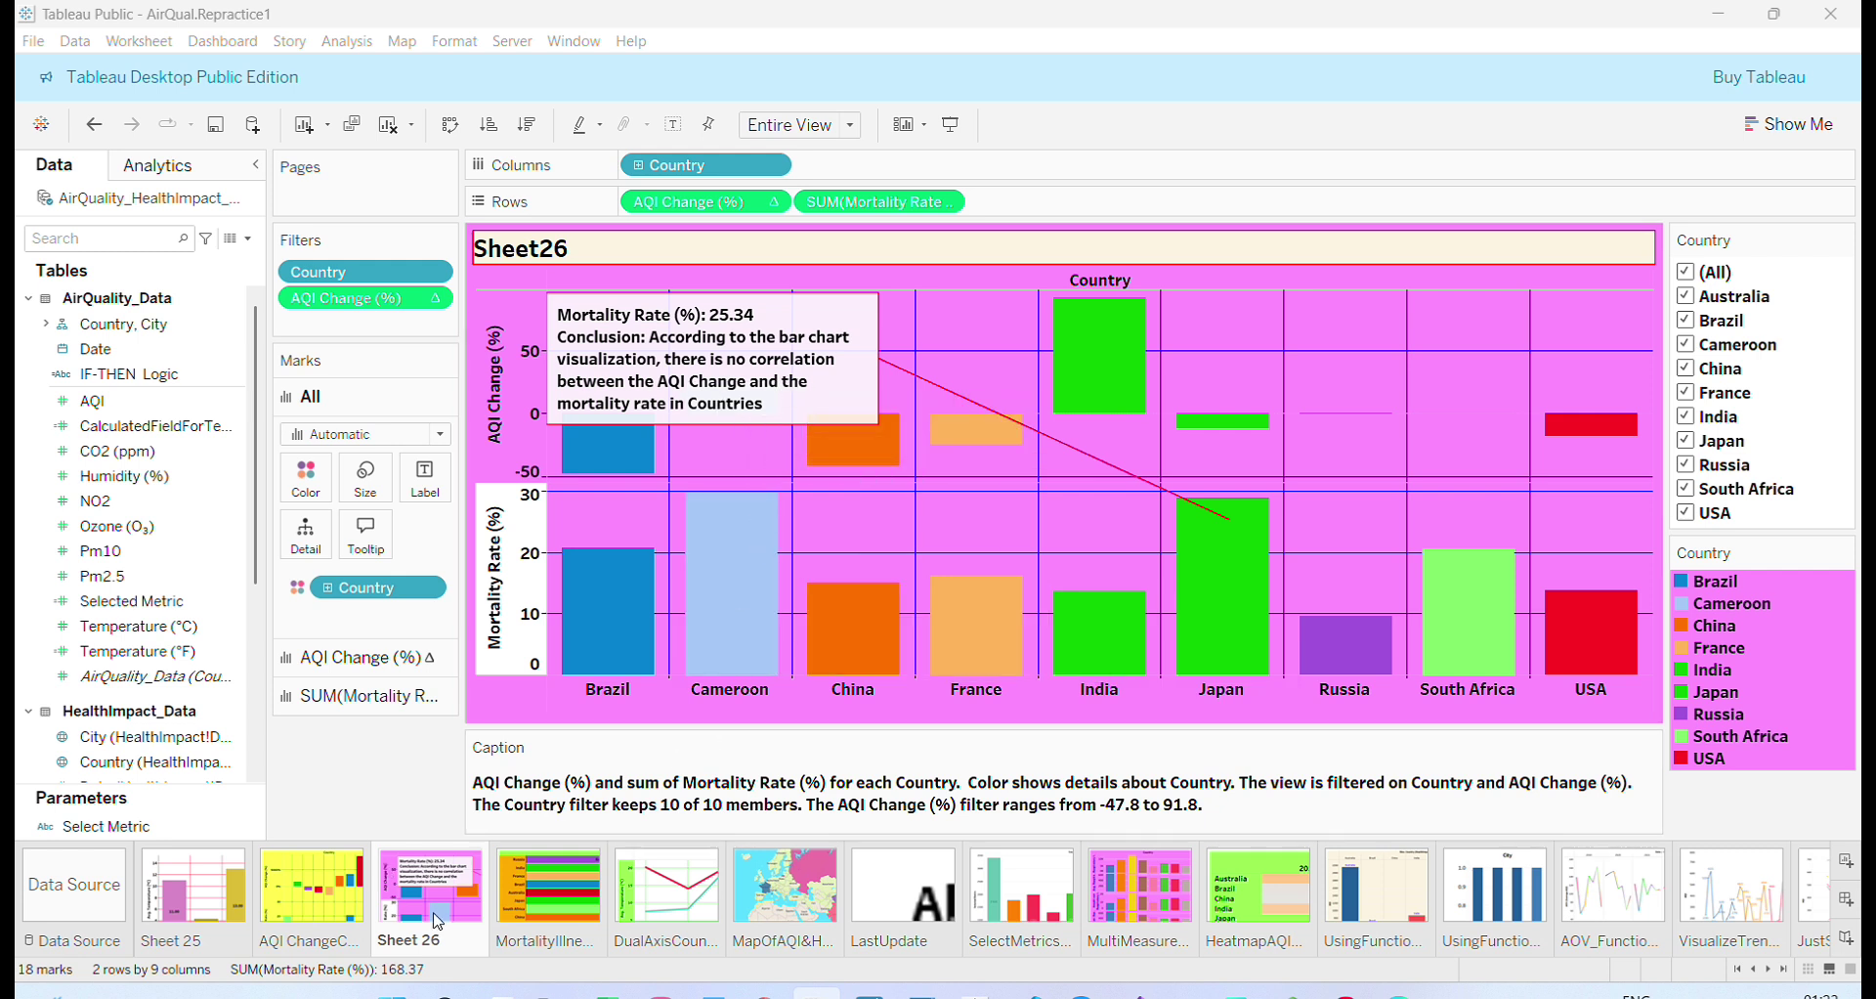
- Add a new worksheet and place it directly after the MortalityIllnessRatioCalculatedField sheet
double_click(547, 923)
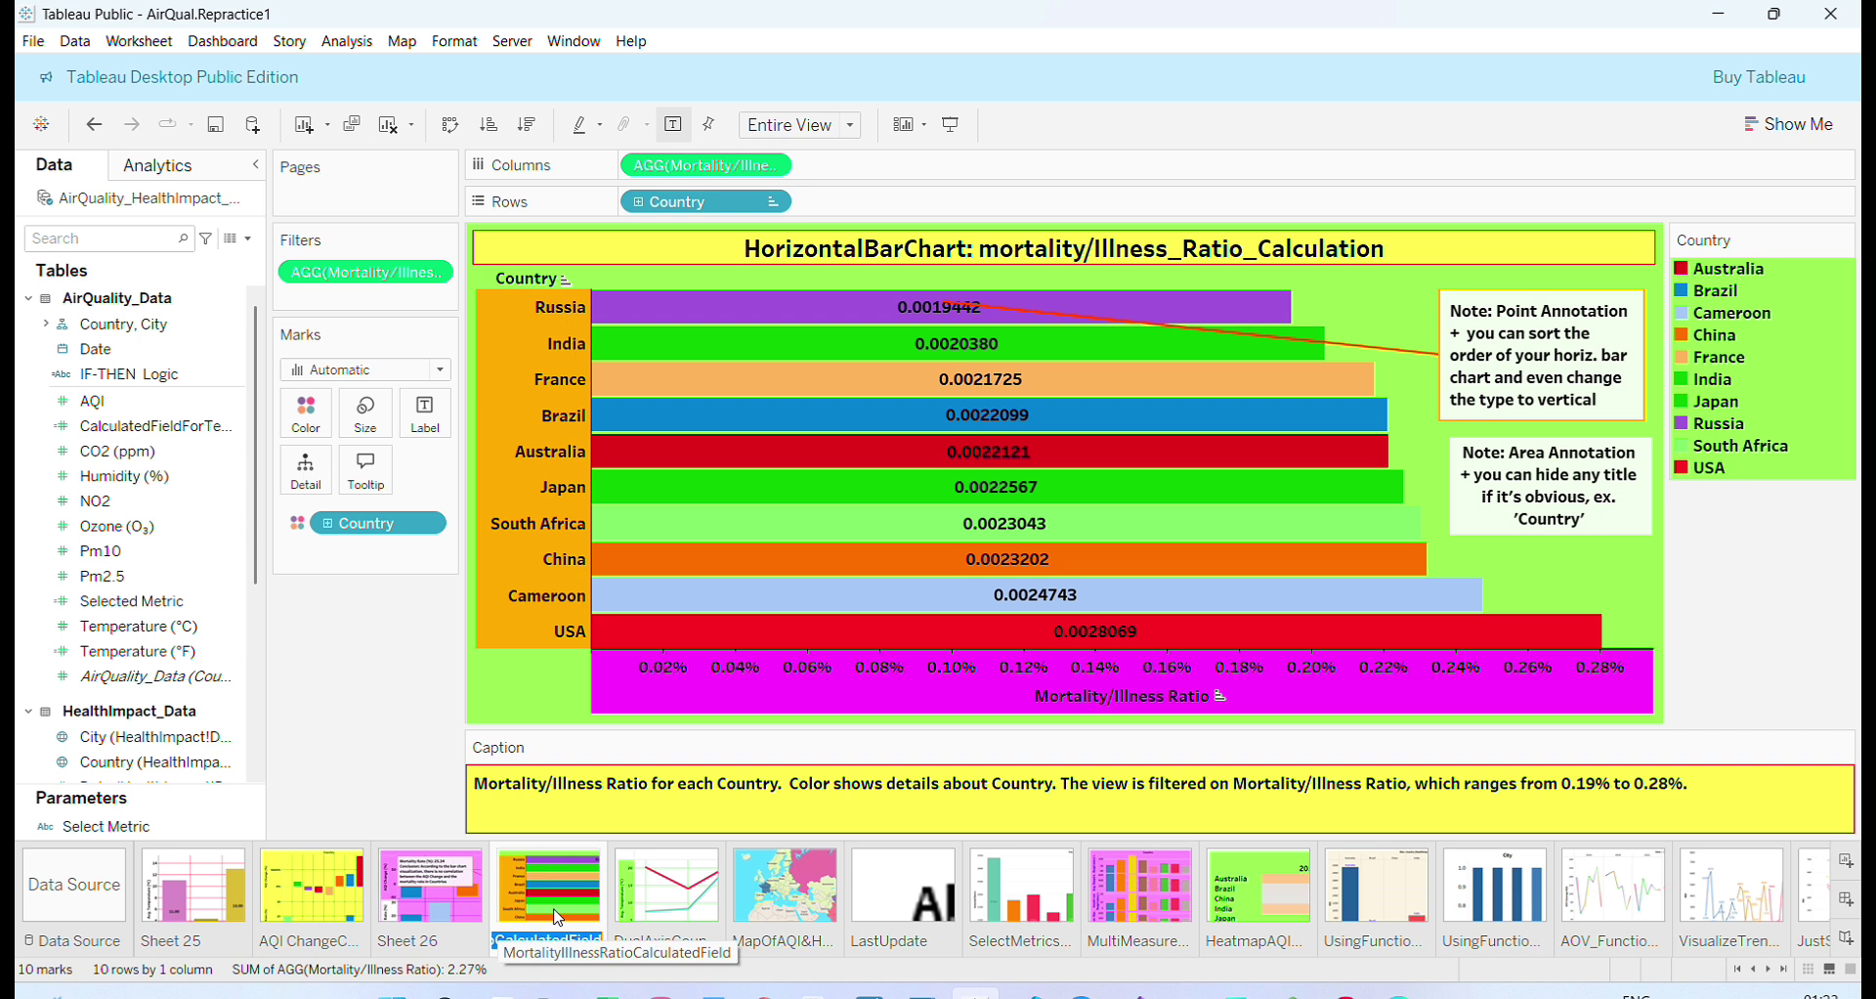
click(538, 904)
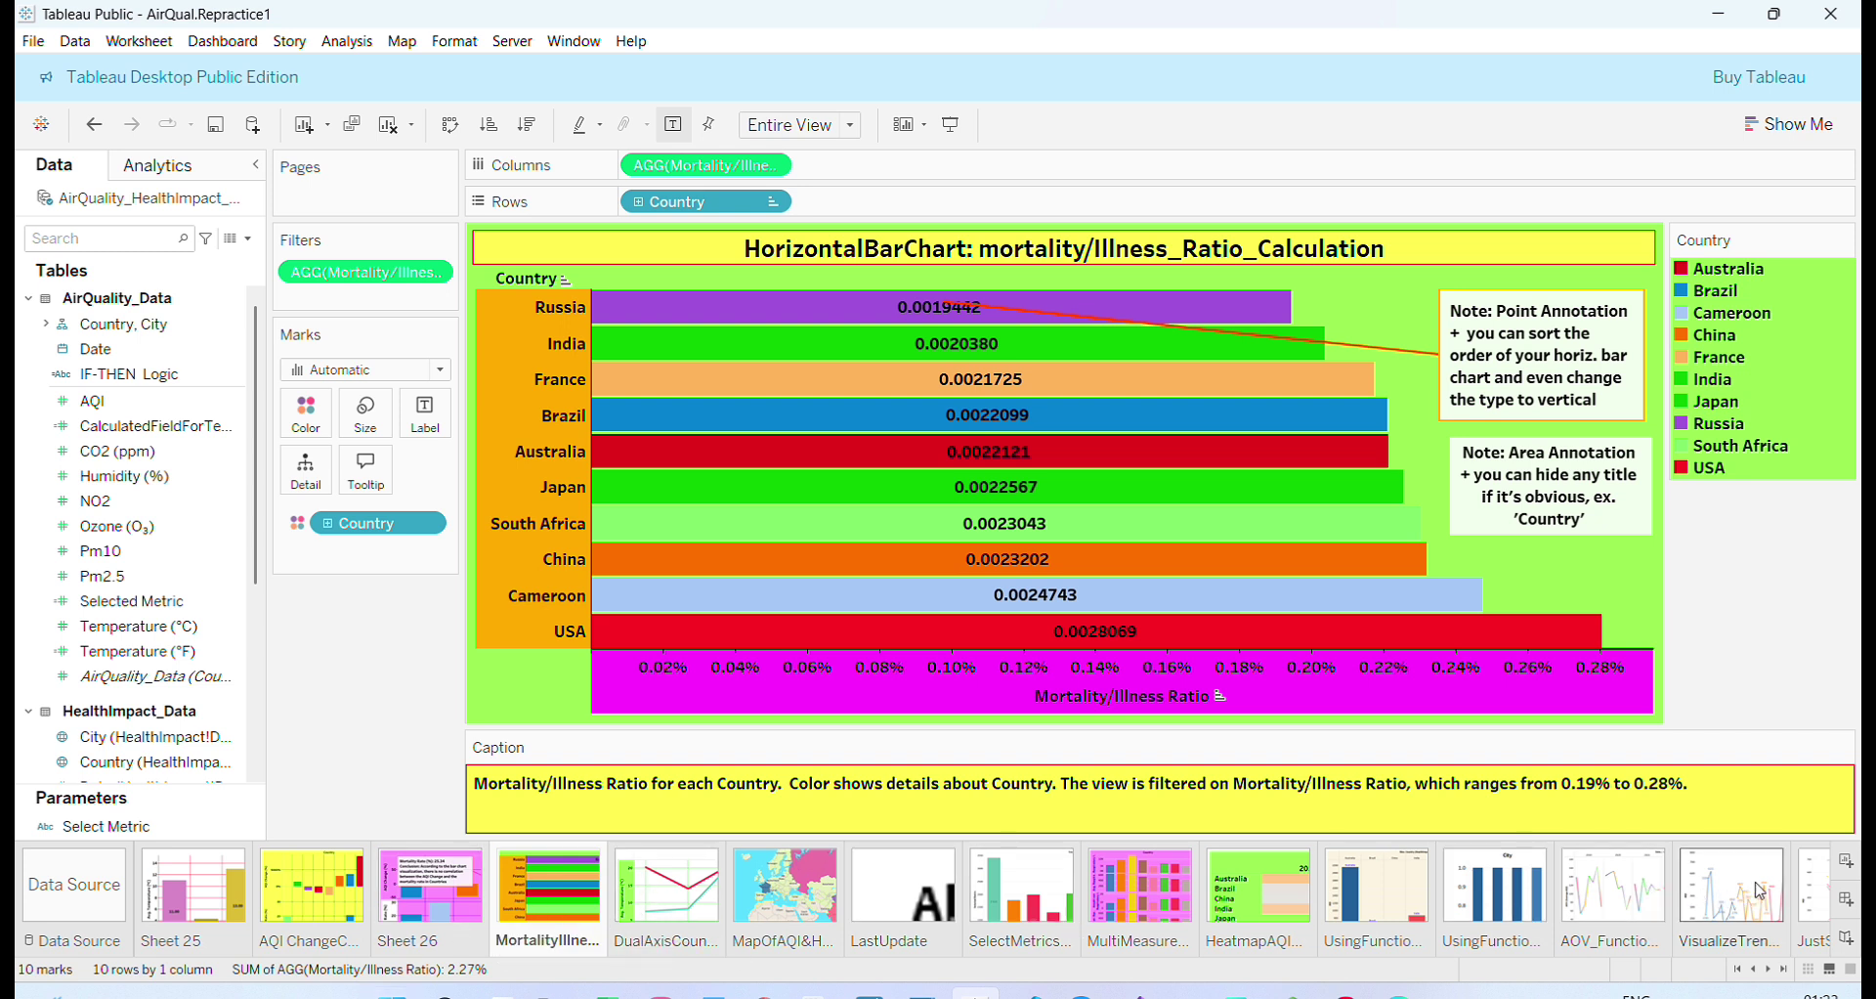
click(1848, 864)
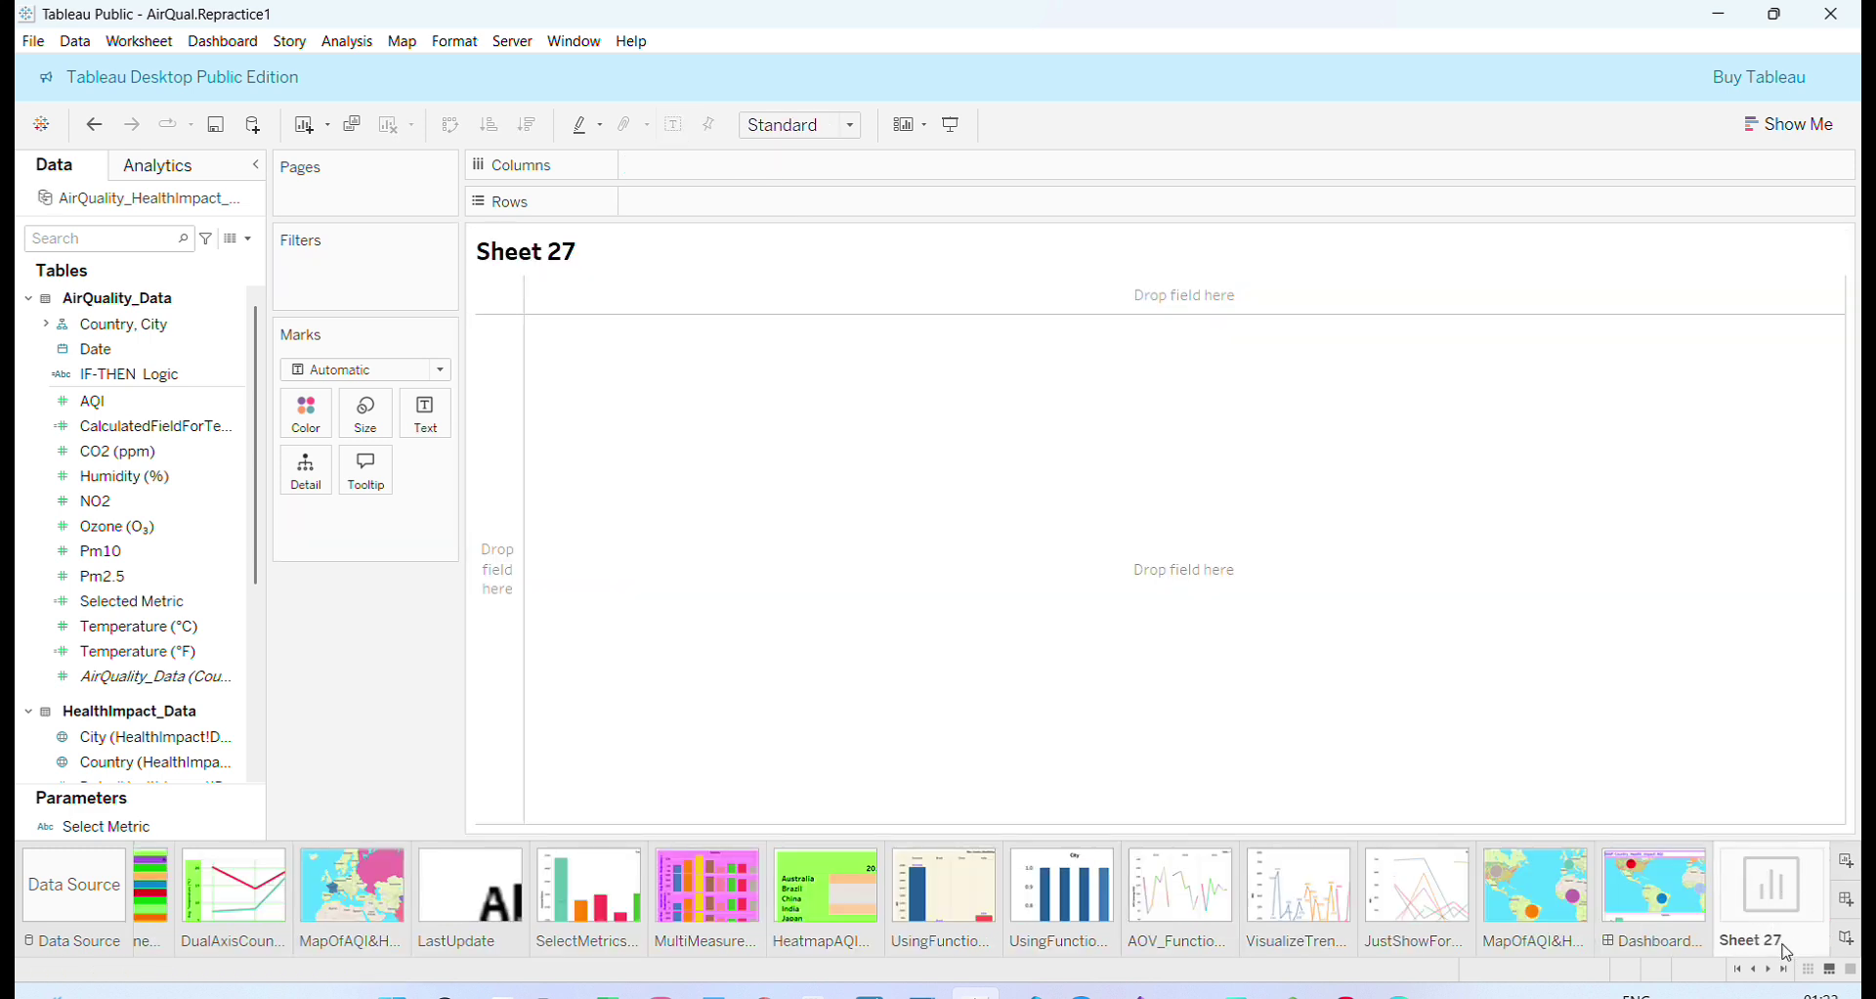
click(1813, 974)
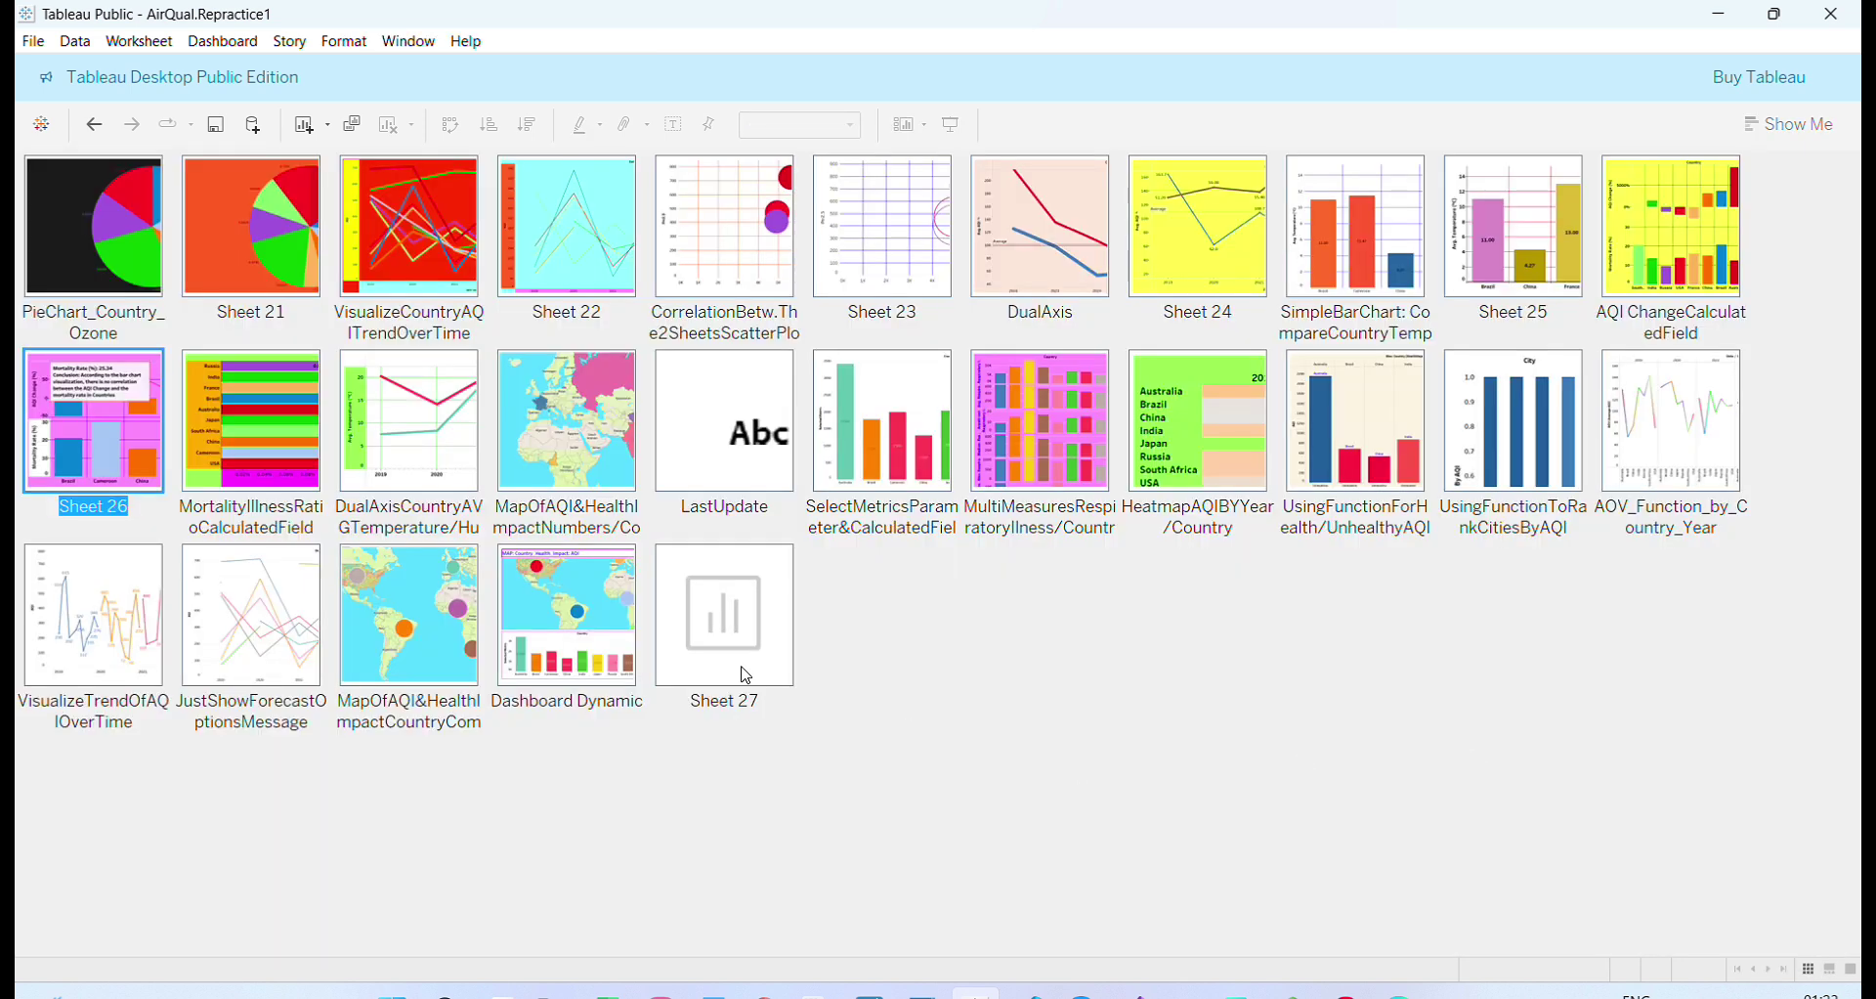
drag(747, 675, 335, 458)
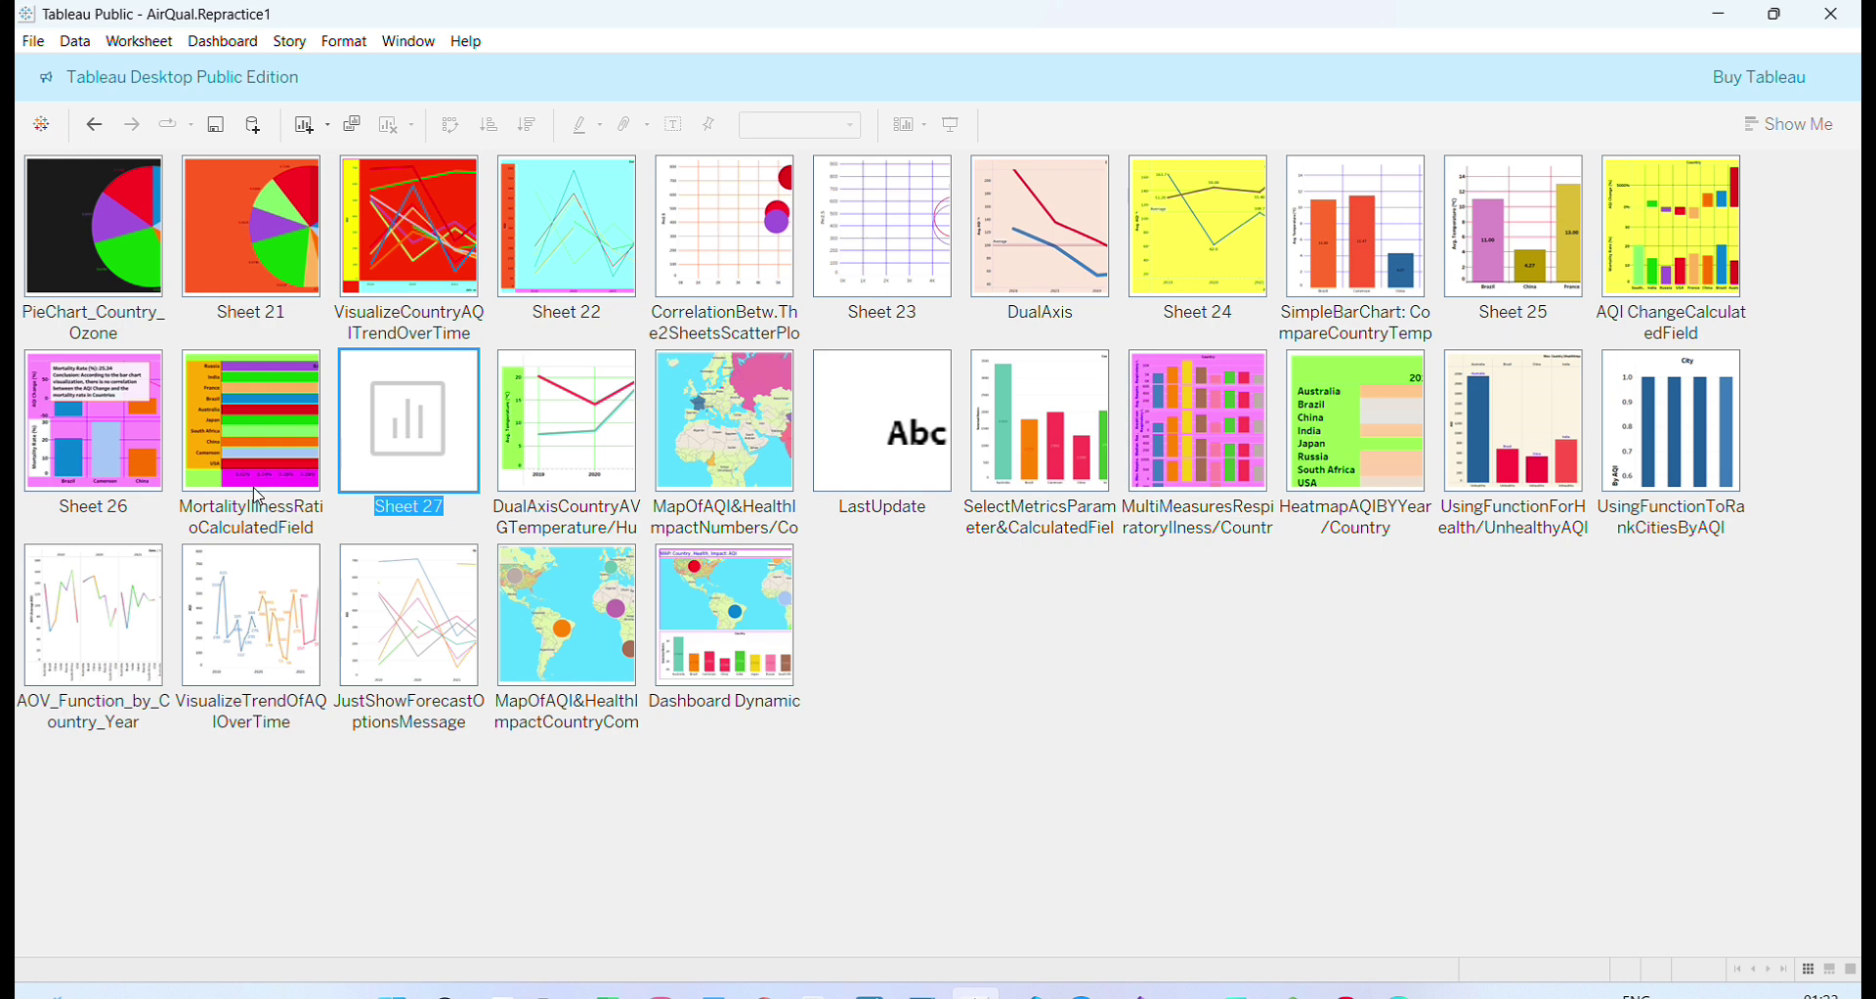
double_click(392, 468)
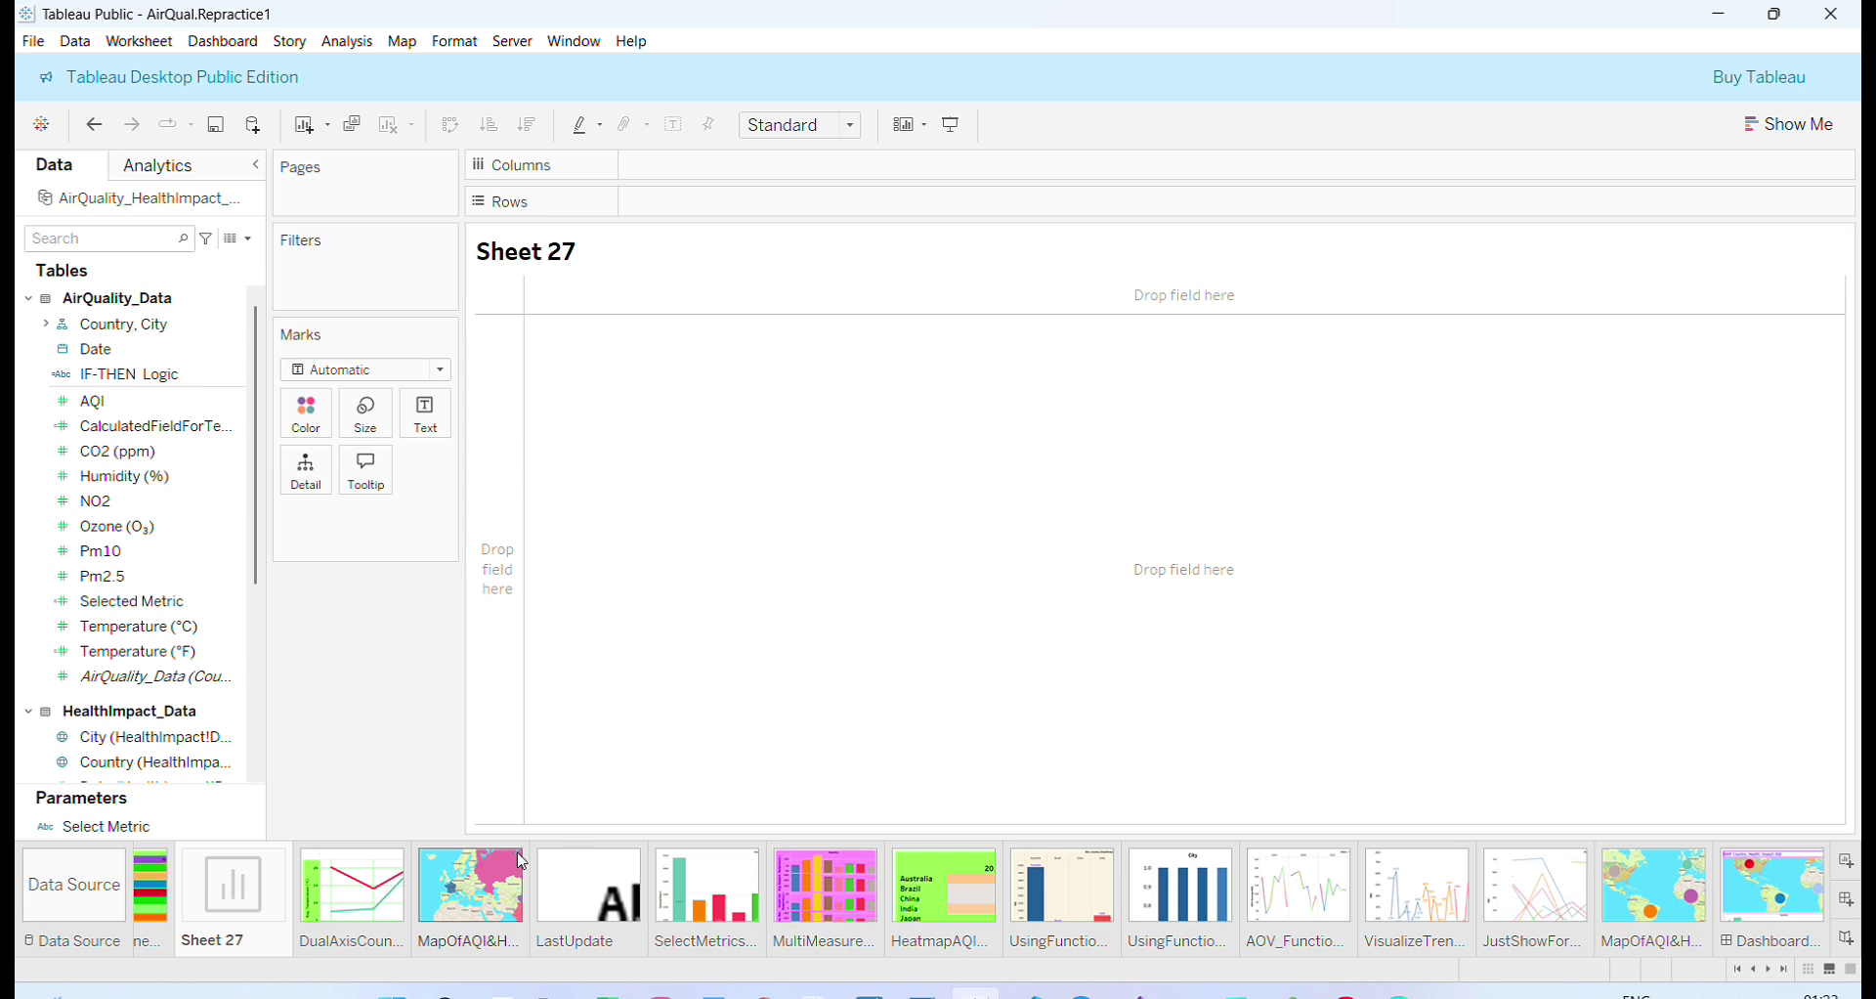
click(154, 895)
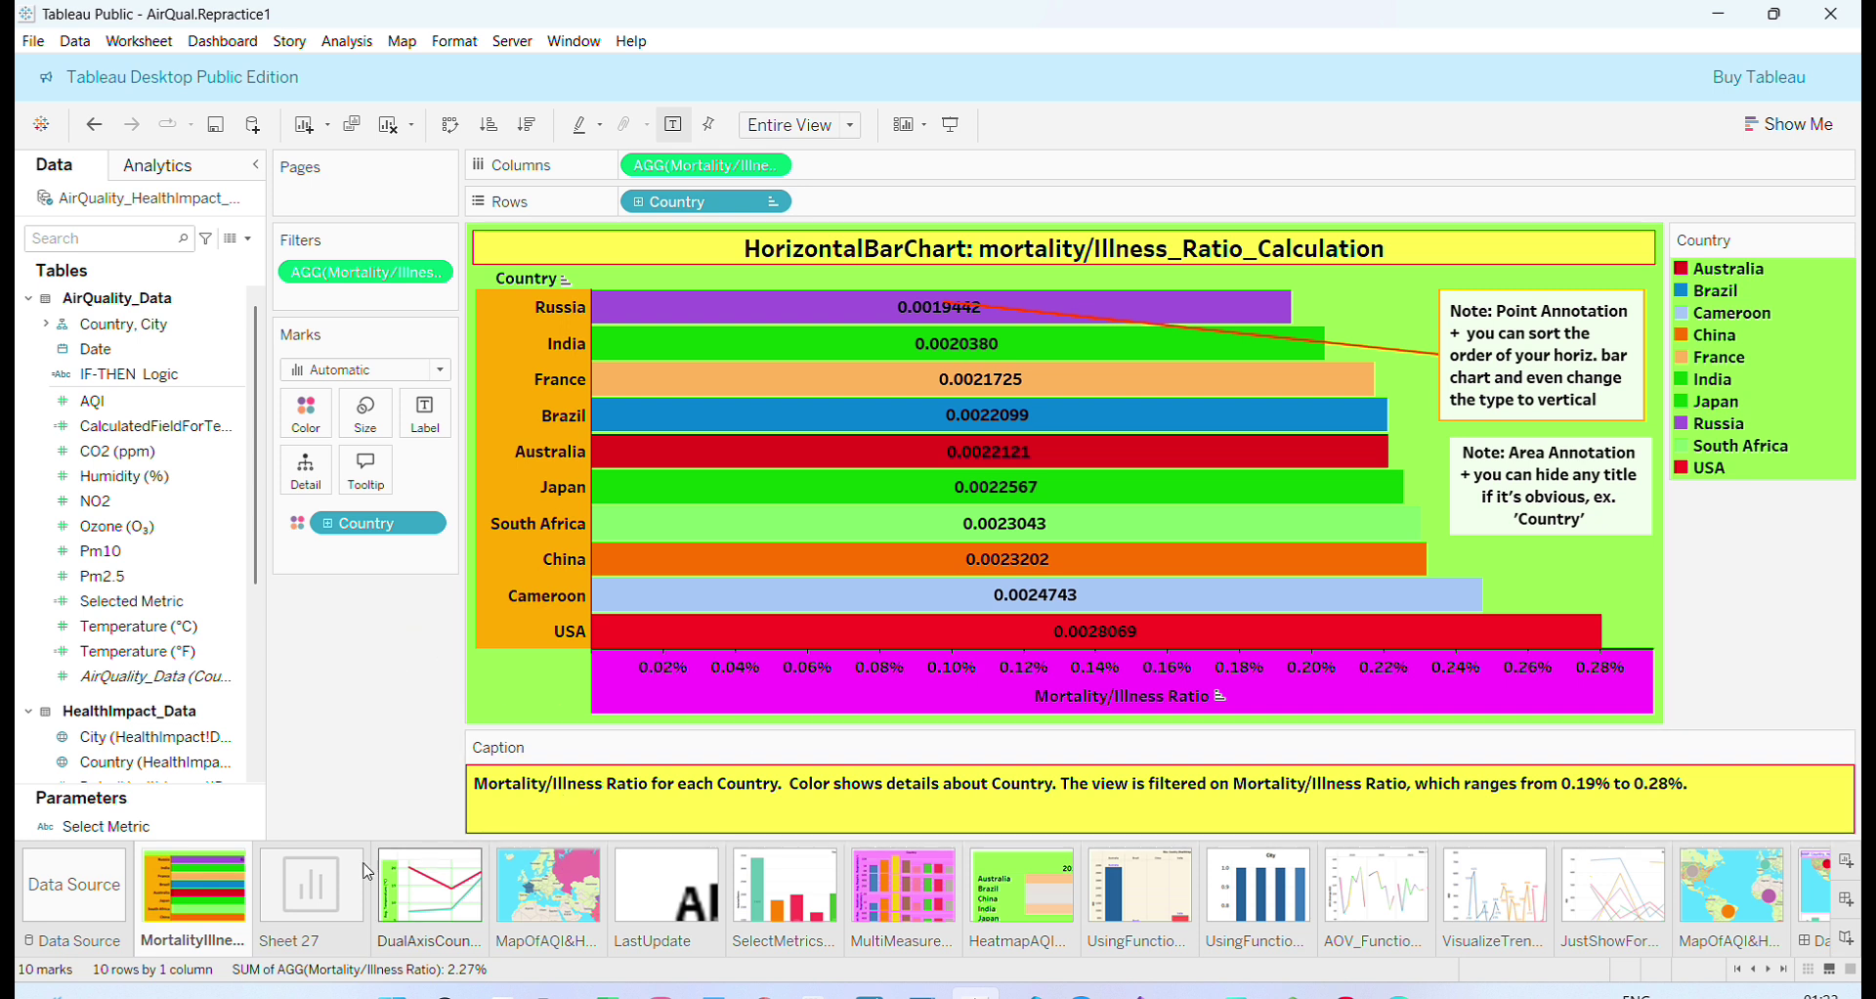
click(314, 890)
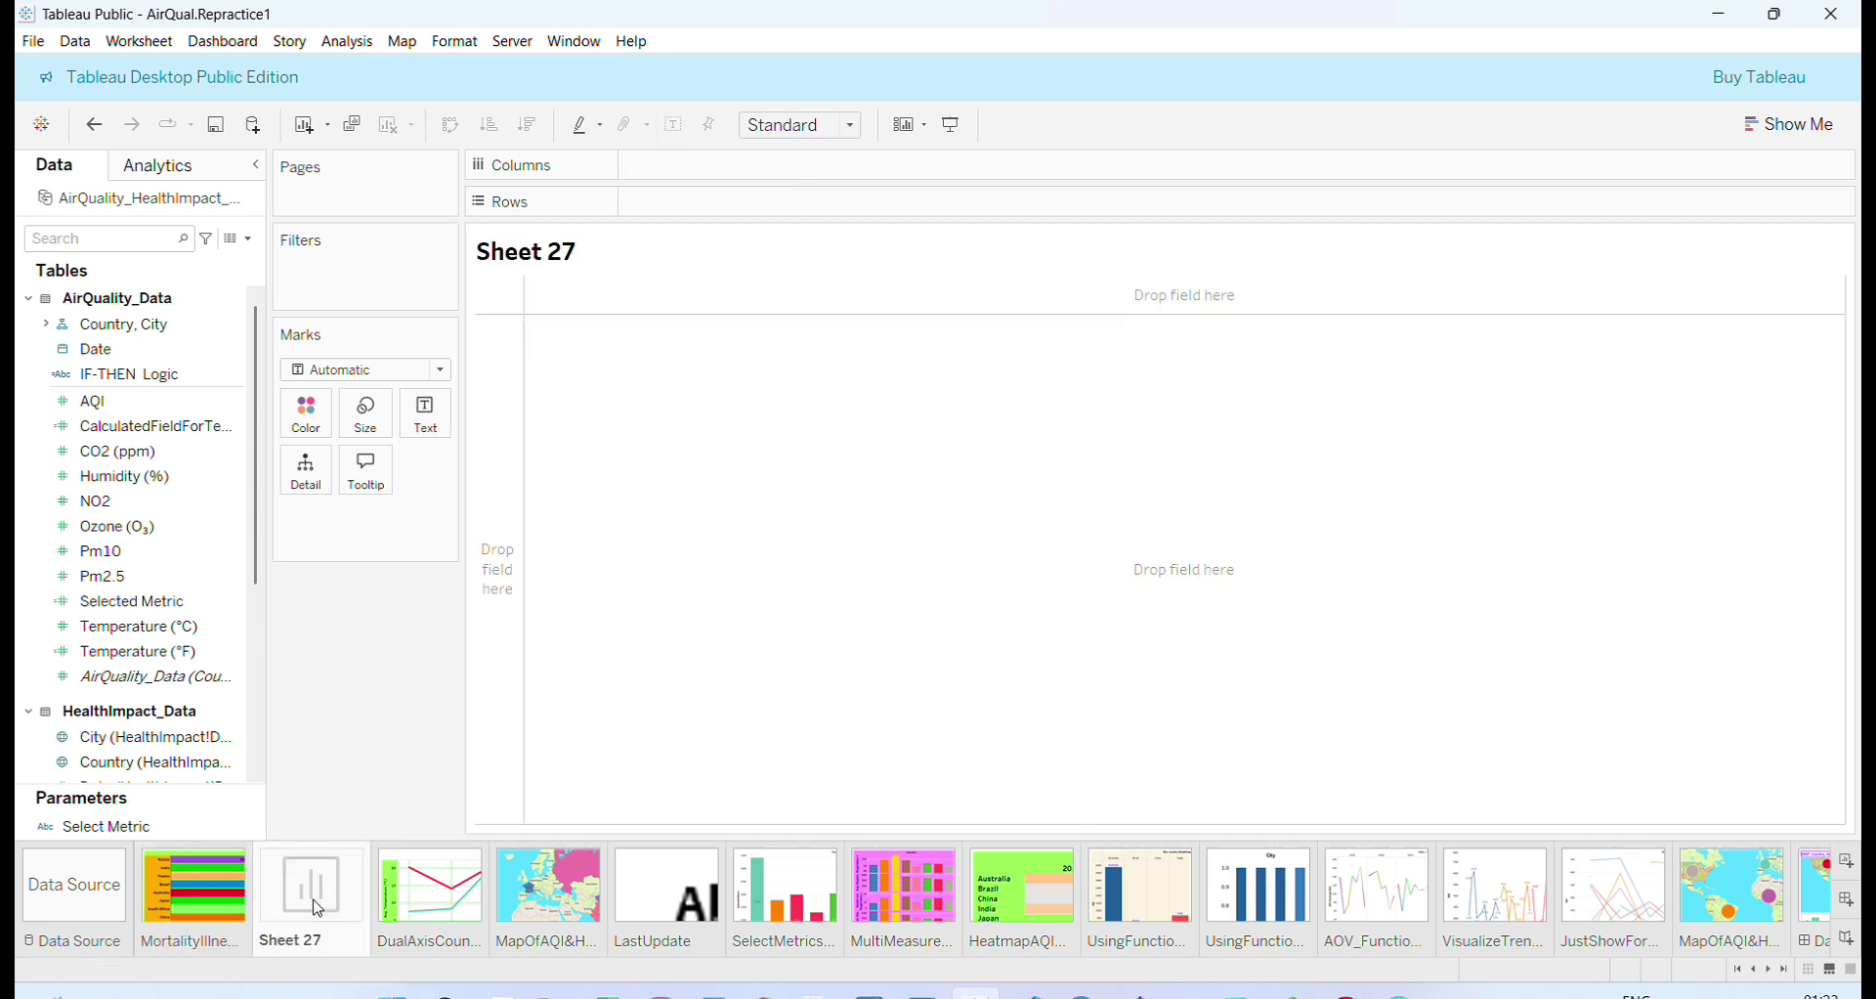
- Start a new calculated field and name it Mortality/Illness Ratio
click(250, 240)
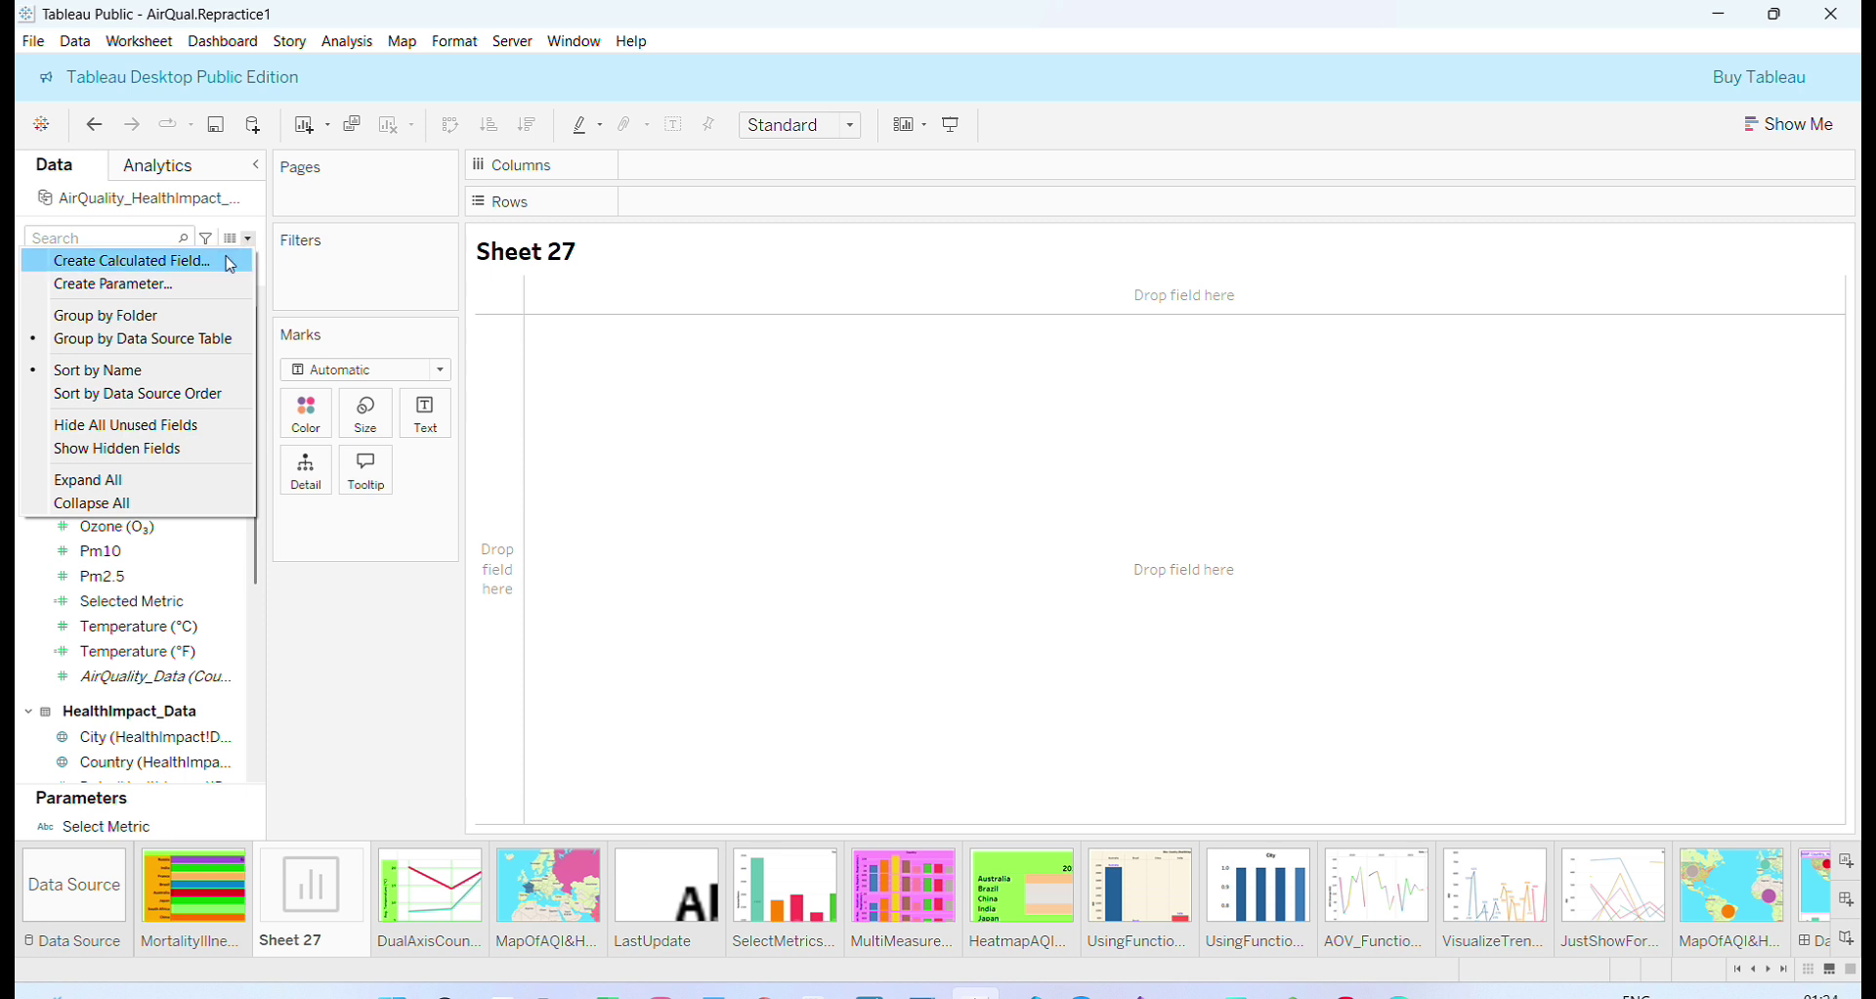
click(231, 264)
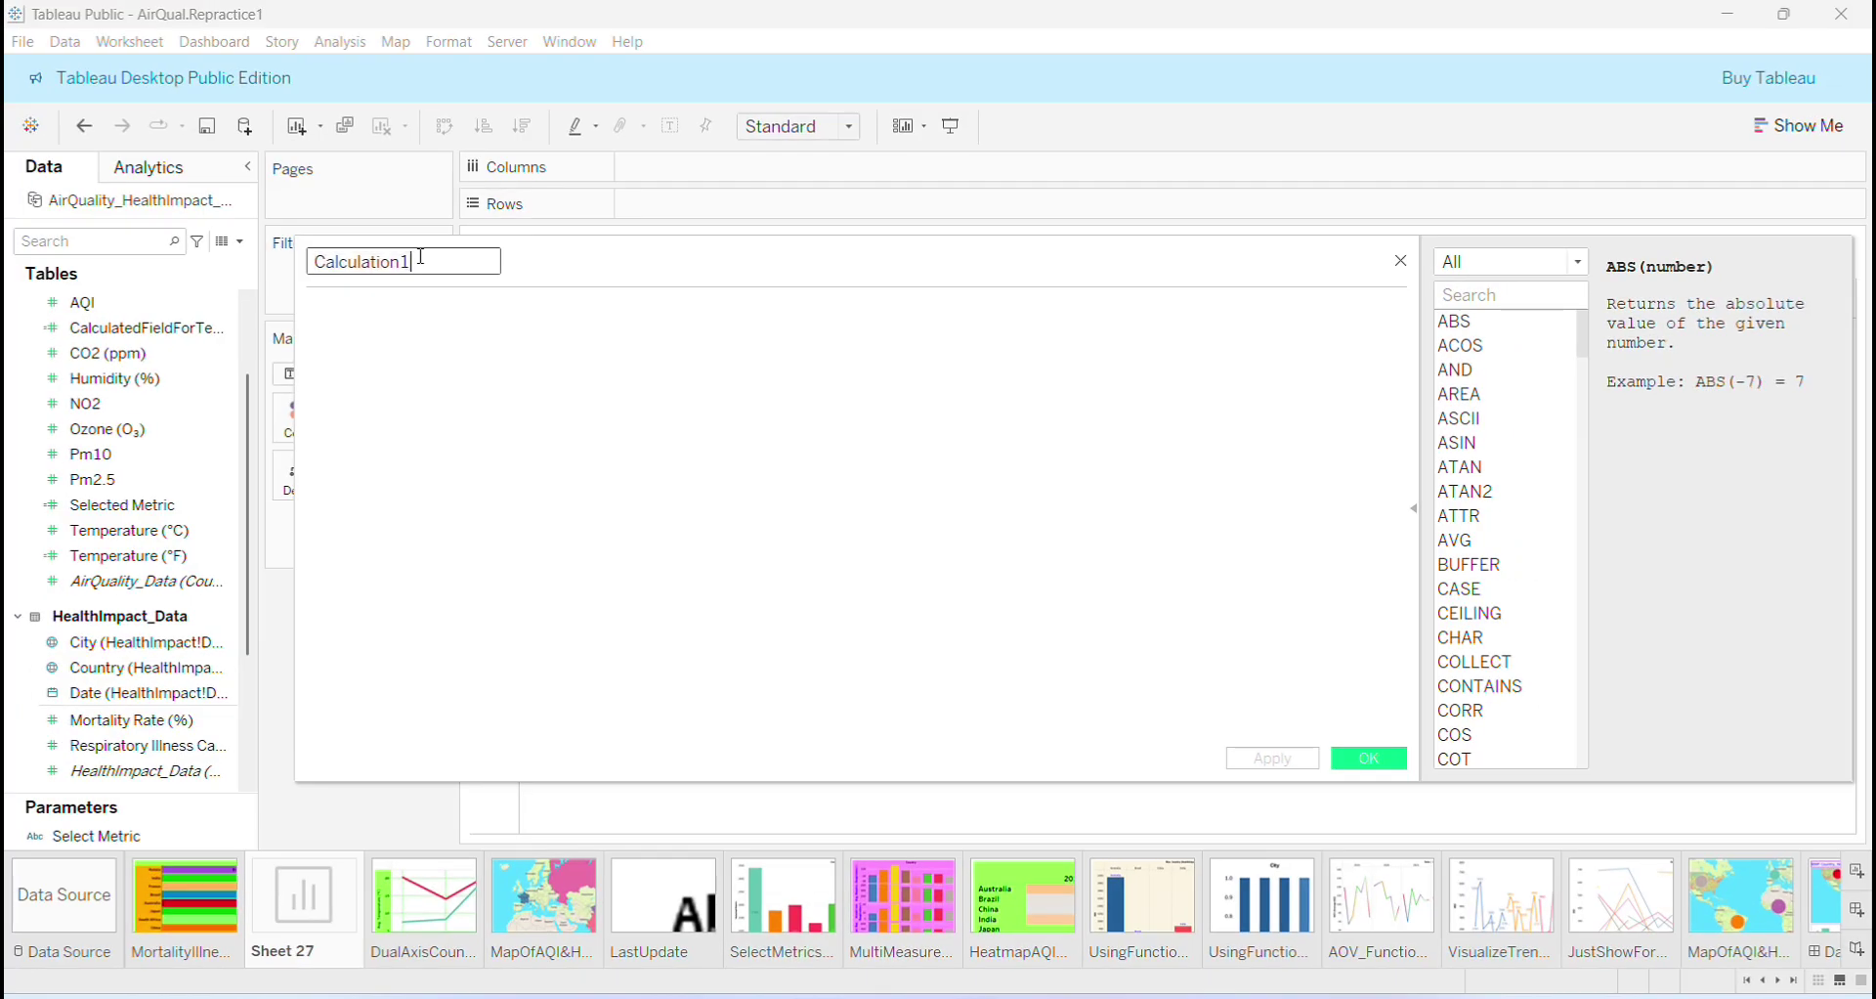
key(BackSpace)
key(BackSpace)
key(BackSpace)
key(BackSpace)
key(BackSpace)
key(BackSpace)
key(BackSpace)
key(BackSpace)
key(BackSpace)
key(BackSpace)
key(BackSpace)
key(BackSpace)
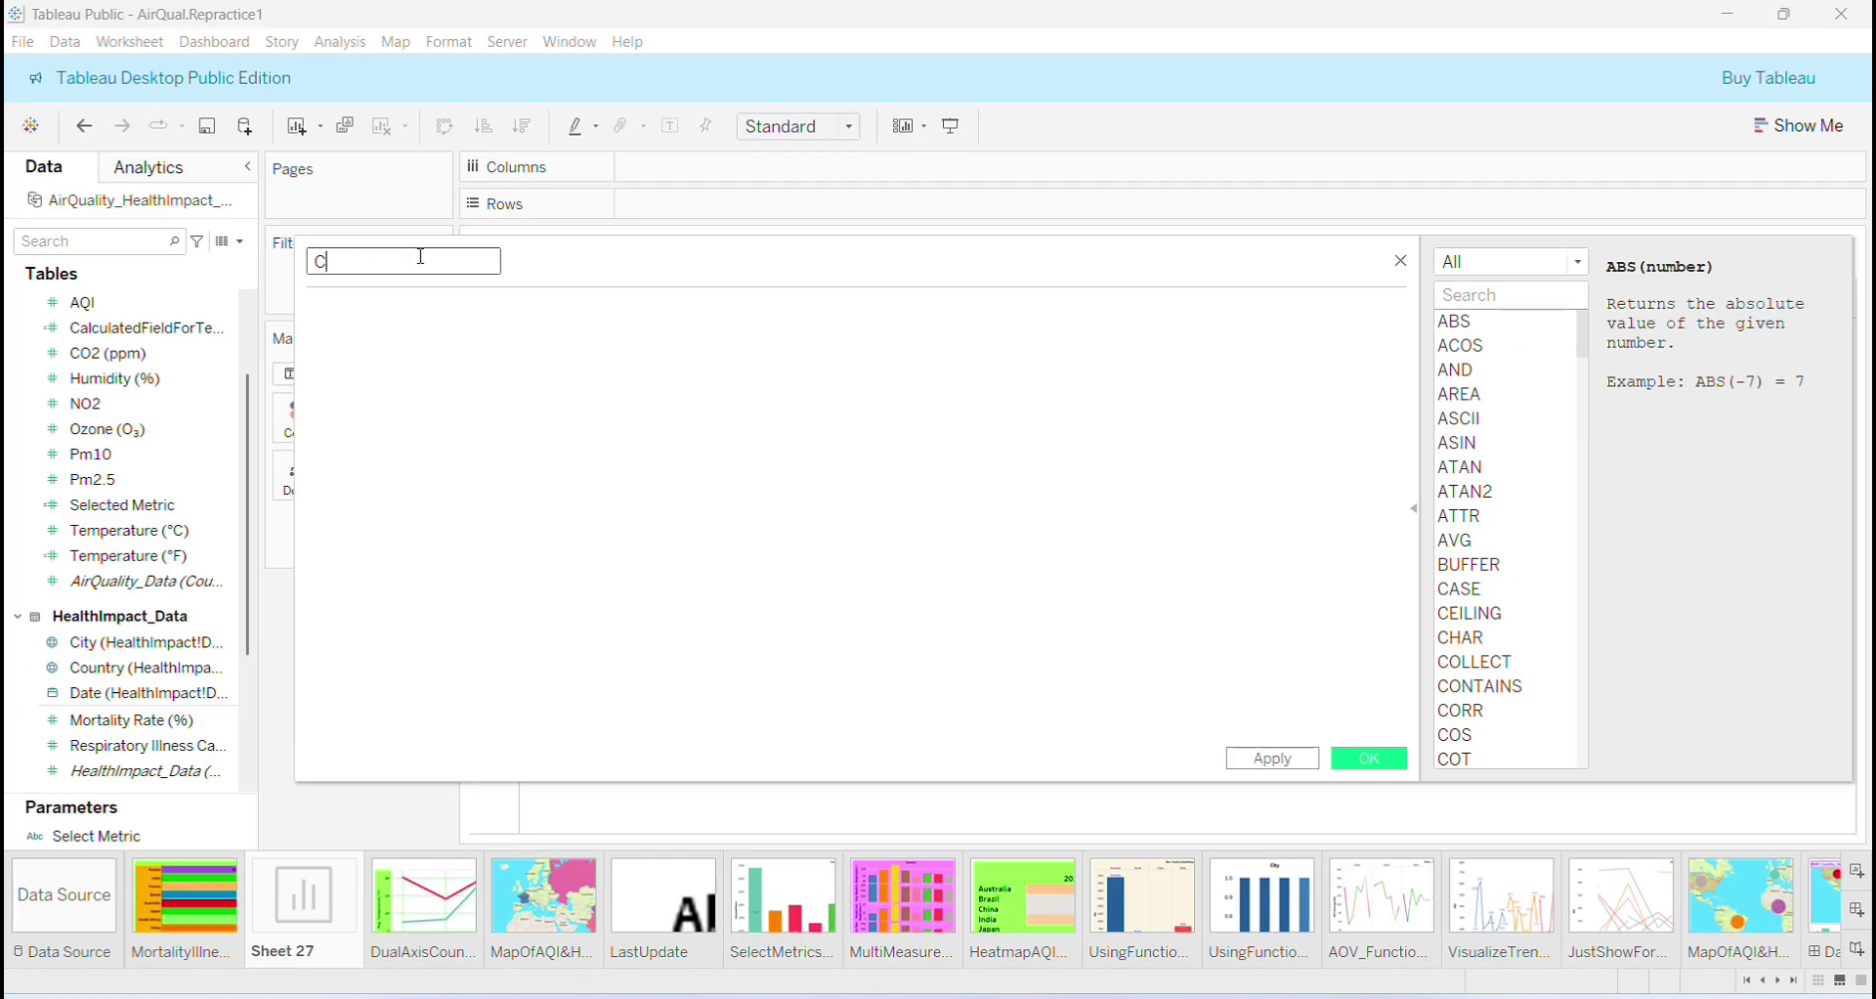
text(Mot)
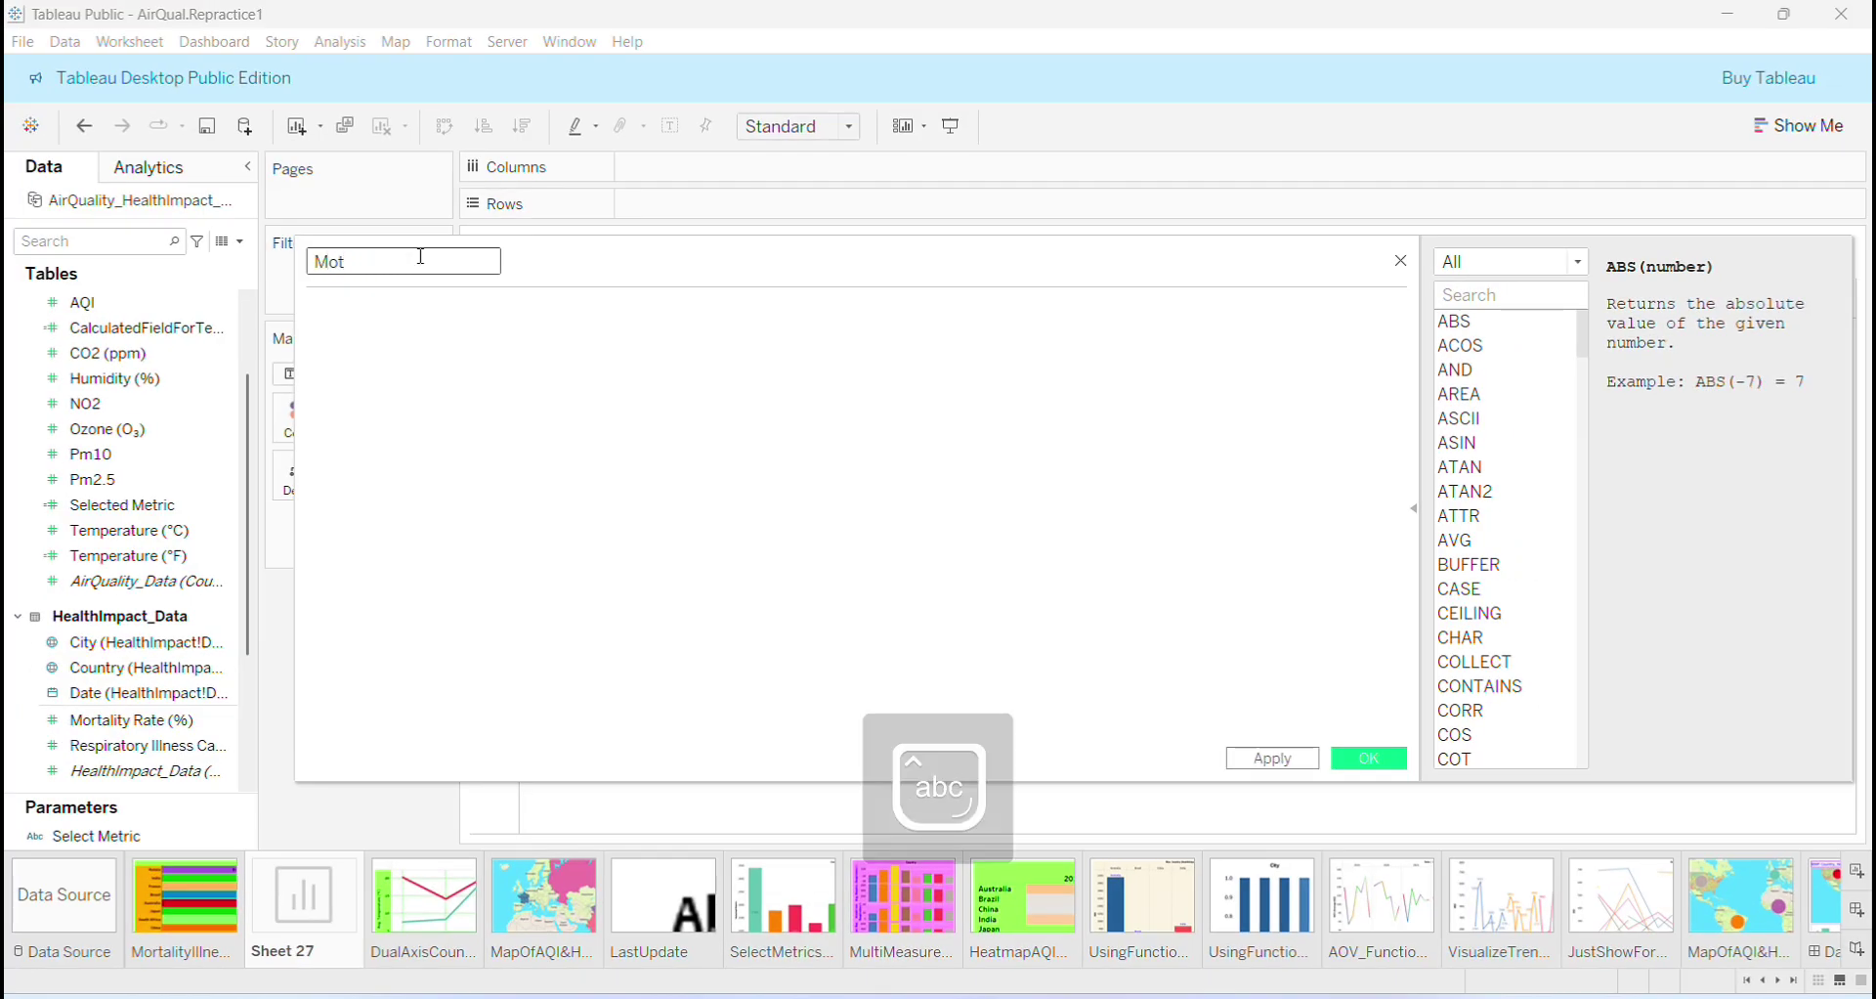
key(BackSpace)
text(rtality/)
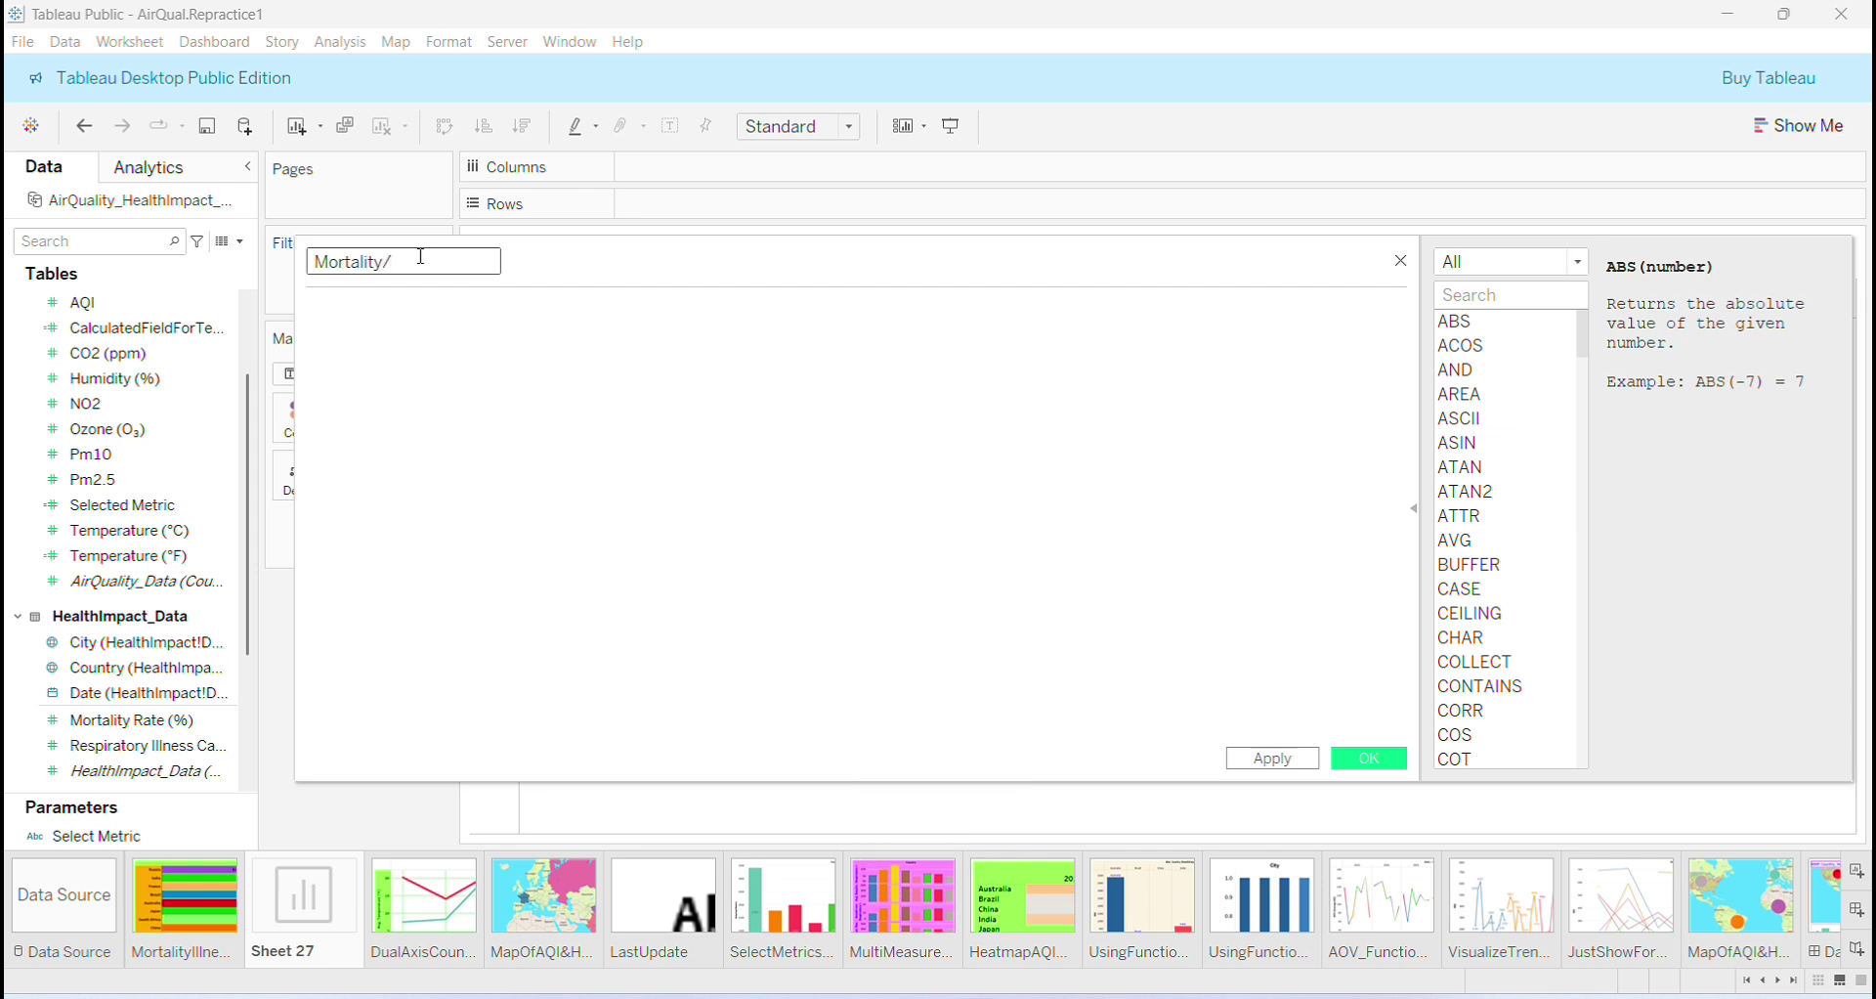
text(Illne)
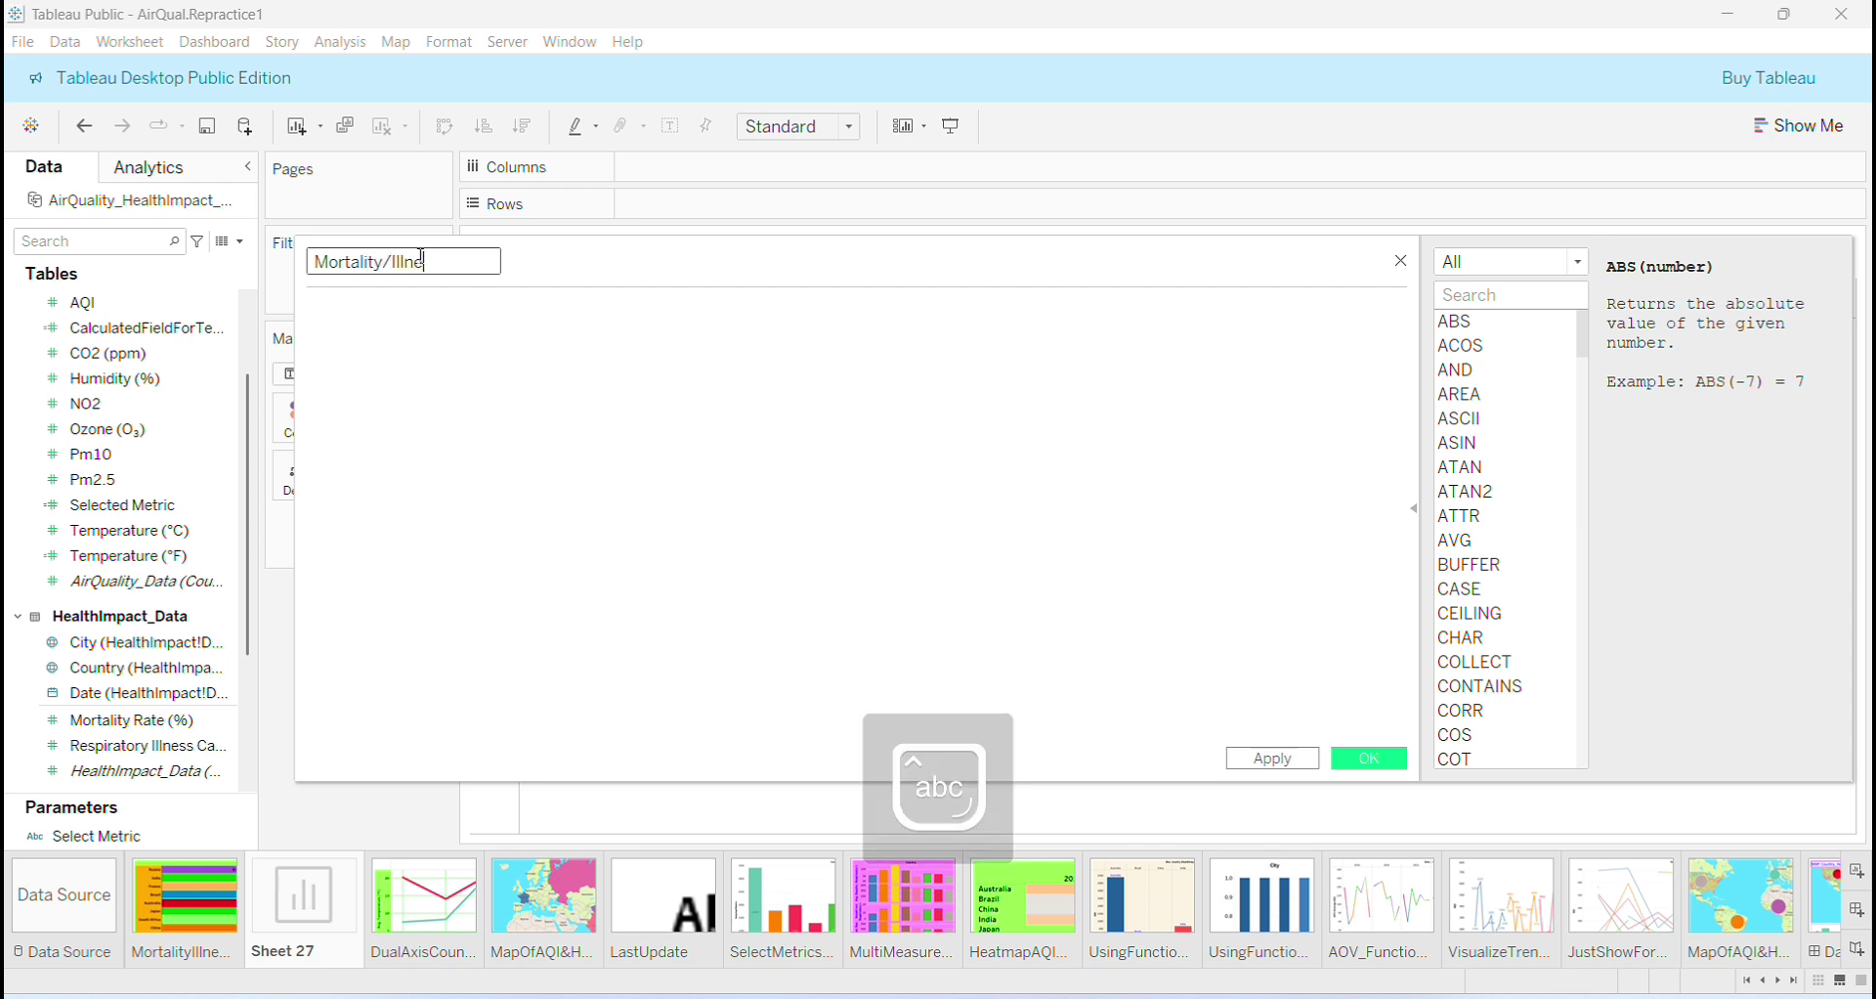
text(ss Ratio)
- Begin the ratio formula with SUM([Mortality Rate (%)])
click(323, 309)
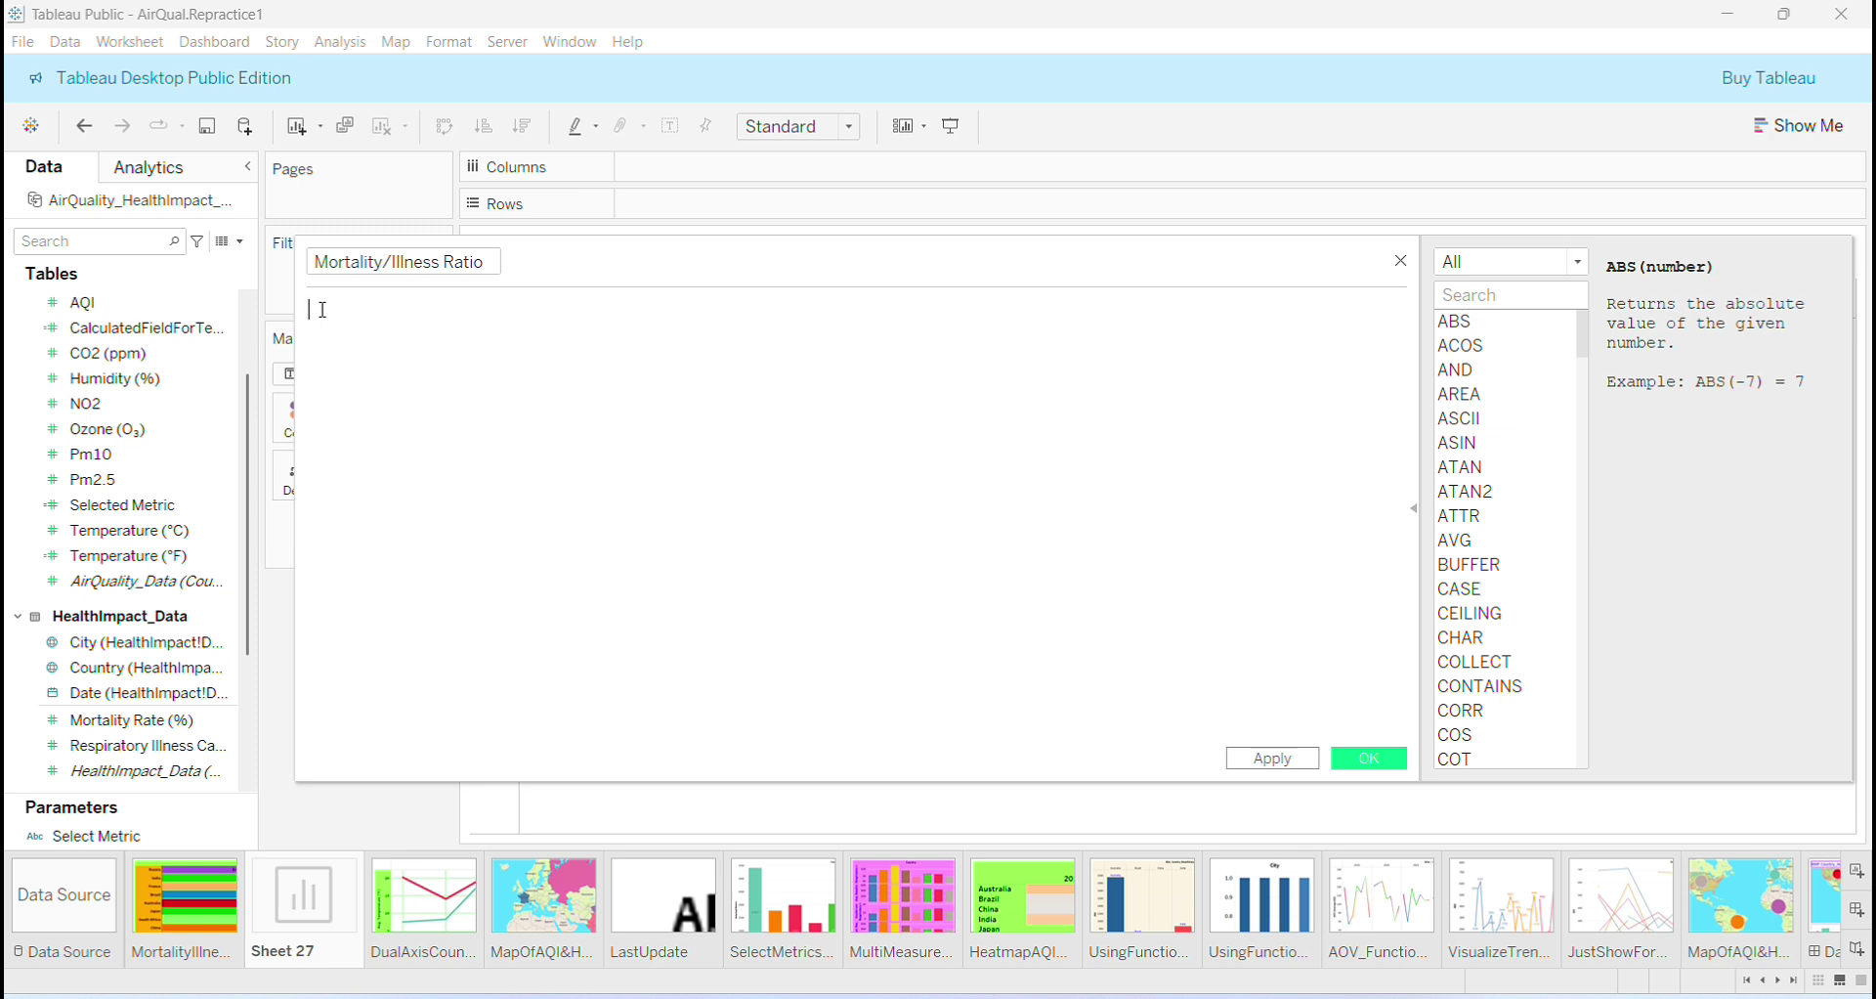
text(s)
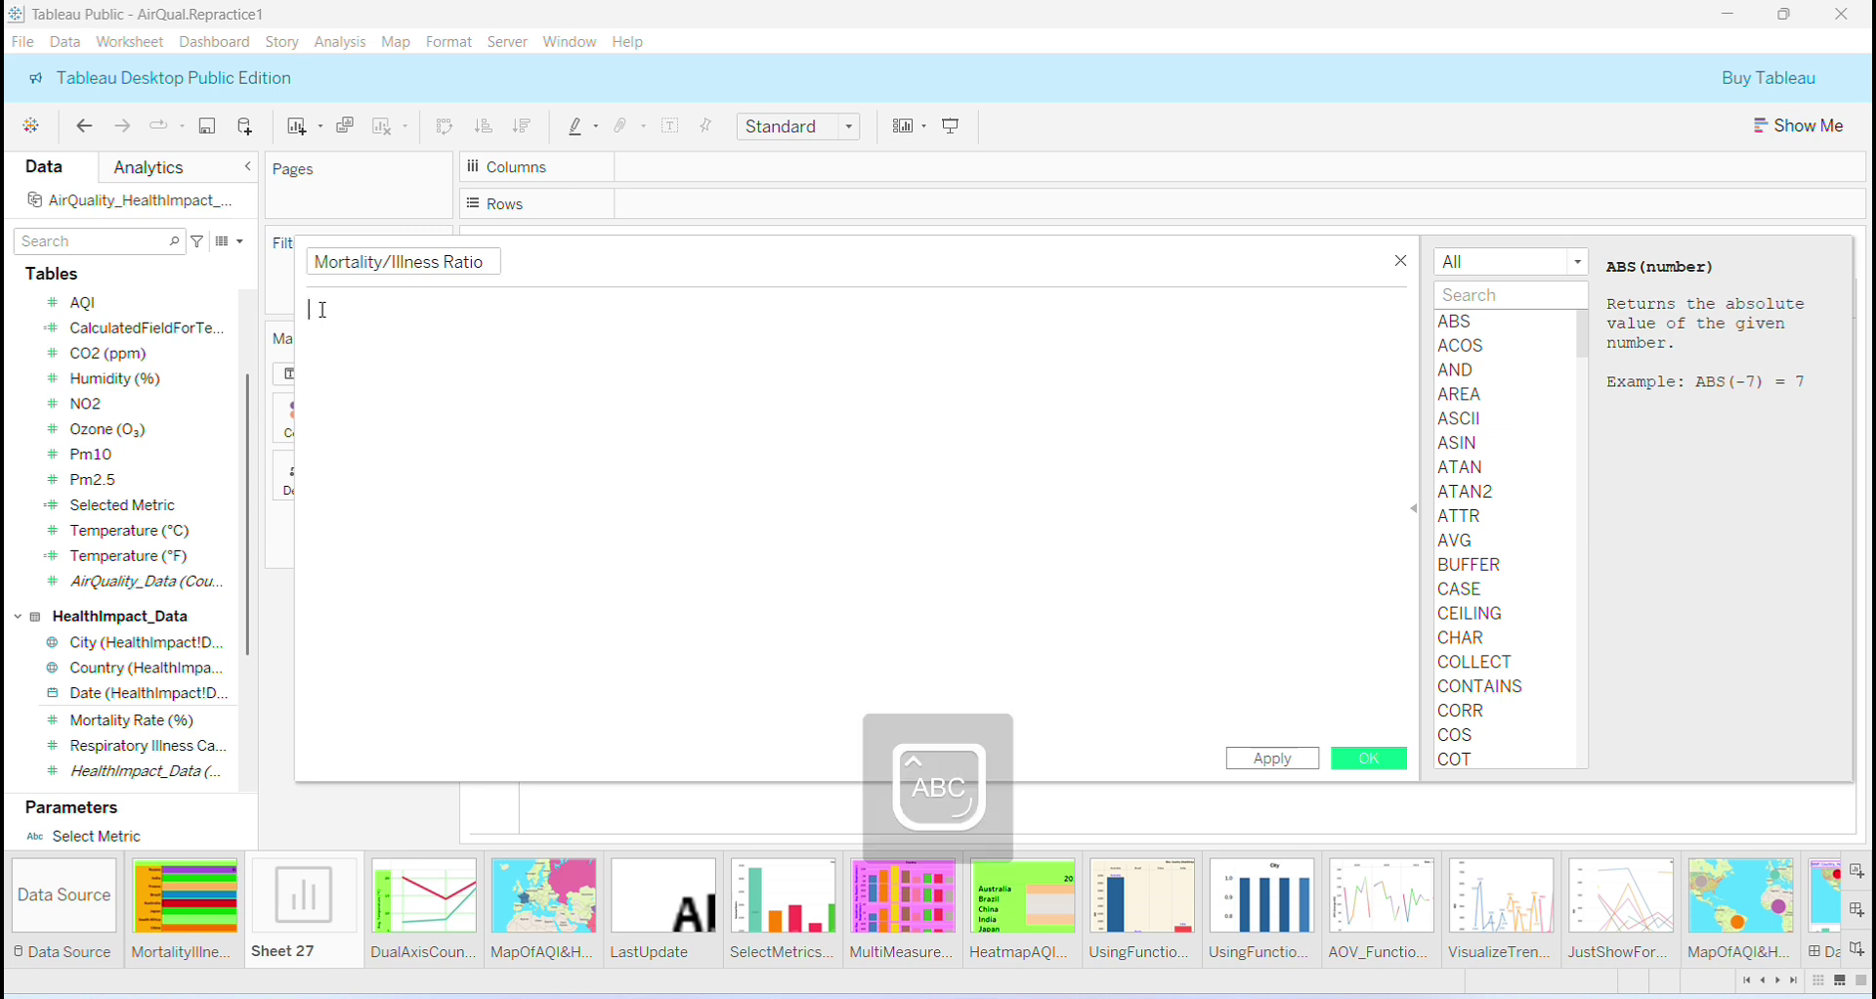
text(u)
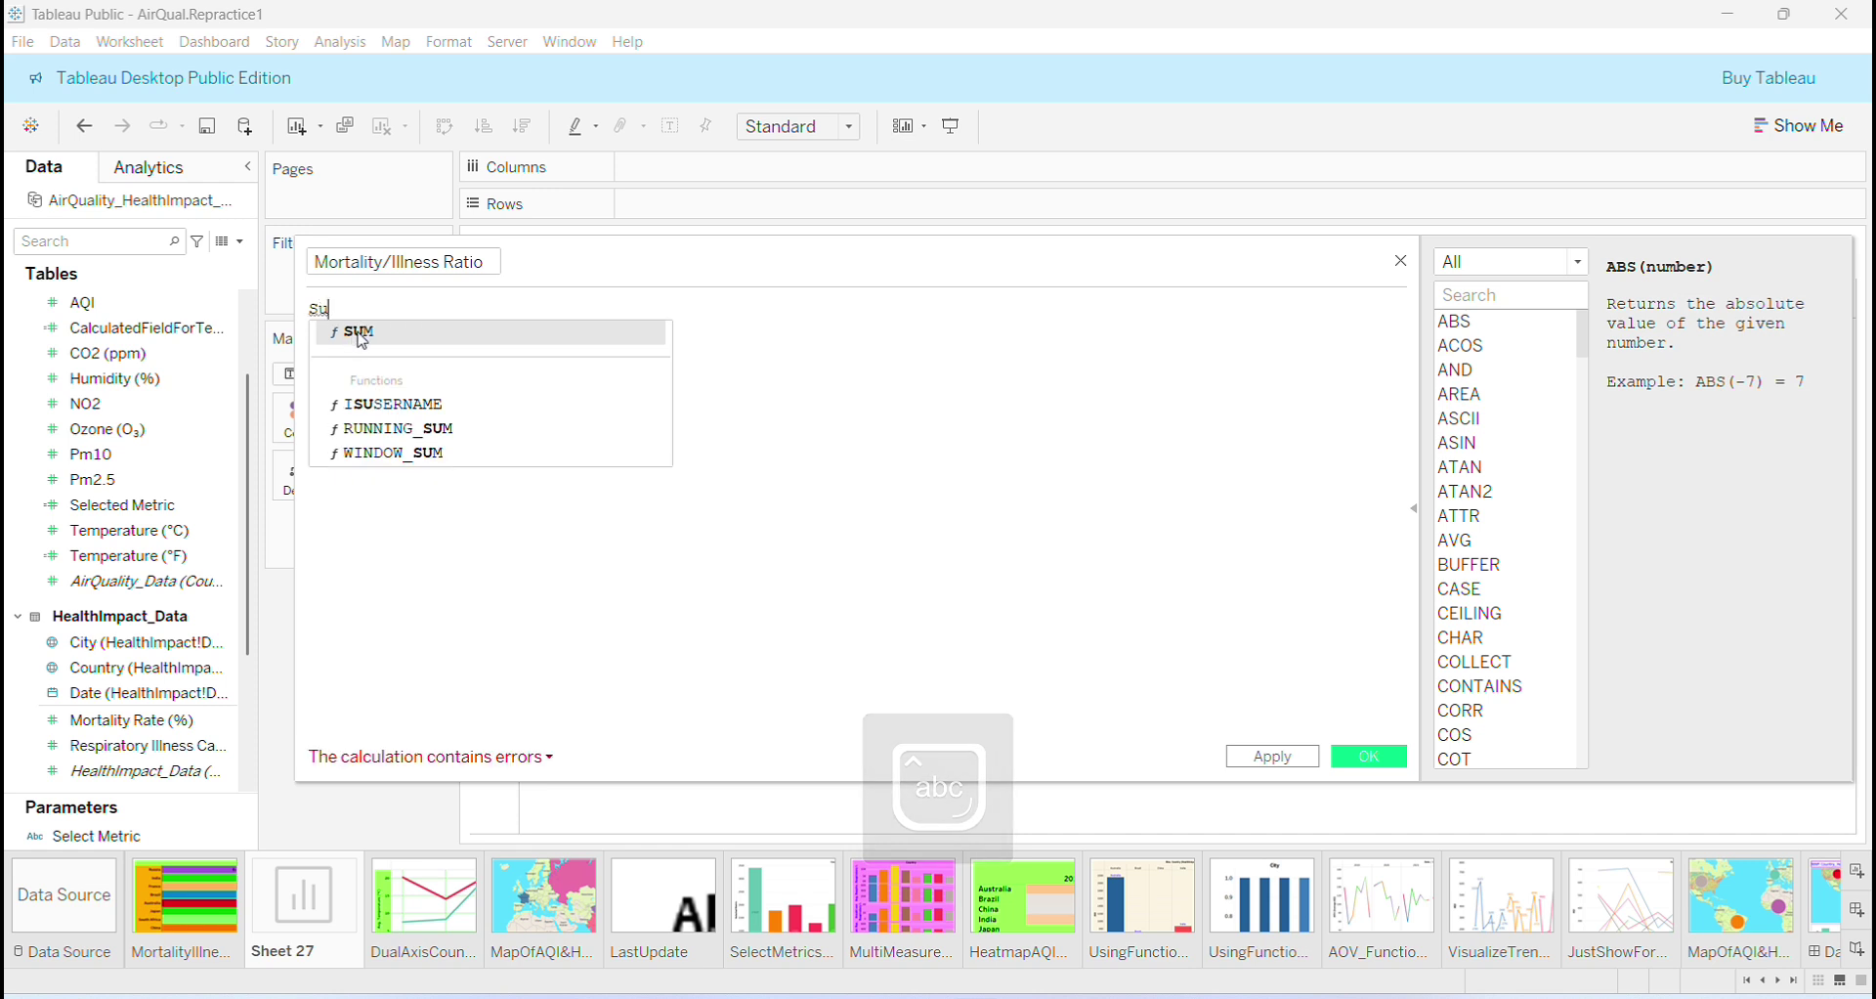
click(361, 335)
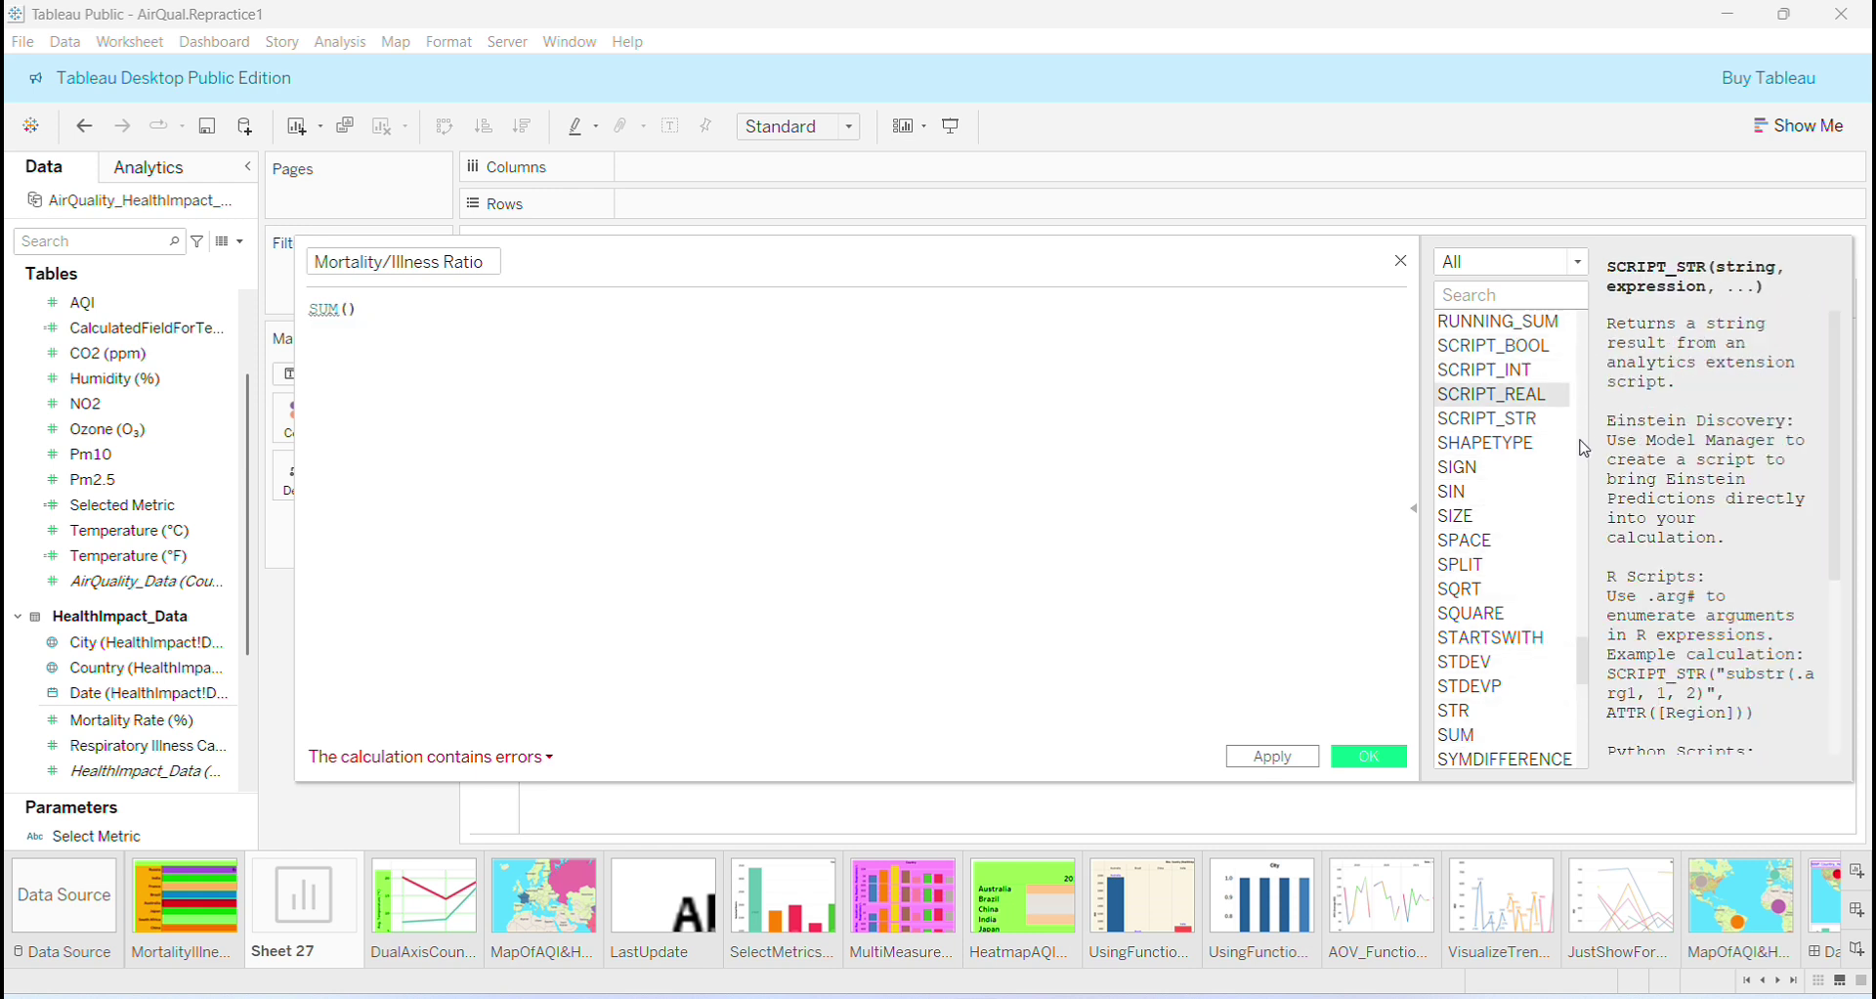
drag(1583, 662, 1570, 362)
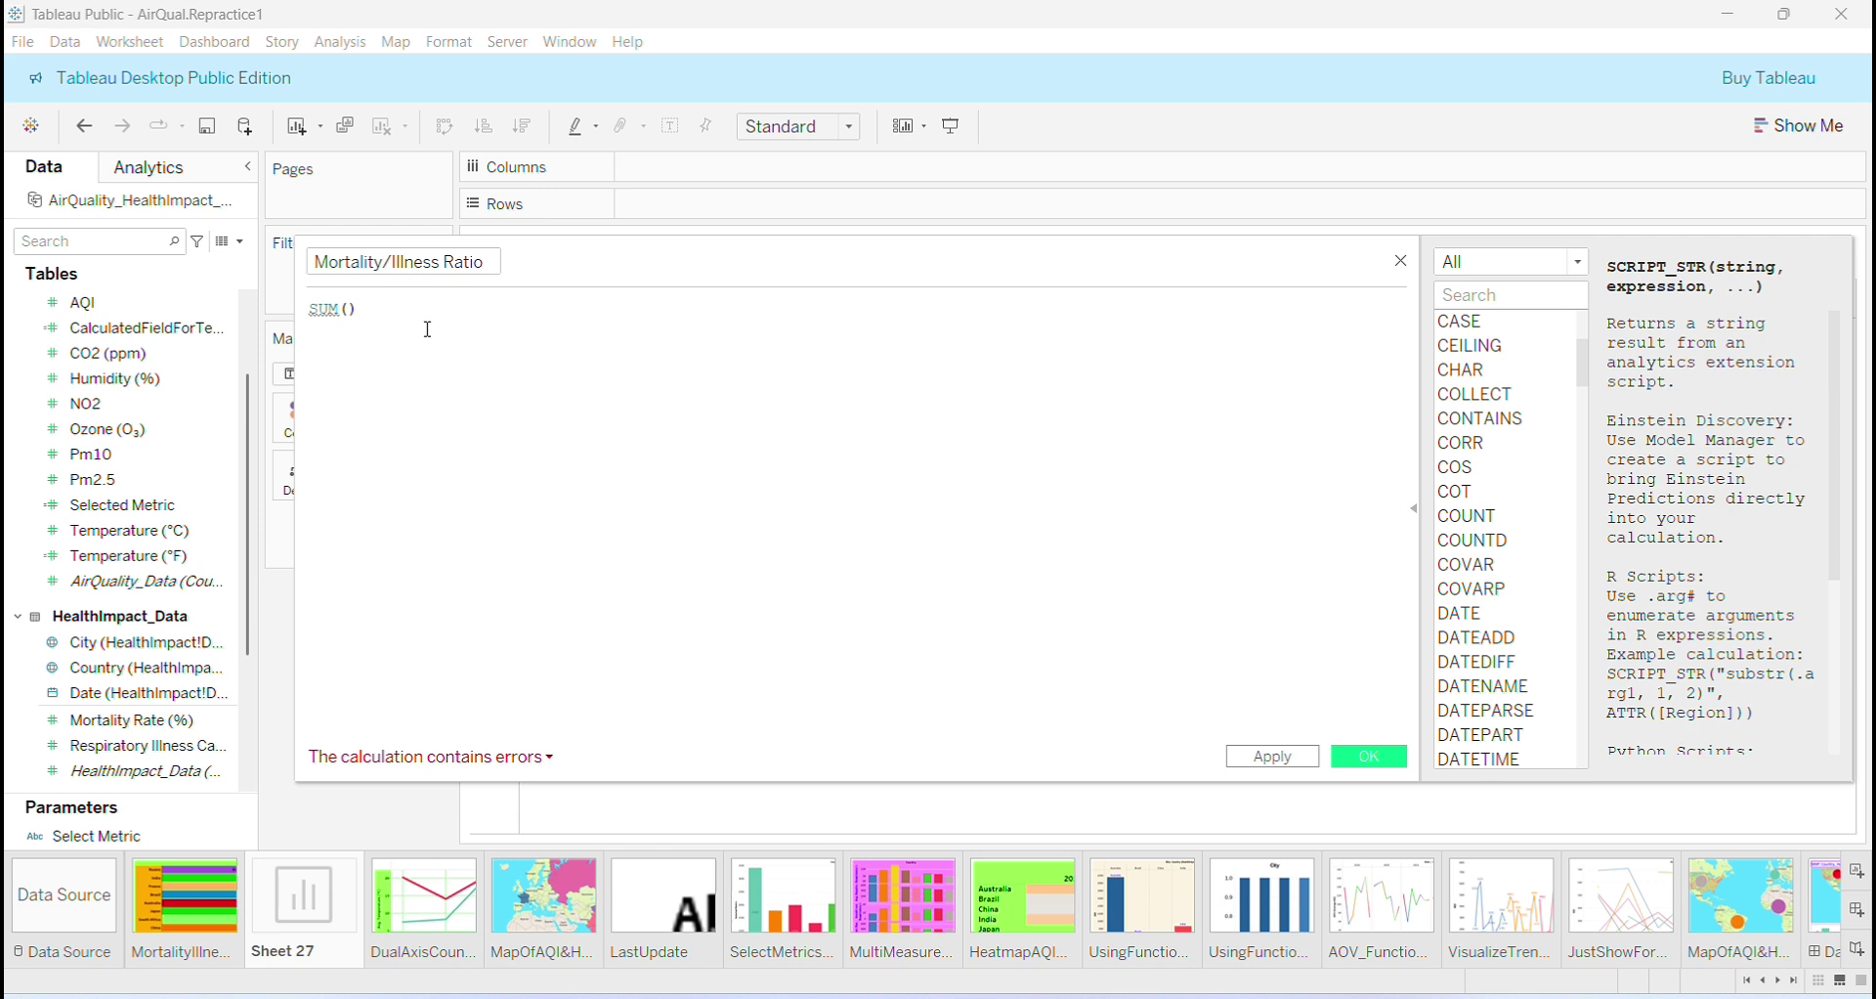
click(385, 317)
click(349, 309)
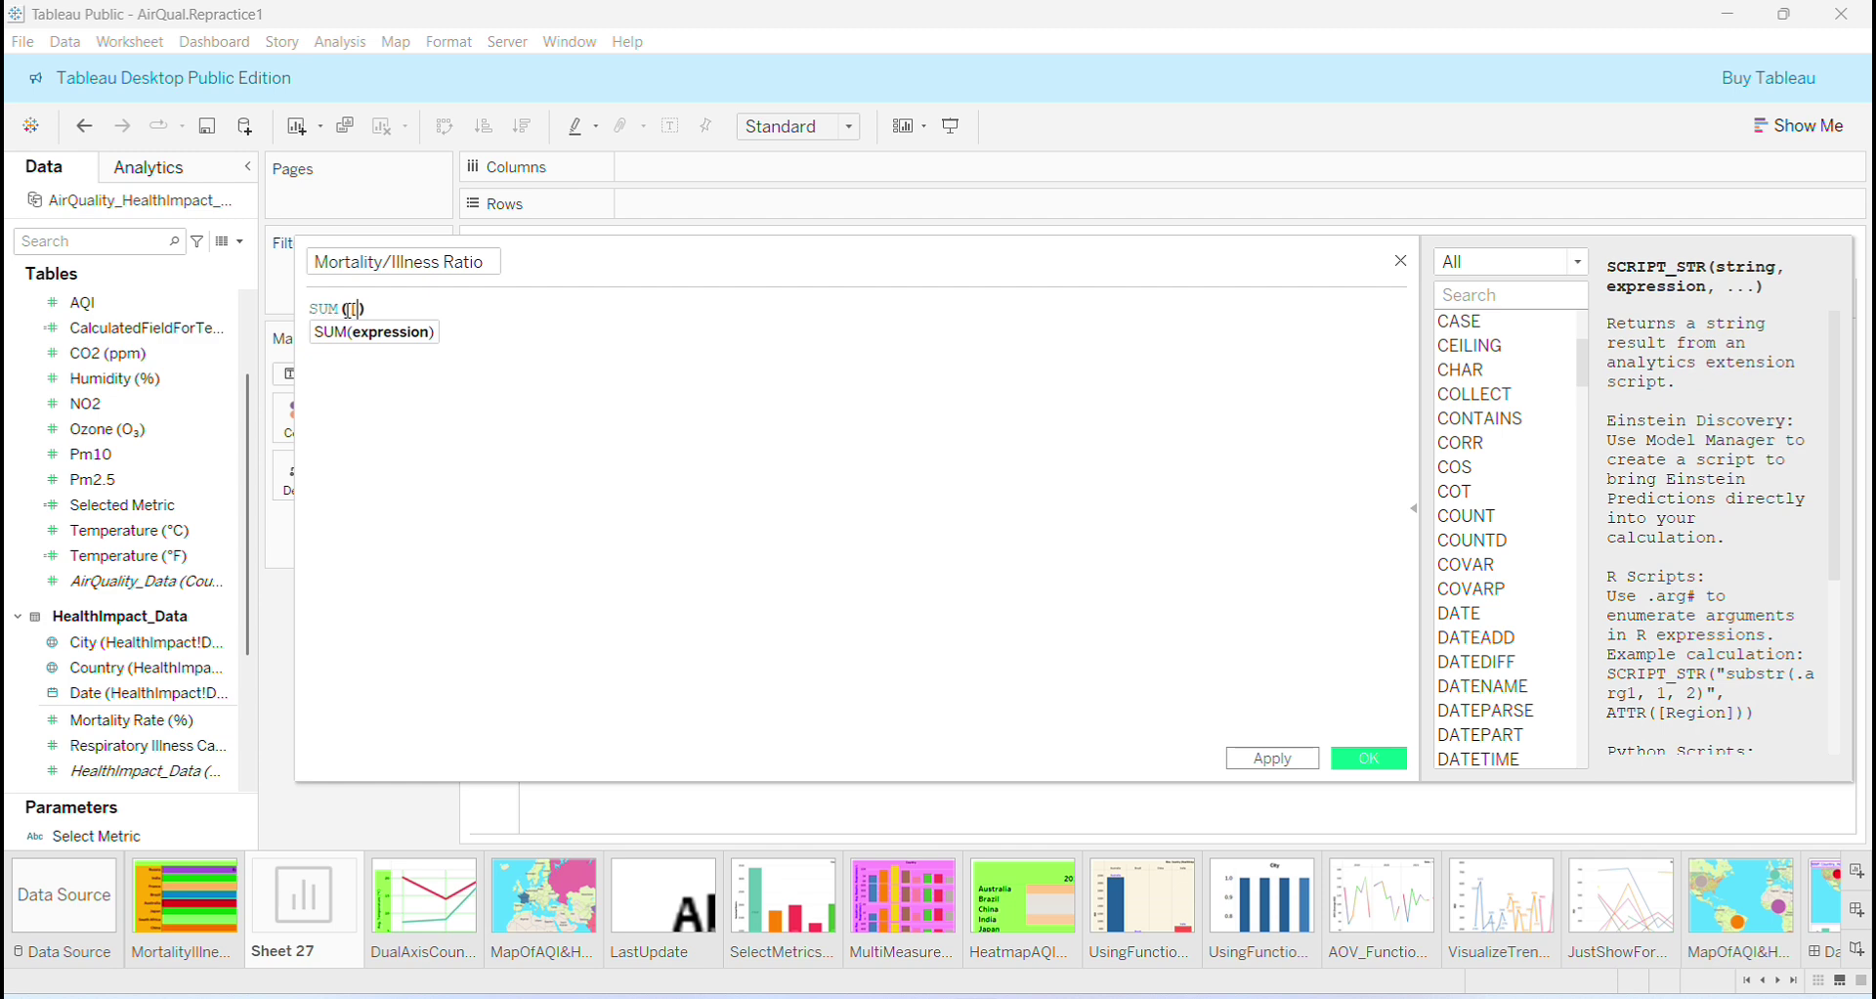
text([Mo)
text(rta)
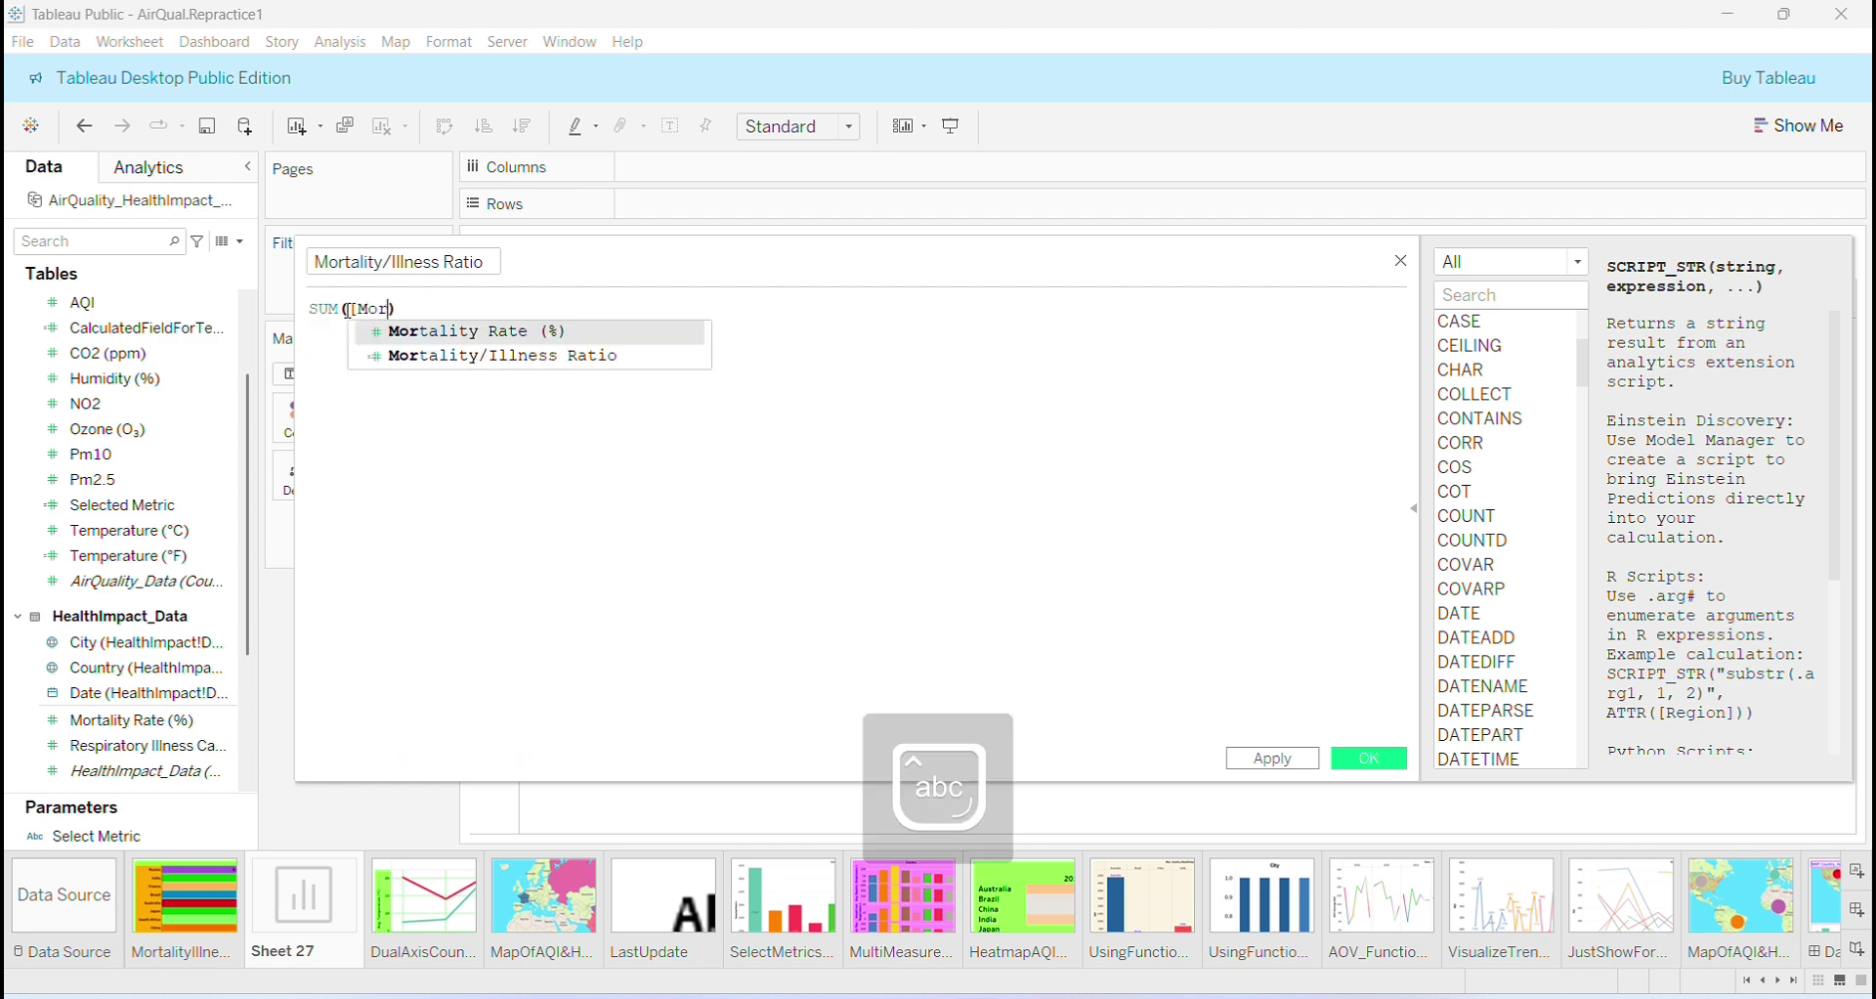
key(Return)
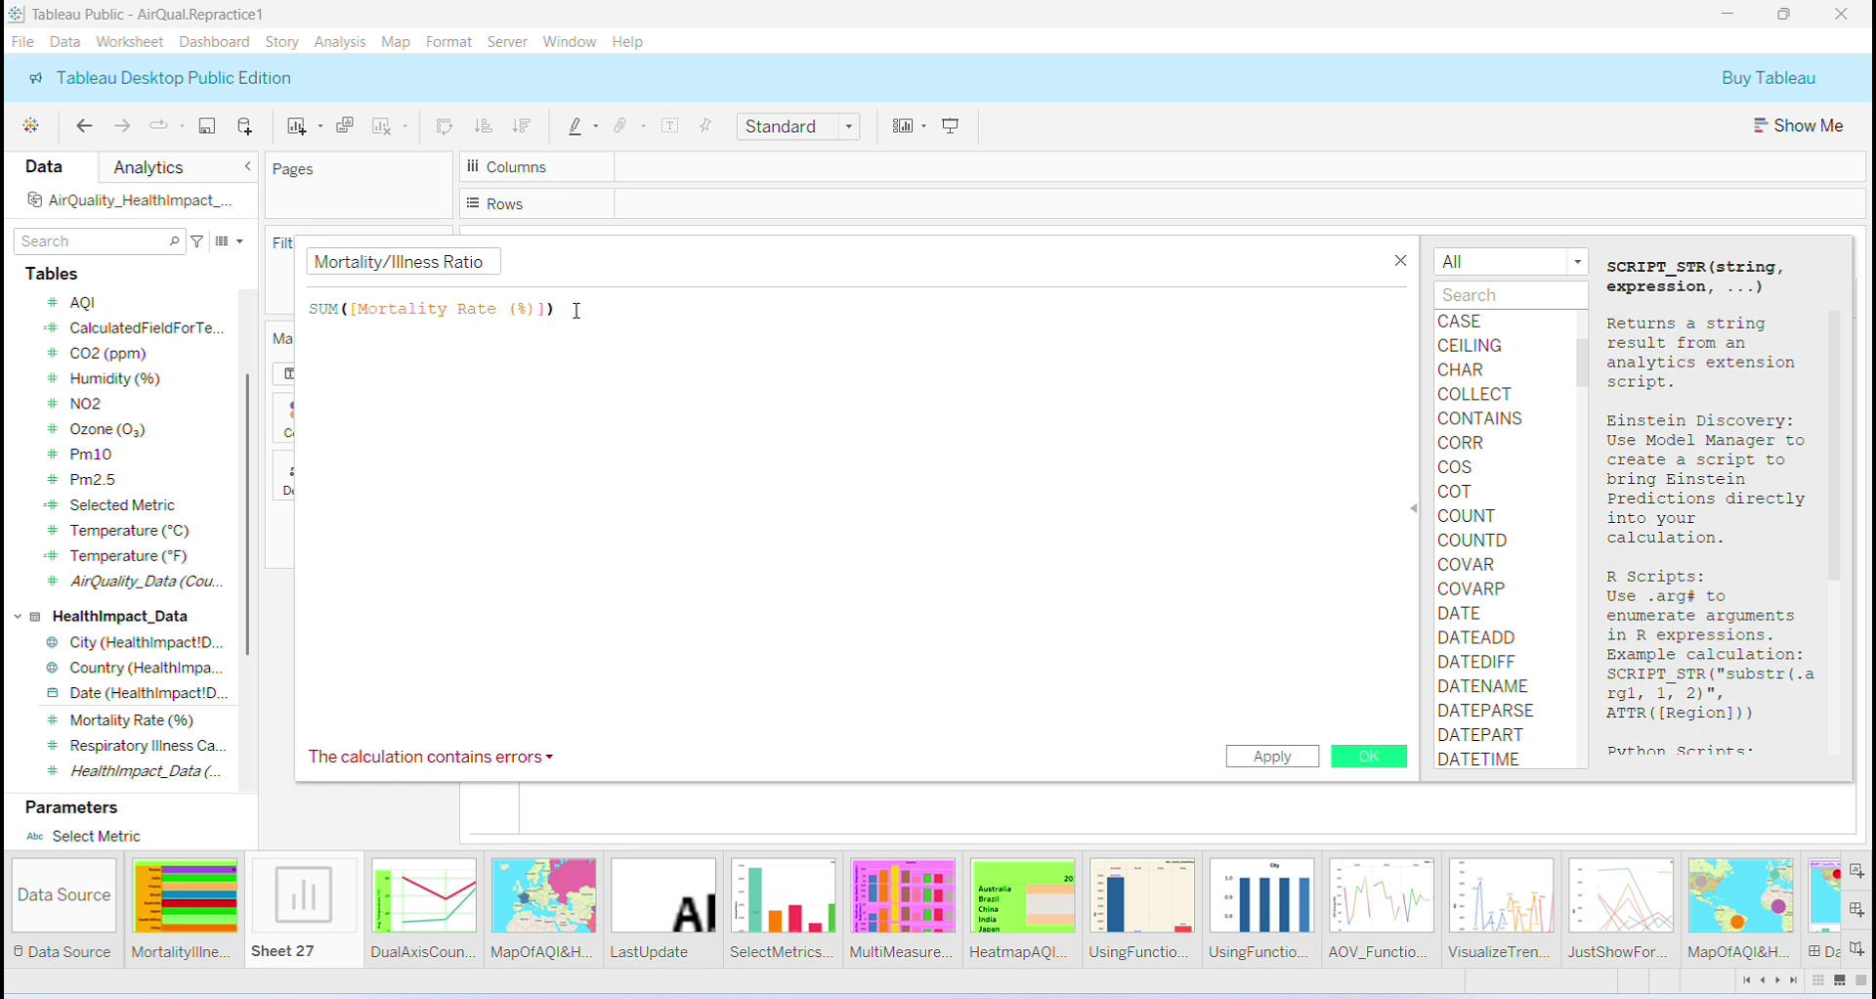
- Complete the formula by dividing by SUM([Respiratory Illness Cases]), and close the calculation editor
text(/)
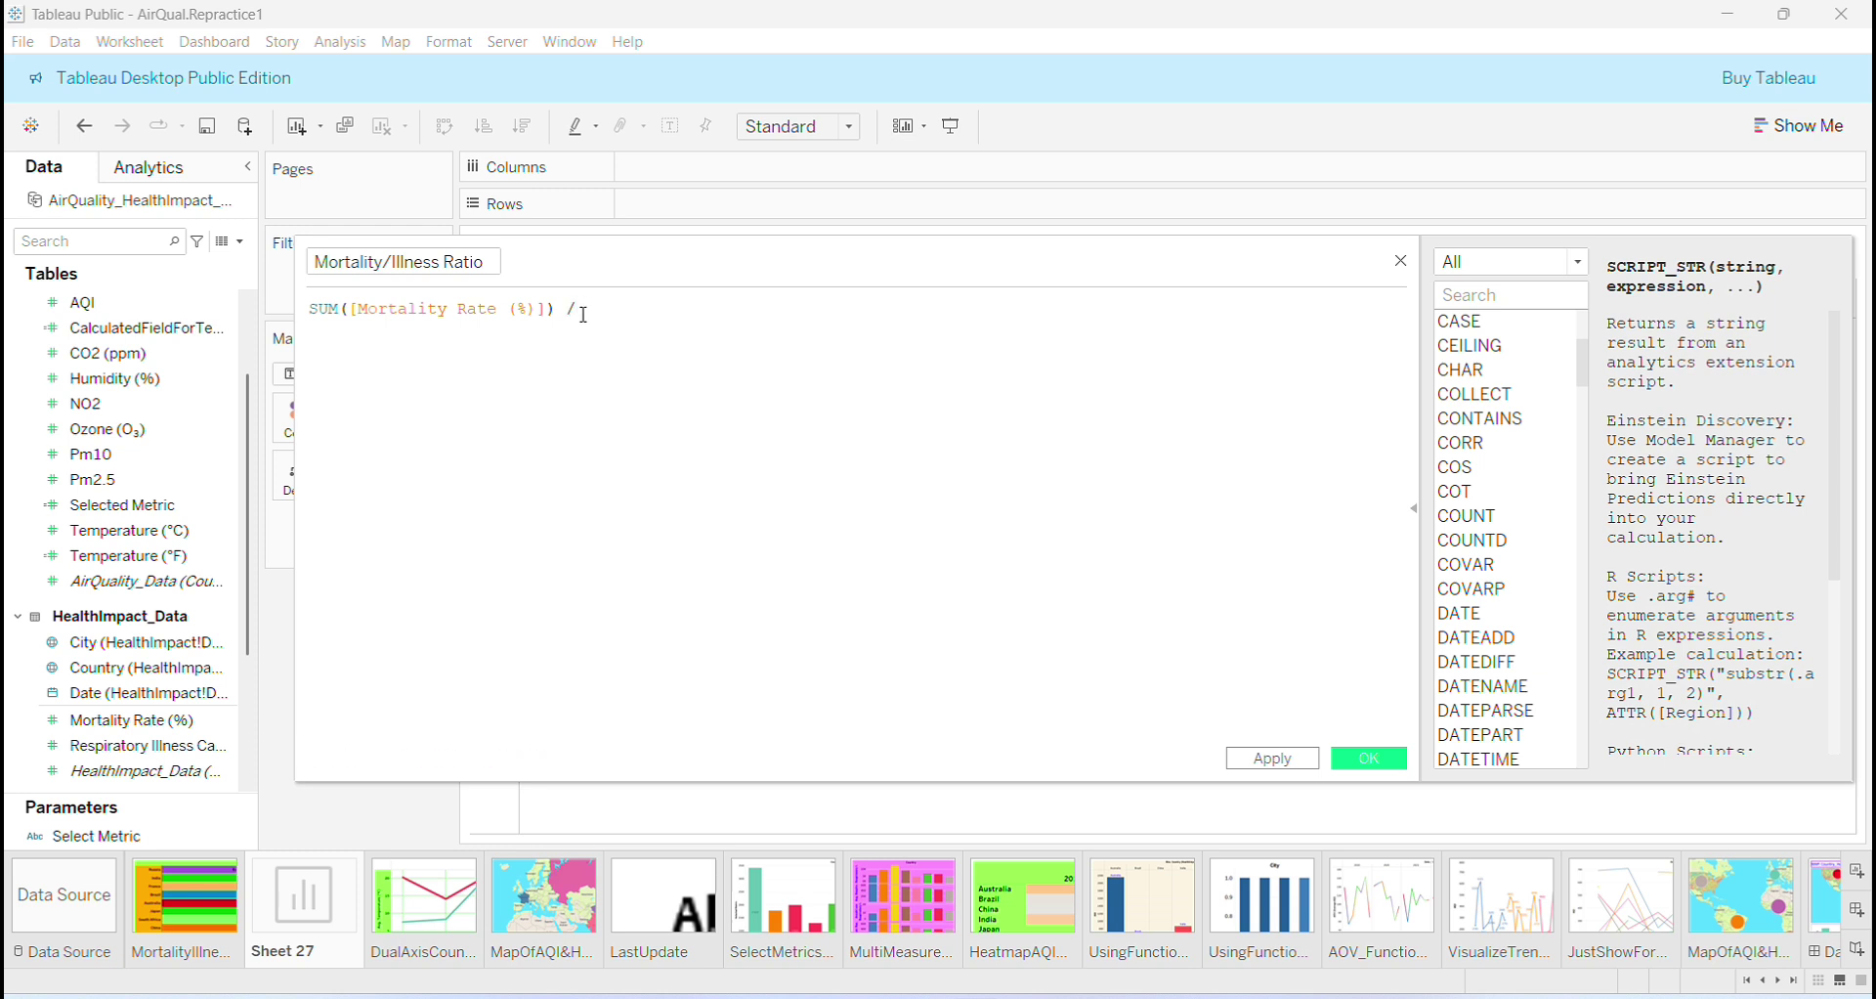
text(SUM)
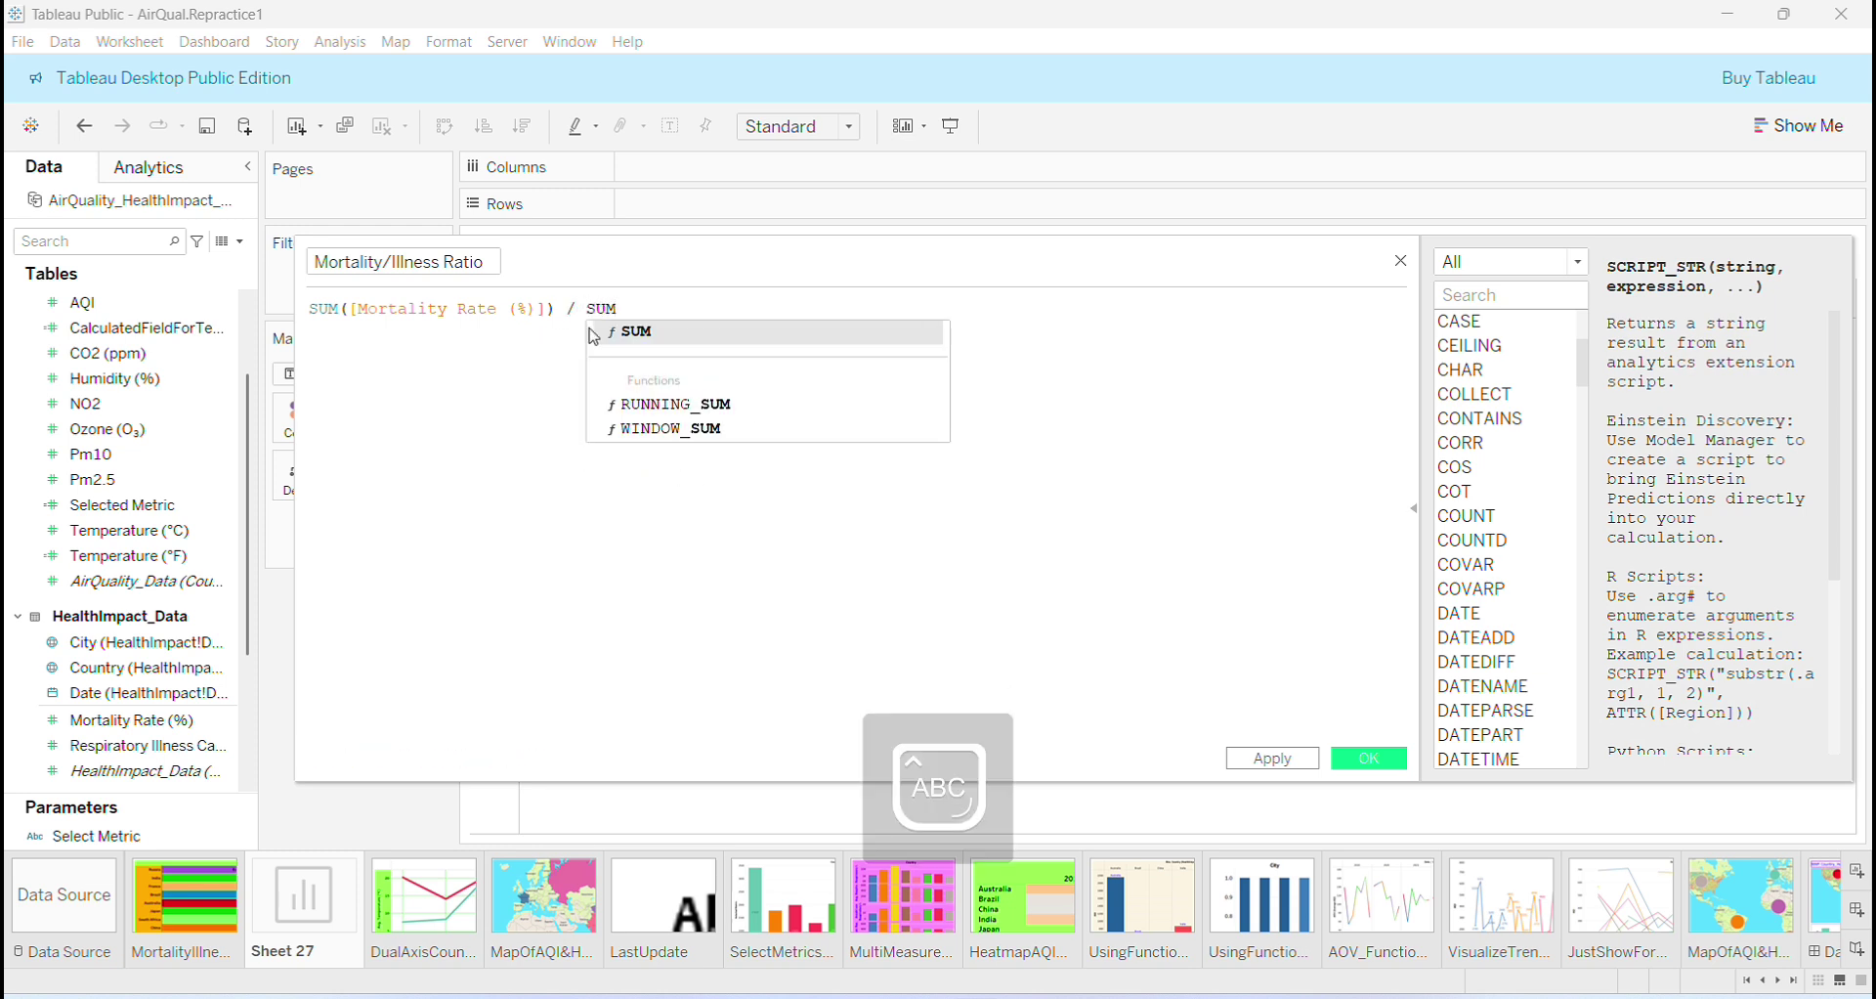
click(596, 332)
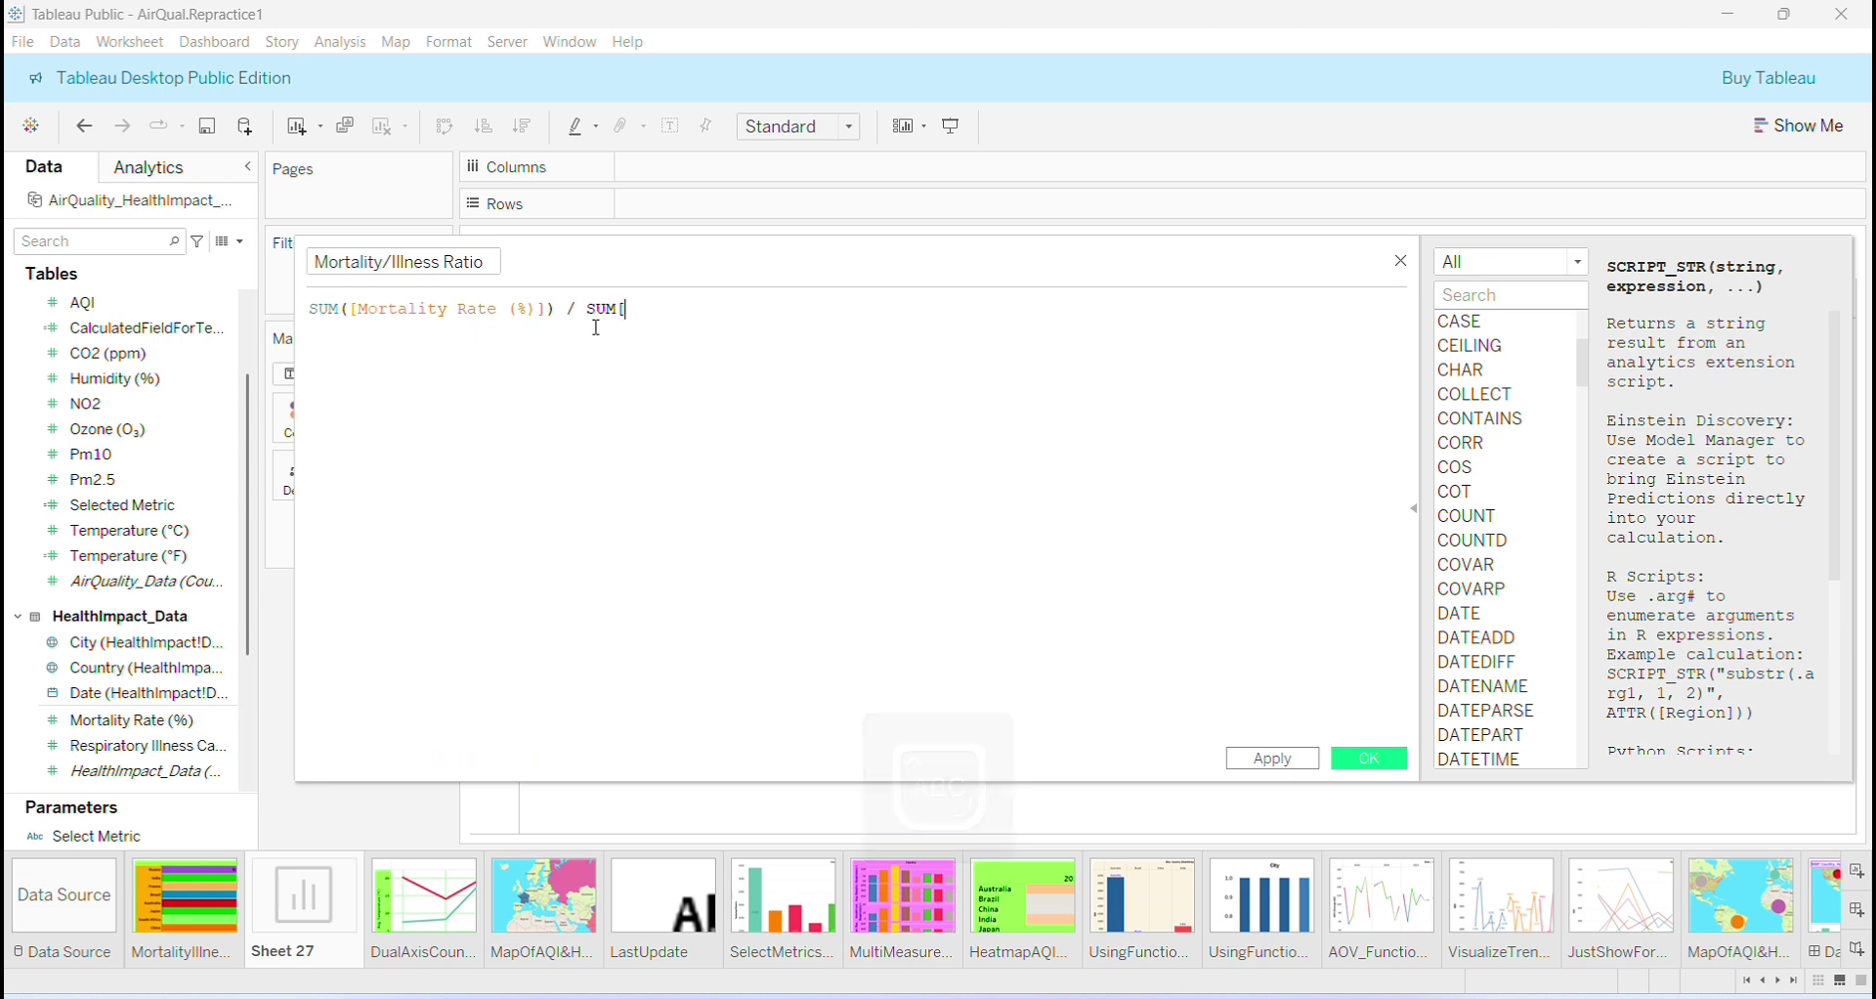
text([Respiratory Illness Cases]))
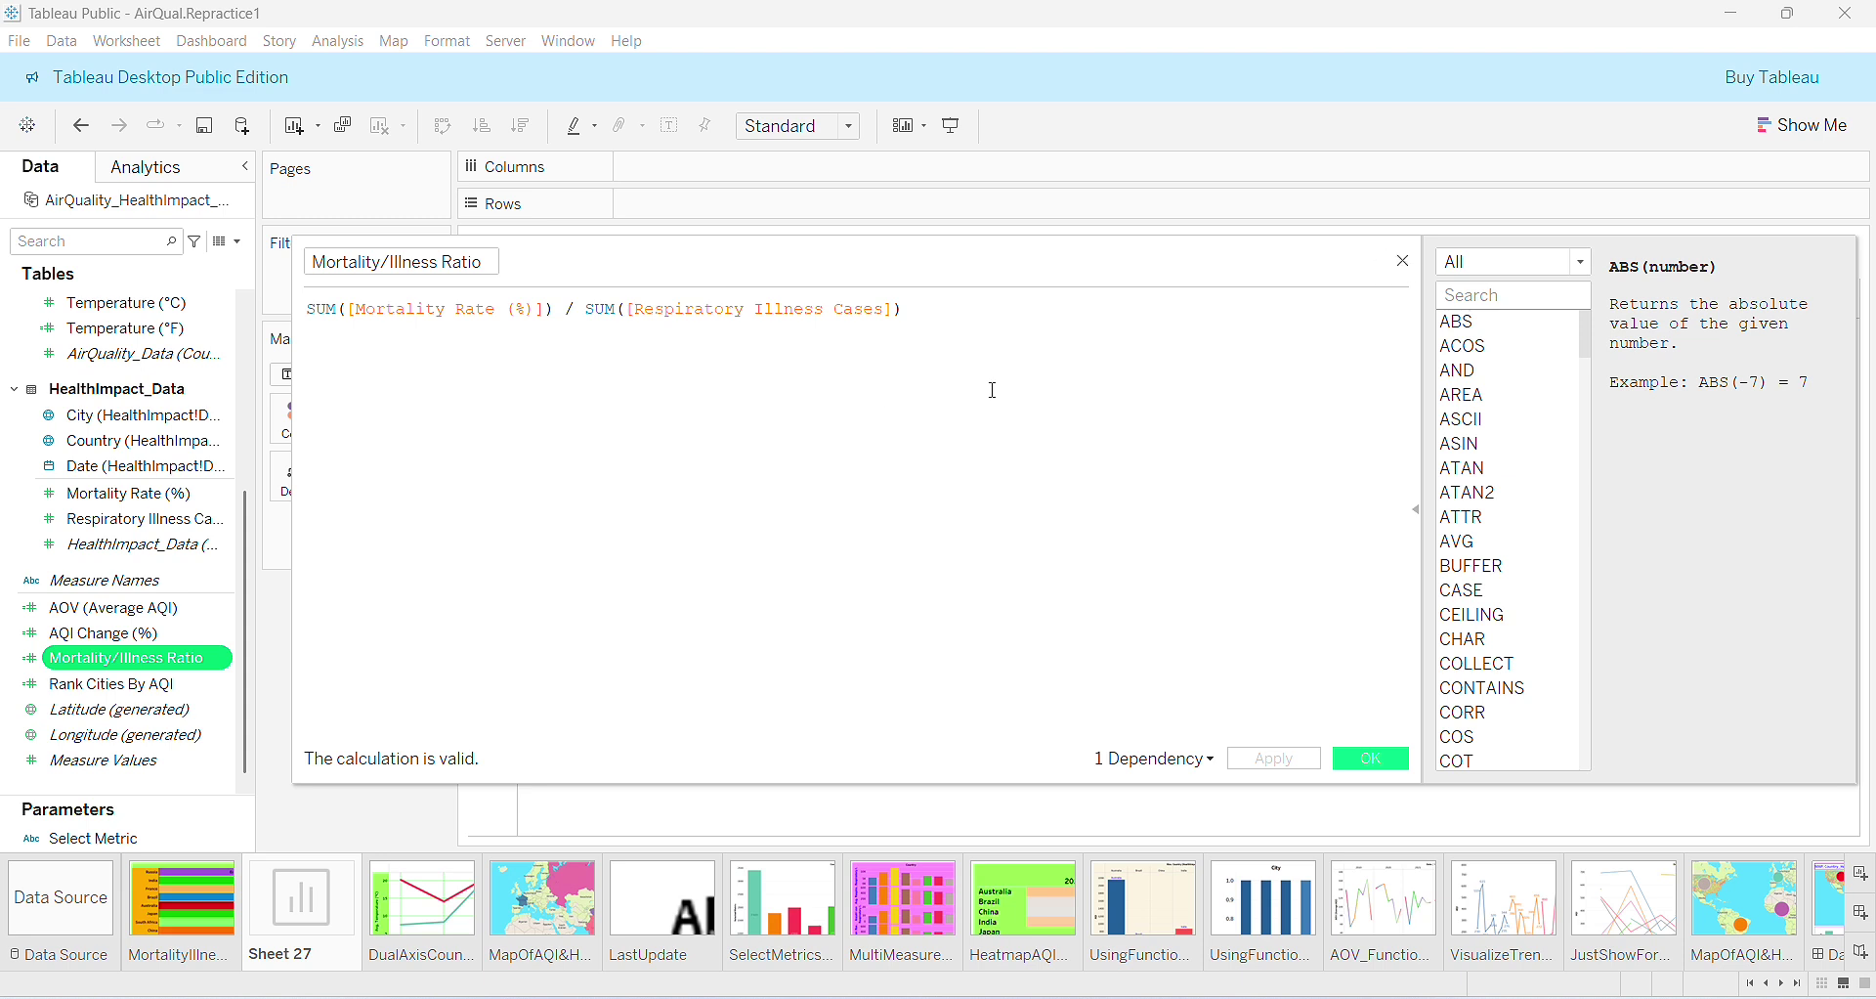
click(1404, 262)
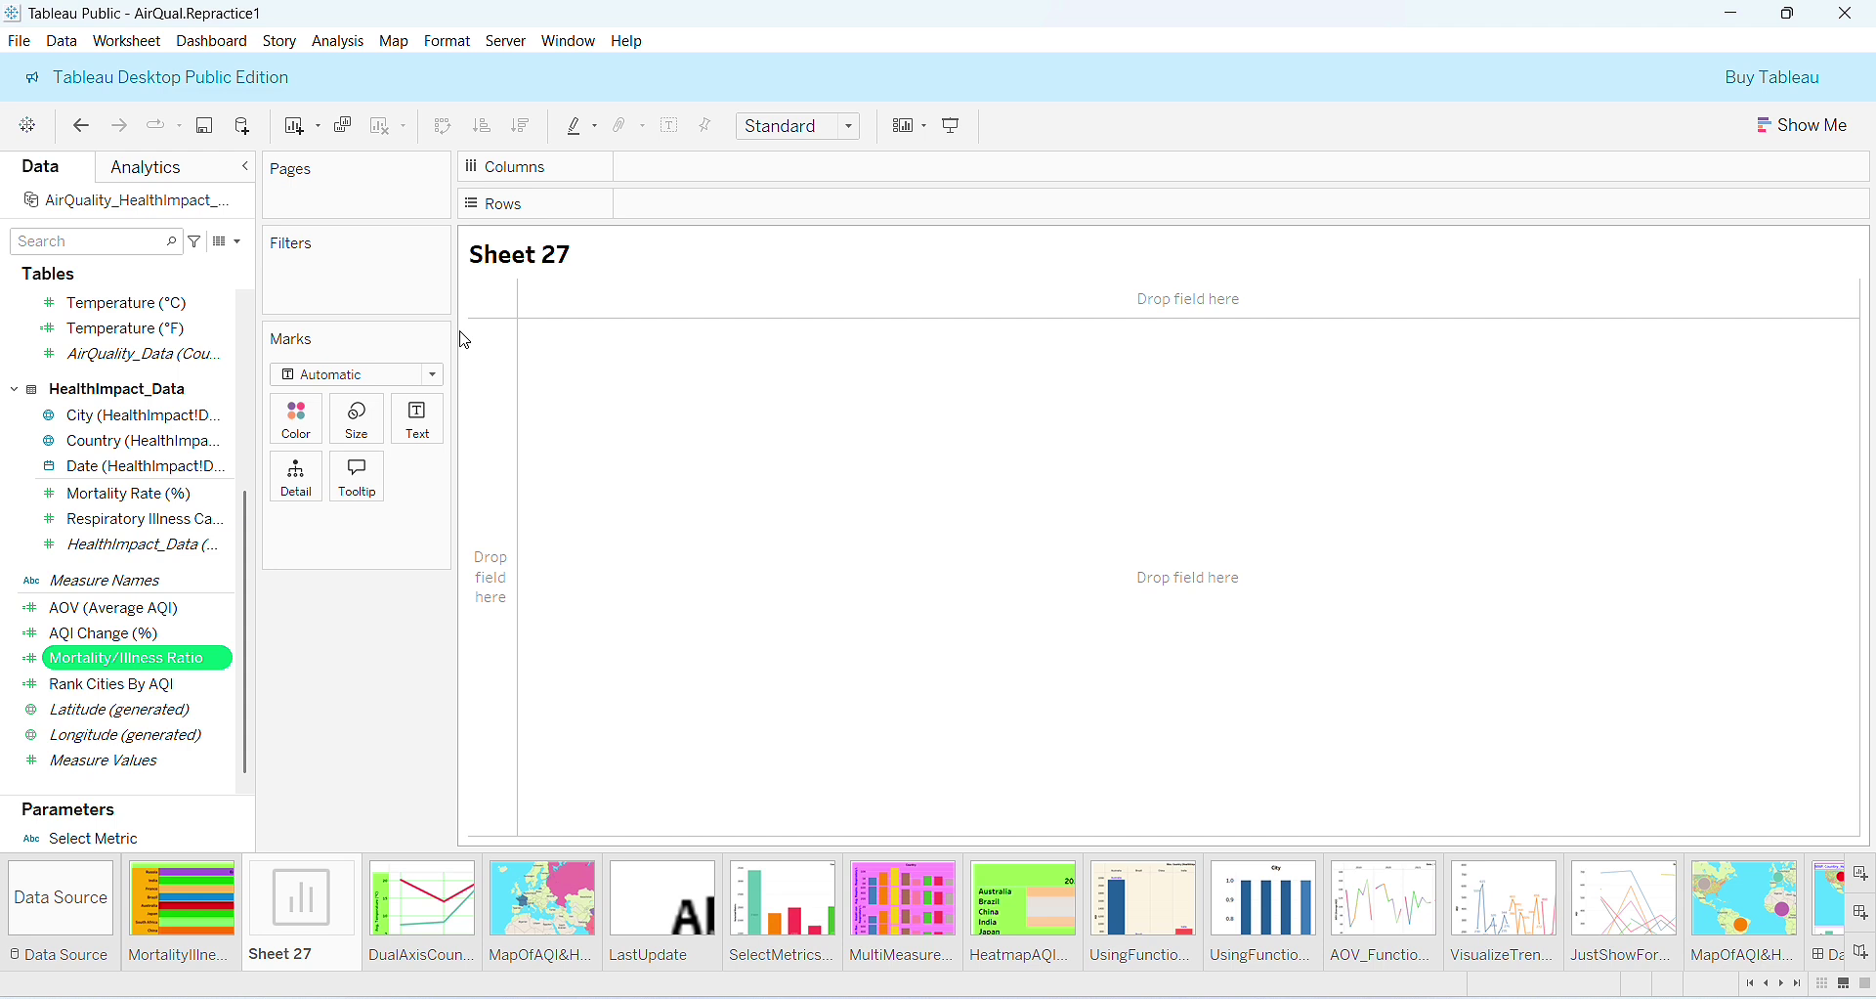
- Build a horizontal bar chart with Mortality/Illness Ratio as columns and Country as rows
drag(68, 663, 658, 179)
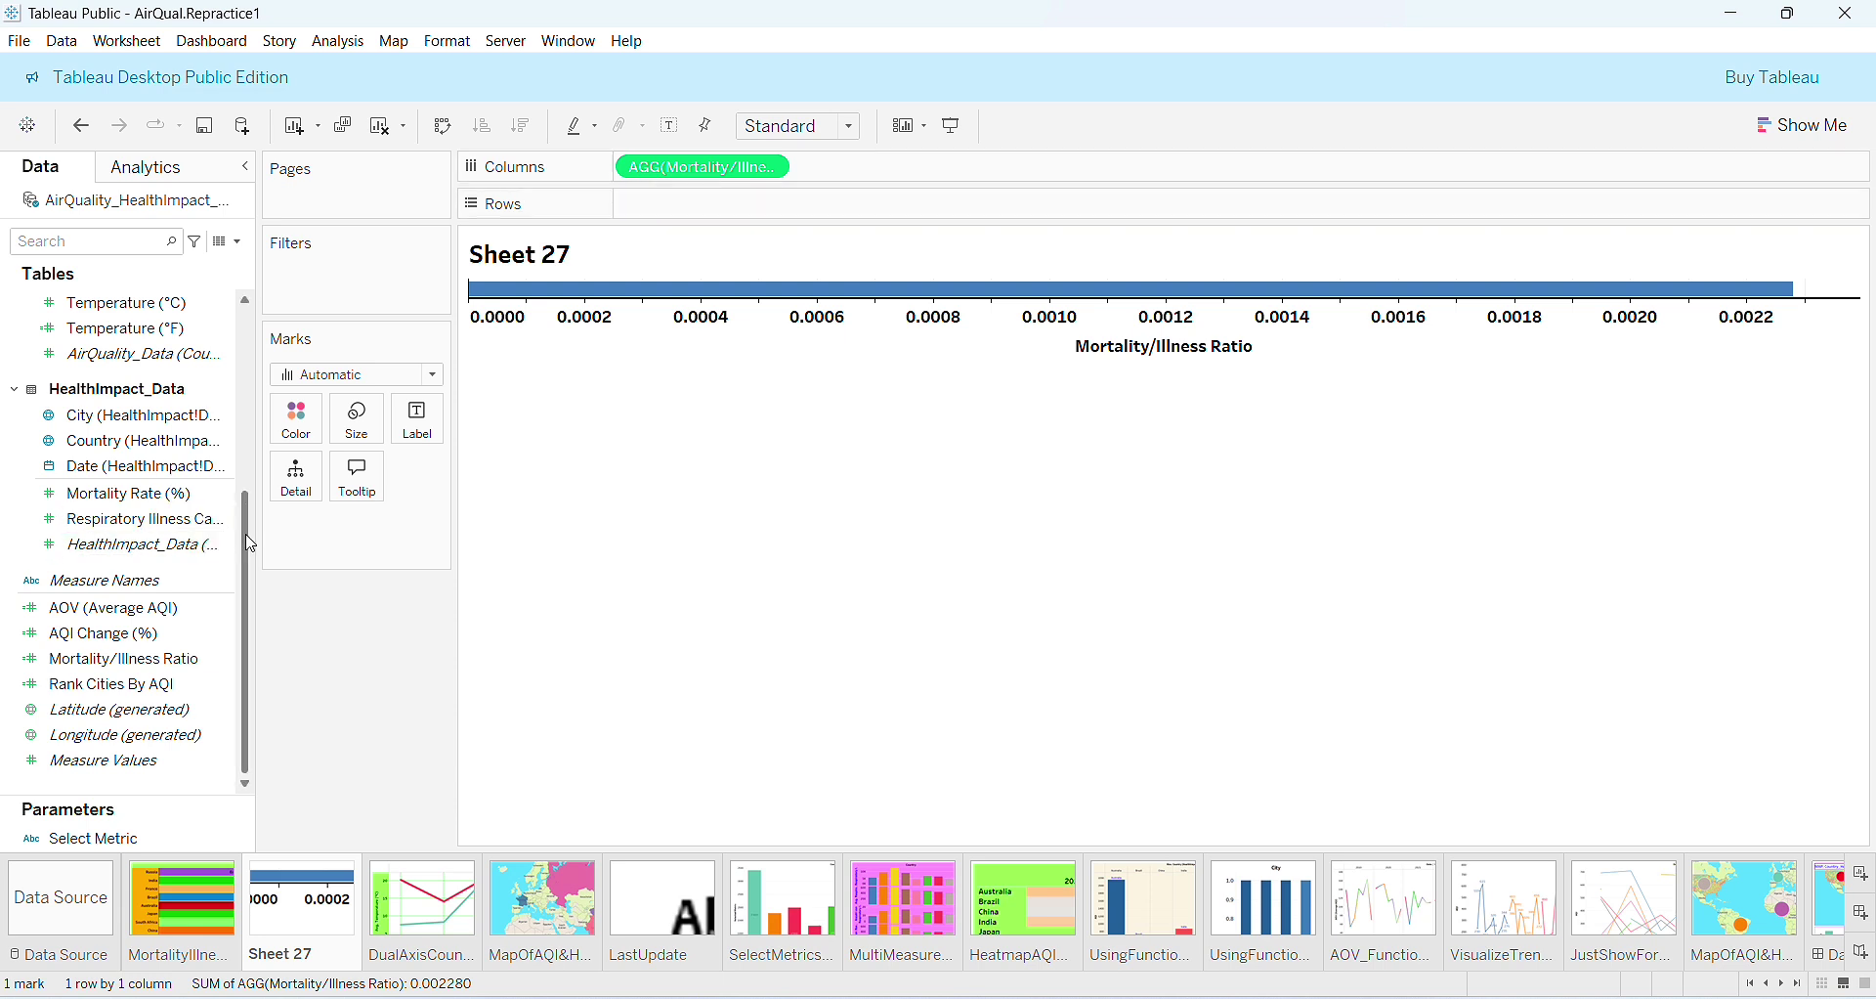
drag(247, 542, 256, 346)
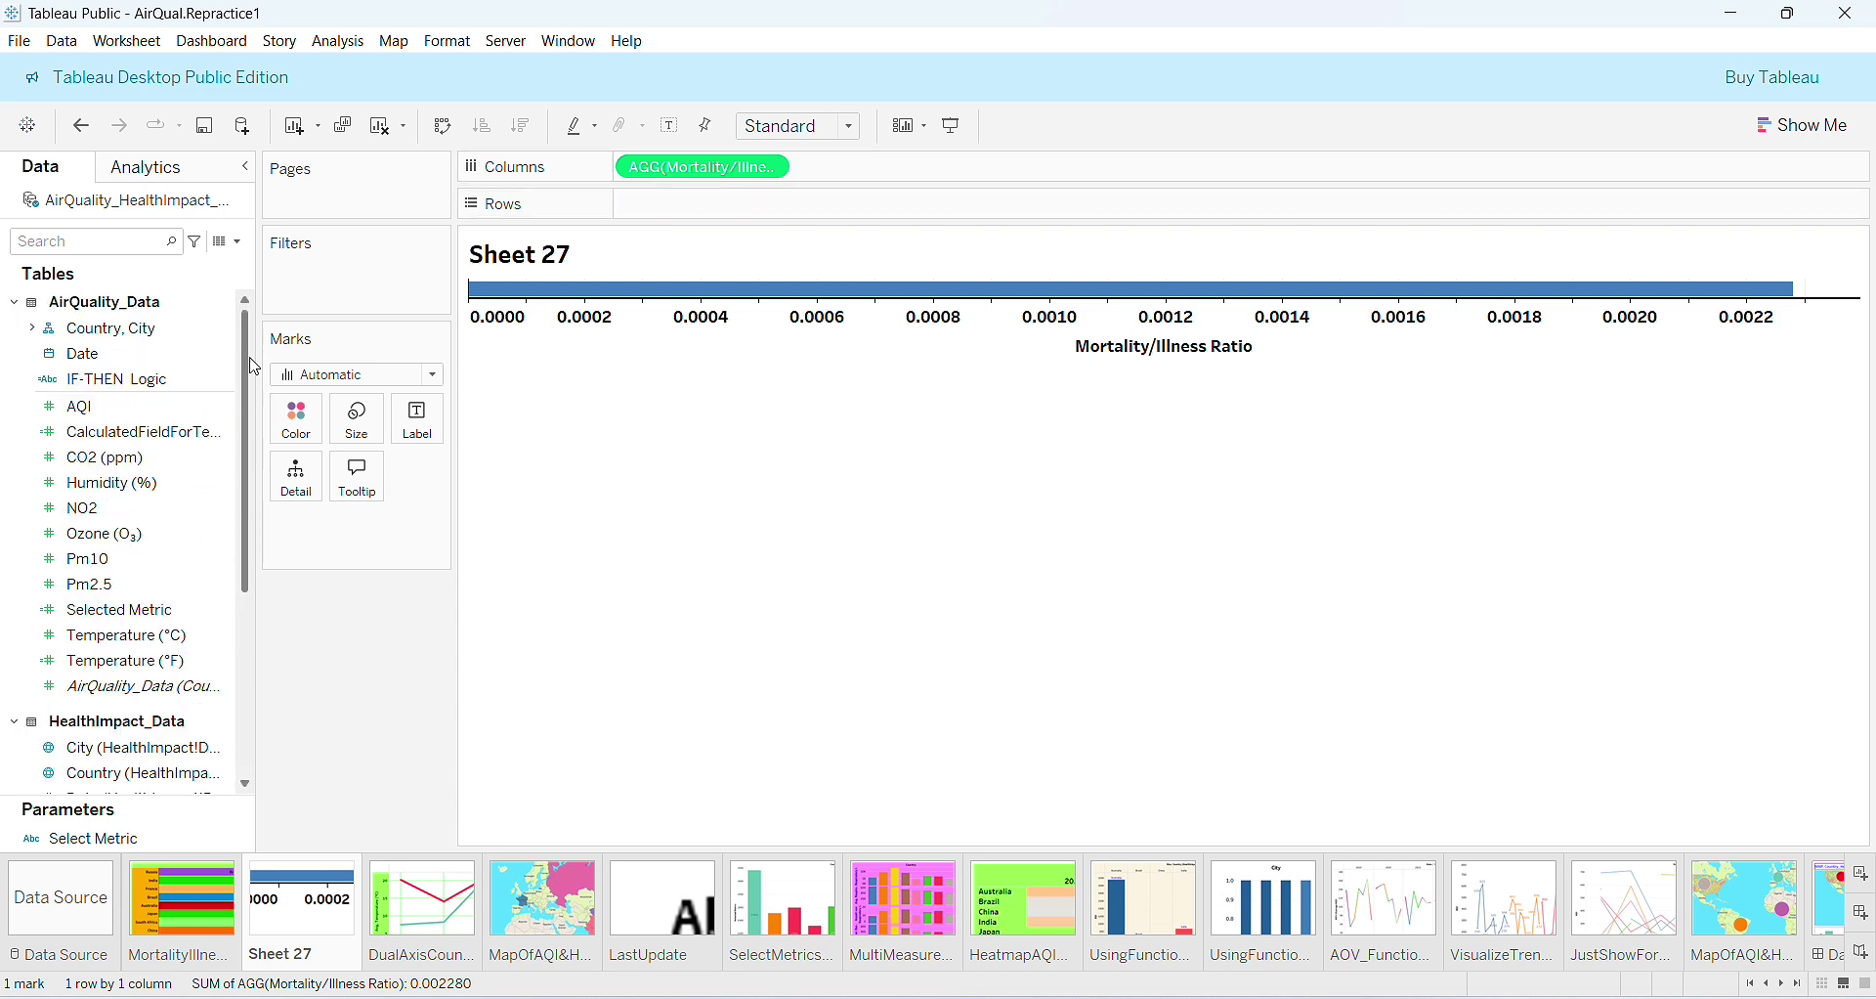
click(32, 330)
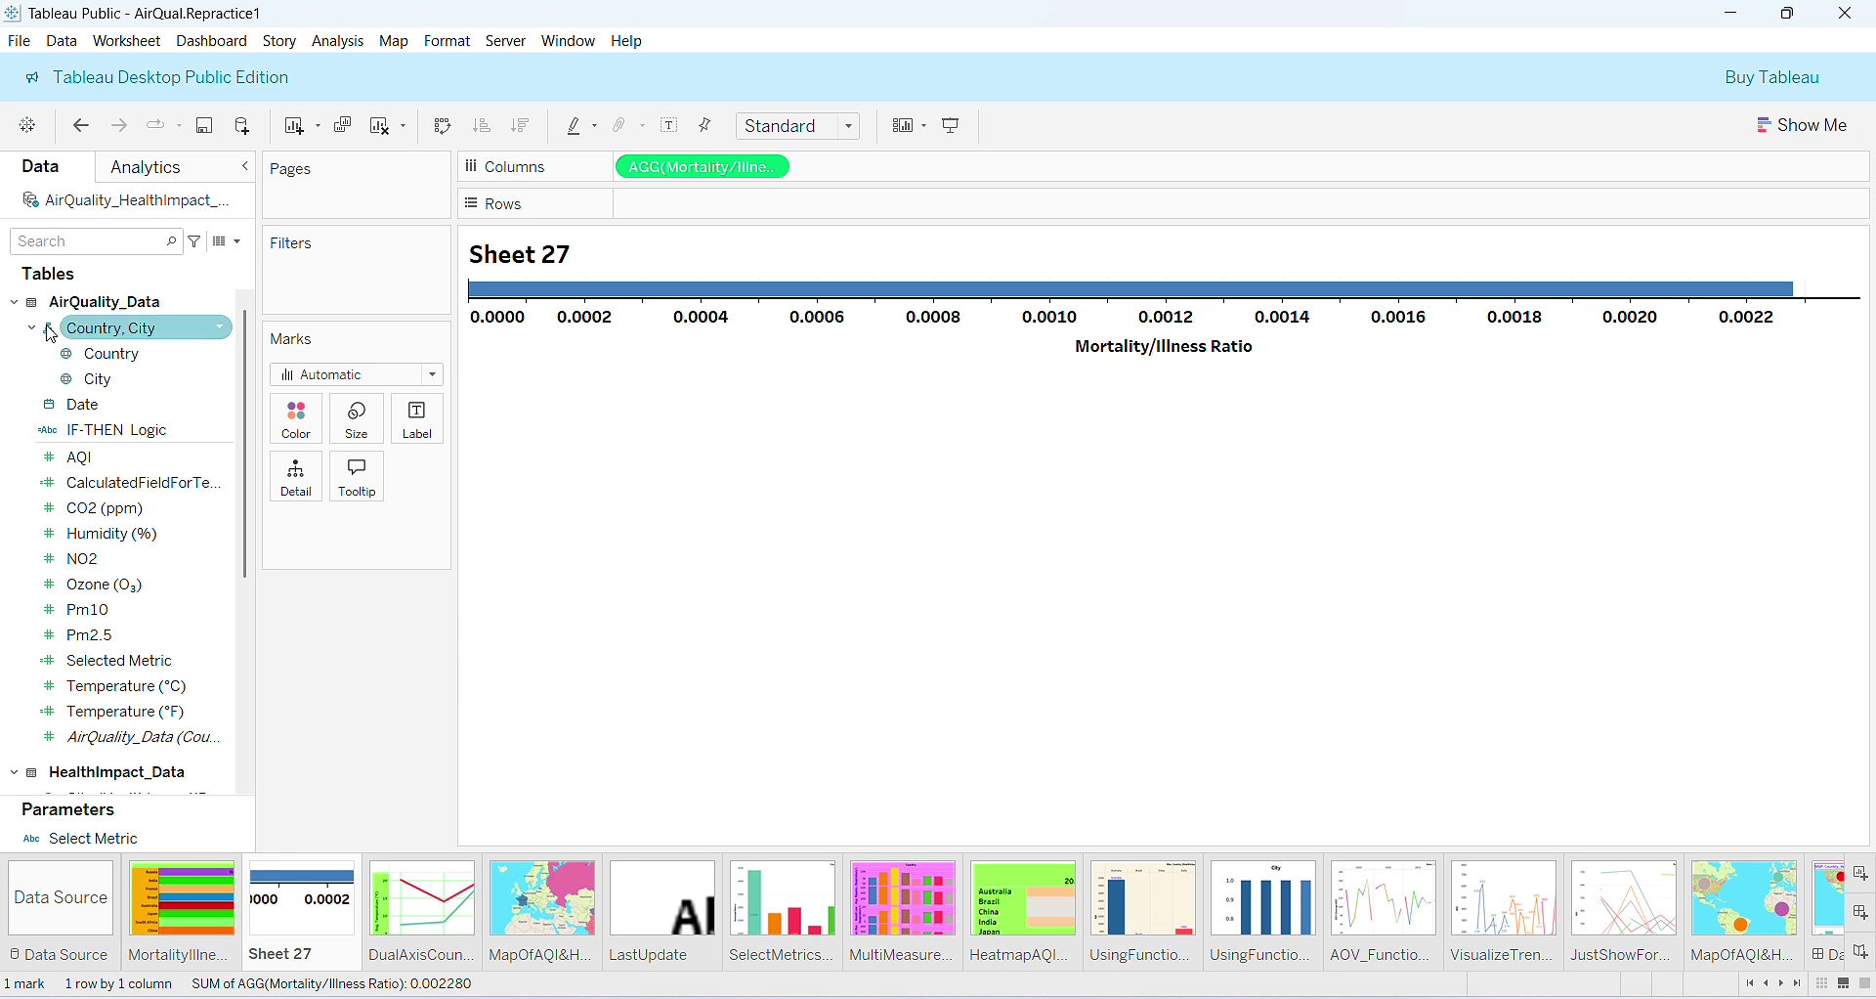
drag(98, 354, 668, 215)
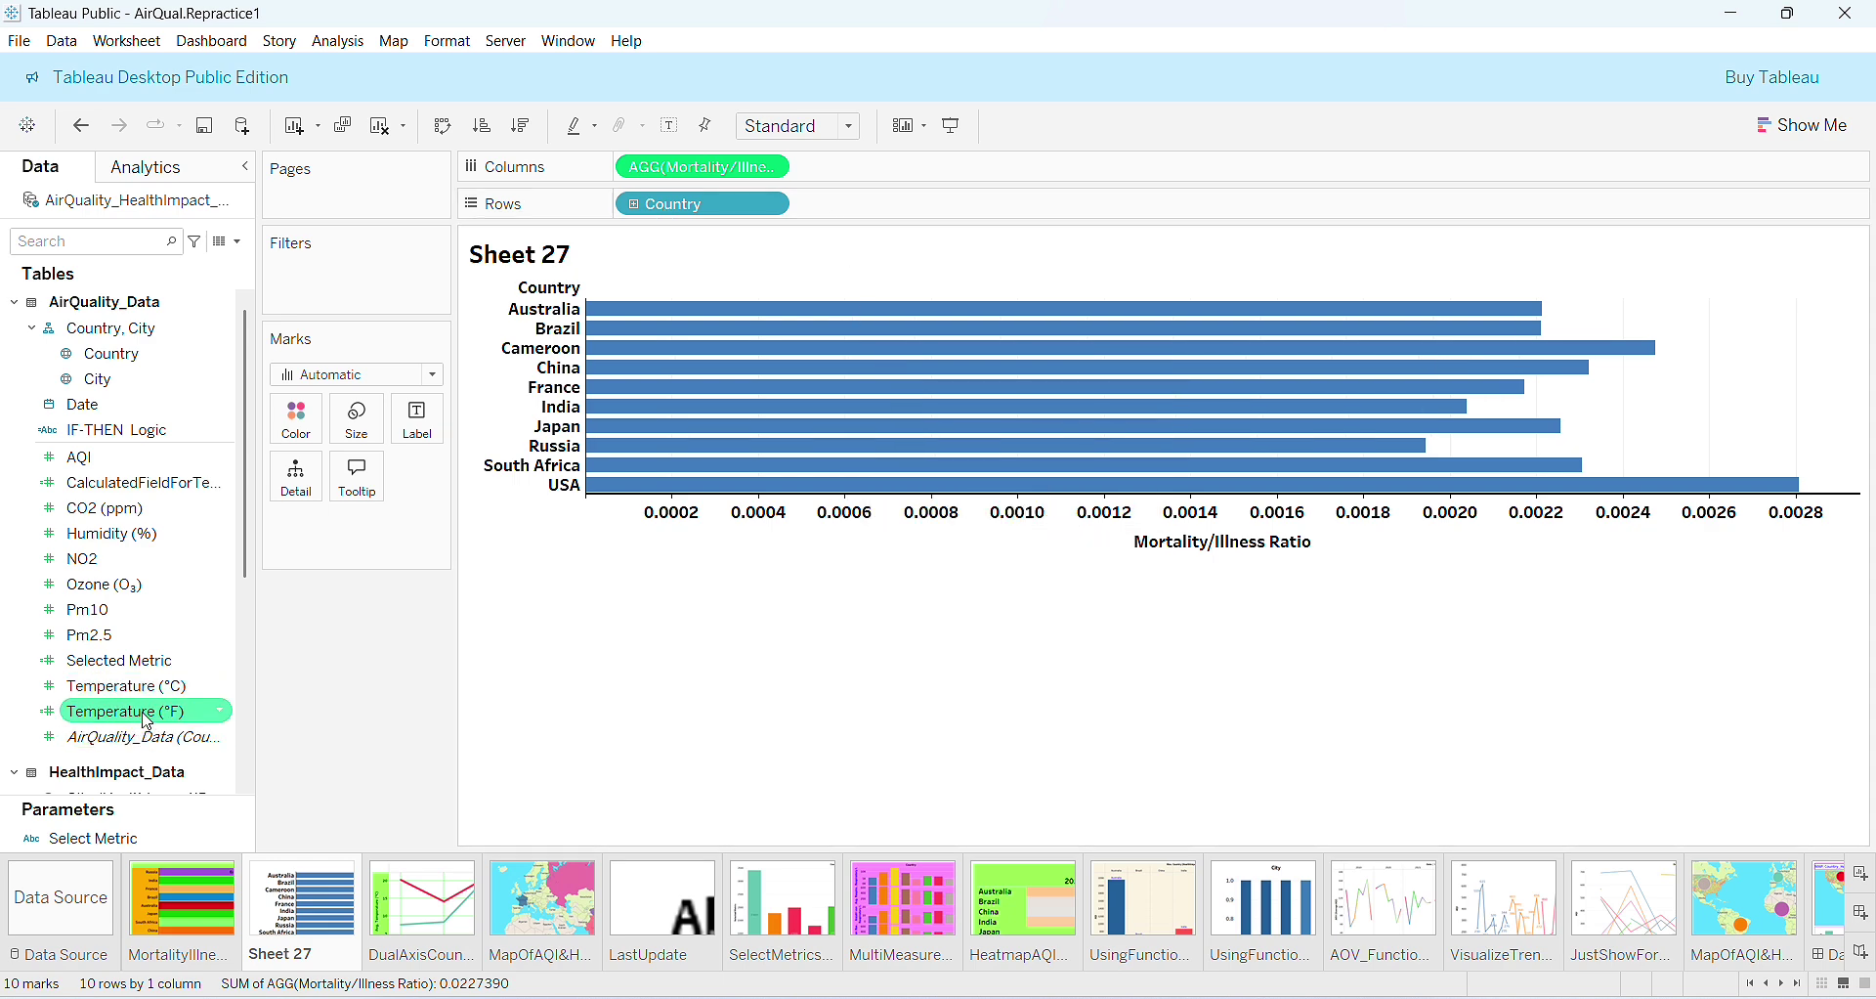
- Filter the chart on the full Mortality/Illness Ratio range, 0.001944161 to 0.002806876, and colour the bars by Country
scroll(202, 577, down, 5)
mouse_move(109, 659)
mouse_down()
mouse_move(377, 293)
mouse_move(411, 296)
mouse_up()
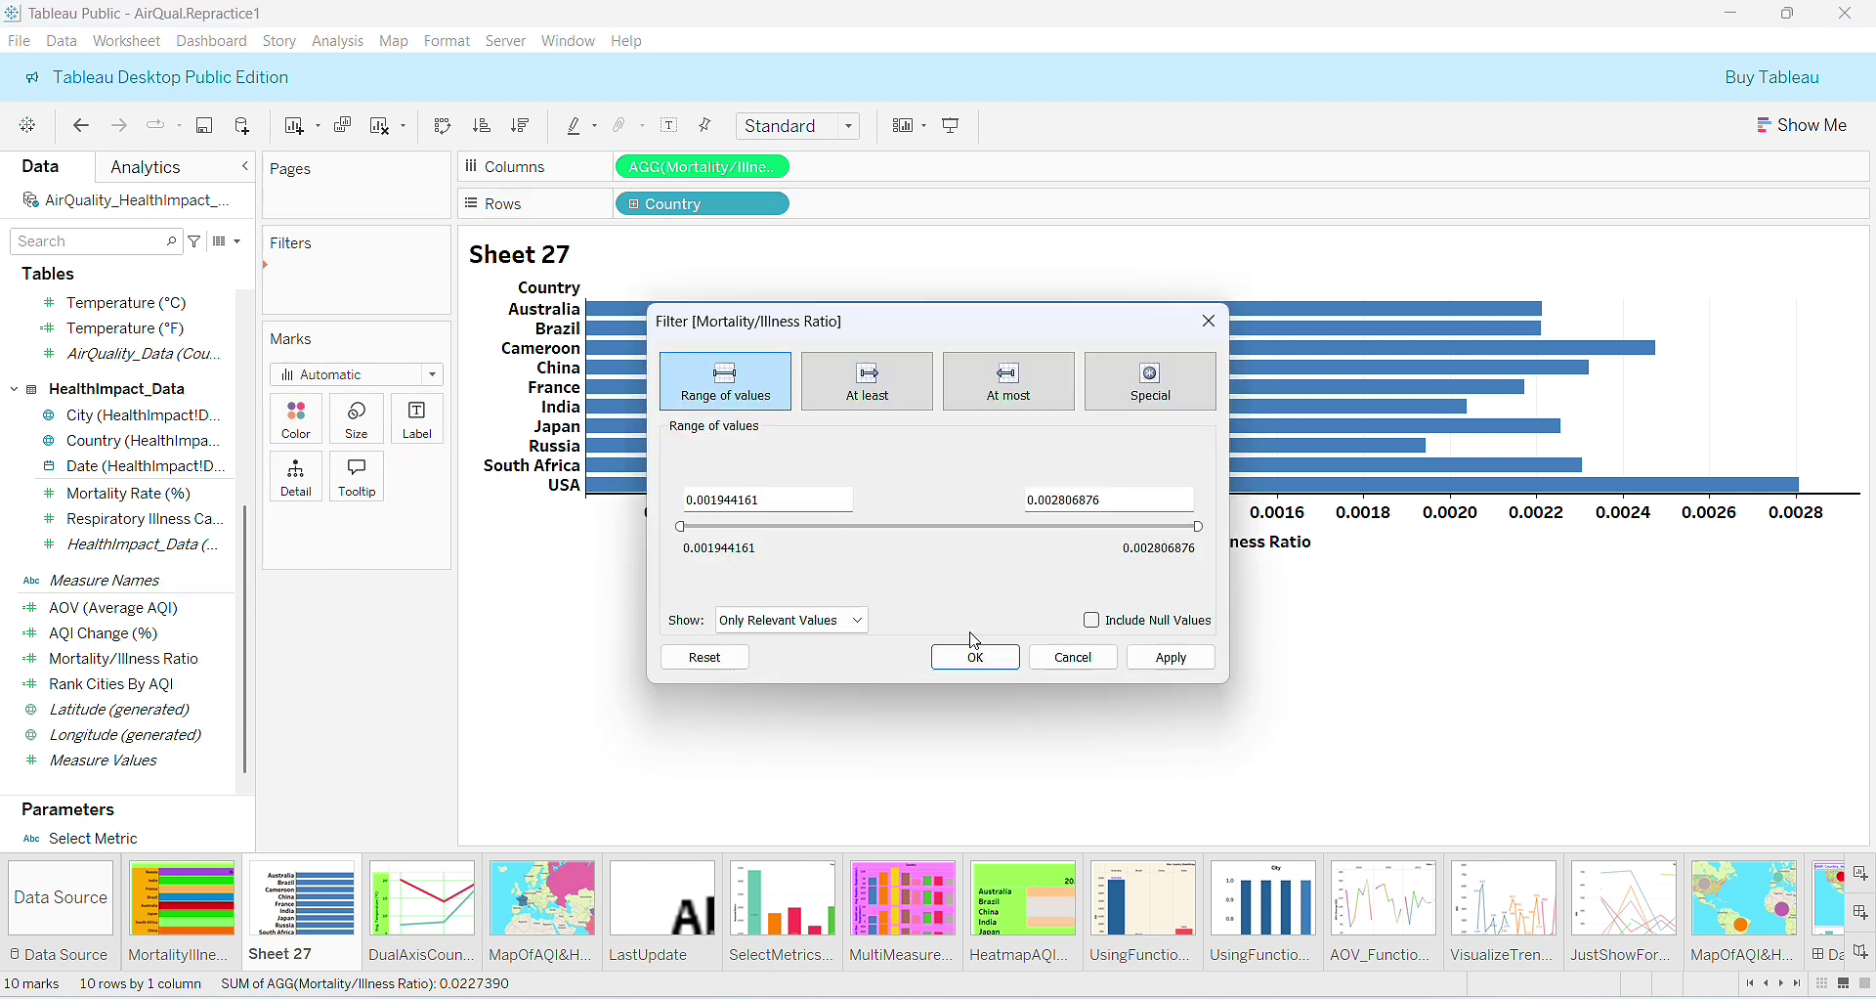
click(987, 659)
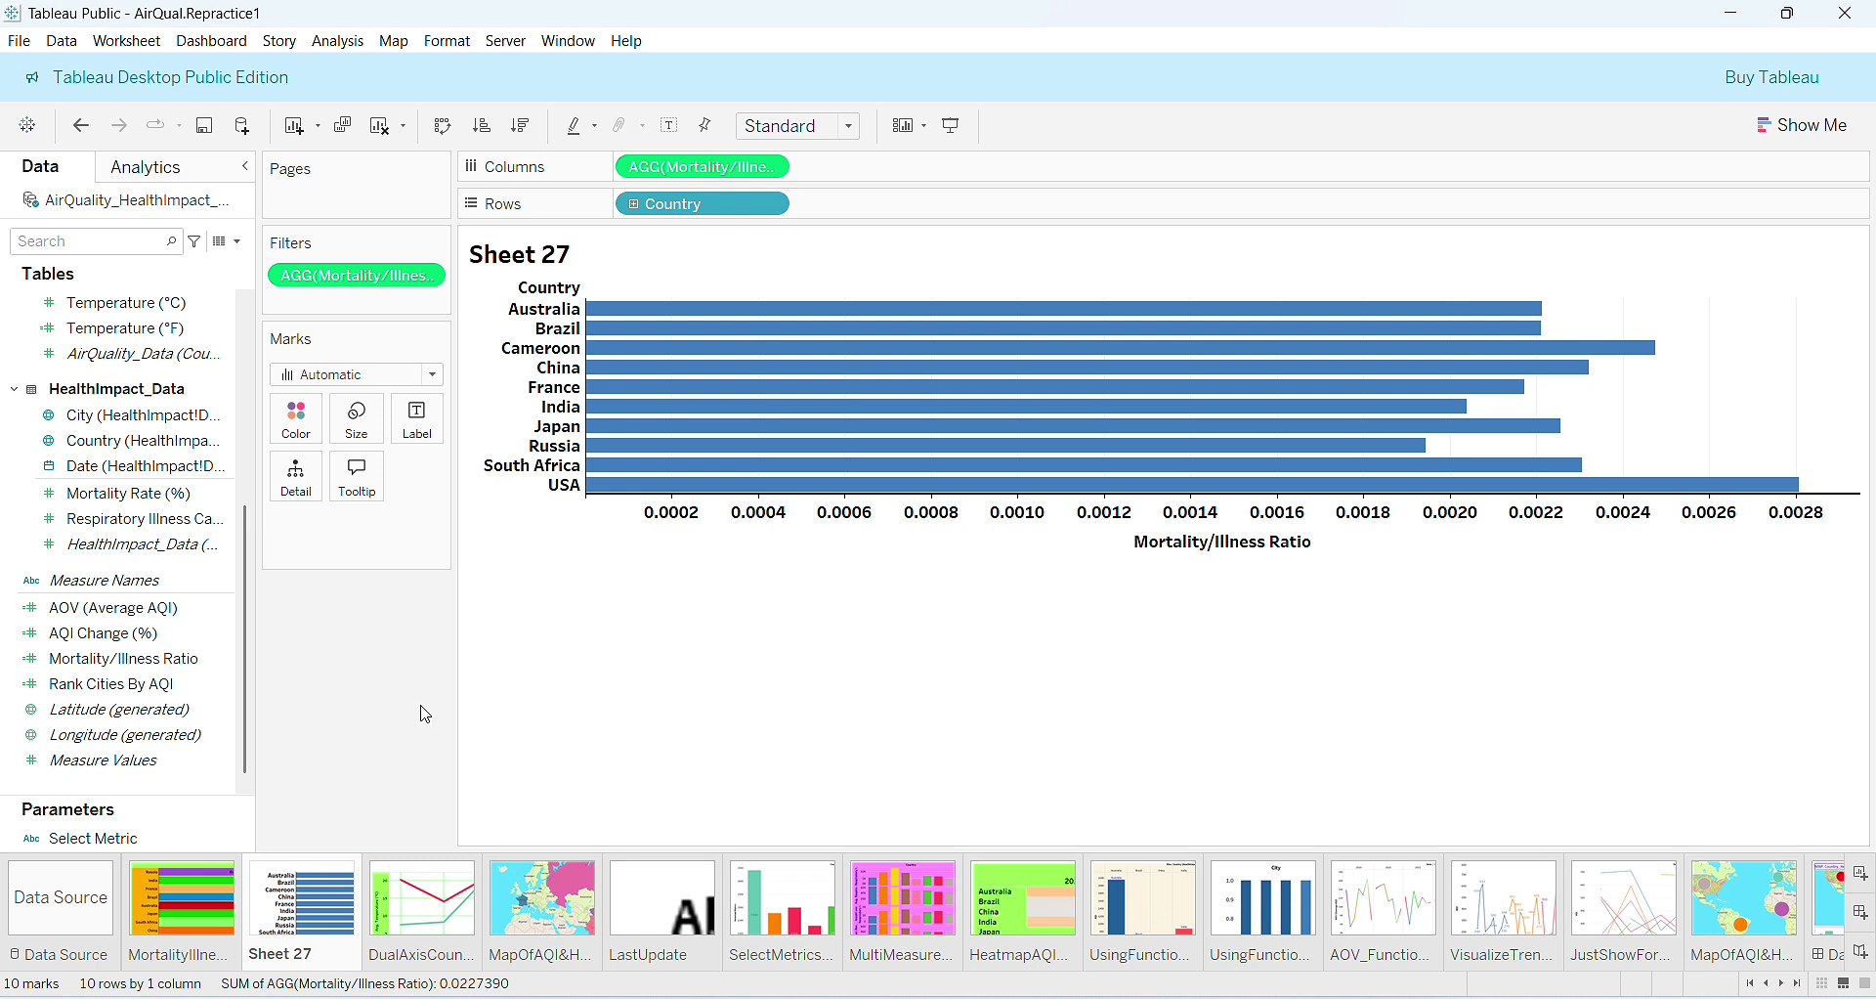
drag(244, 567, 244, 369)
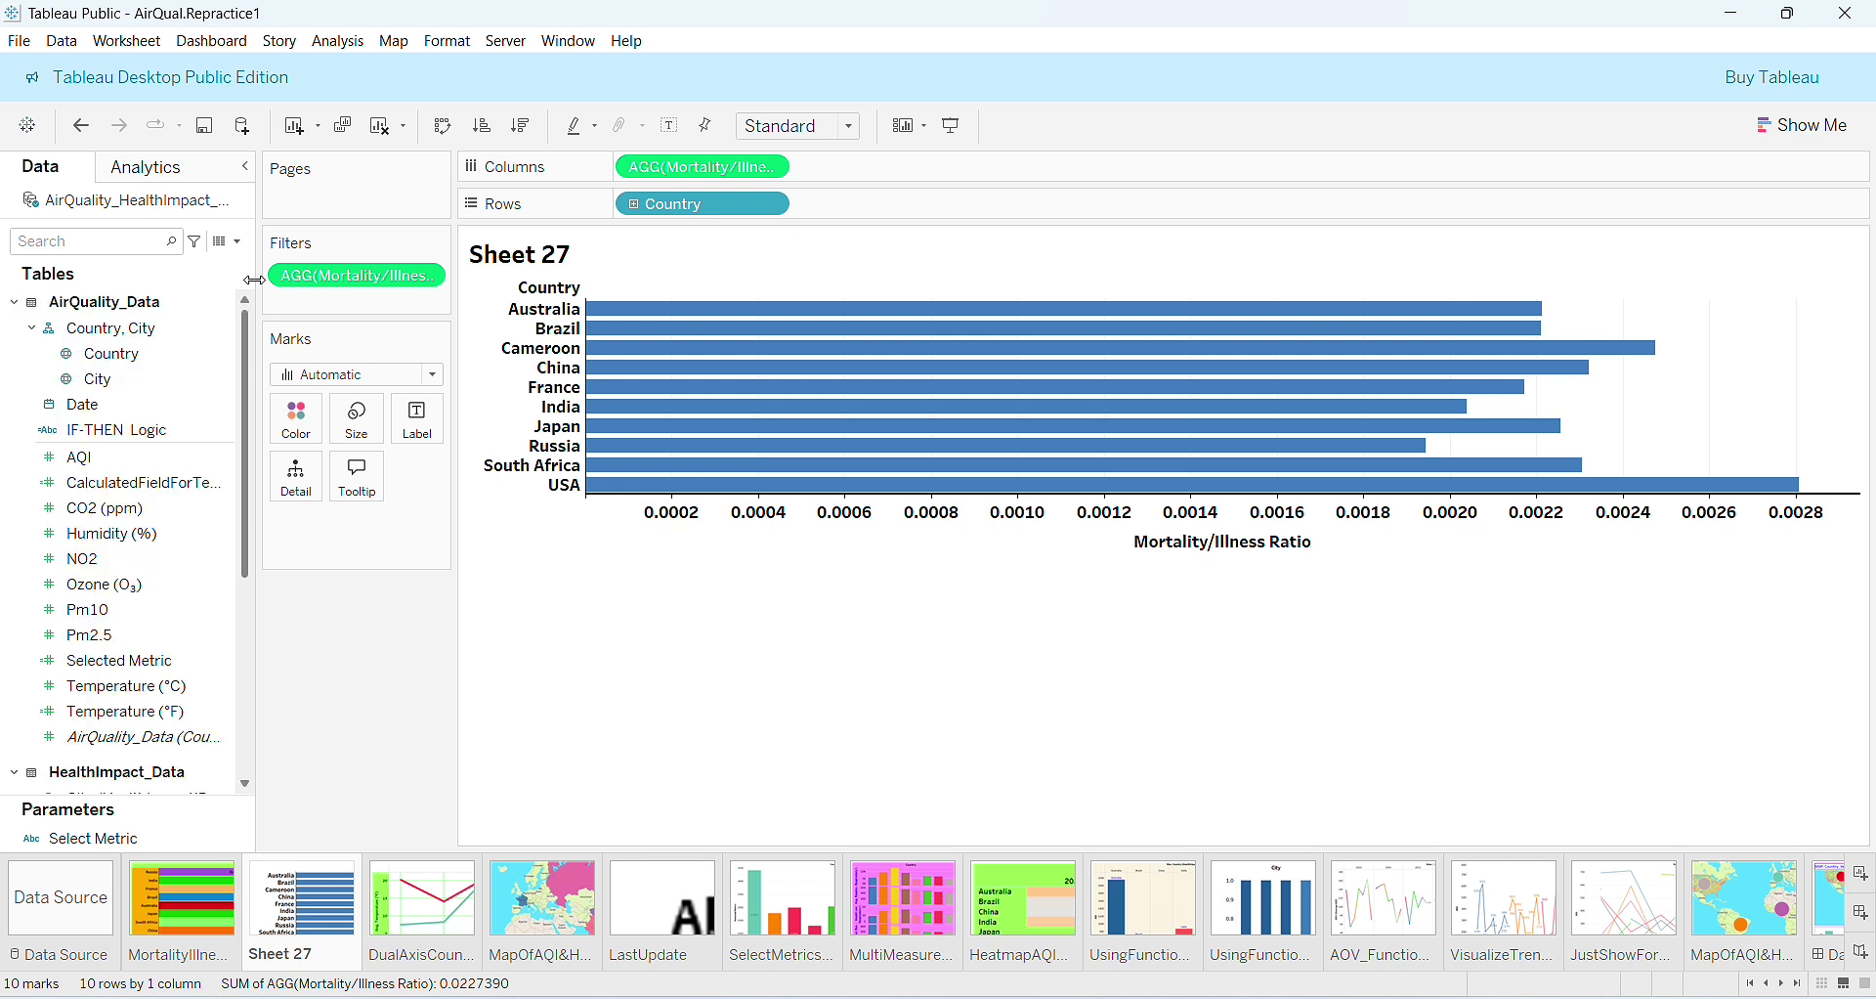
drag(98, 353, 298, 426)
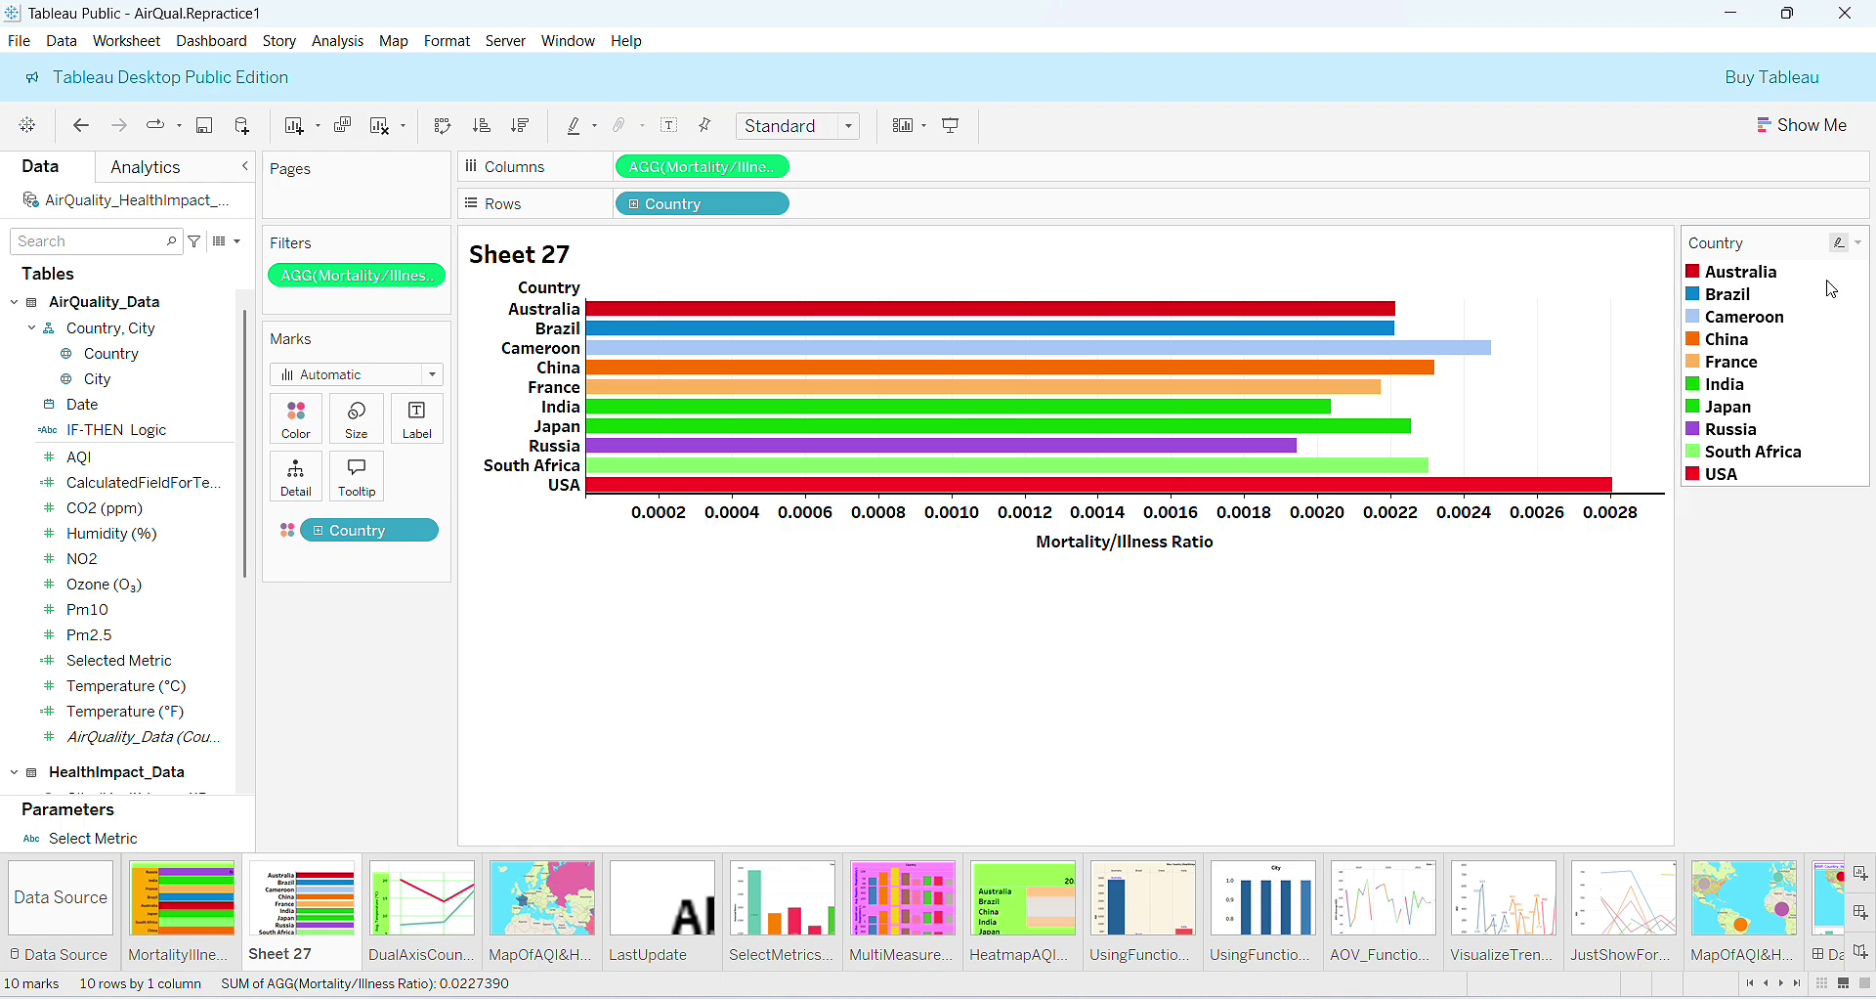
- Show the worksheet caption, and give the title and caption pale teal shading with a solid border
click(127, 41)
click(230, 256)
click(229, 241)
click(229, 350)
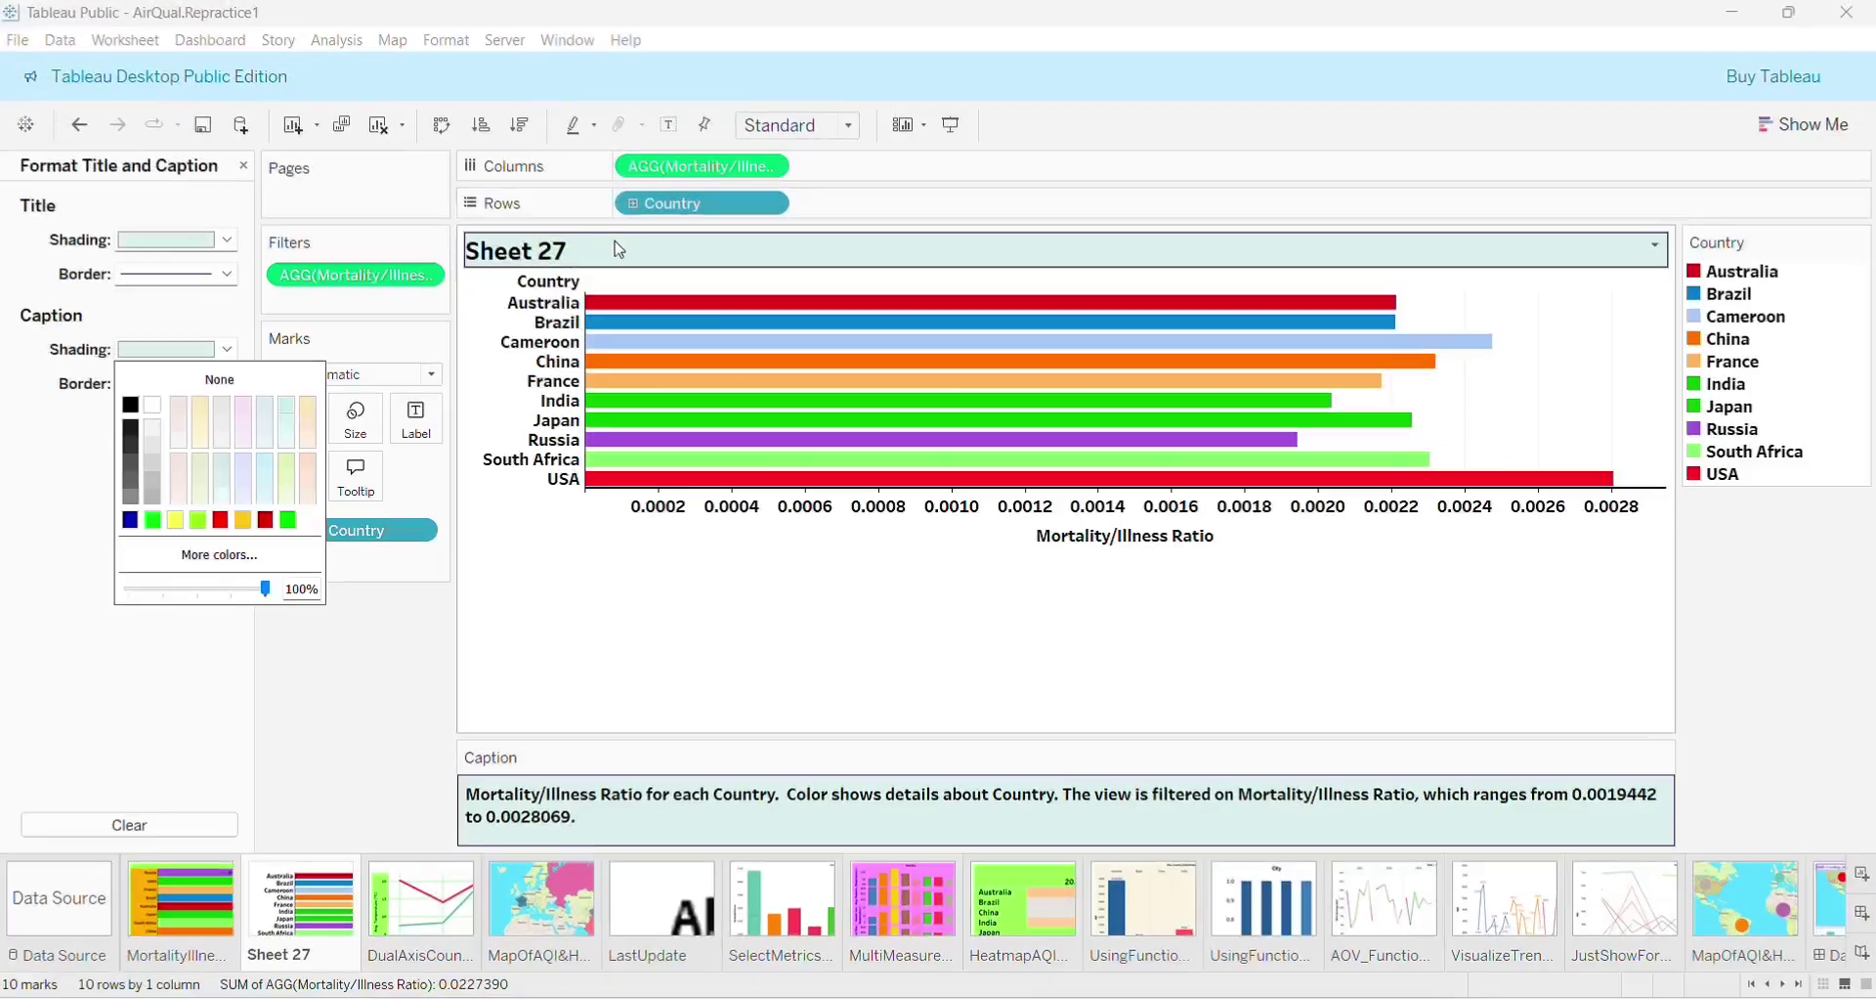
- Set the worksheet's default shading to yellow
click(447, 41)
click(460, 191)
click(208, 313)
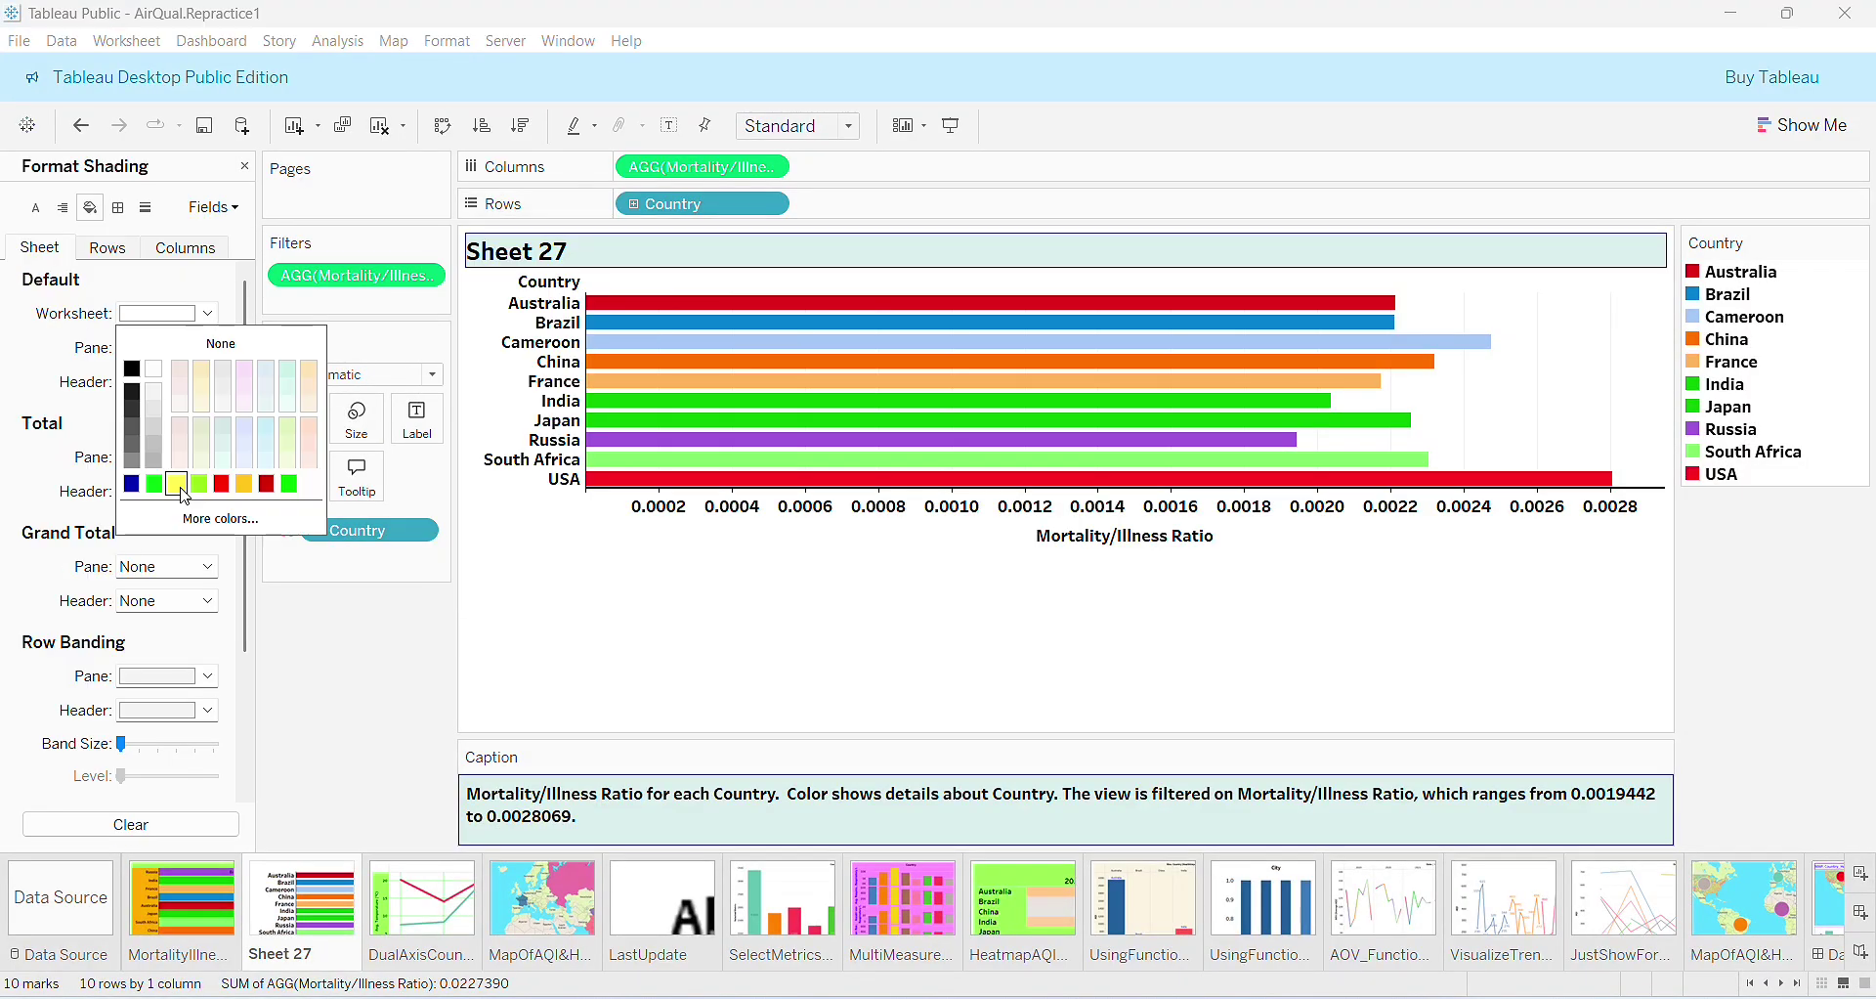
click(176, 484)
- Show mark labels on the bars and allow them to overlap other marks
click(670, 125)
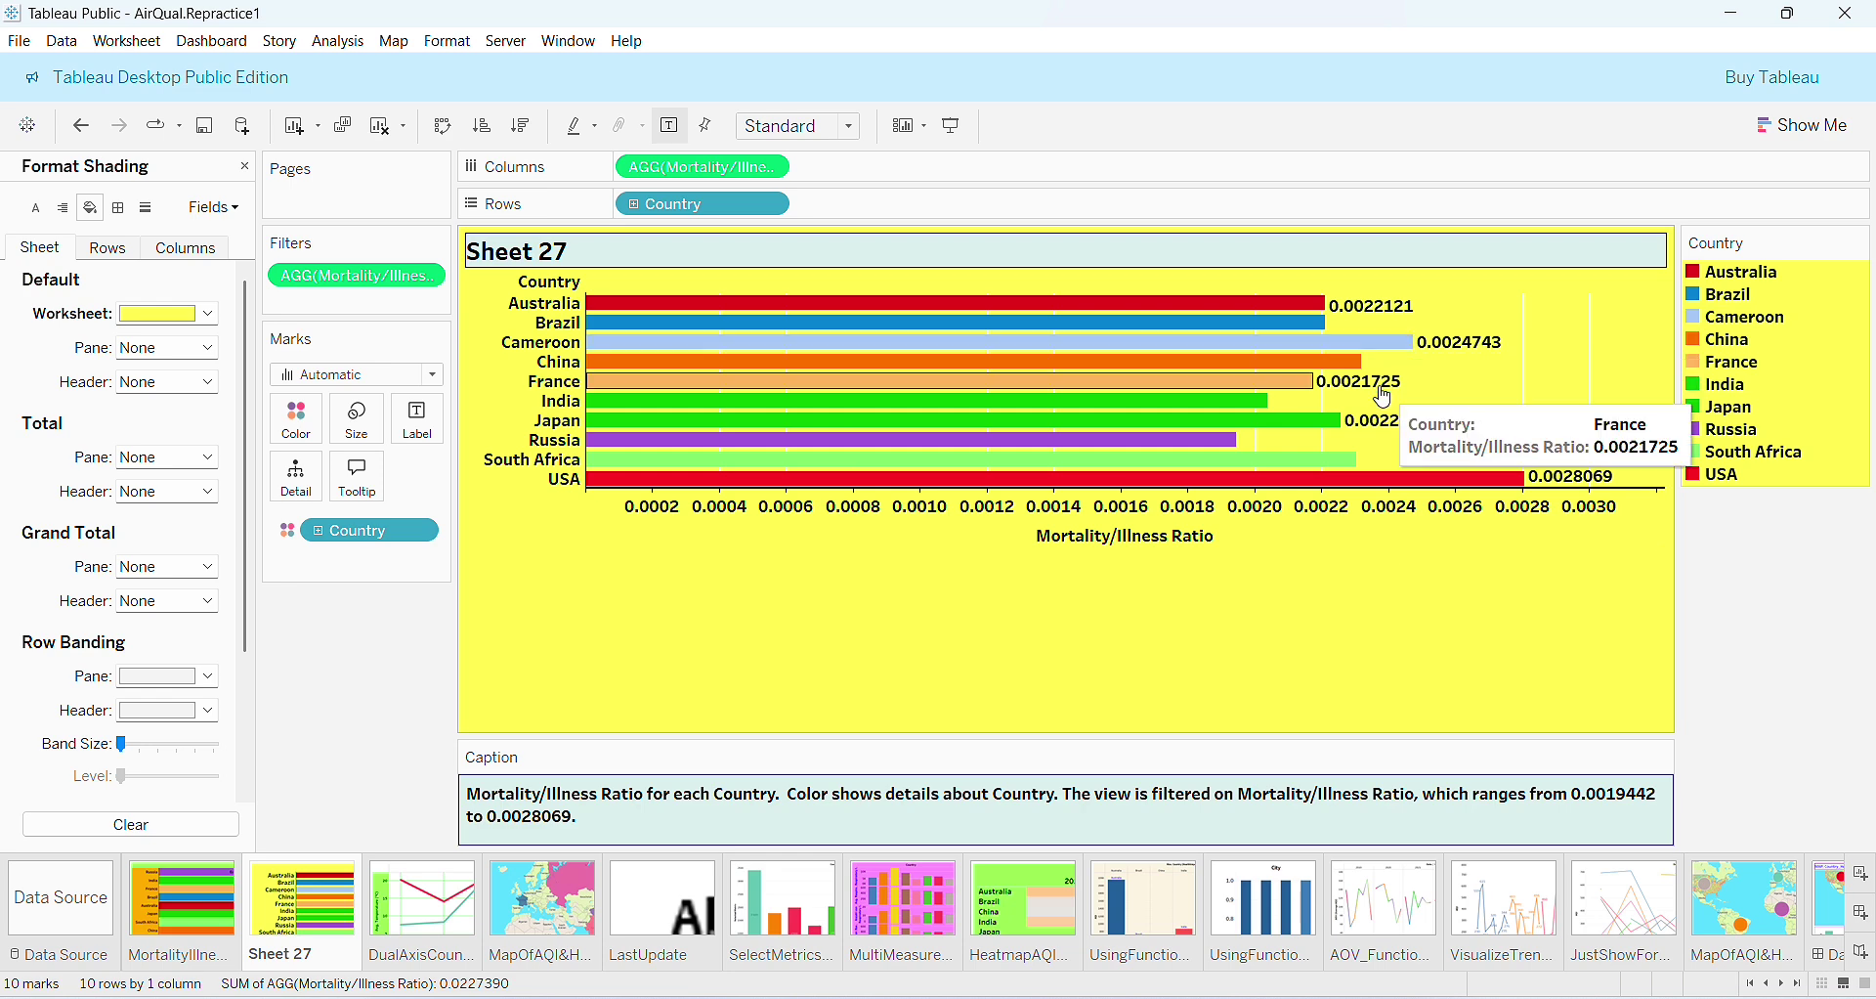
click(417, 423)
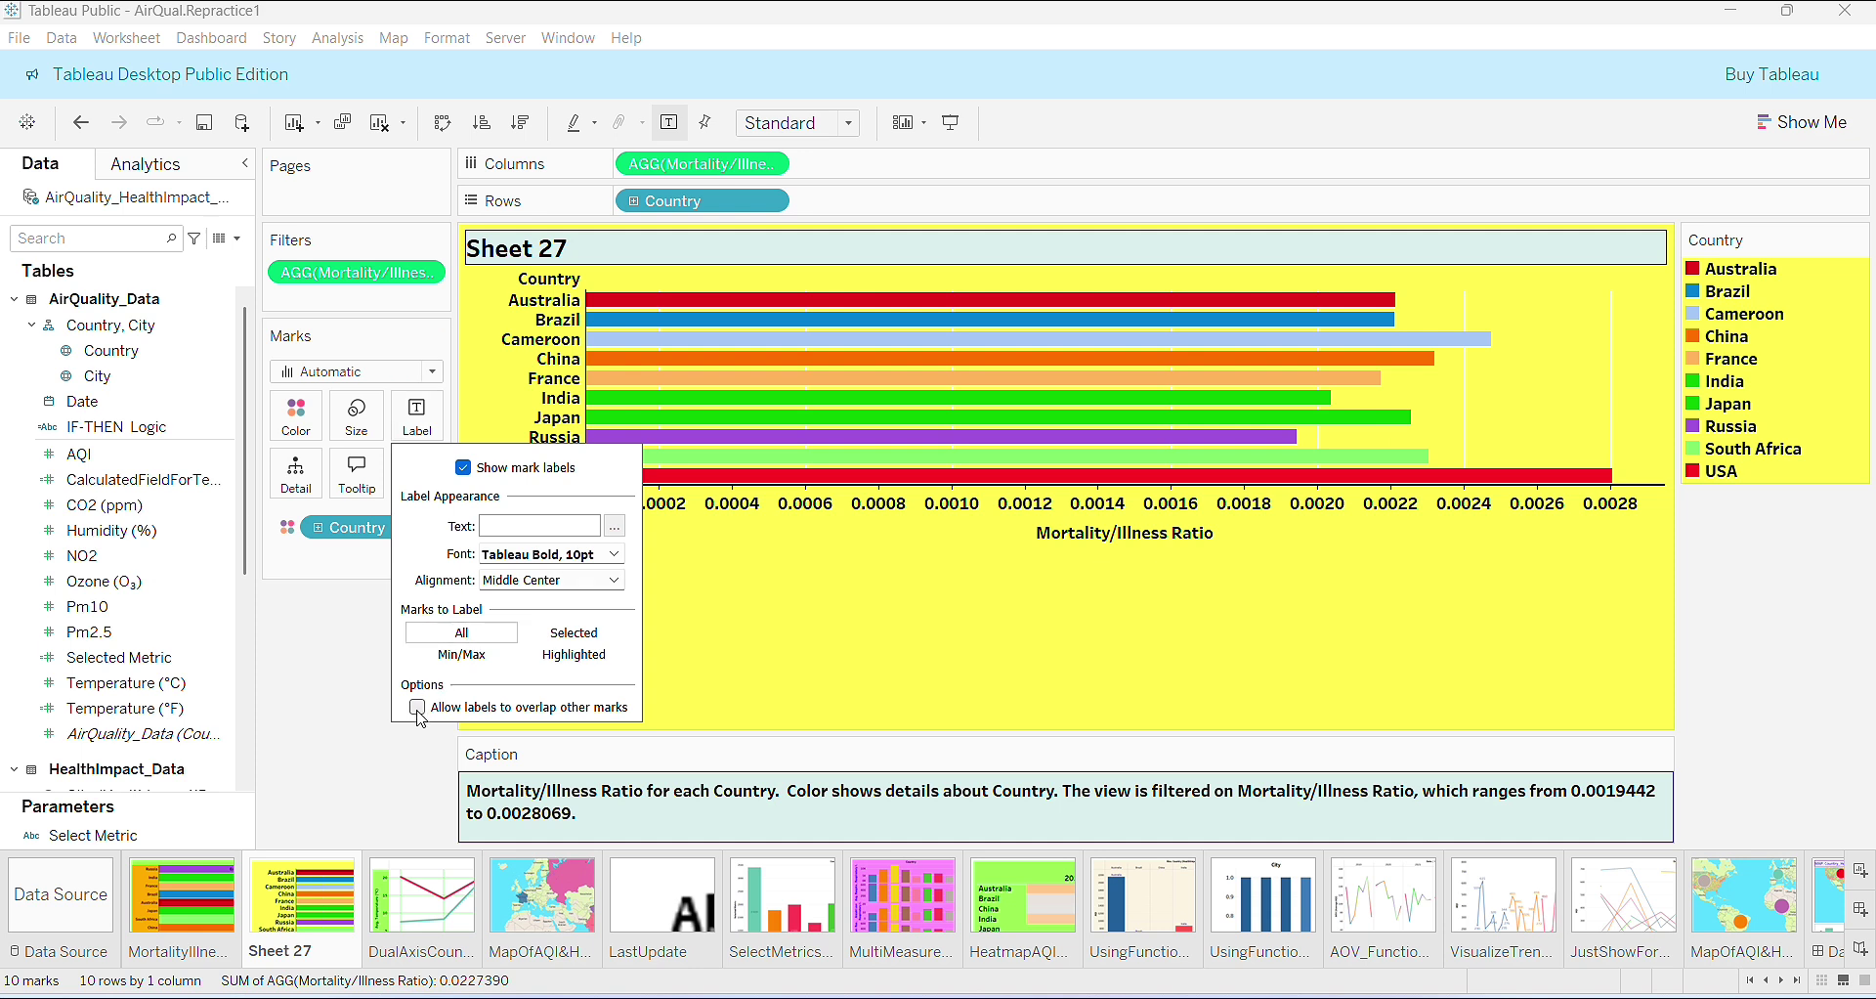
click(417, 708)
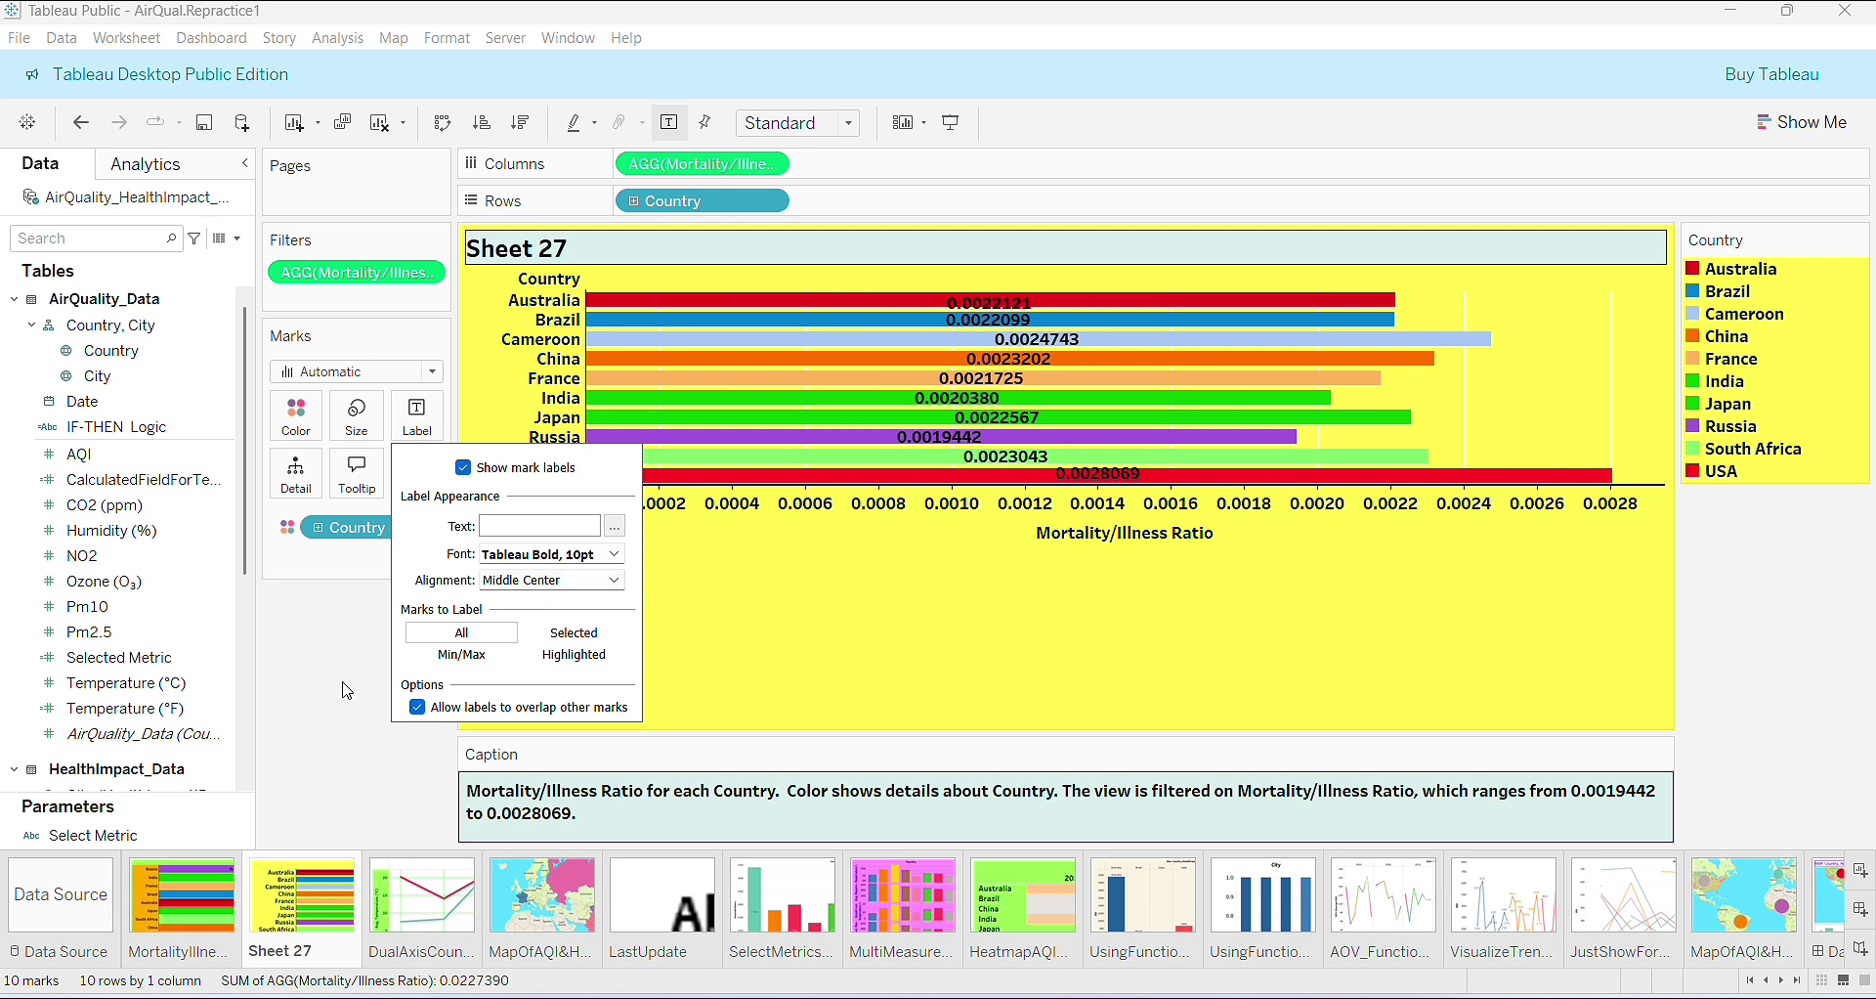
- Set the mark label font to Tableau Bold, 9 pt
click(613, 554)
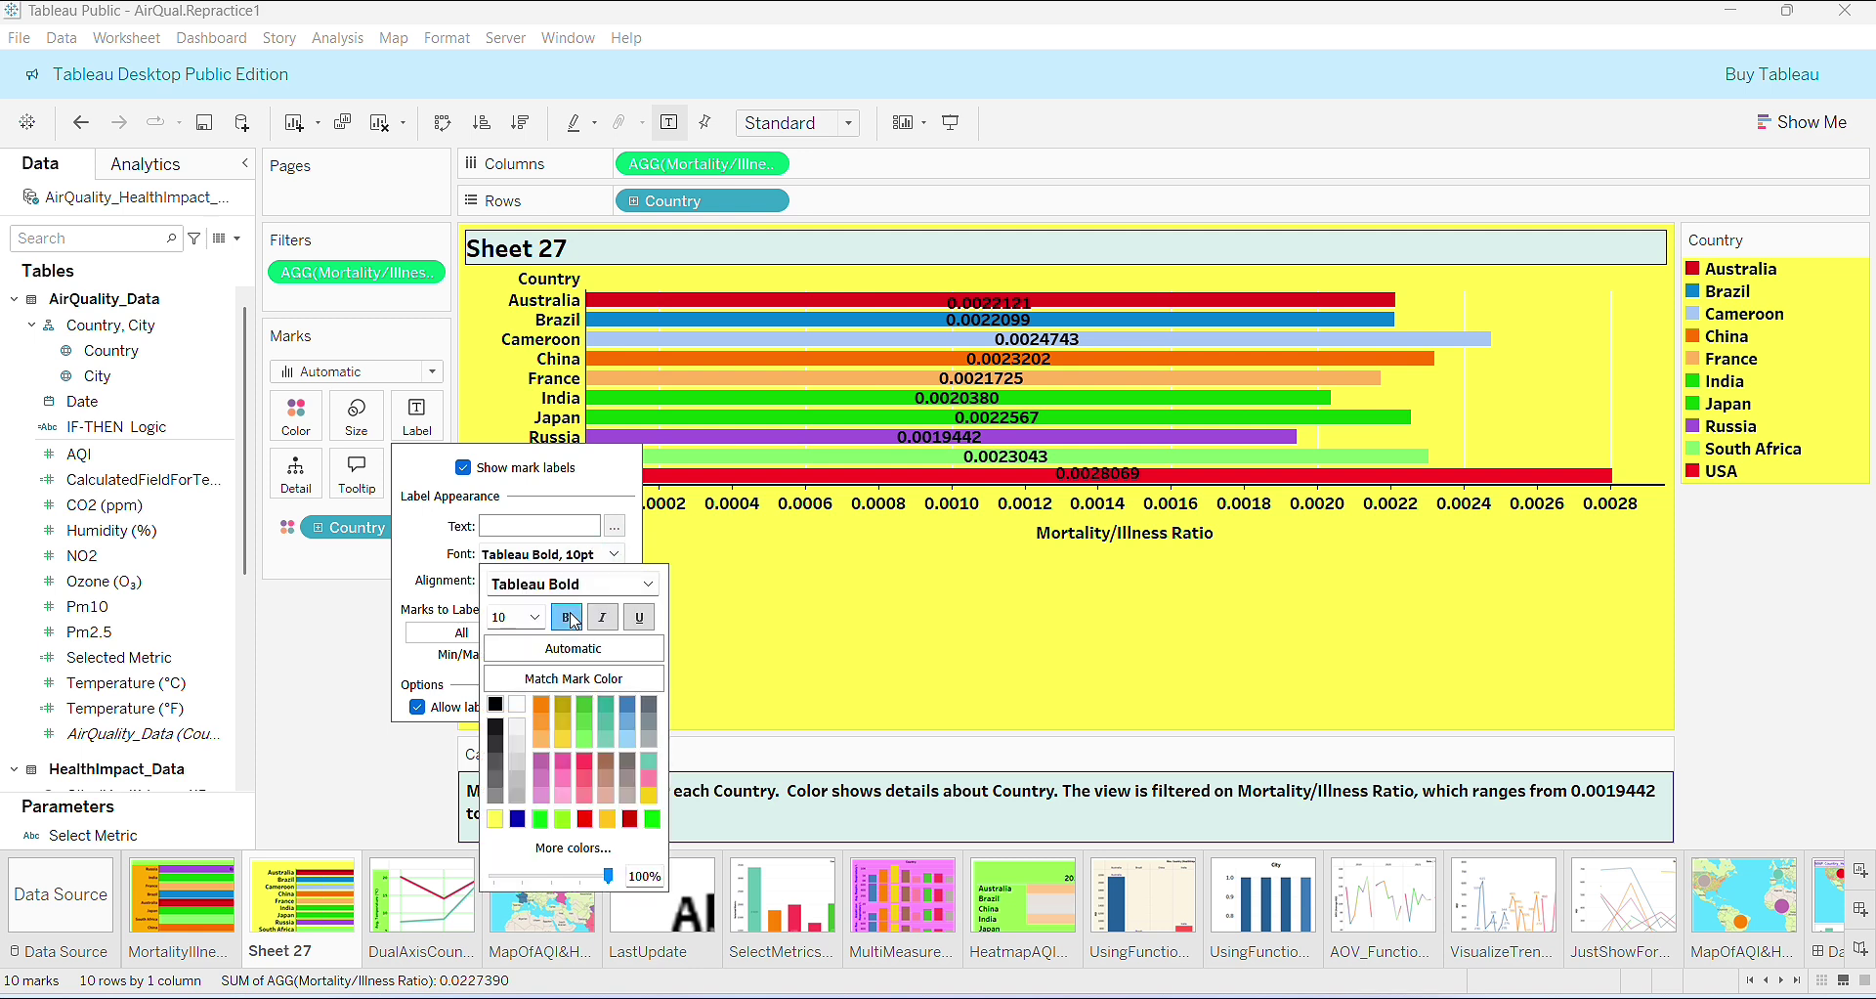
click(534, 616)
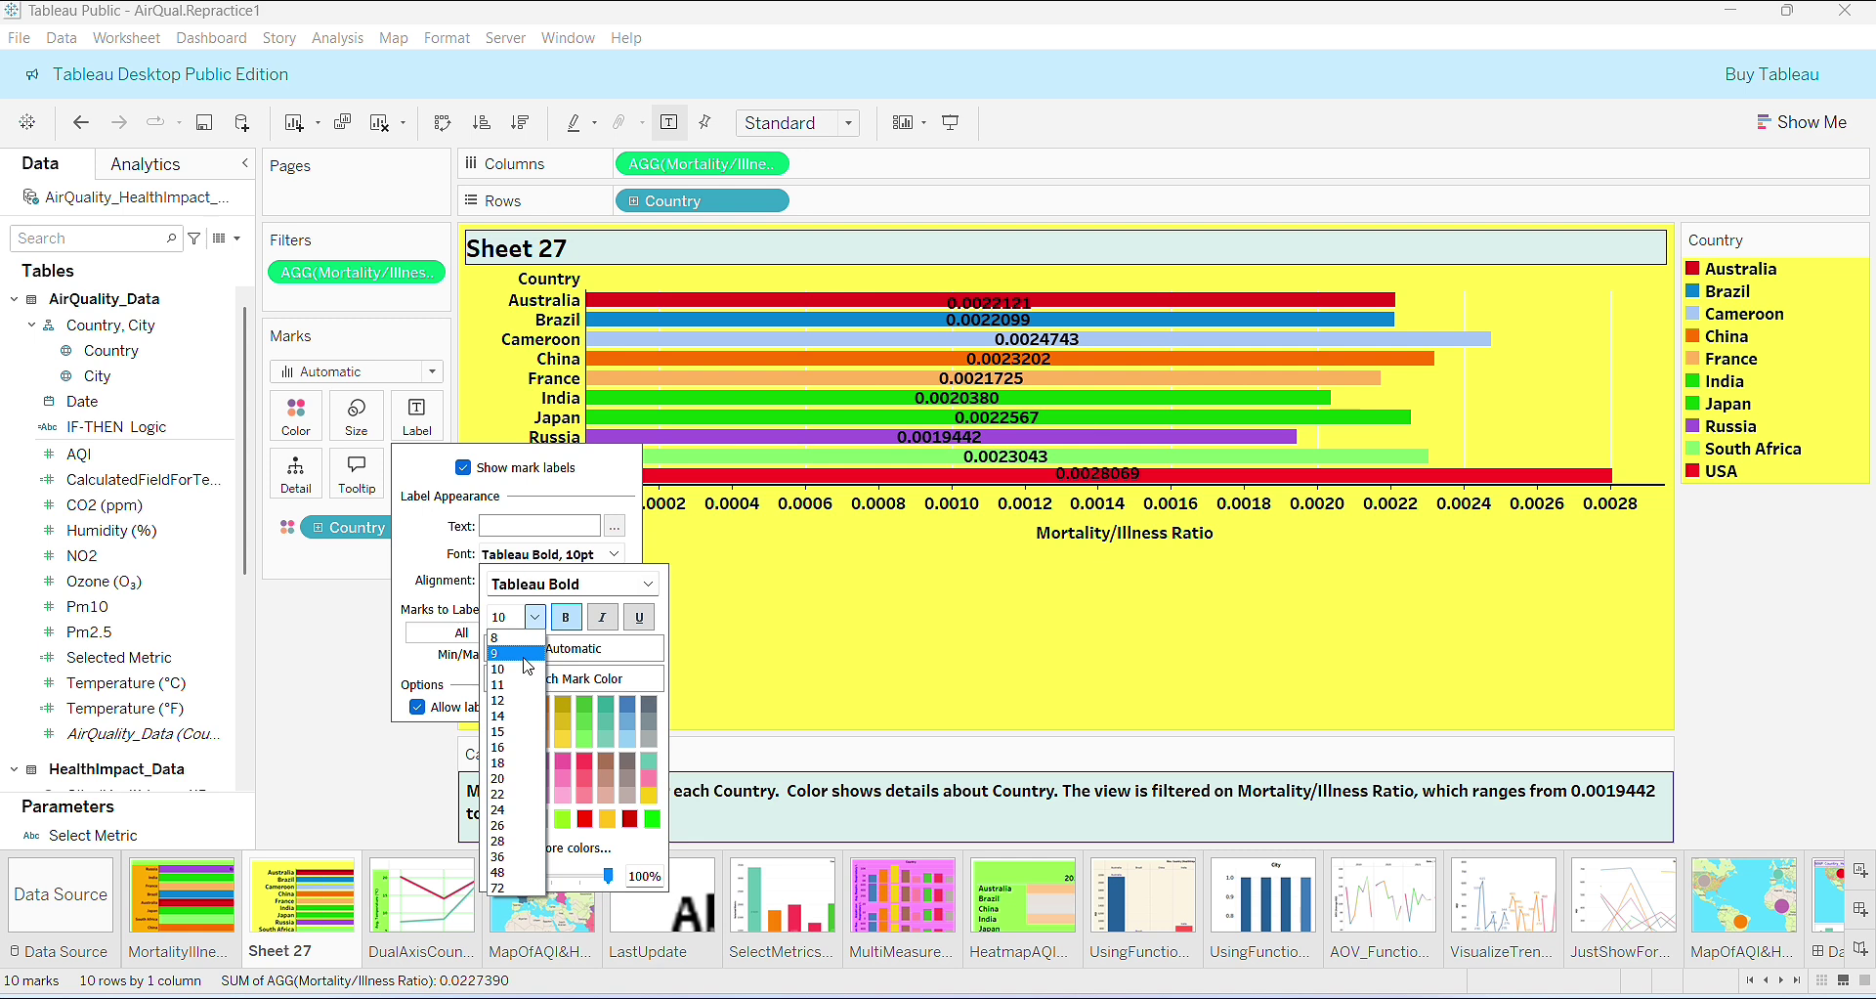
click(527, 660)
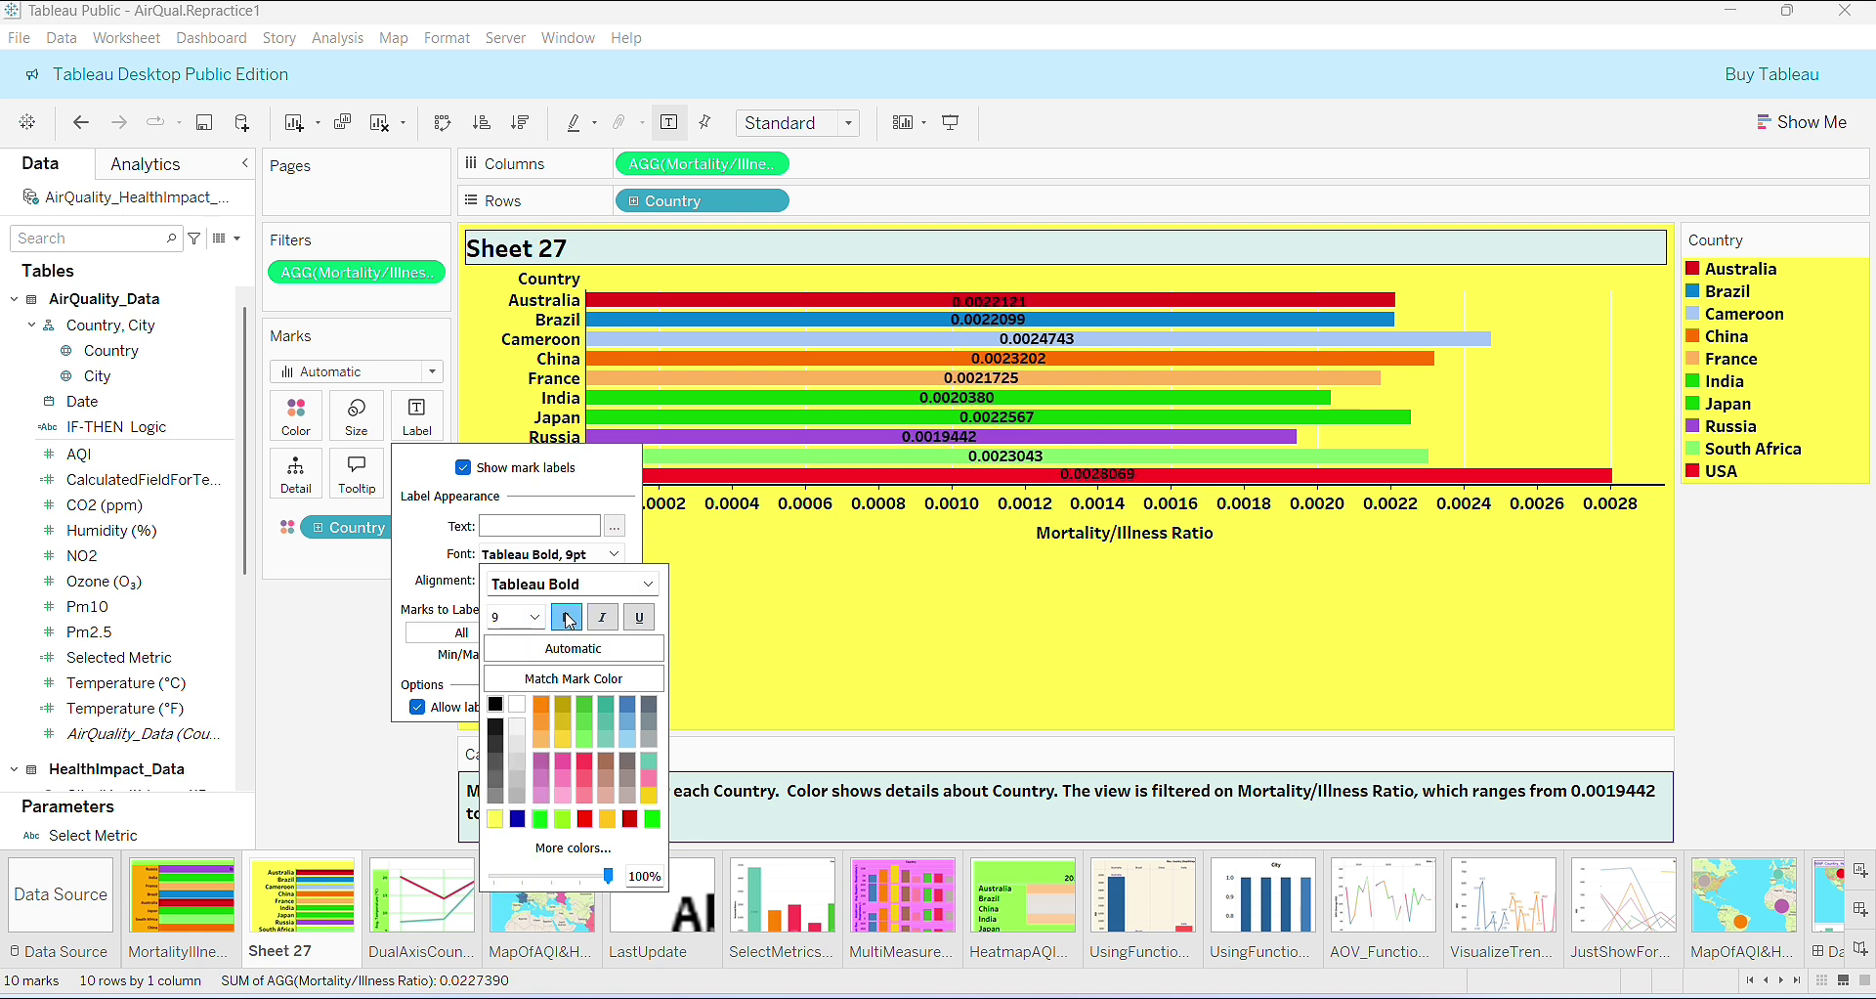
click(309, 709)
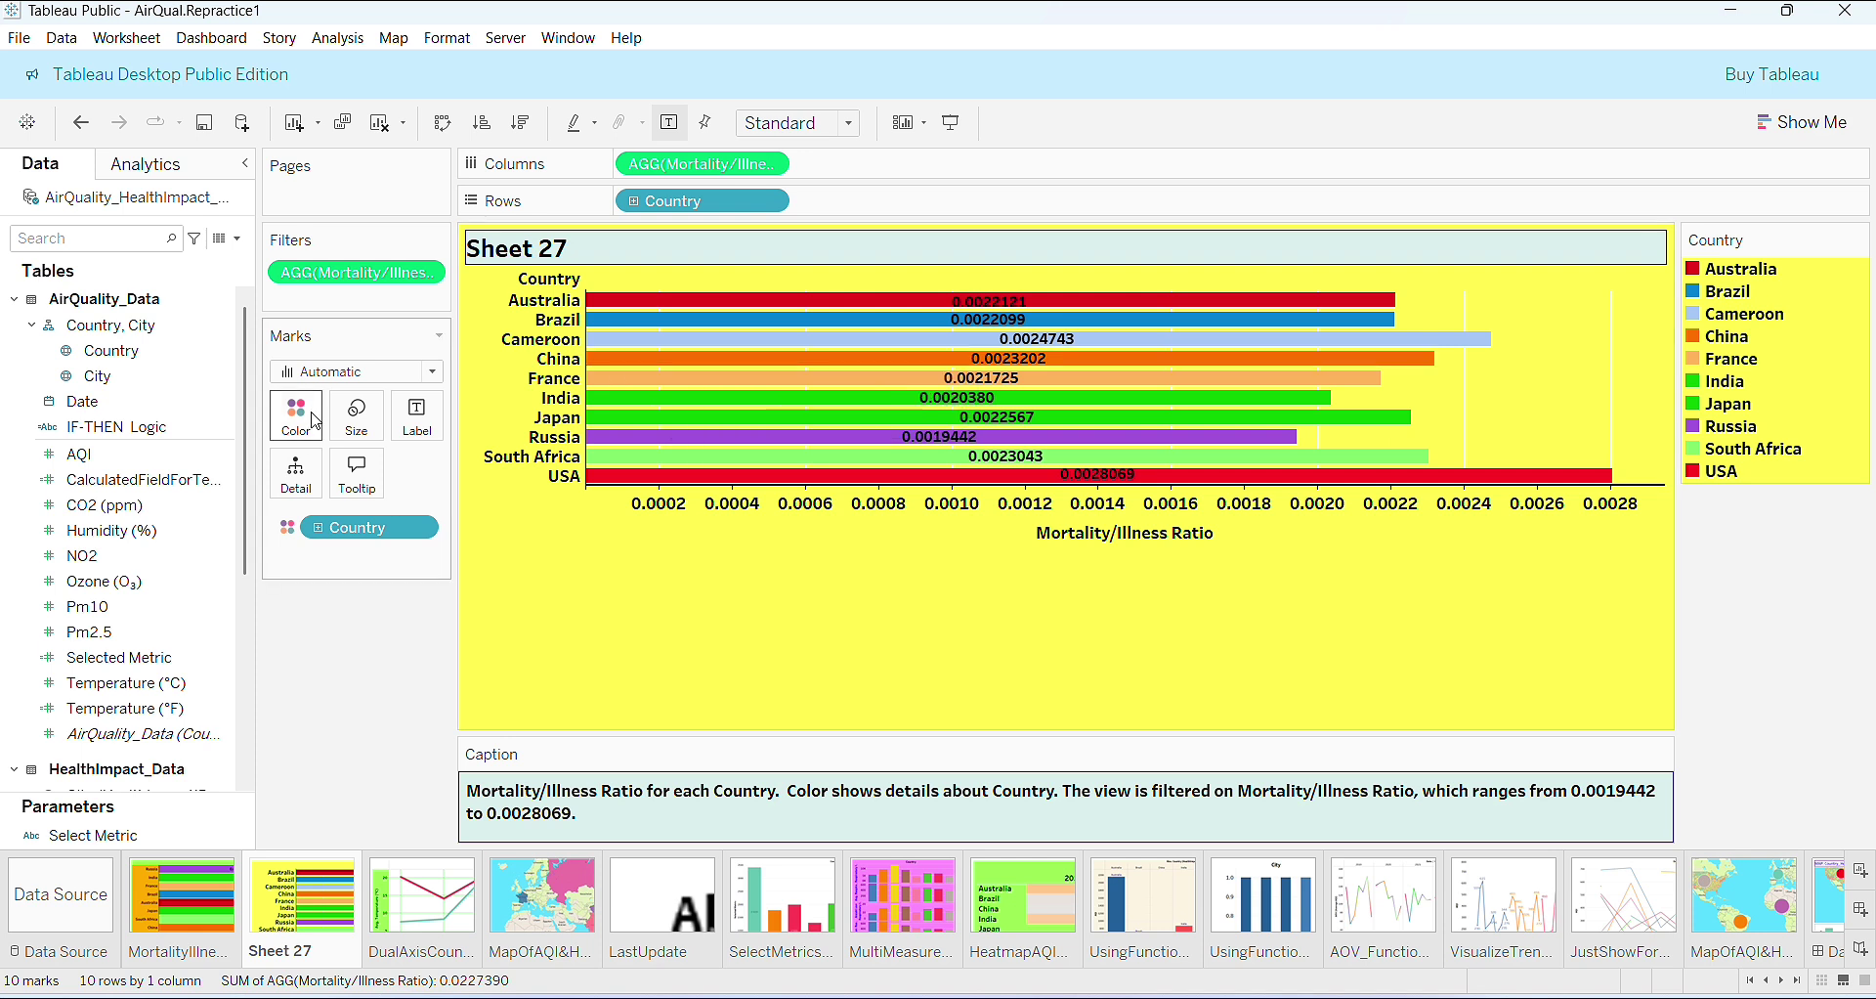
- Increase the thickness of the bars and fit the chart to Entire View
click(355, 433)
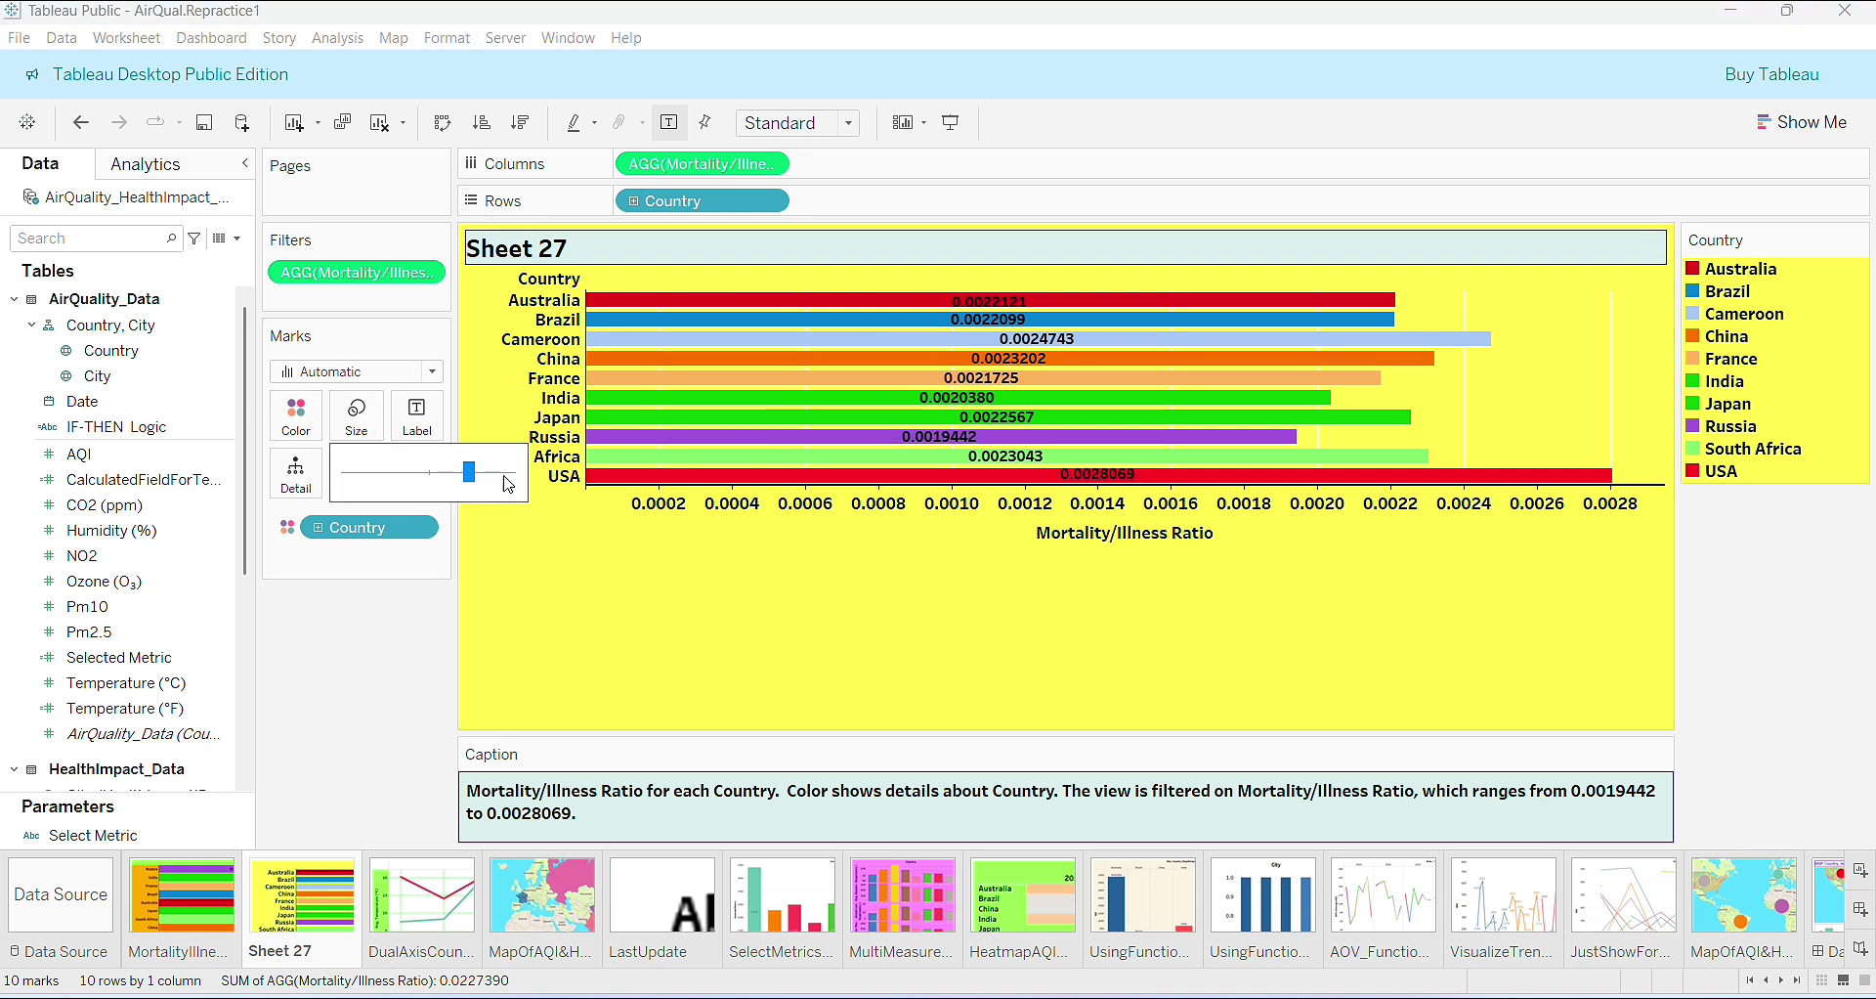
click(492, 474)
click(492, 474)
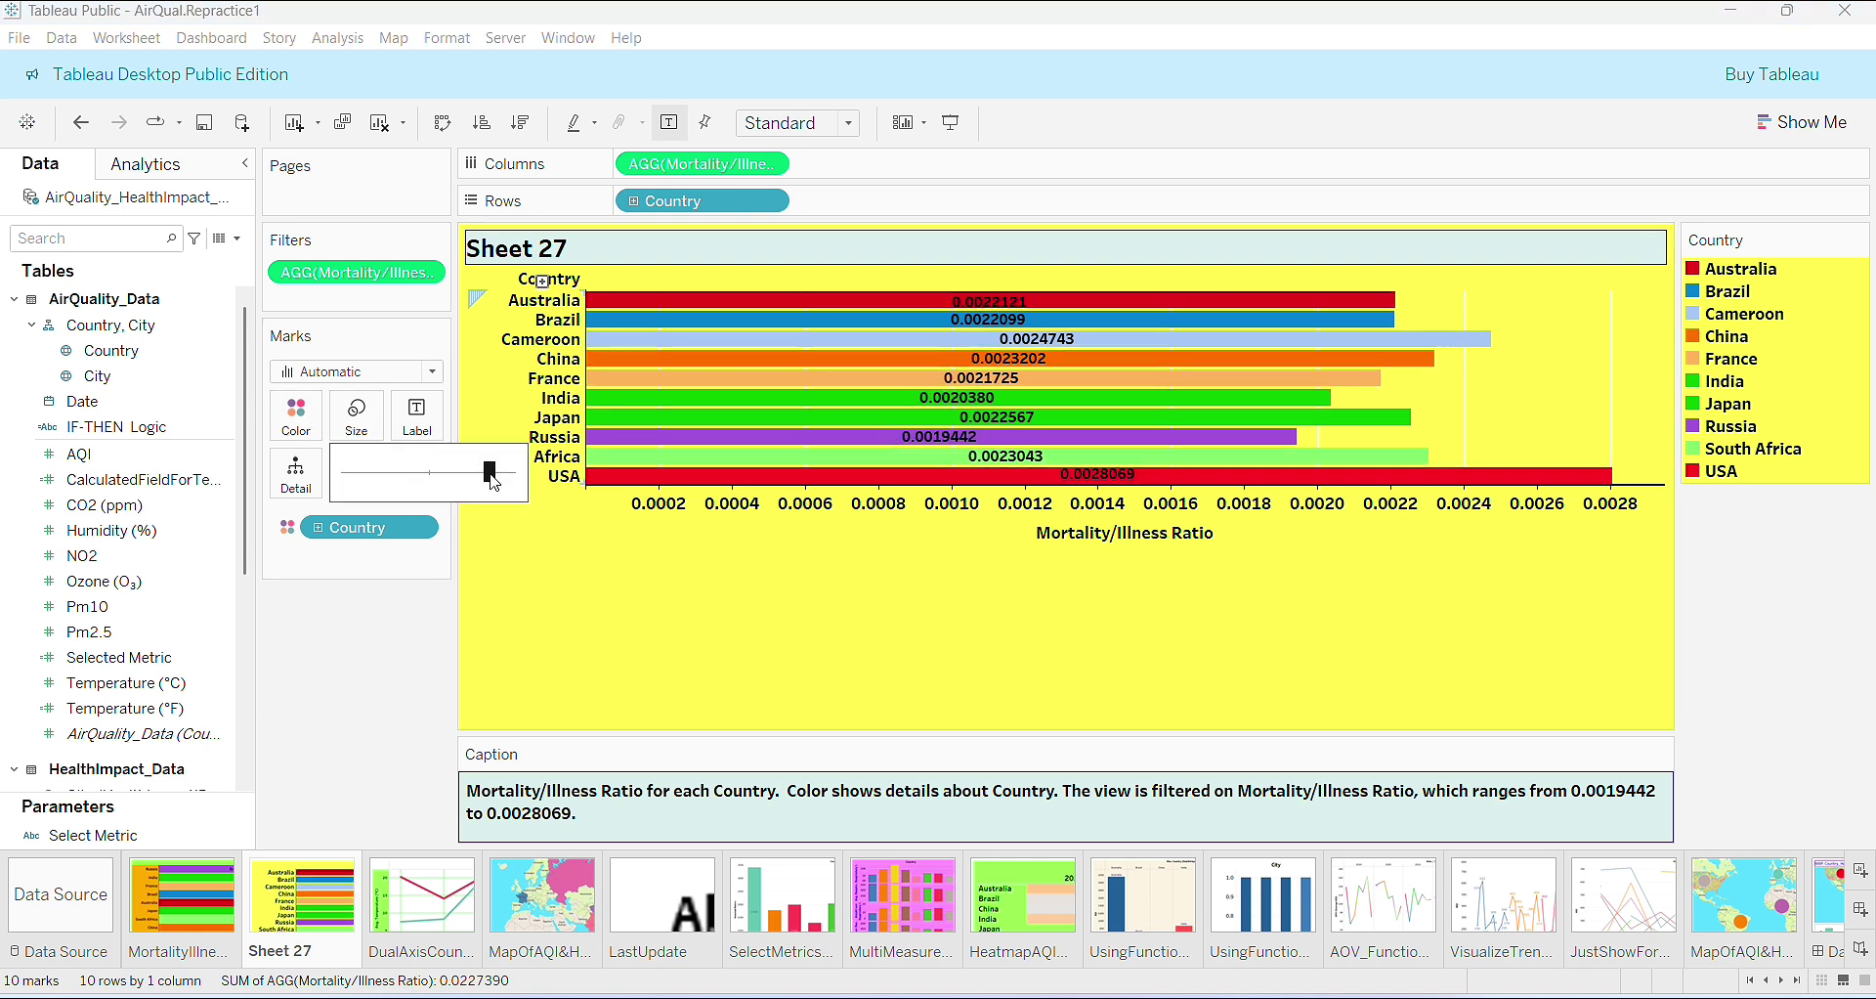
click(848, 124)
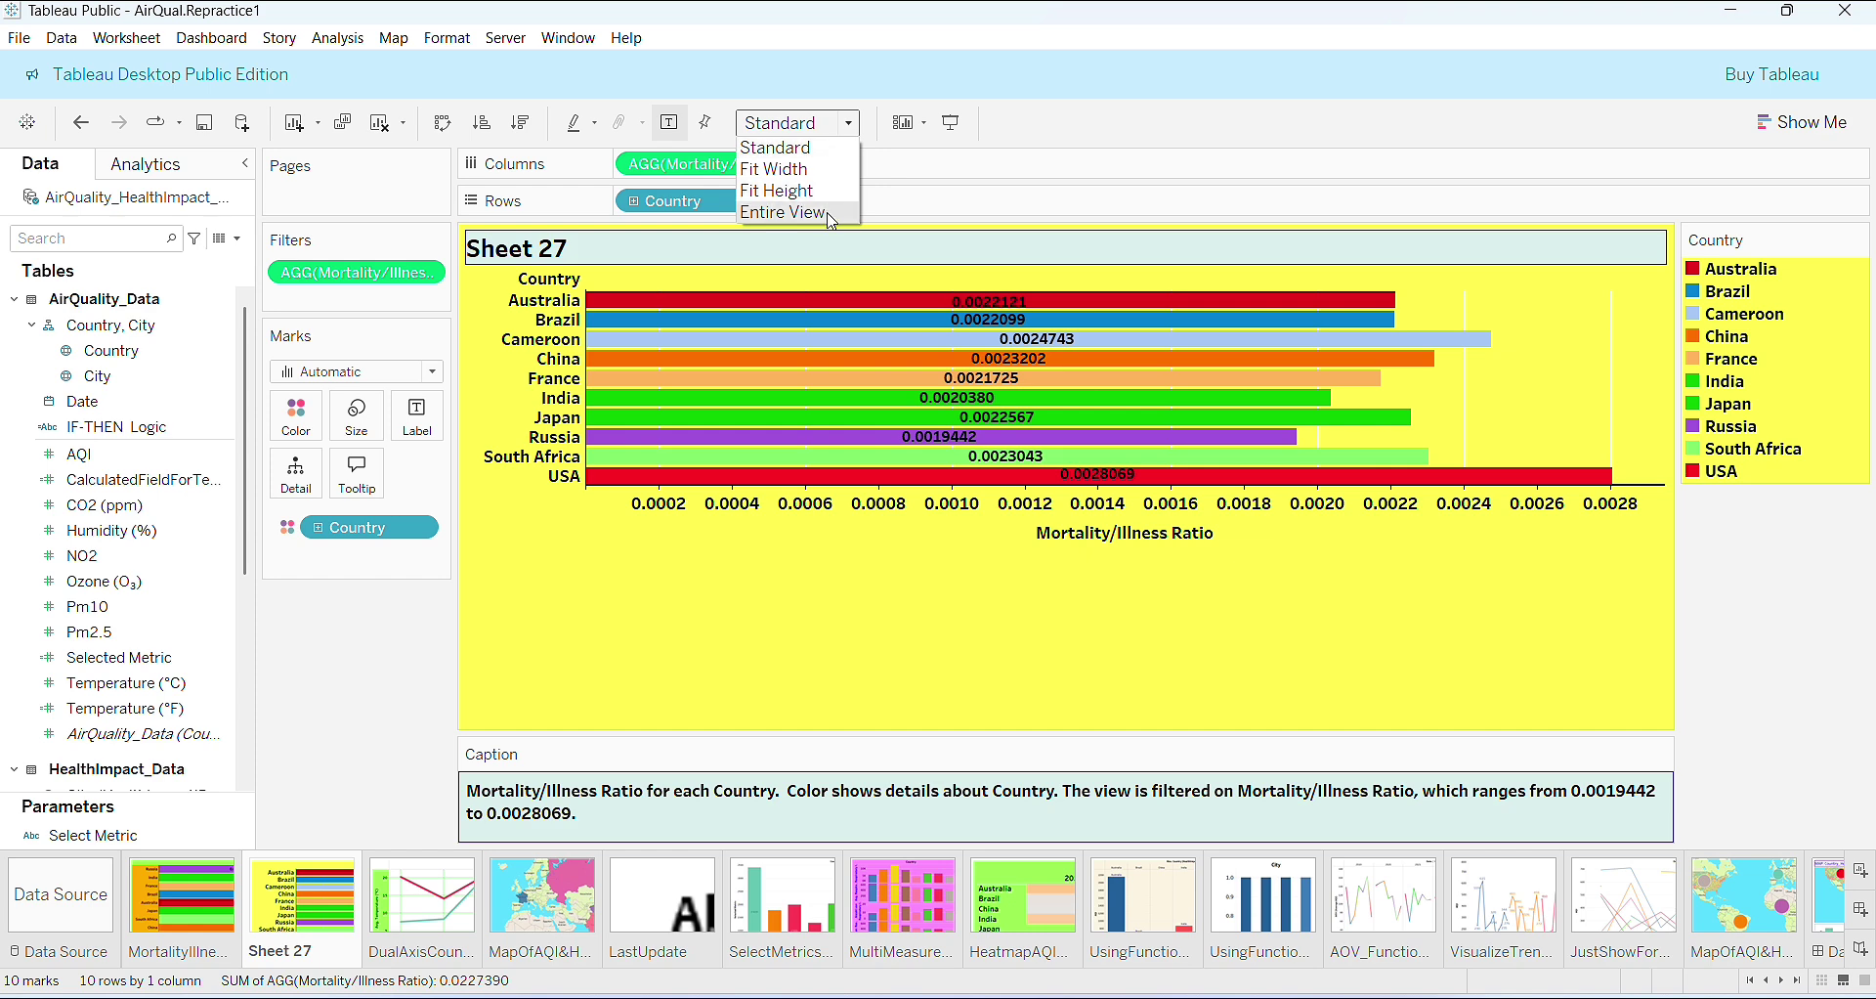
click(830, 215)
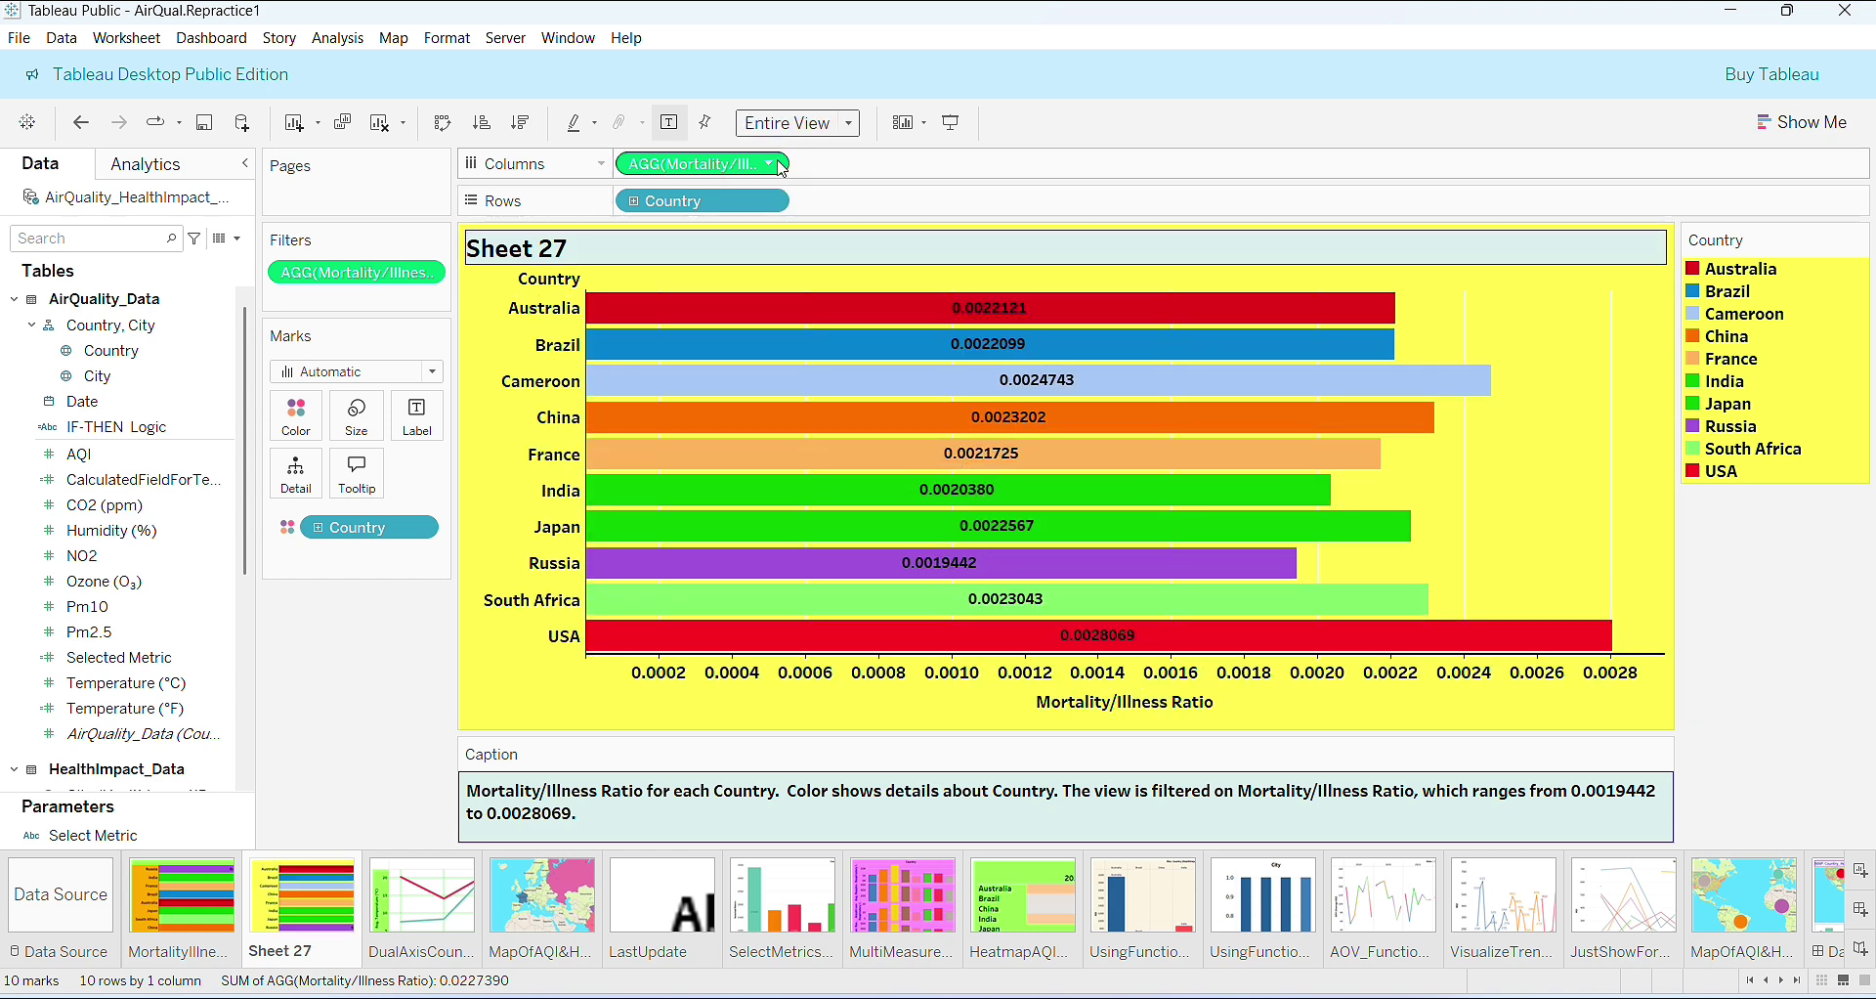
- Format the Mortality/Illness Ratio axis numbers as percentages with 2 decimal places
click(774, 173)
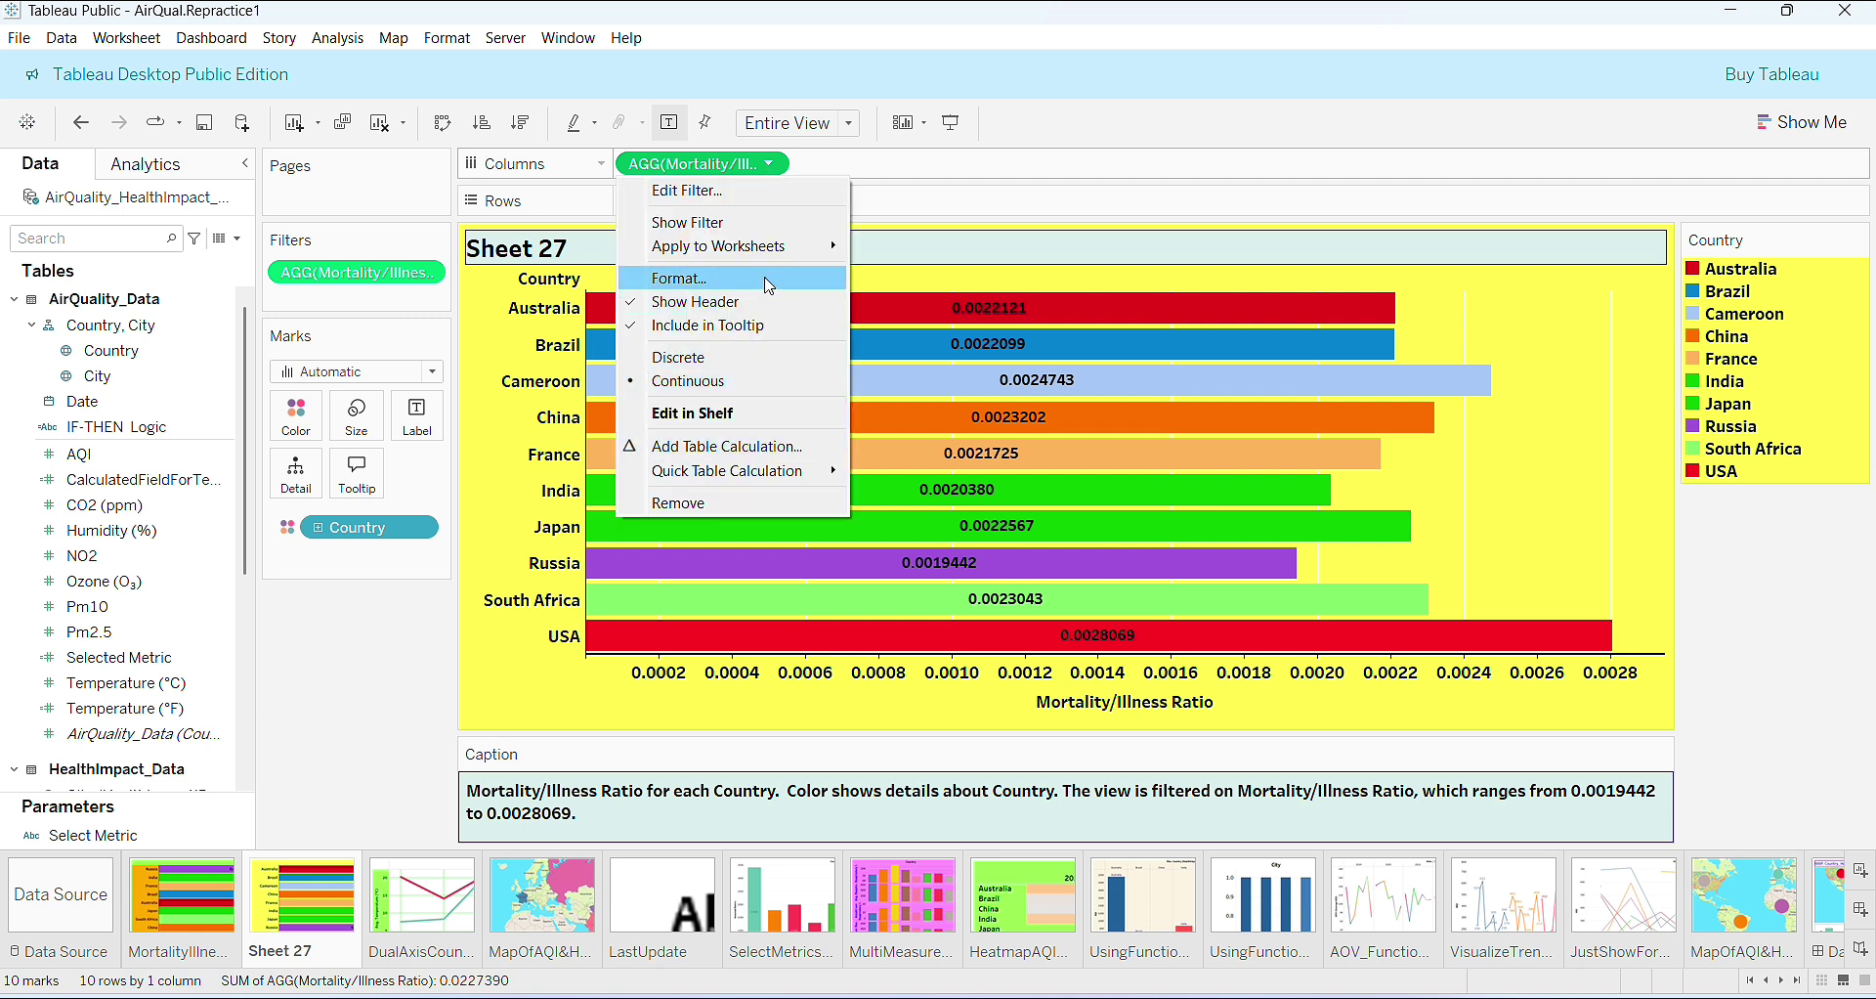
click(684, 279)
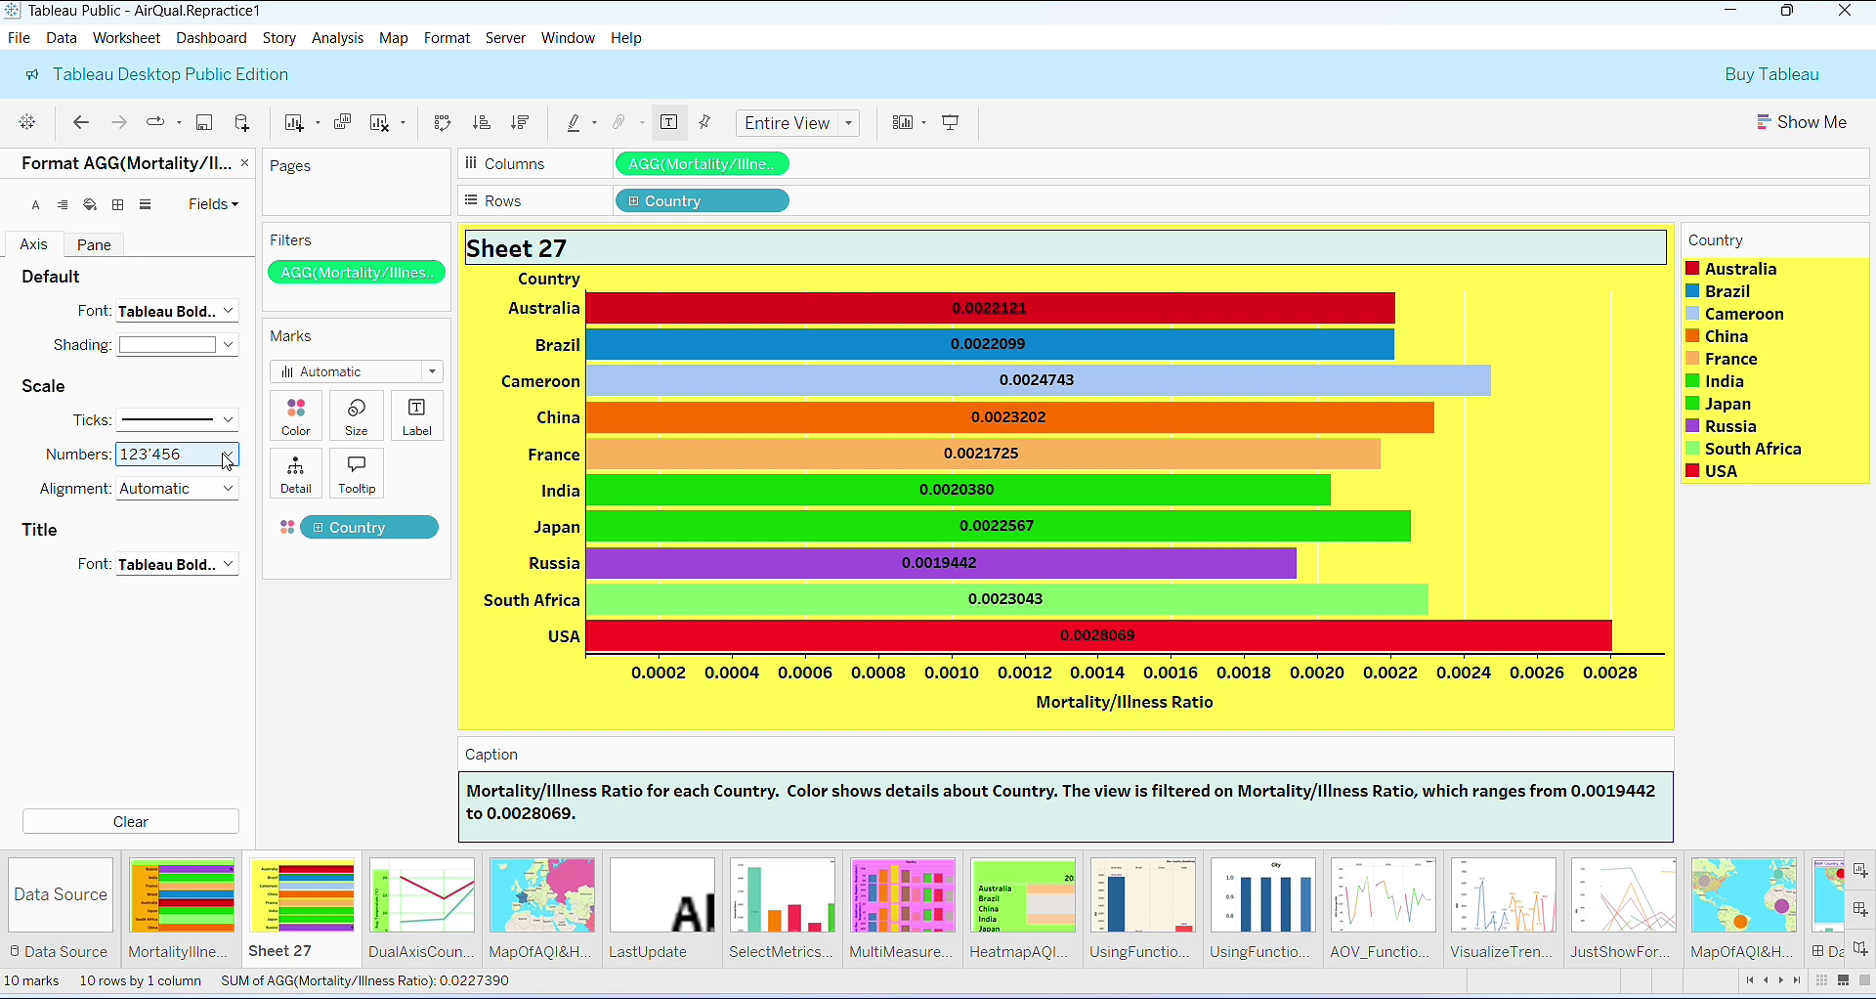
click(228, 457)
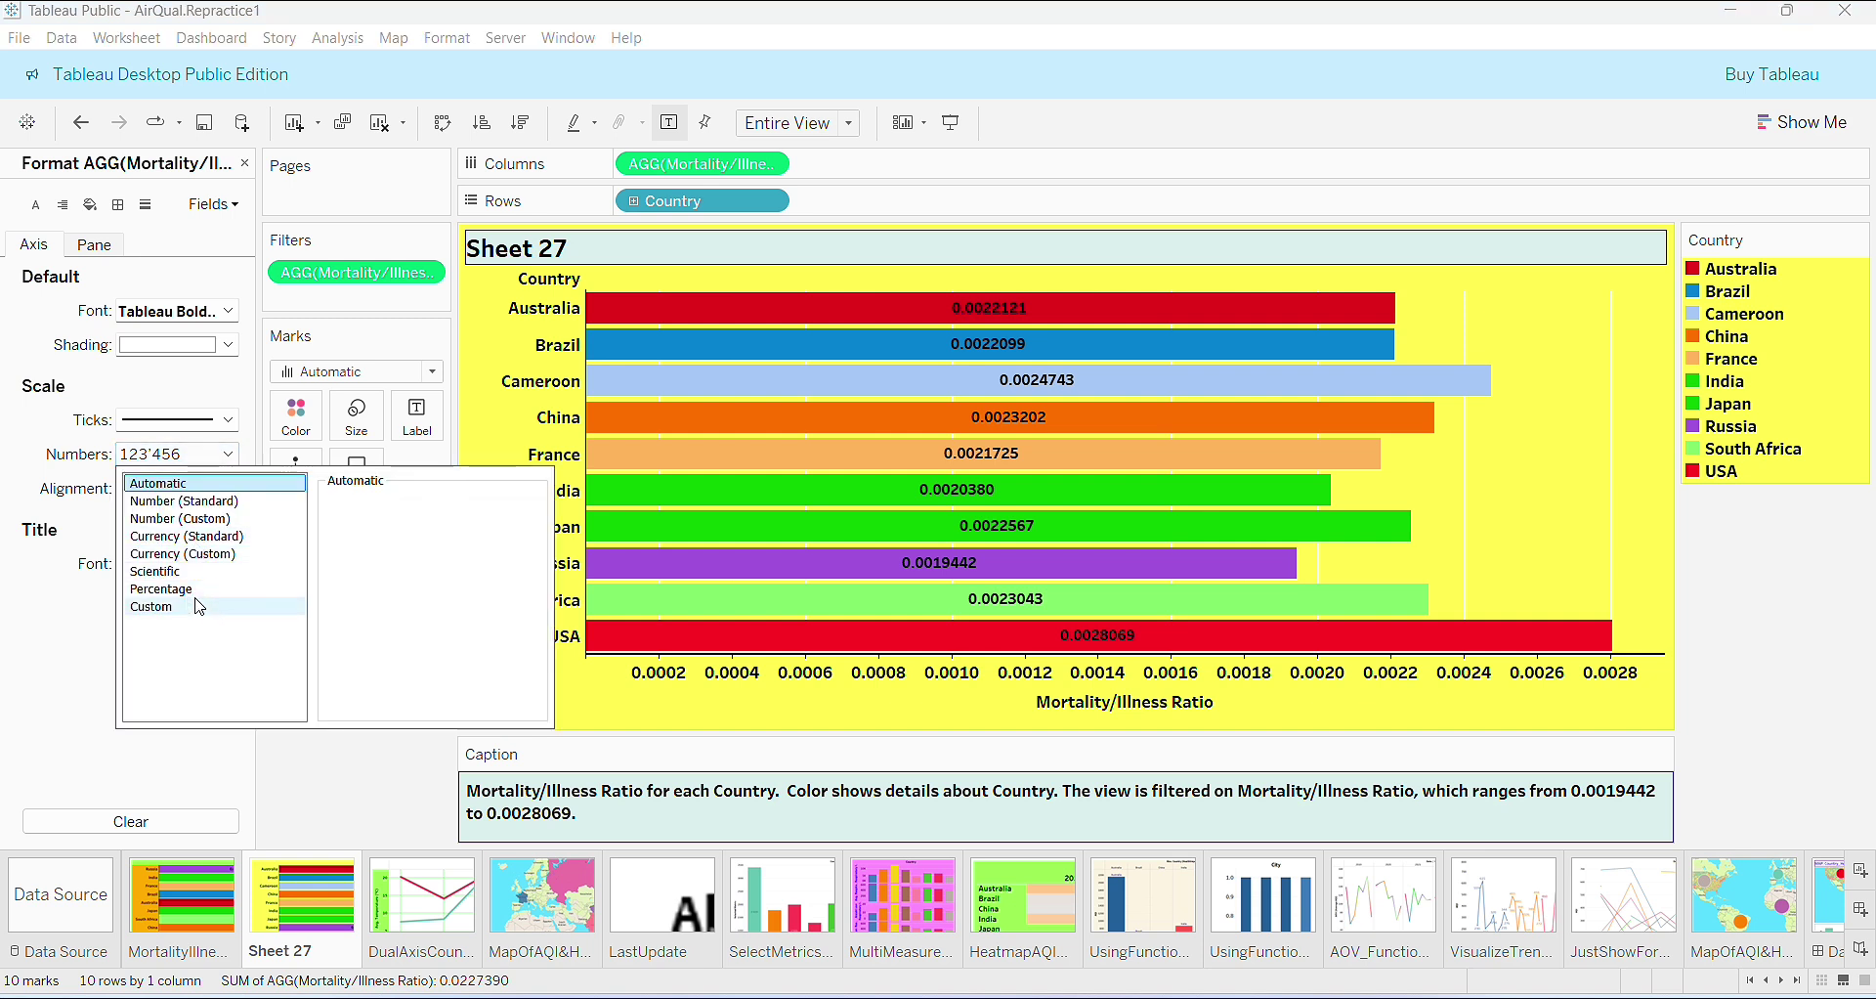
click(185, 590)
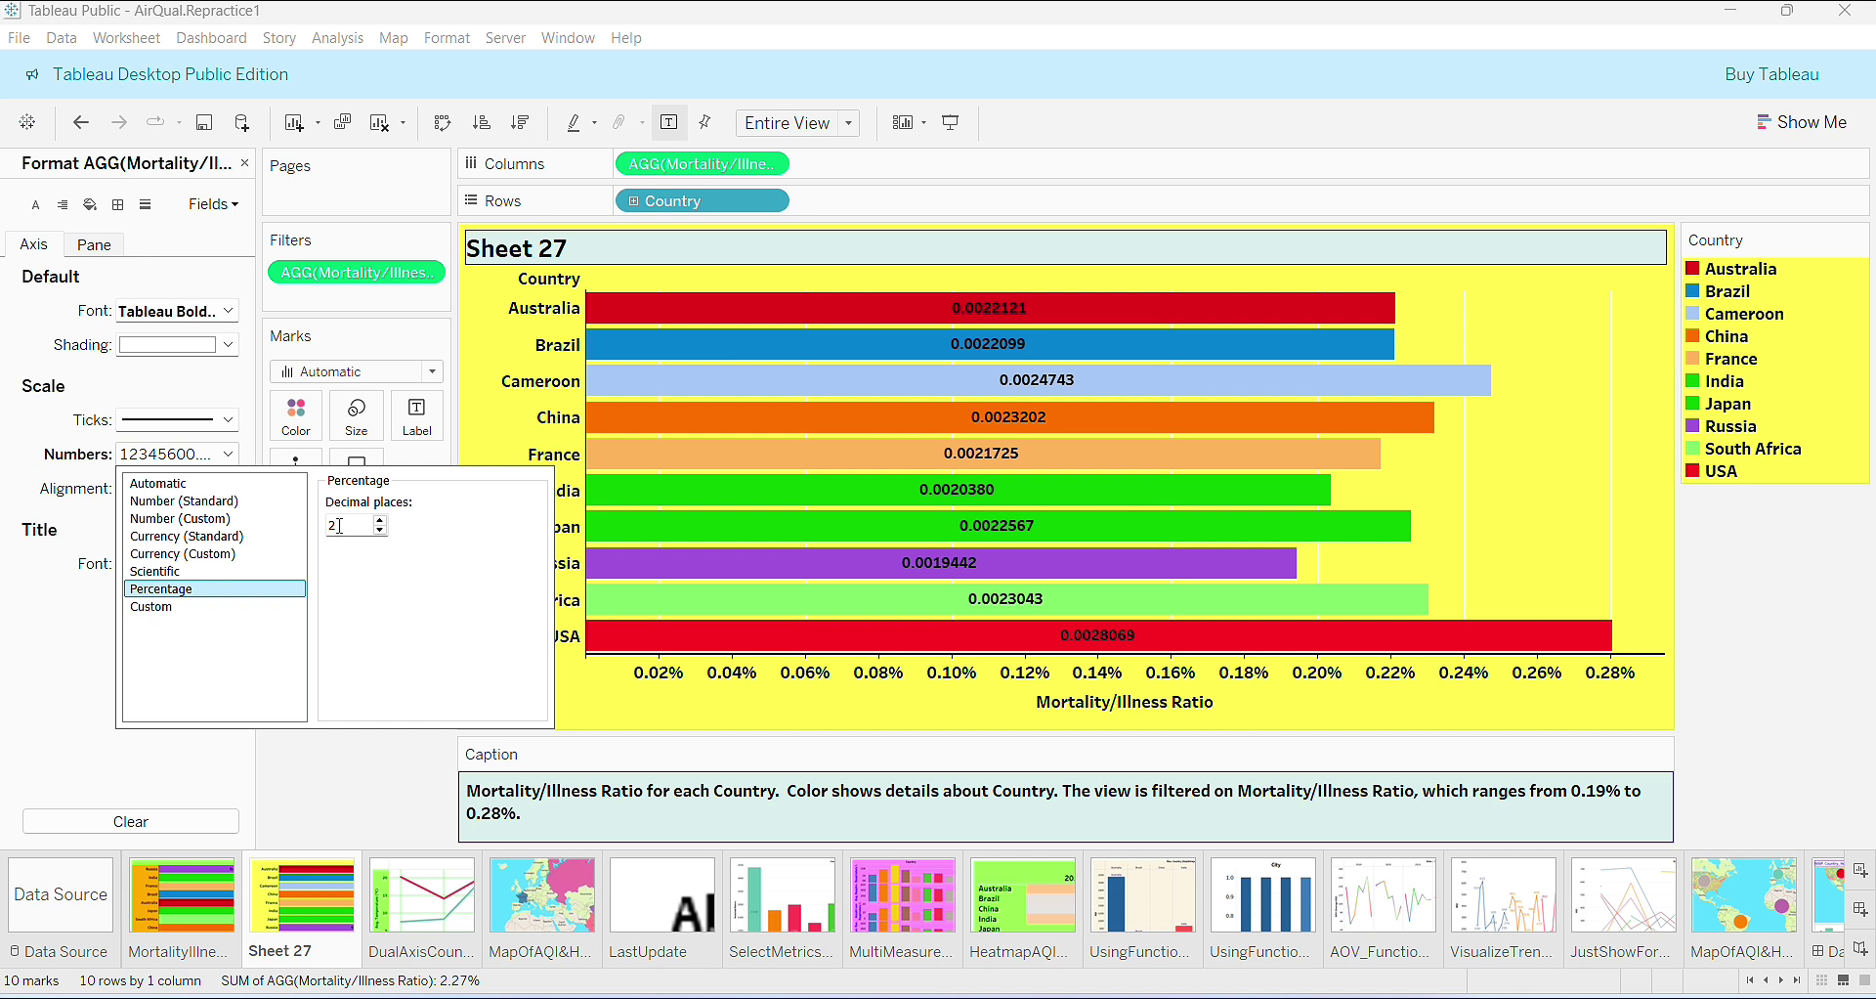
click(64, 759)
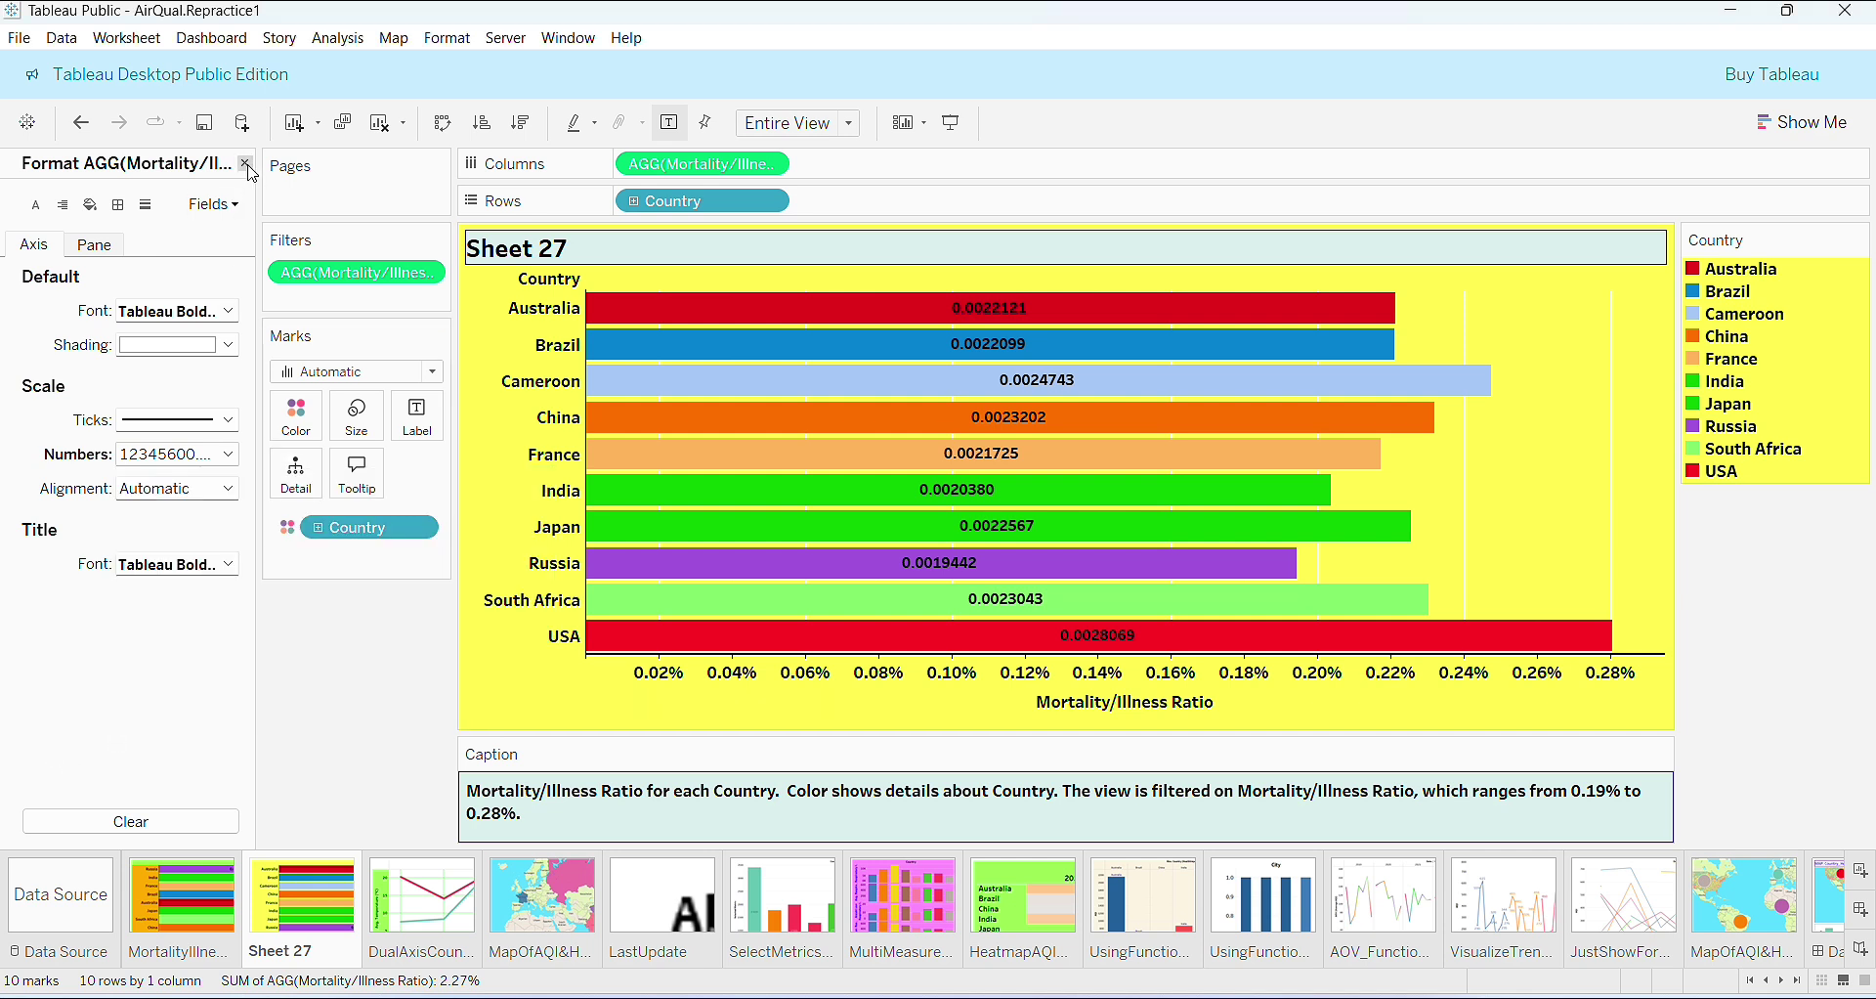
click(245, 164)
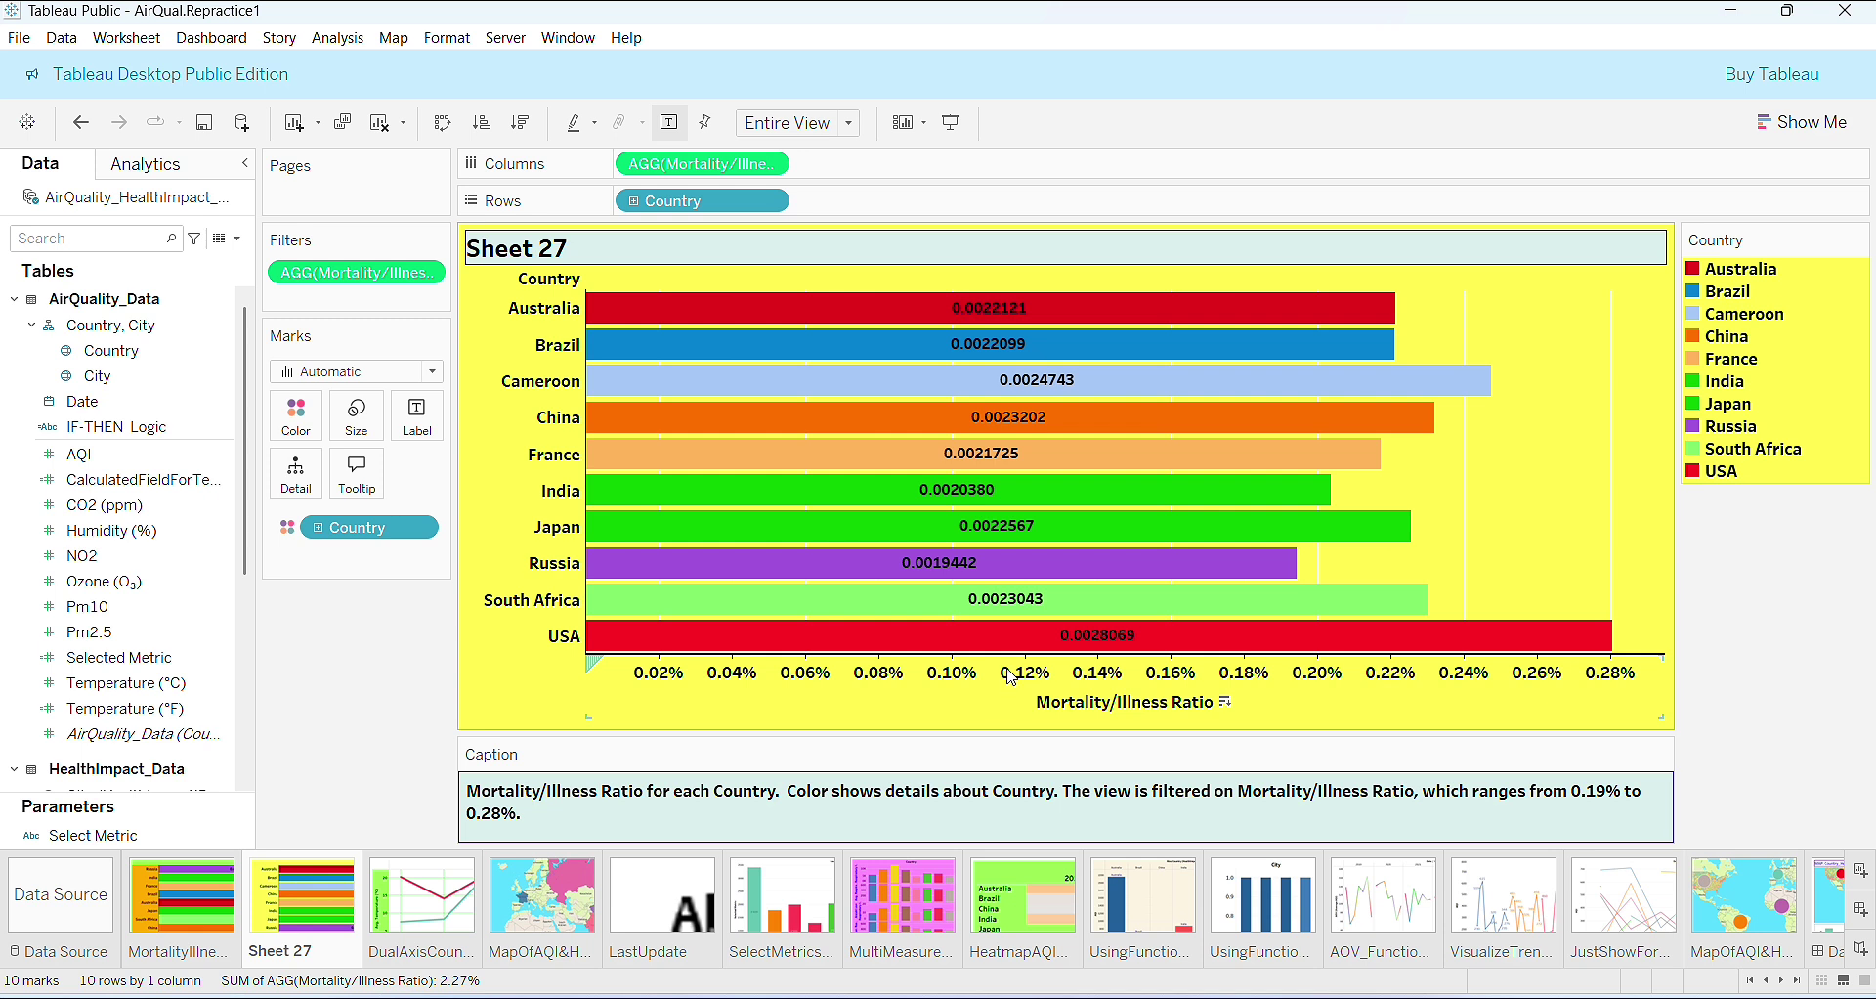
- Shade the Mortality/Illness Ratio axis area cyan
mouse_move(989, 610)
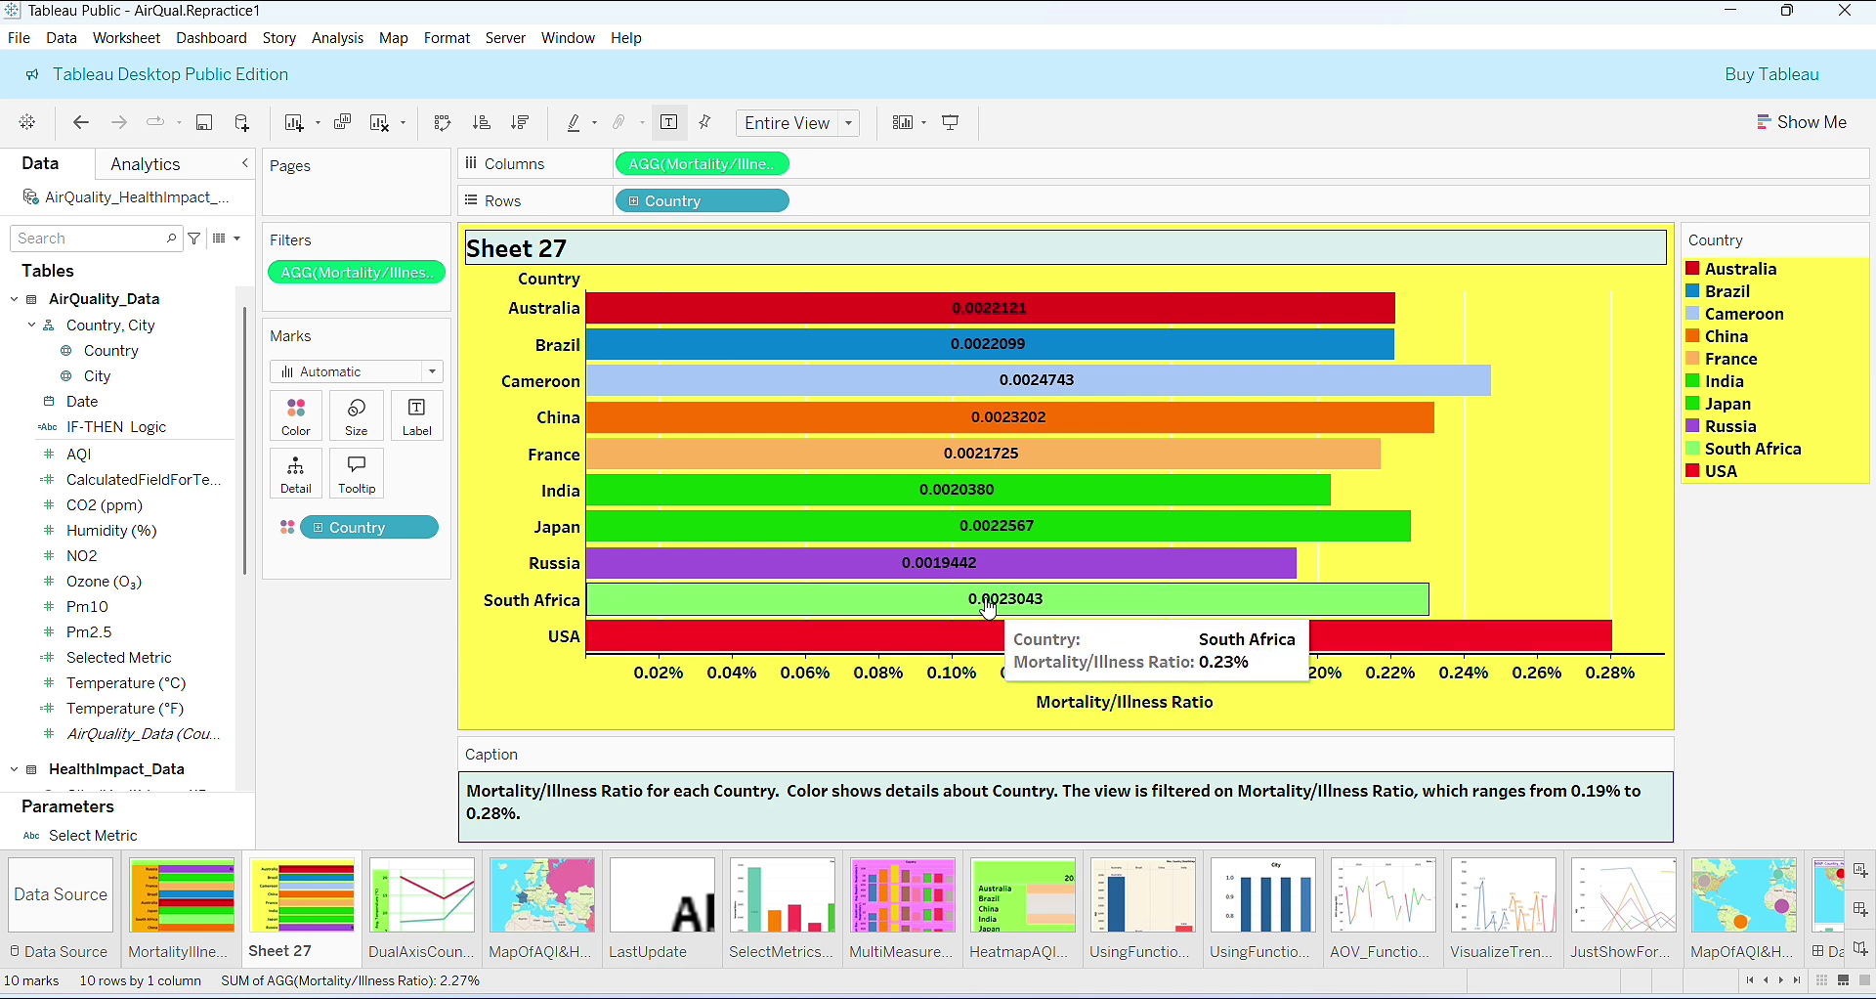
mouse_move(963, 311)
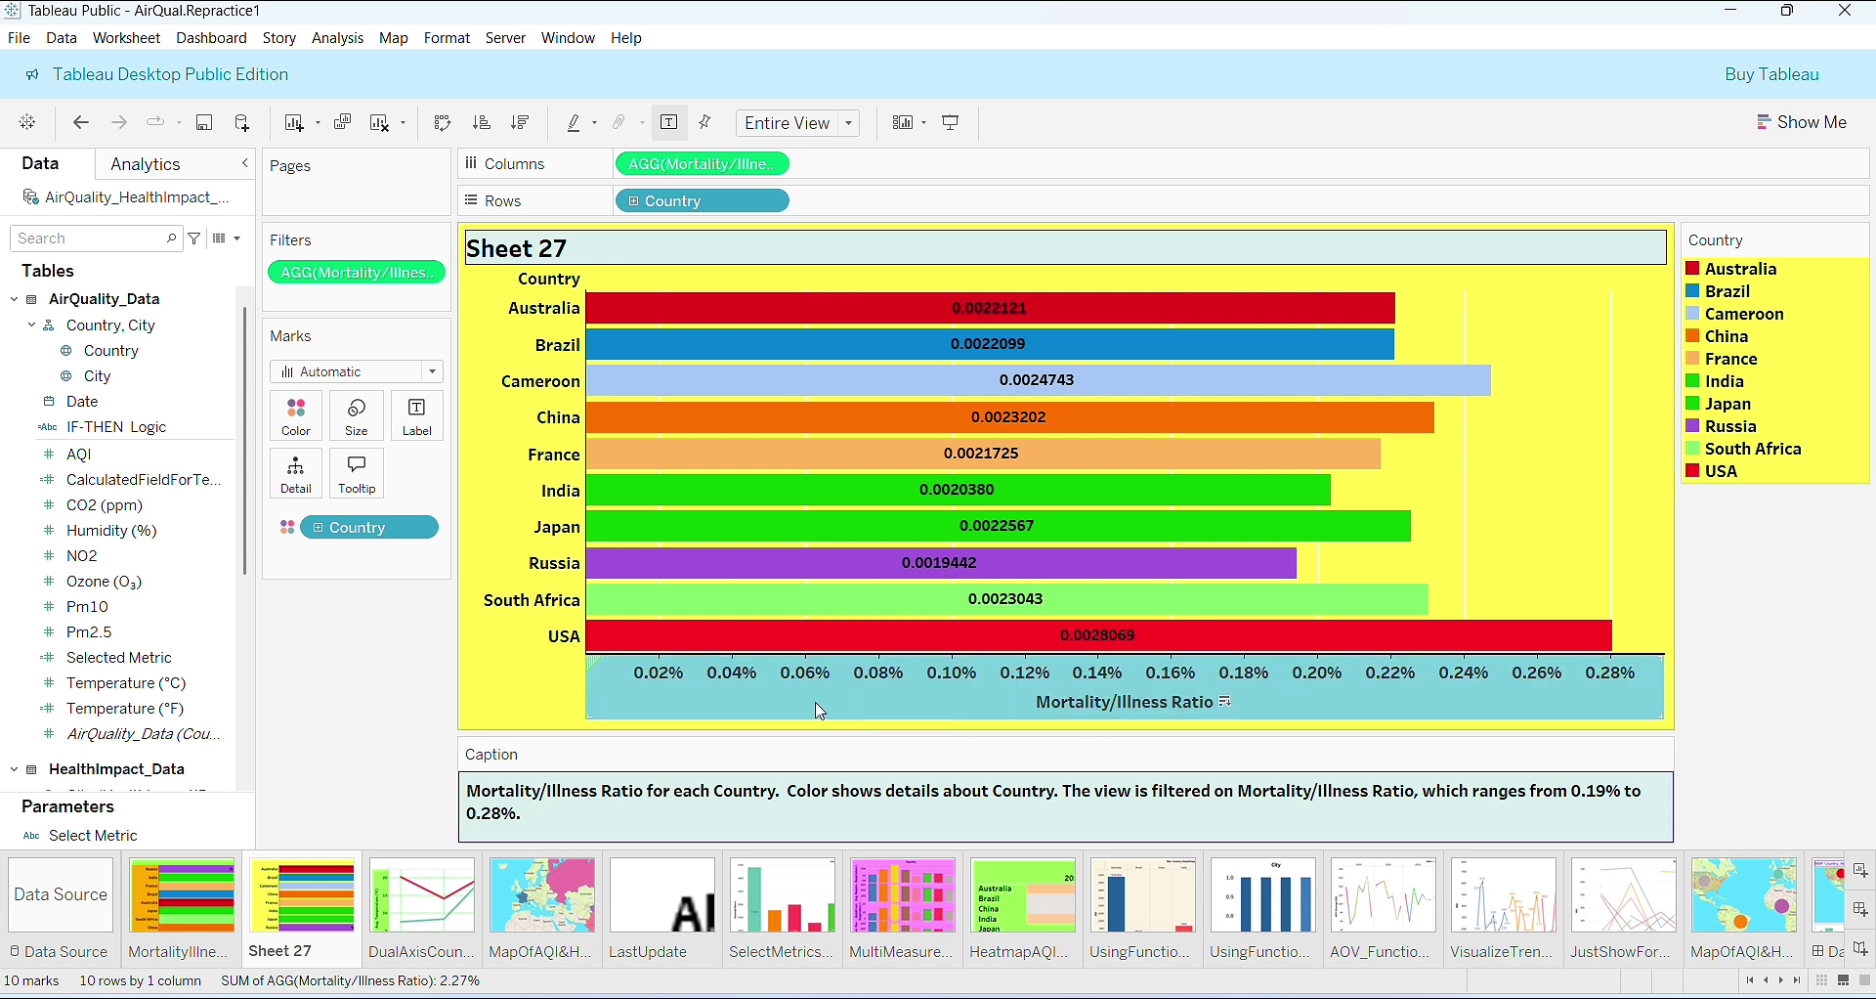
right_click(819, 710)
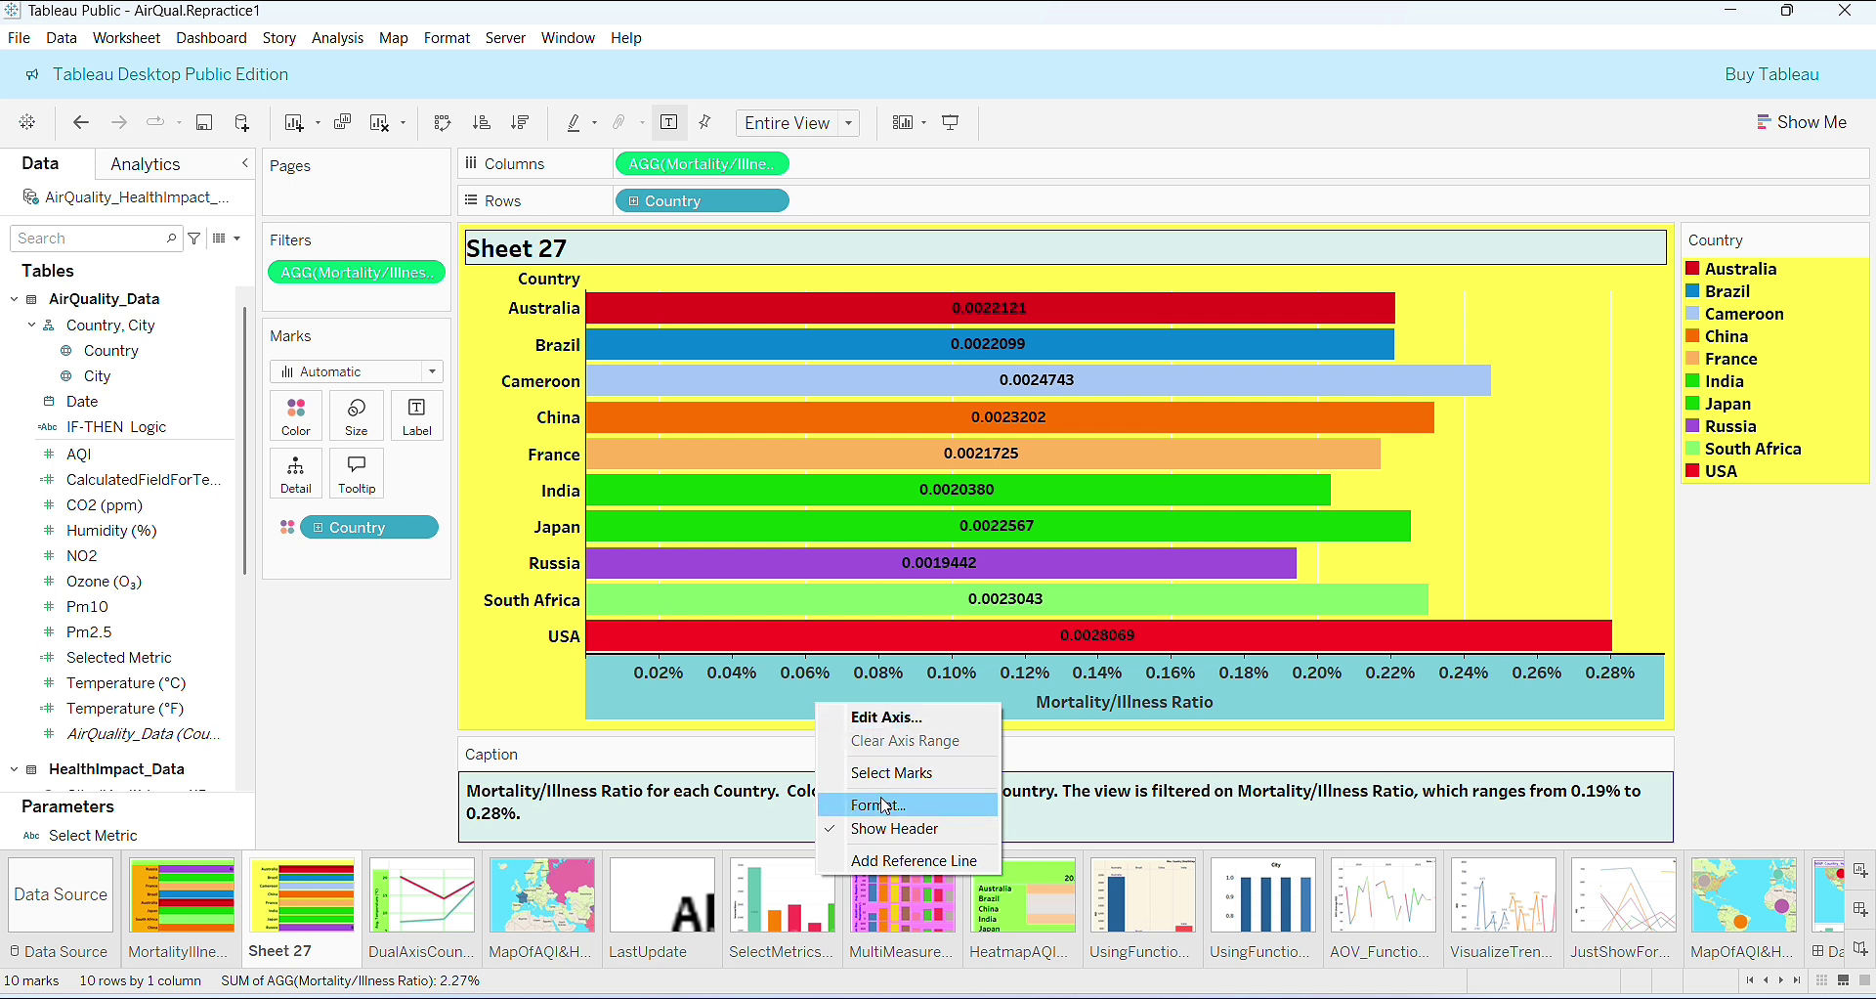
click(886, 807)
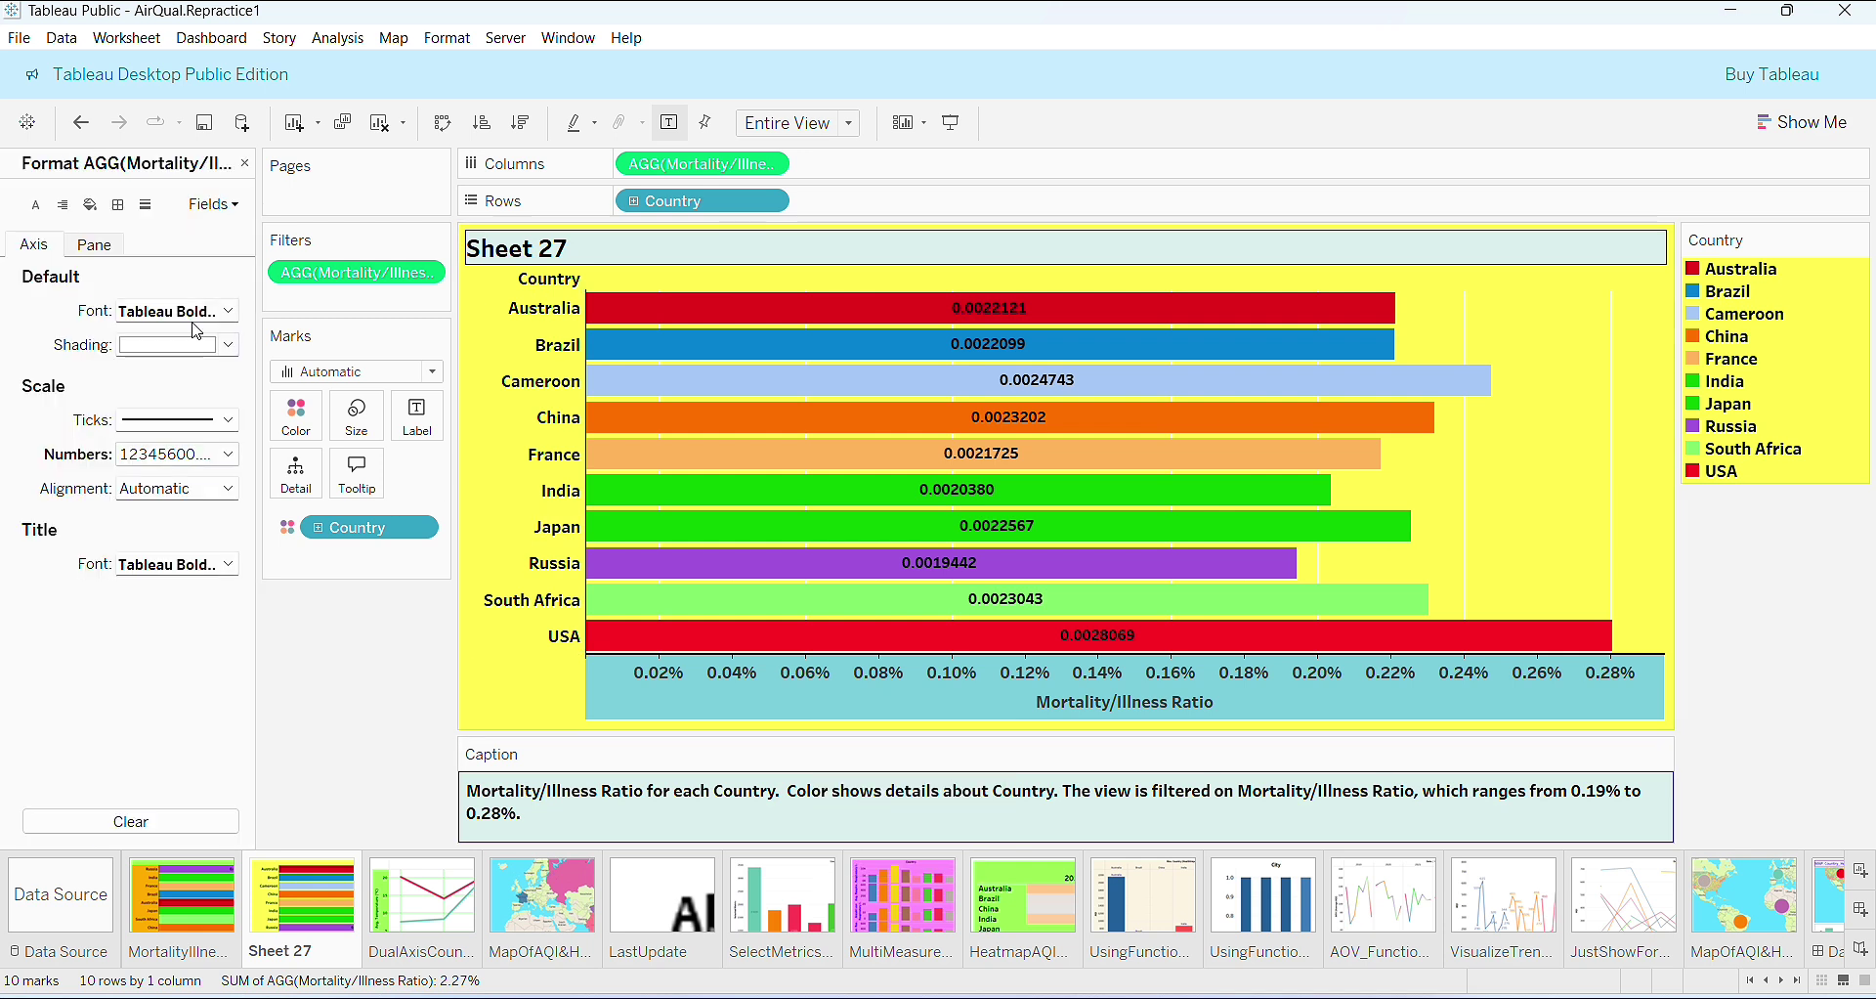
click(228, 348)
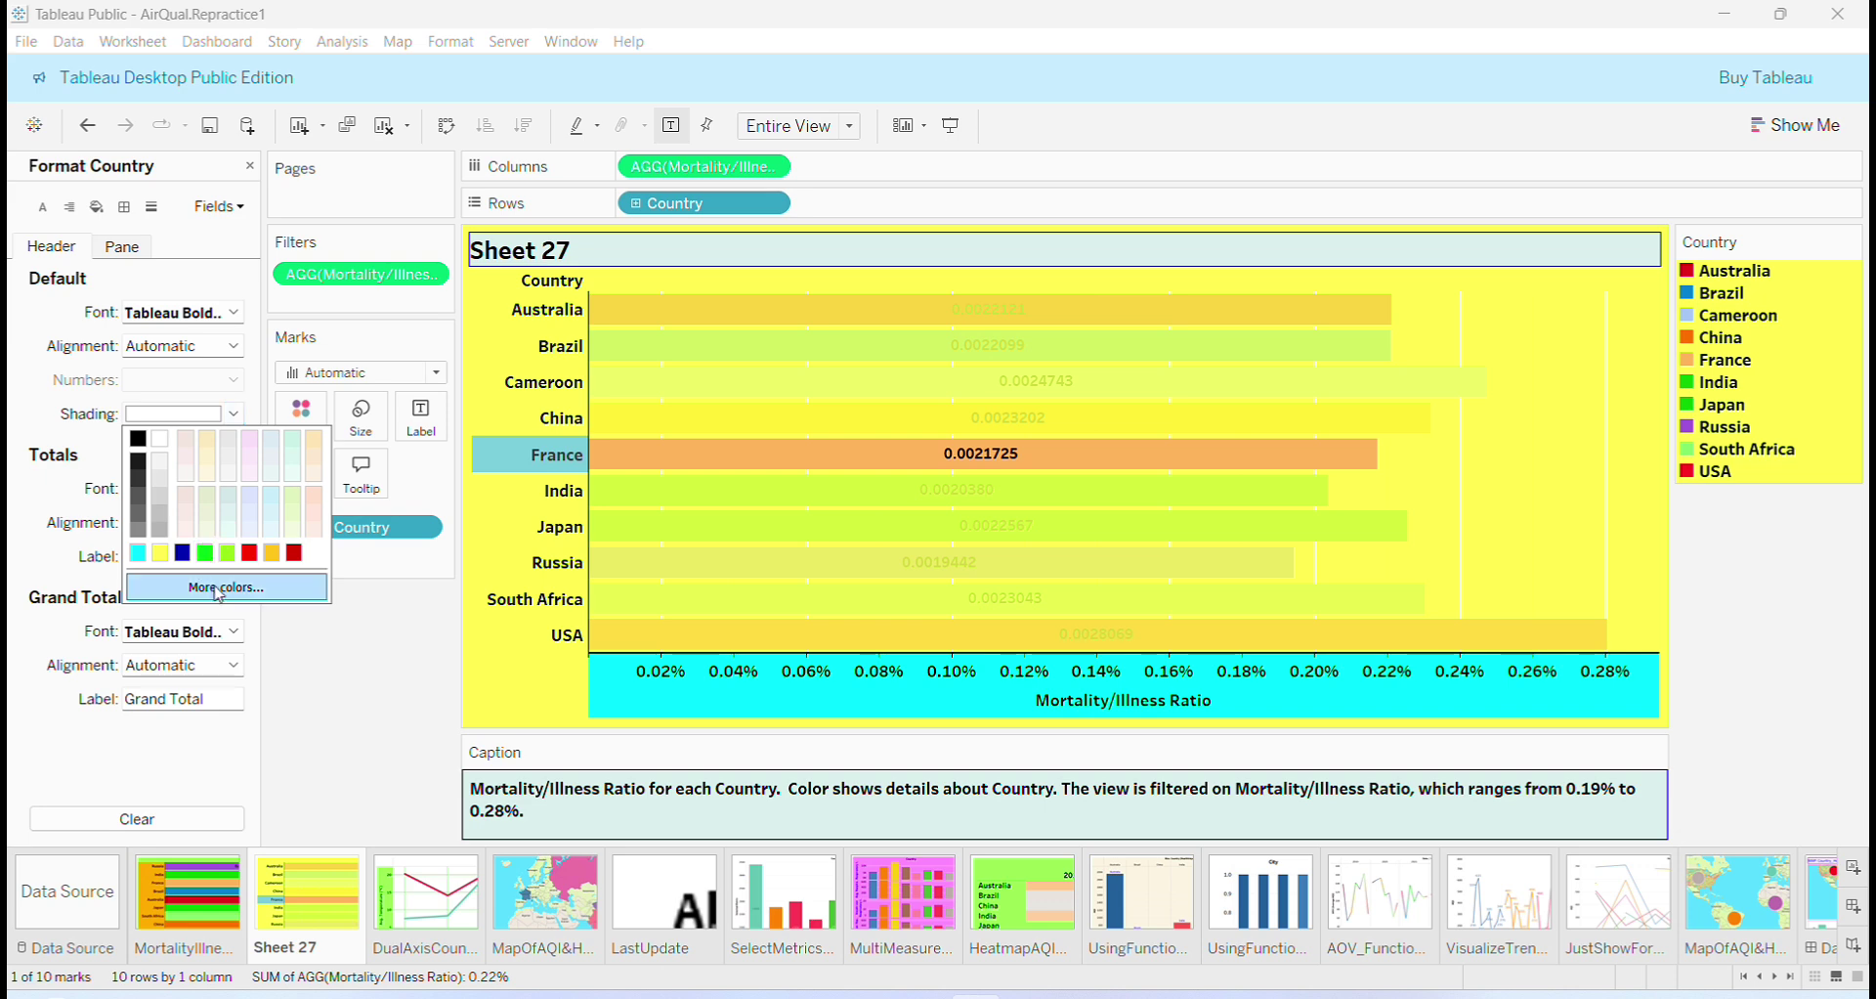
- Shade the Country row headers orange (#ffaa00), and clear the selection of the France row
click(219, 589)
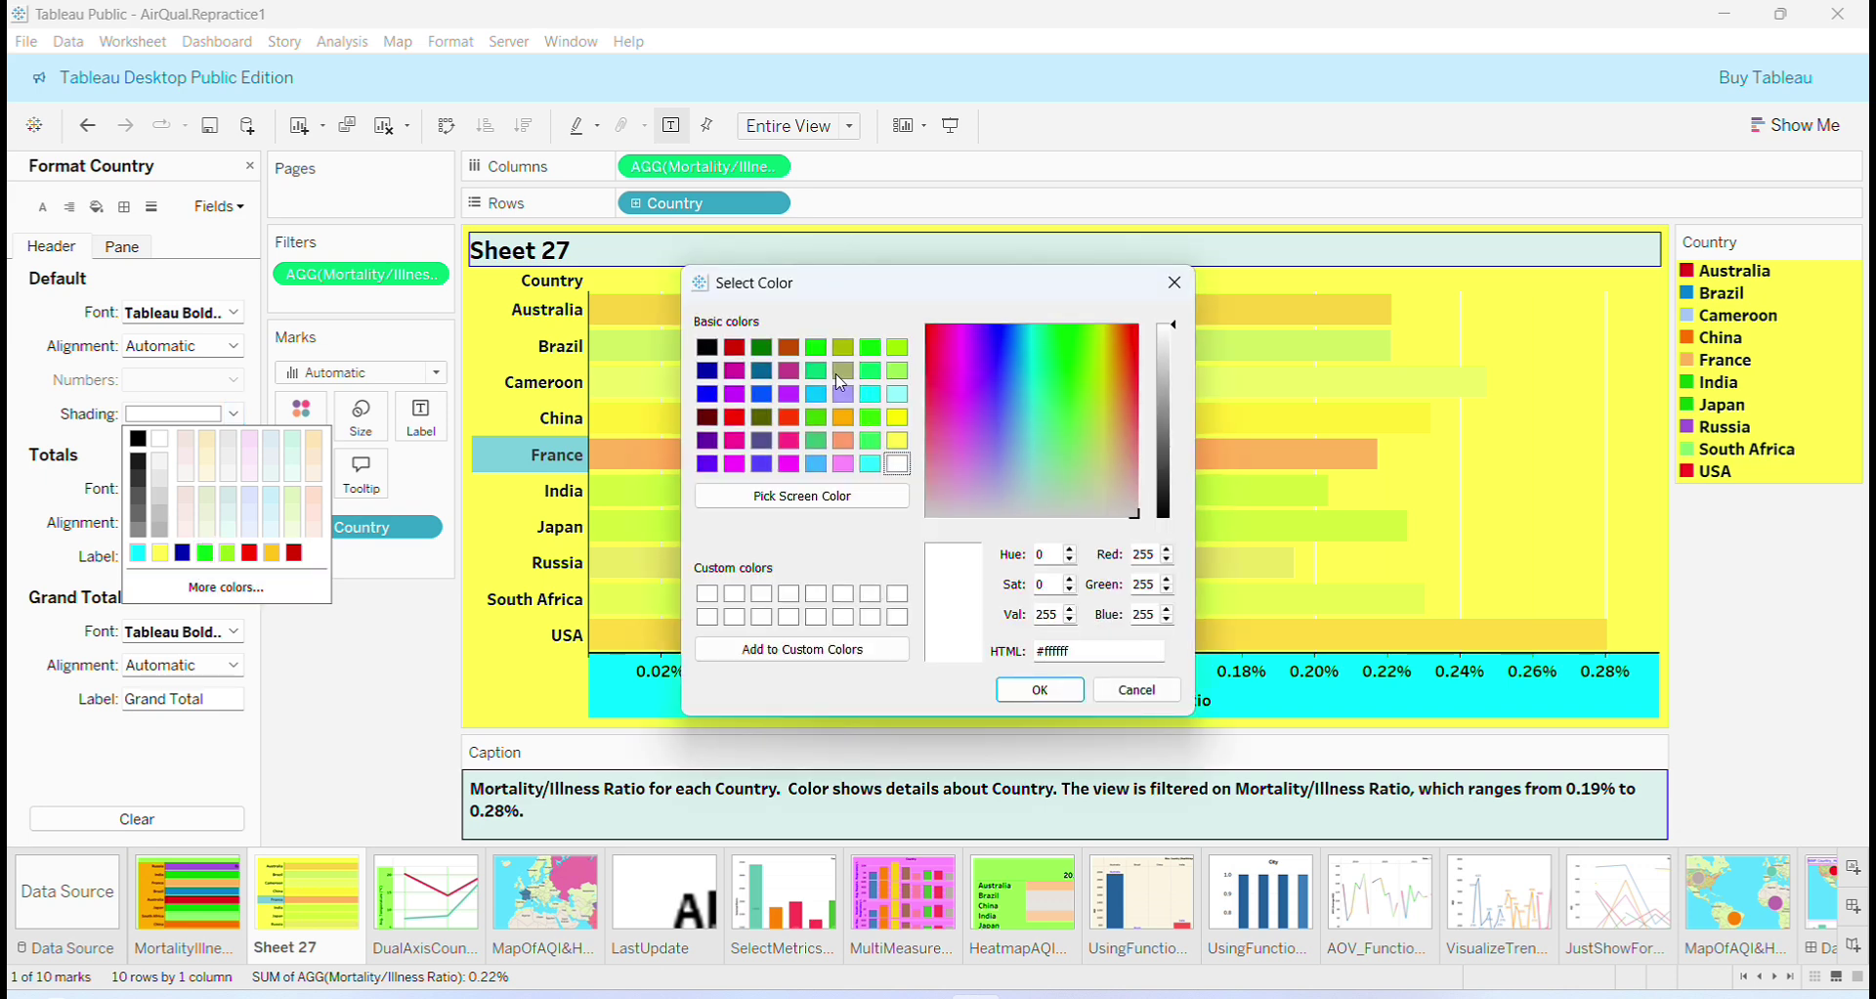
click(844, 418)
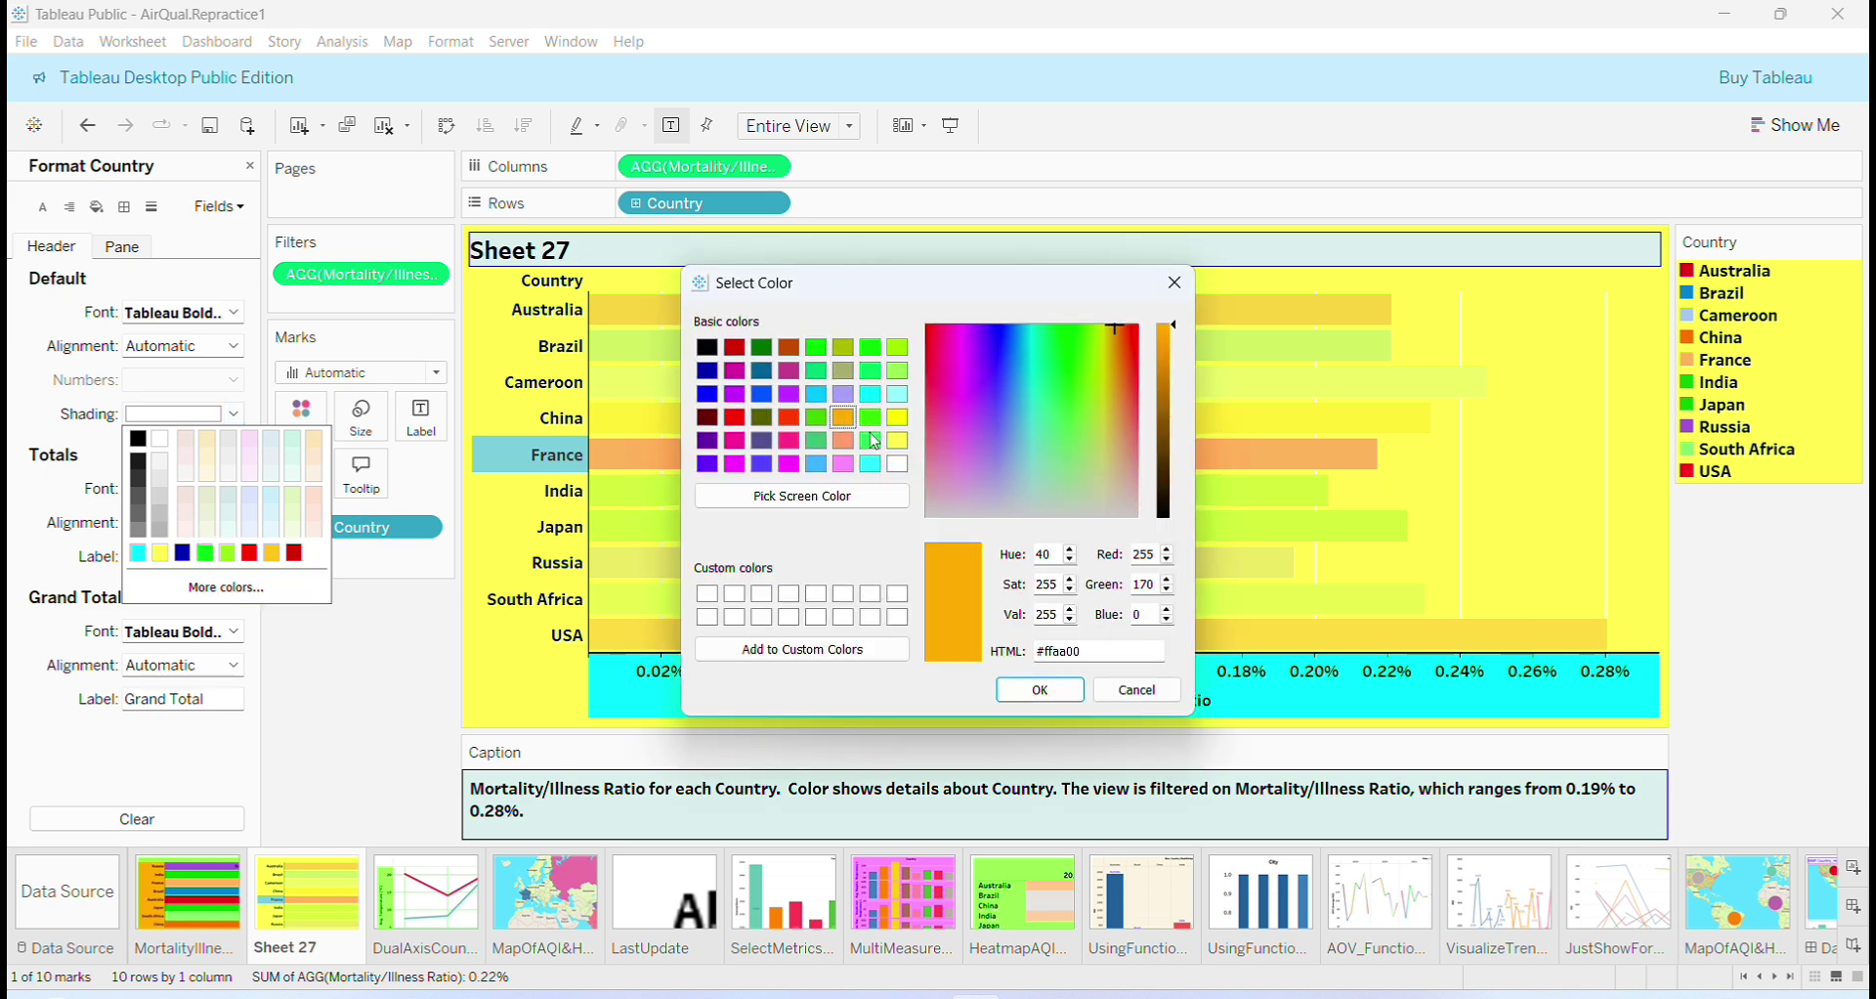
click(1039, 690)
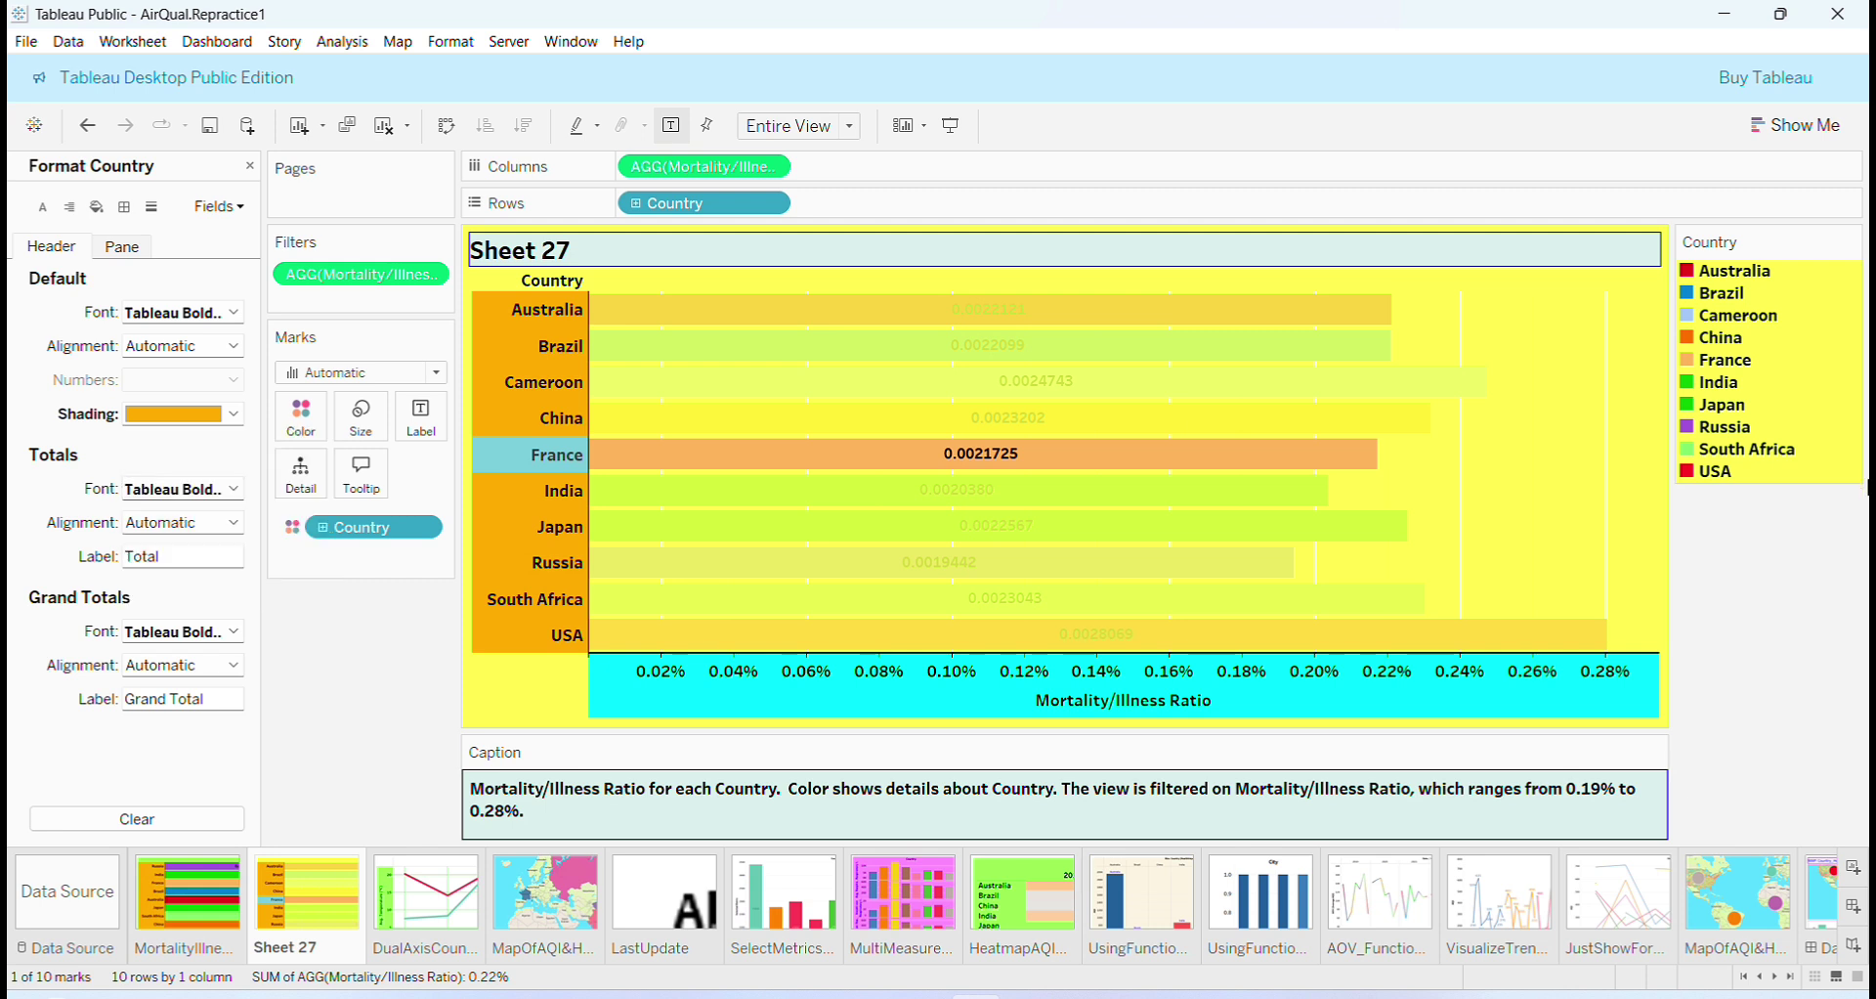
key(Escape)
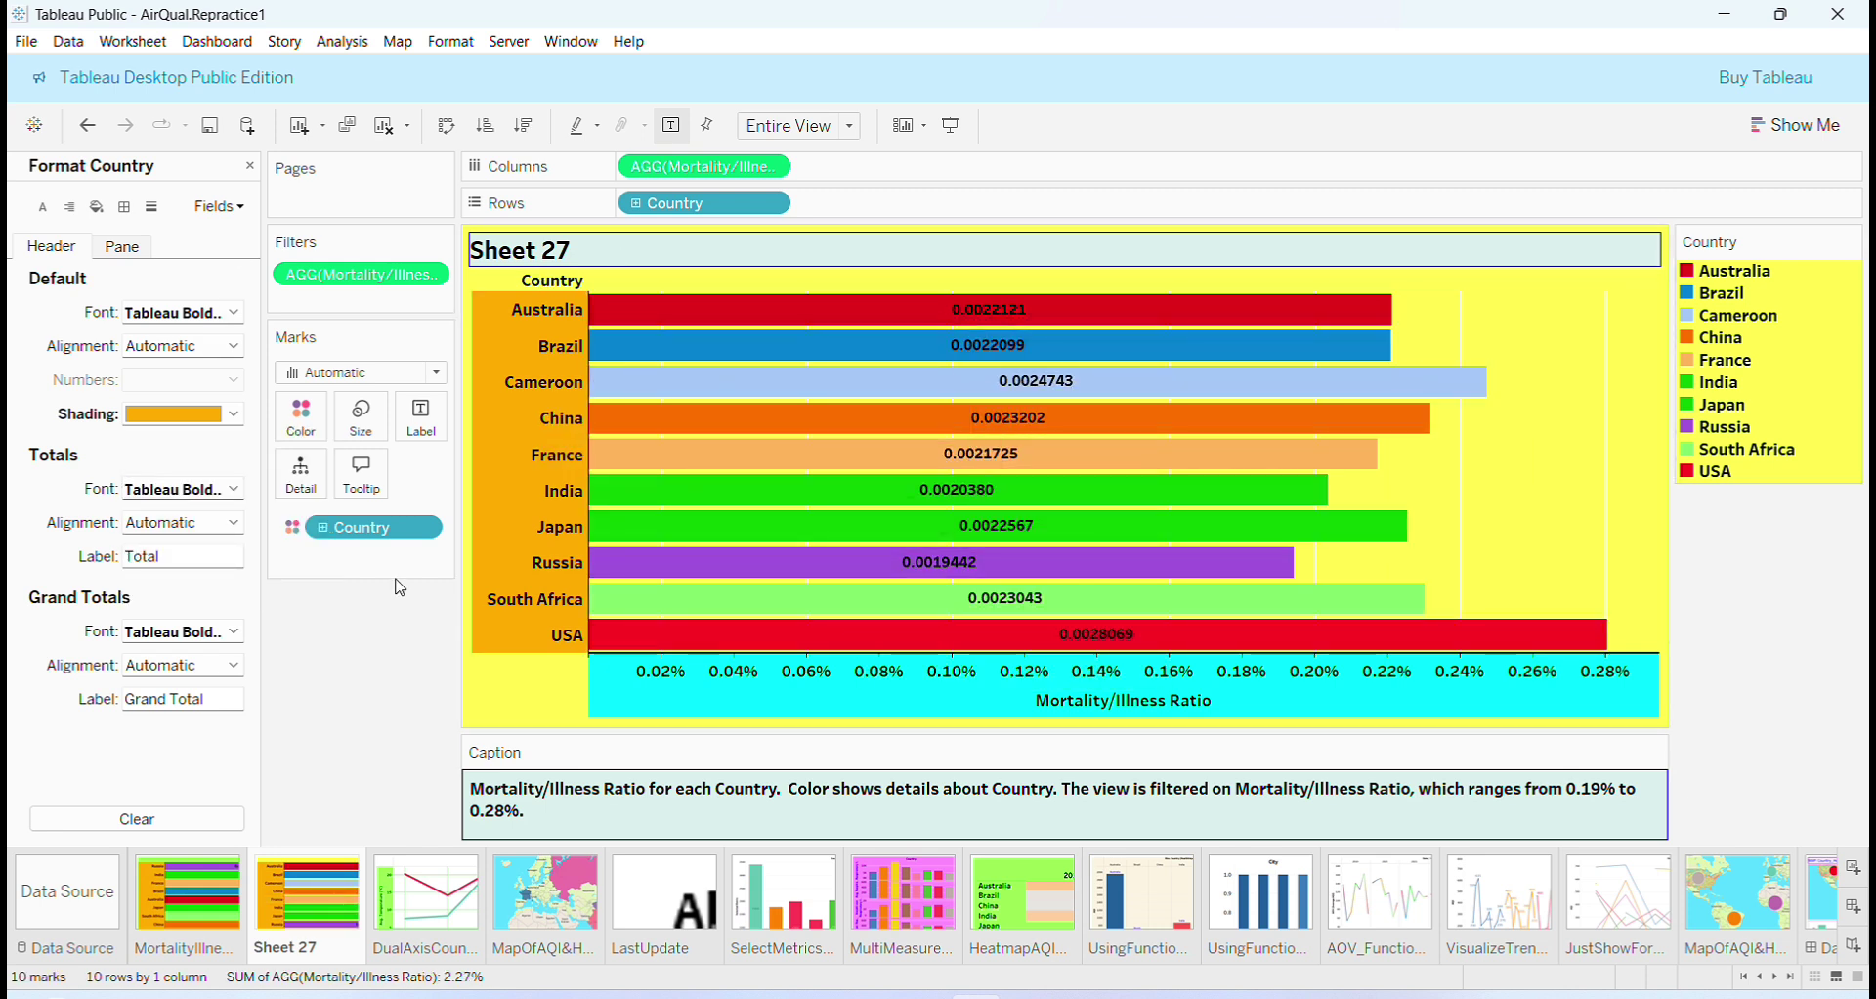
click(249, 167)
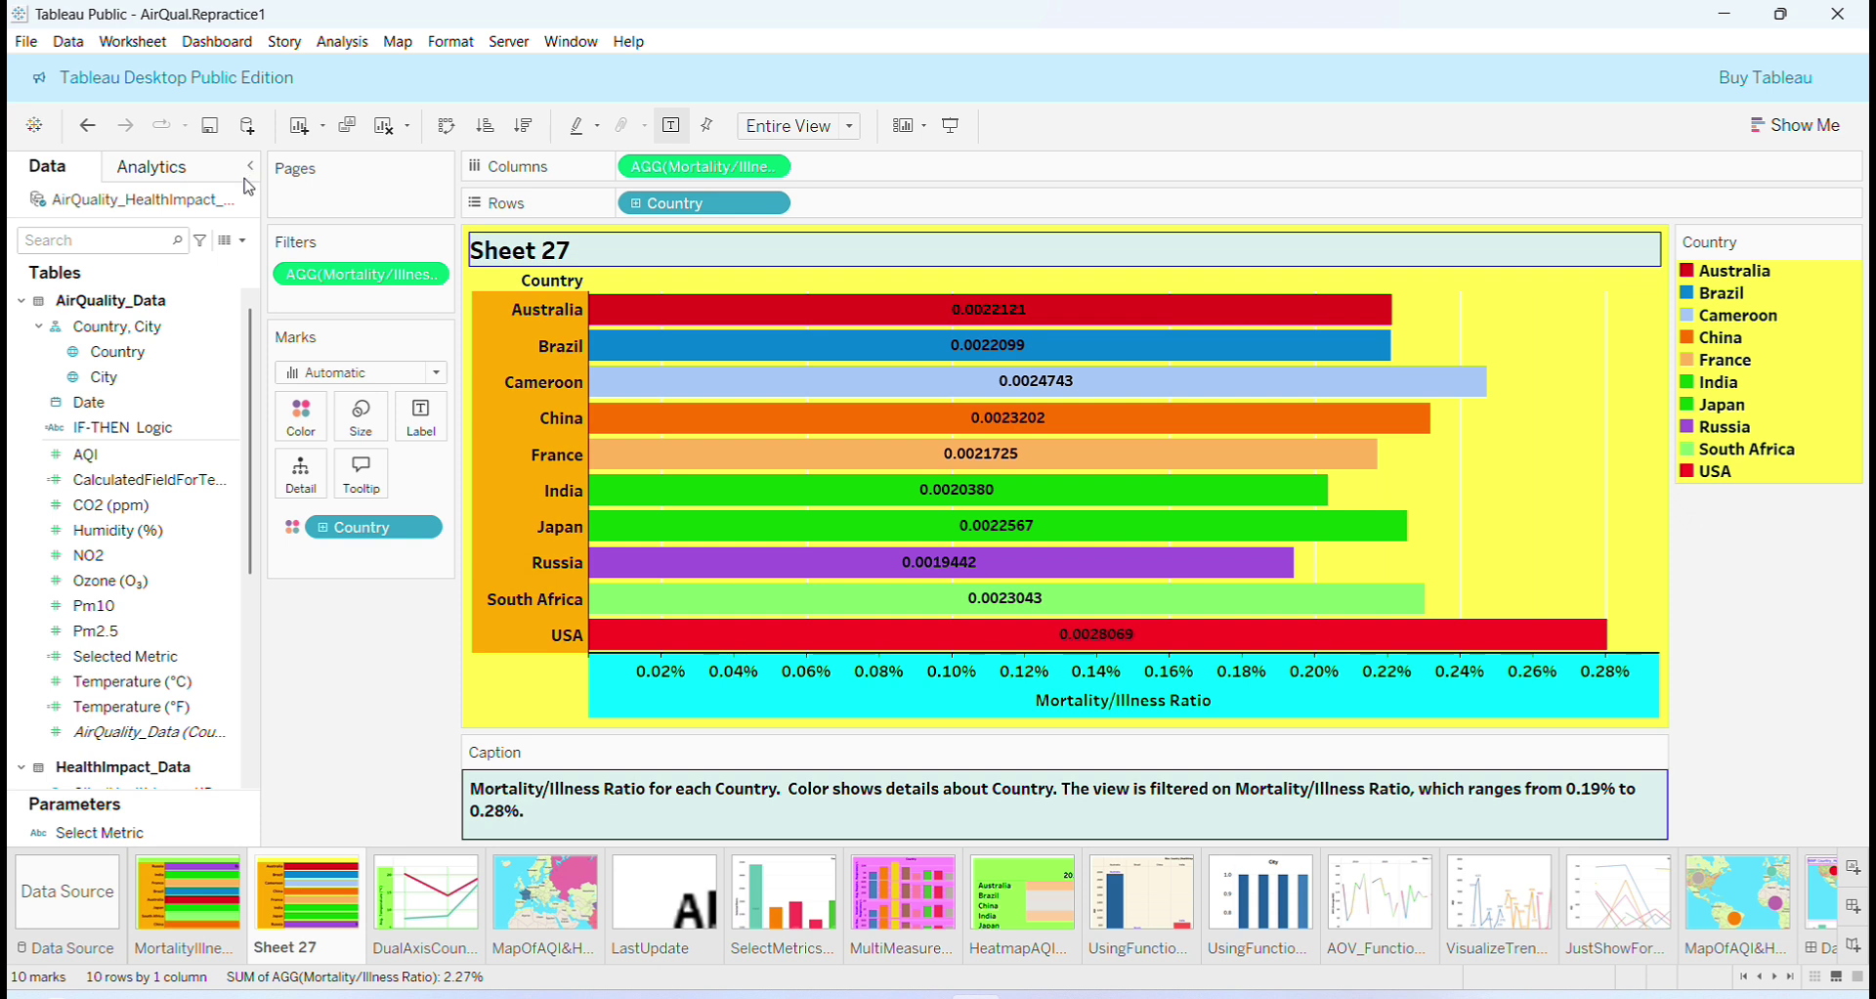
- Review the workbook-wide font settings, including the font choice for all text, without changing them
click(447, 49)
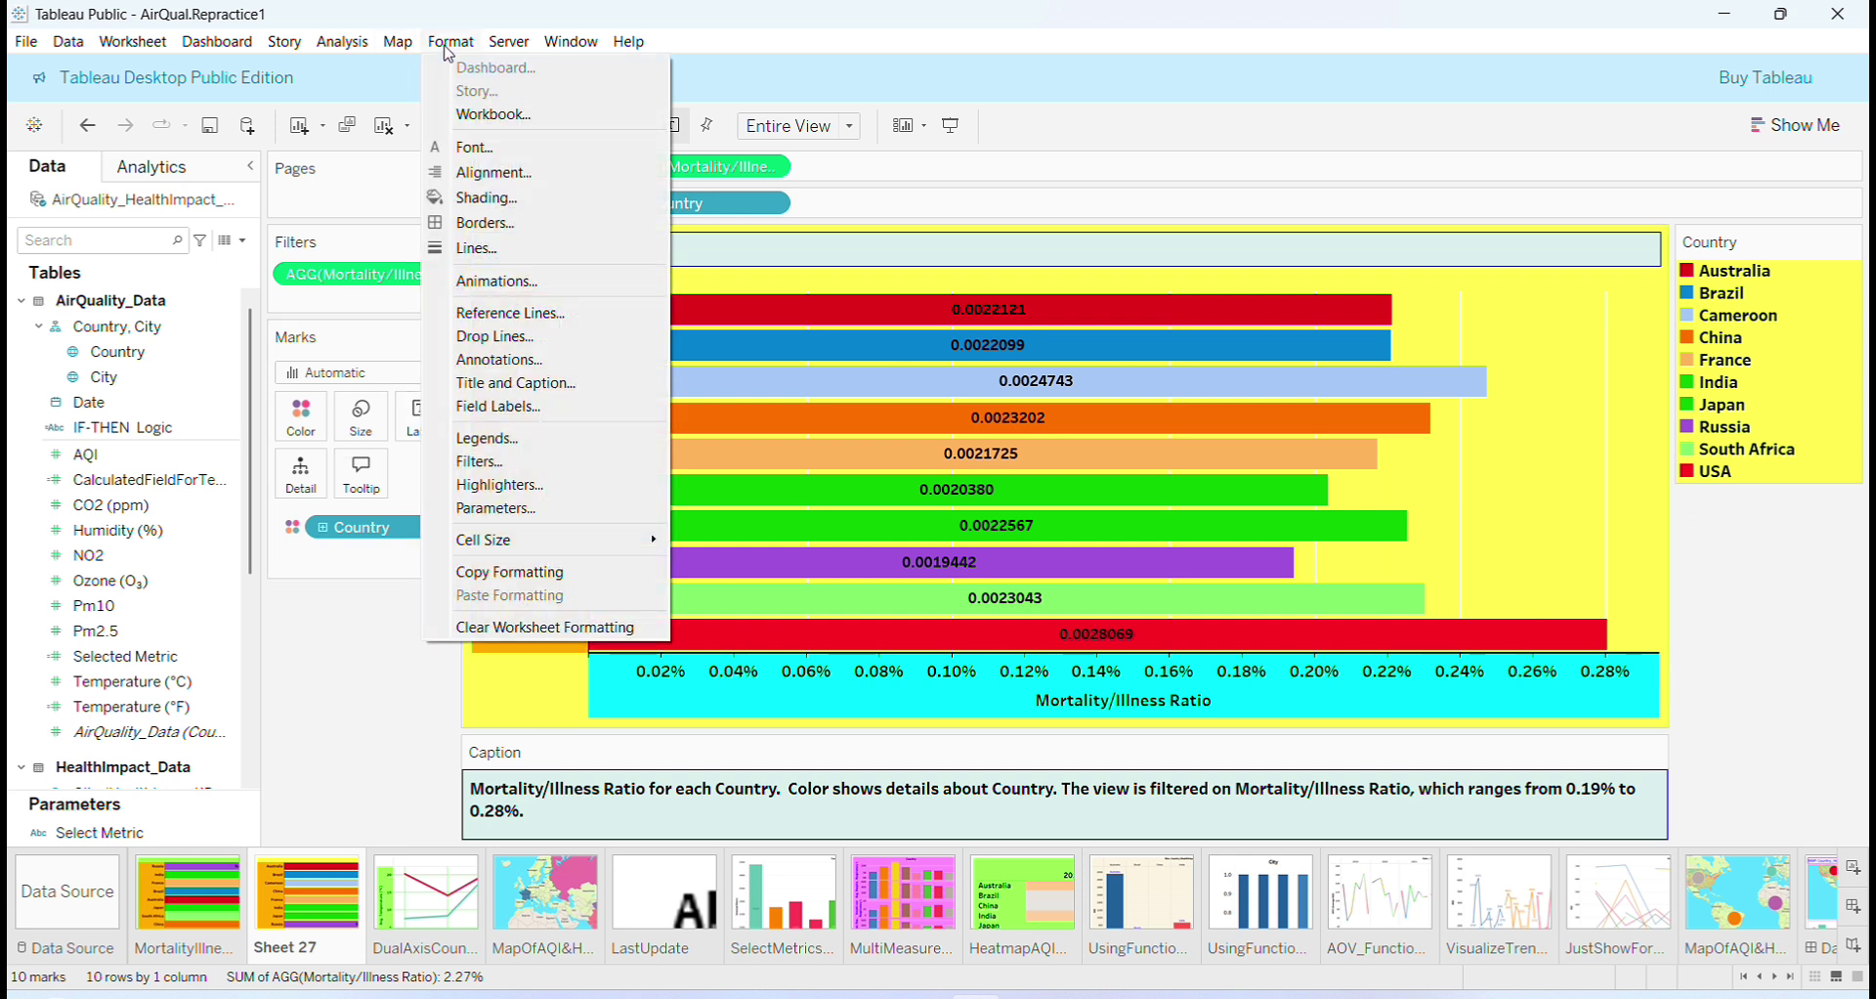
click(486, 115)
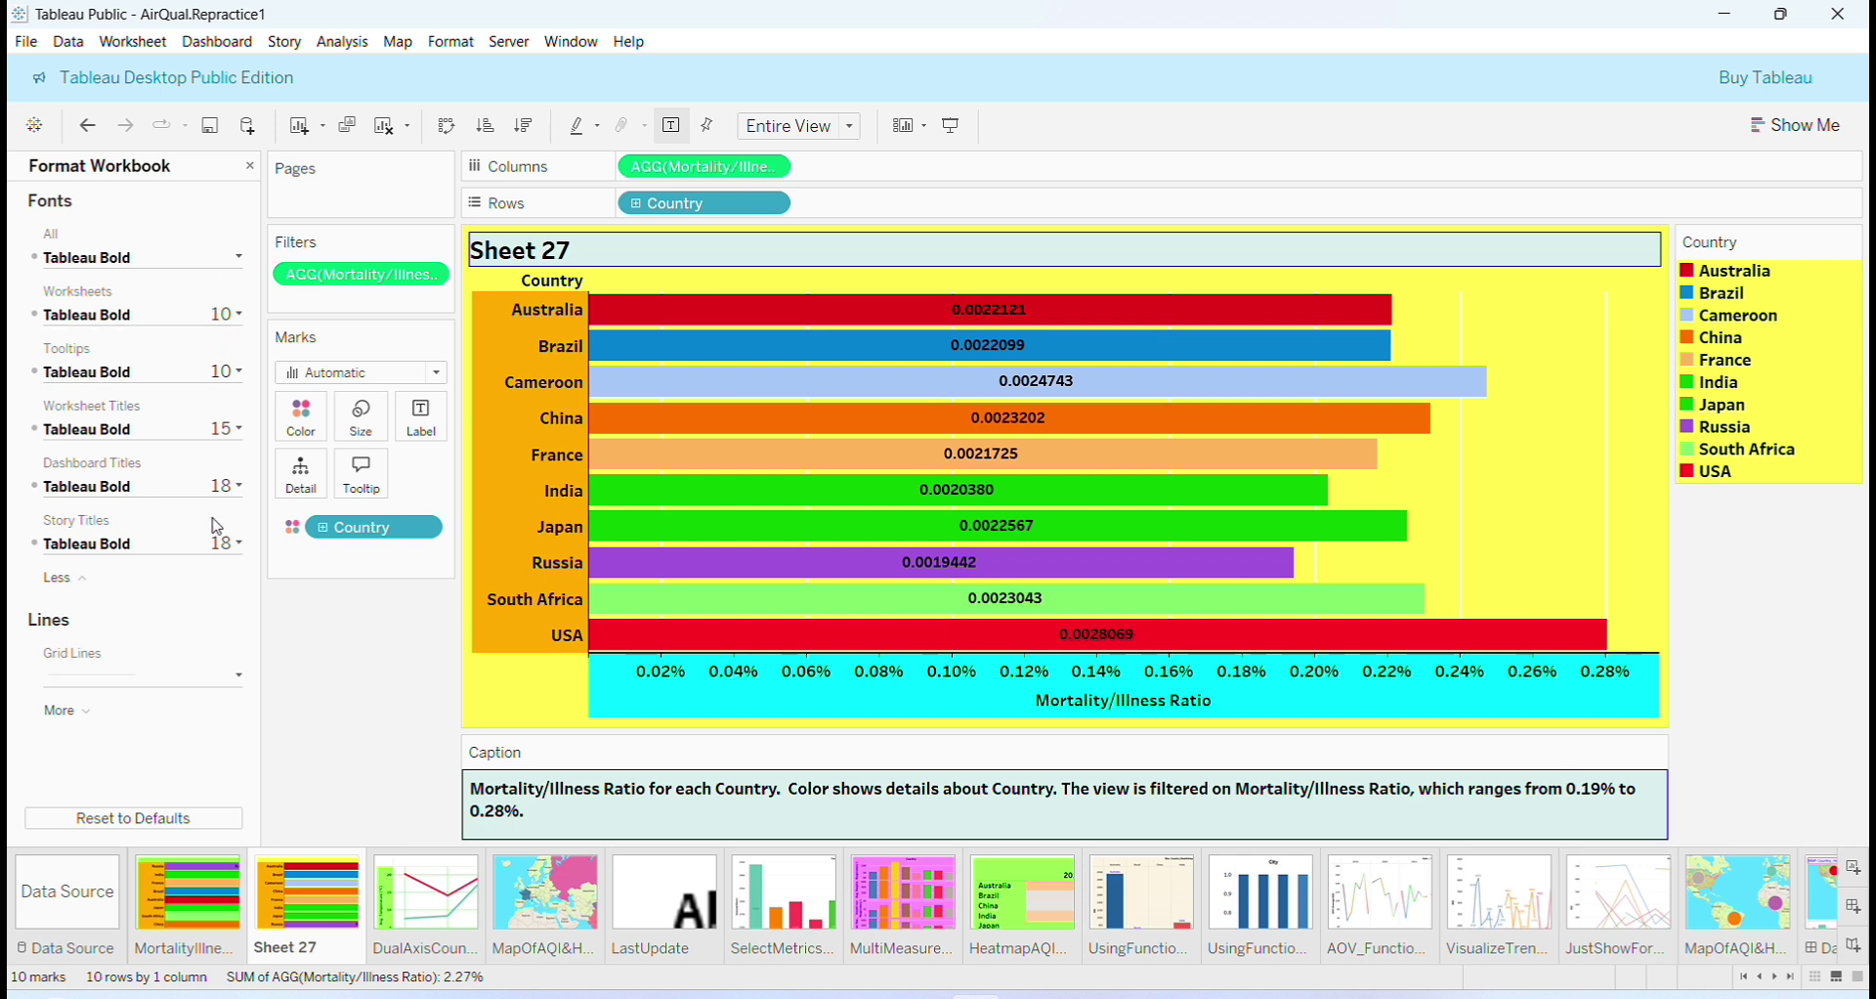
click(239, 260)
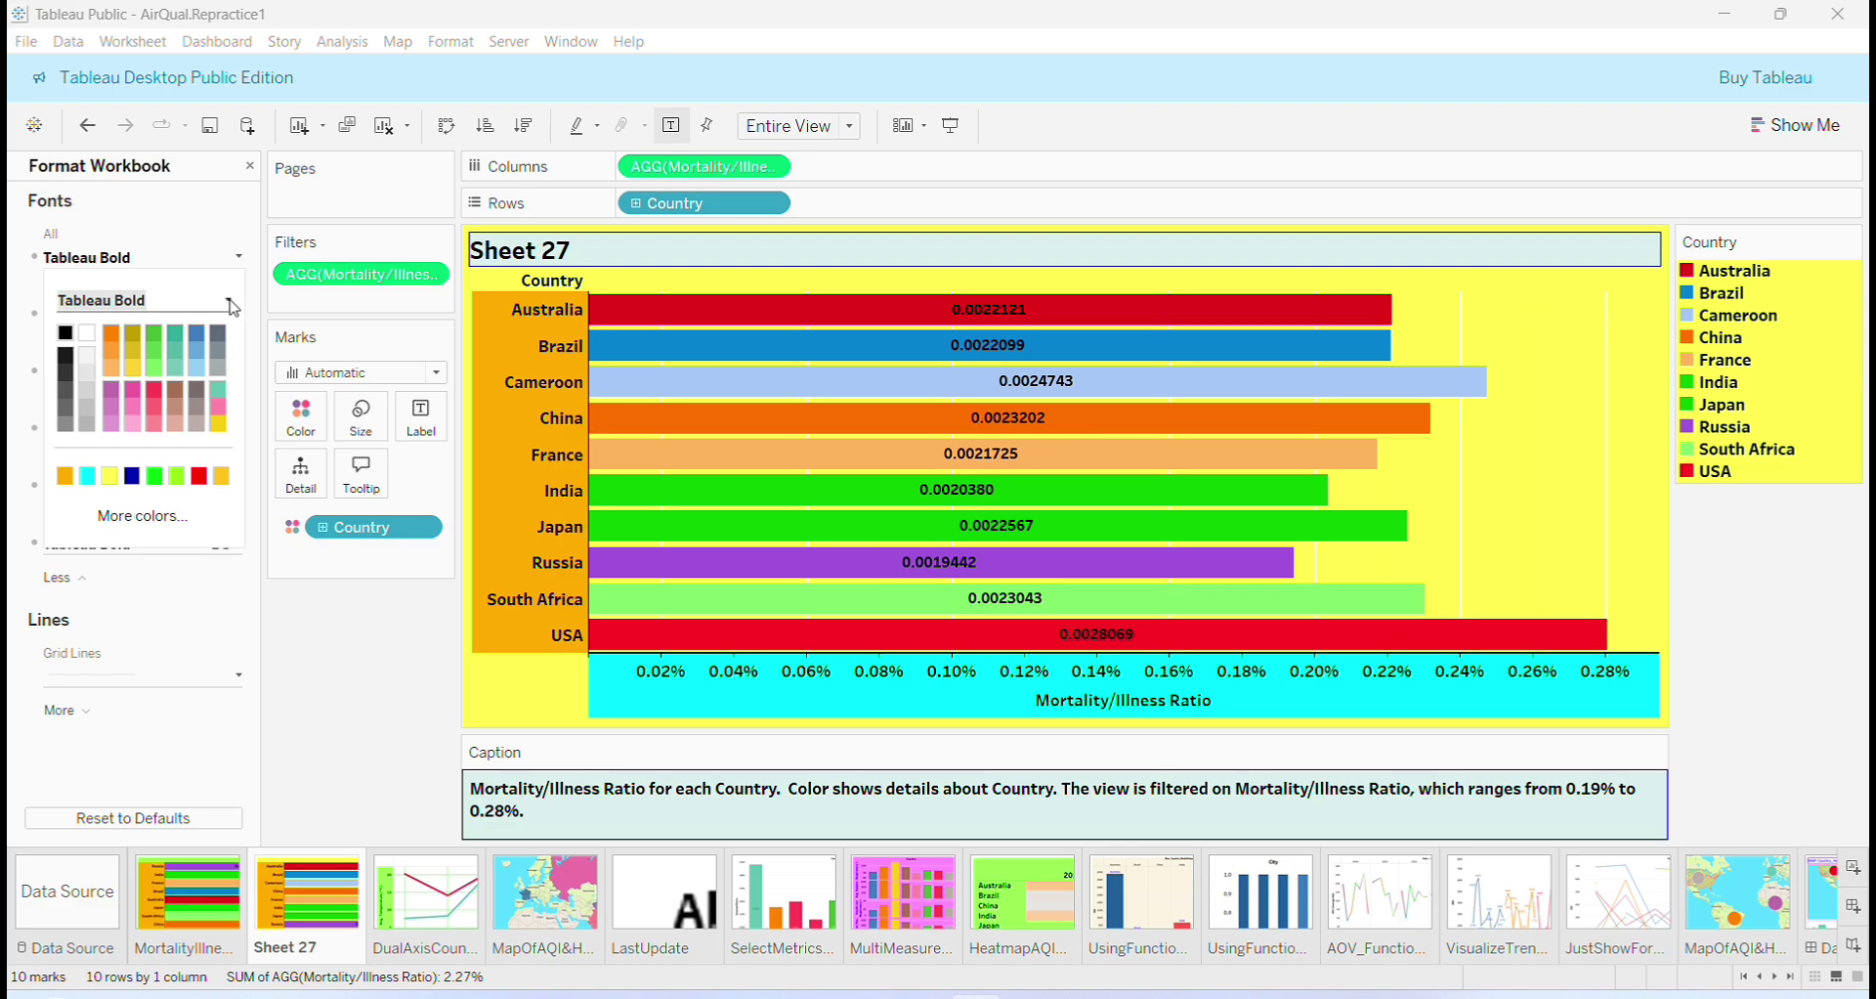
click(231, 303)
click(196, 243)
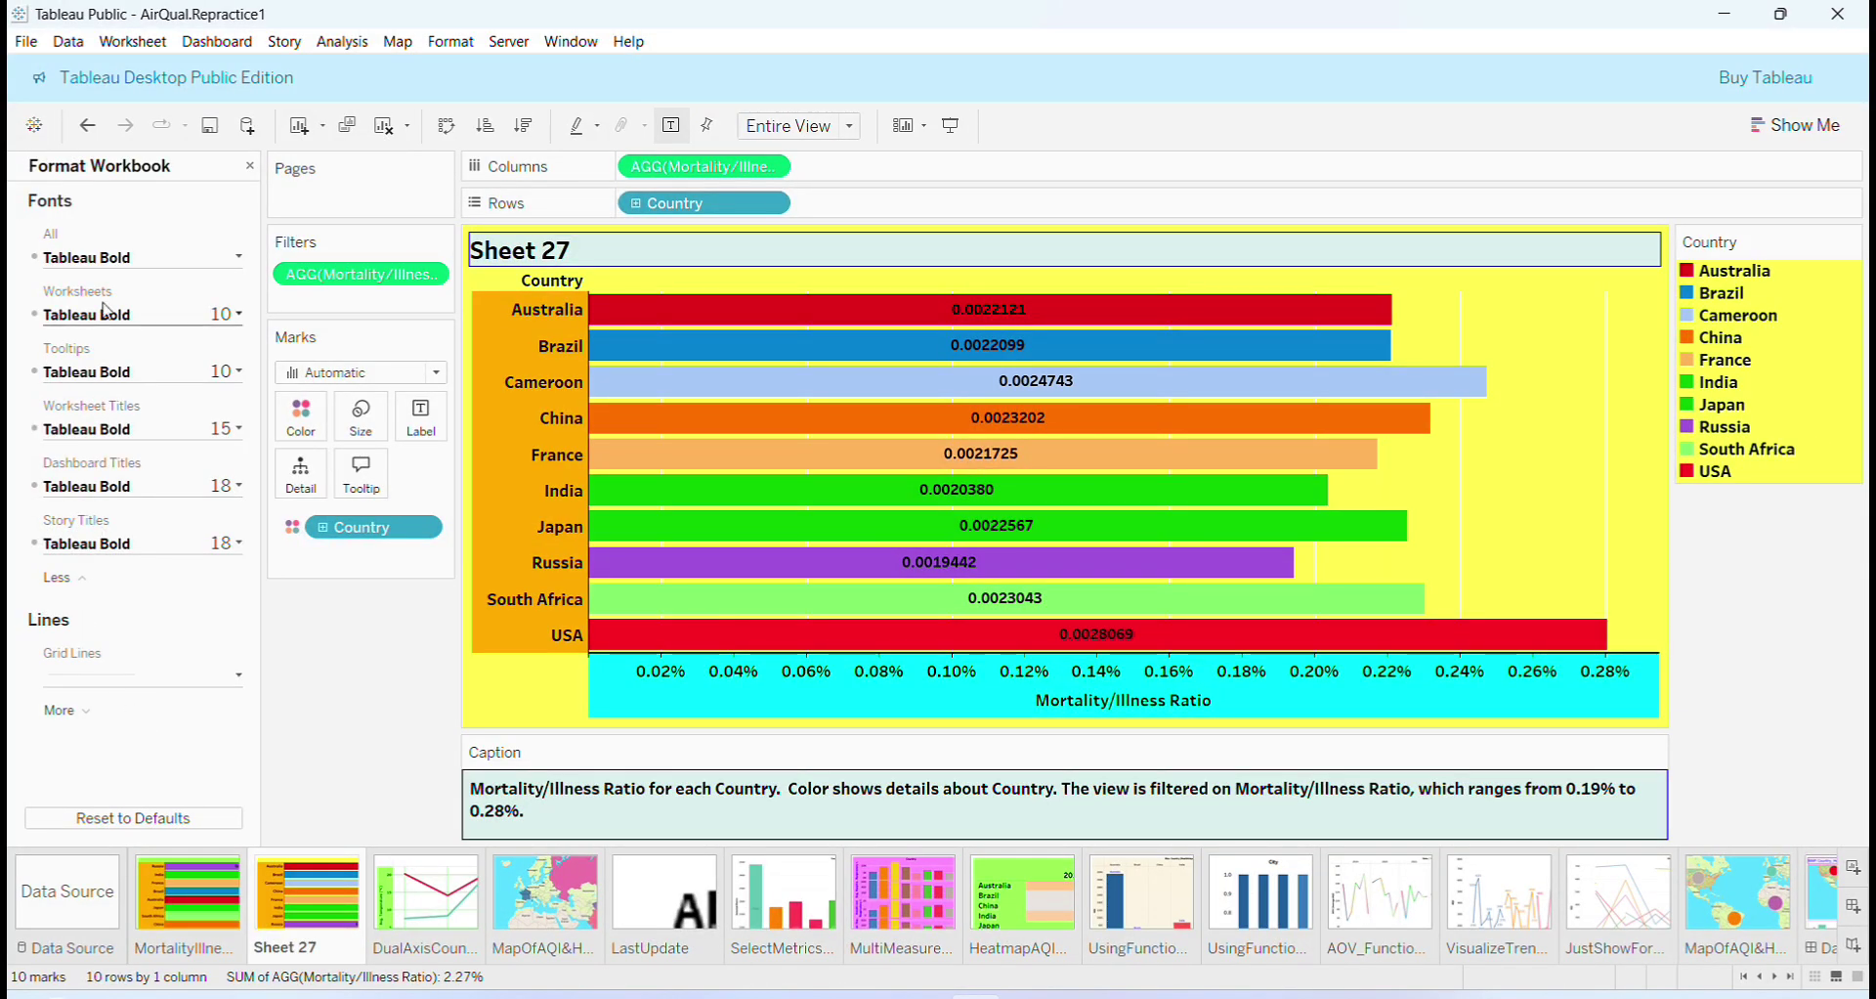
click(250, 166)
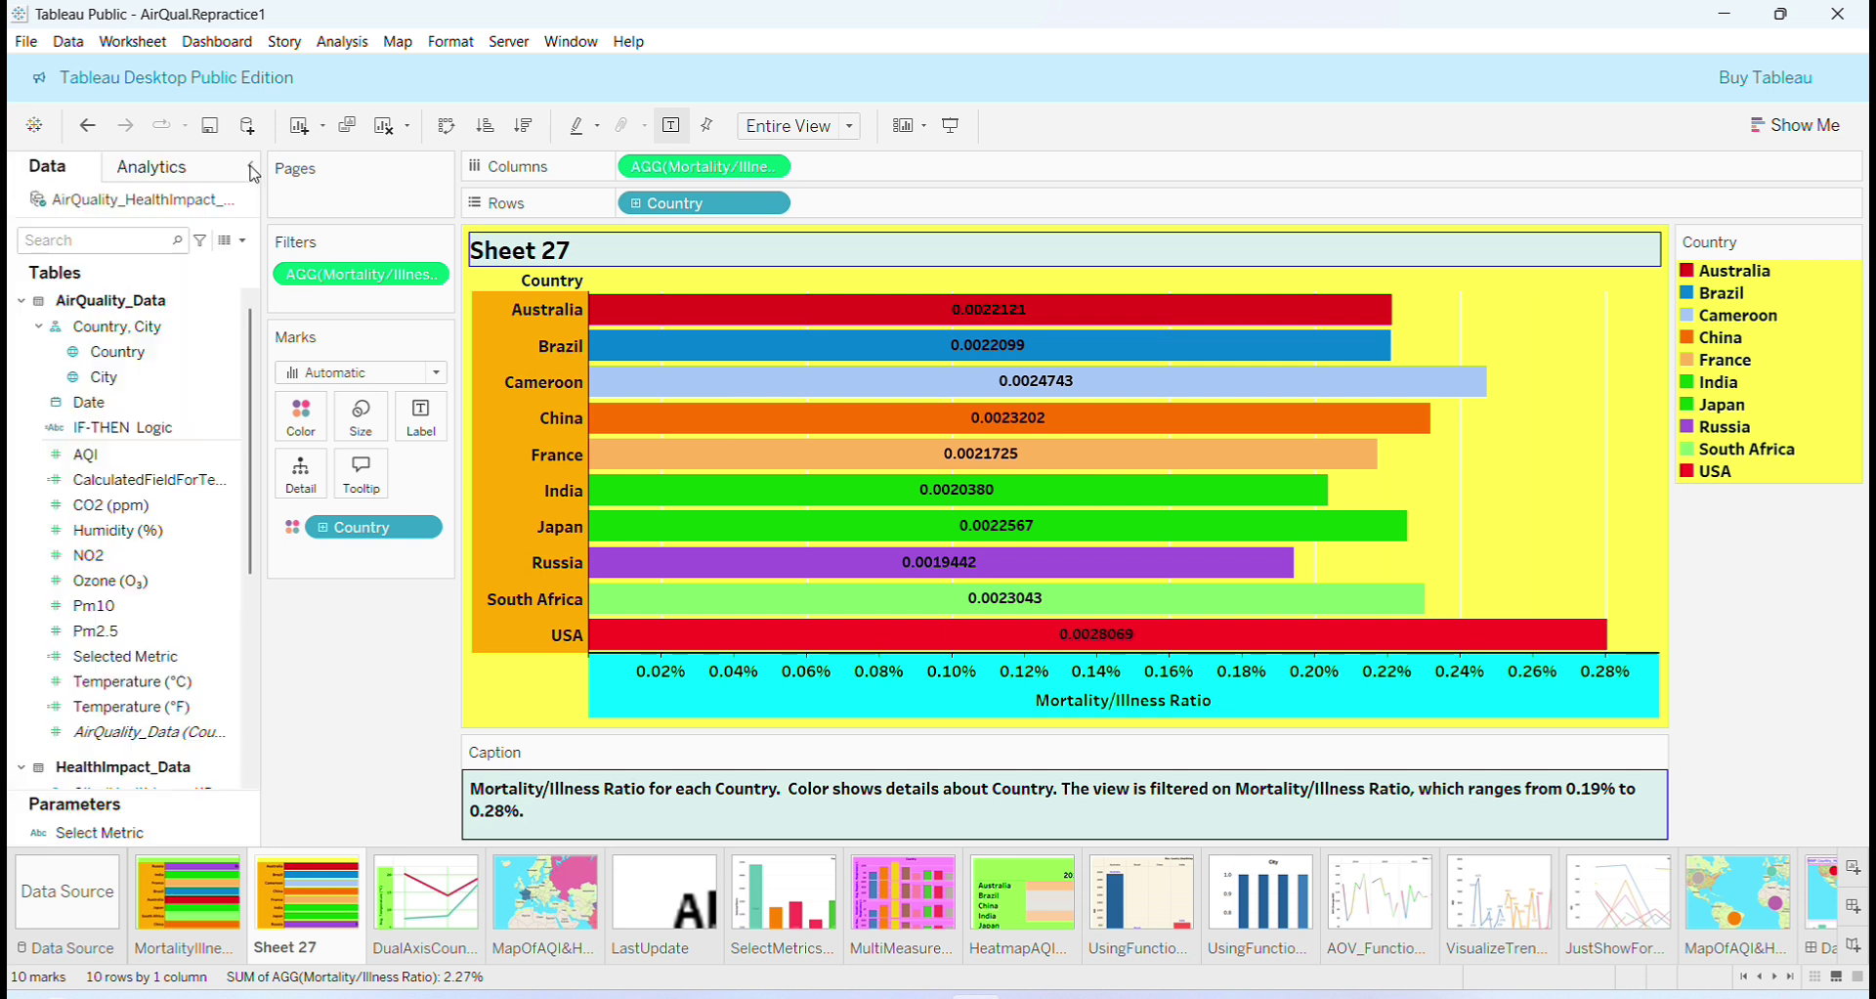
- Compare the formatting of Sheet 27 with the annotated MortalityIllnessRatio reference sheet
click(450, 41)
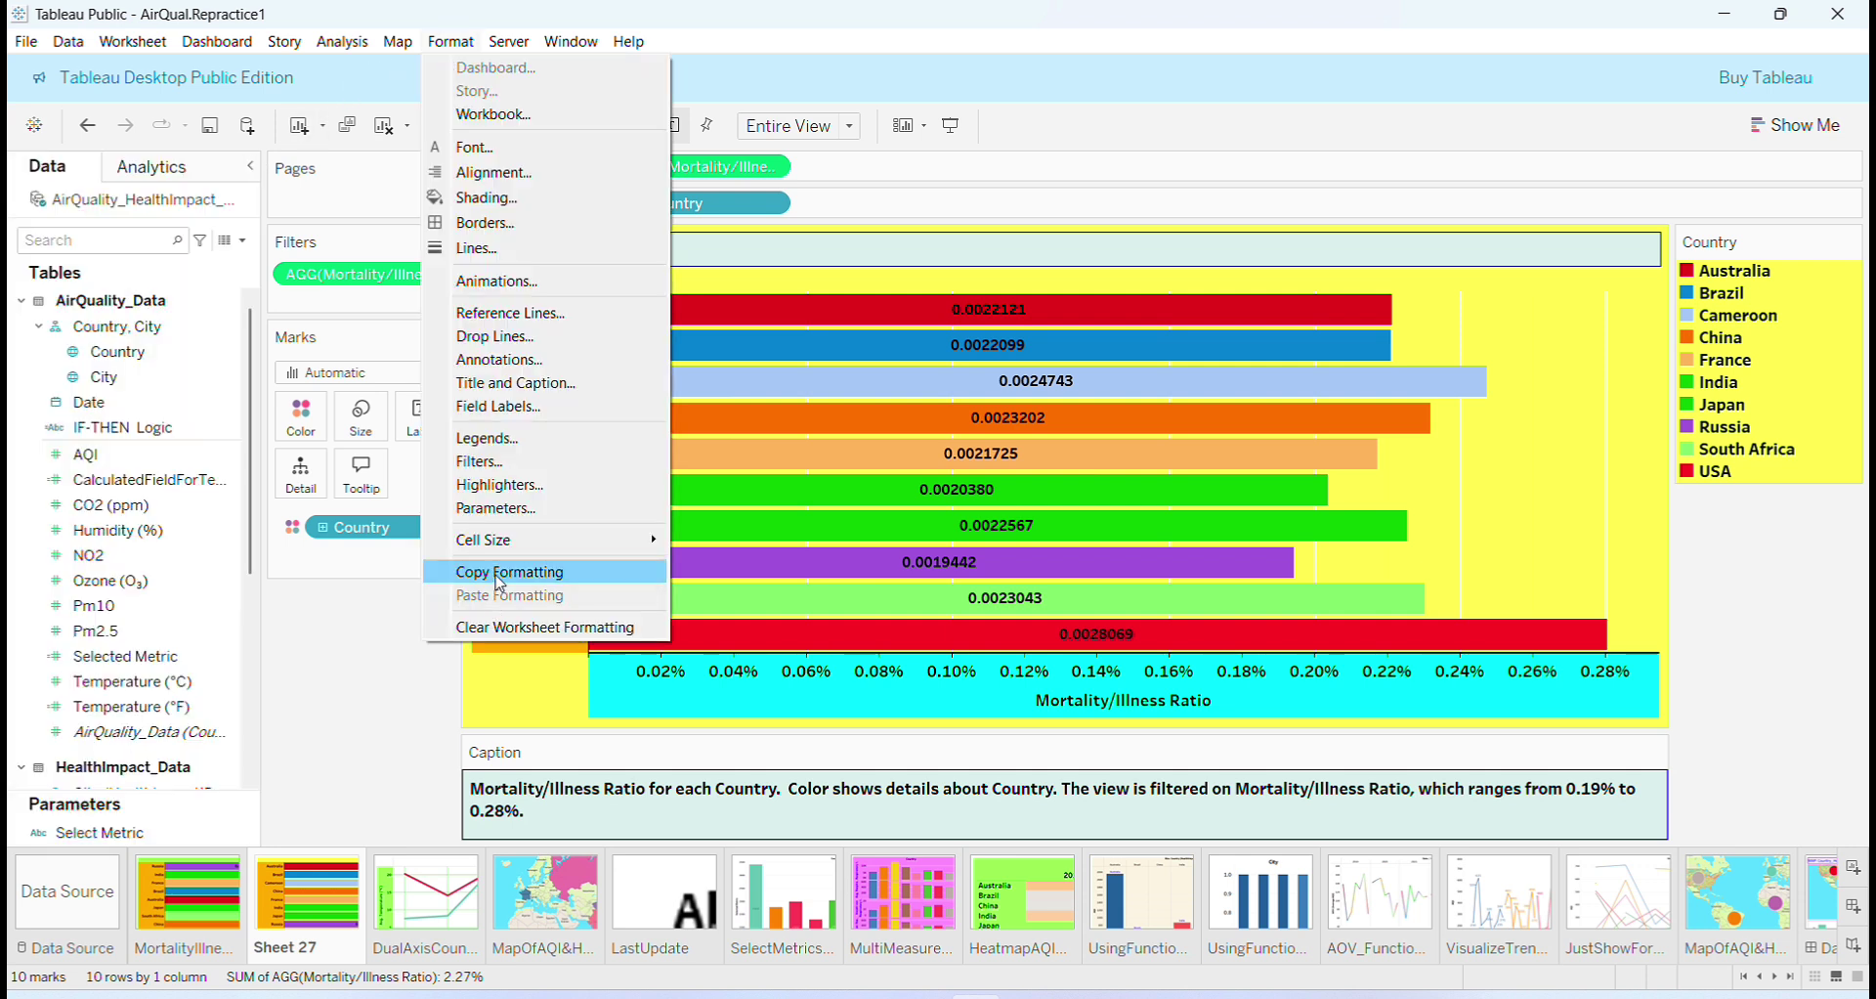
click(287, 771)
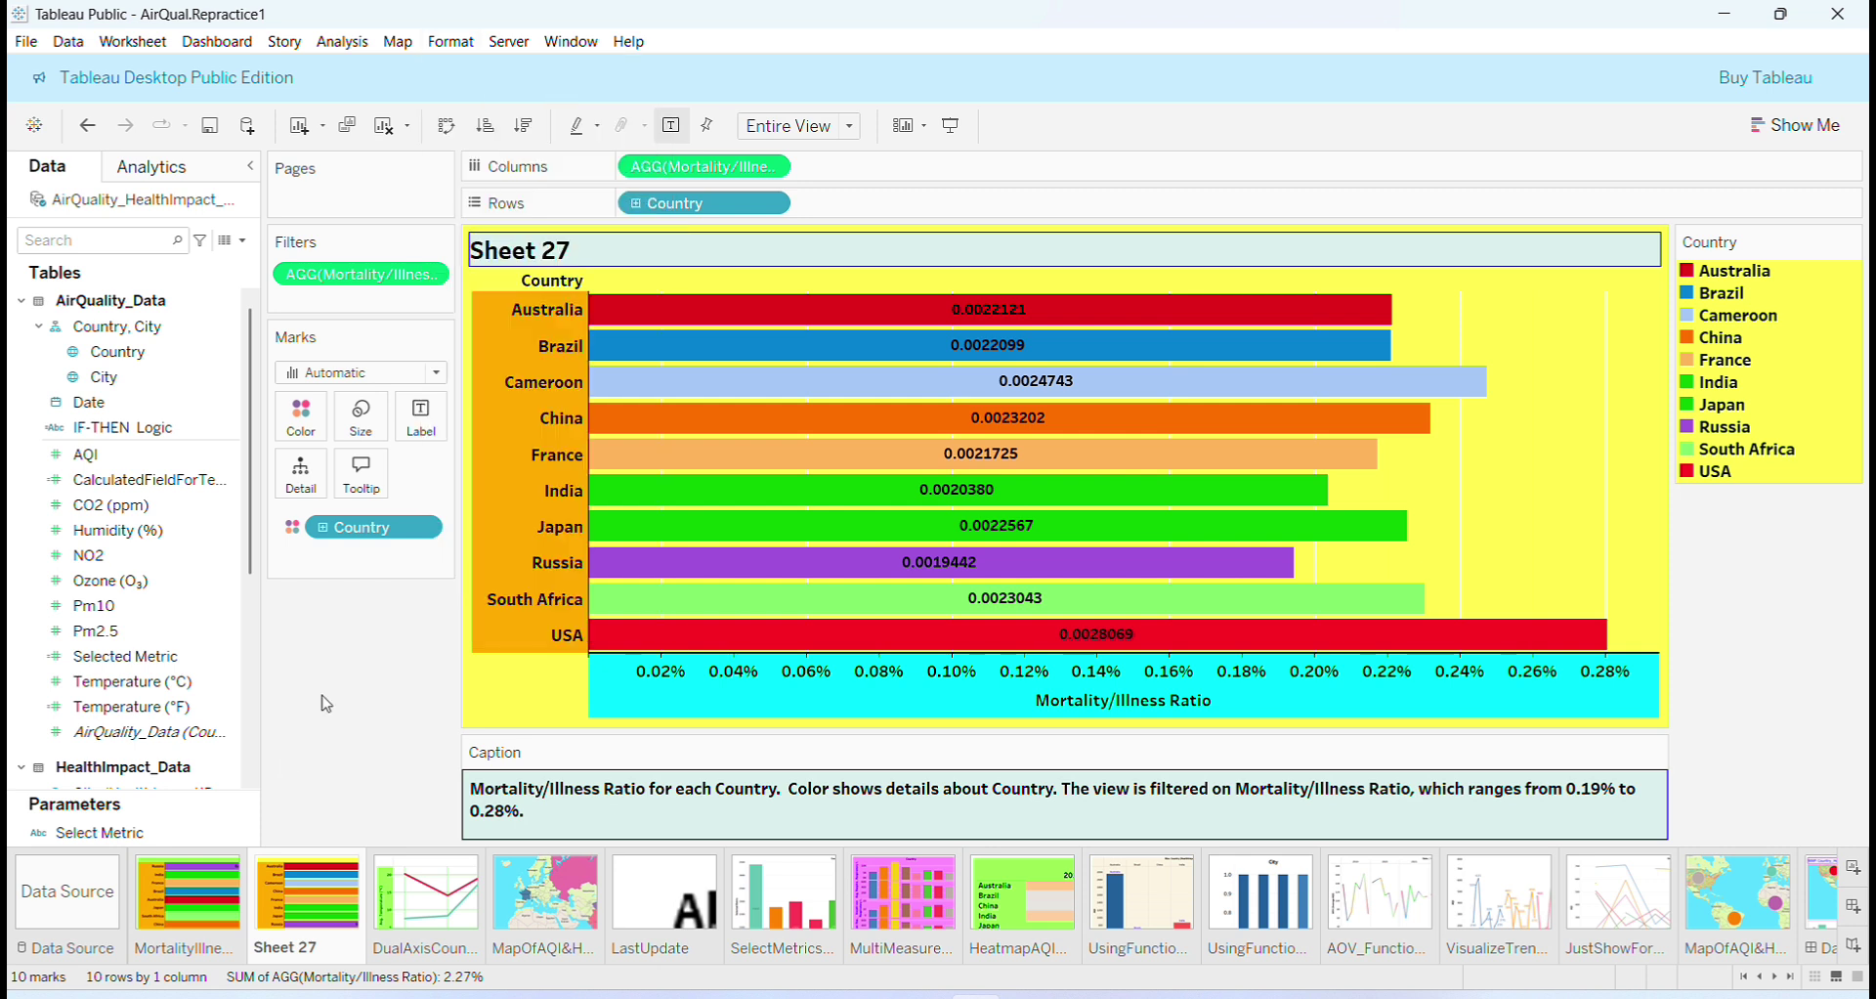
mouse_move(1384, 644)
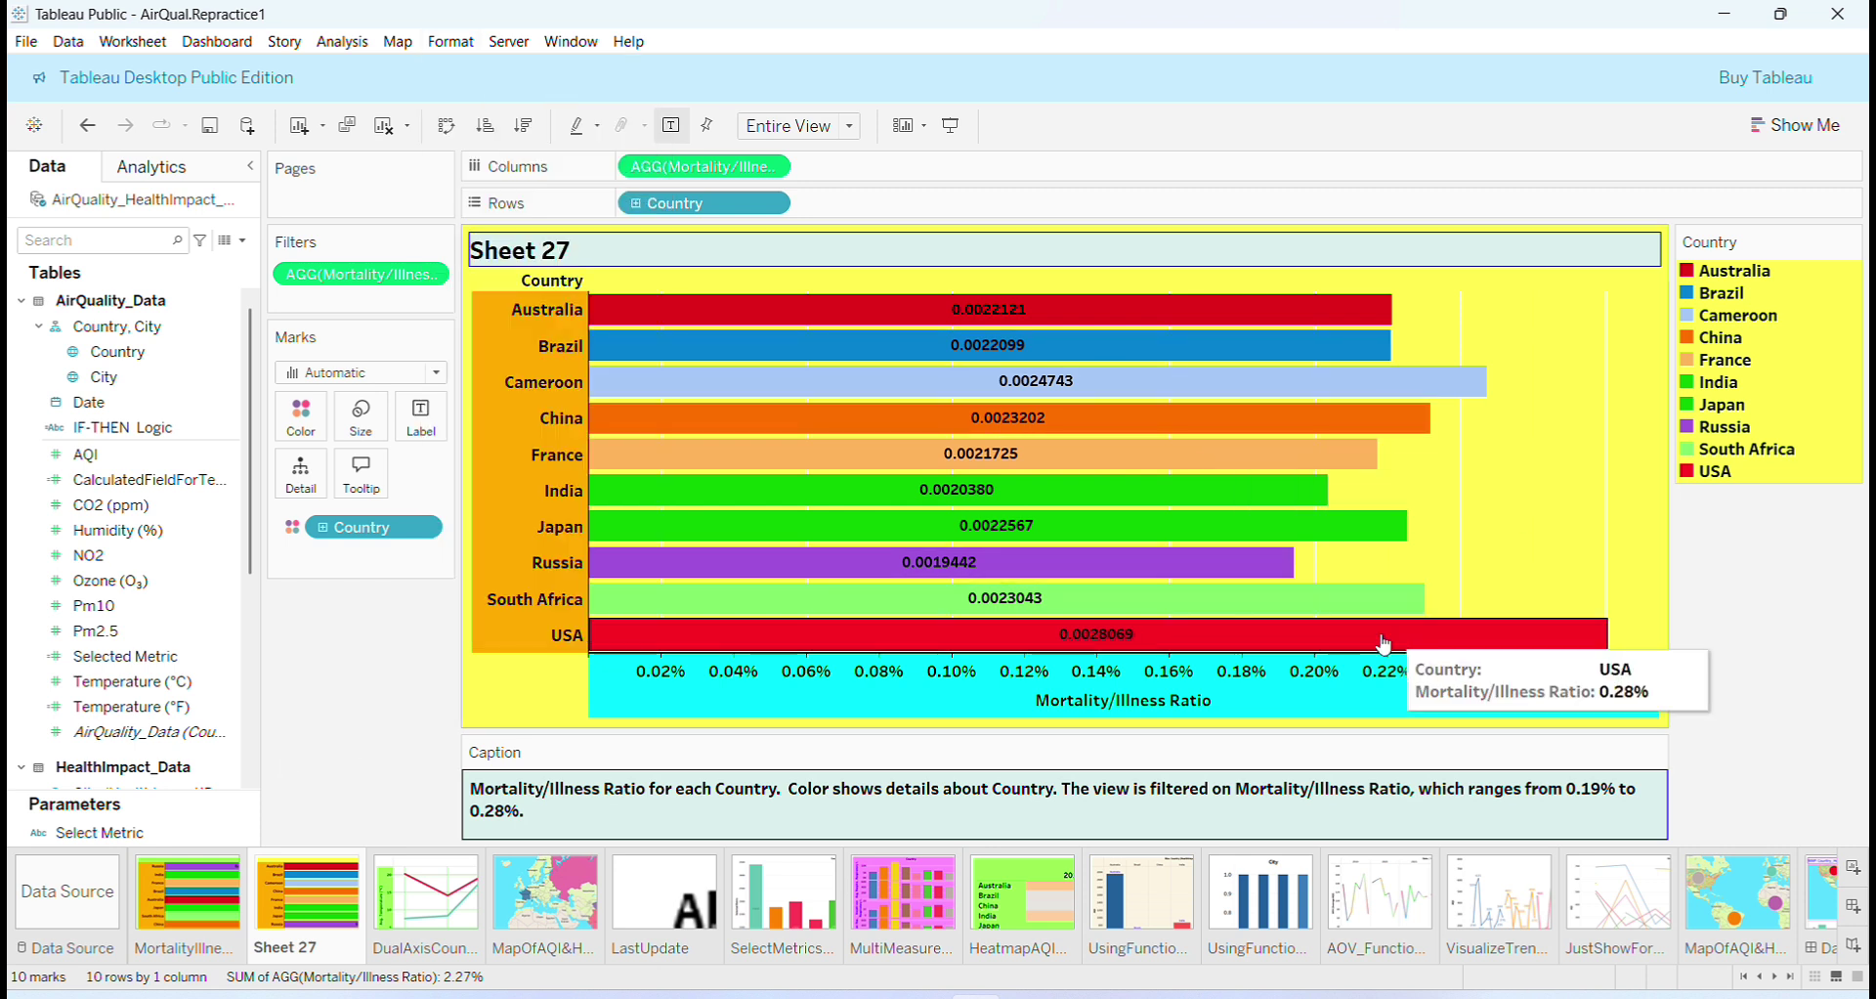
click(209, 920)
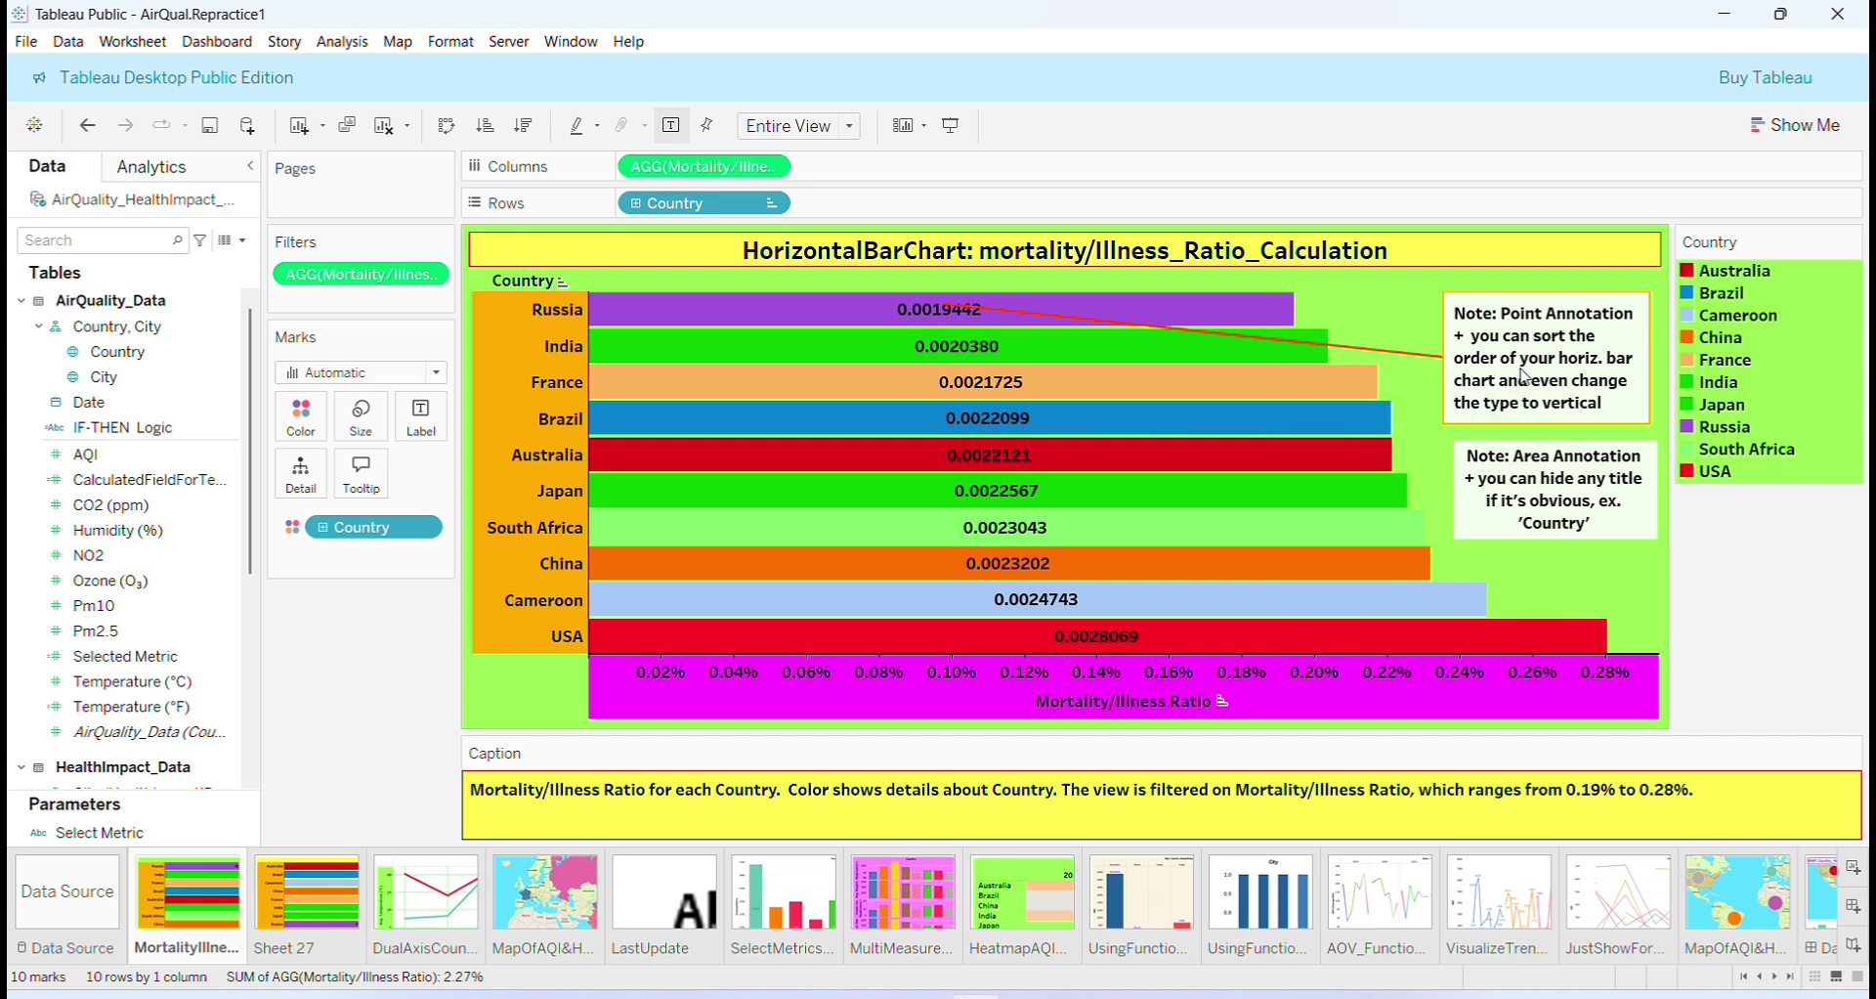
click(1481, 530)
click(1577, 584)
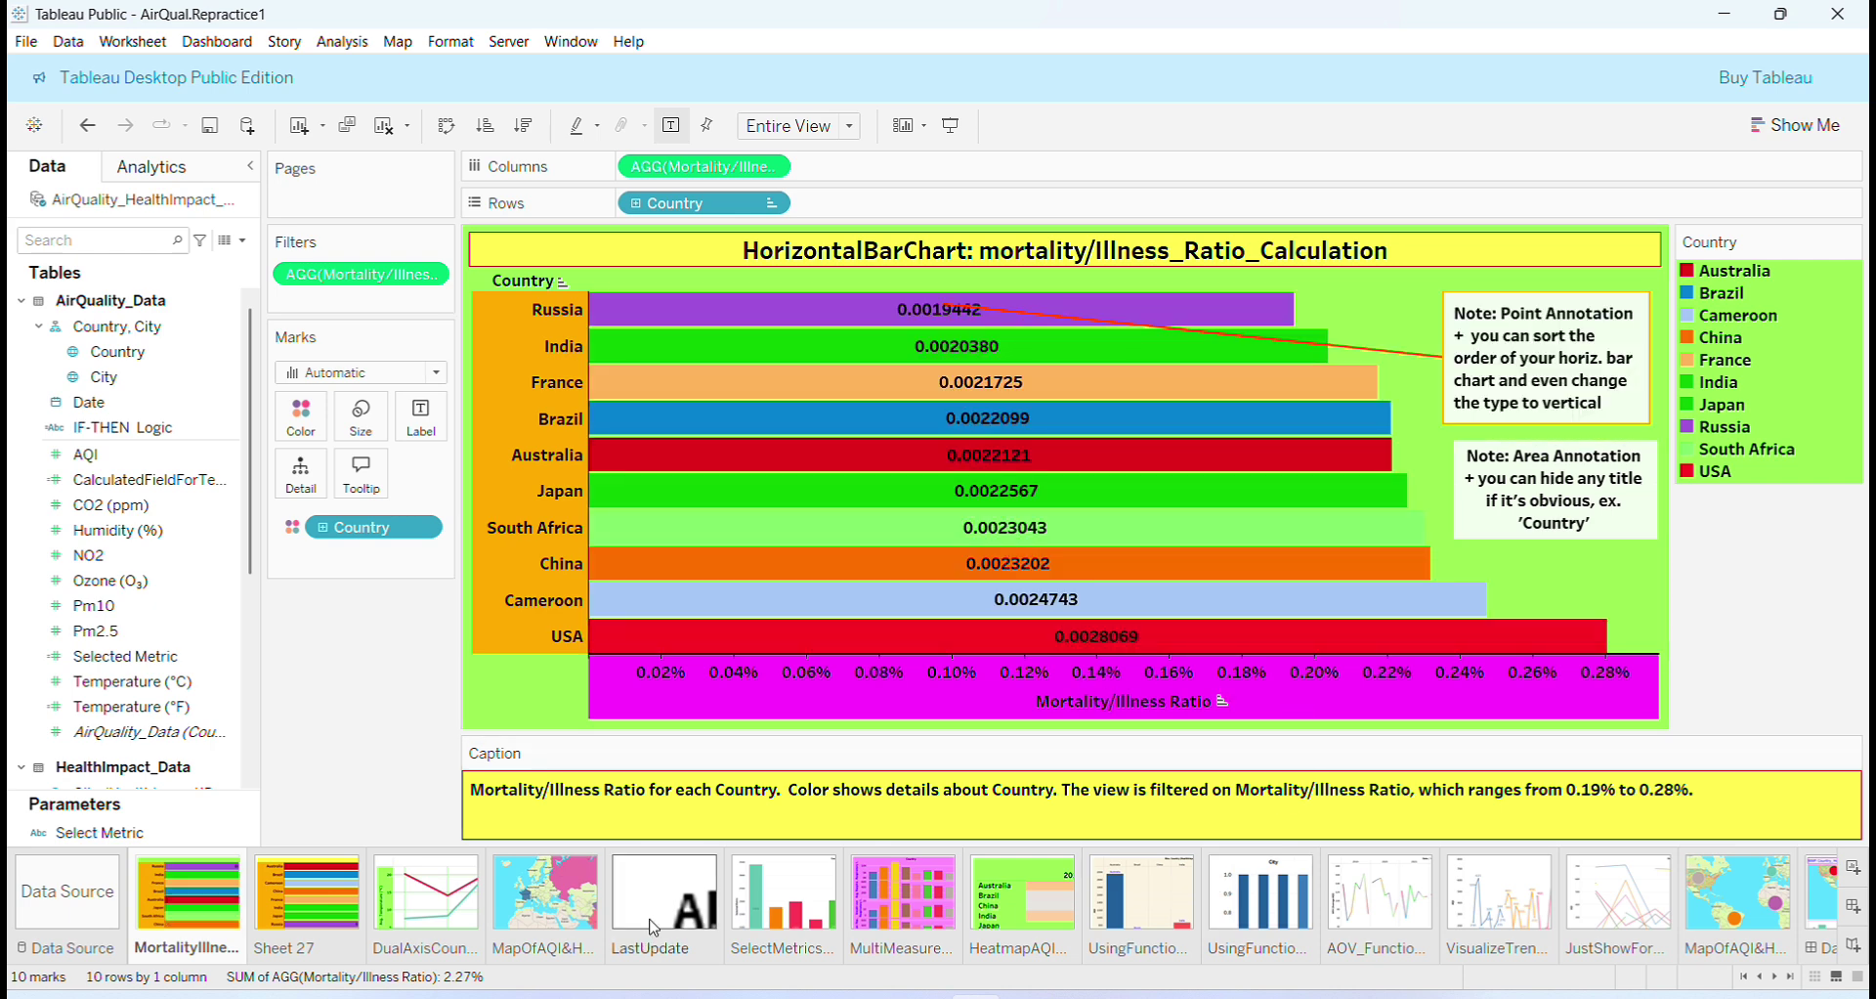
mouse_move(1321, 632)
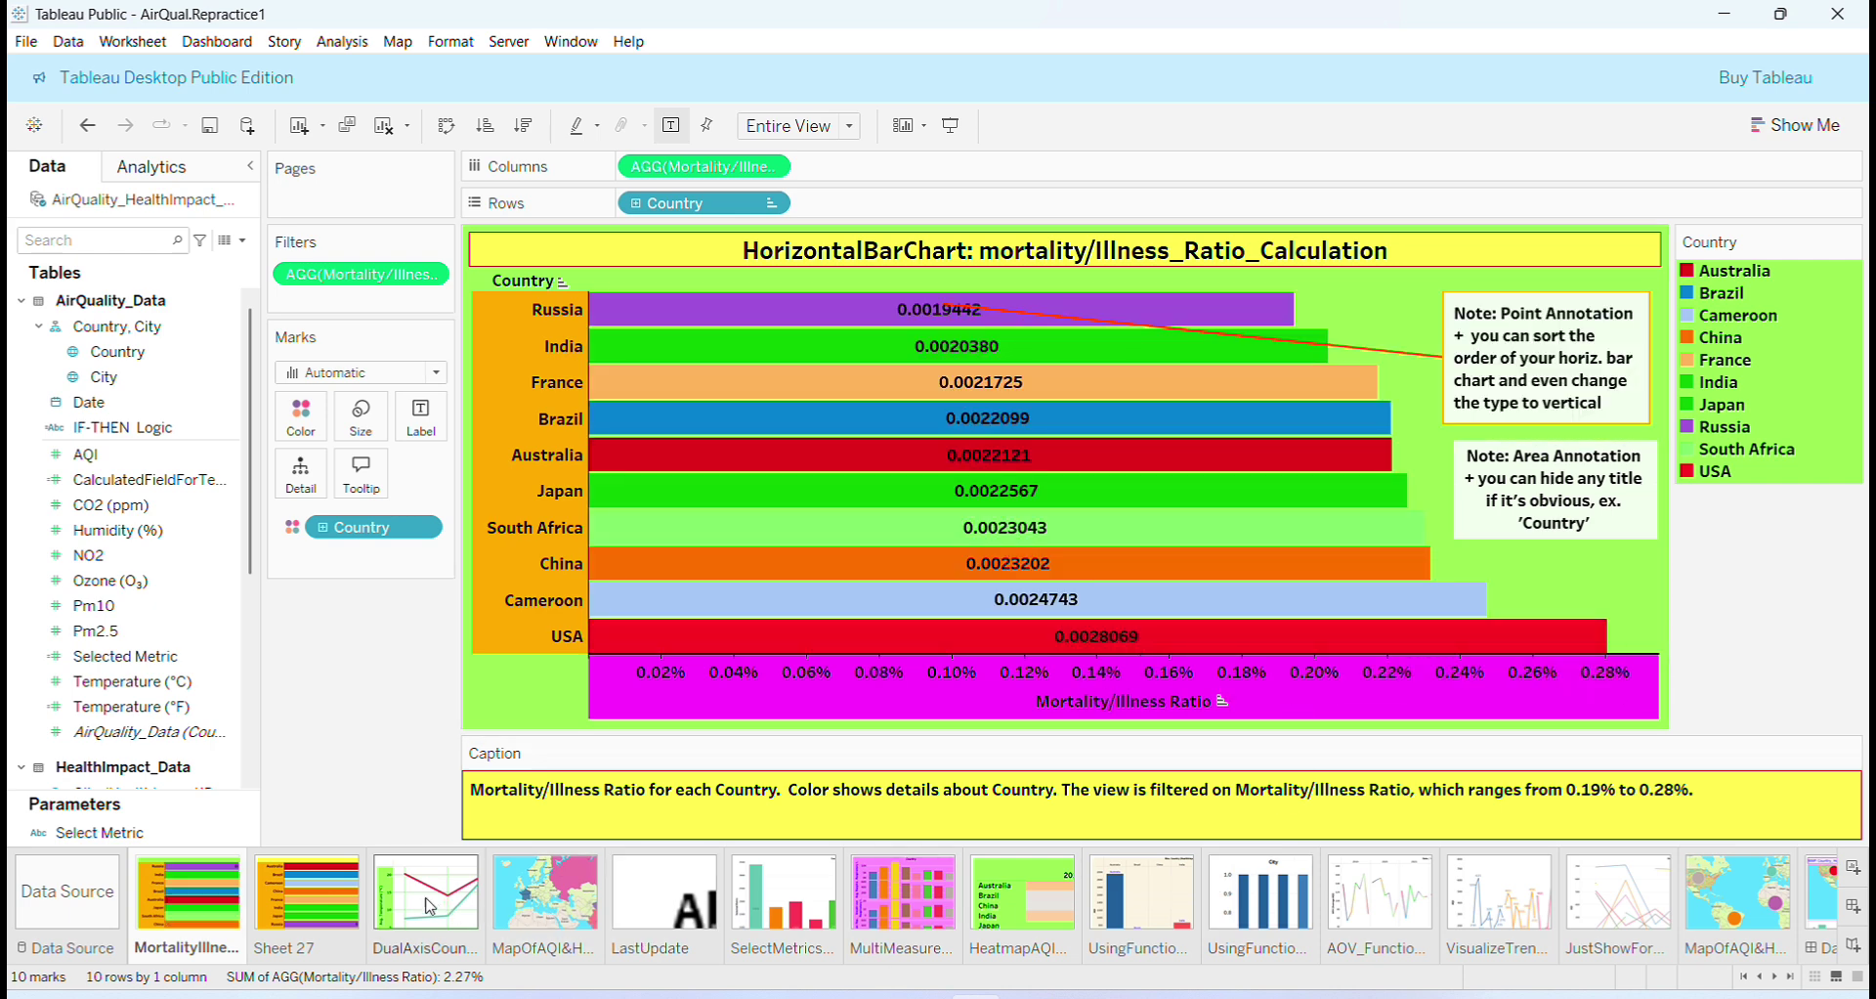
click(328, 921)
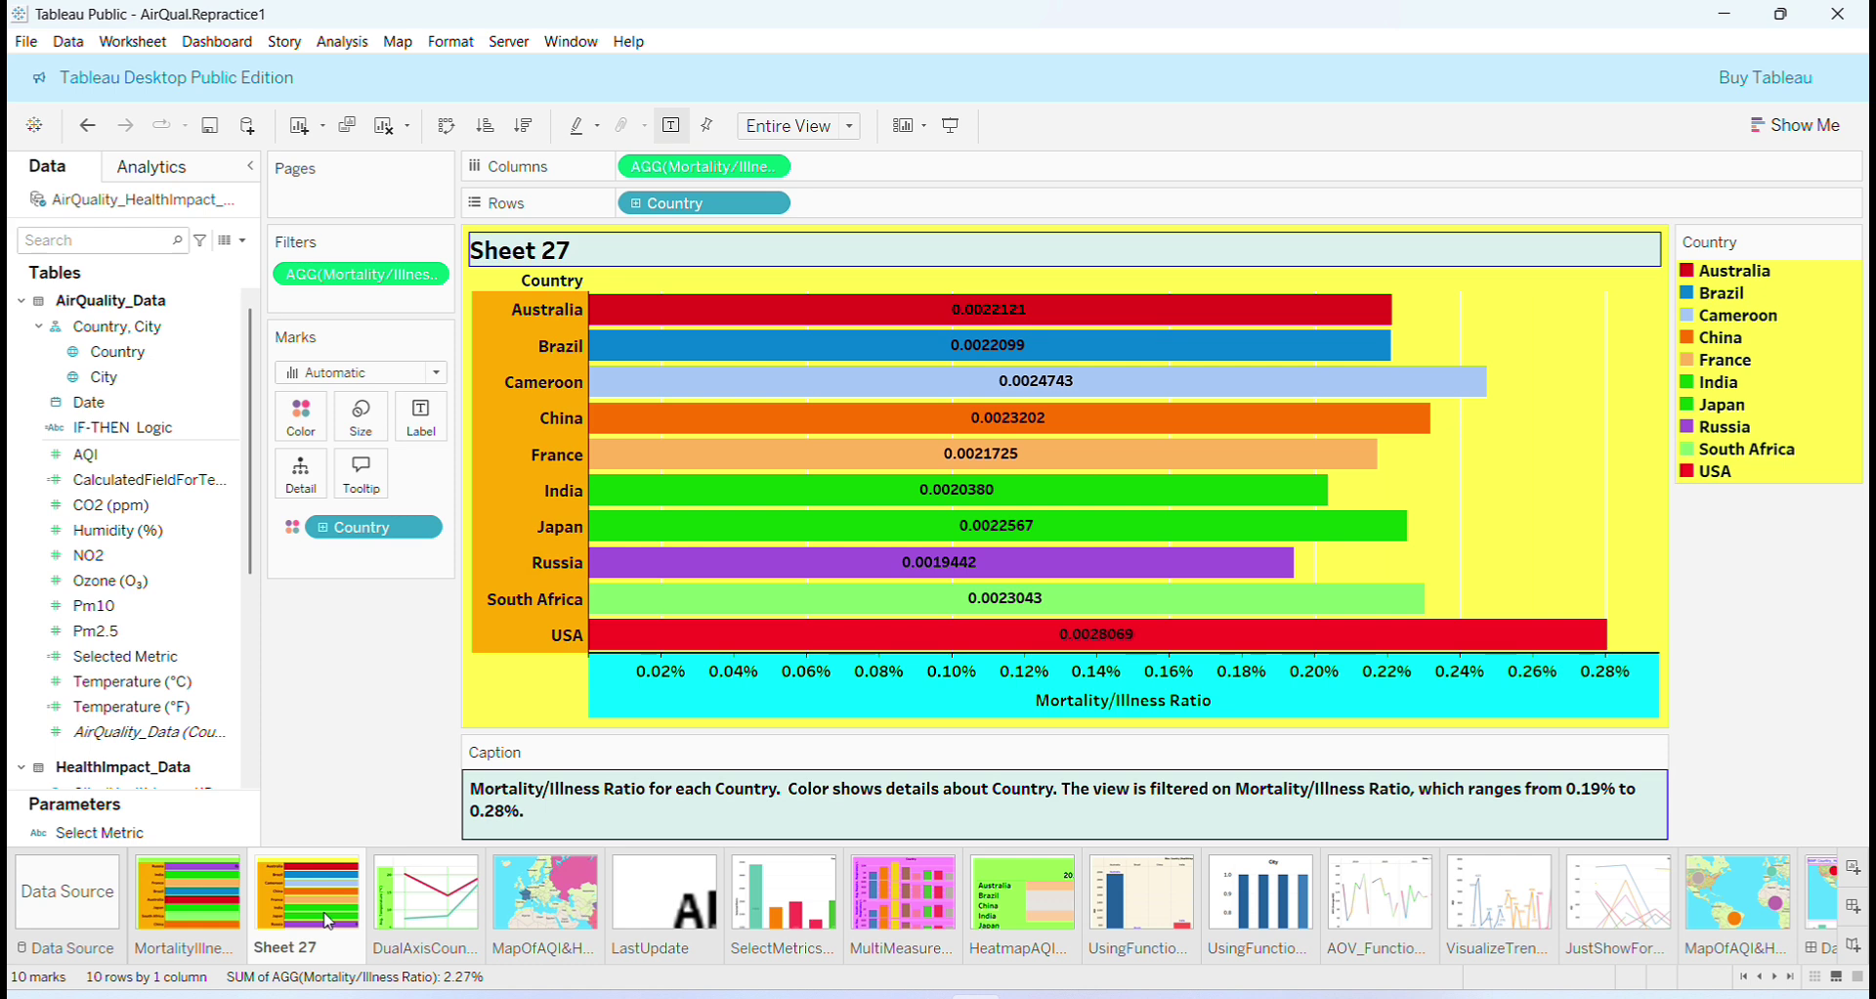
click(177, 916)
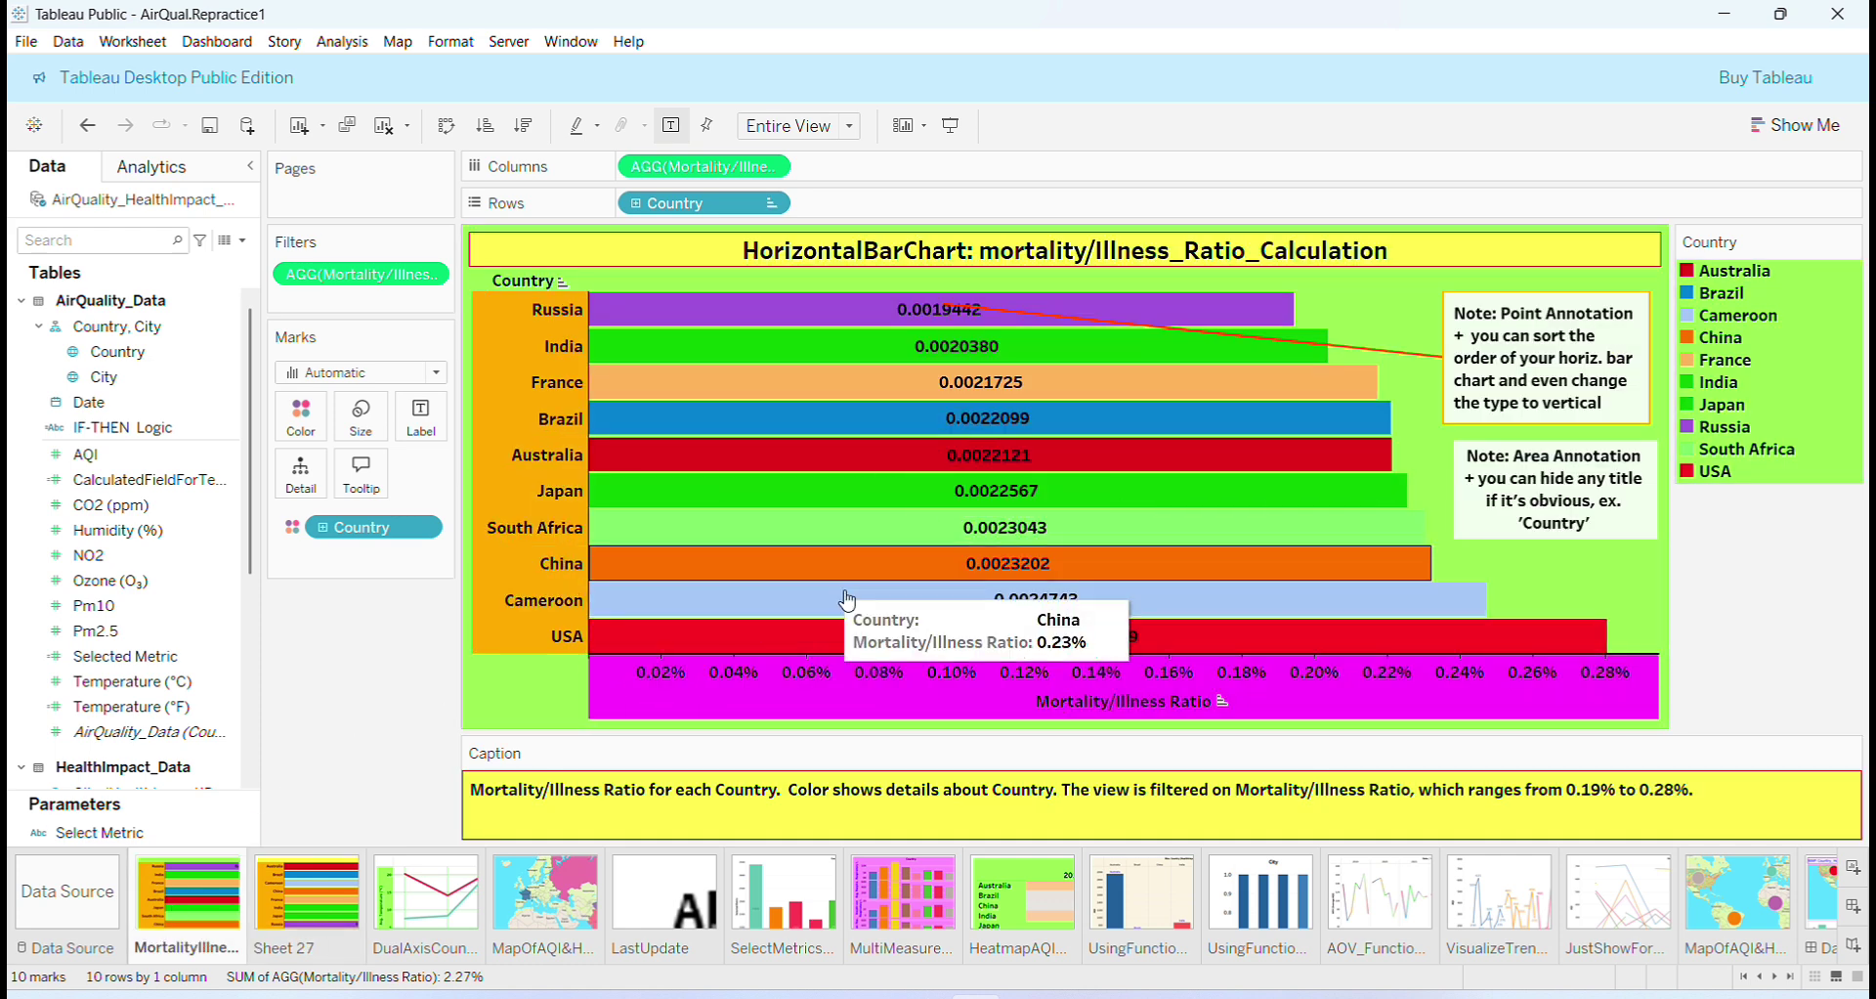
click(332, 907)
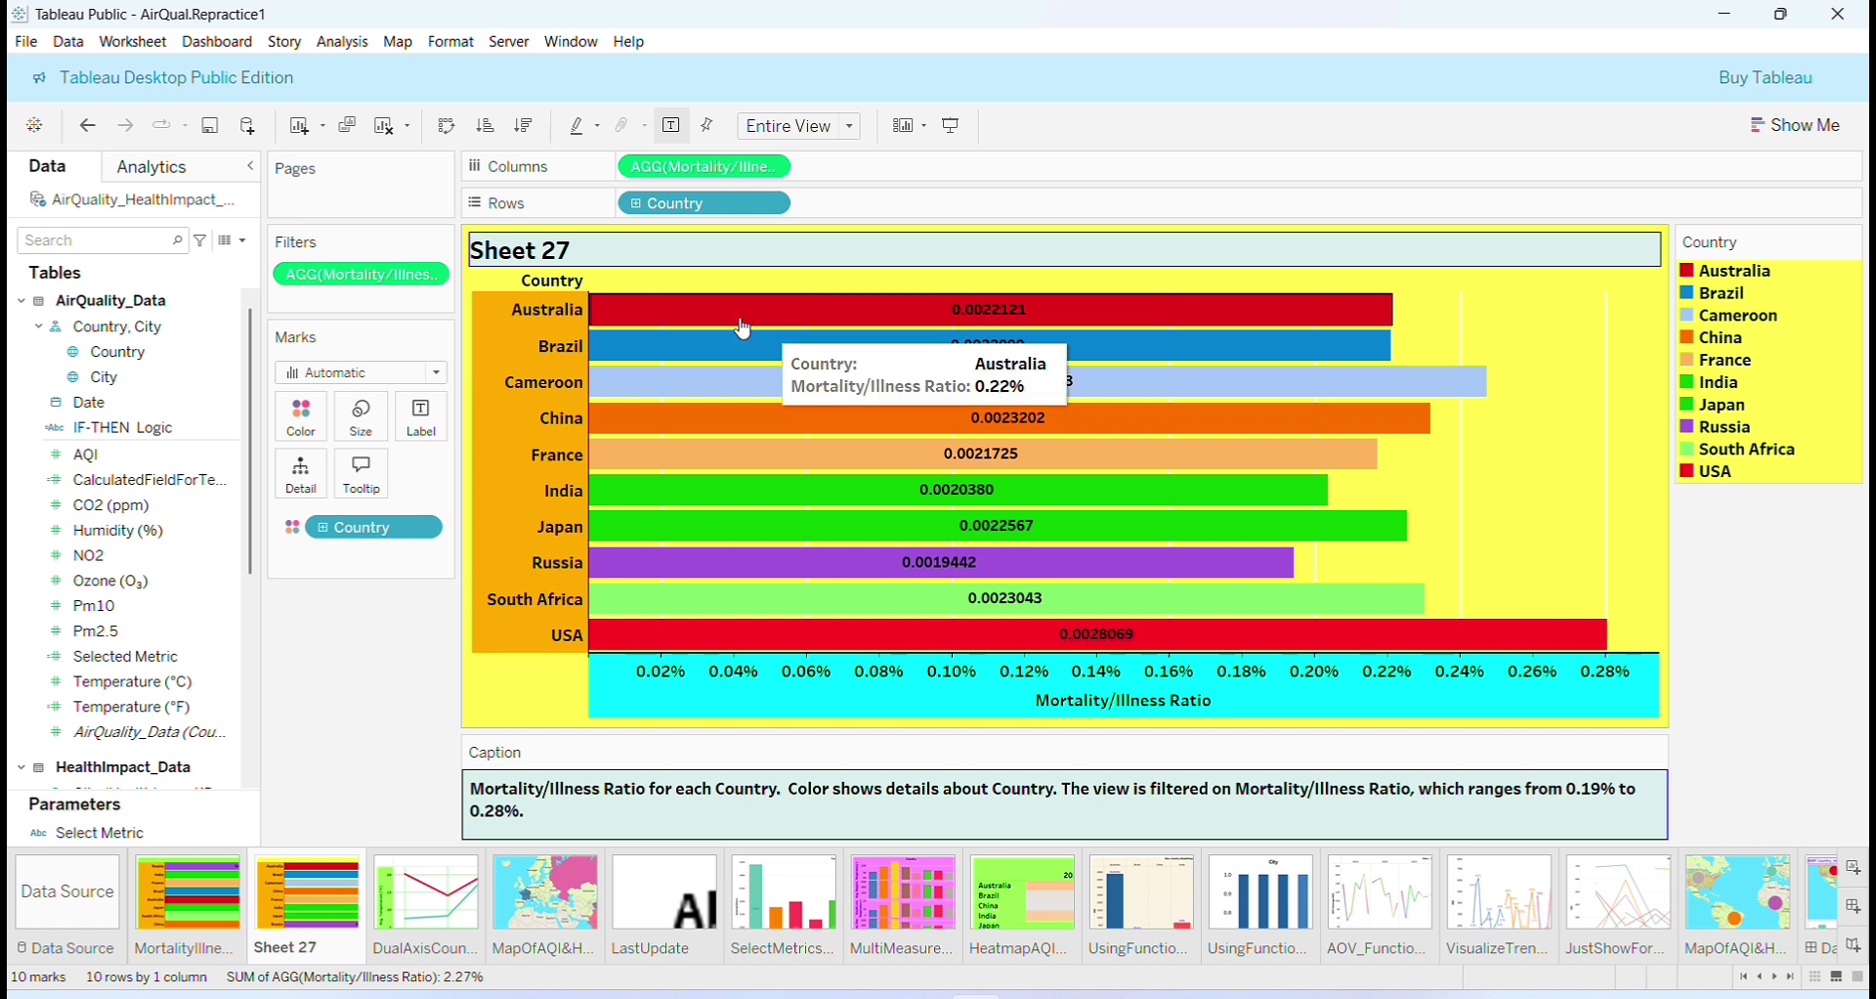
- Remove the grid lines from the bar chart by setting them to None
click(452, 41)
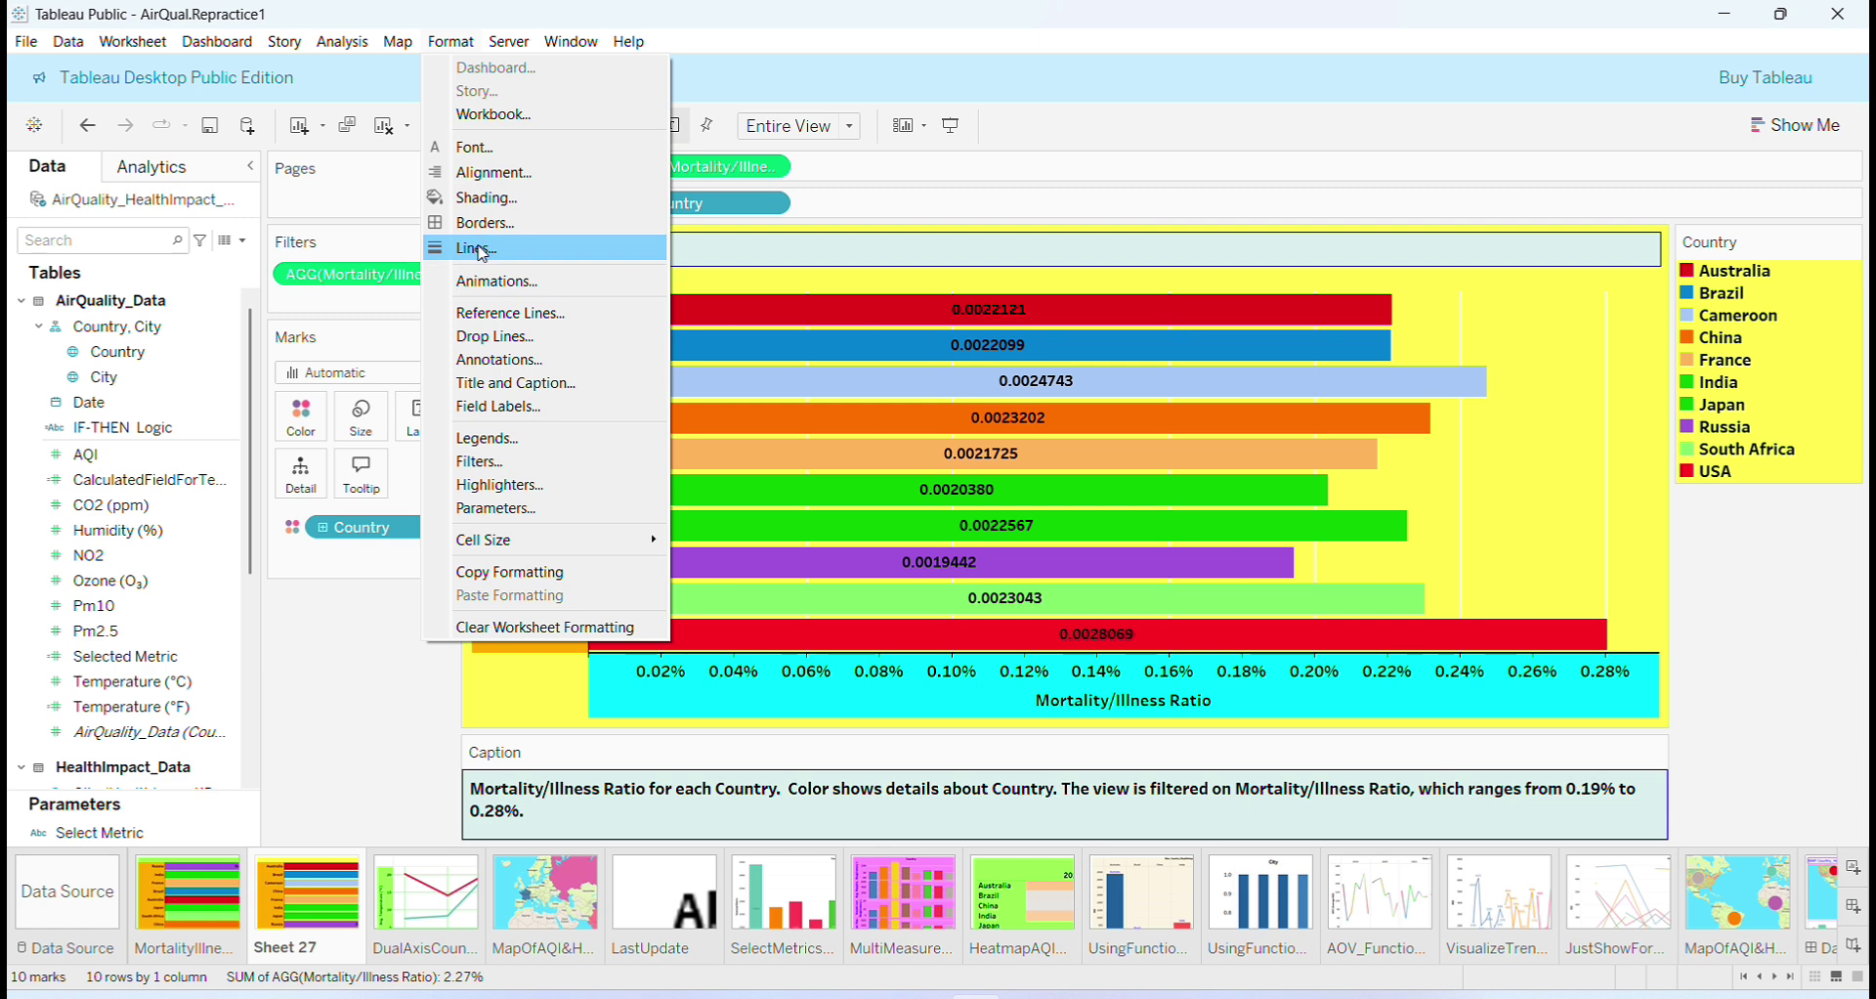
click(477, 249)
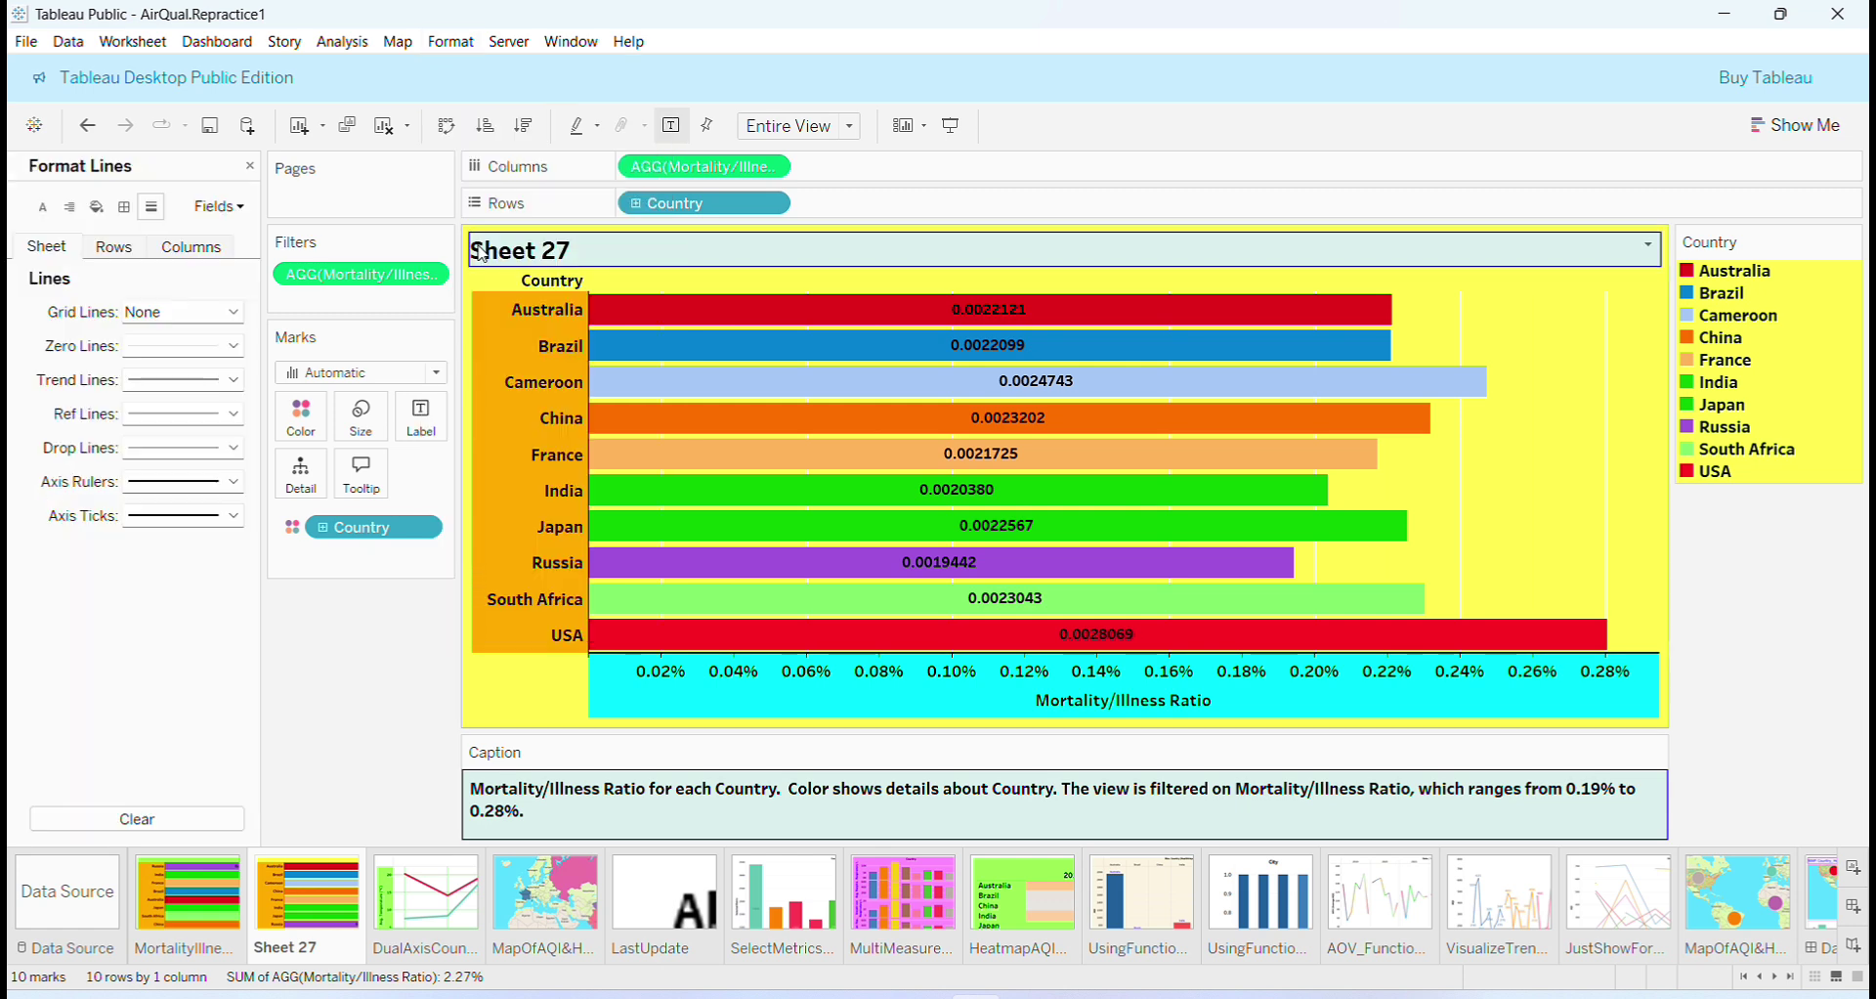
click(235, 315)
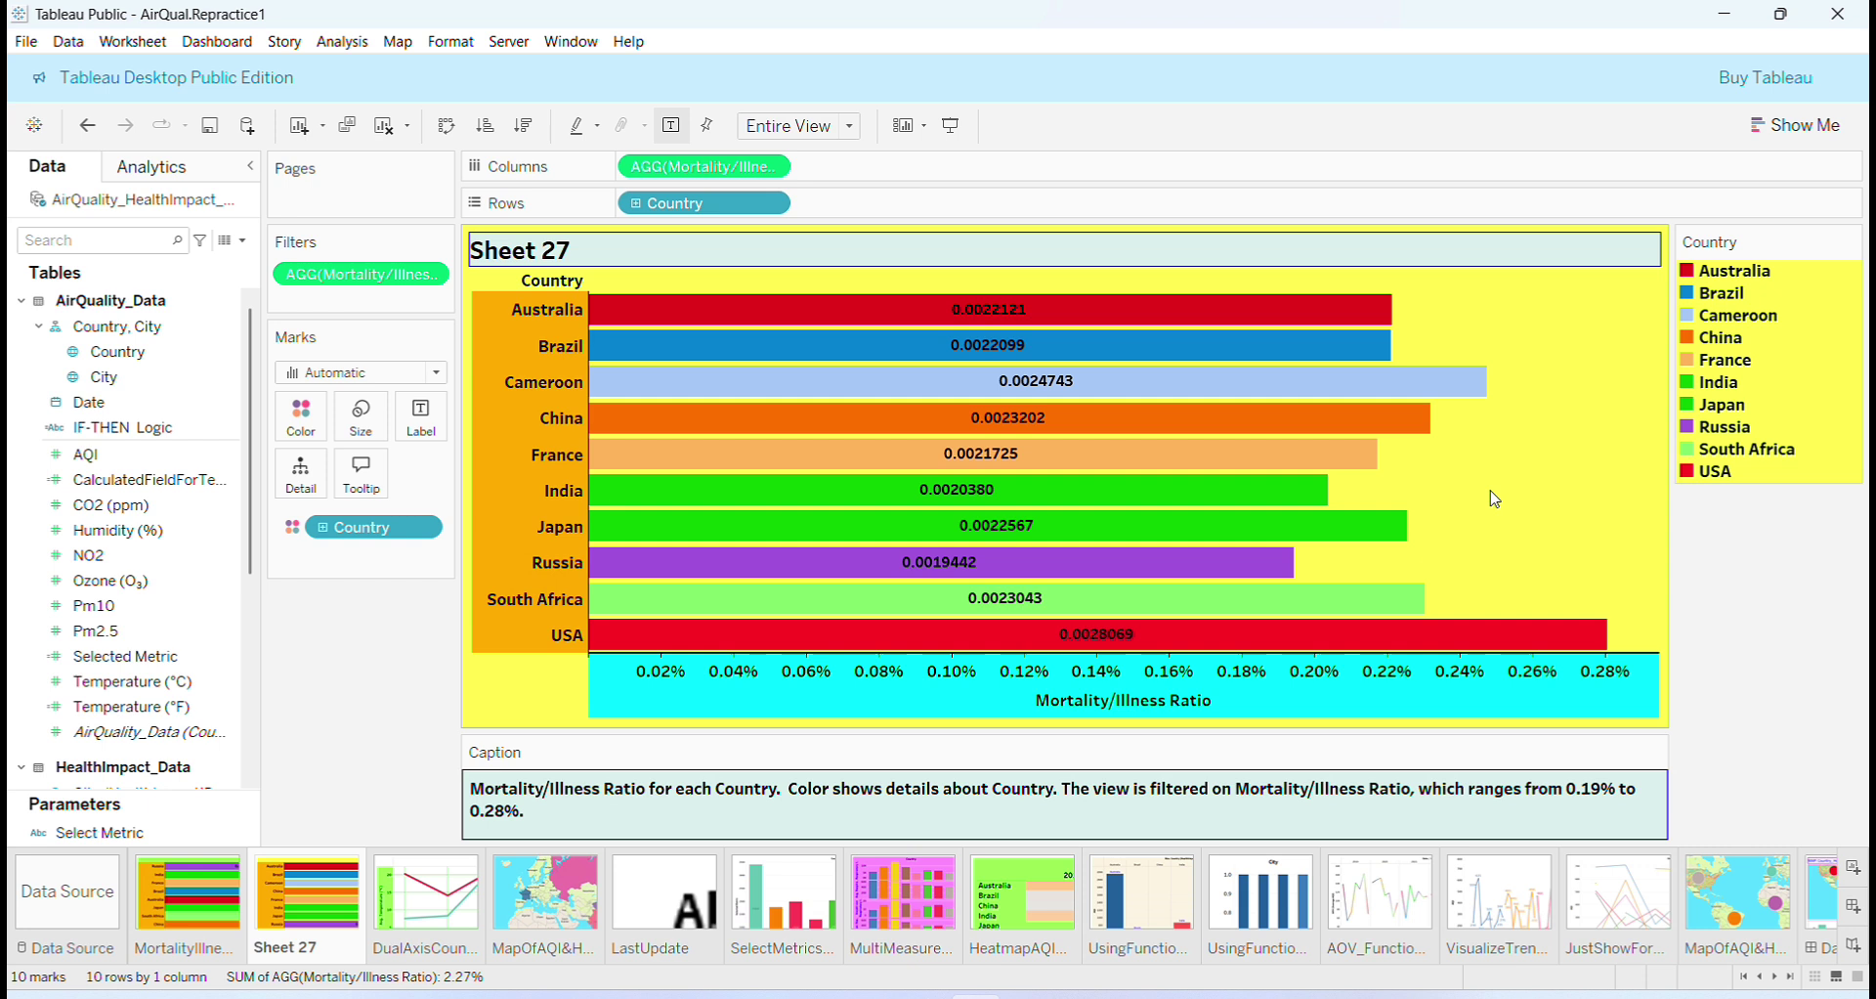
right_click(1493, 492)
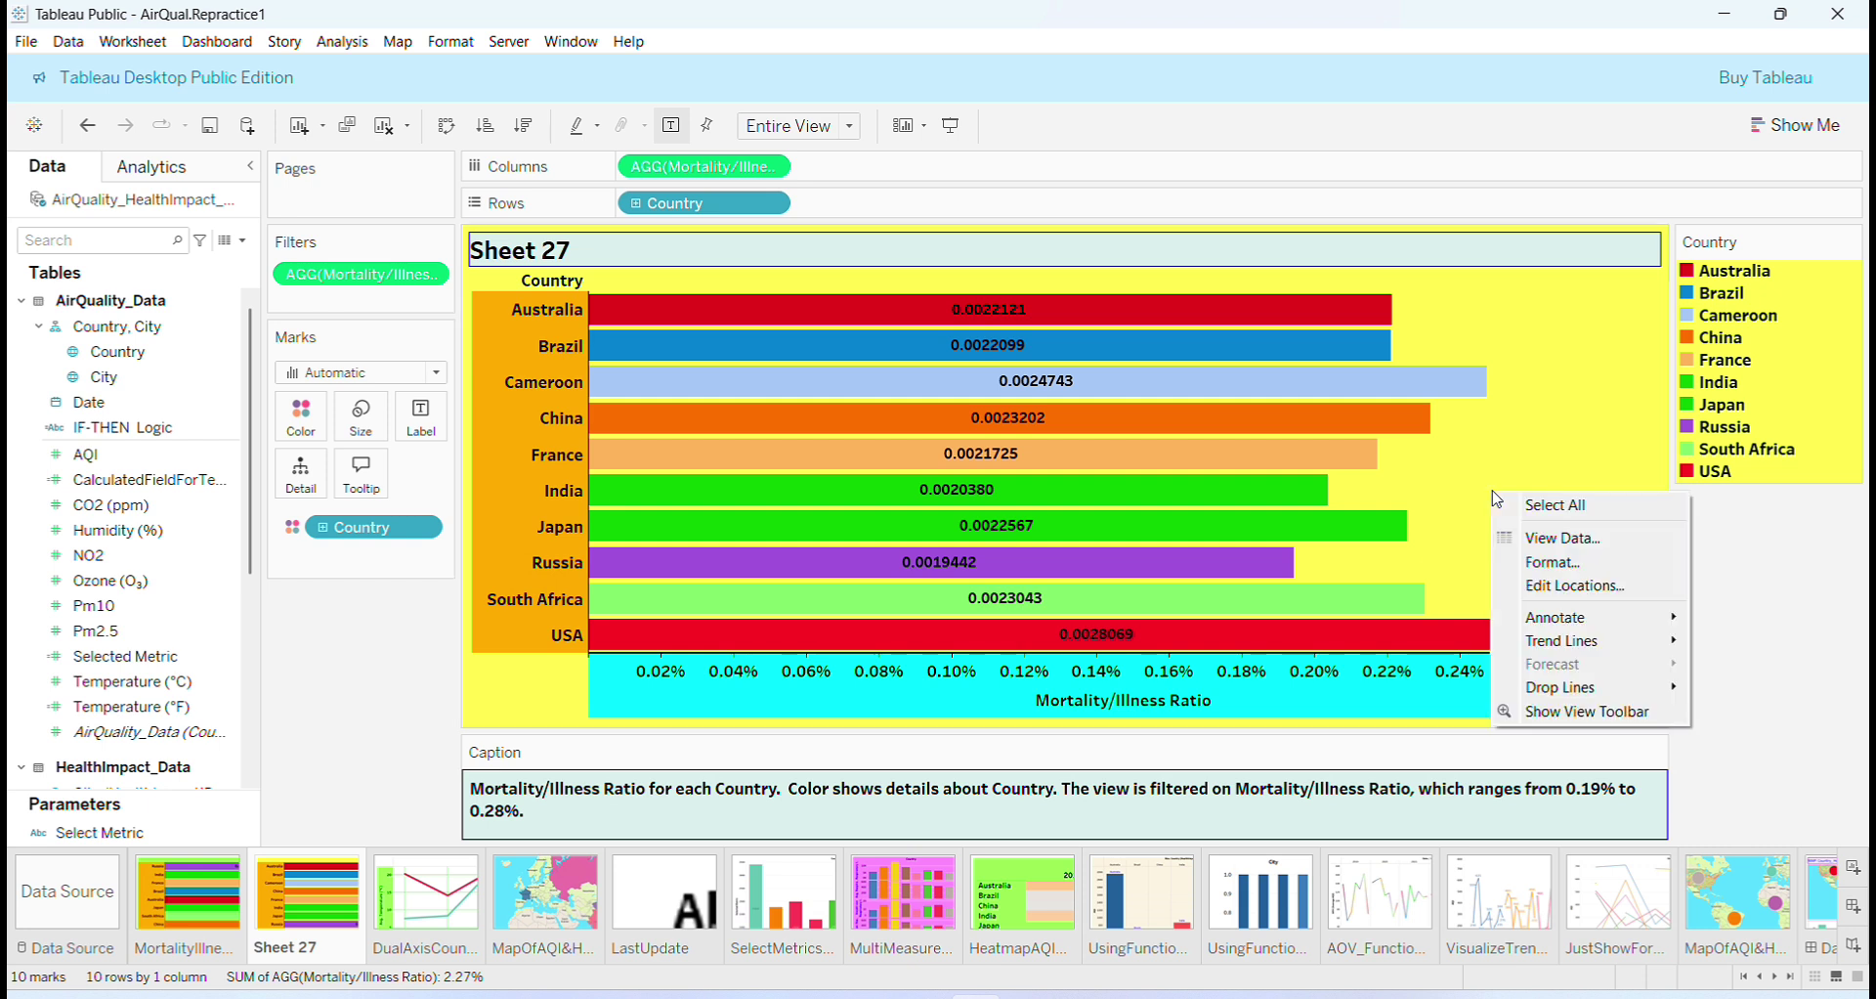
mouse_move(1548, 623)
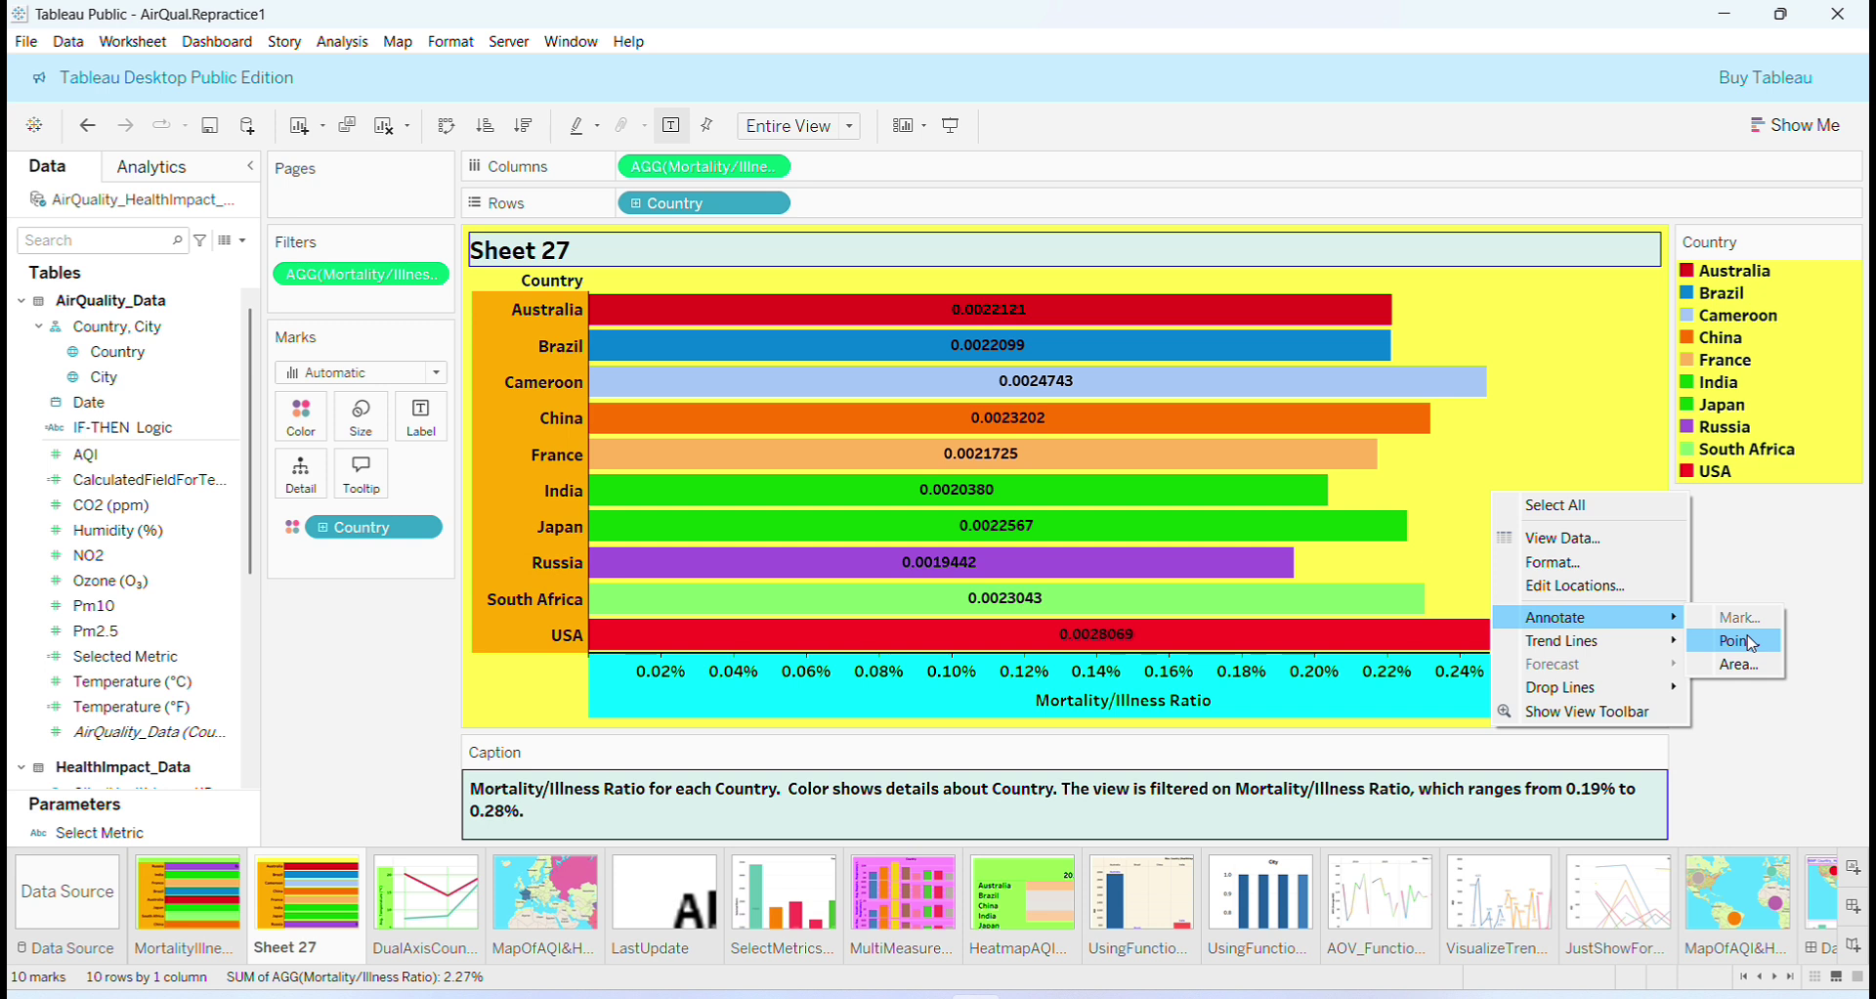
click(1747, 542)
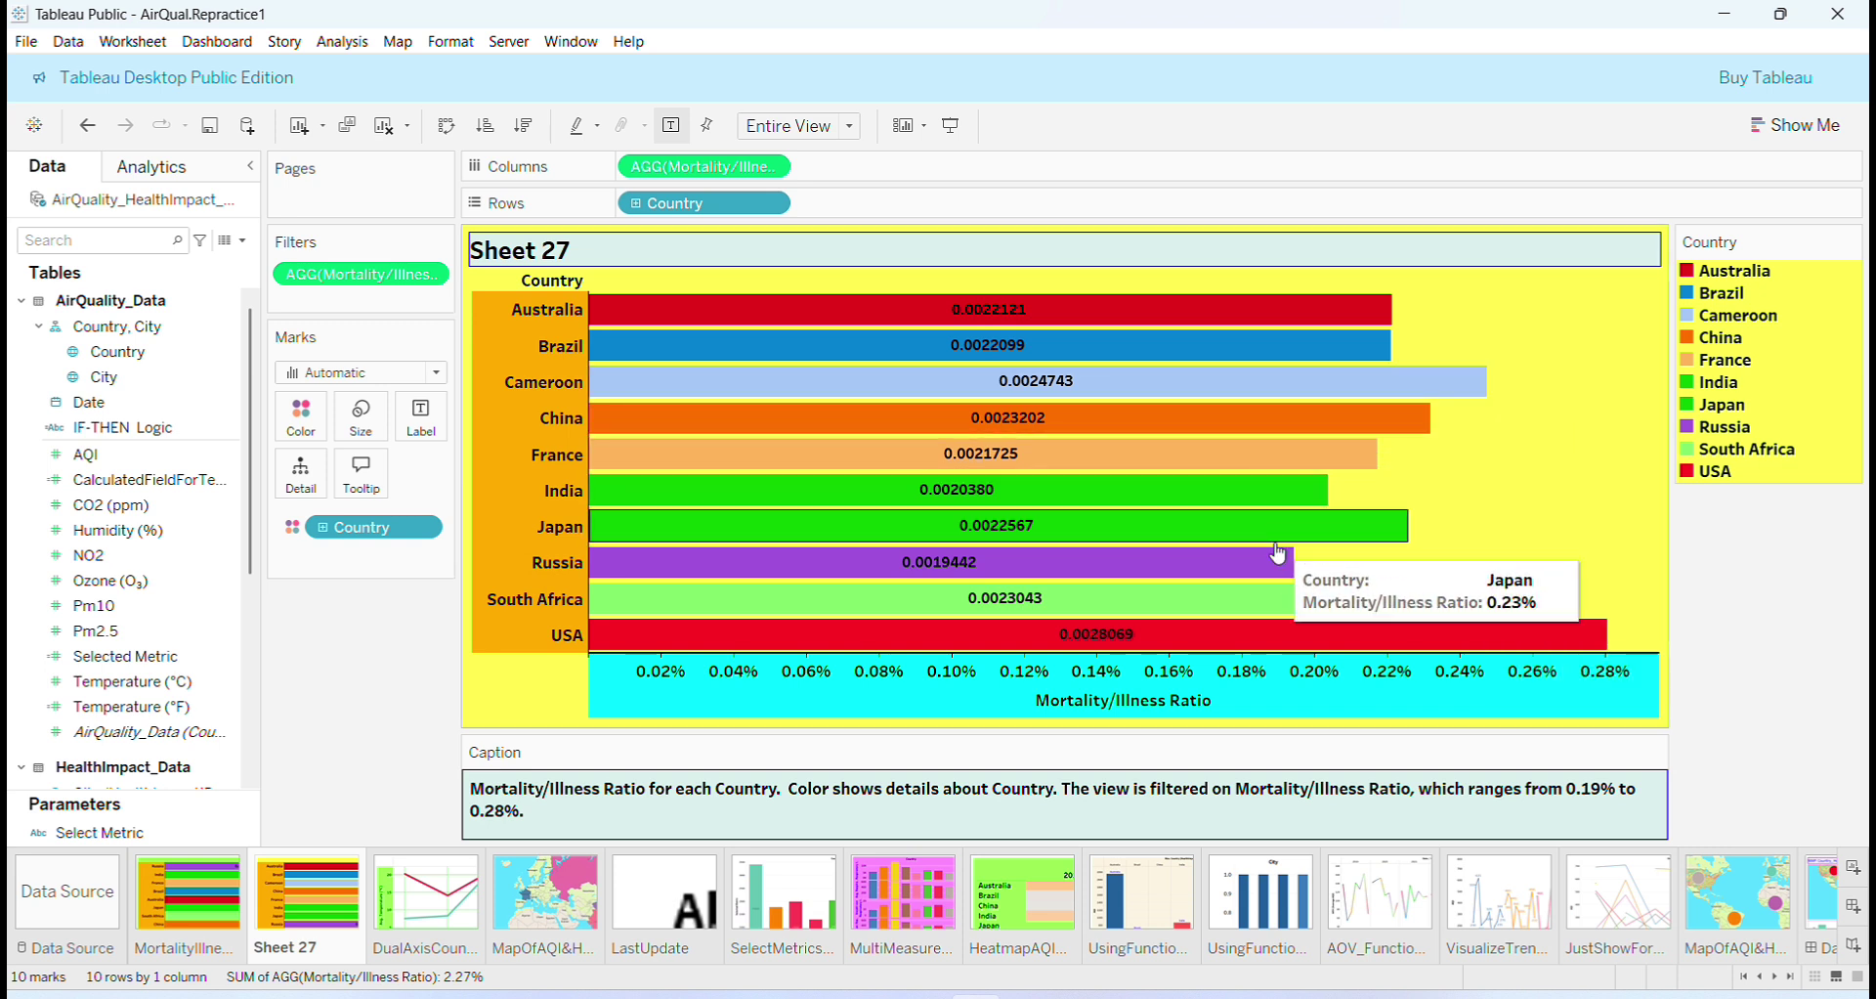
- Add a point annotation showing the Mortality/Illness Ratio to the USA bar
right_click(1363, 637)
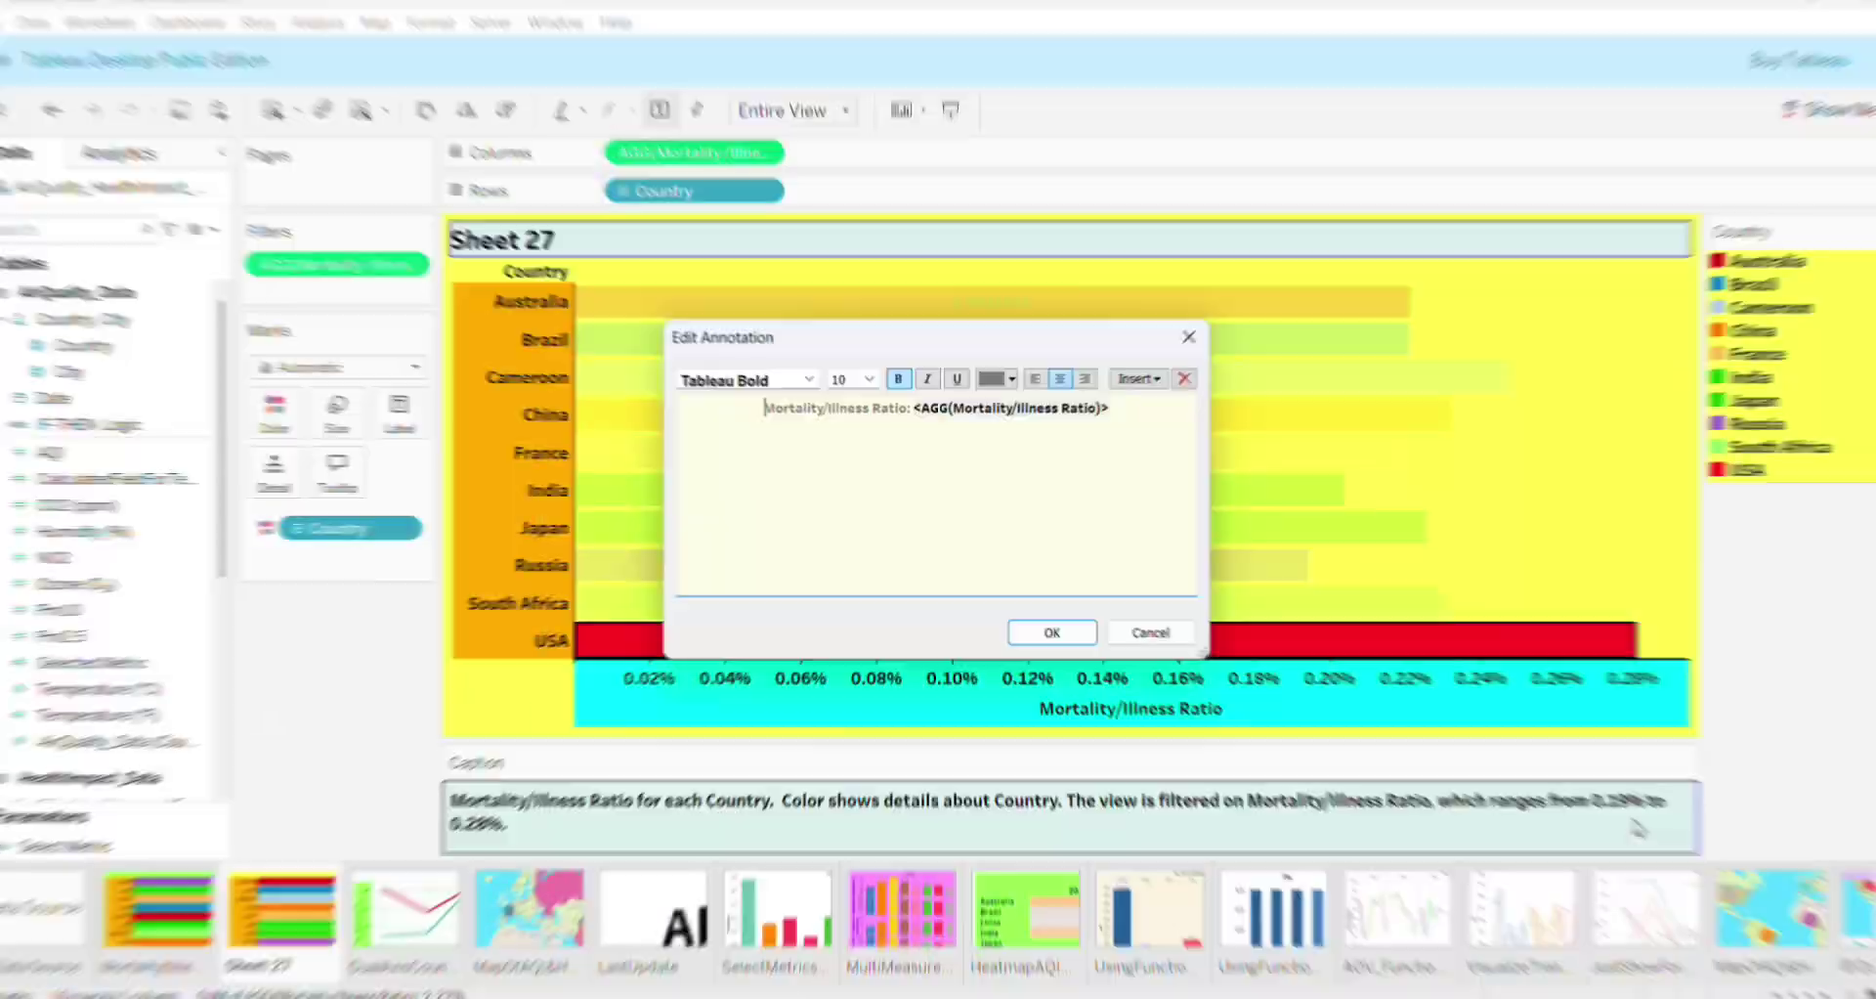
click(999, 379)
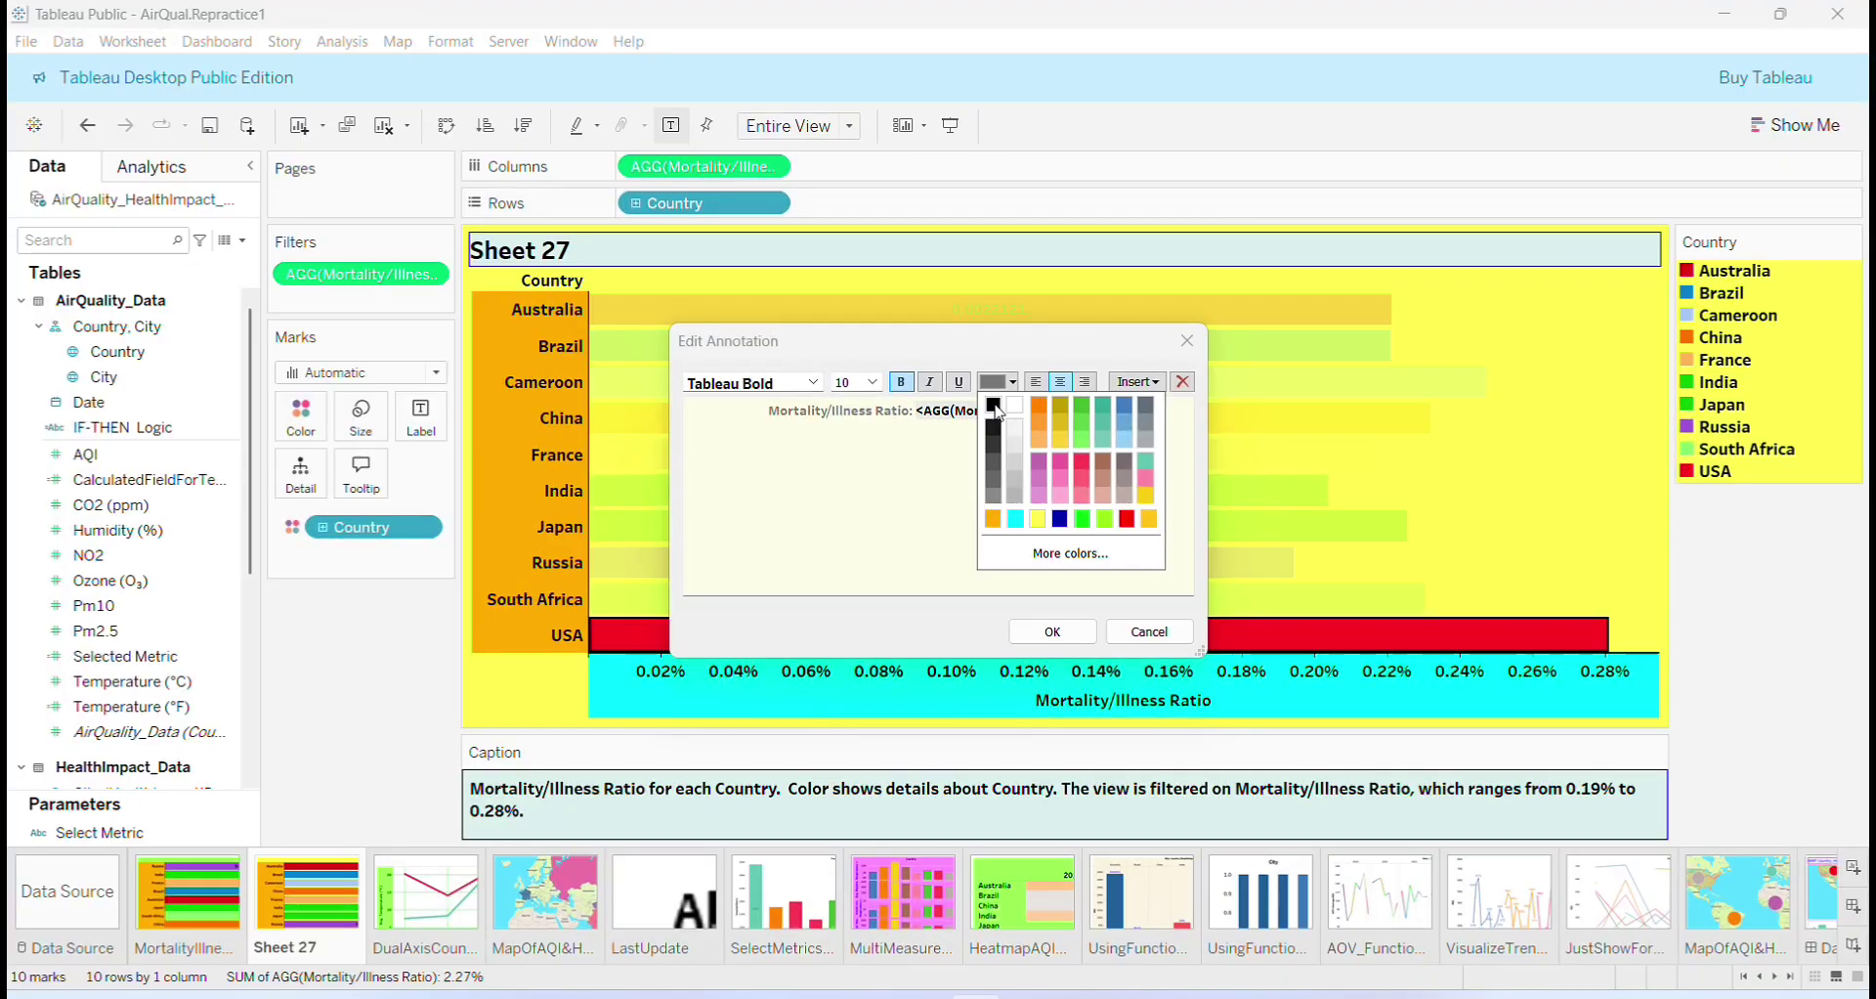
click(1060, 519)
click(1061, 633)
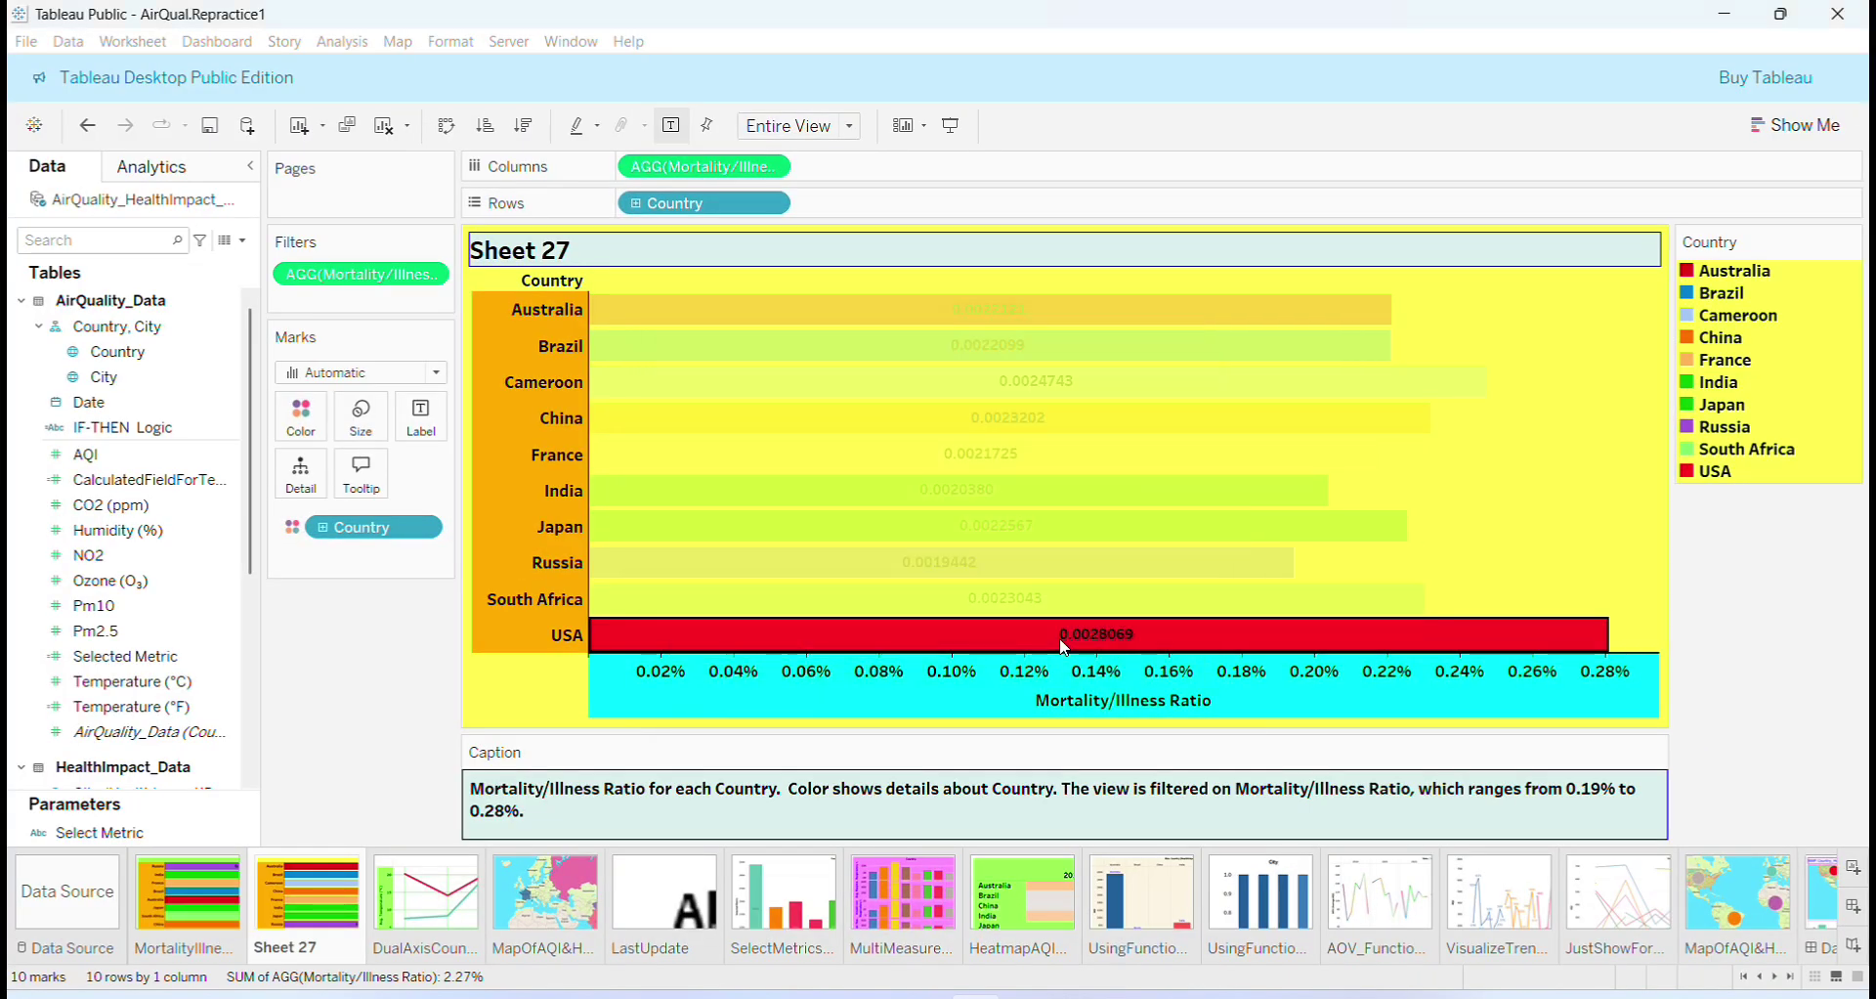
click(1718, 606)
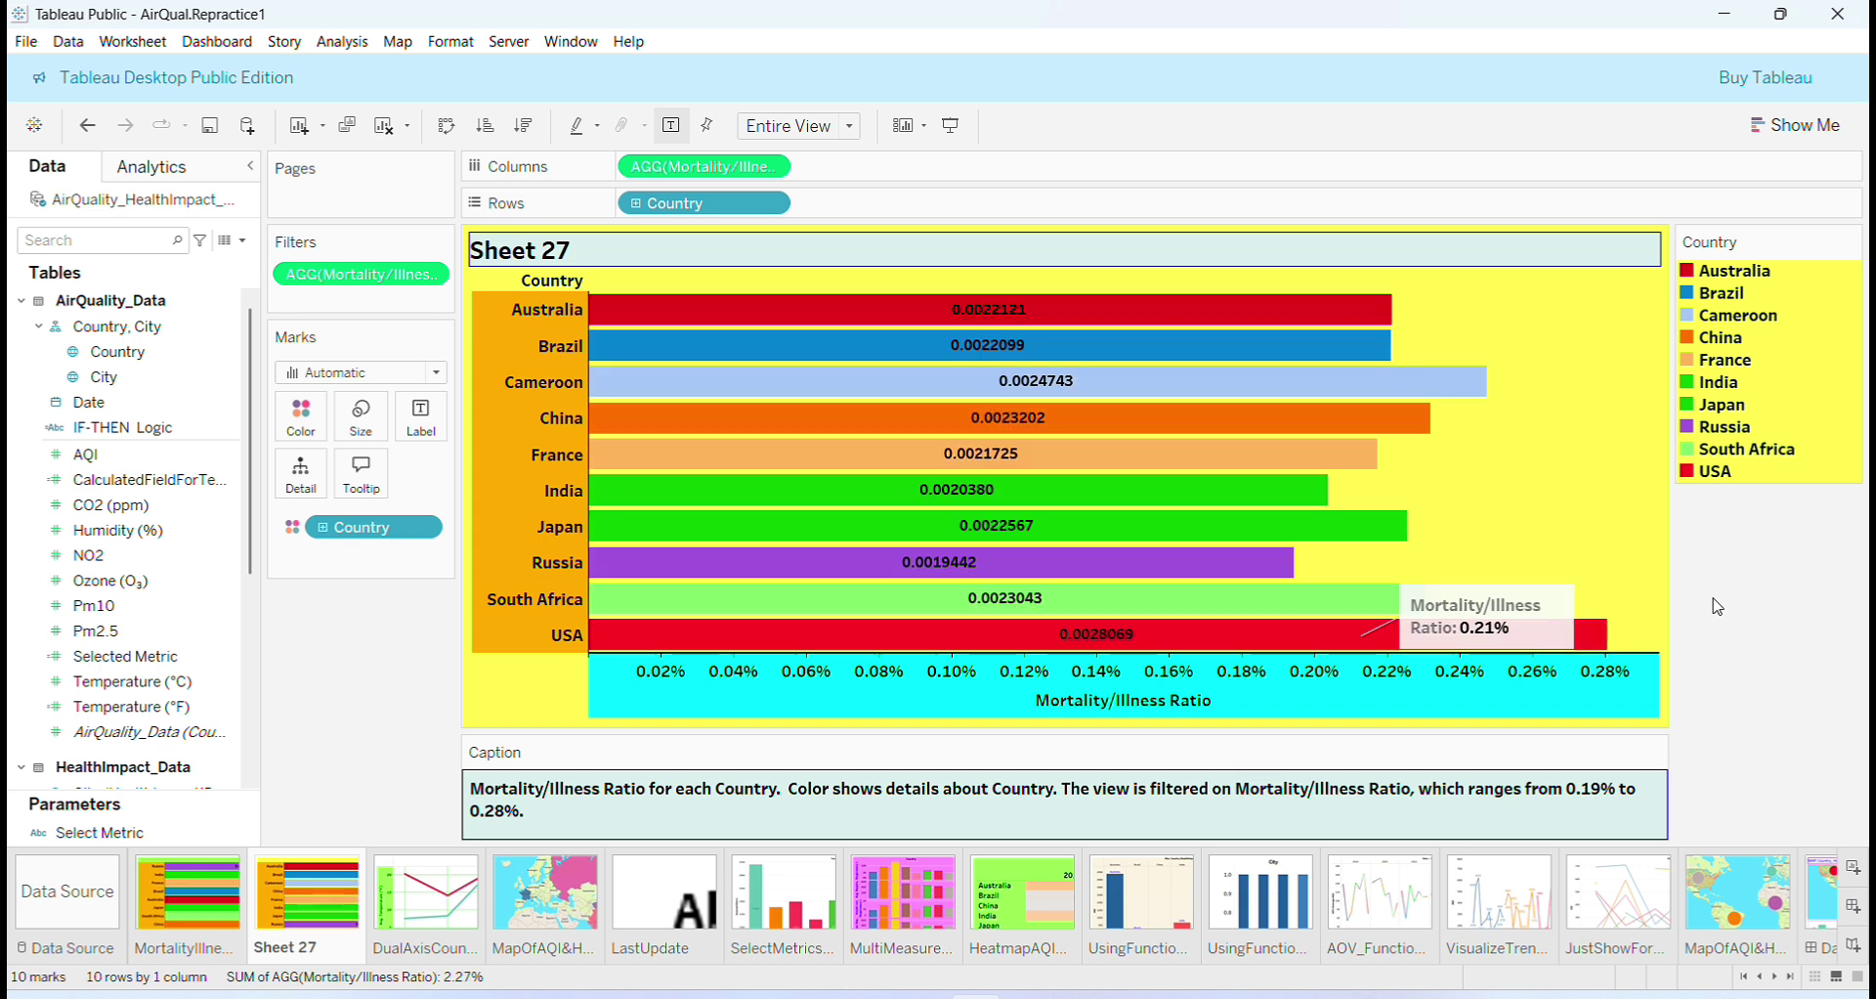
- Move the point annotation to the empty area beside the France bar, and color its box border and leader line dark blue
click(1519, 611)
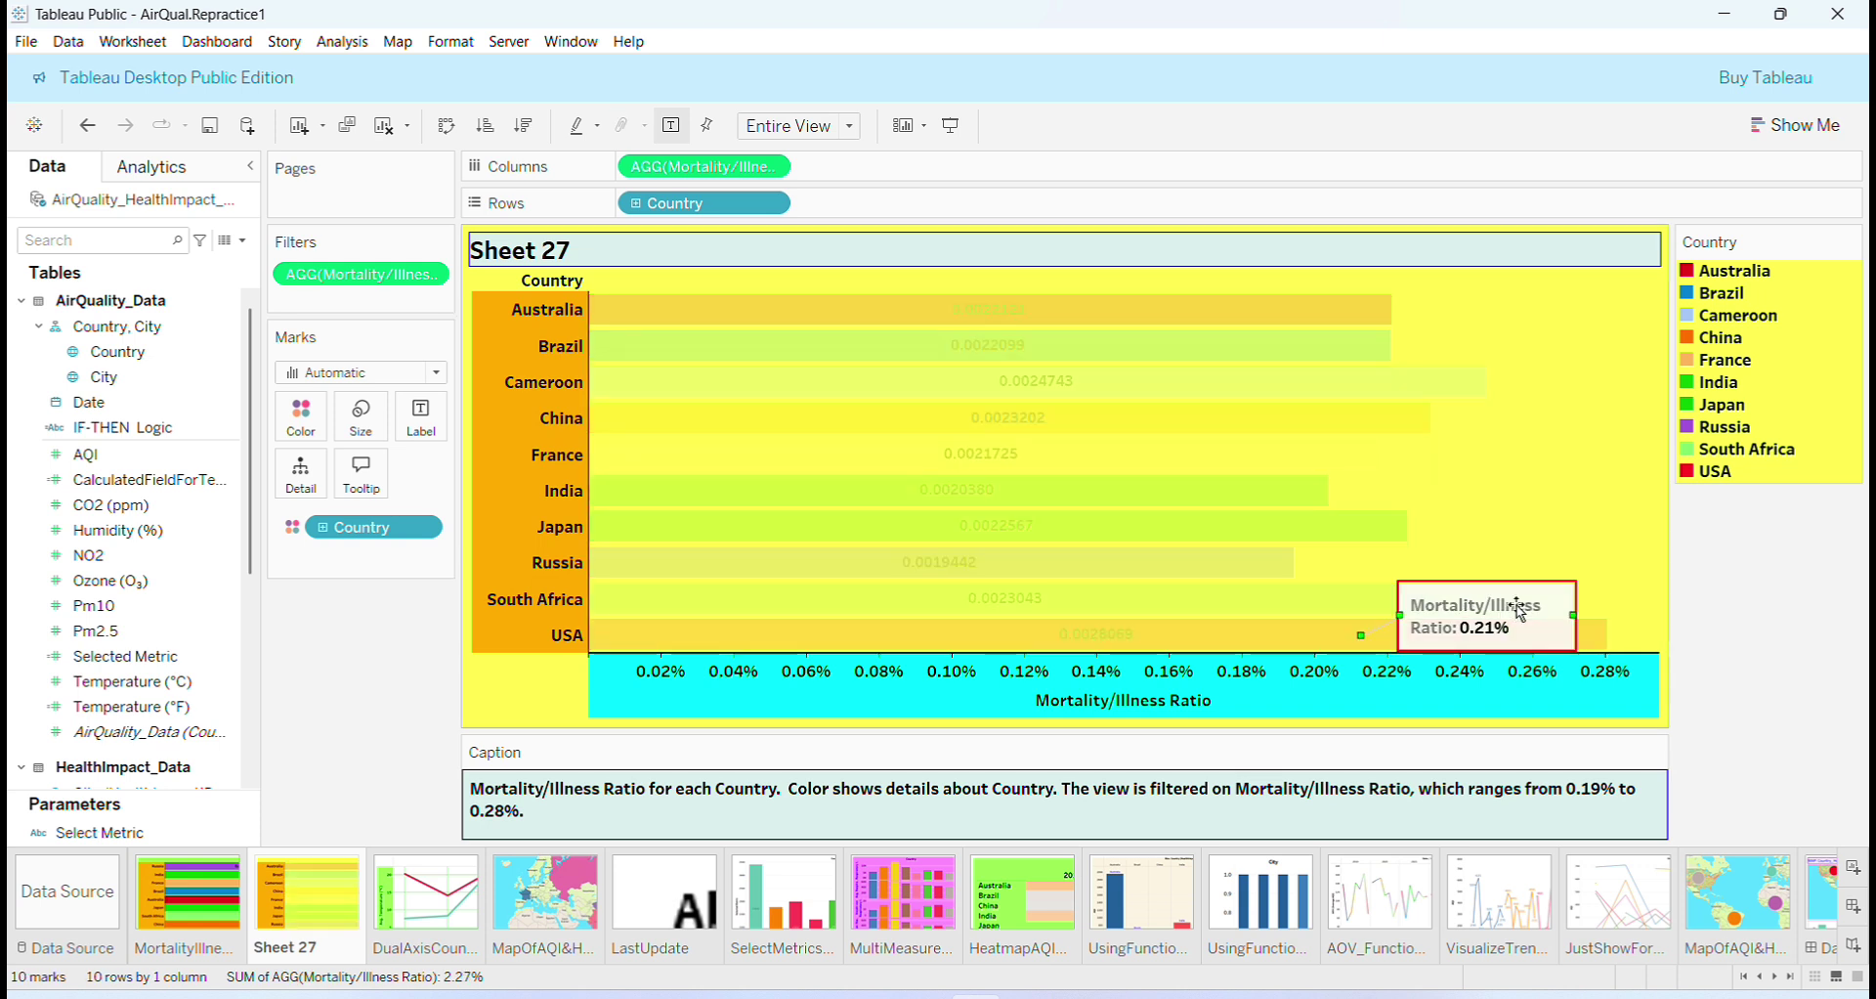
mouse_move(1519, 611)
mouse_down()
mouse_move(1563, 427)
mouse_move(1592, 453)
mouse_up()
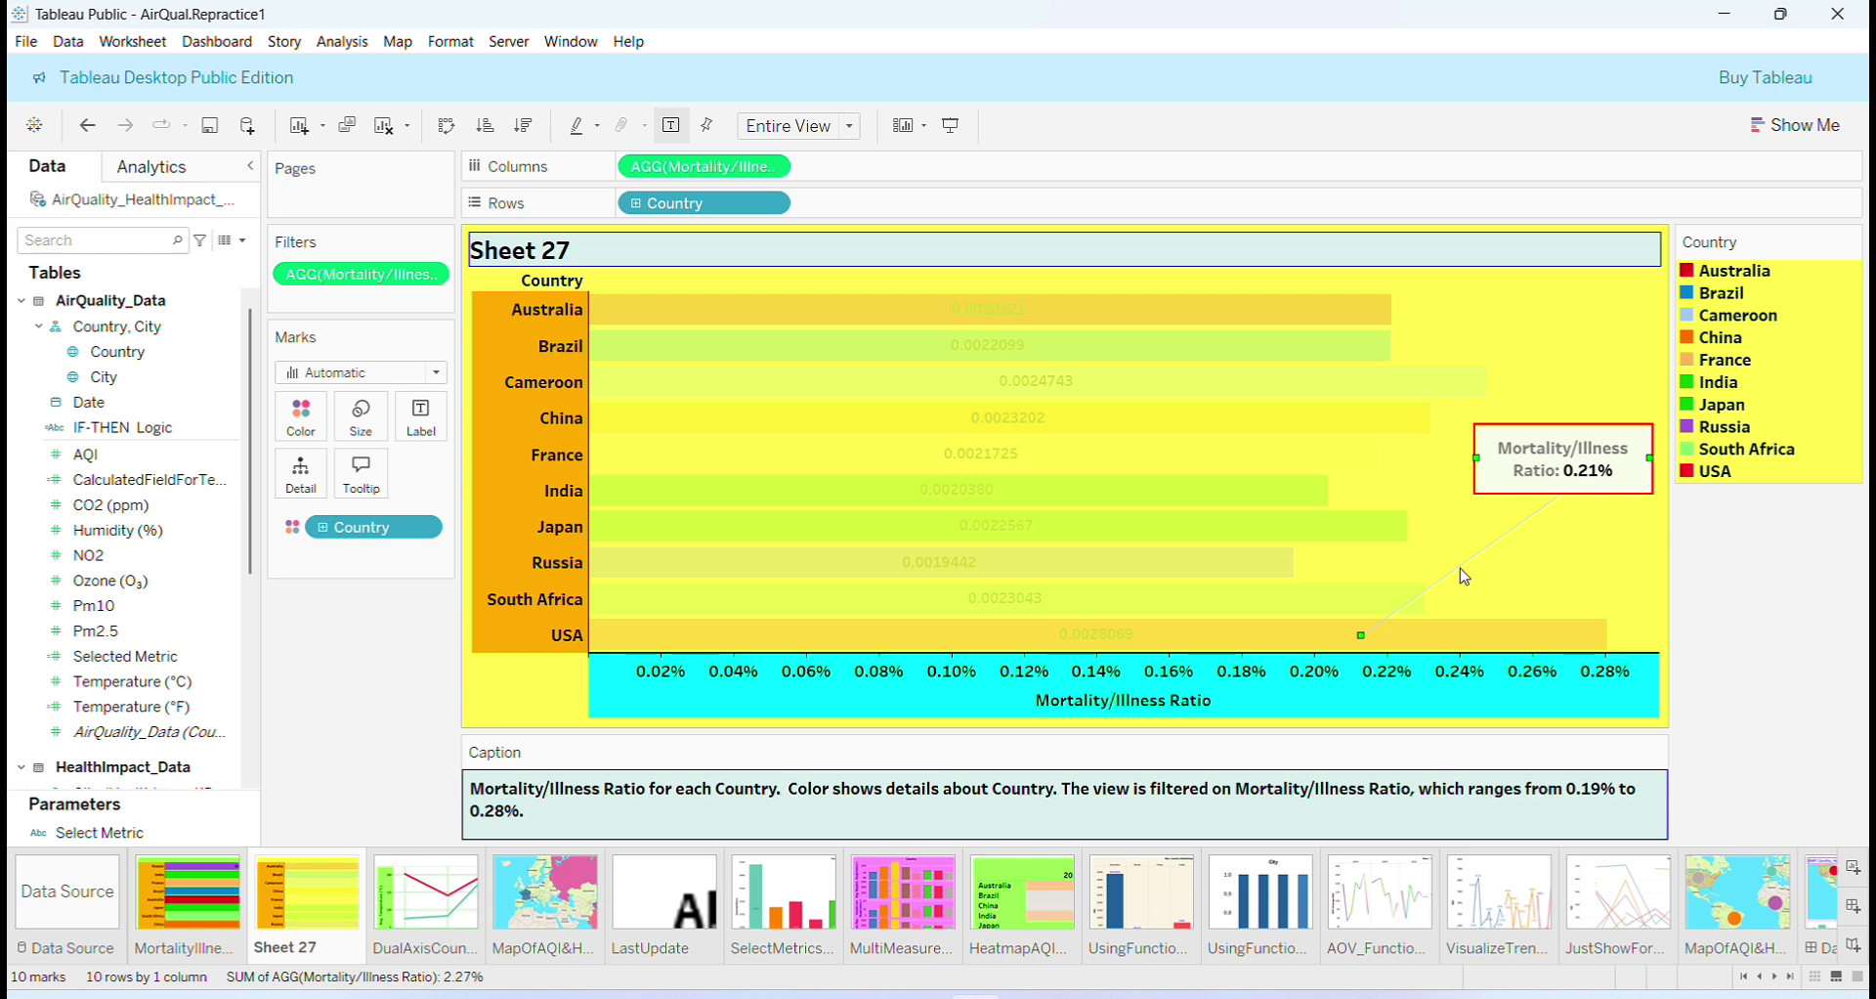
click(1547, 542)
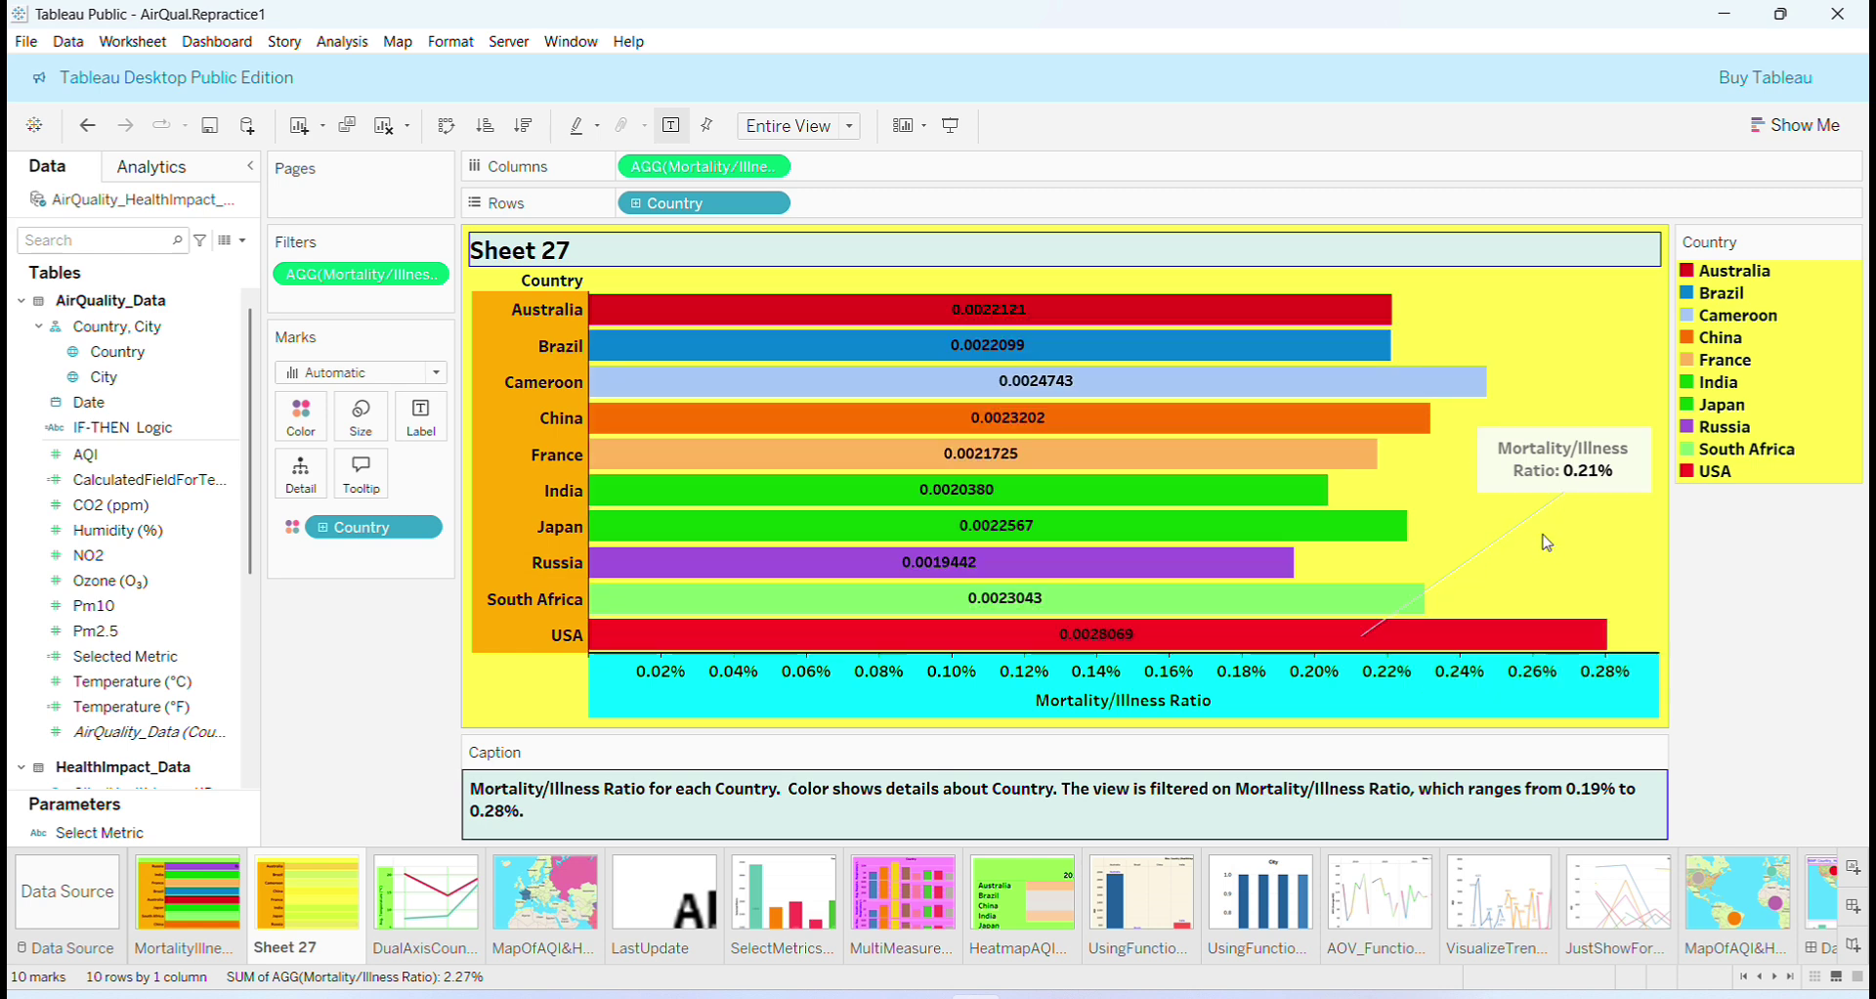
click(1561, 477)
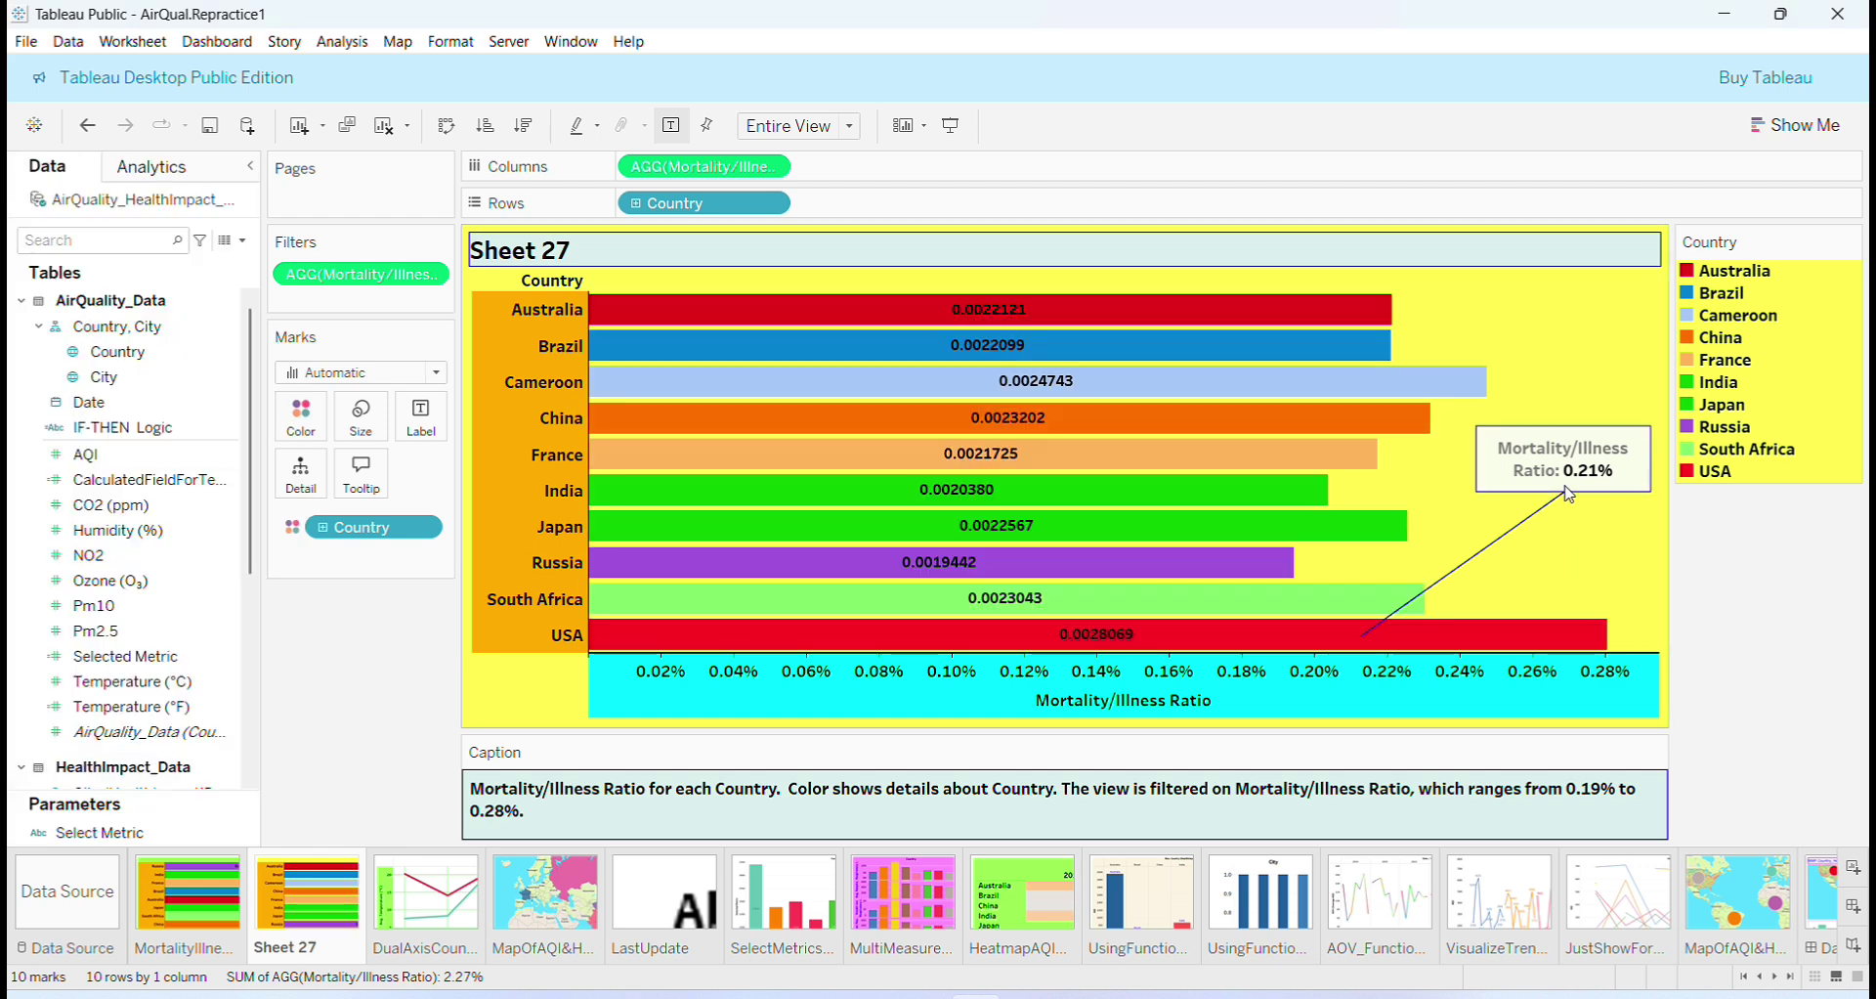
- Add an area annotation reading "Area Annotation" in the empty area beside the Australia and Brazil bars, with a dark box border
right_click(1554, 337)
mouse_move(1607, 467)
click(1798, 505)
text(Area Annotation)
key(ctrl+a)
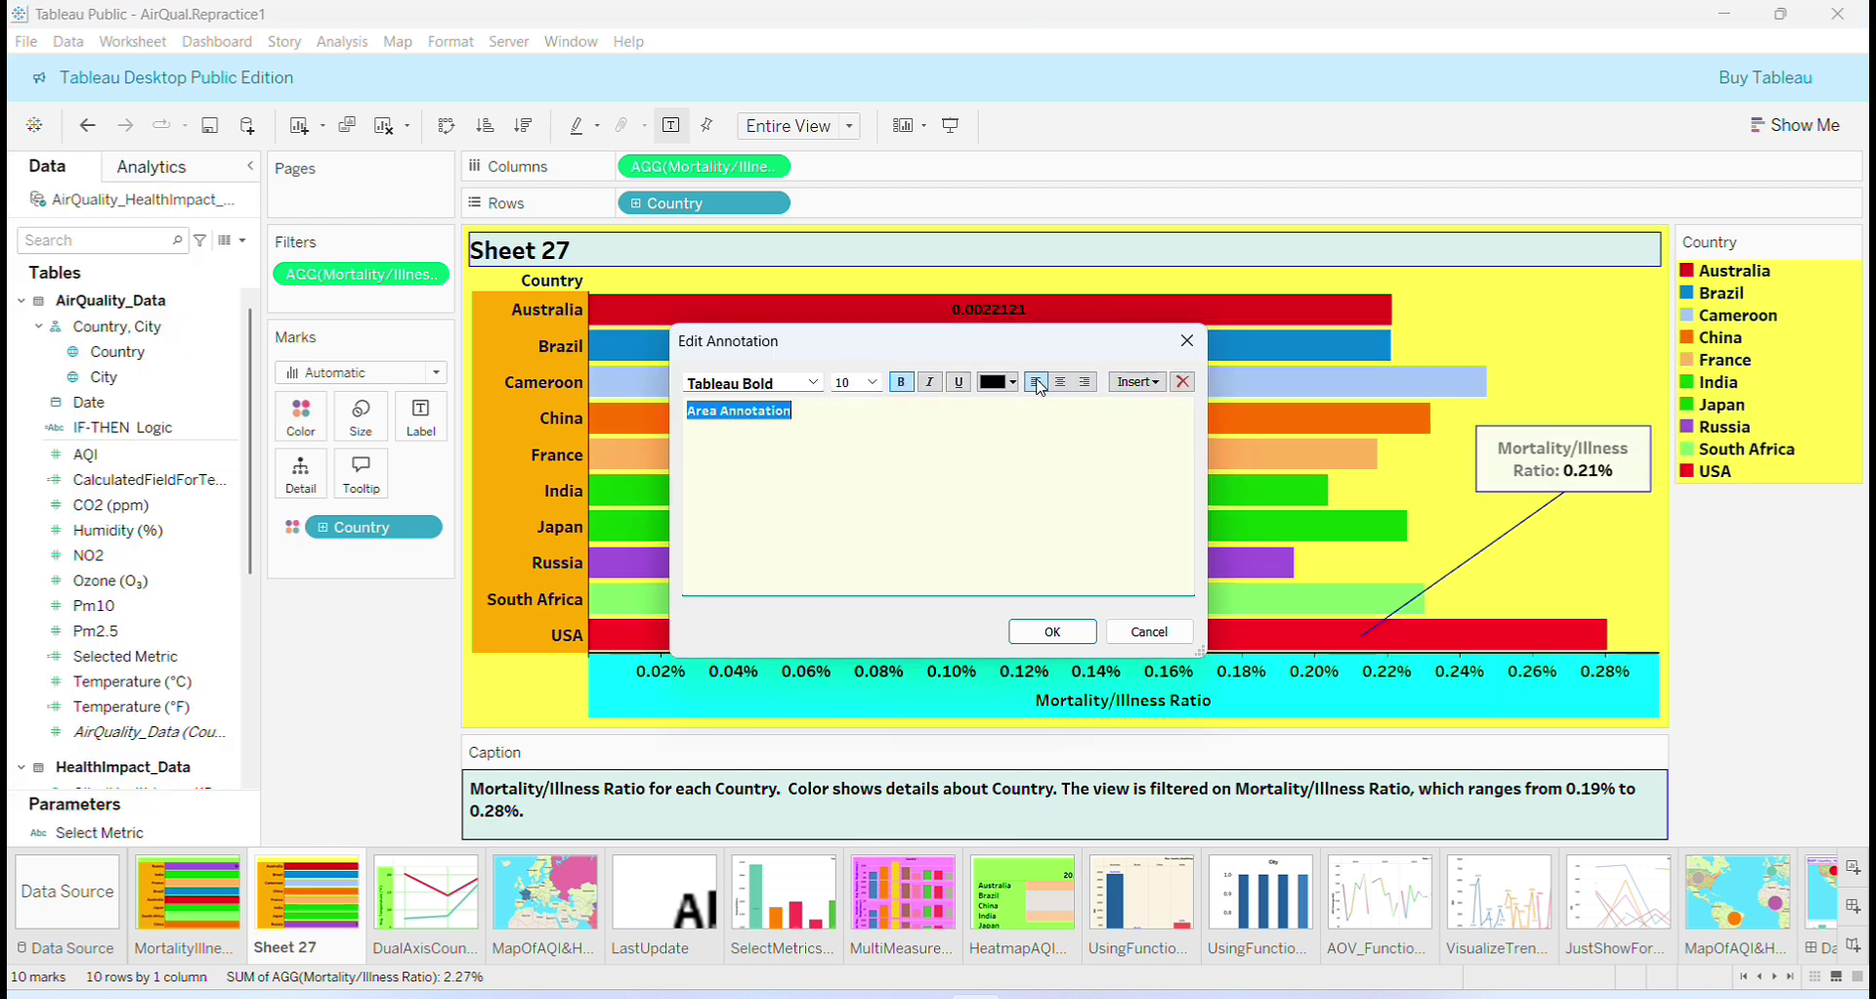
click(1059, 630)
drag(1593, 337, 1618, 350)
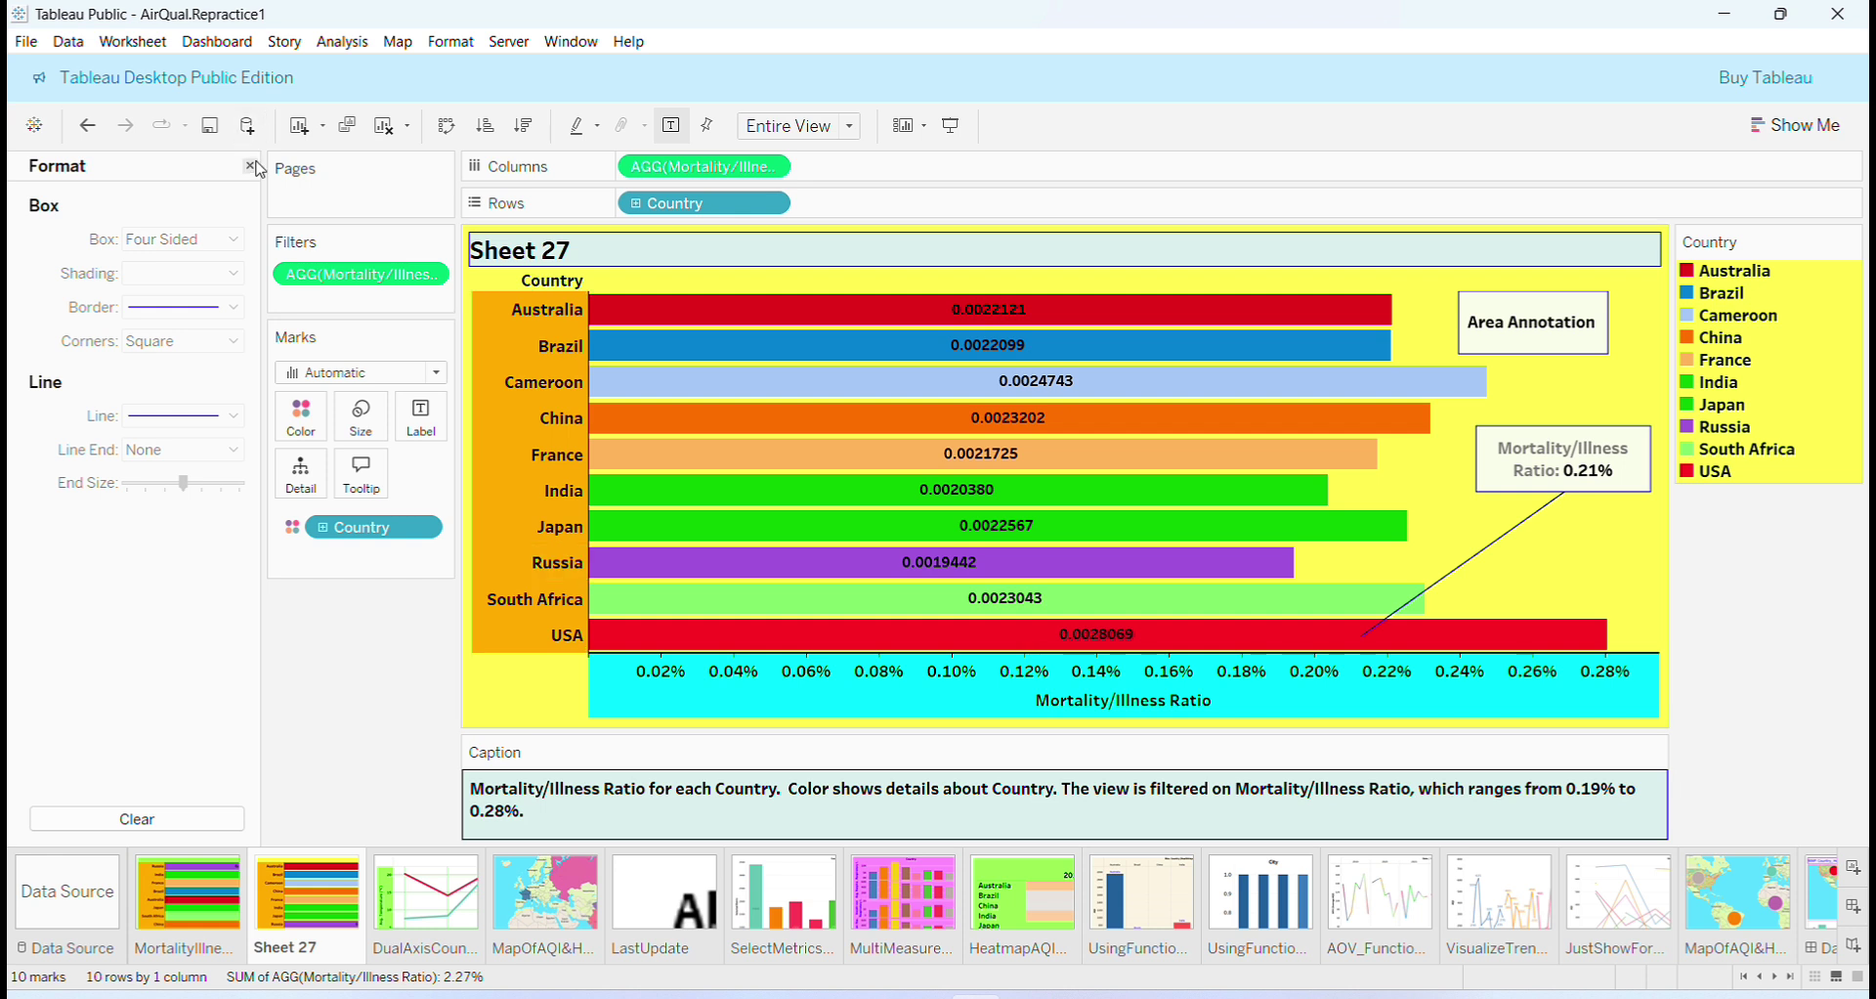
click(251, 168)
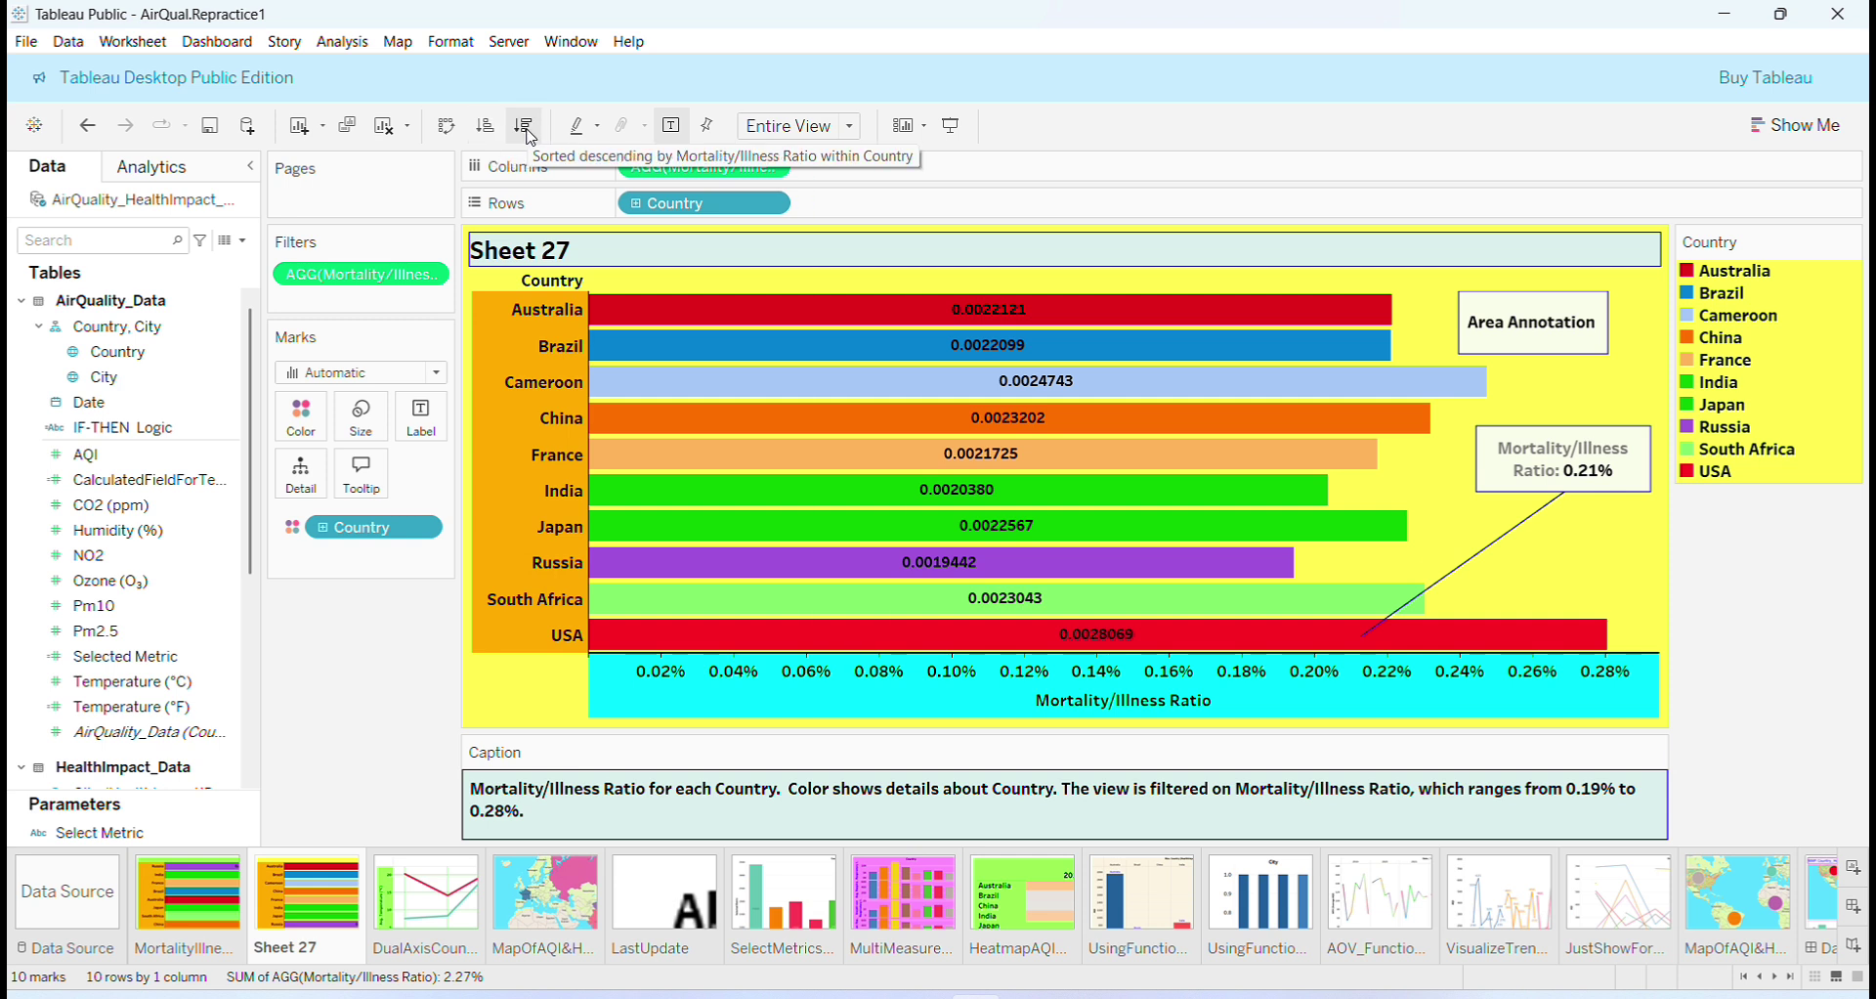
- Sort the countries by Mortality/Illness Ratio in ascending and finally descending order, and swap the chart to vertical bars and back to horizontal
click(489, 132)
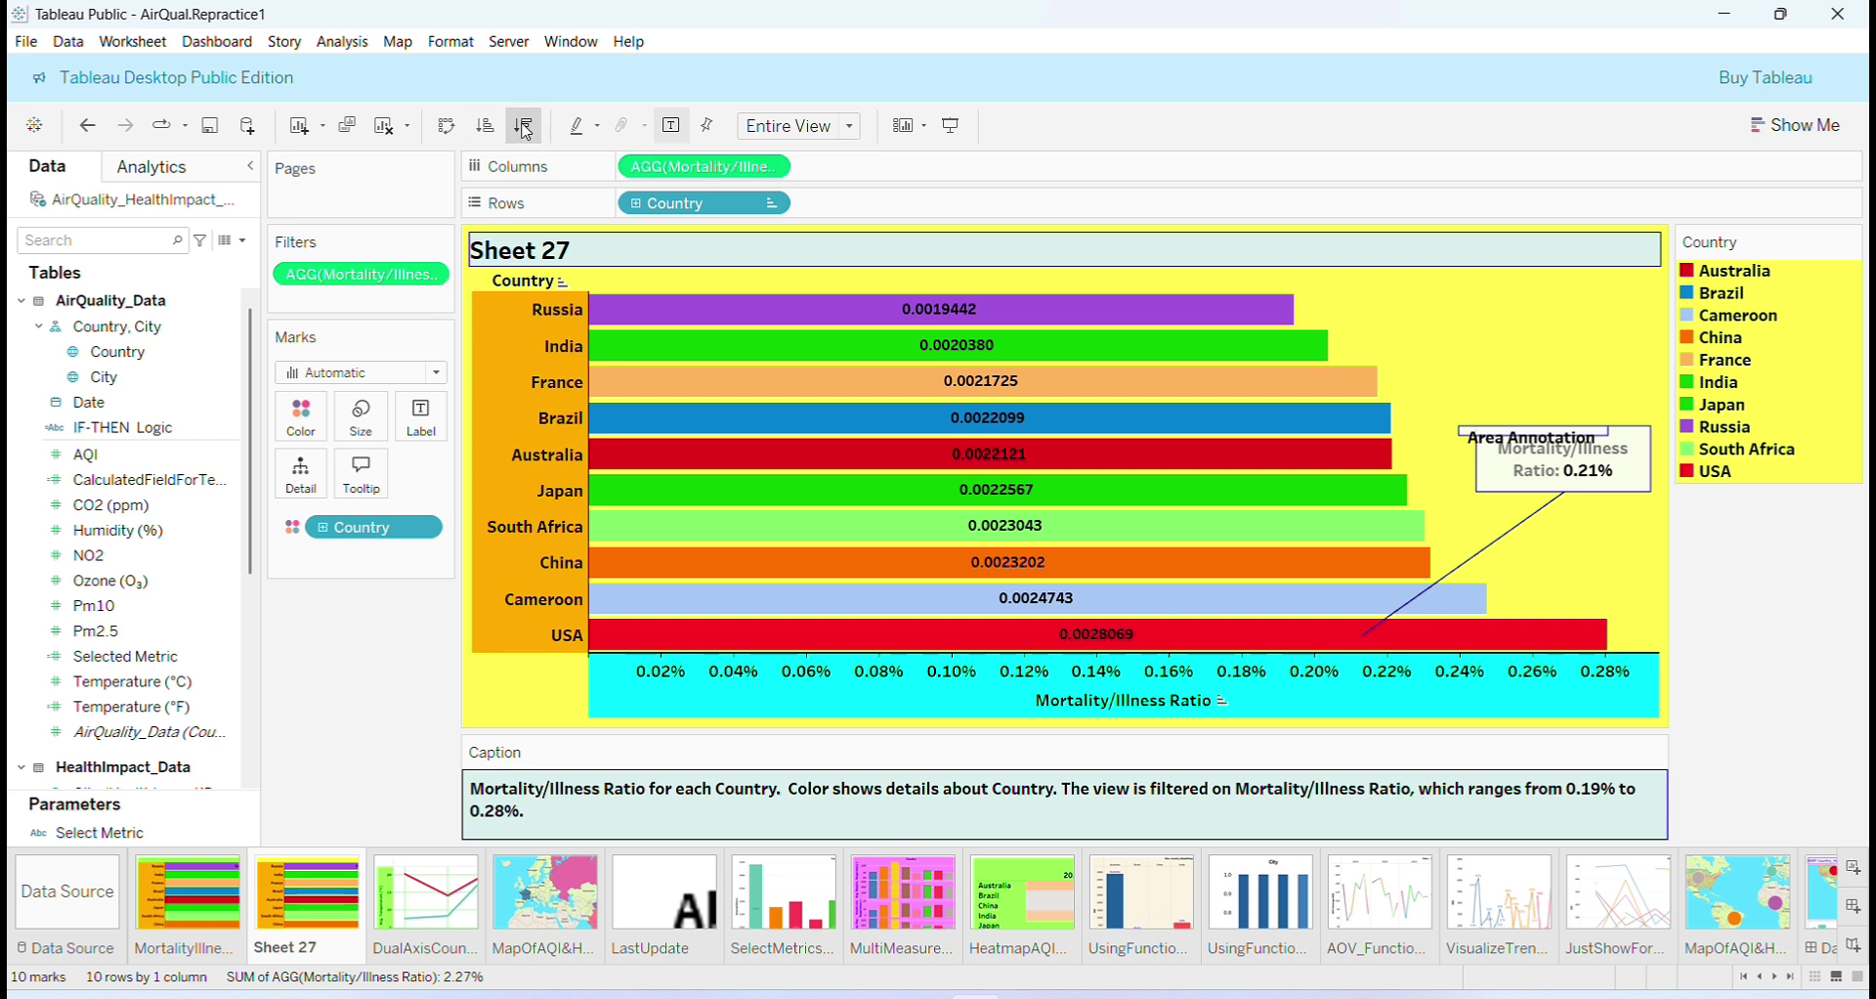
click(525, 127)
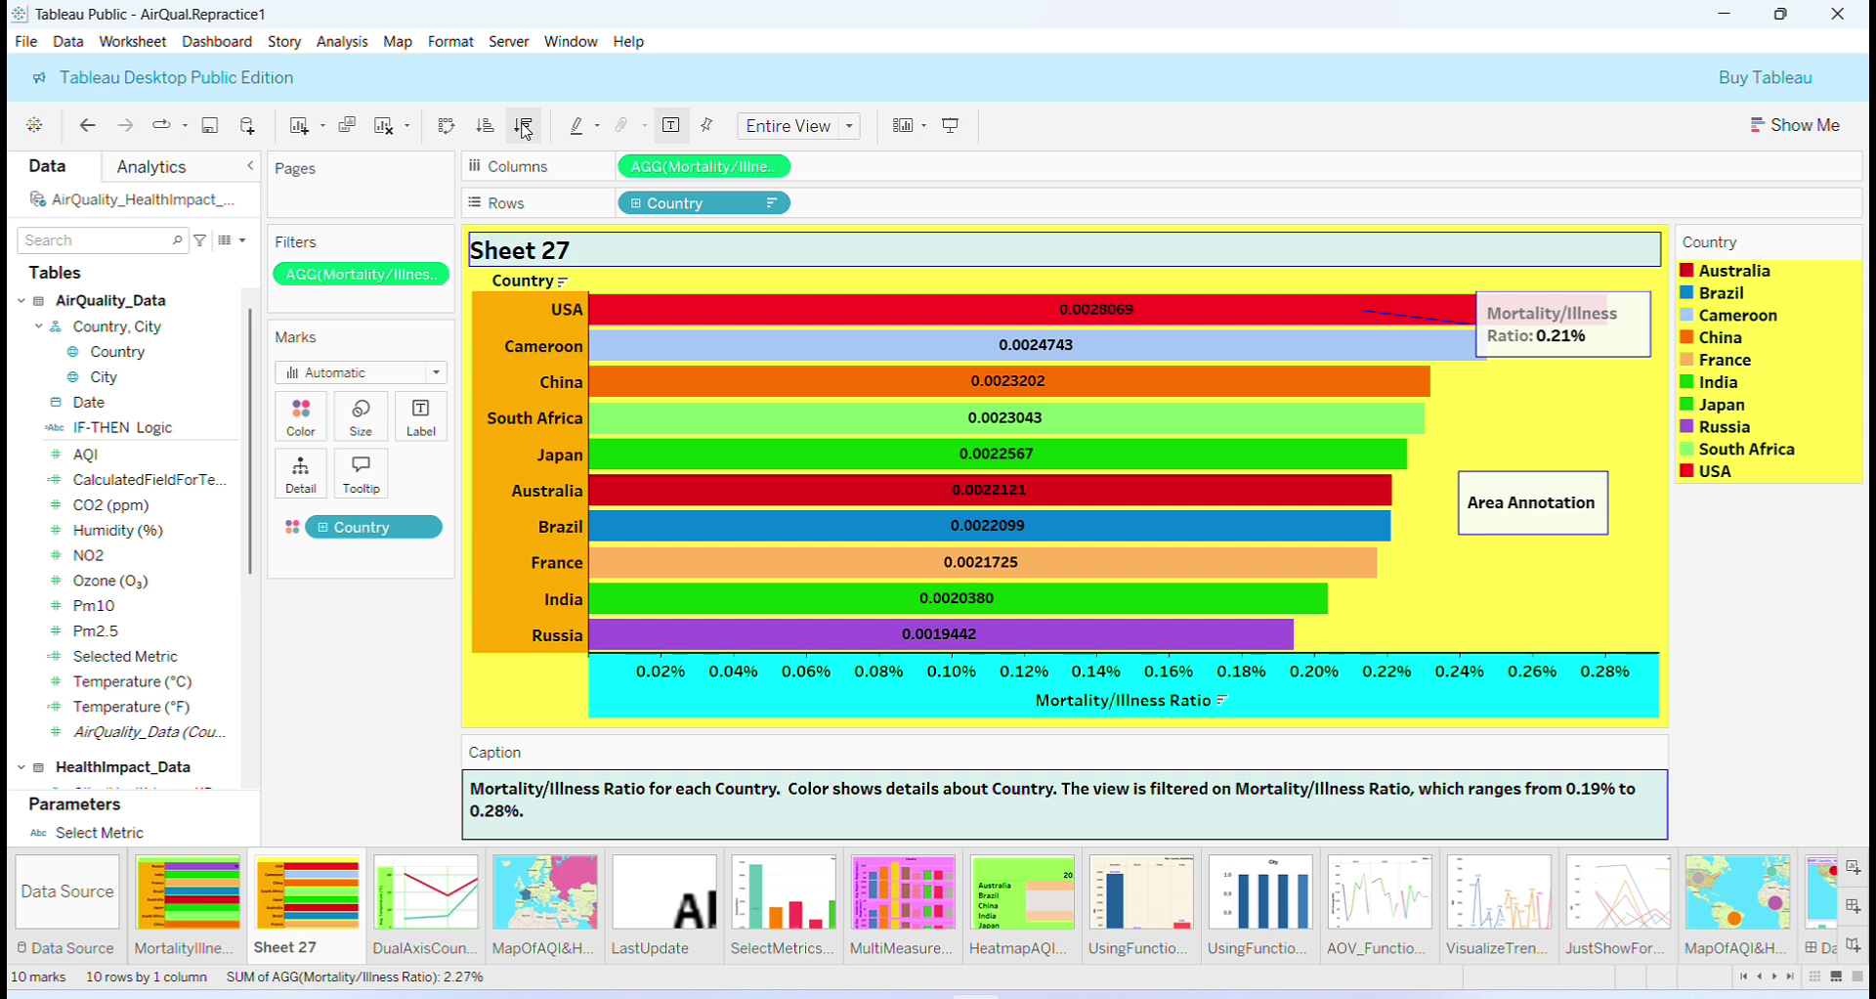
click(447, 126)
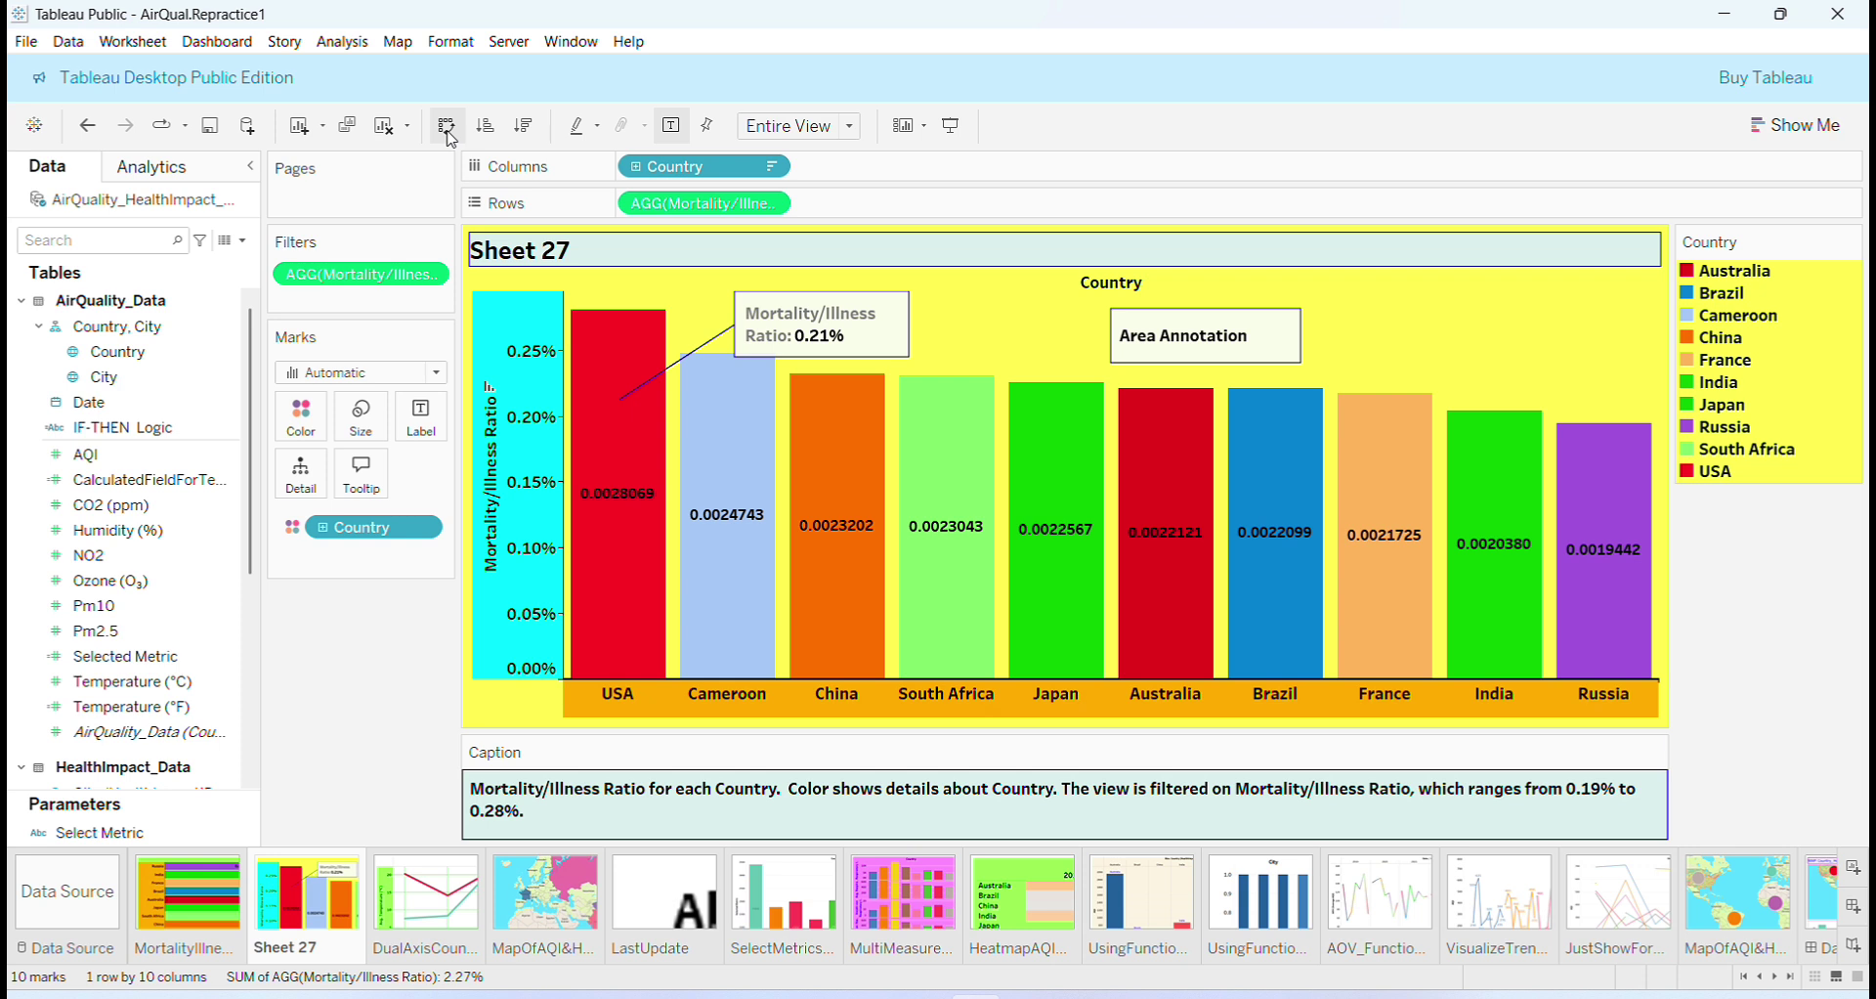
click(446, 126)
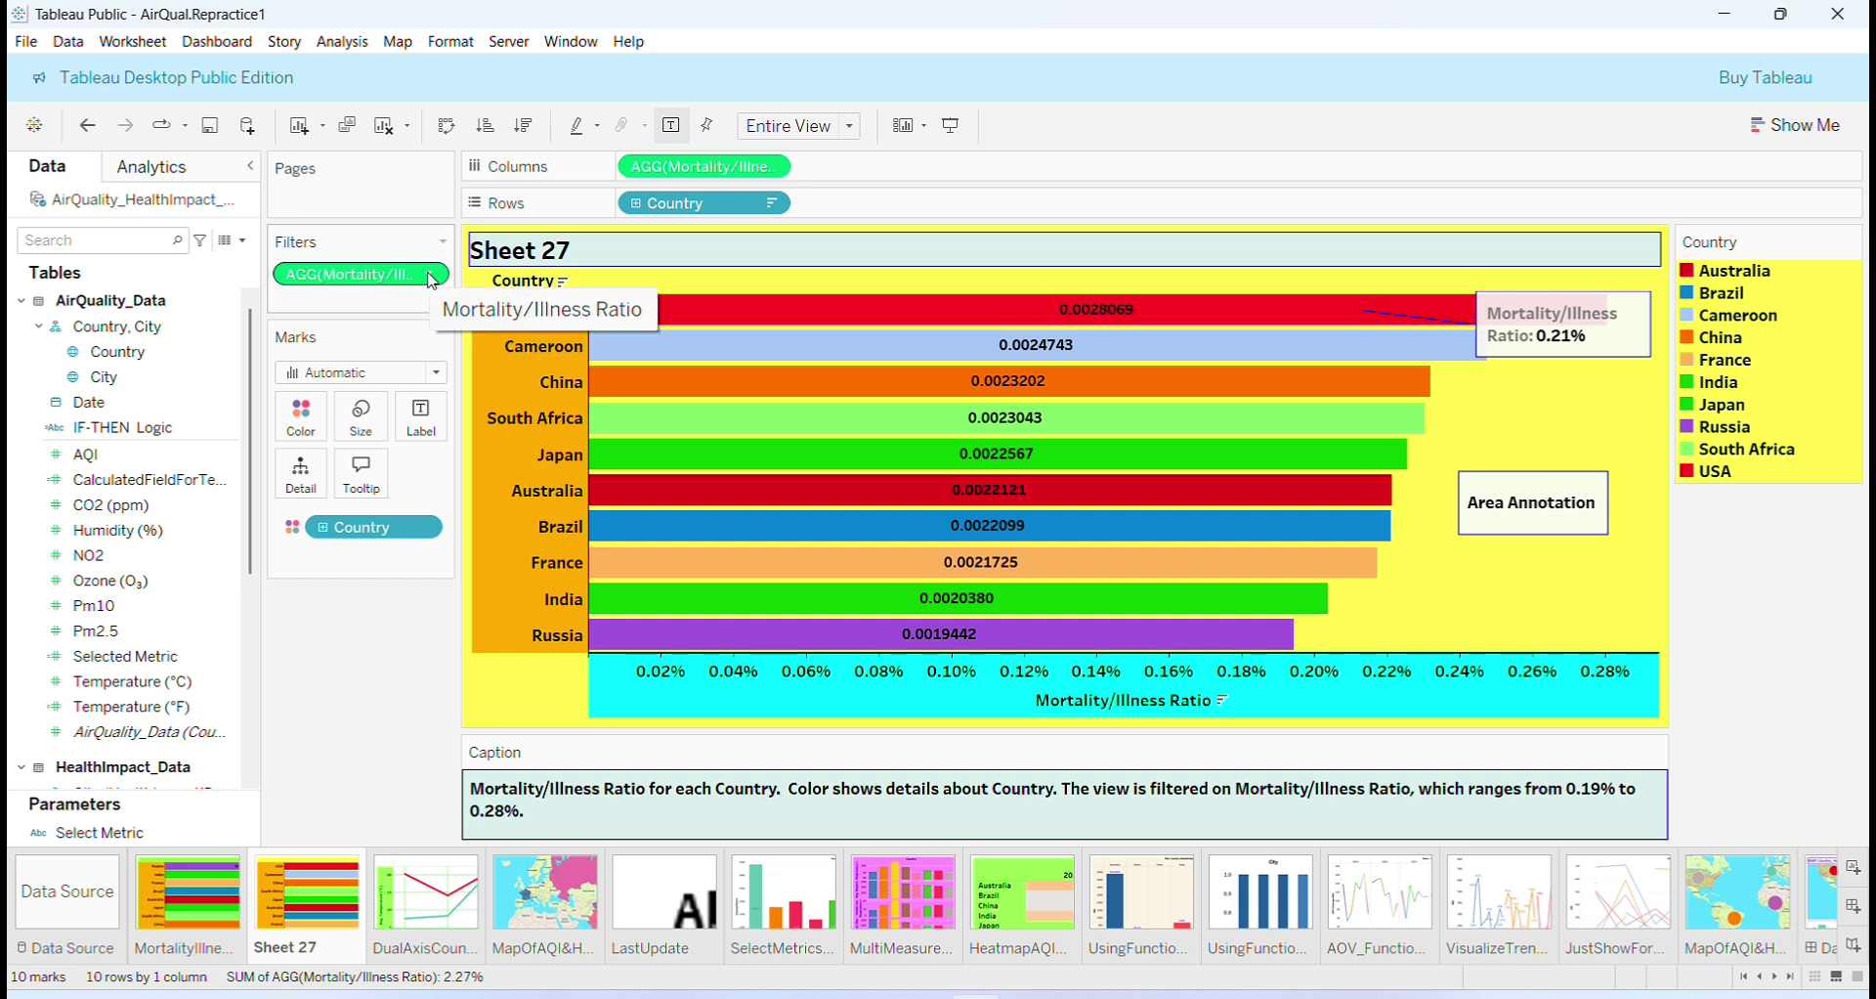
- Create a new worksheet and move it directly after the DualAxisCountryAVGTemperature sheet in the sheet sorter
click(454, 920)
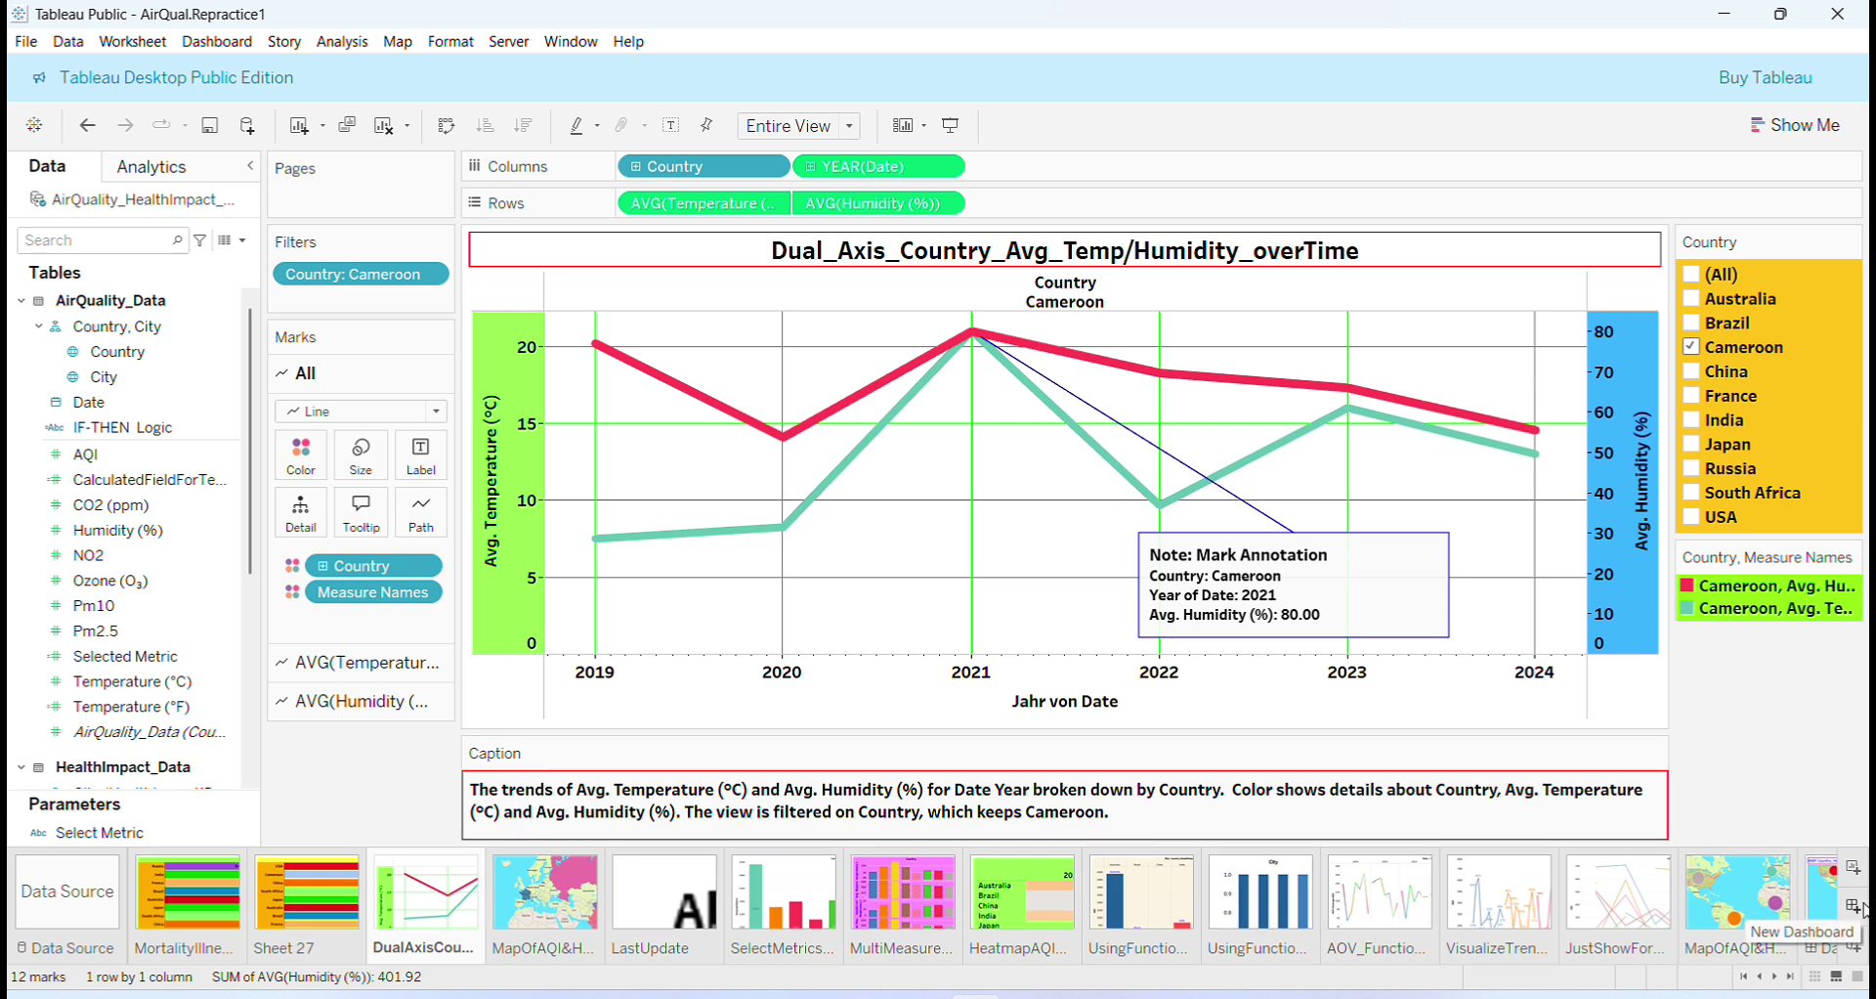
click(1857, 871)
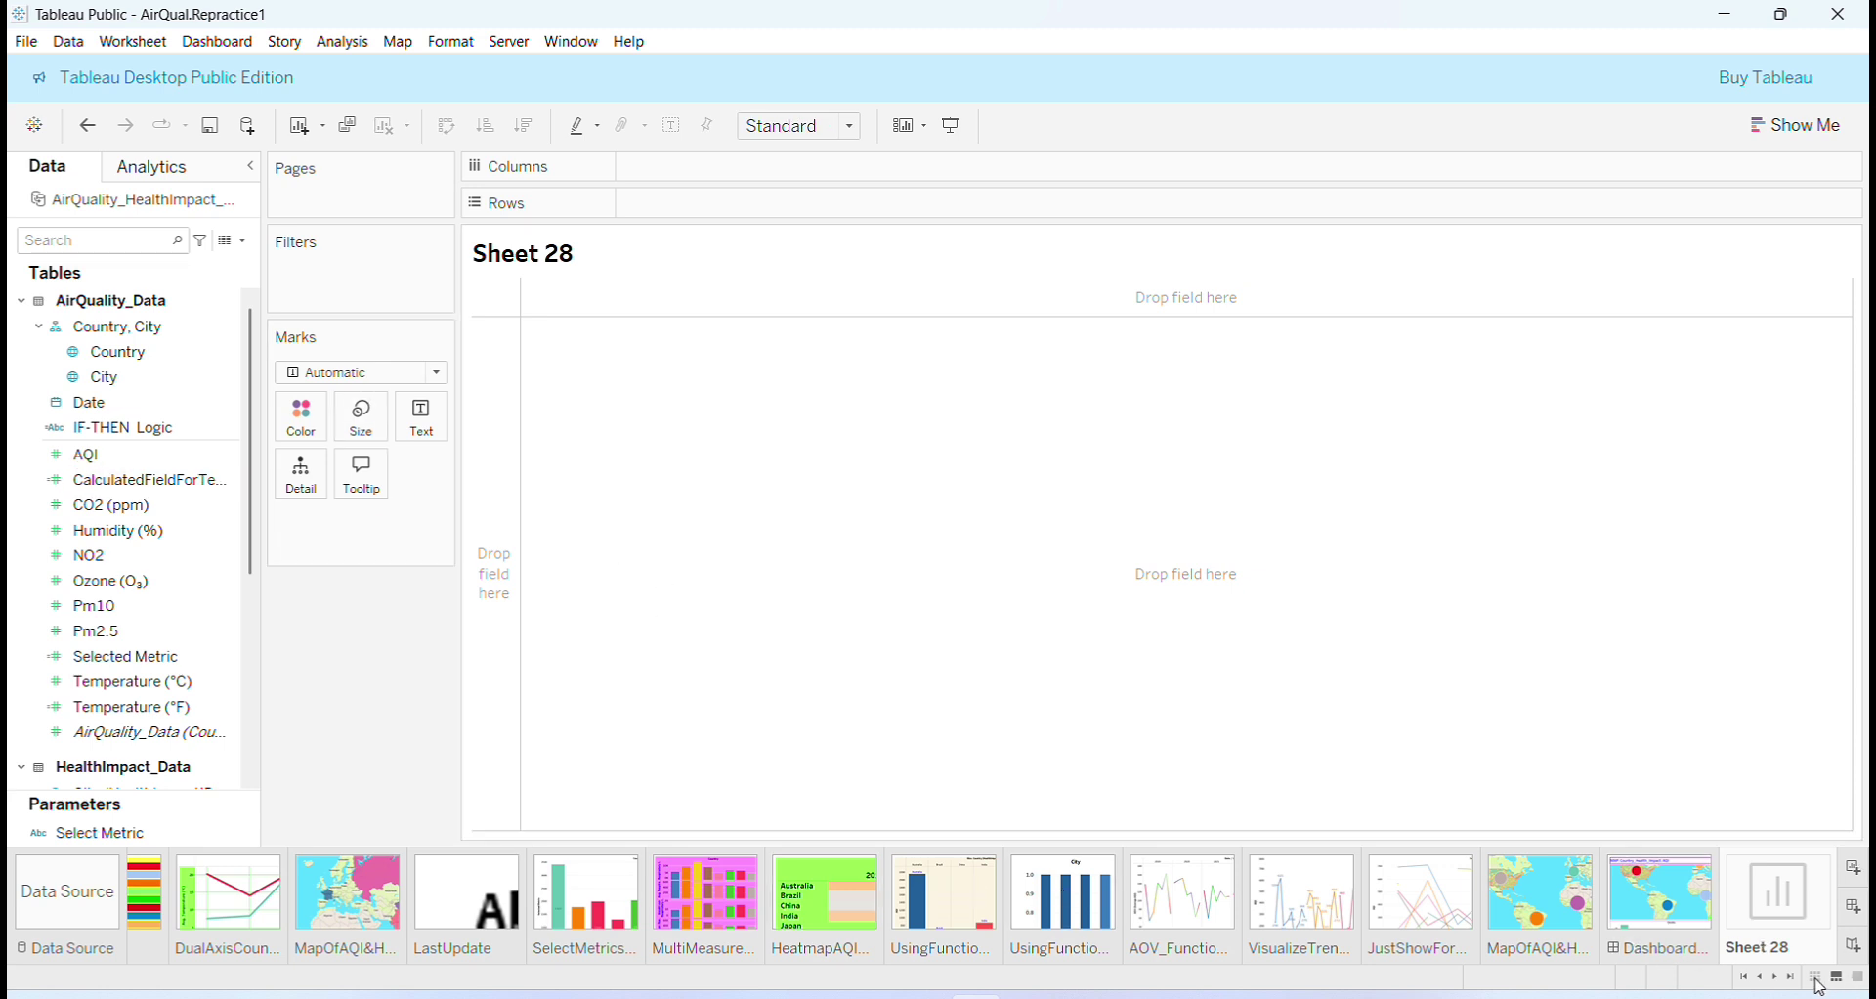
click(1816, 977)
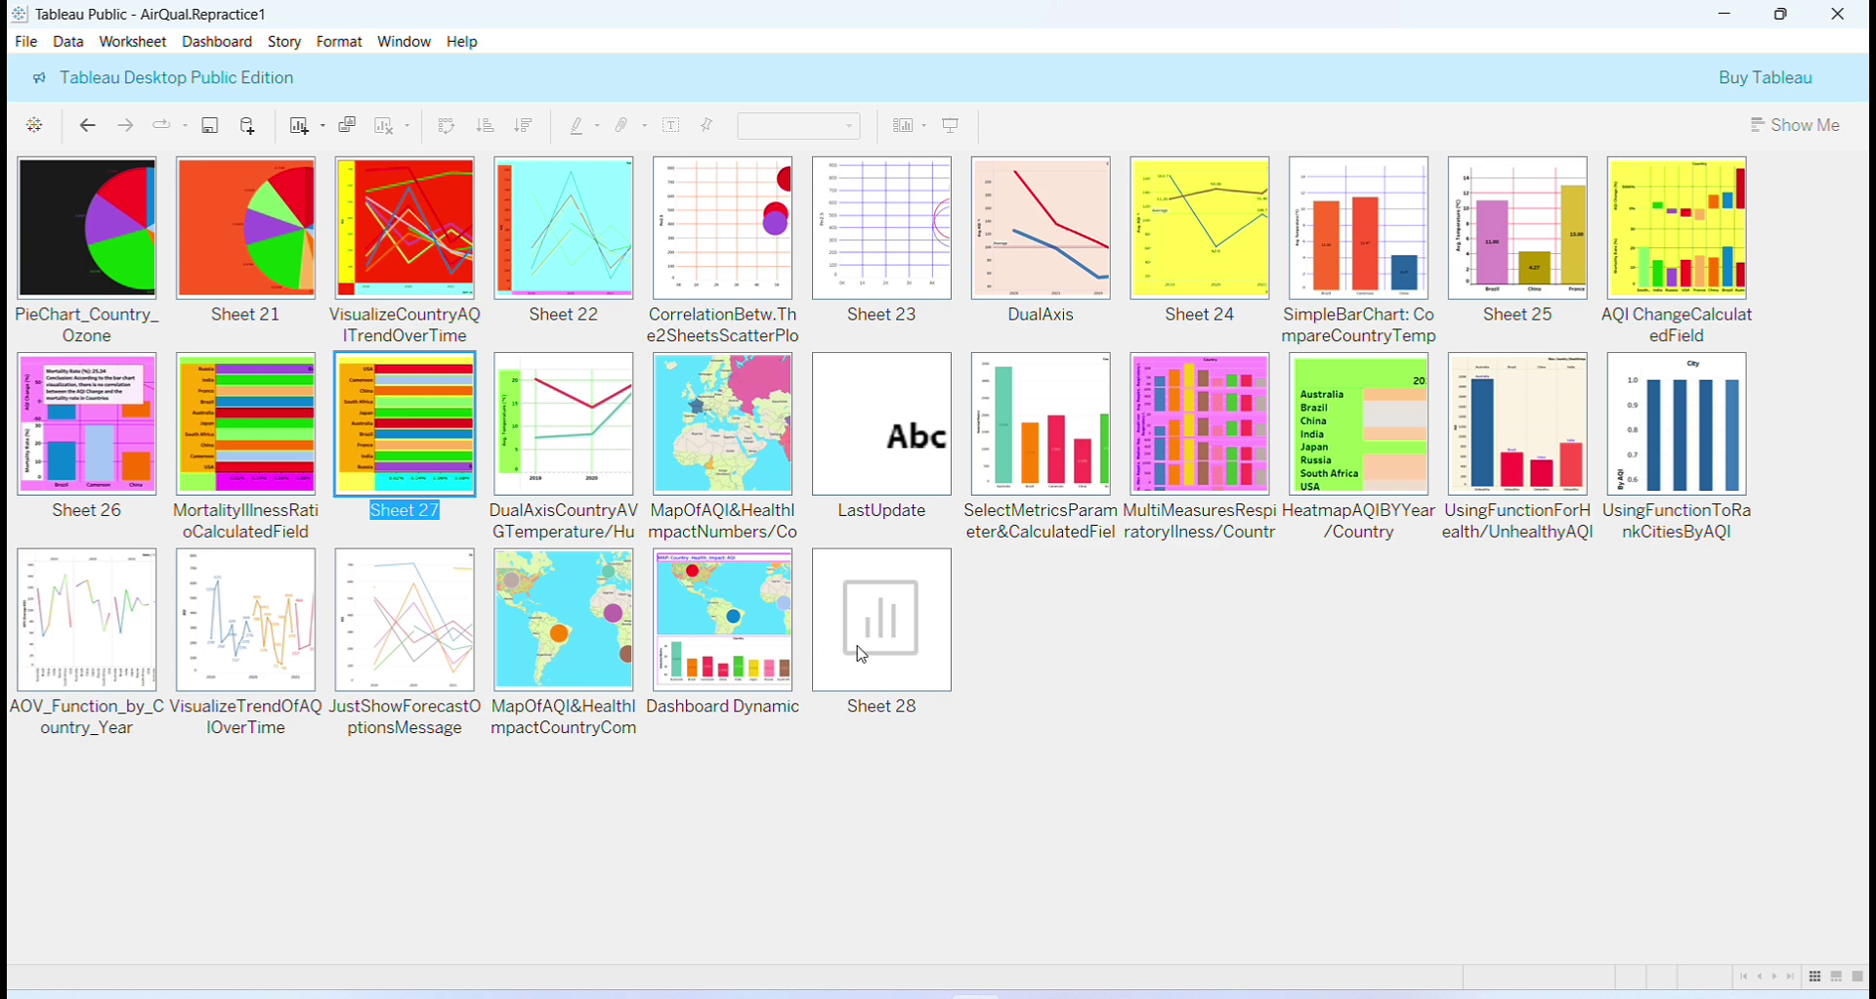
drag(862, 655, 653, 465)
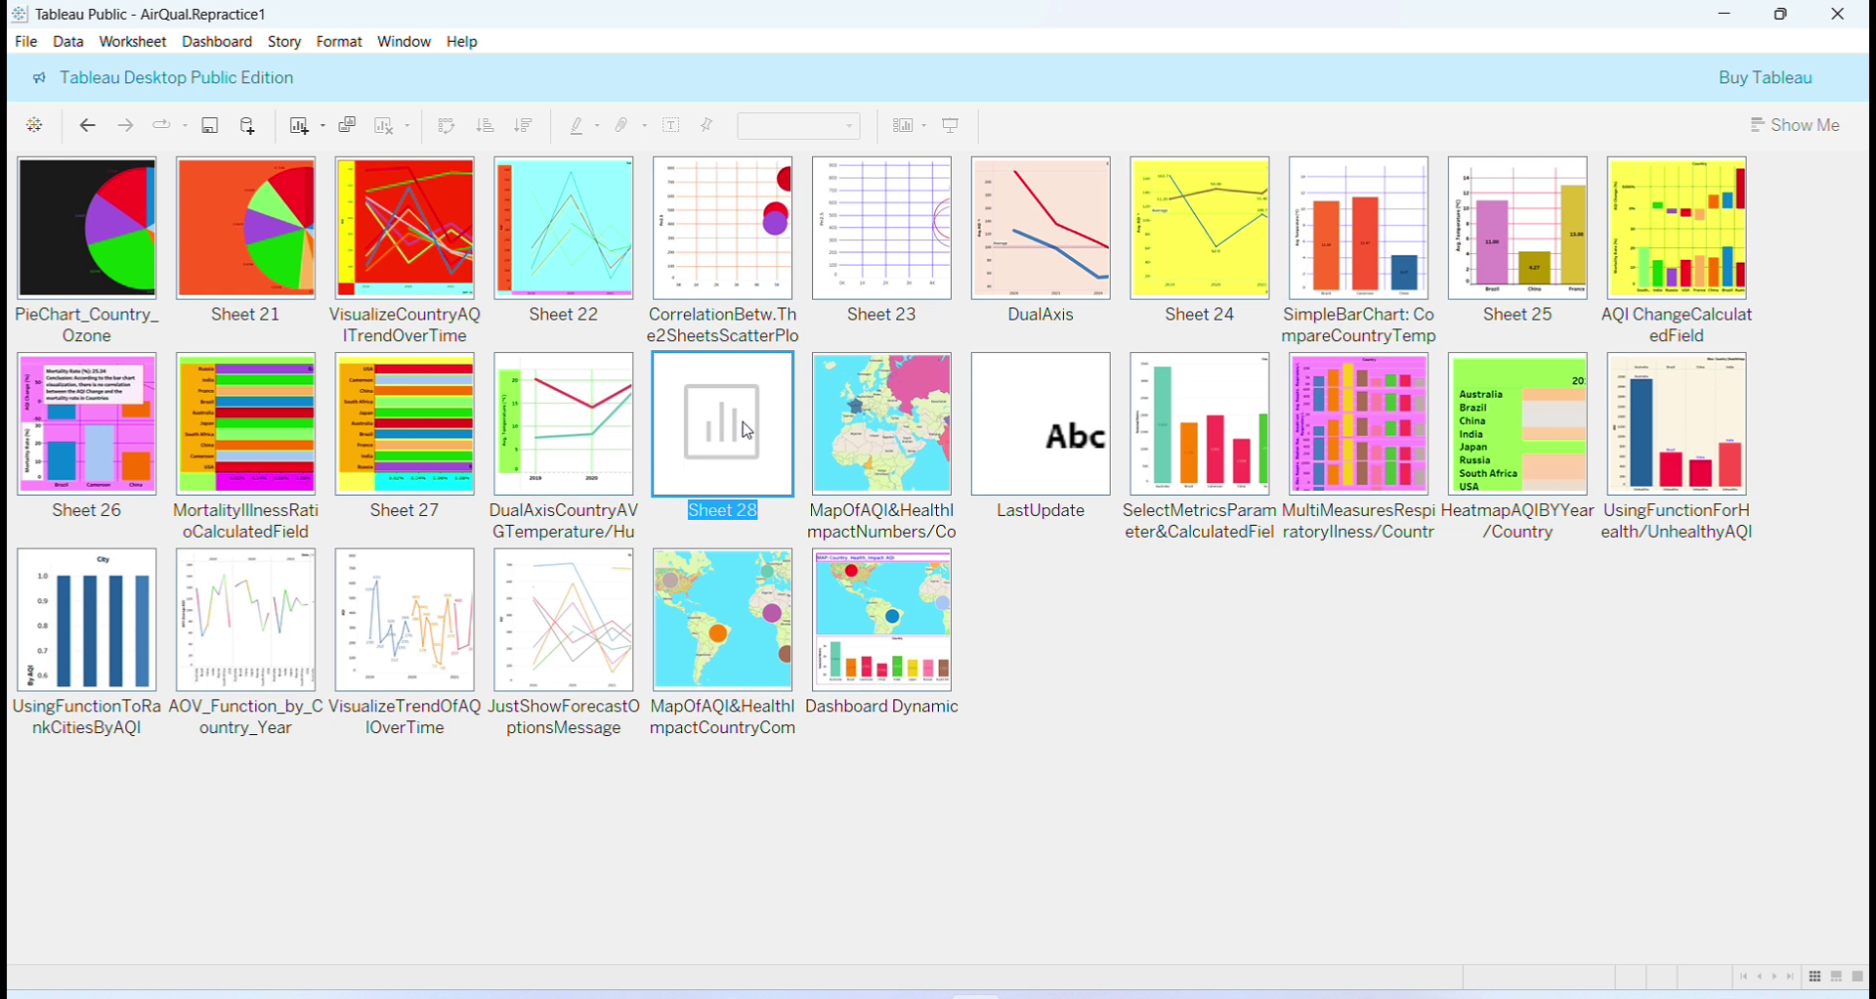
click(1197, 225)
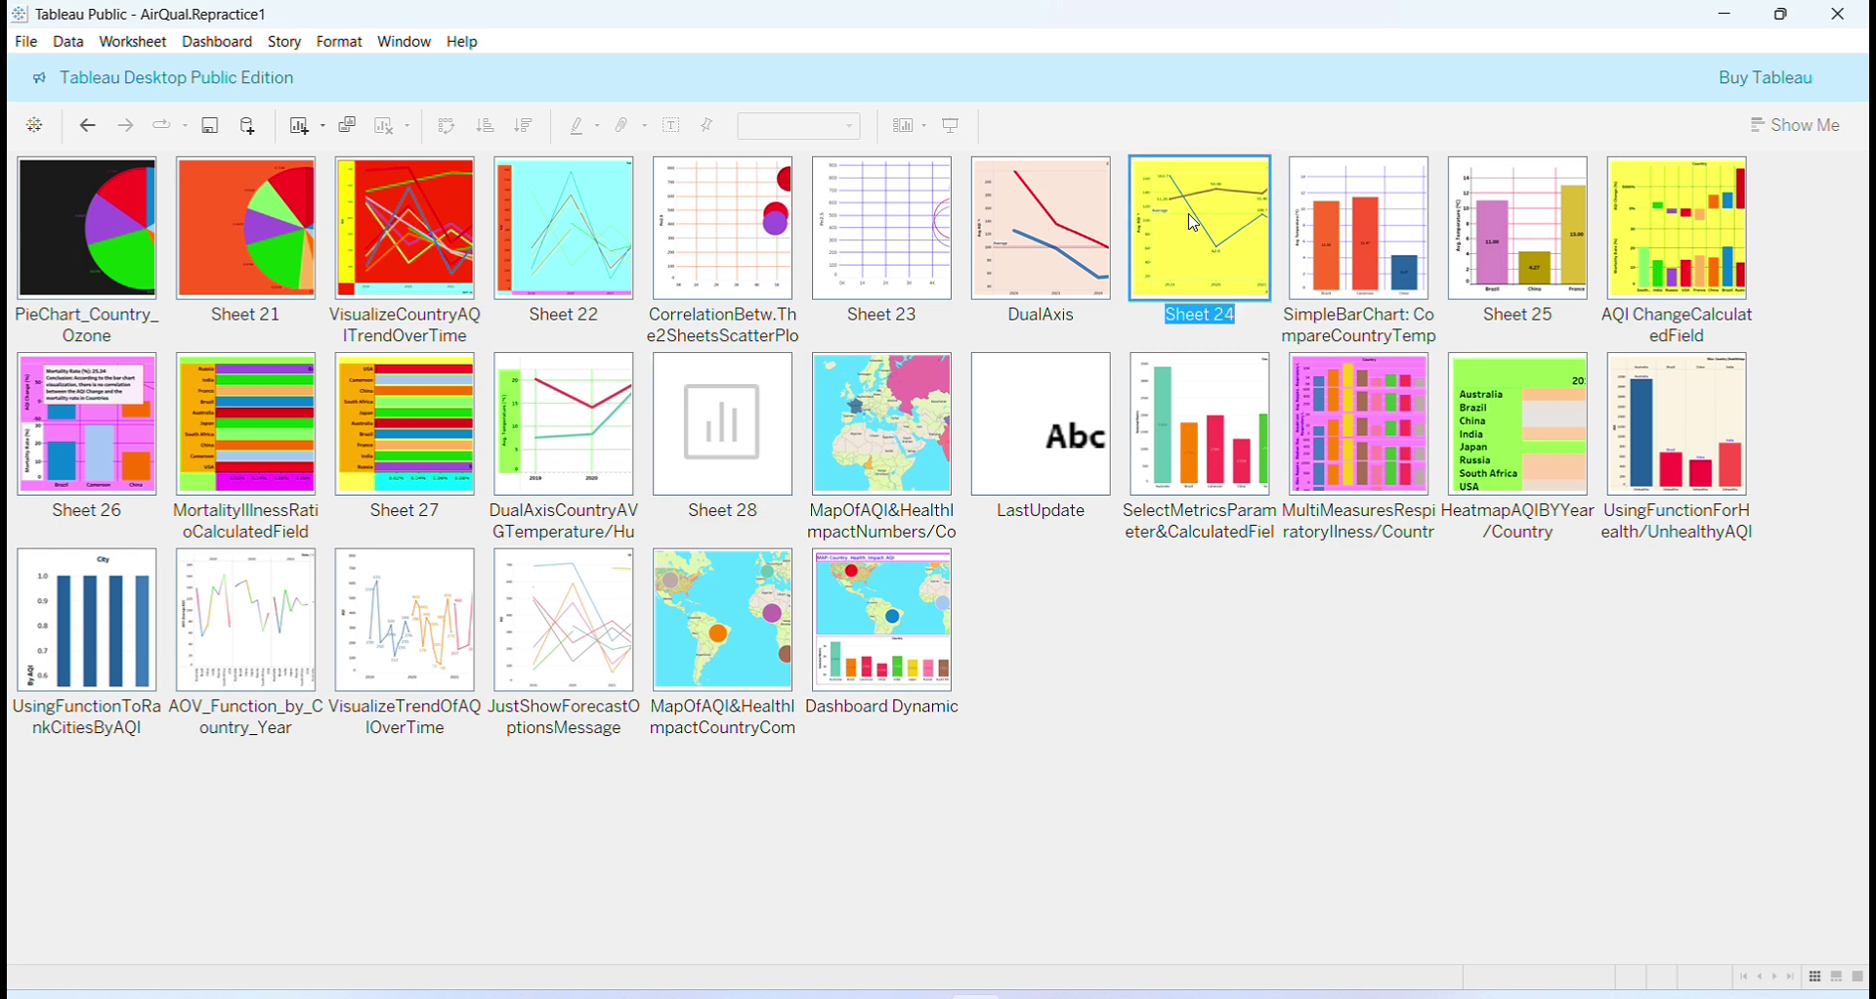
- Open Sheet 24 to examine its dual-axis chart, average reference lines and the AQI axis options, and return to the sheet sorter
double_click(1194, 224)
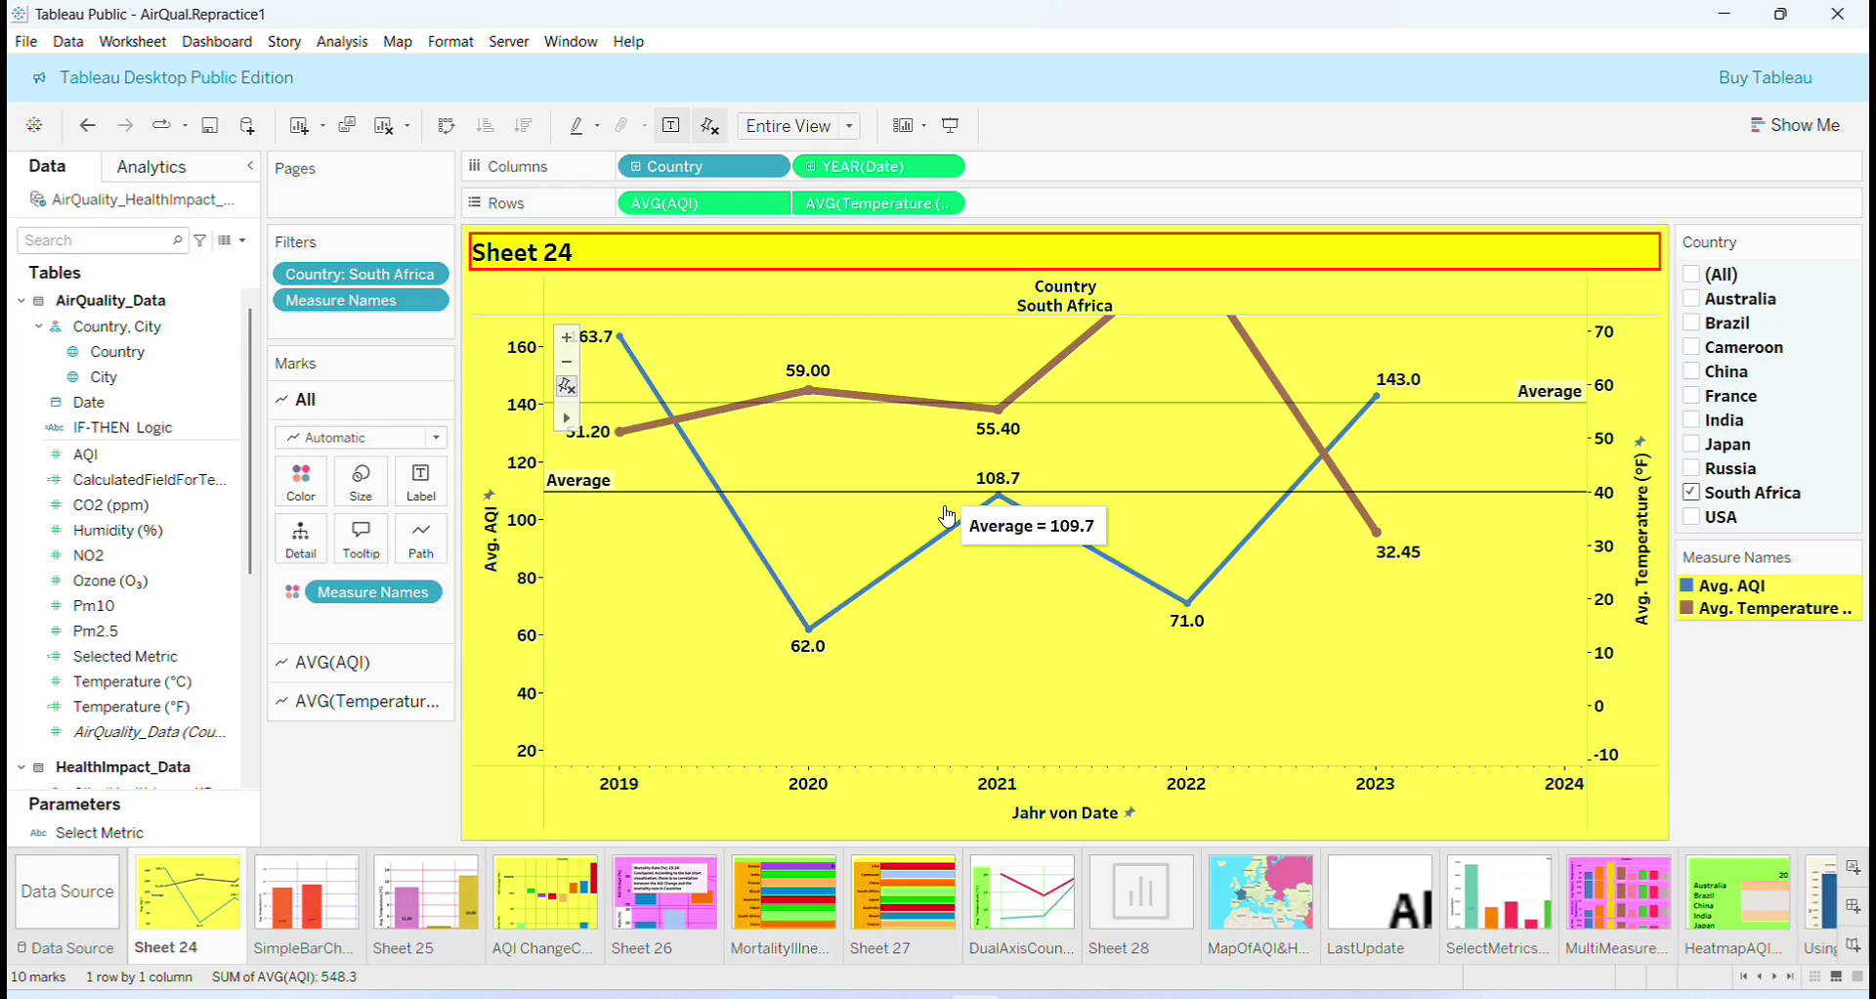
mouse_move(909, 500)
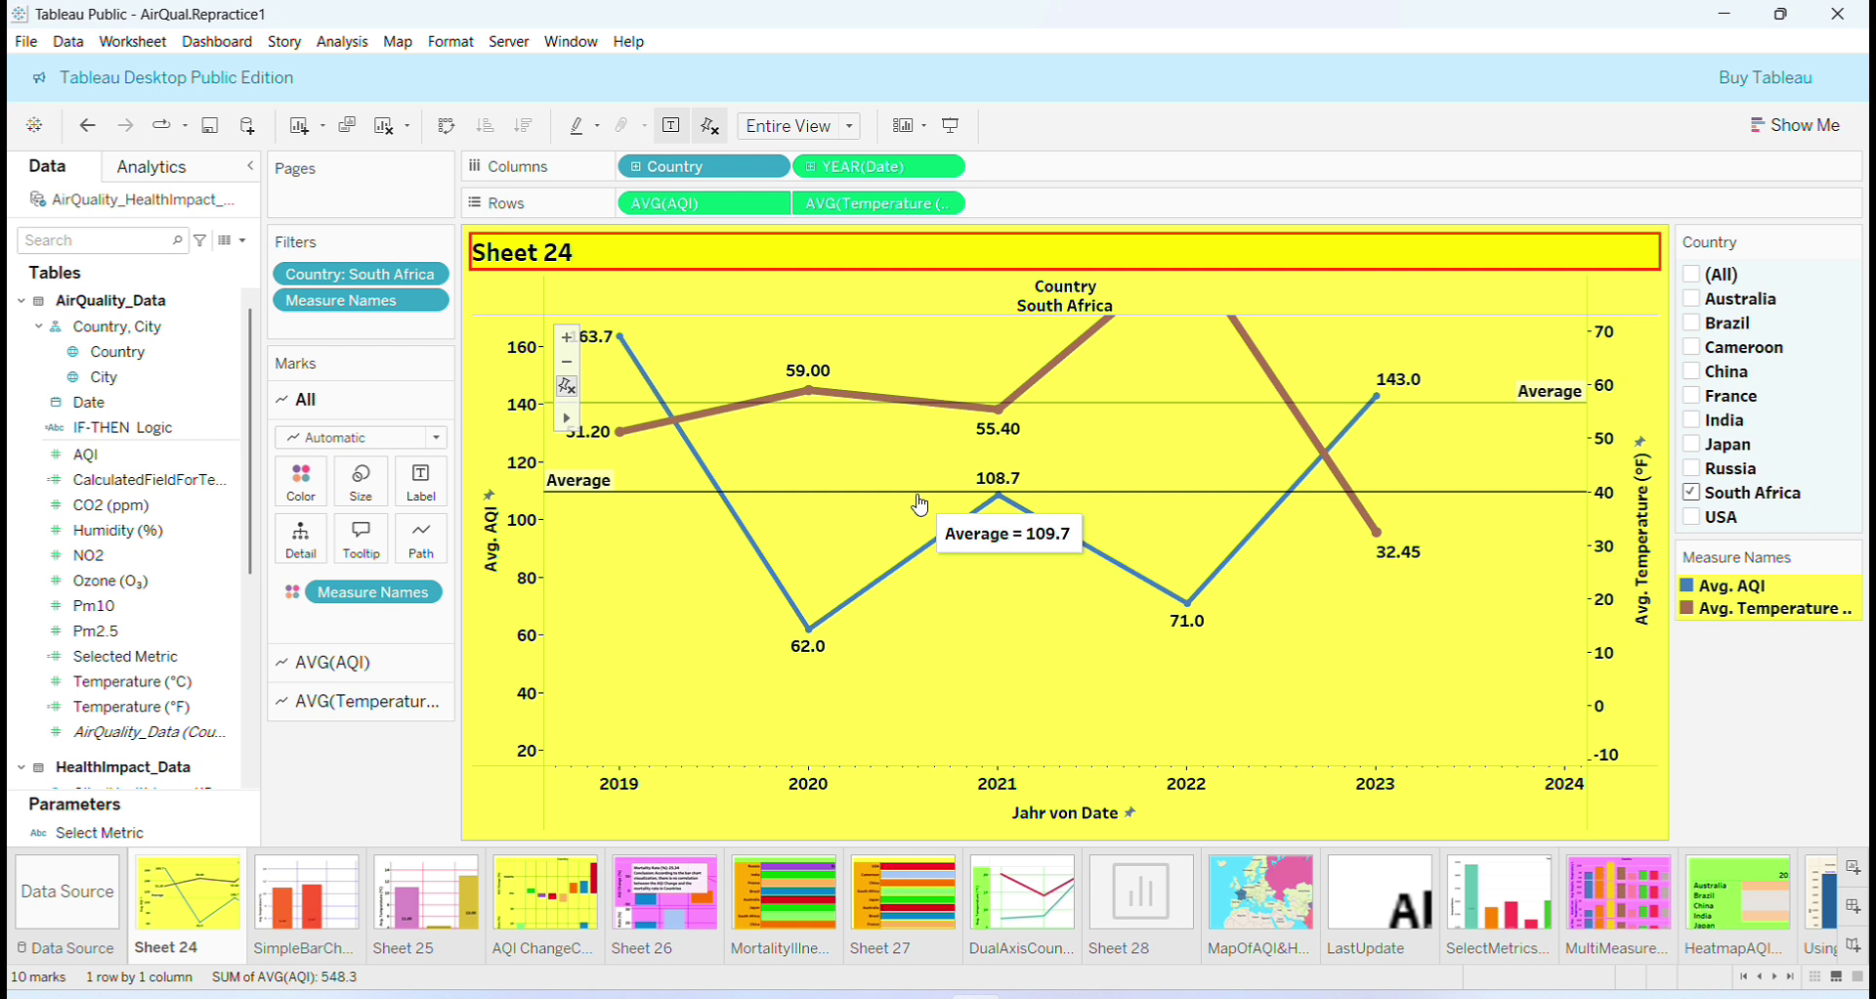
right_click(506, 619)
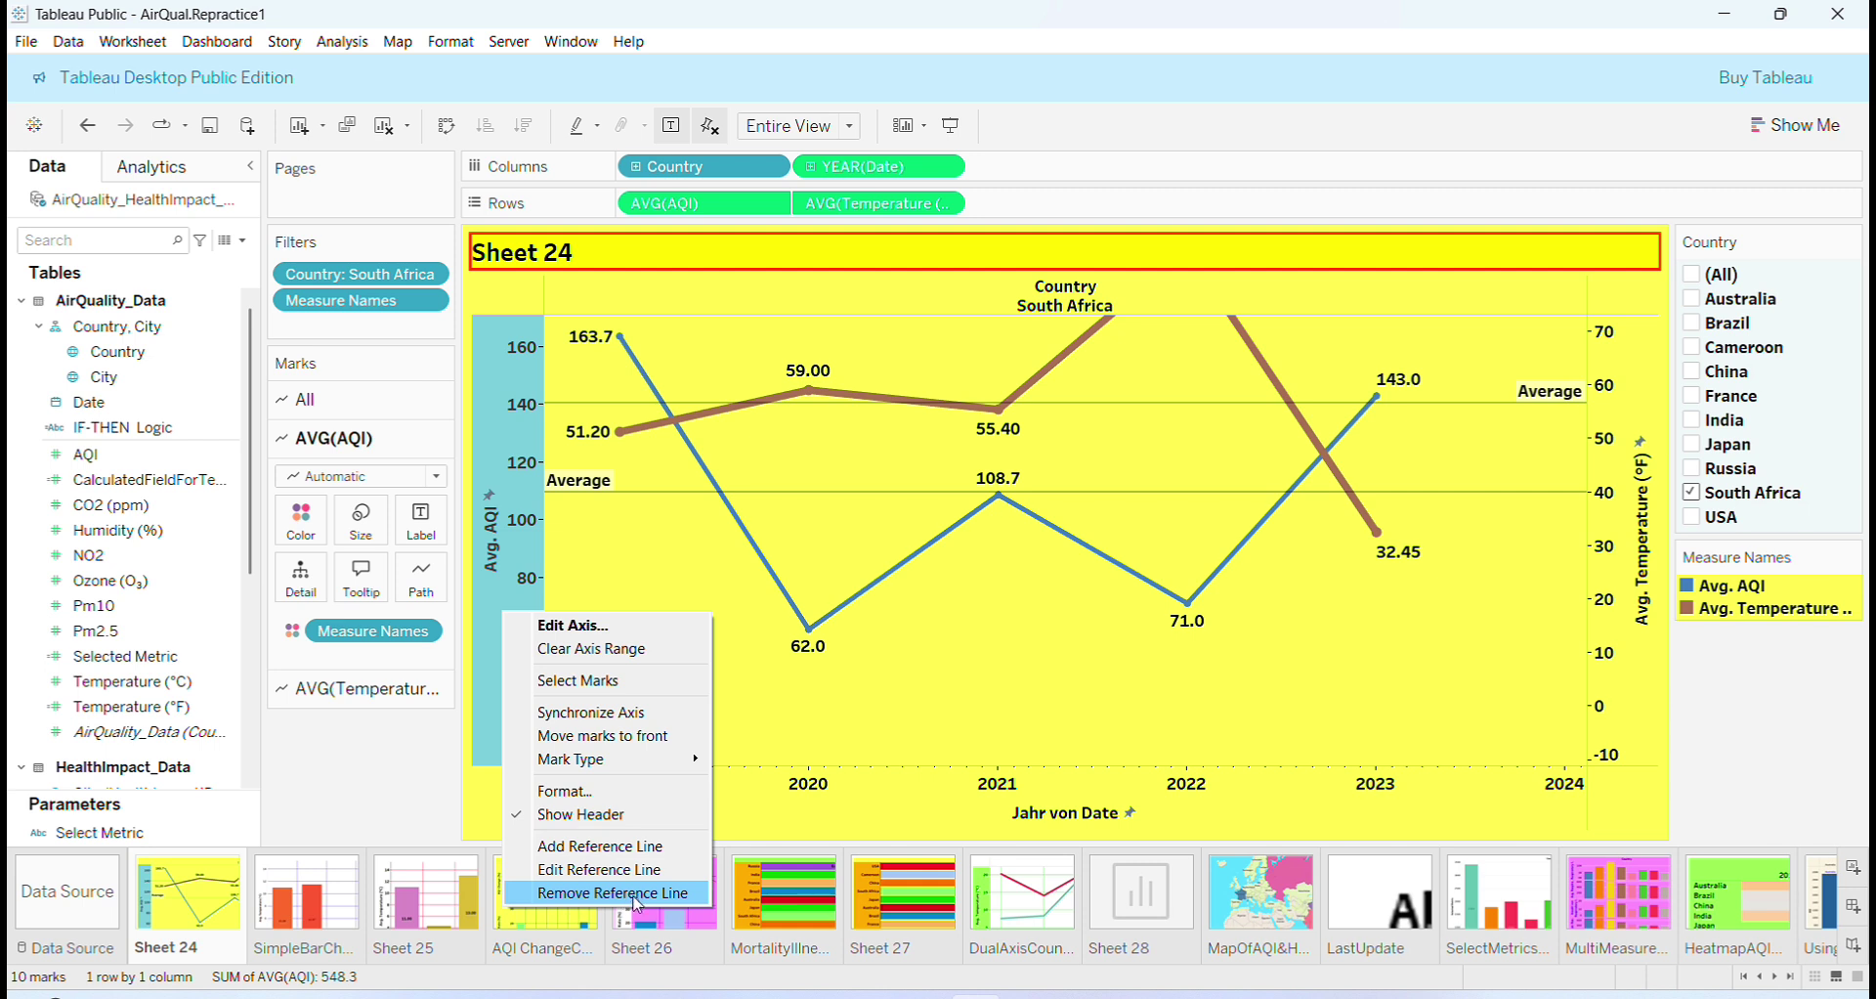
click(801, 690)
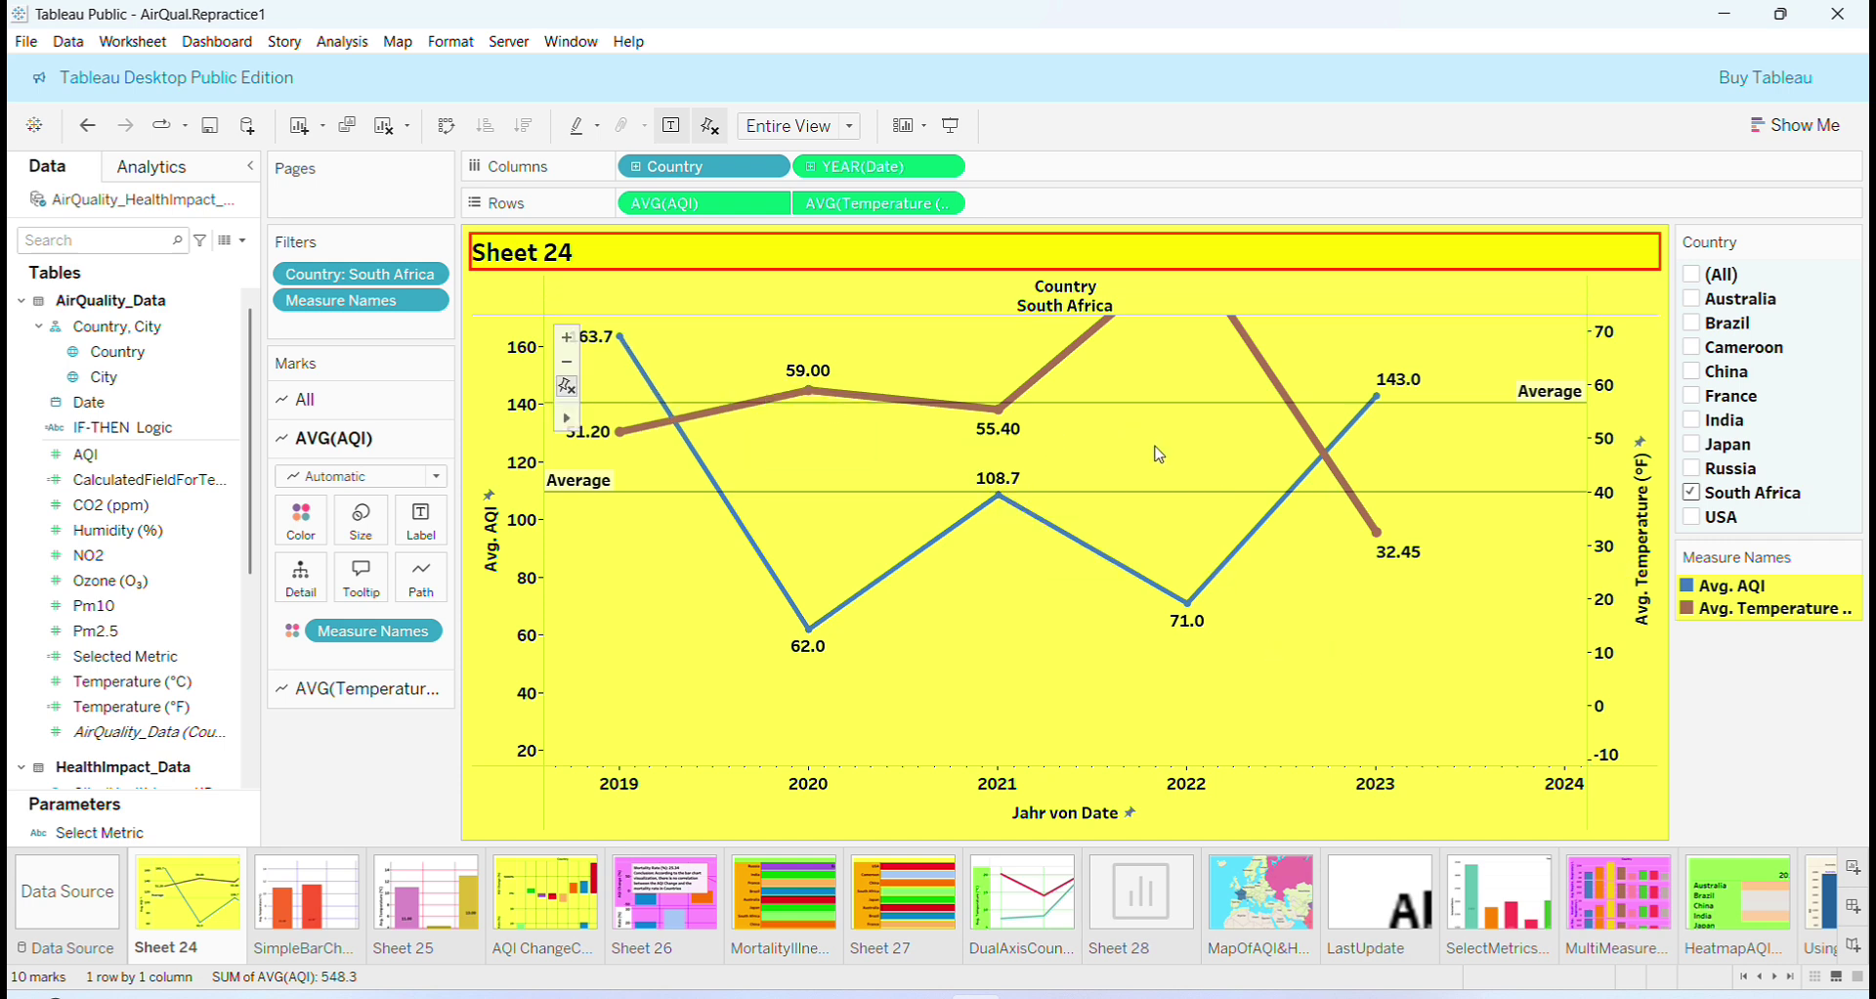
drag(1153, 448, 1181, 545)
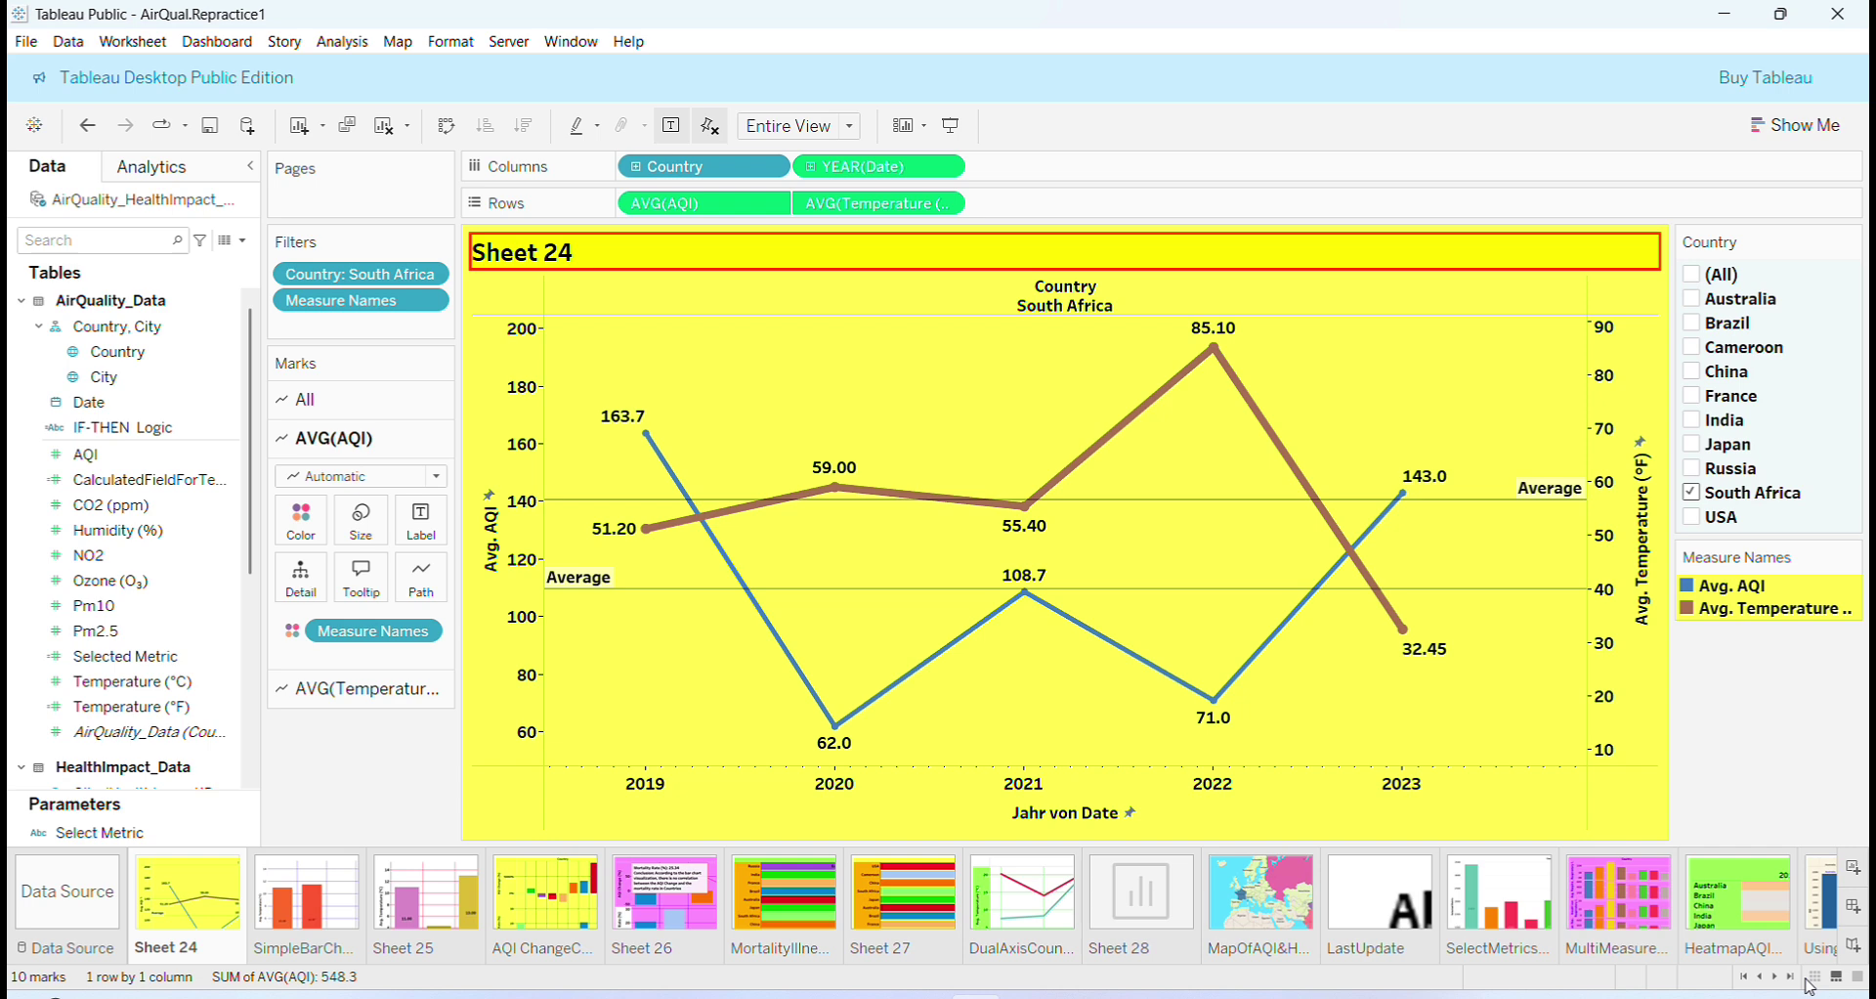
click(1812, 977)
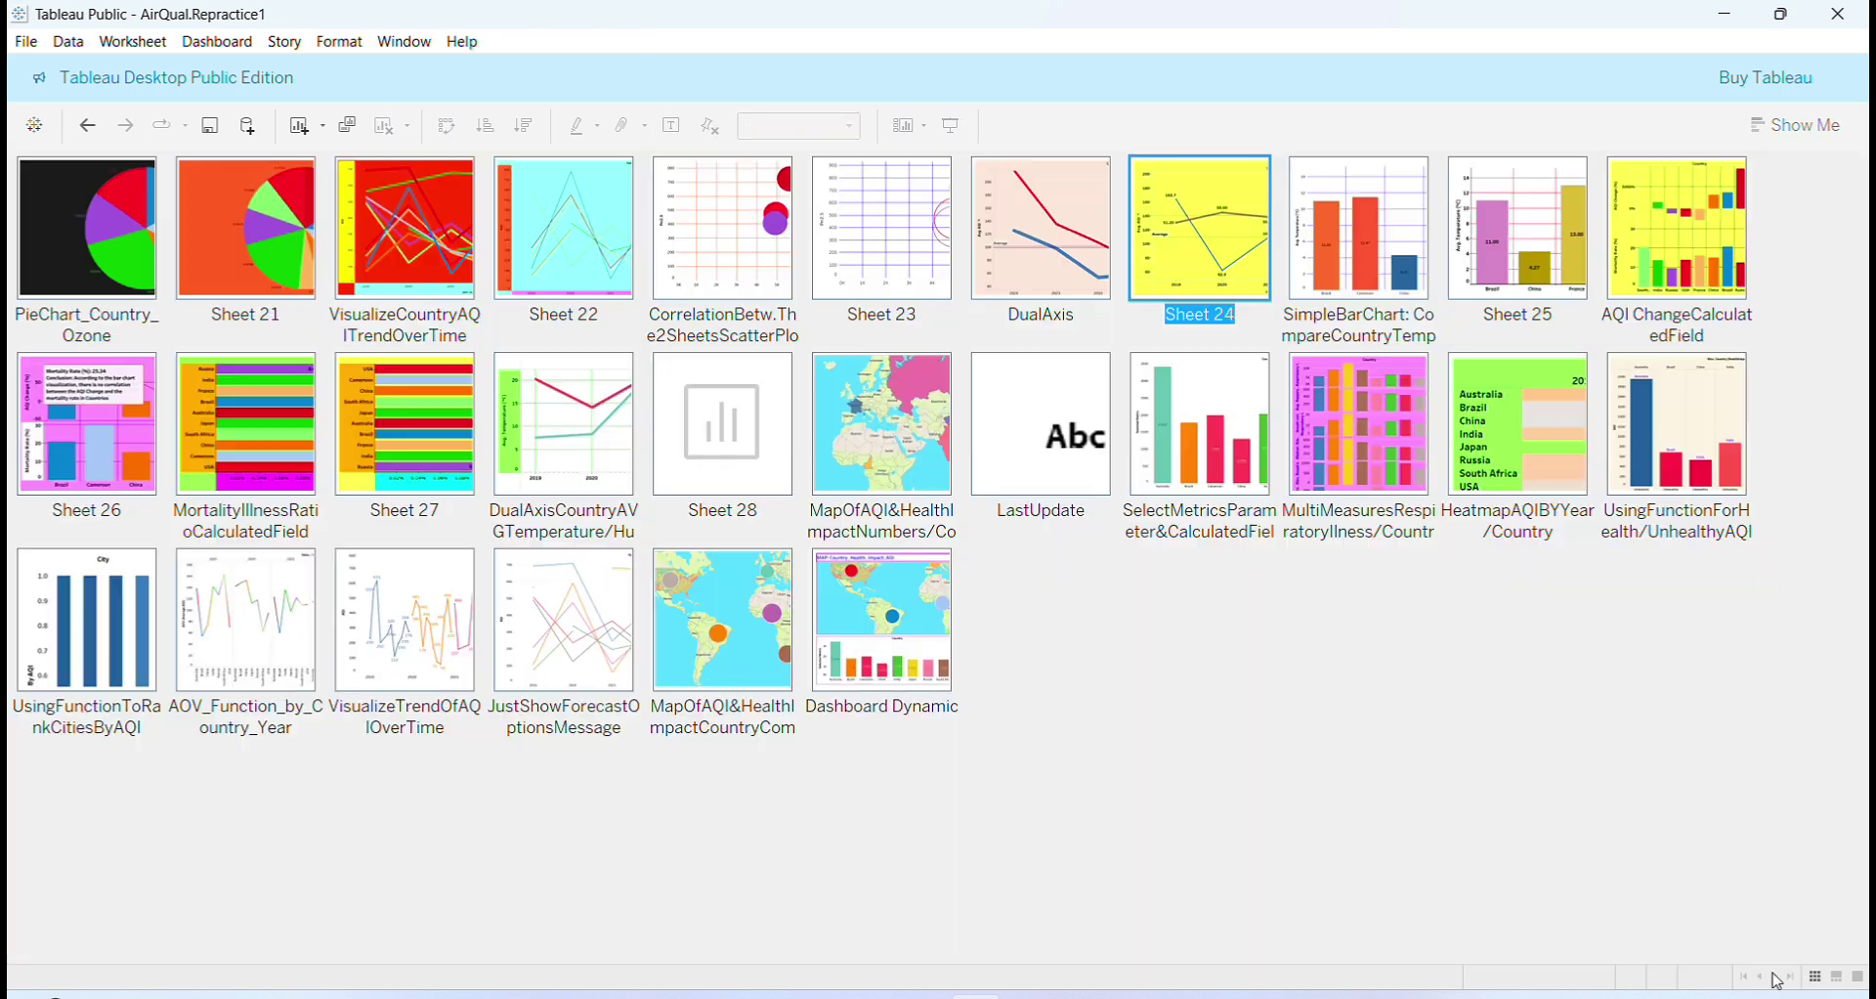
- Open the empty Sheet 28 and place Country and the year of Date on Columns
double_click(694, 410)
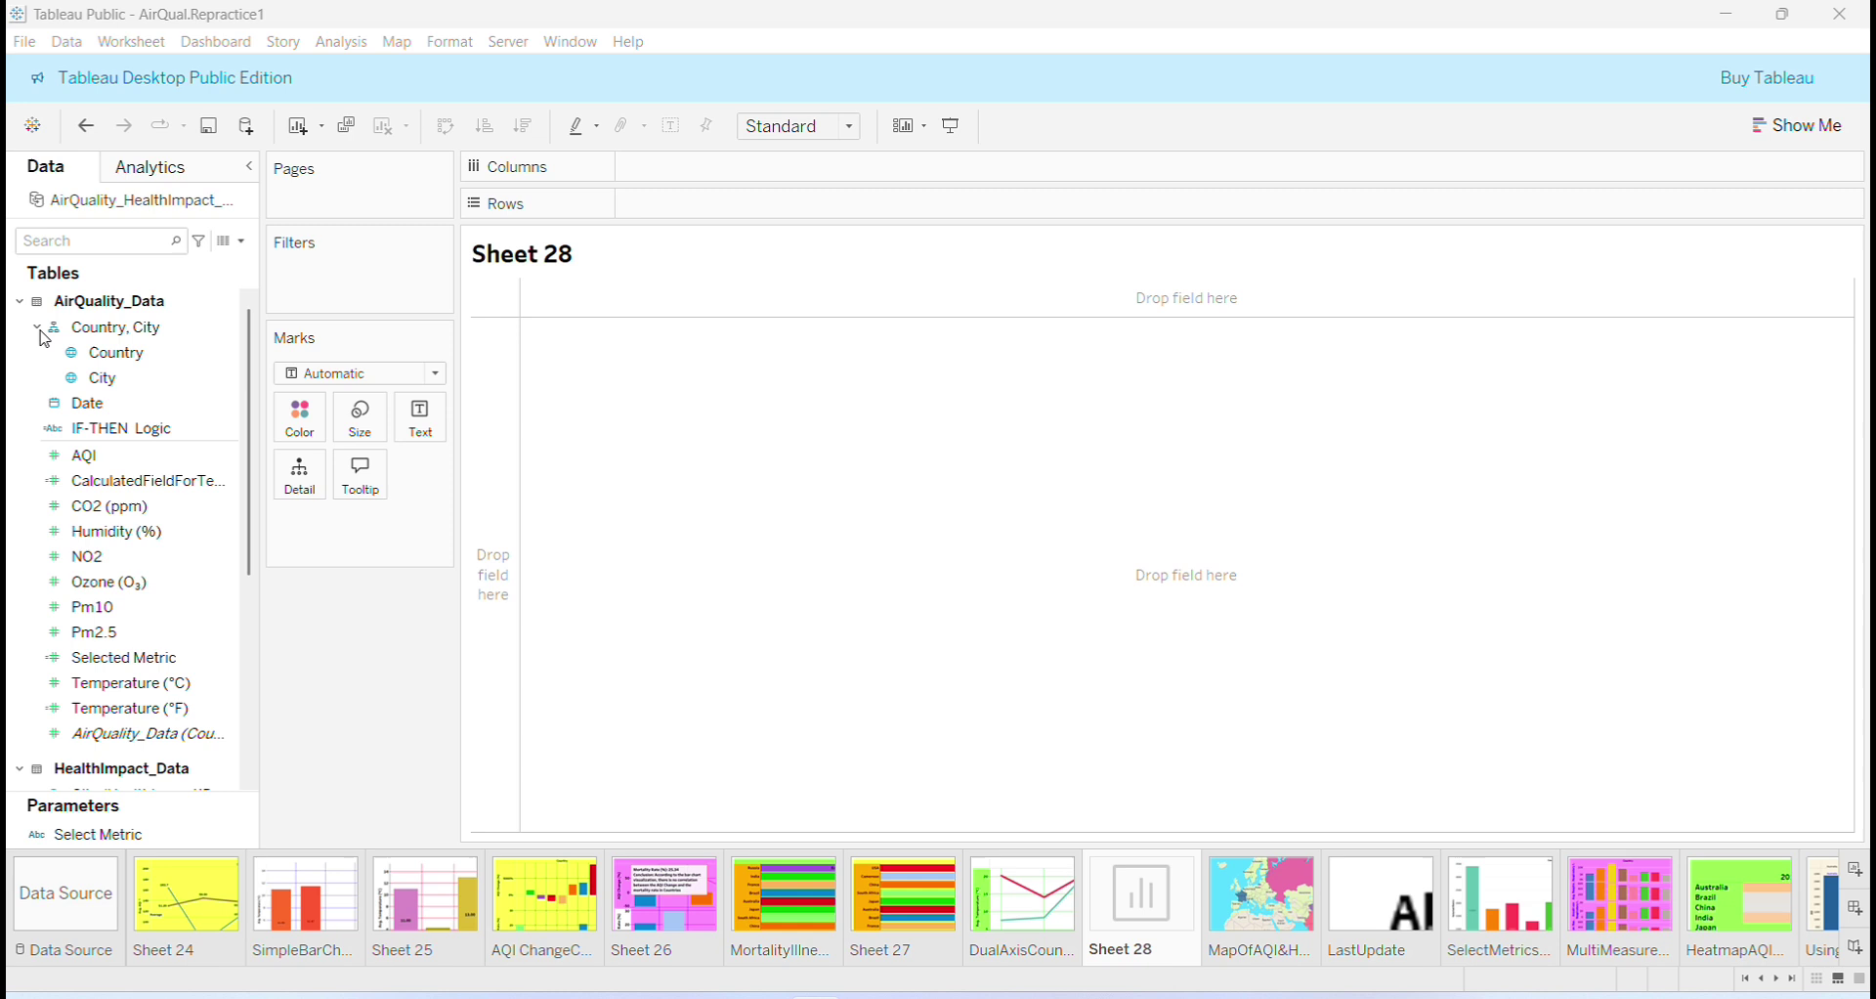
click(79, 352)
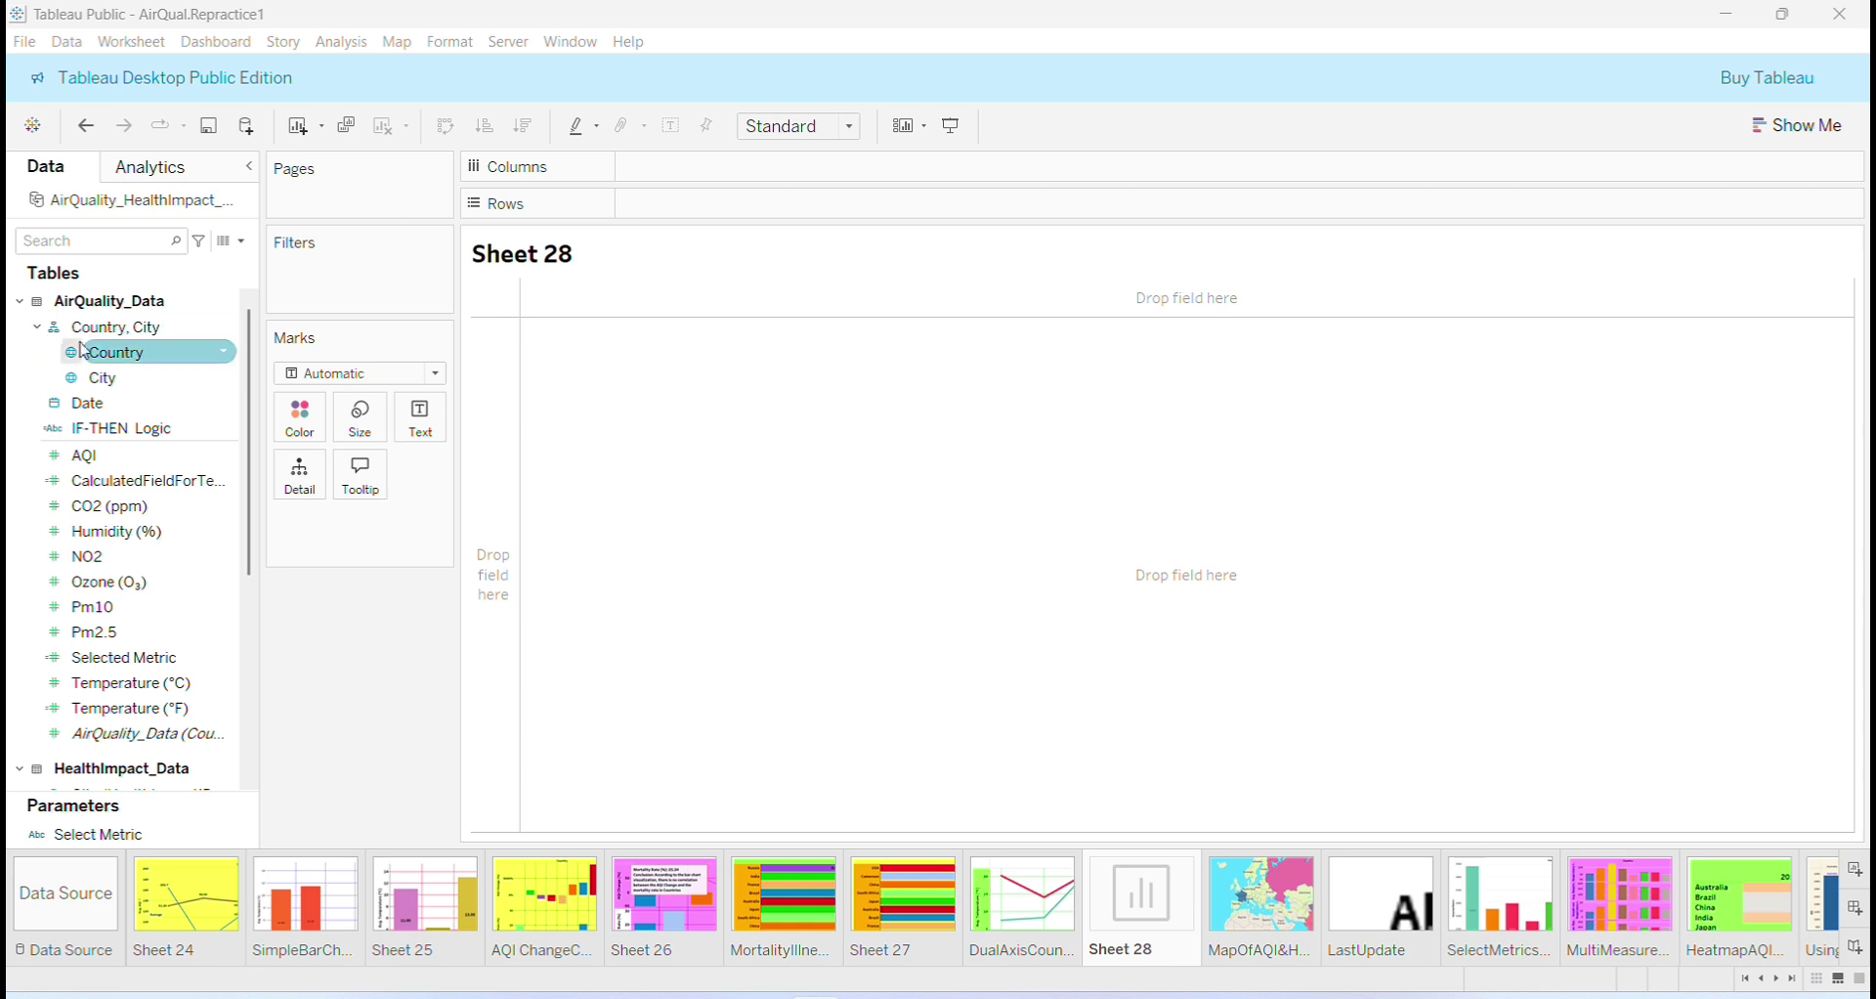
drag(105, 364, 674, 170)
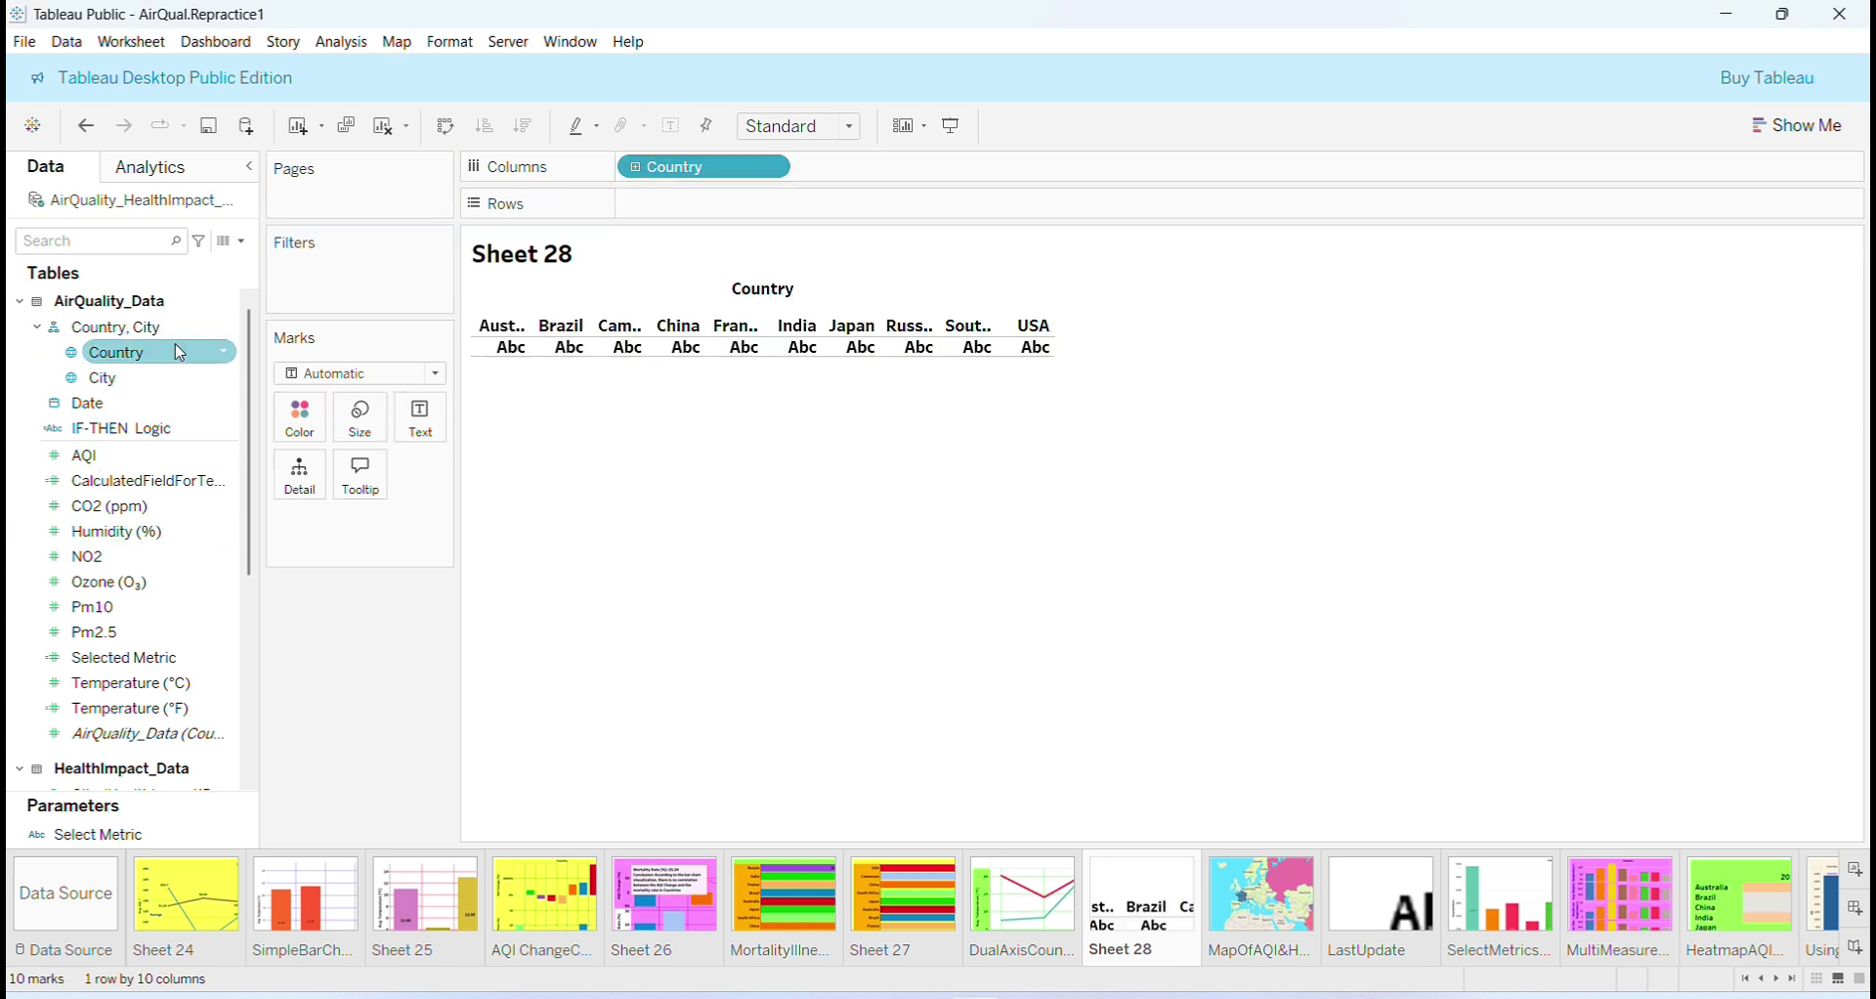
drag(78, 402, 870, 181)
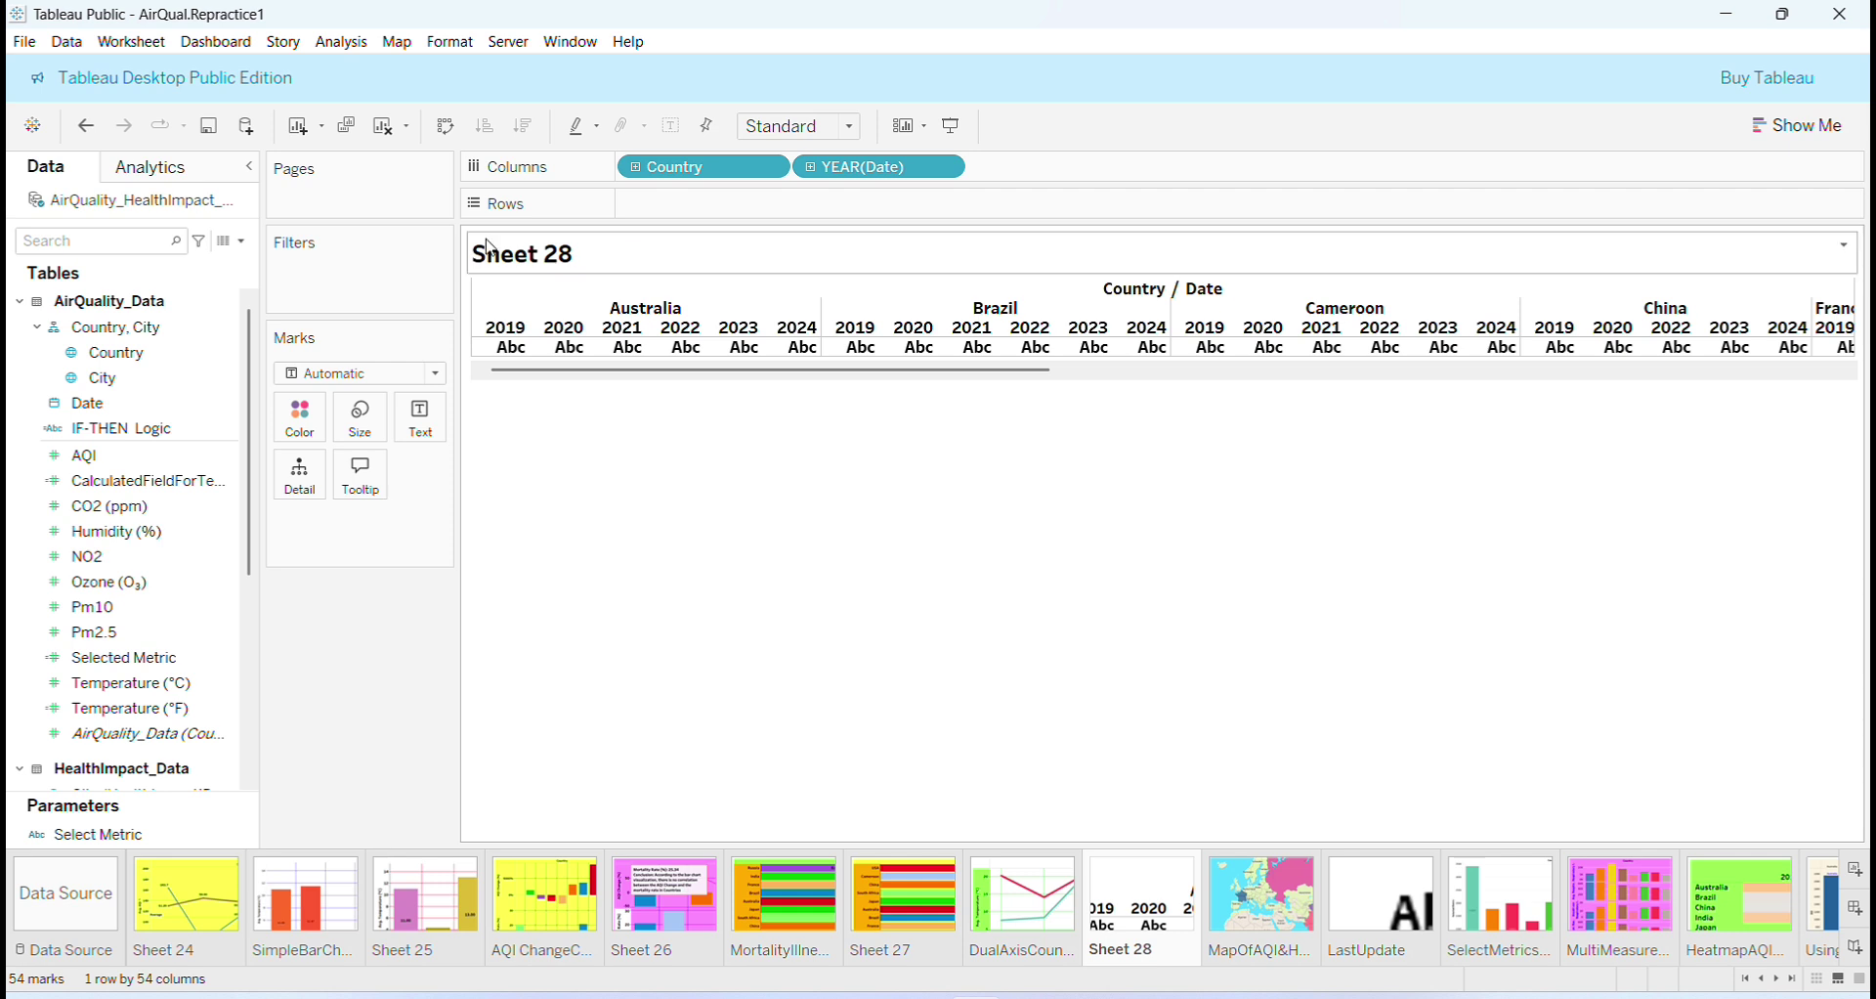
- Add Temperature (°C) and Humidity (%) to Rows, in that order
drag(252, 484, 254, 535)
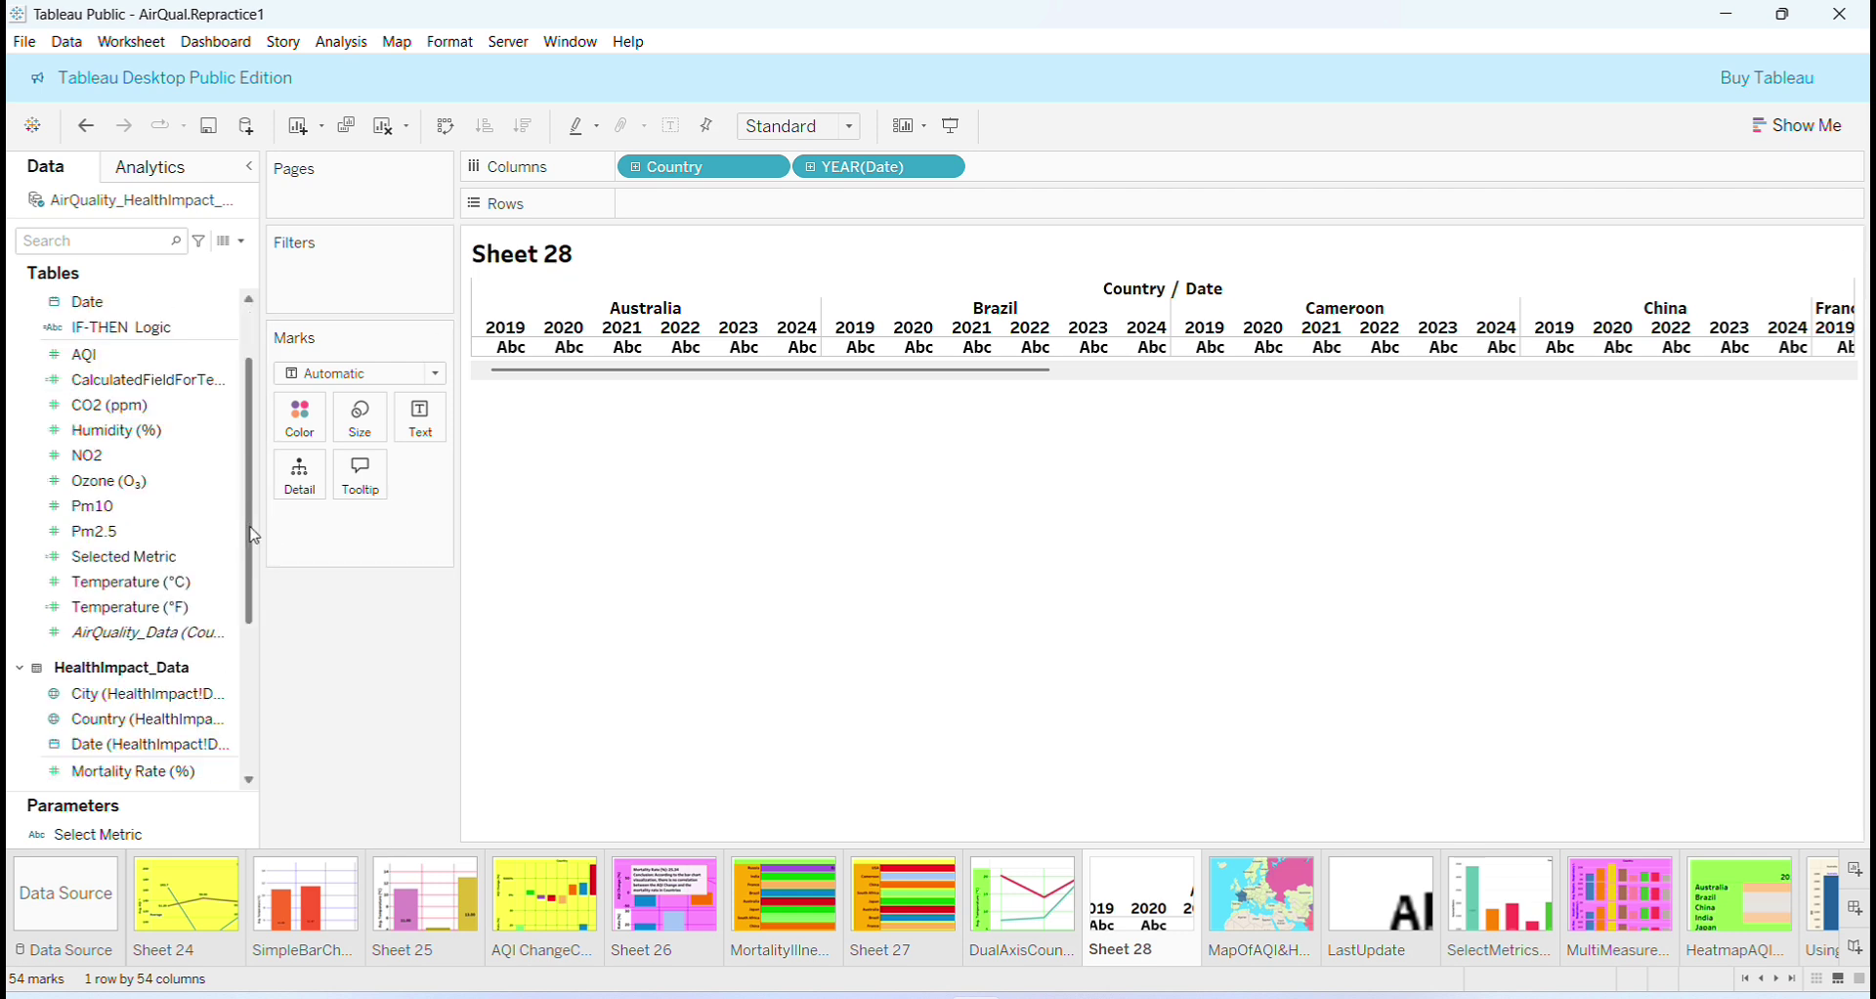
drag(122, 582, 726, 215)
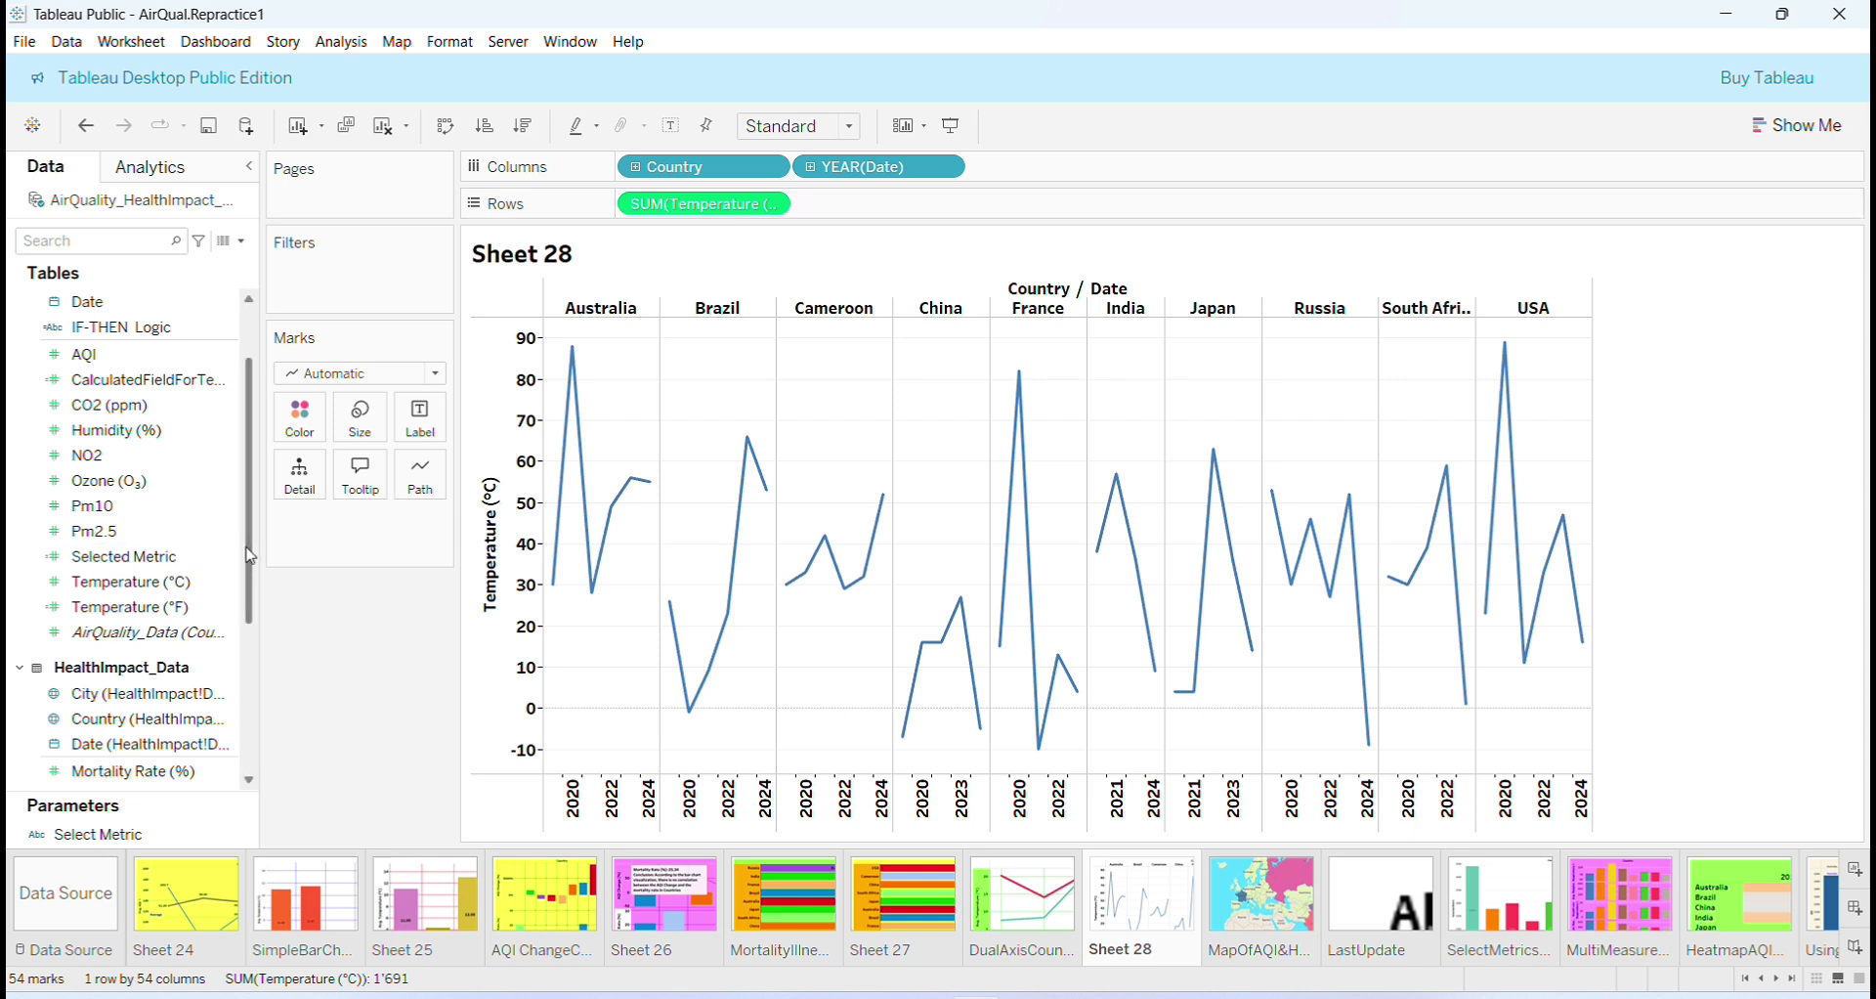
drag(103, 430, 933, 213)
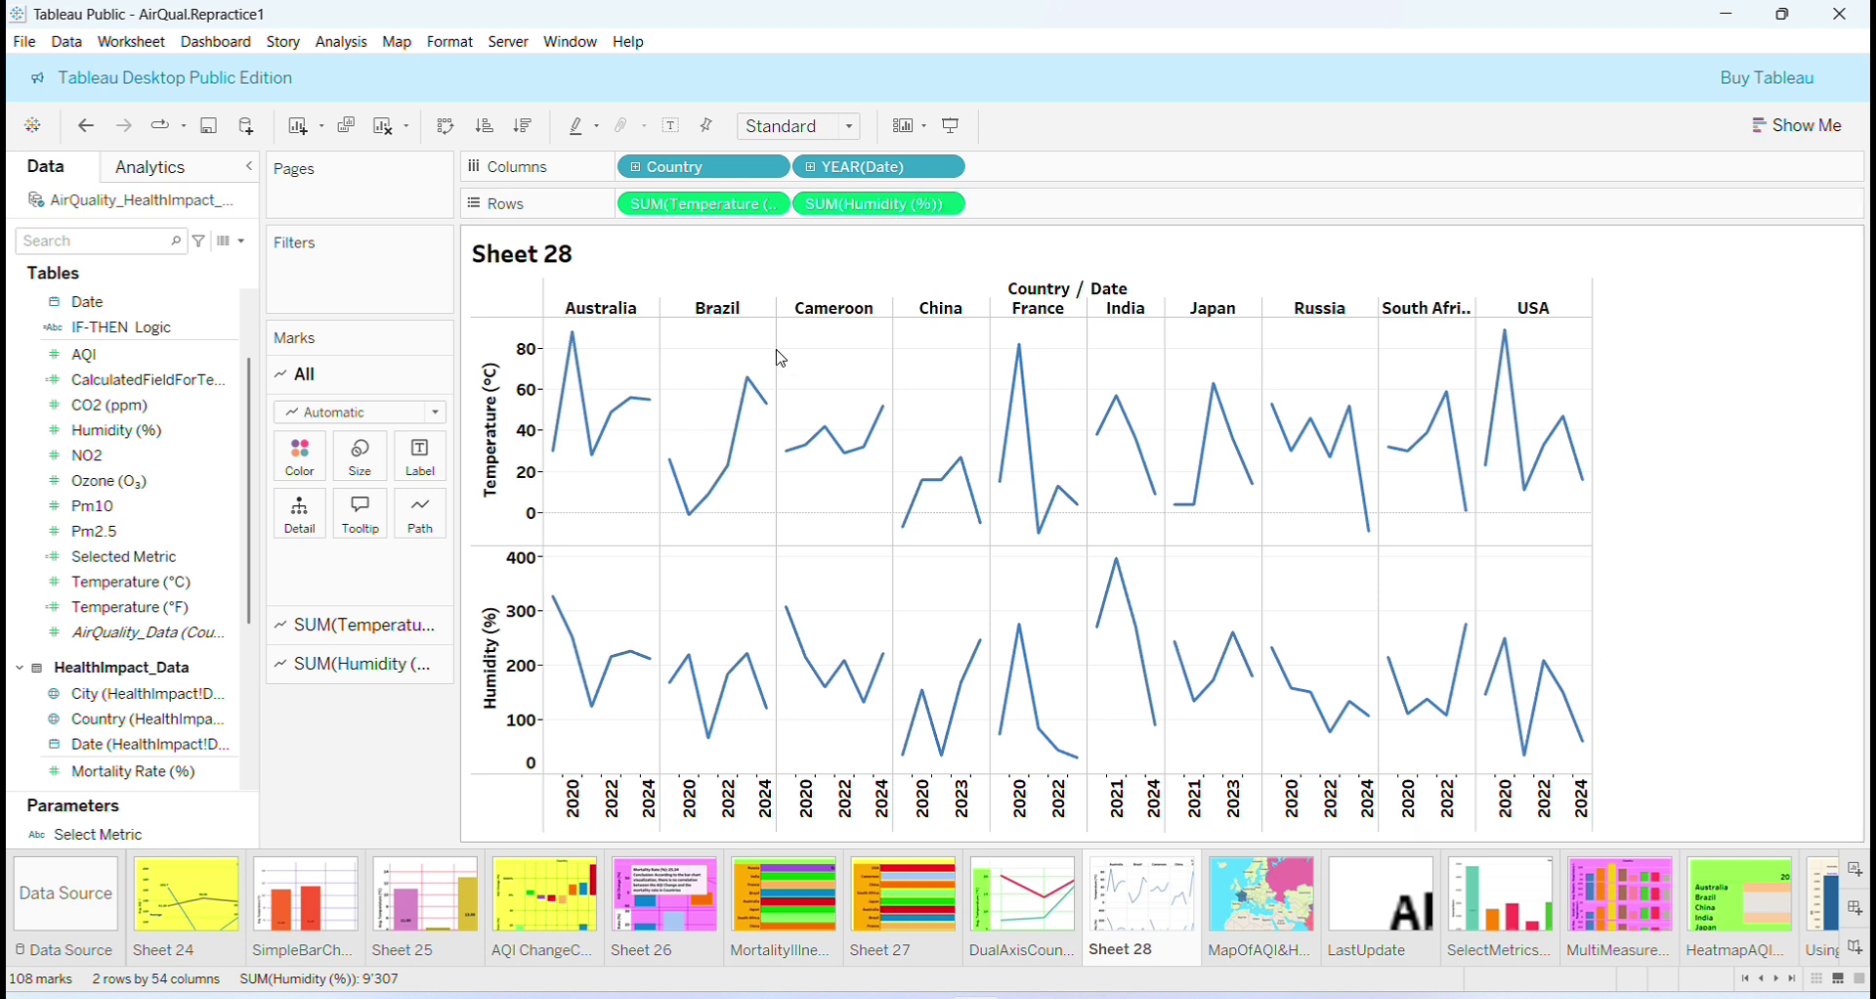
- Change the aggregation of both Temperature (°C) and Humidity (%) on Rows to Average
click(772, 205)
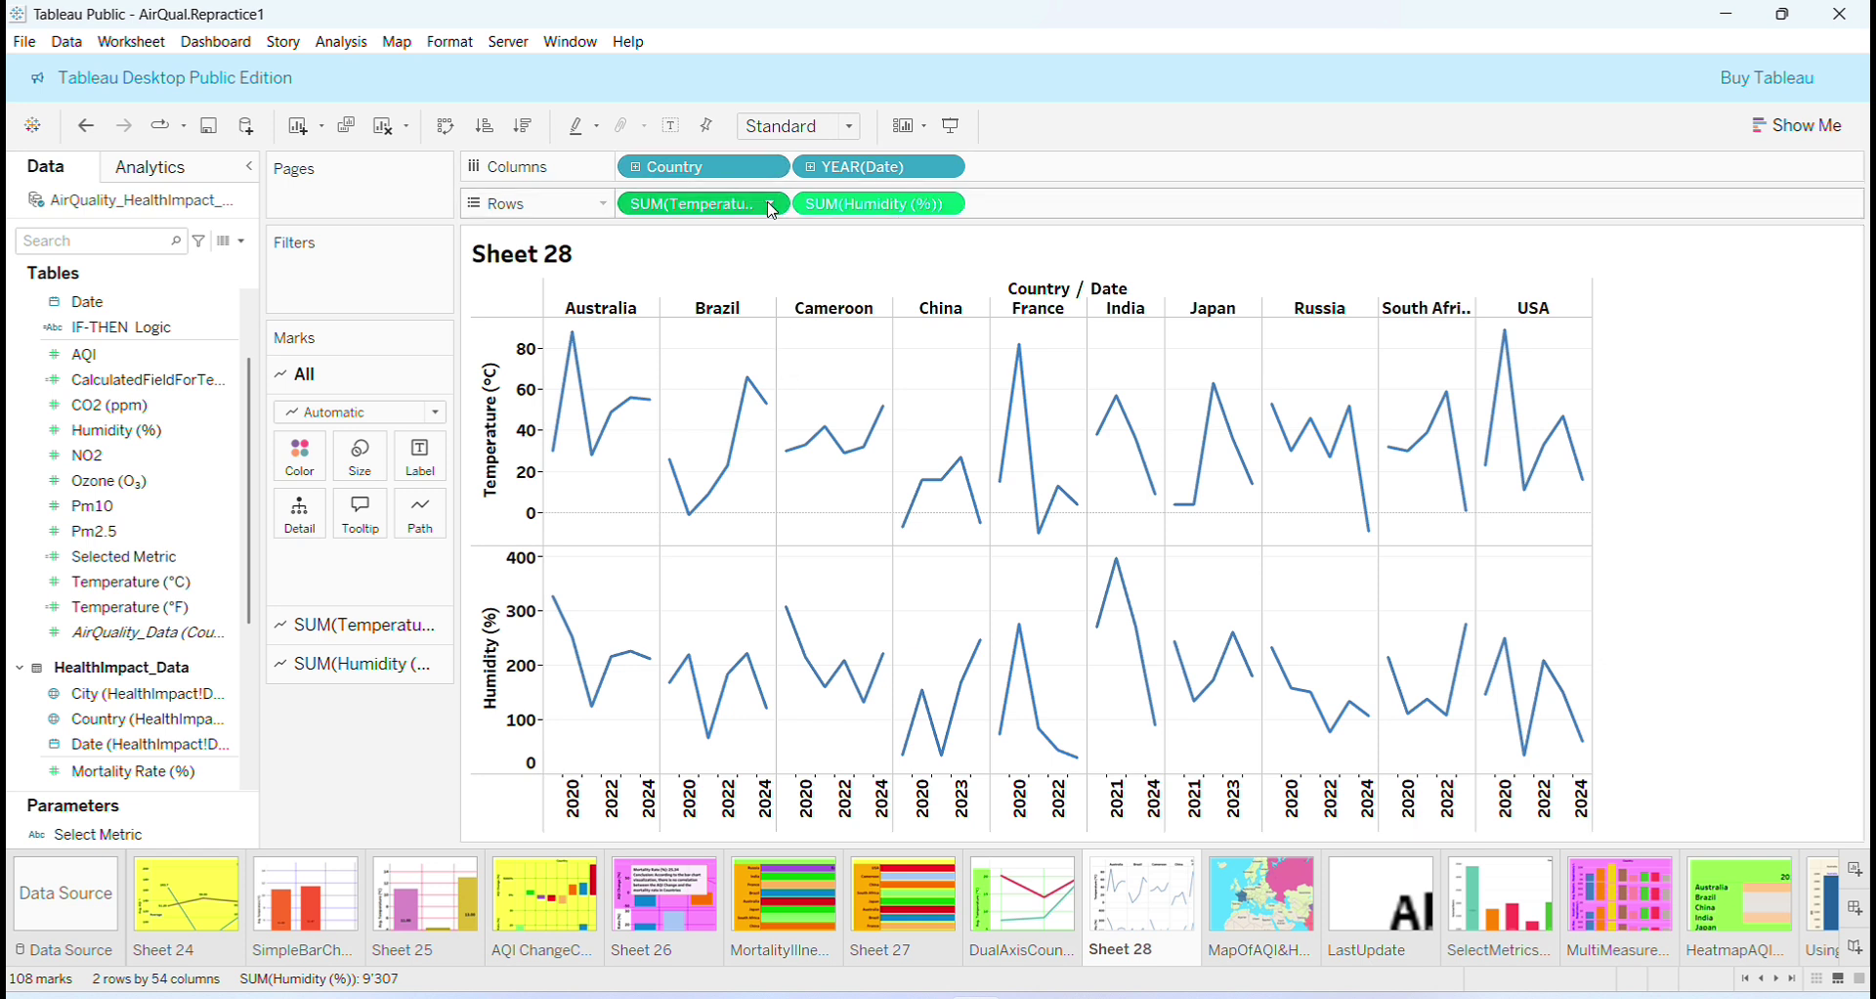
mouse_move(767, 450)
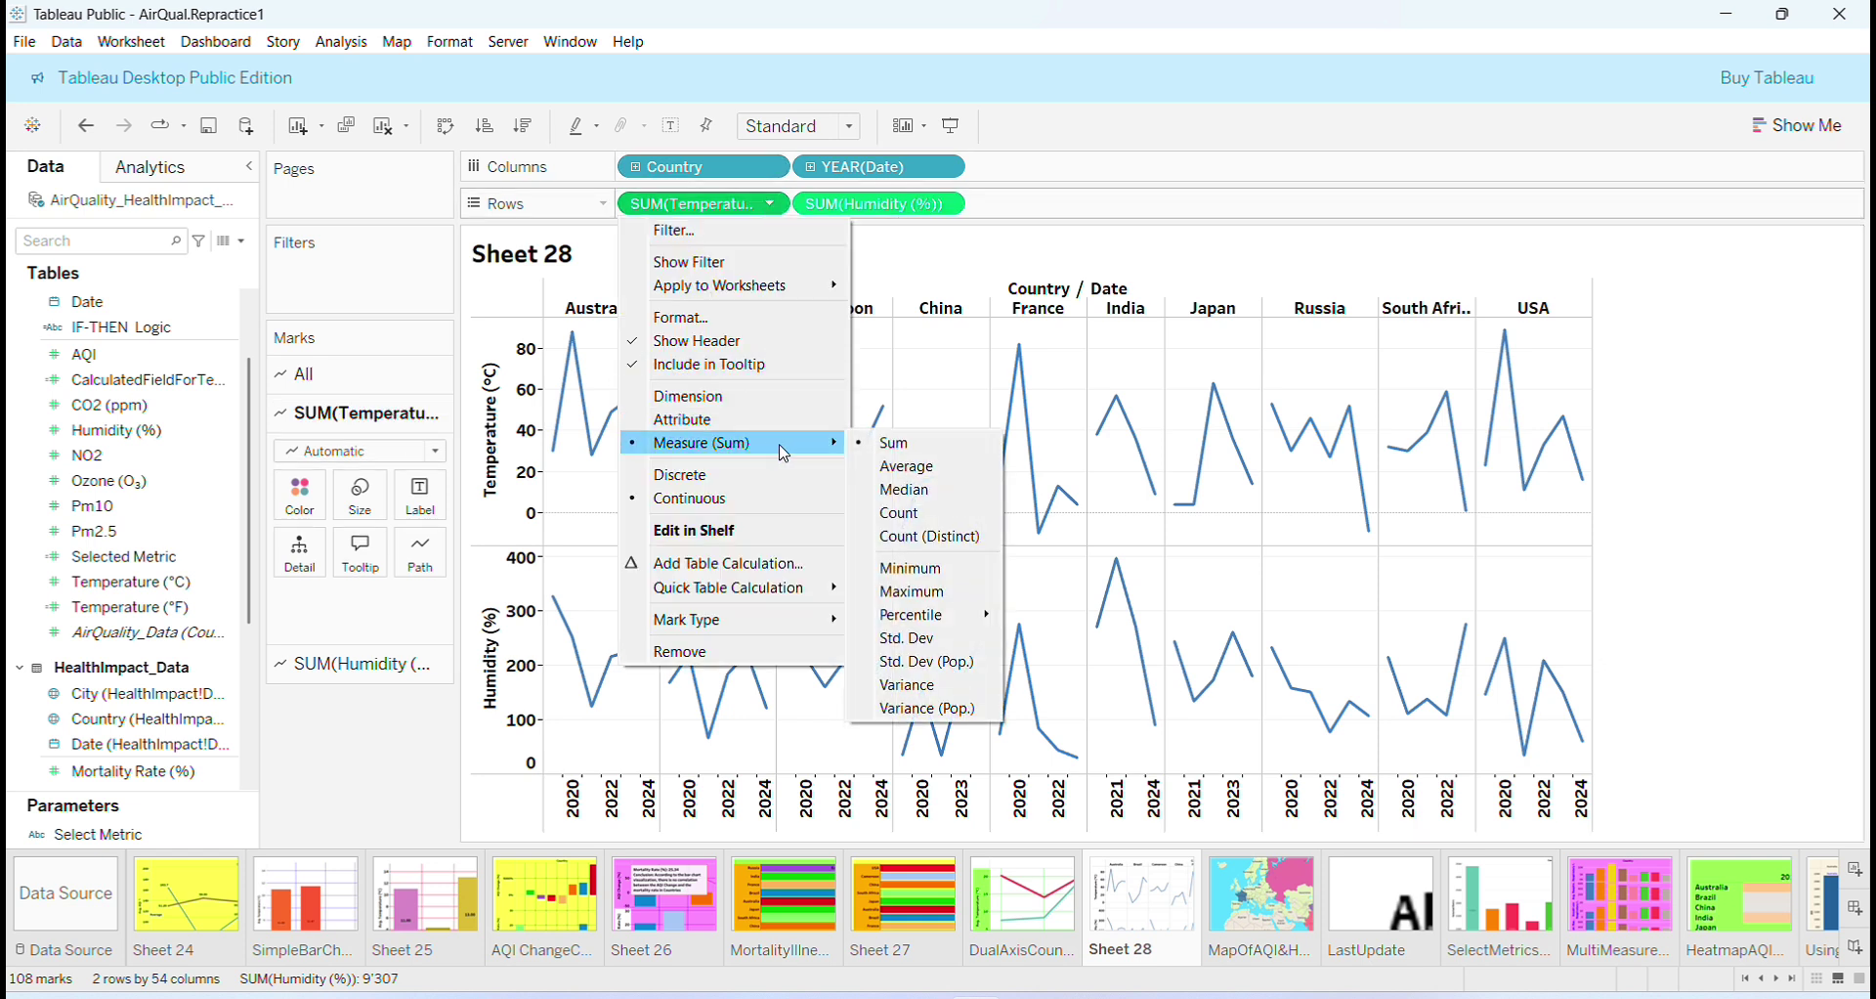
click(901, 466)
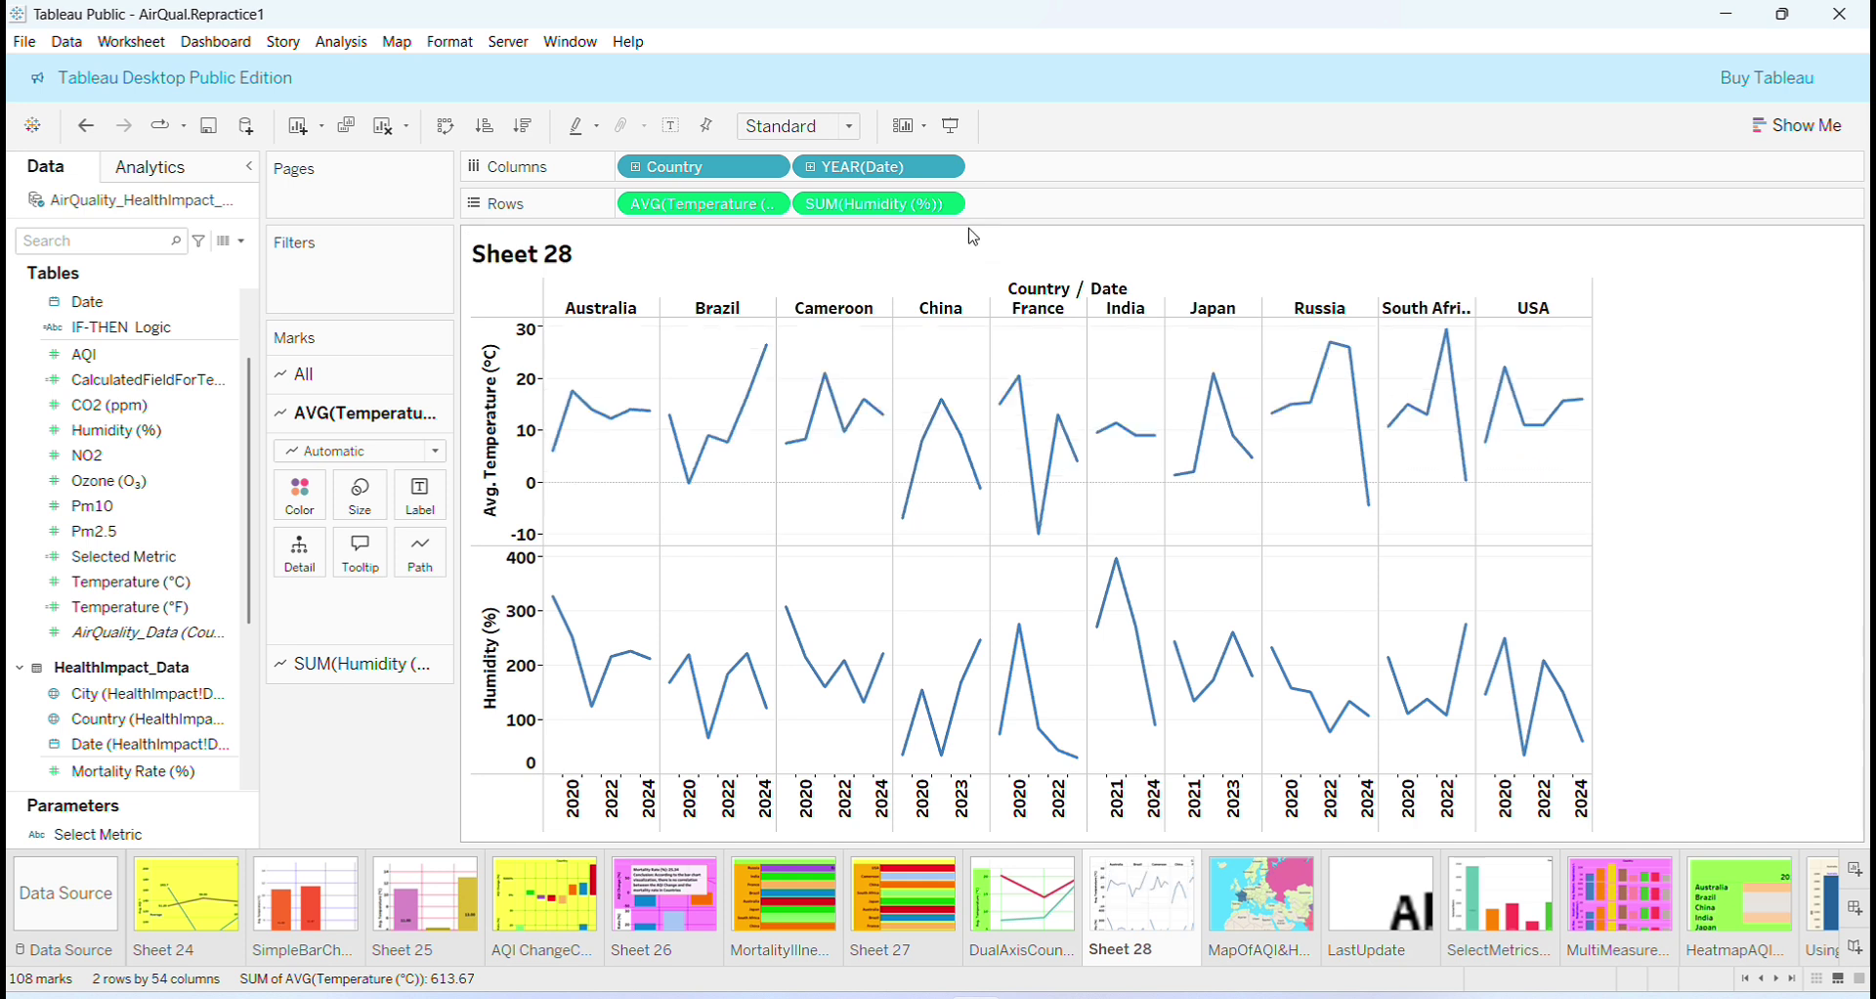
click(946, 203)
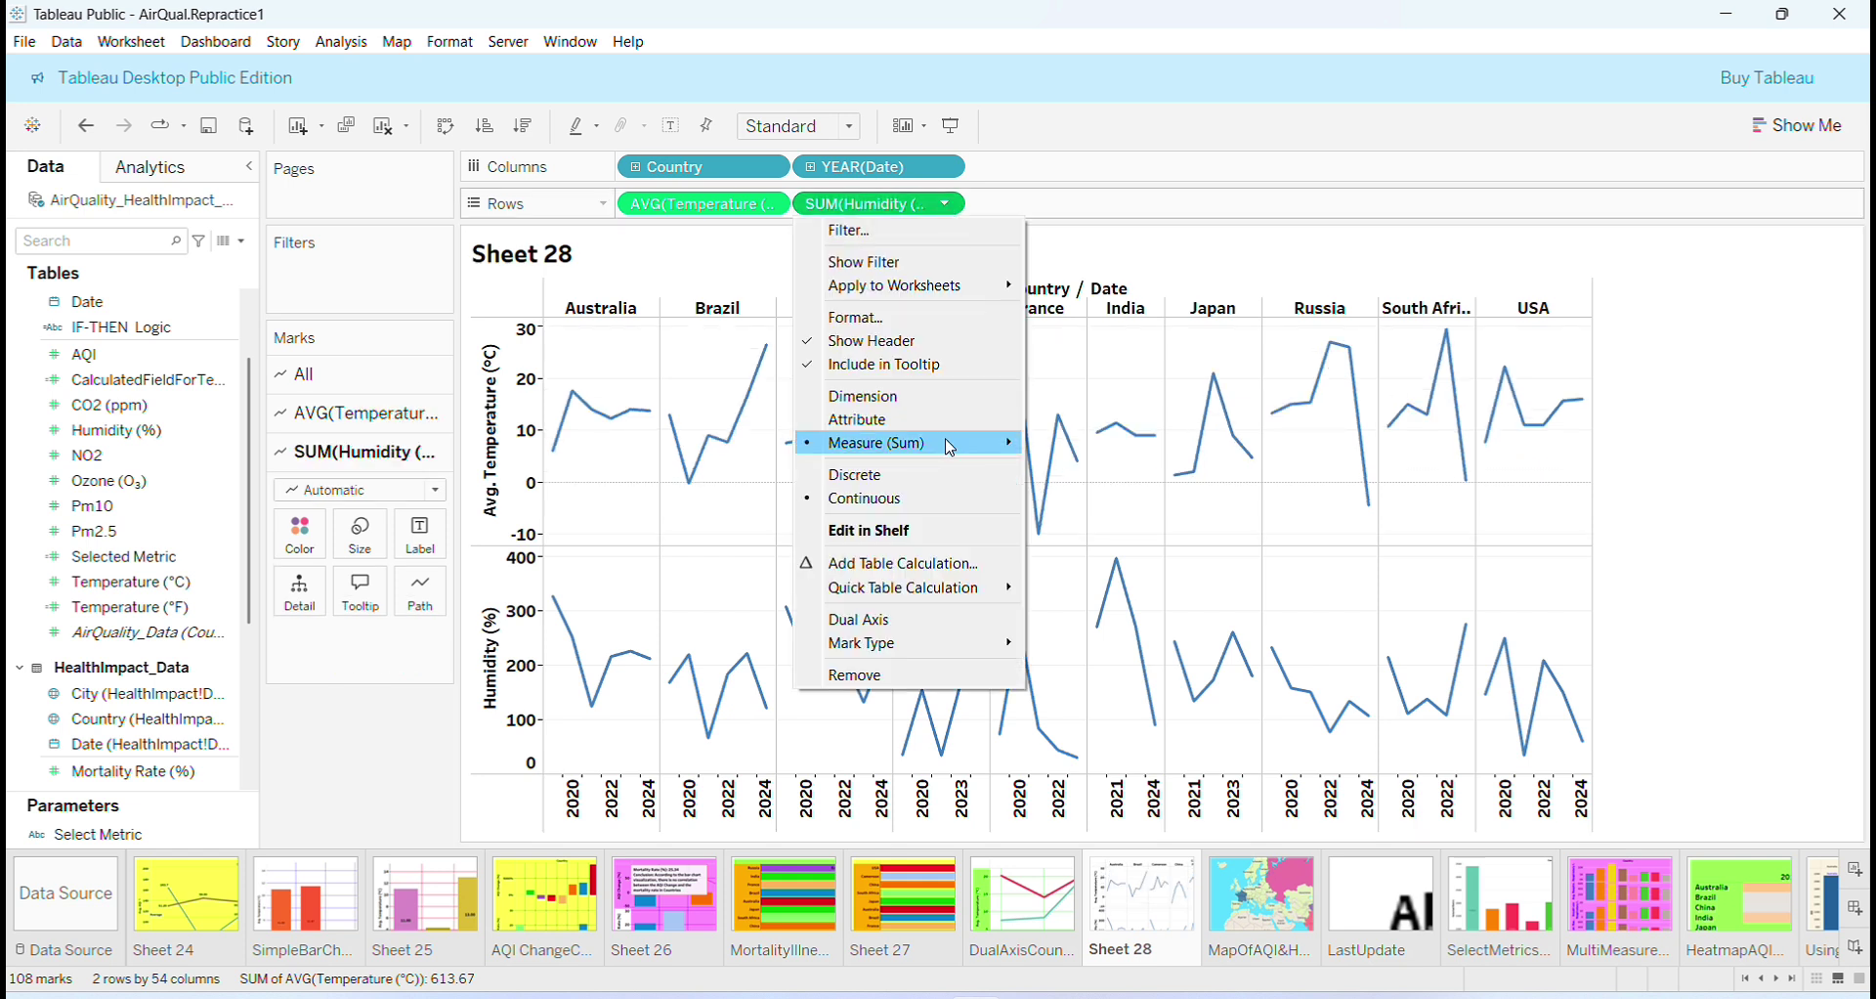
mouse_move(1007, 447)
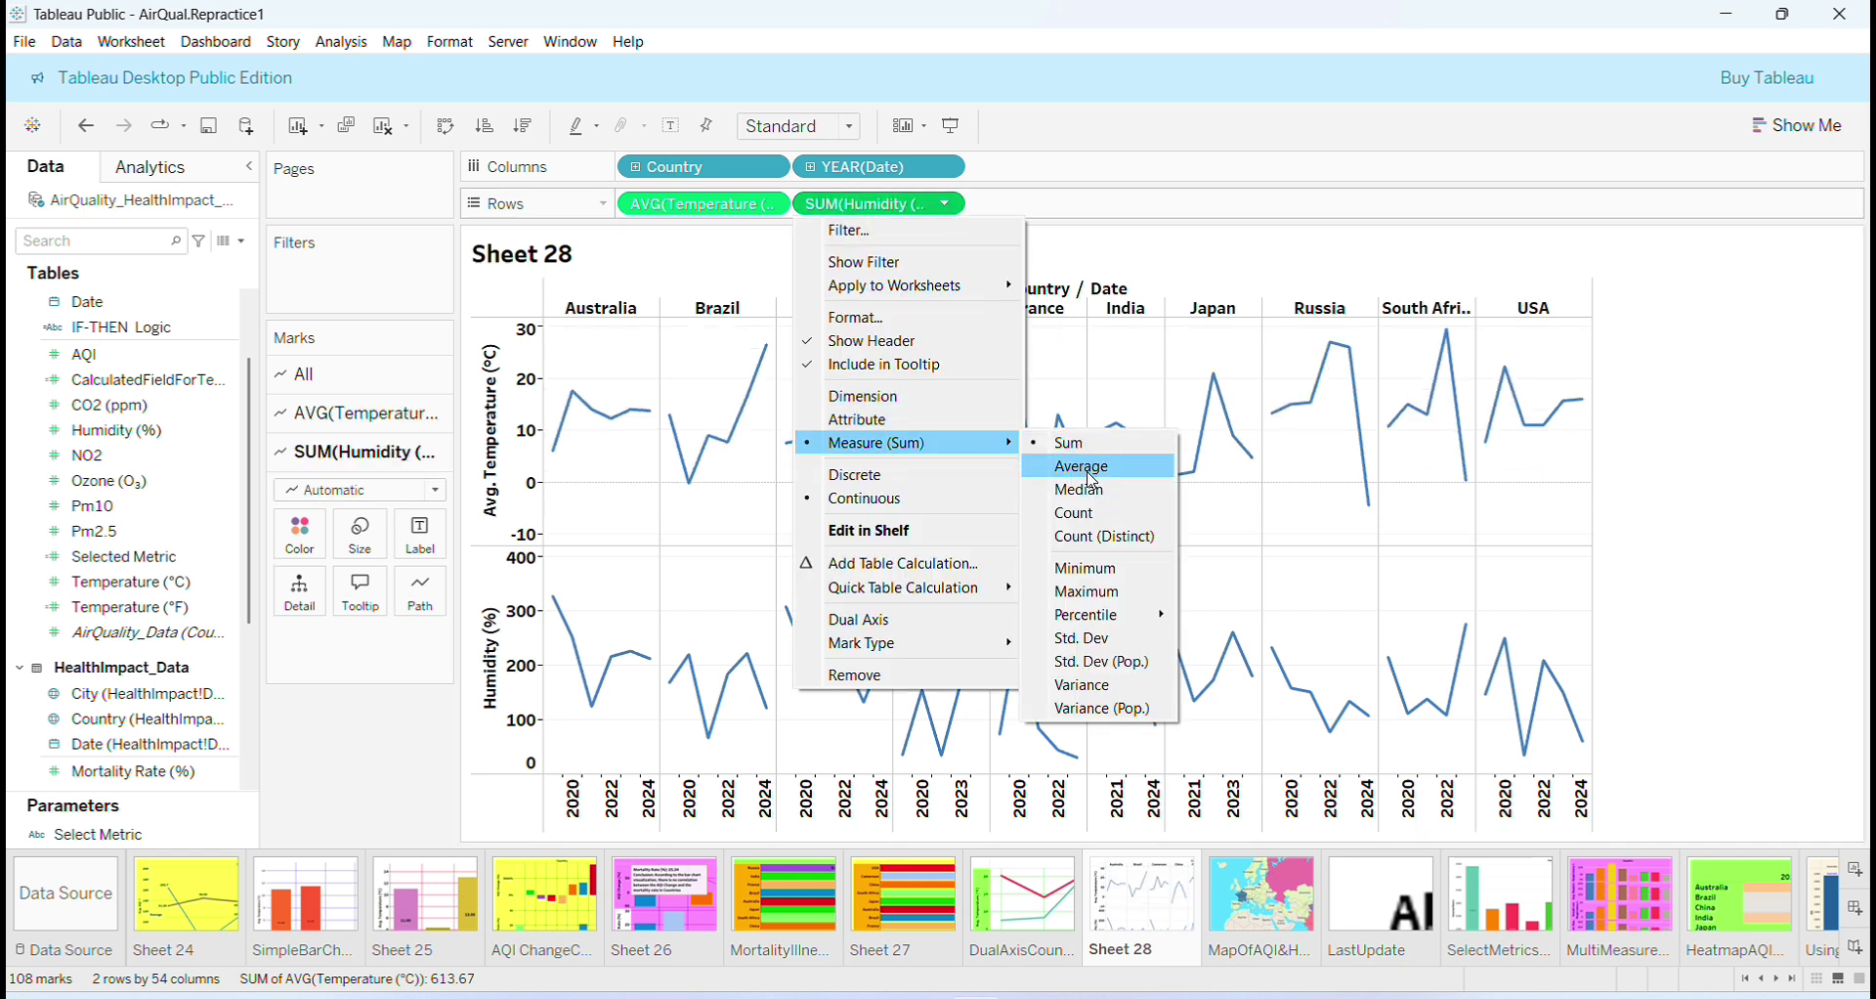
click(1093, 467)
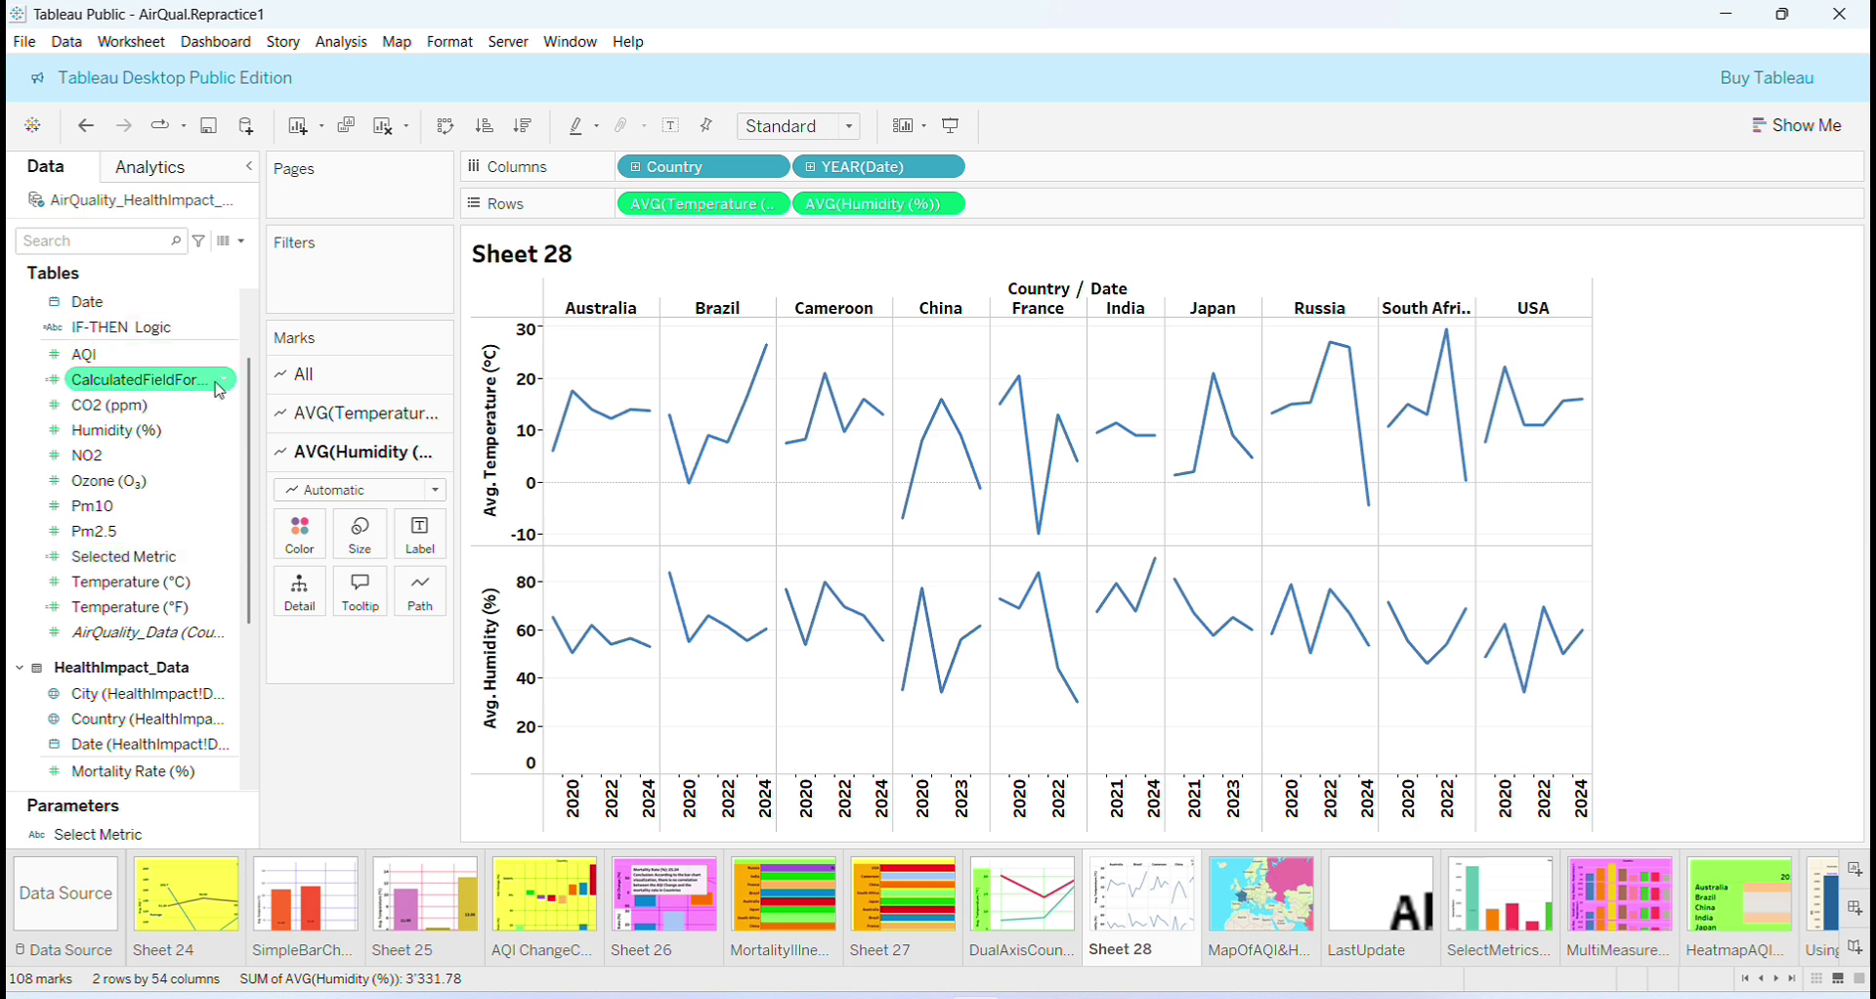
- Add Country as a filter with every country selected
scroll(250, 402, up, 3)
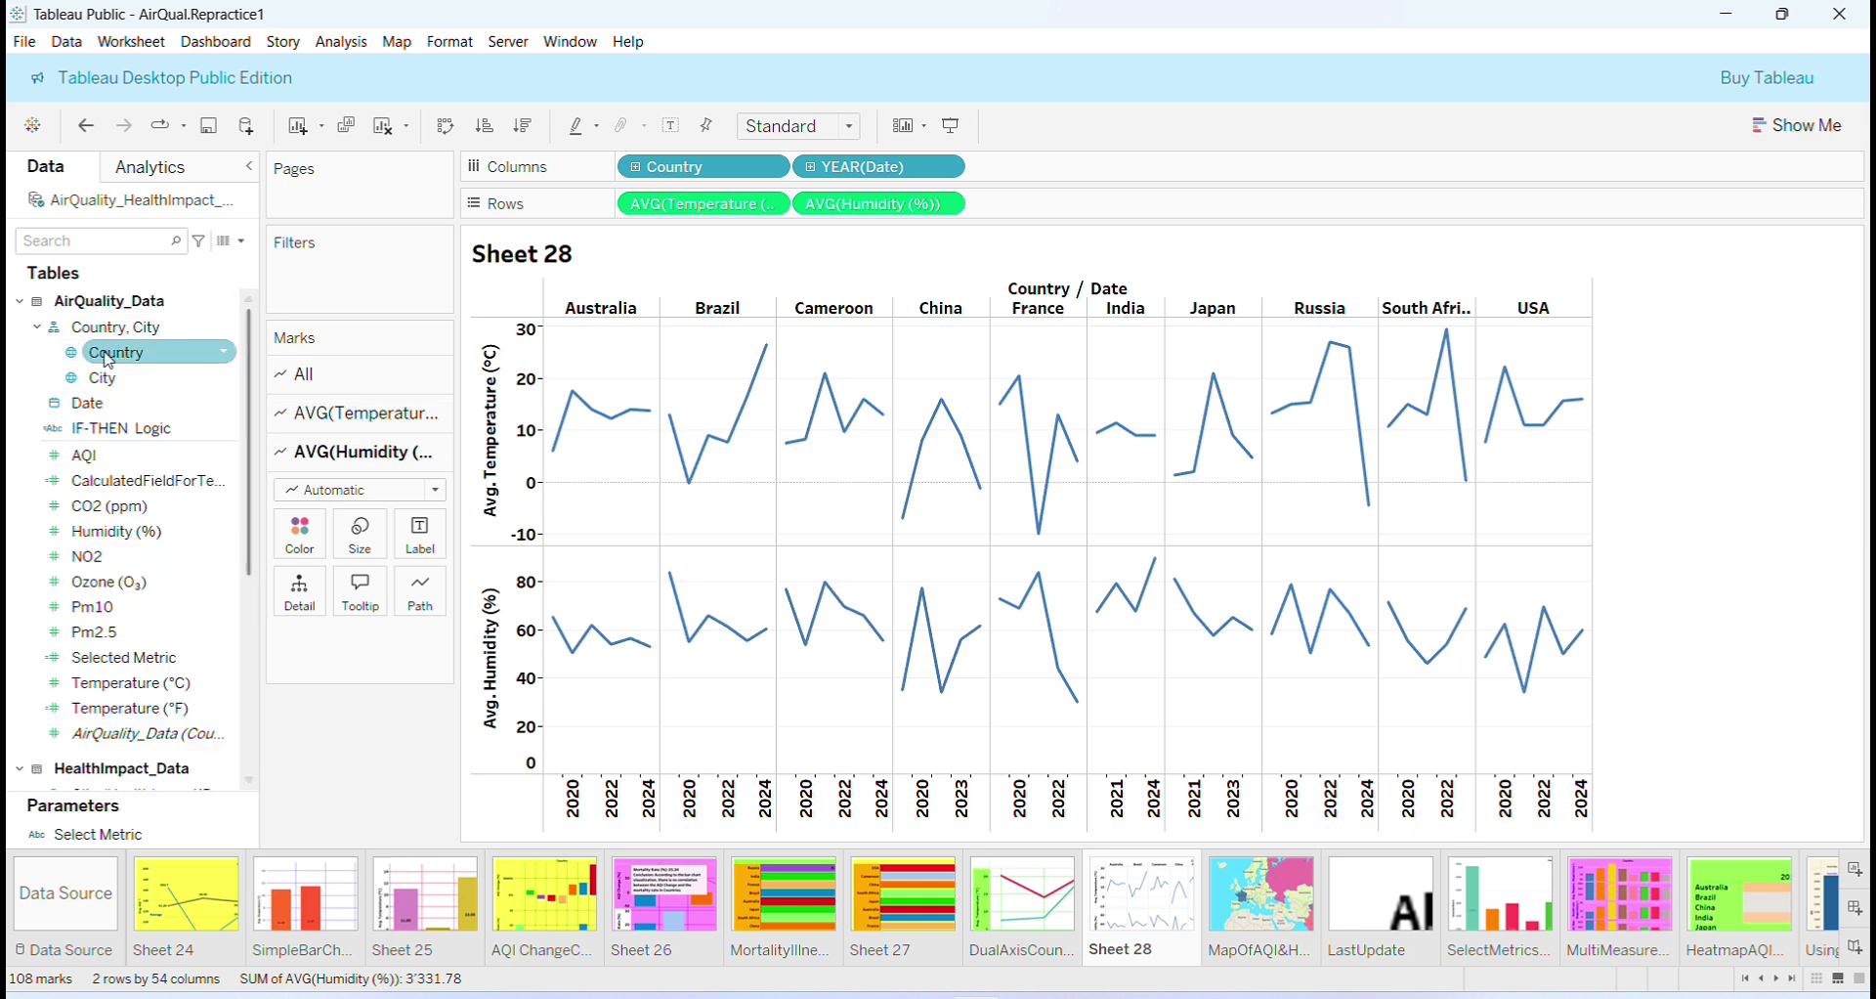
drag(106, 353, 300, 294)
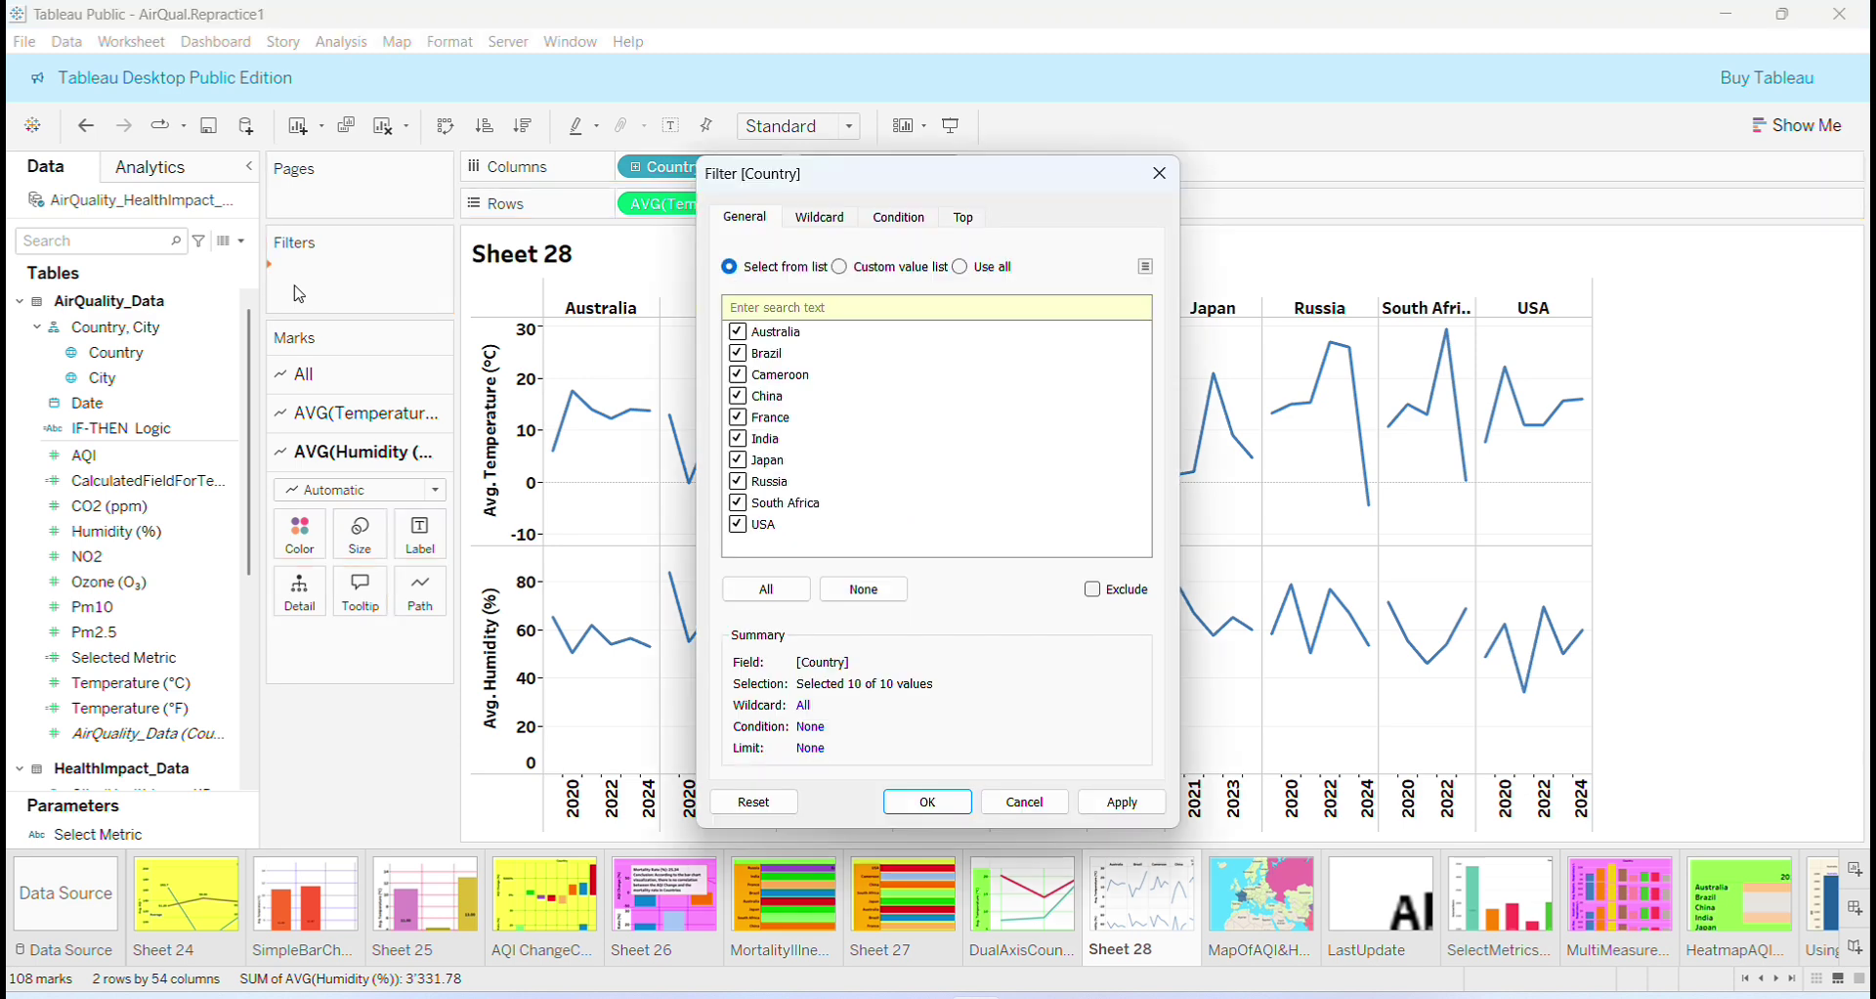
click(926, 803)
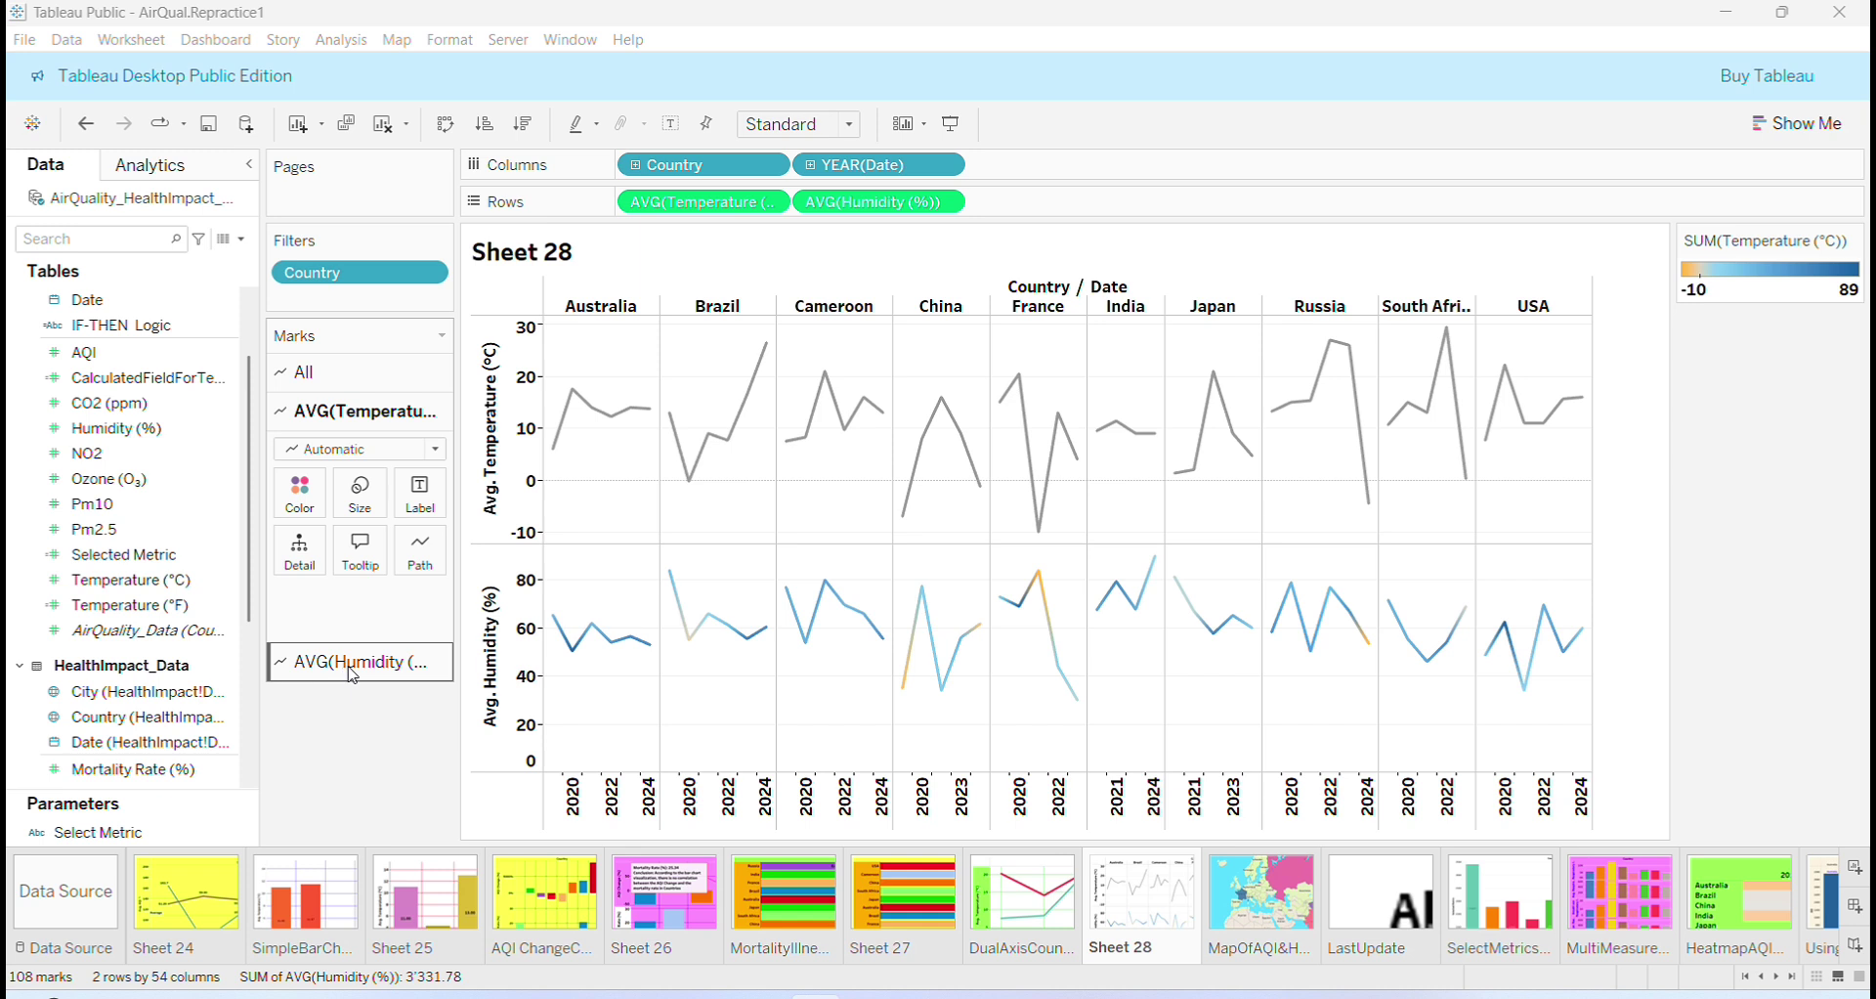
- Set the mark type of the average temperature to Line
click(354, 672)
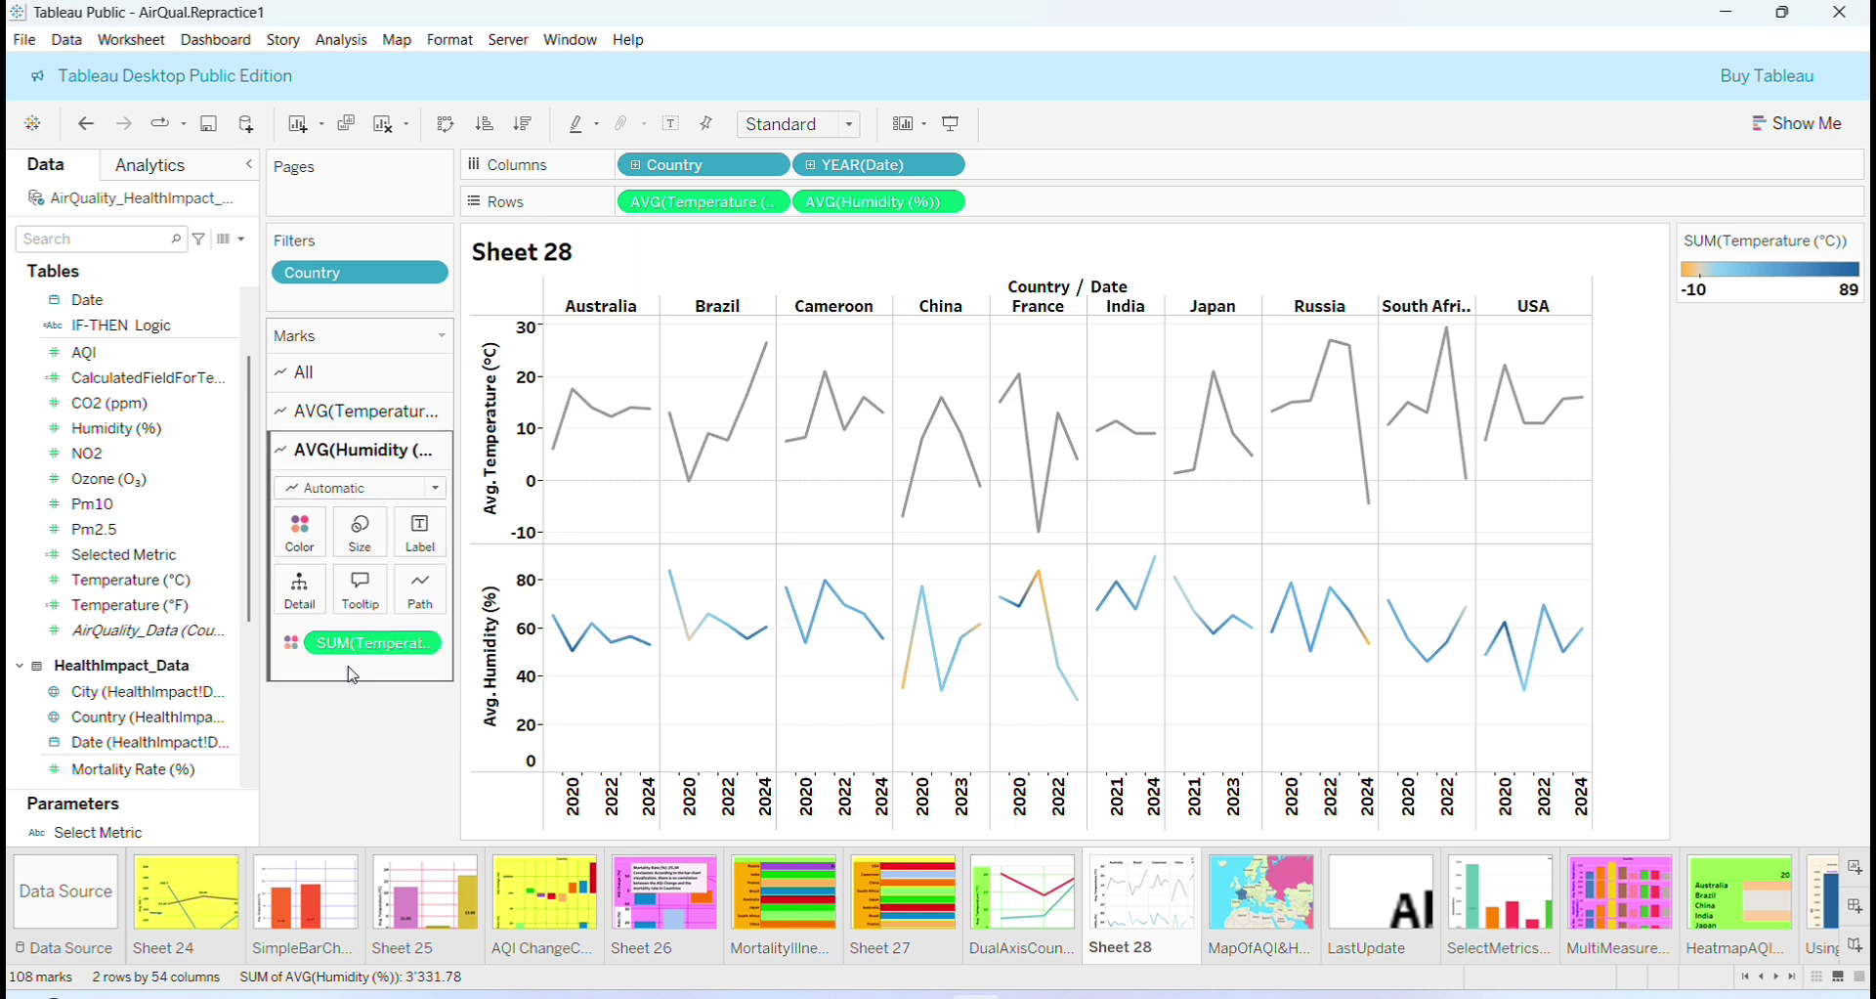
click(382, 414)
click(435, 452)
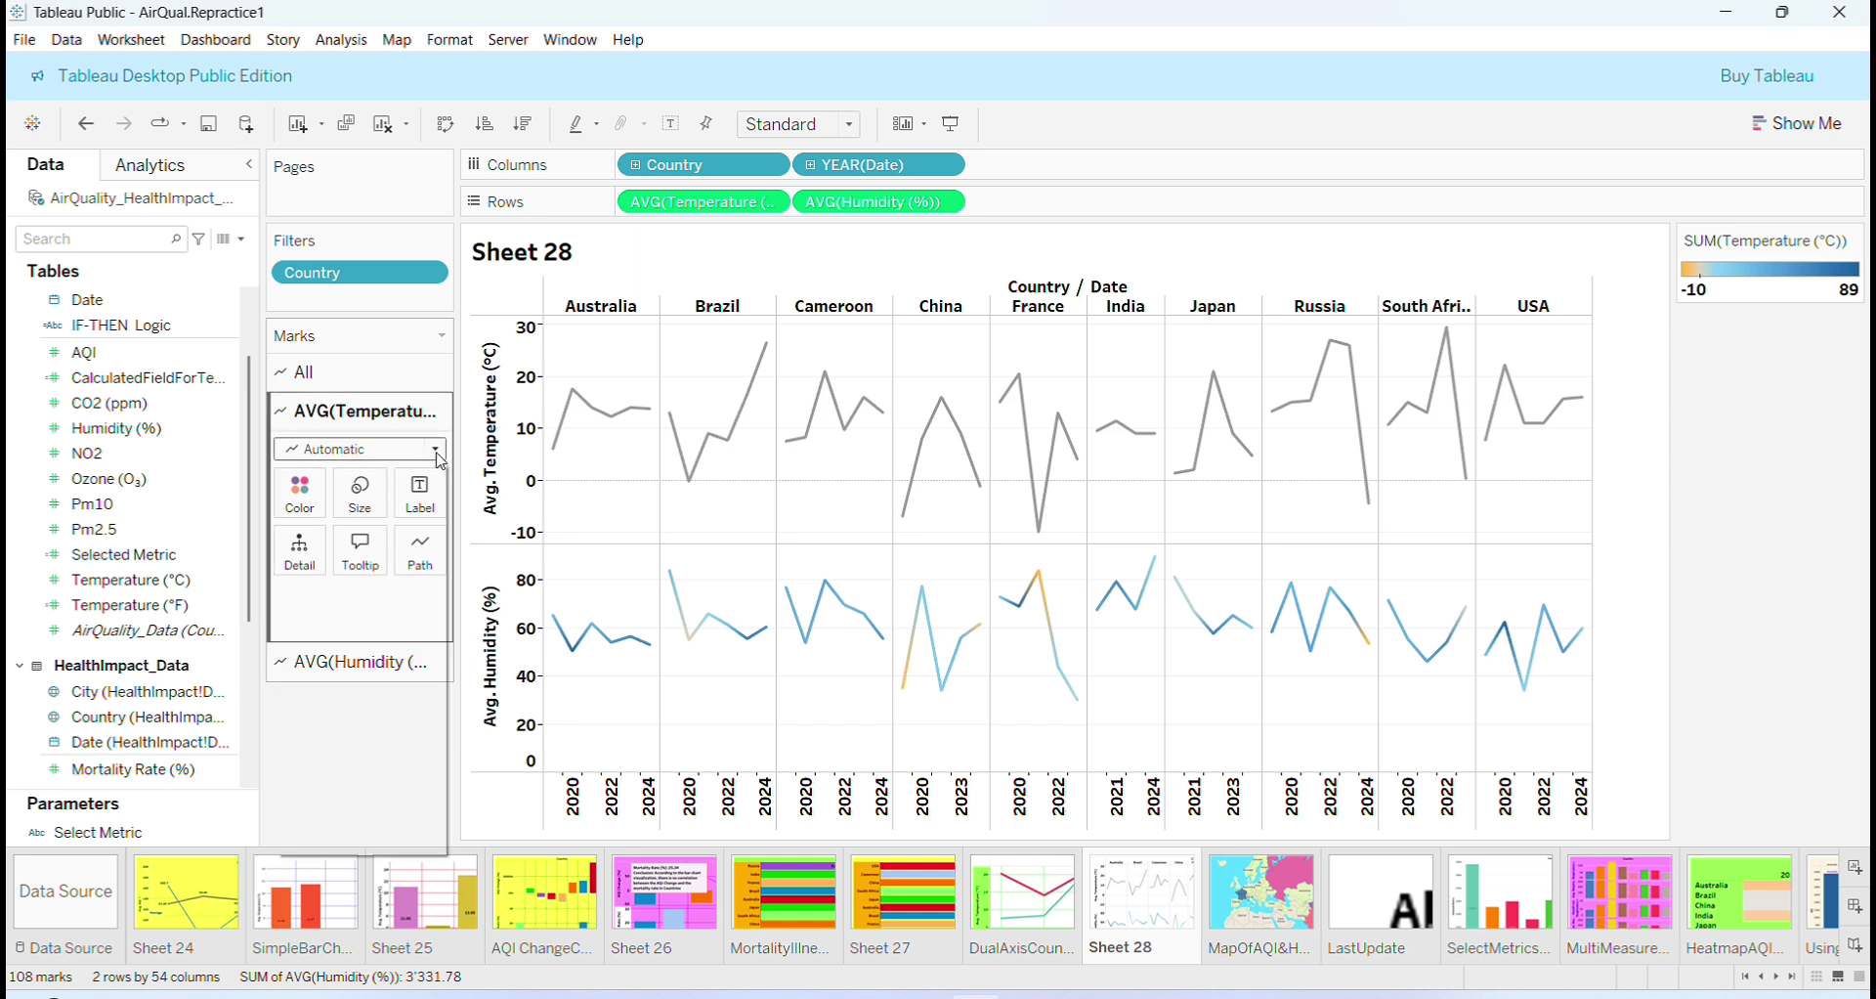
click(386, 525)
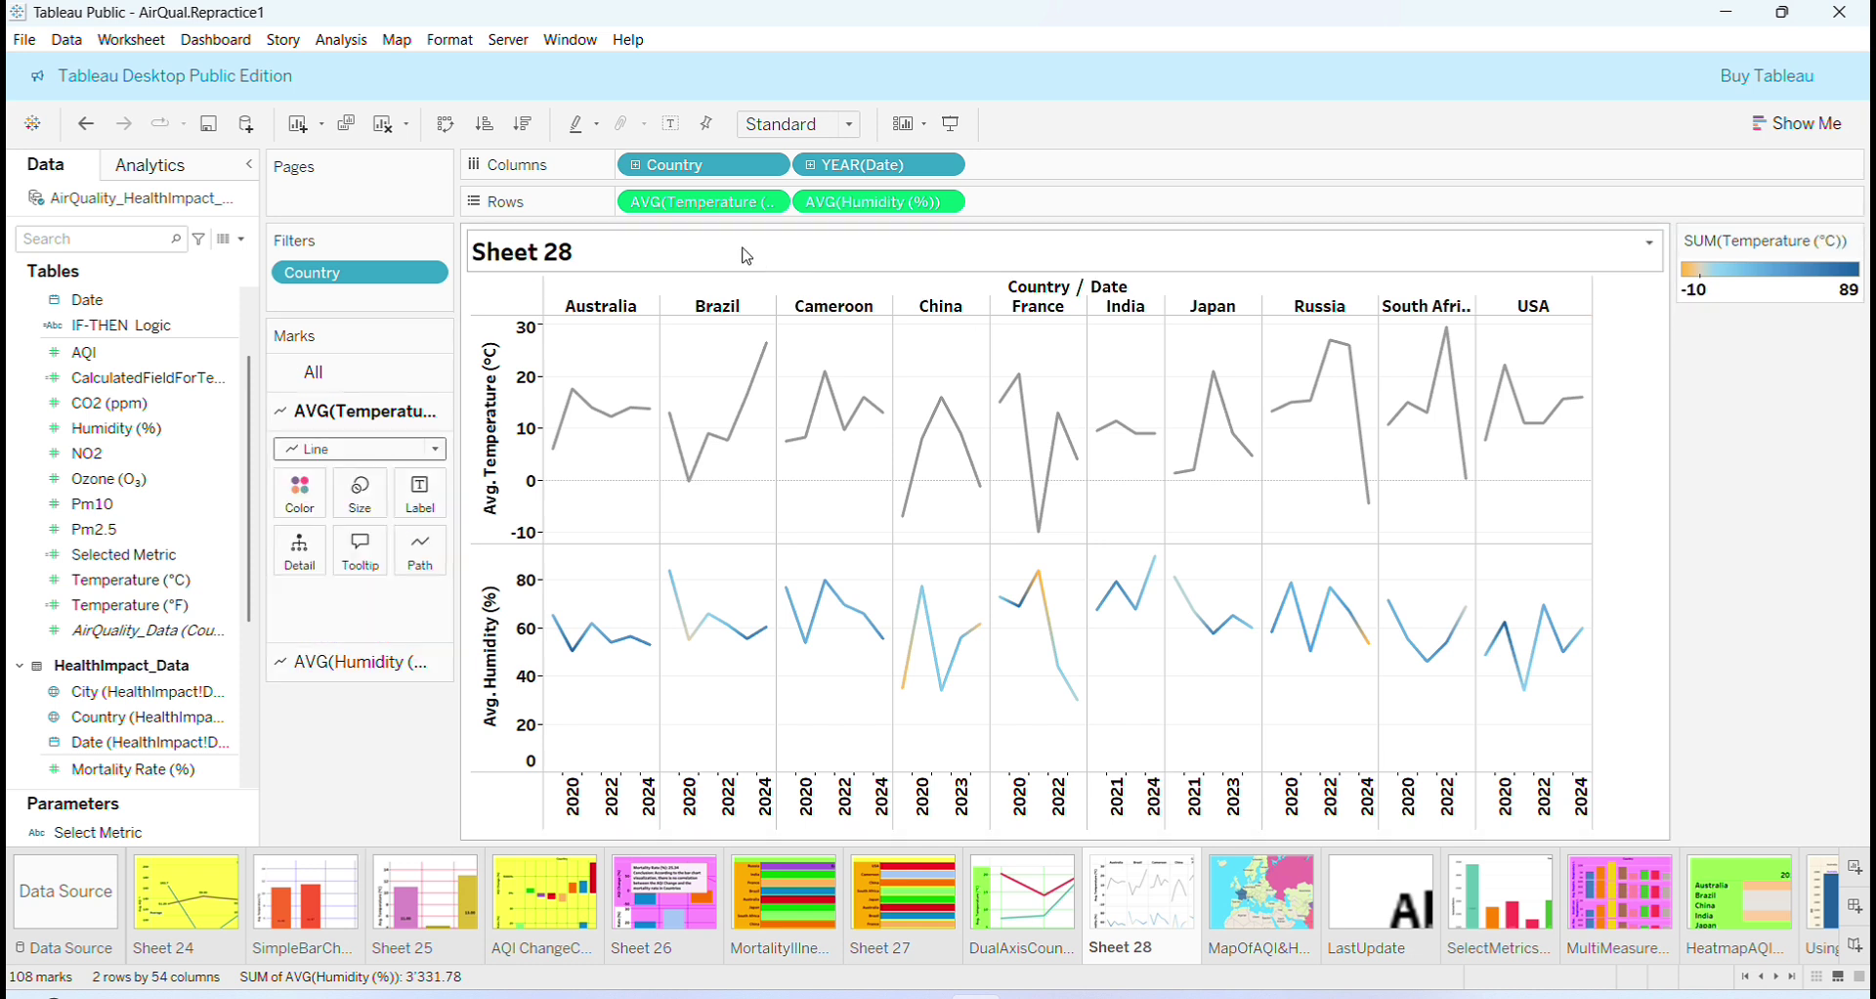
- Show the Country filter beside the chart and limit the selection to Cameroon only
click(427, 272)
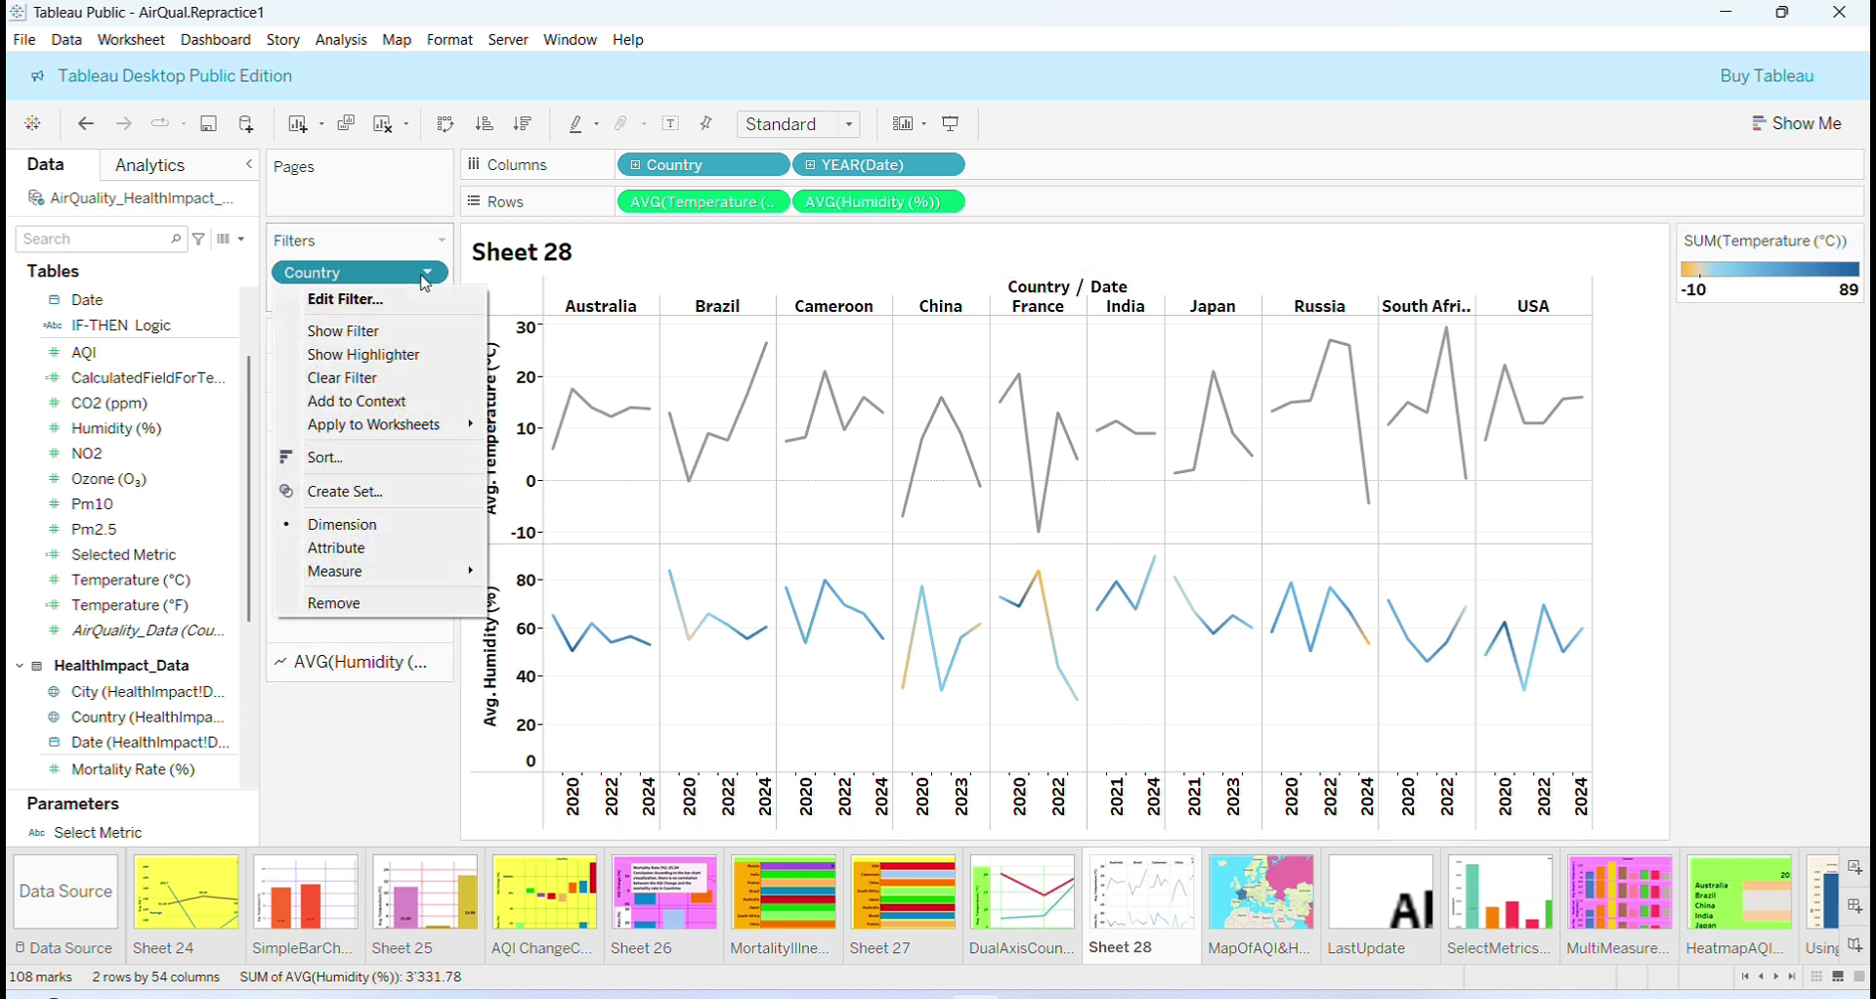
click(423, 277)
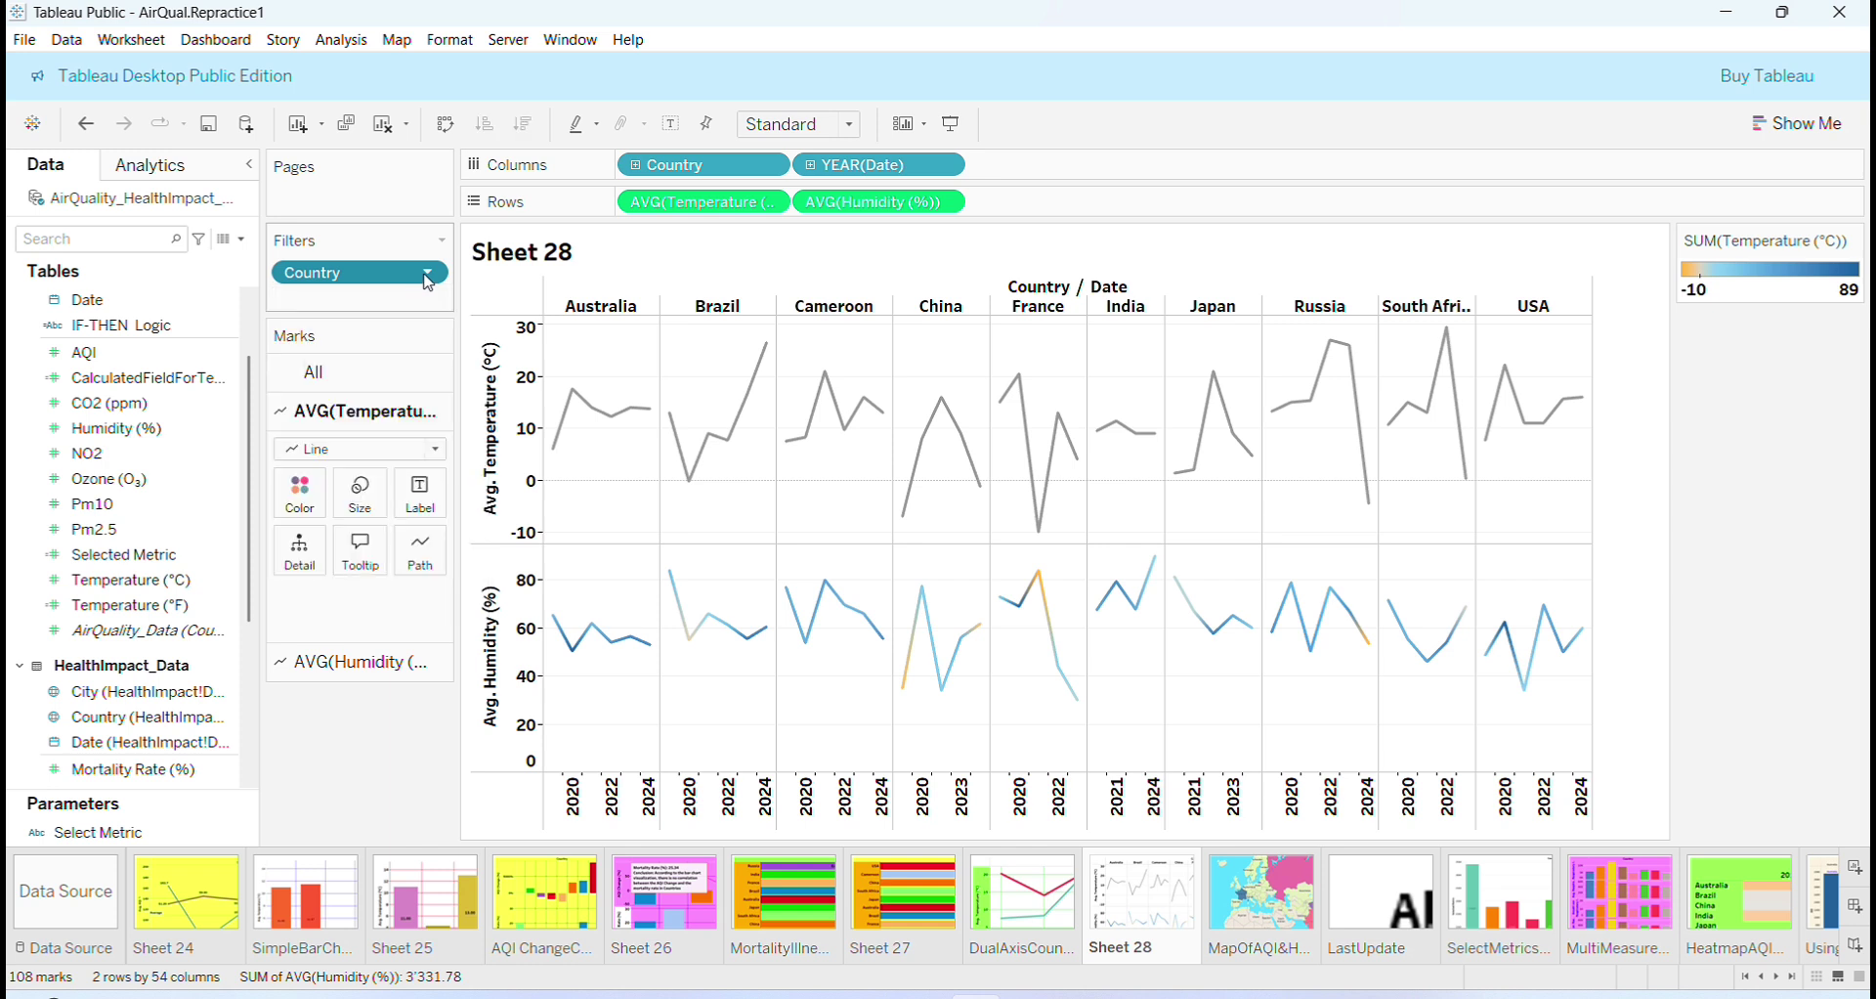
click(427, 273)
click(427, 330)
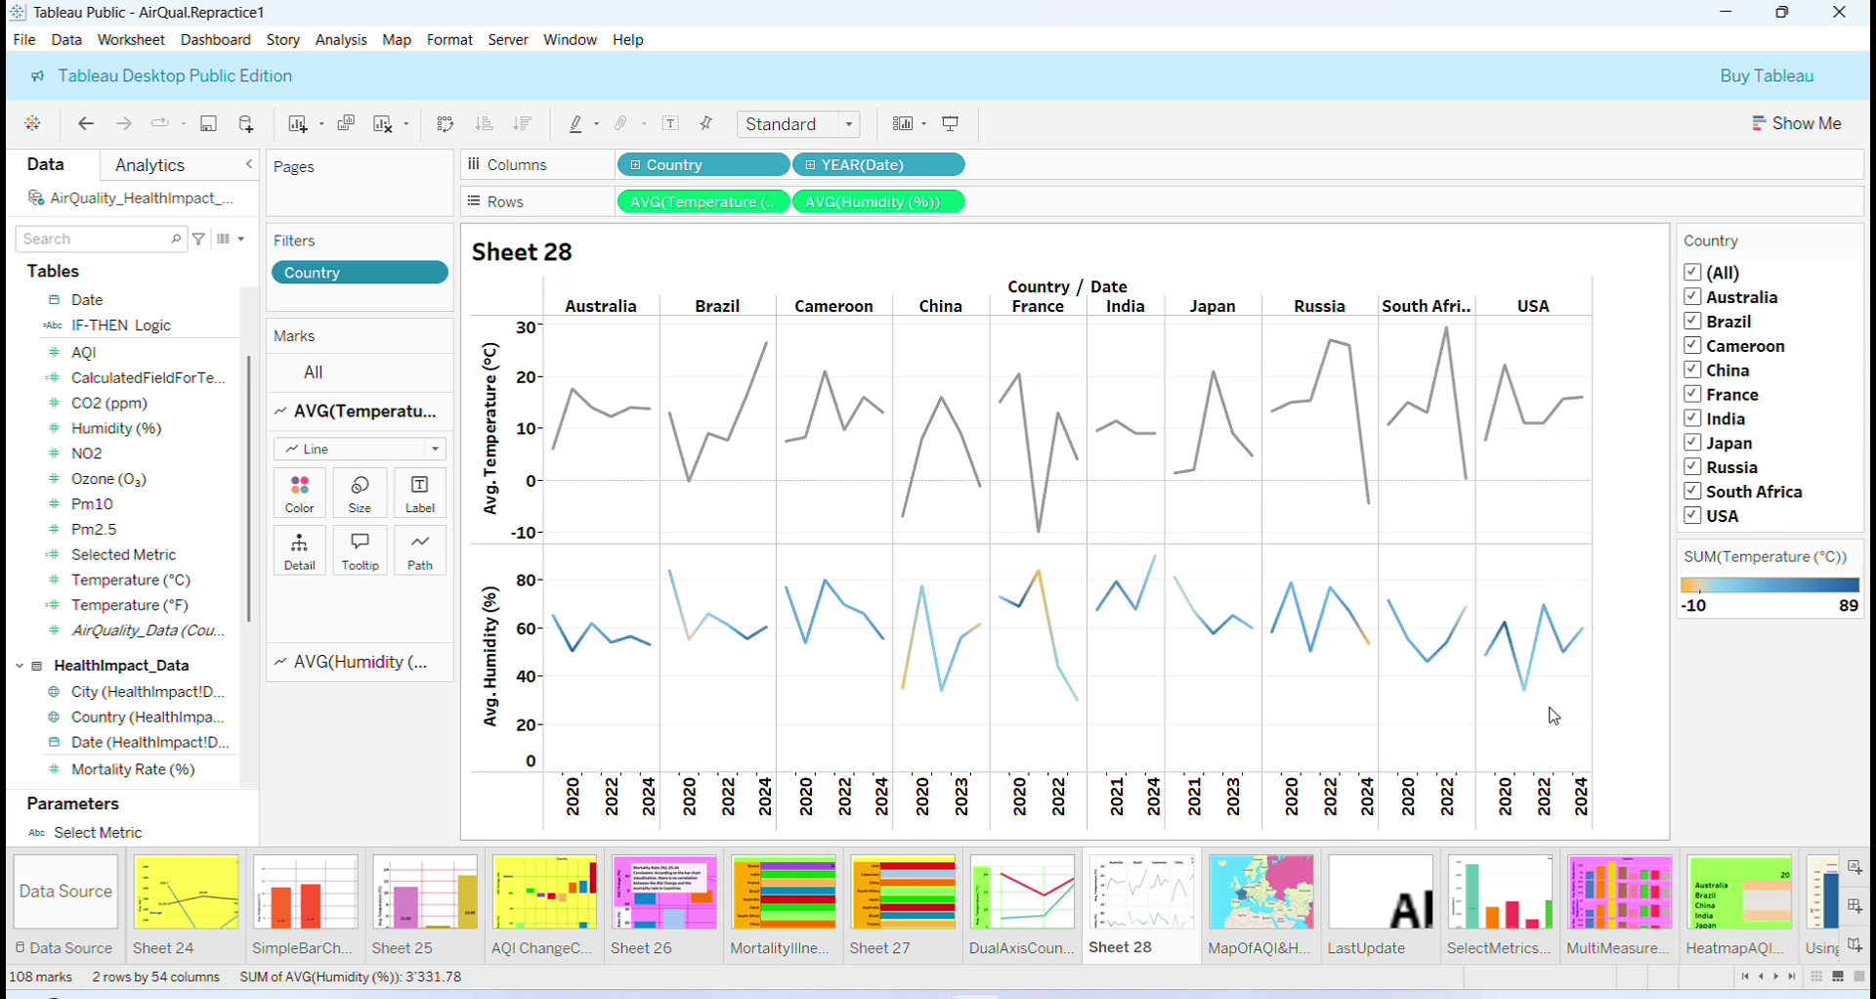
click(1695, 276)
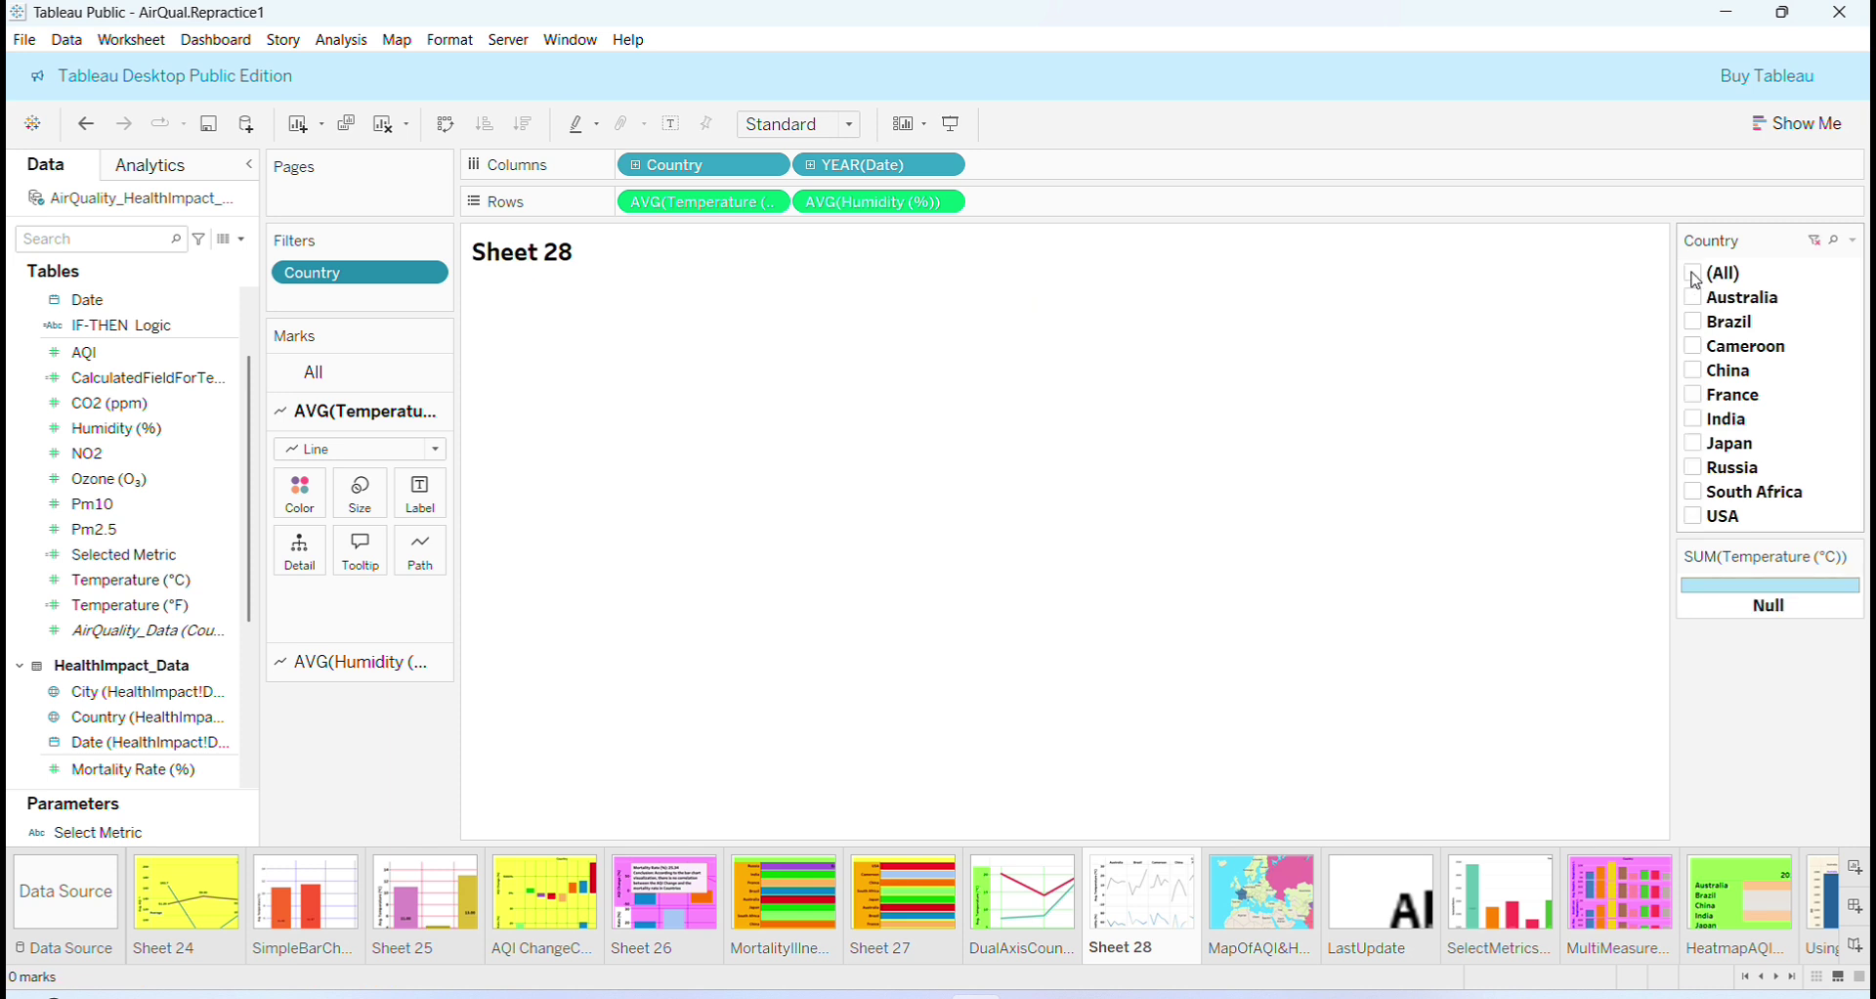
click(1698, 350)
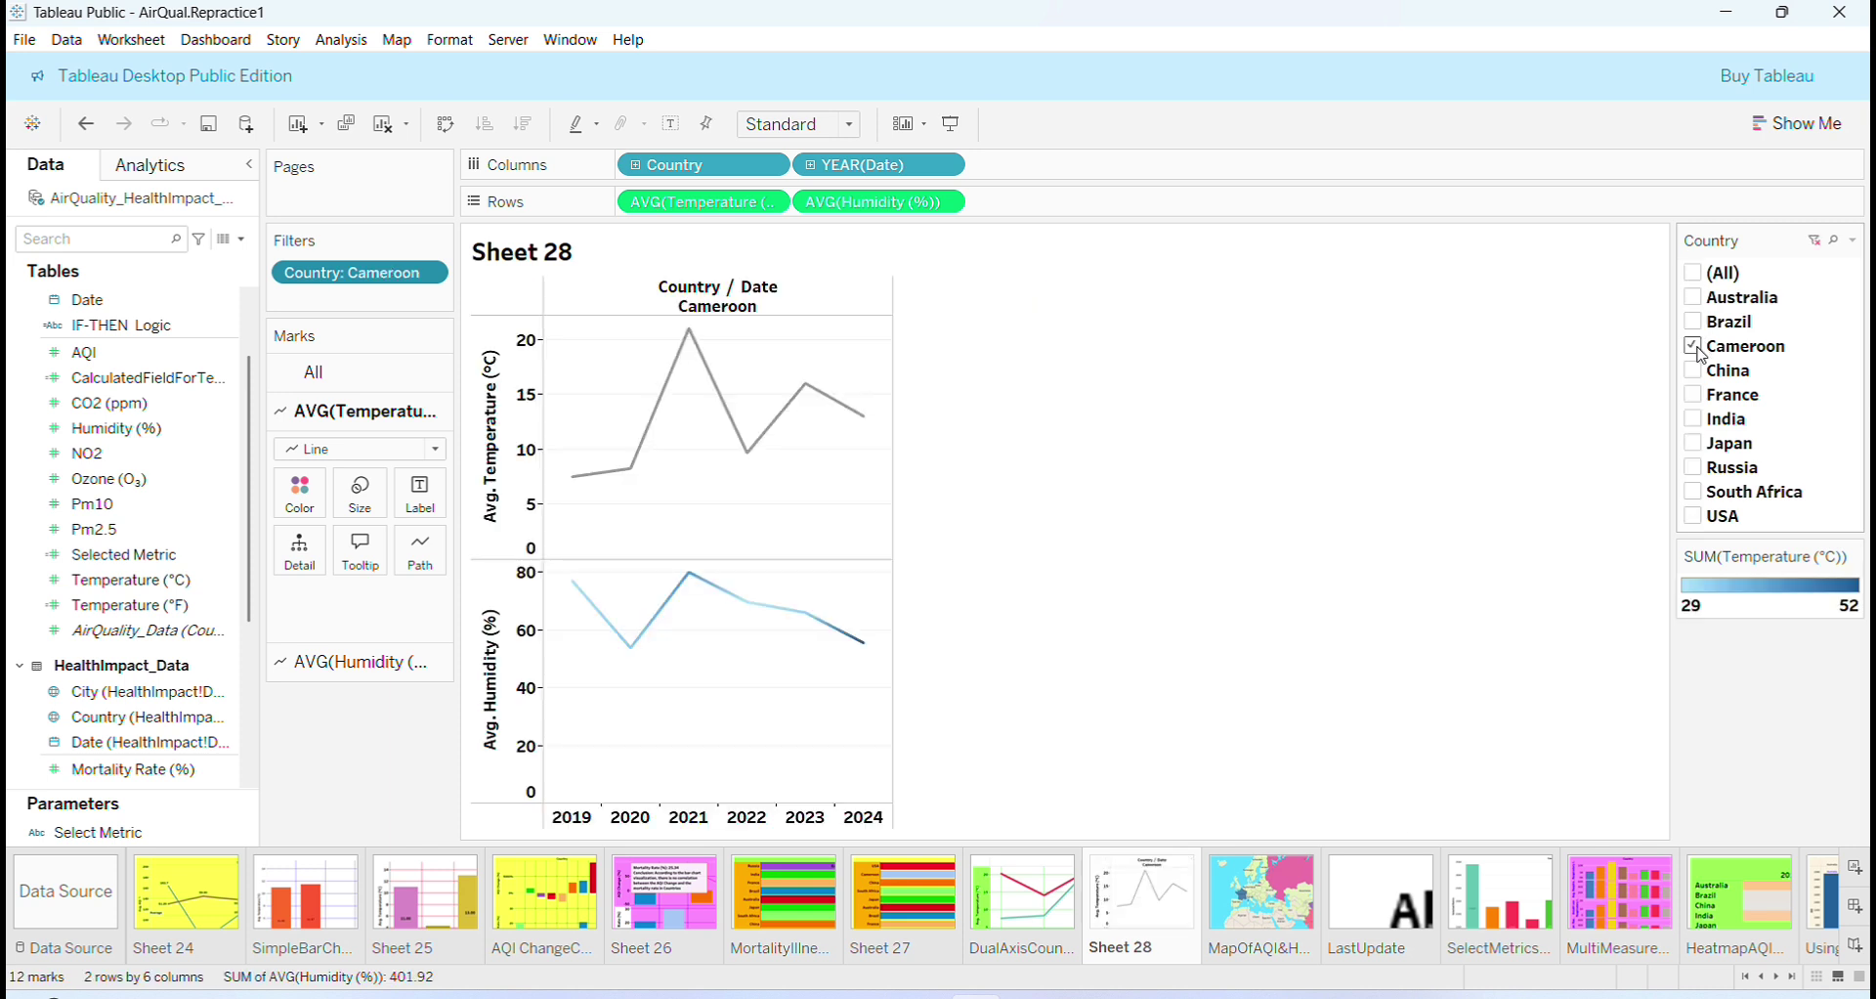
- Fit the chart to Entire View and combine average humidity with average temperature in one Dual Axis chart
click(852, 127)
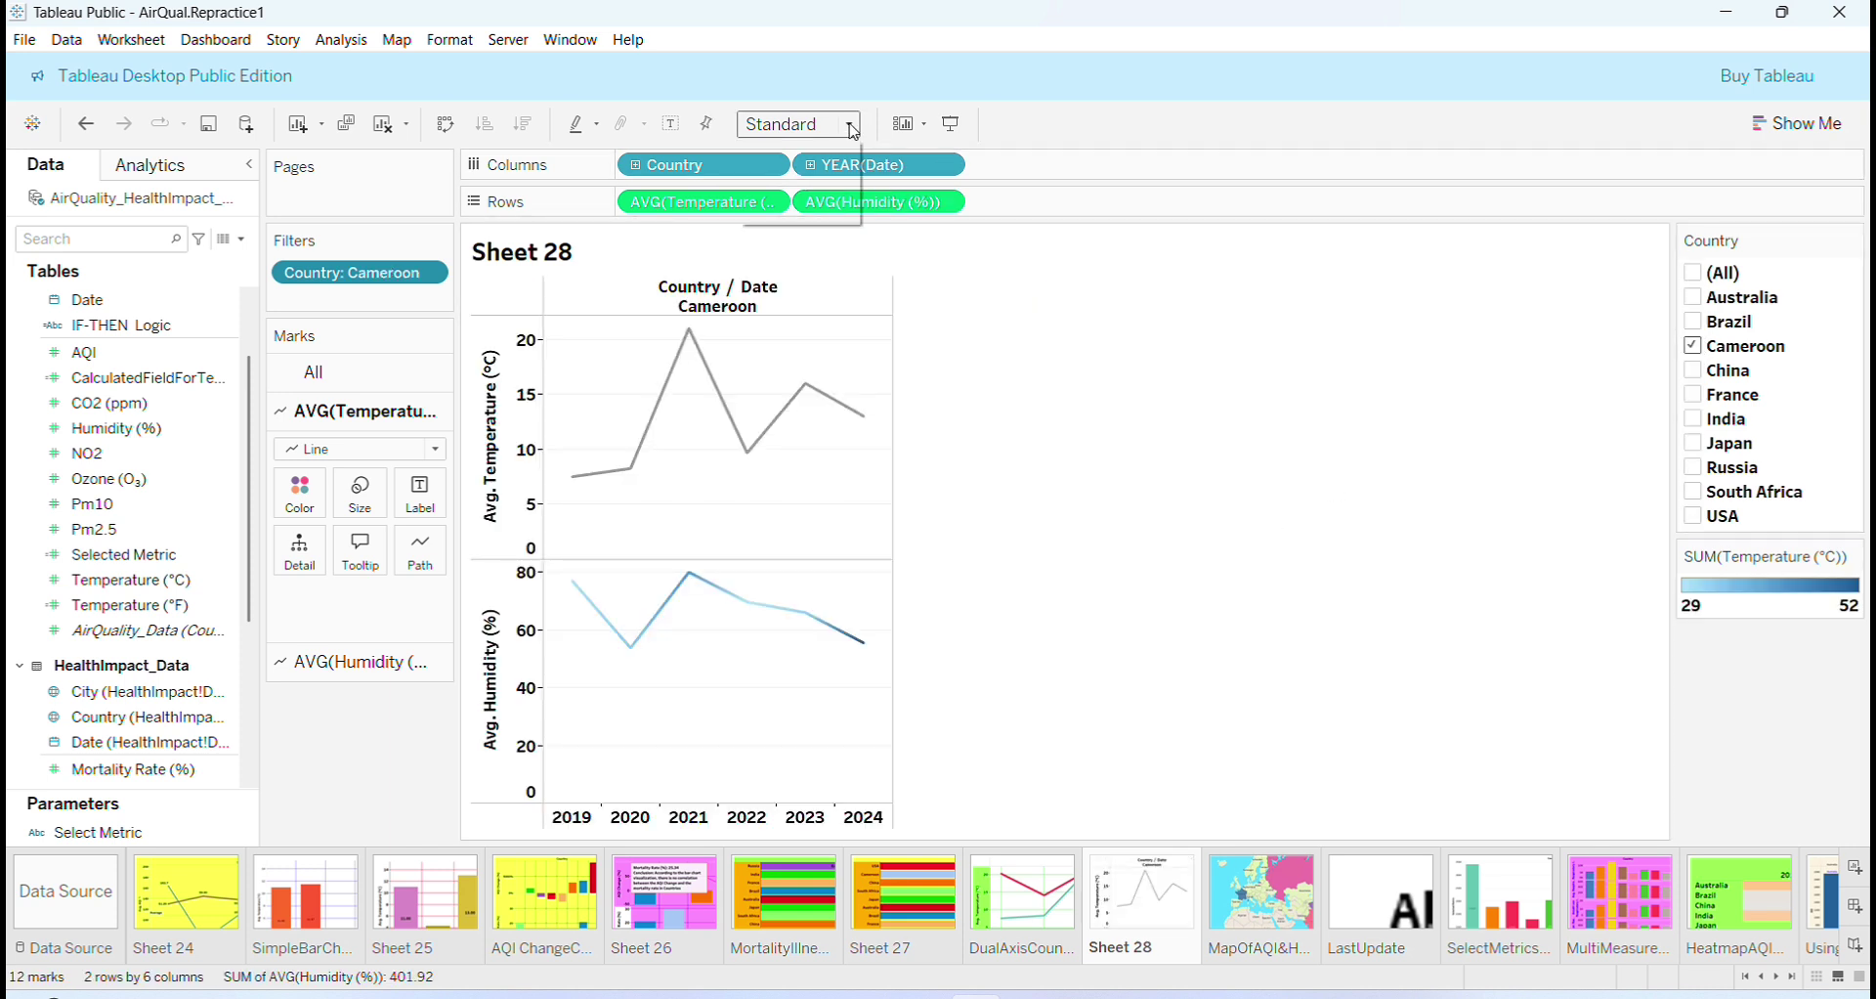
click(827, 215)
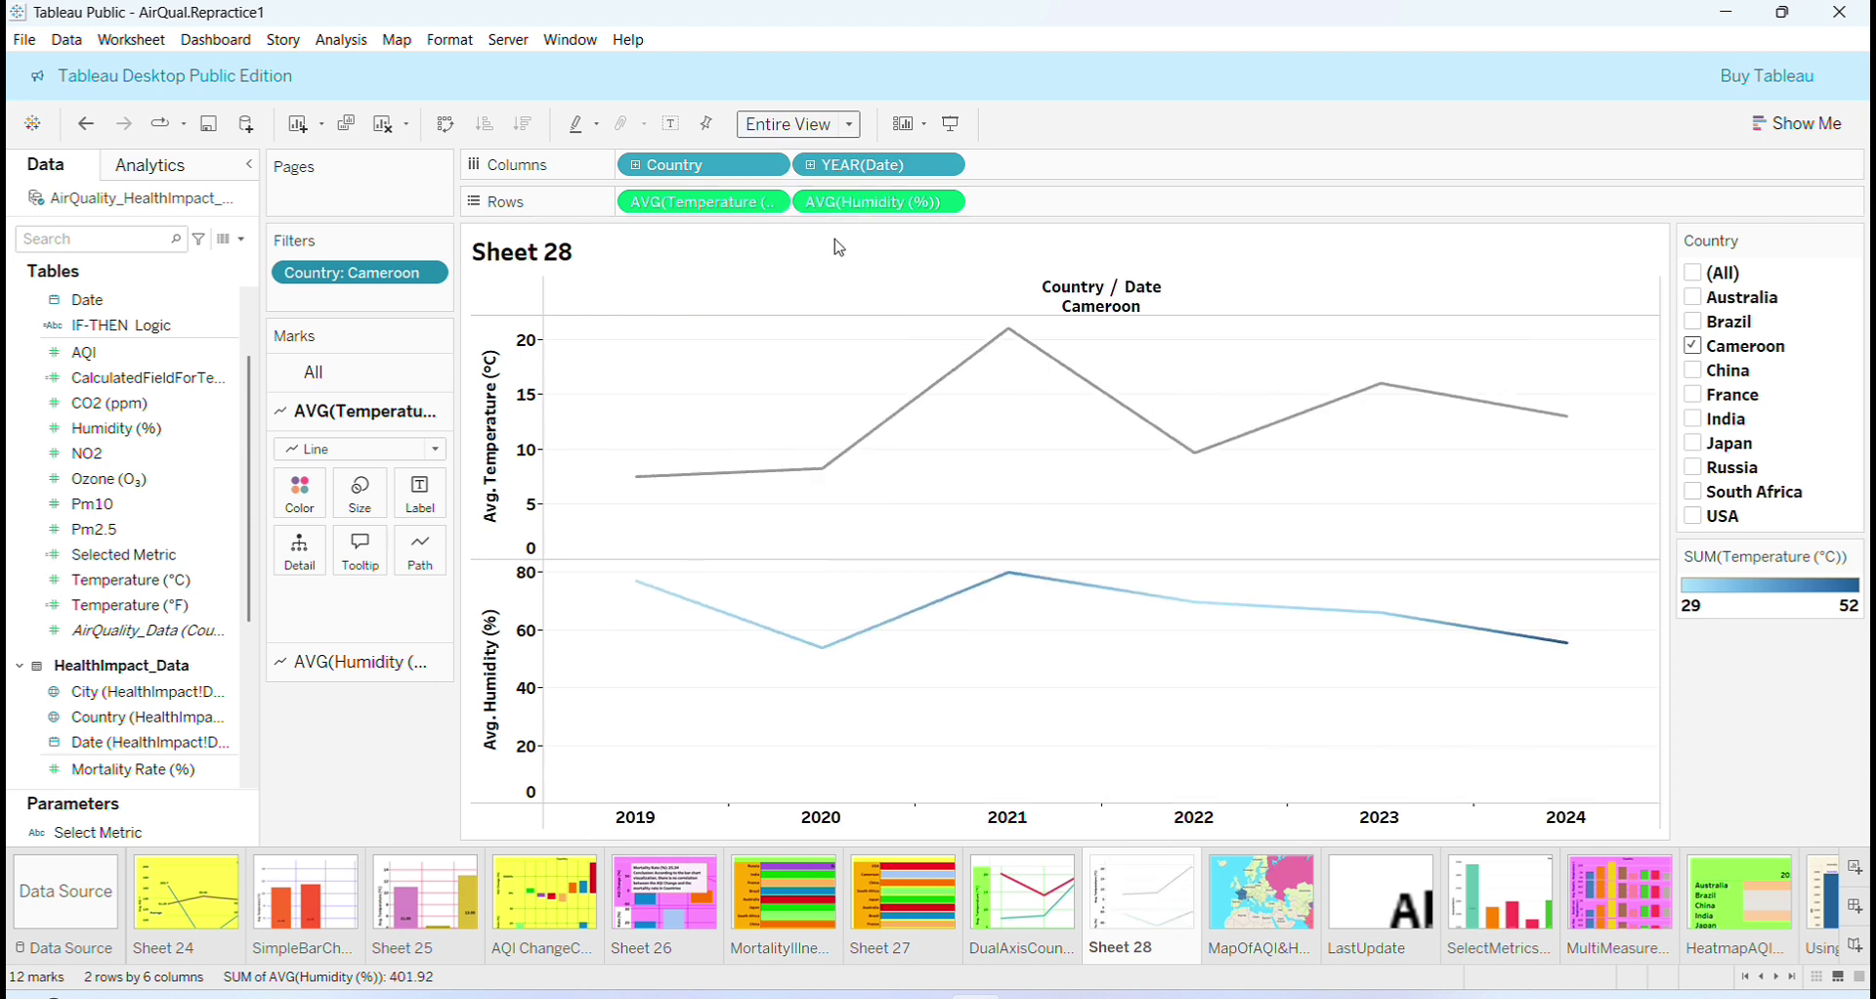
right_click(512, 722)
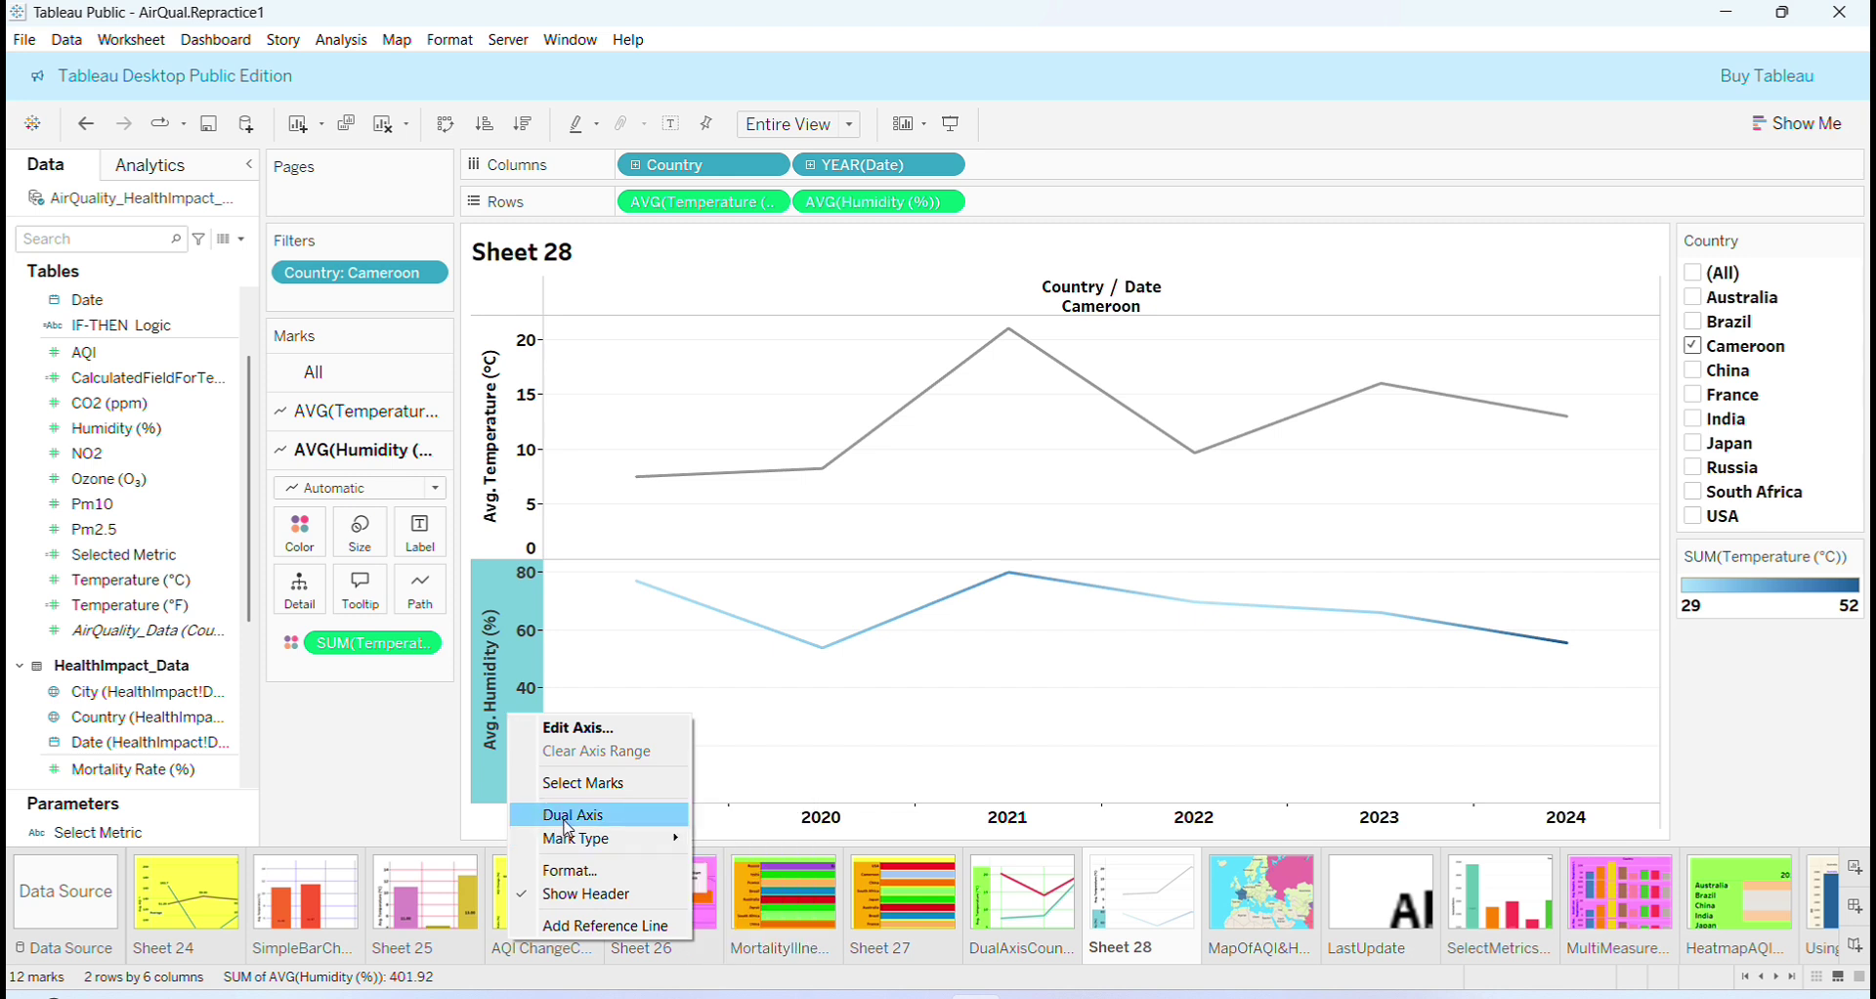
click(570, 815)
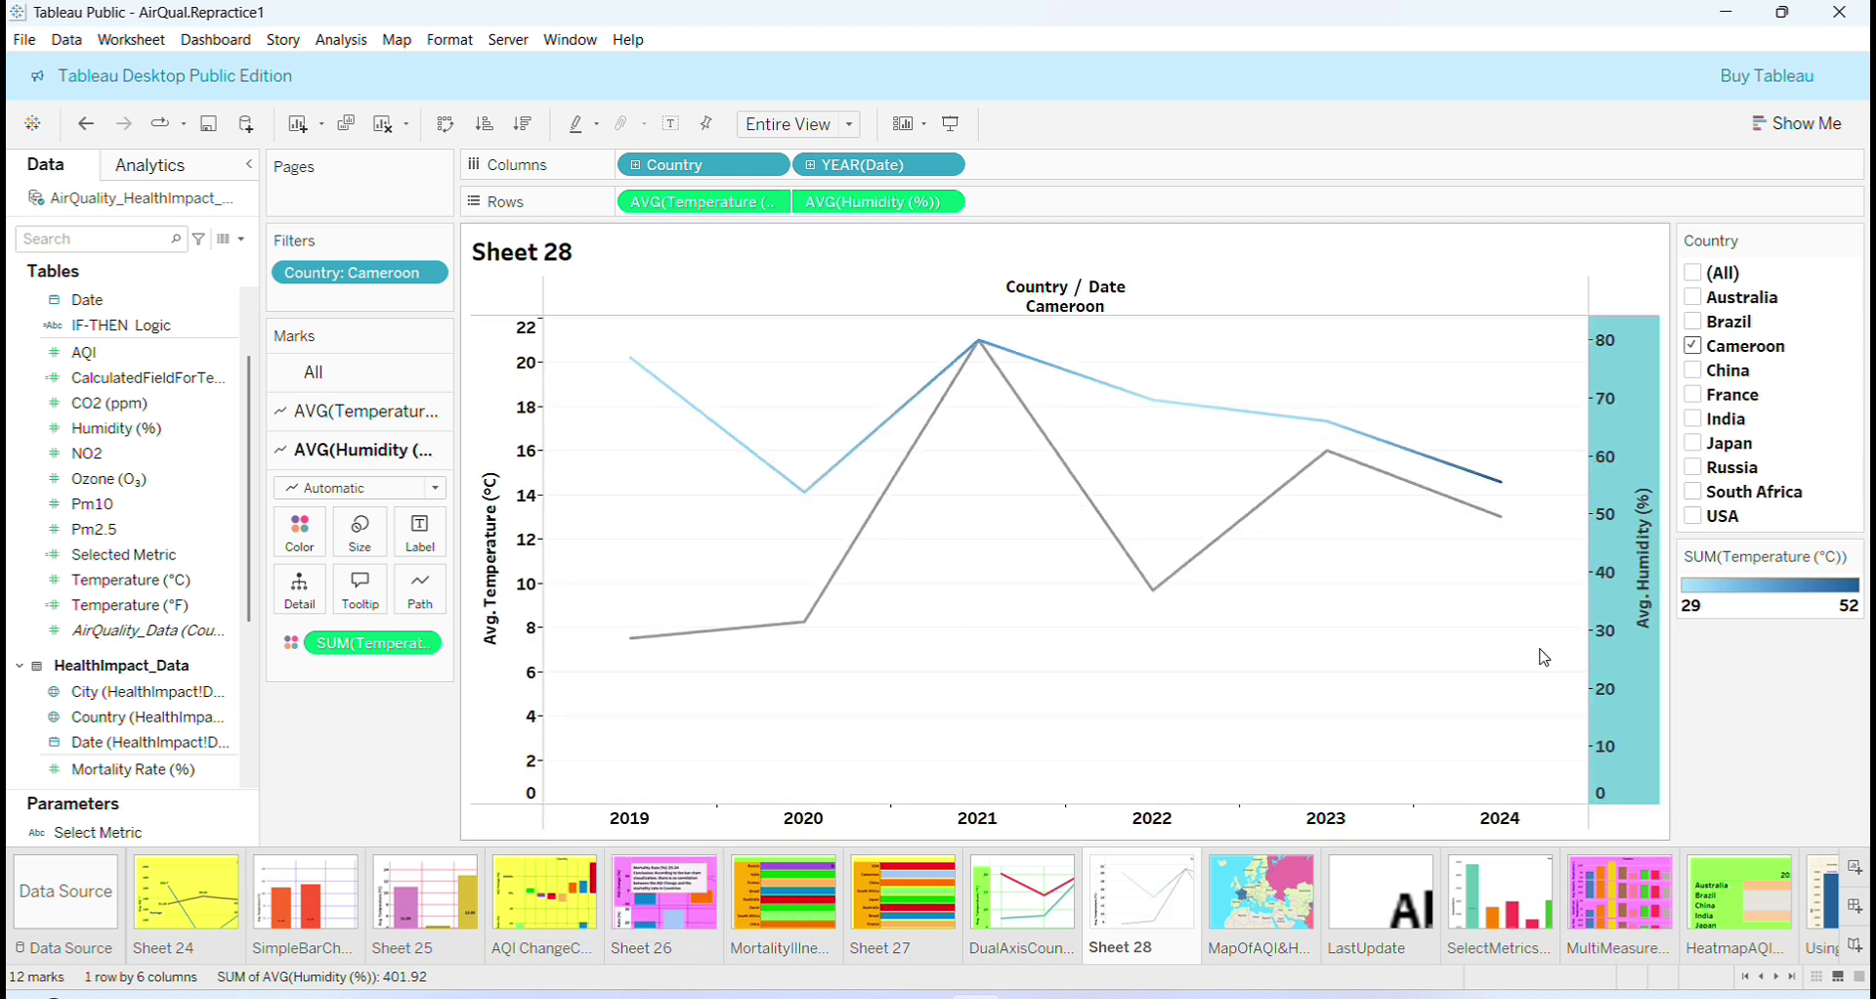
mouse_move(1643, 647)
mouse_move(1007, 347)
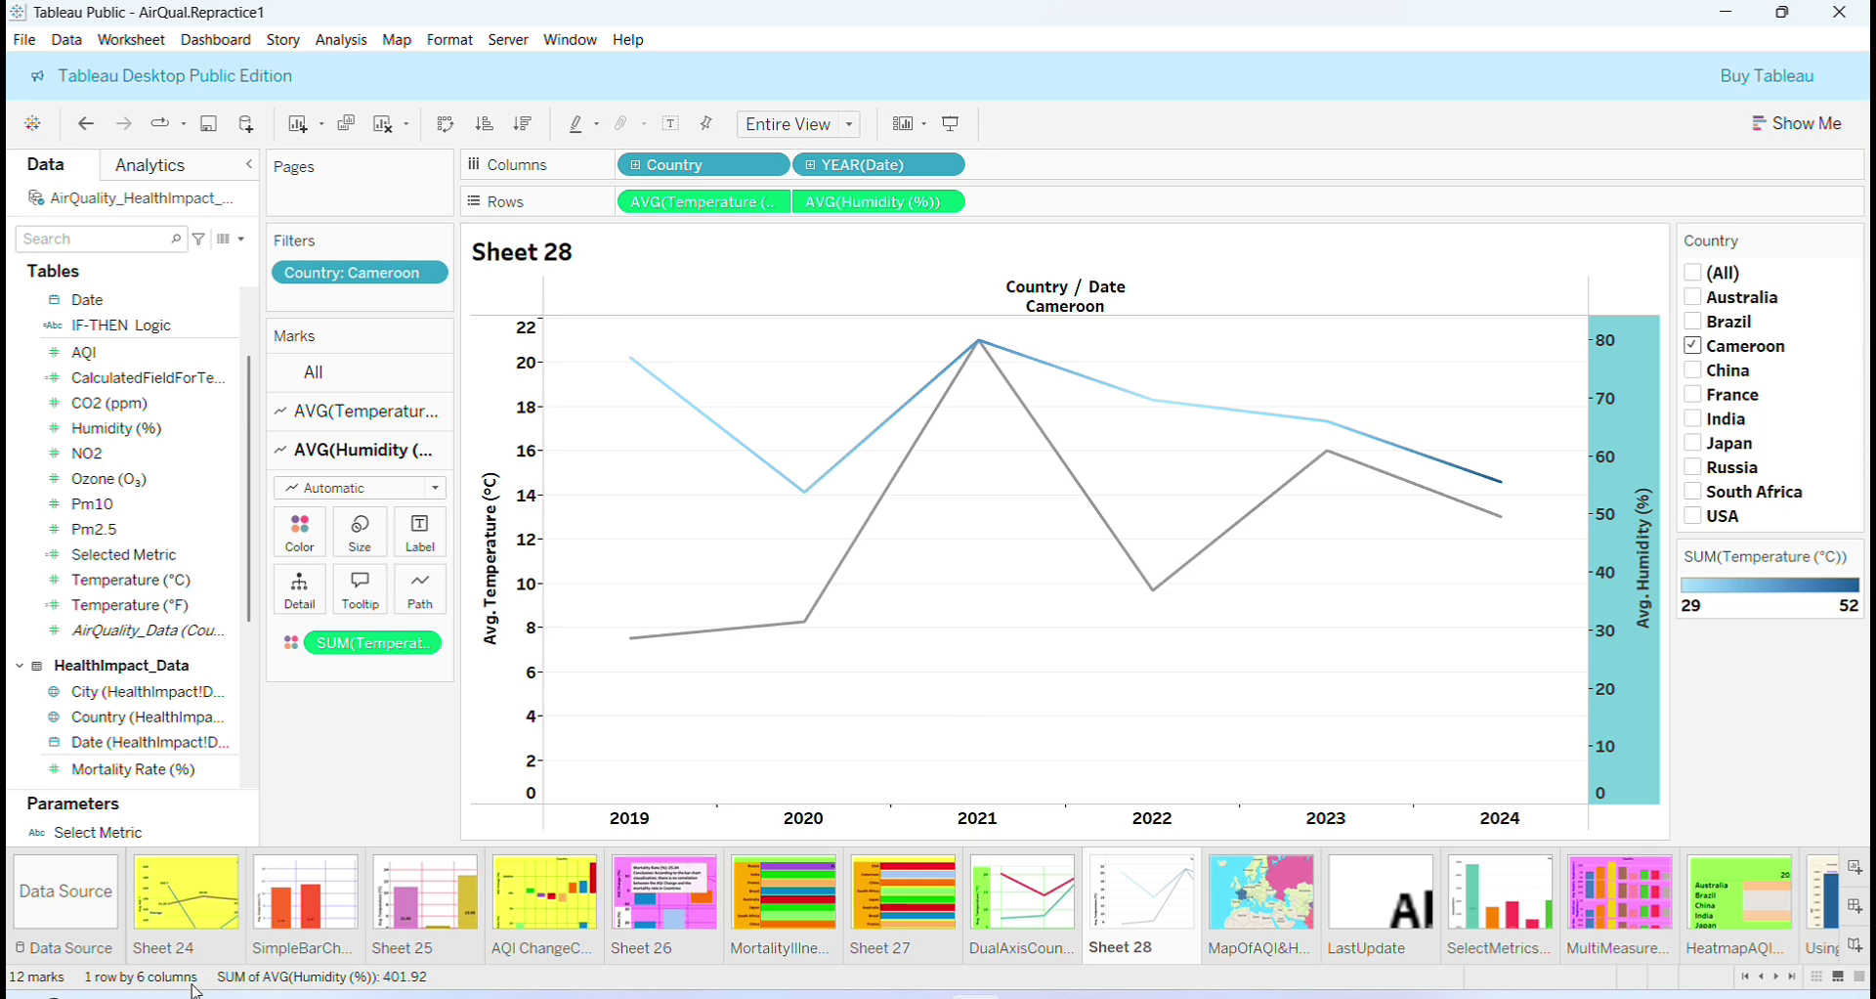
- Examine the finished dual-axis country sheet as a reference for formatting, and return to Sheet 28
click(1038, 913)
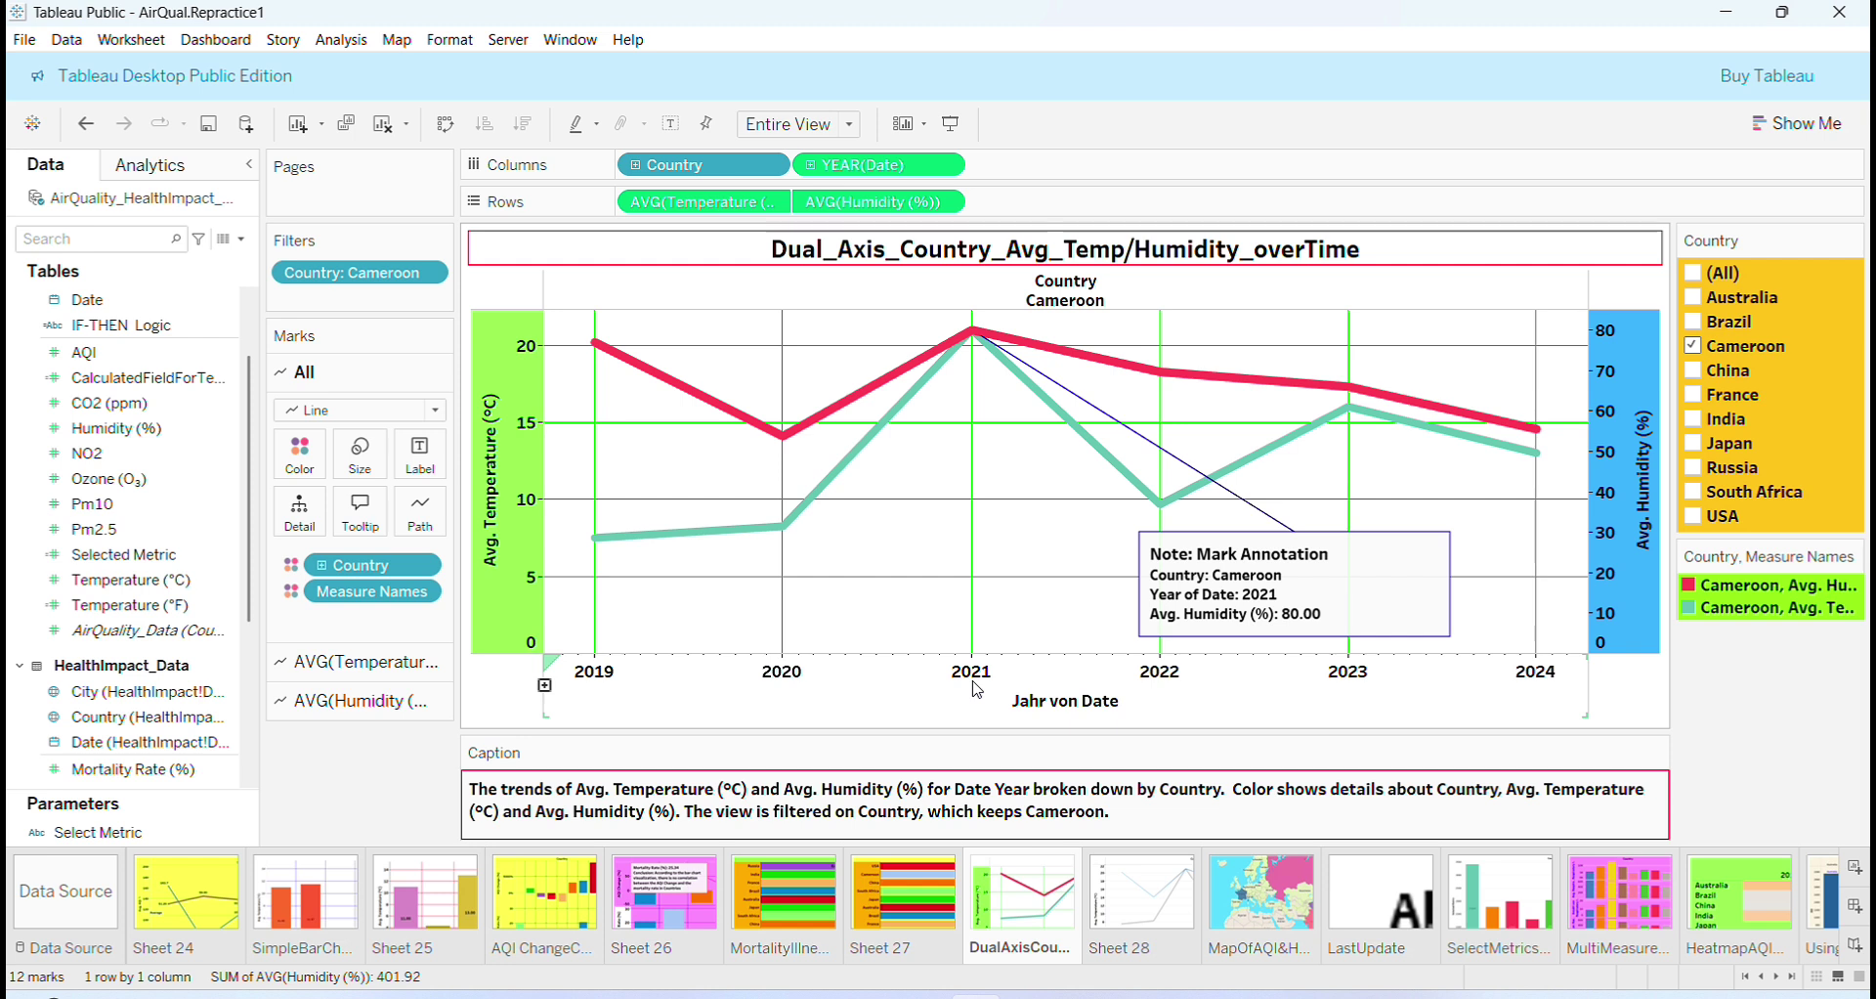
mouse_move(1163, 525)
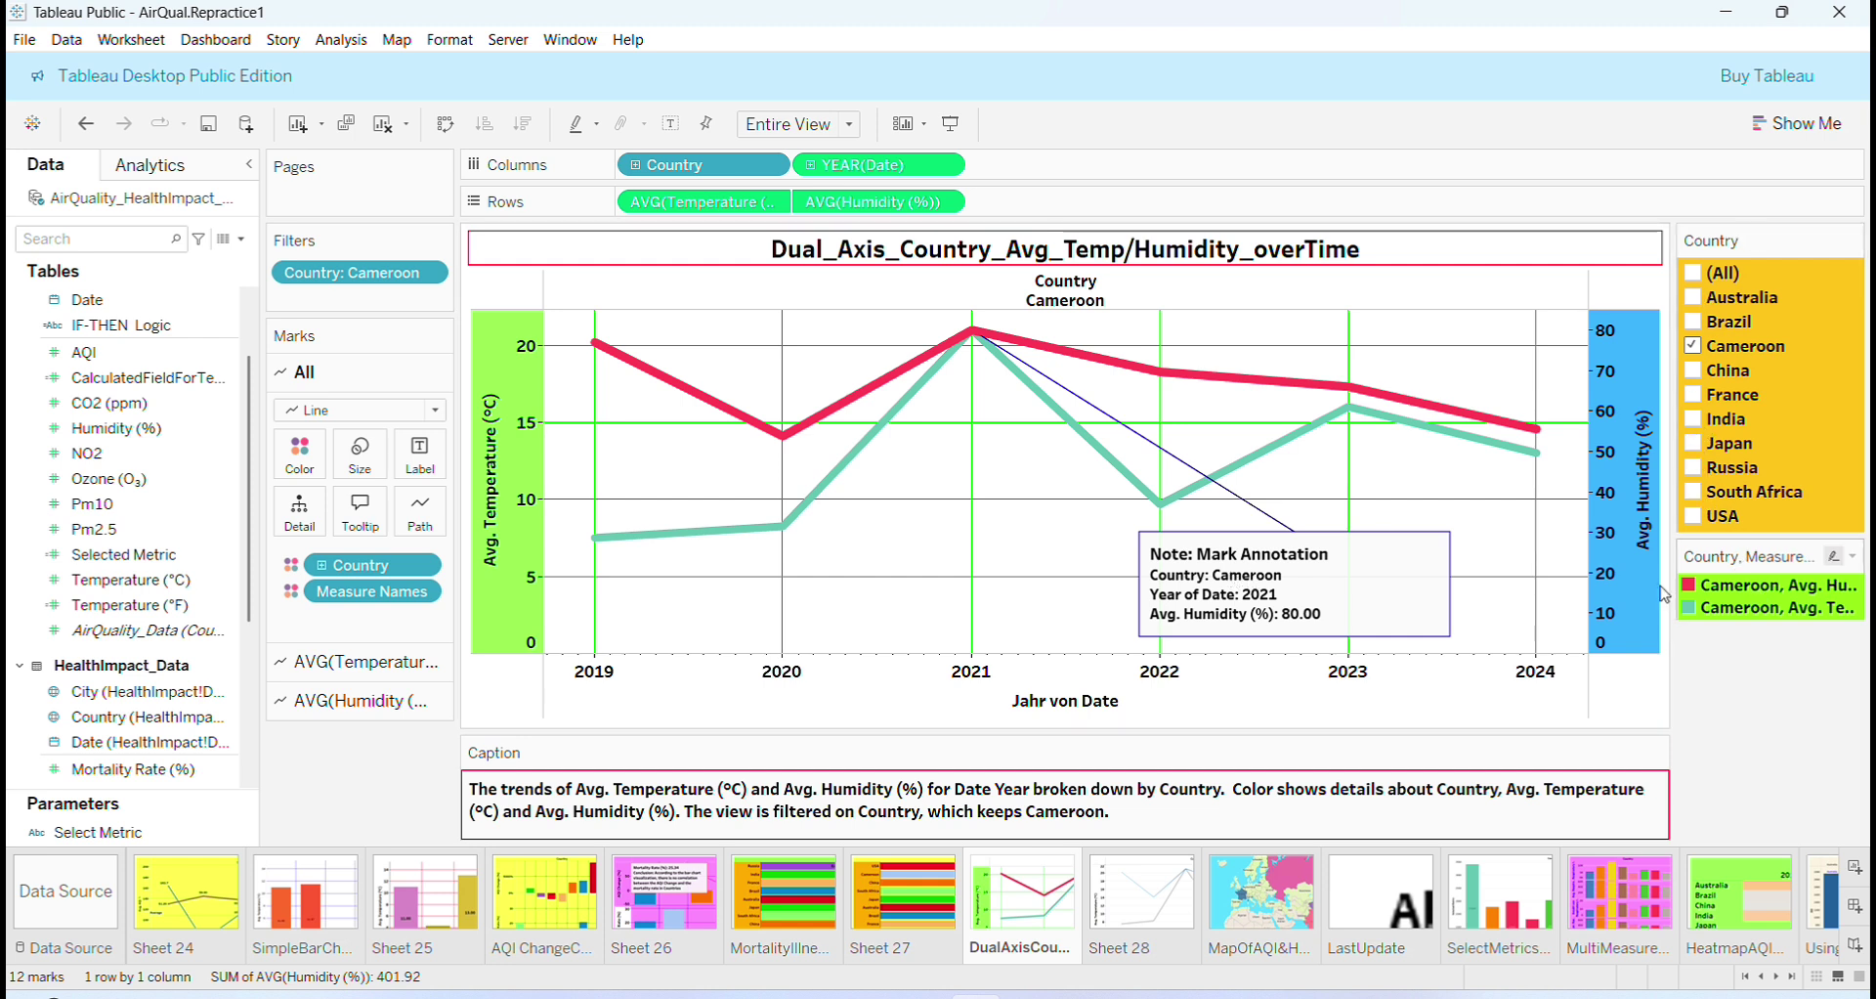
click(1119, 910)
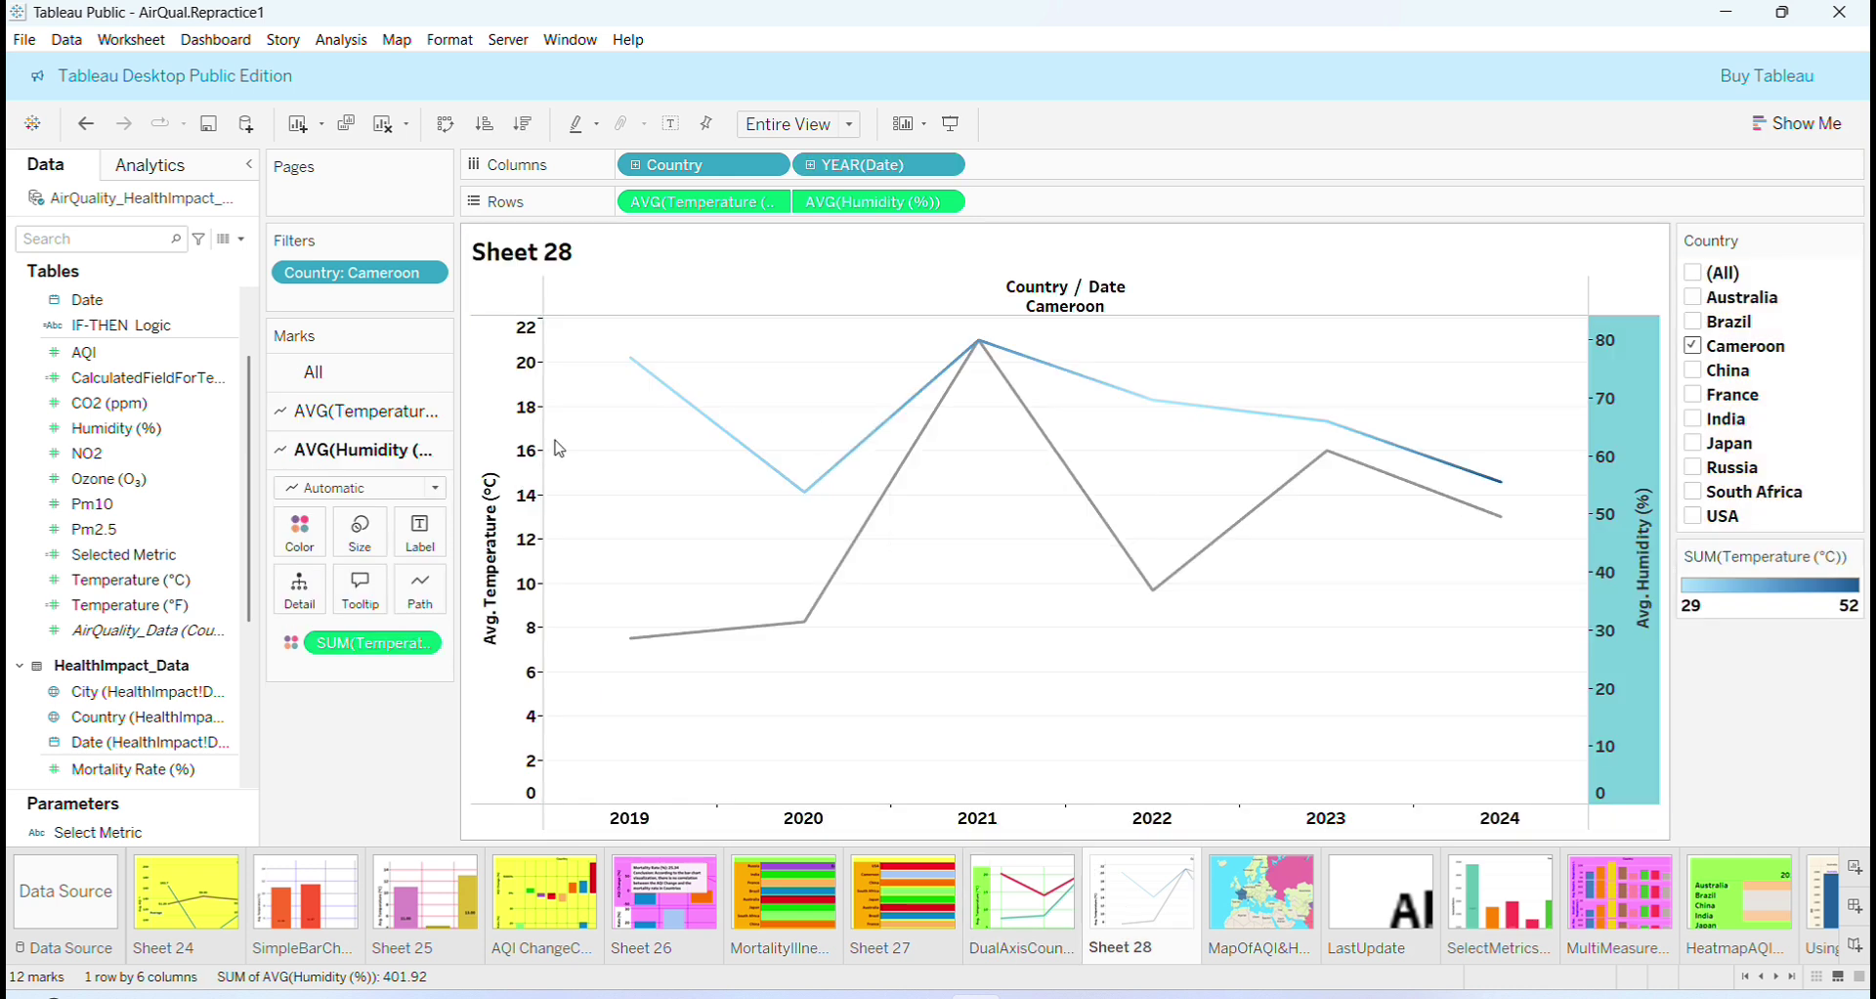
- Thicken both the average humidity line and the average temperature line on Sheet 28
click(361, 544)
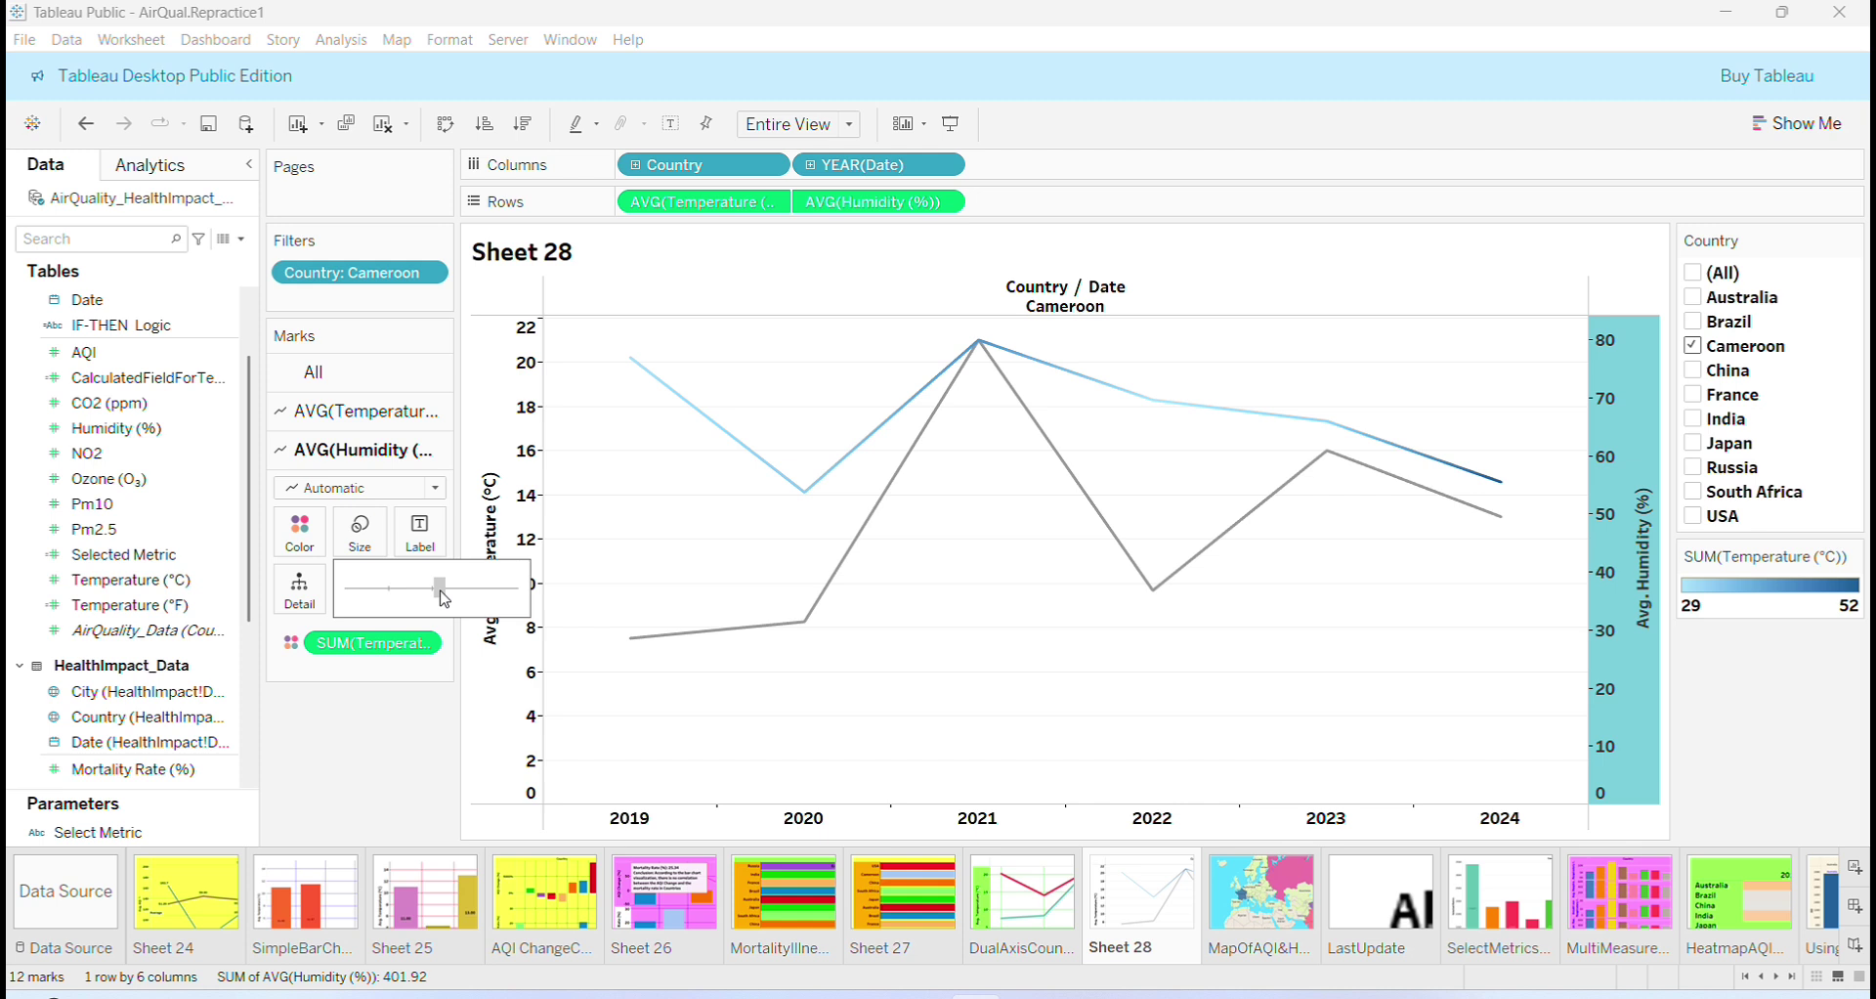
click(441, 587)
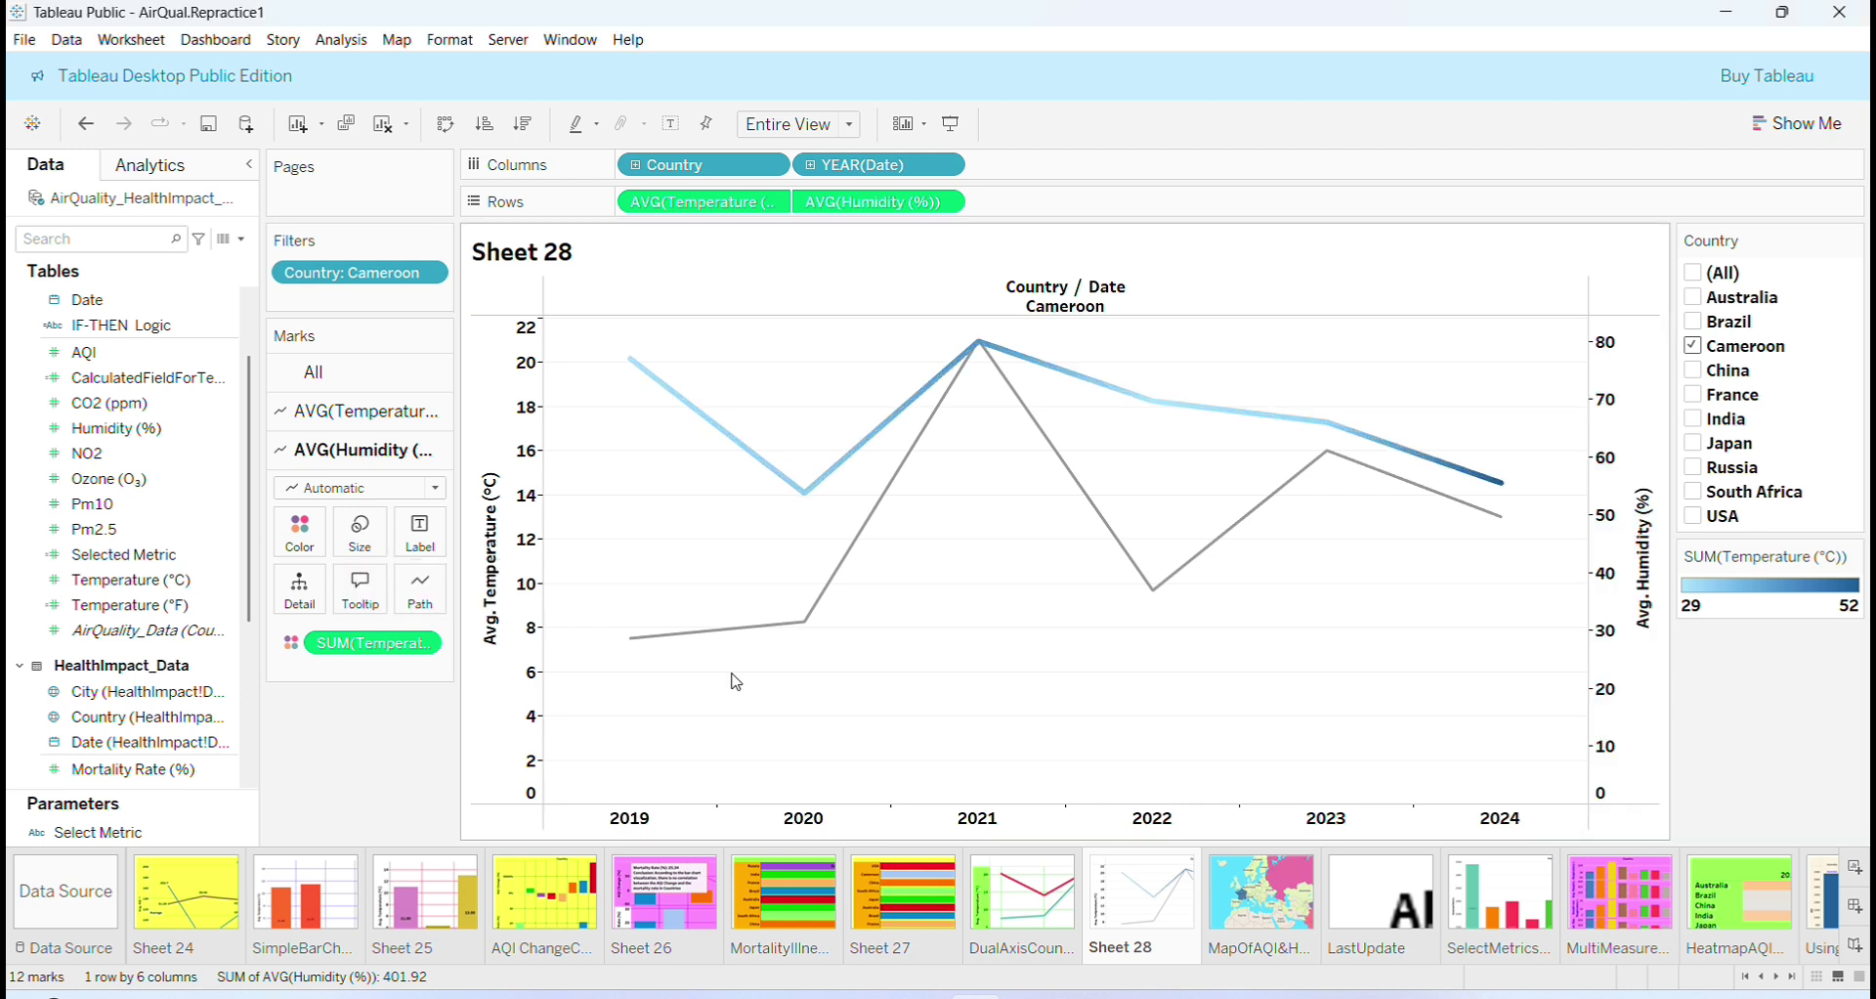
click(737, 630)
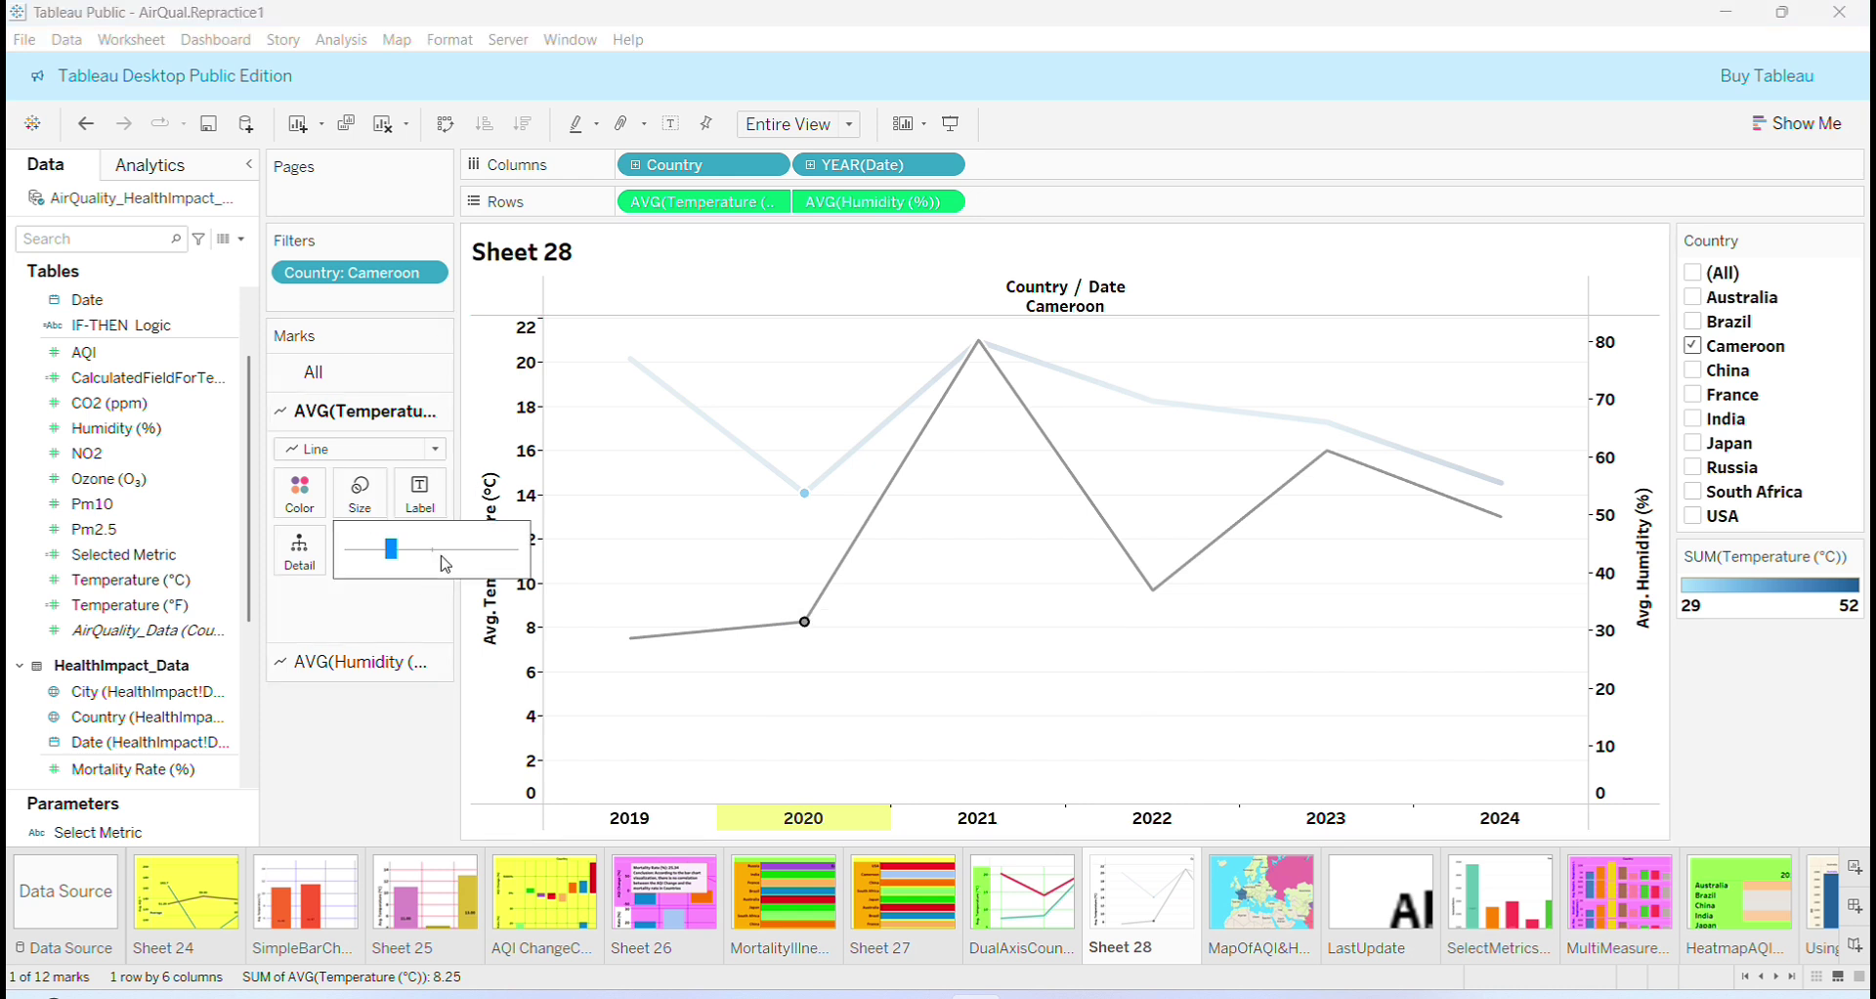
click(452, 558)
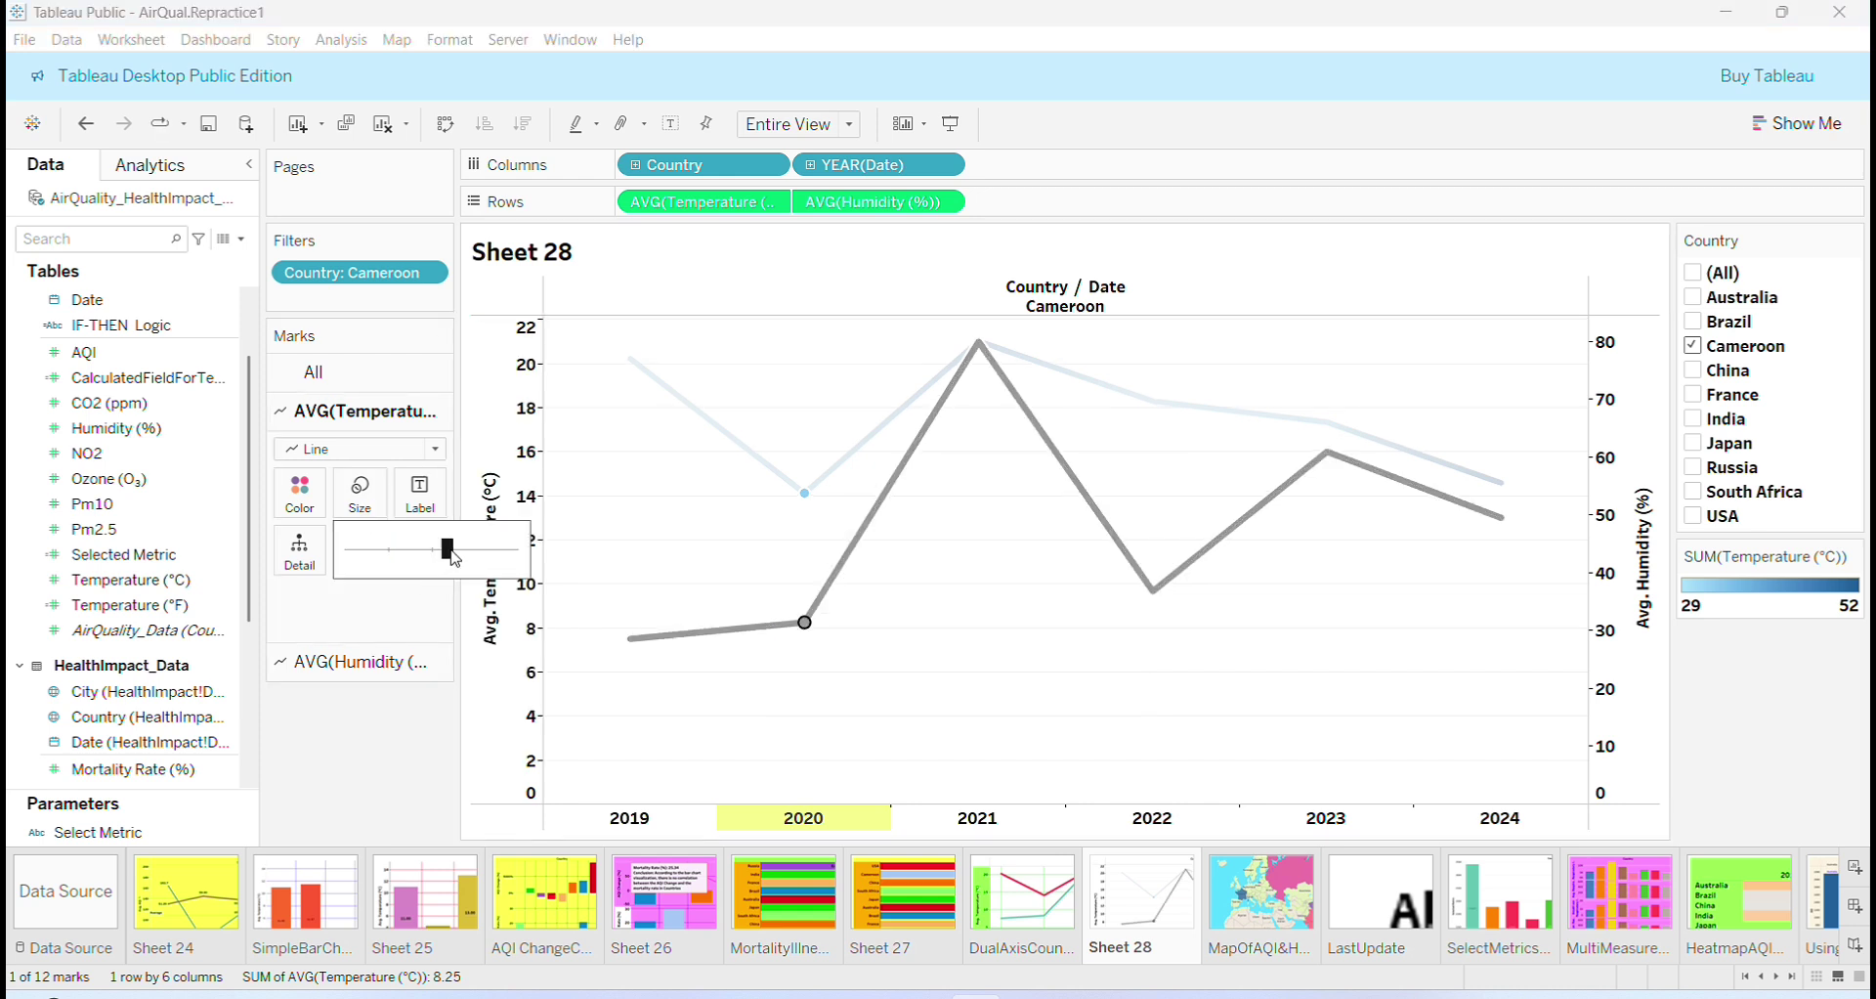
click(1034, 632)
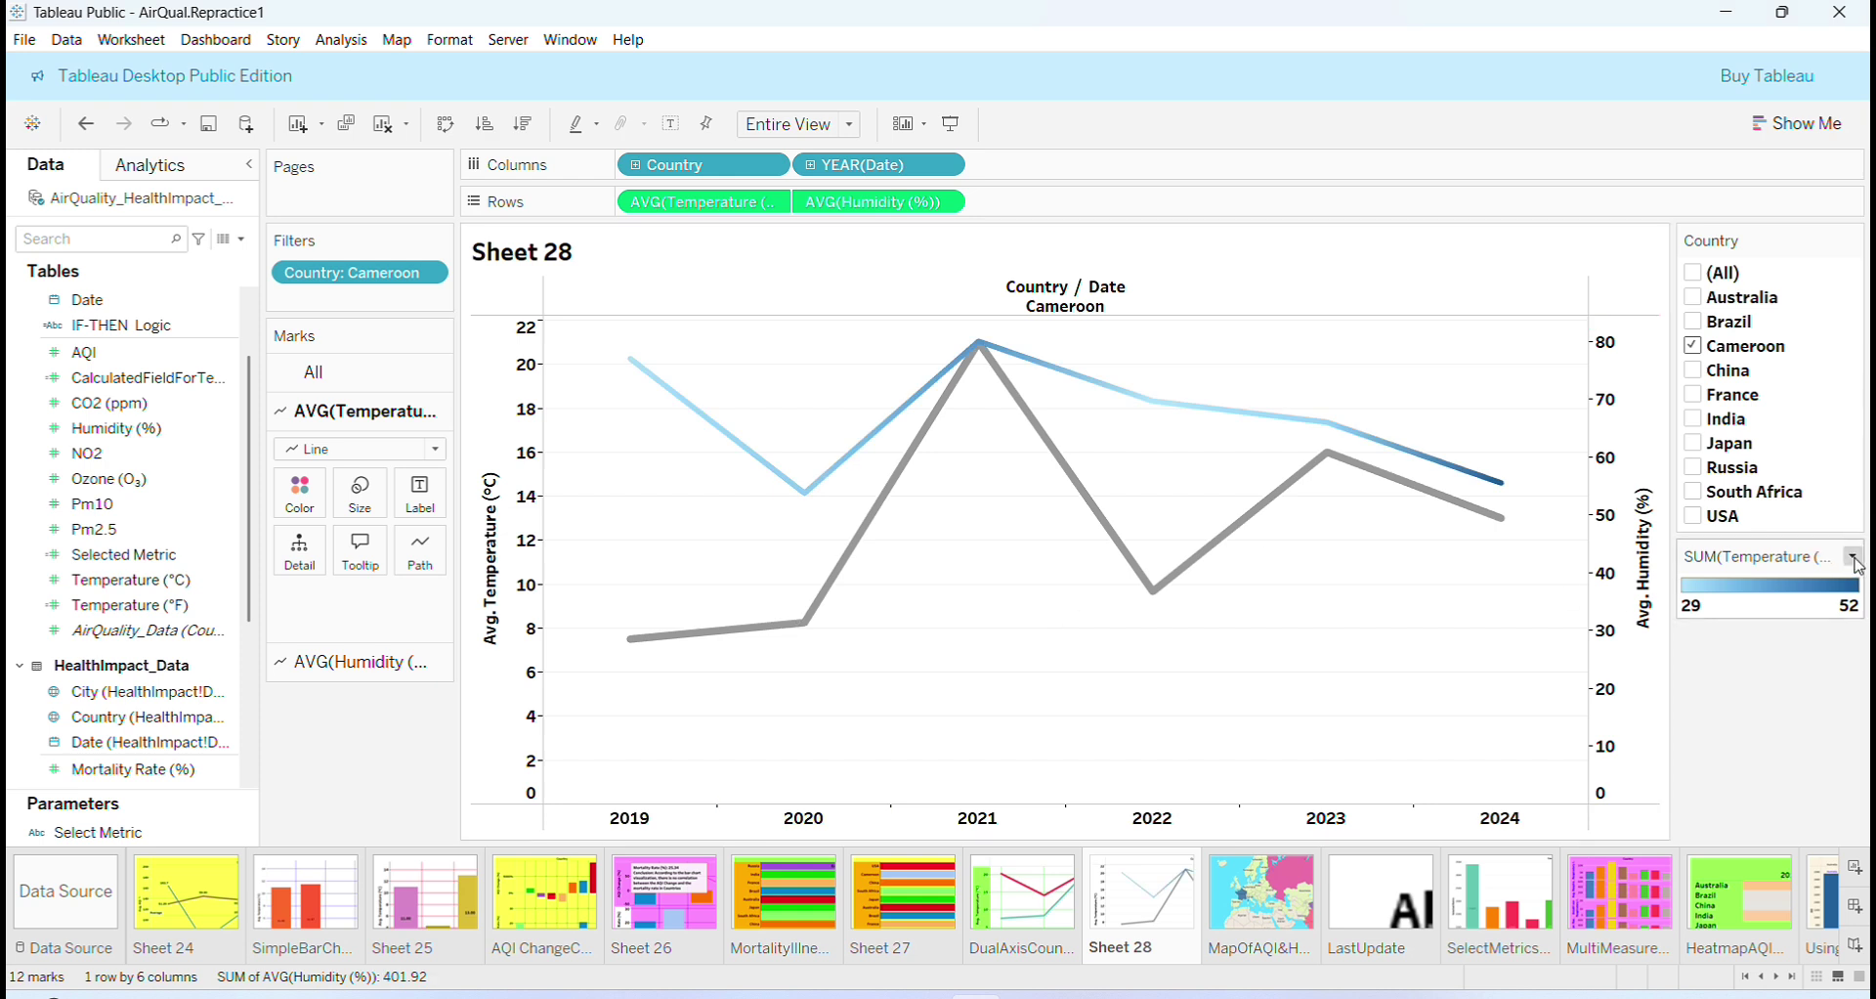
- Set the color palette of the temperature color legend to Red-Blue-White Diverging
click(1854, 558)
click(1785, 579)
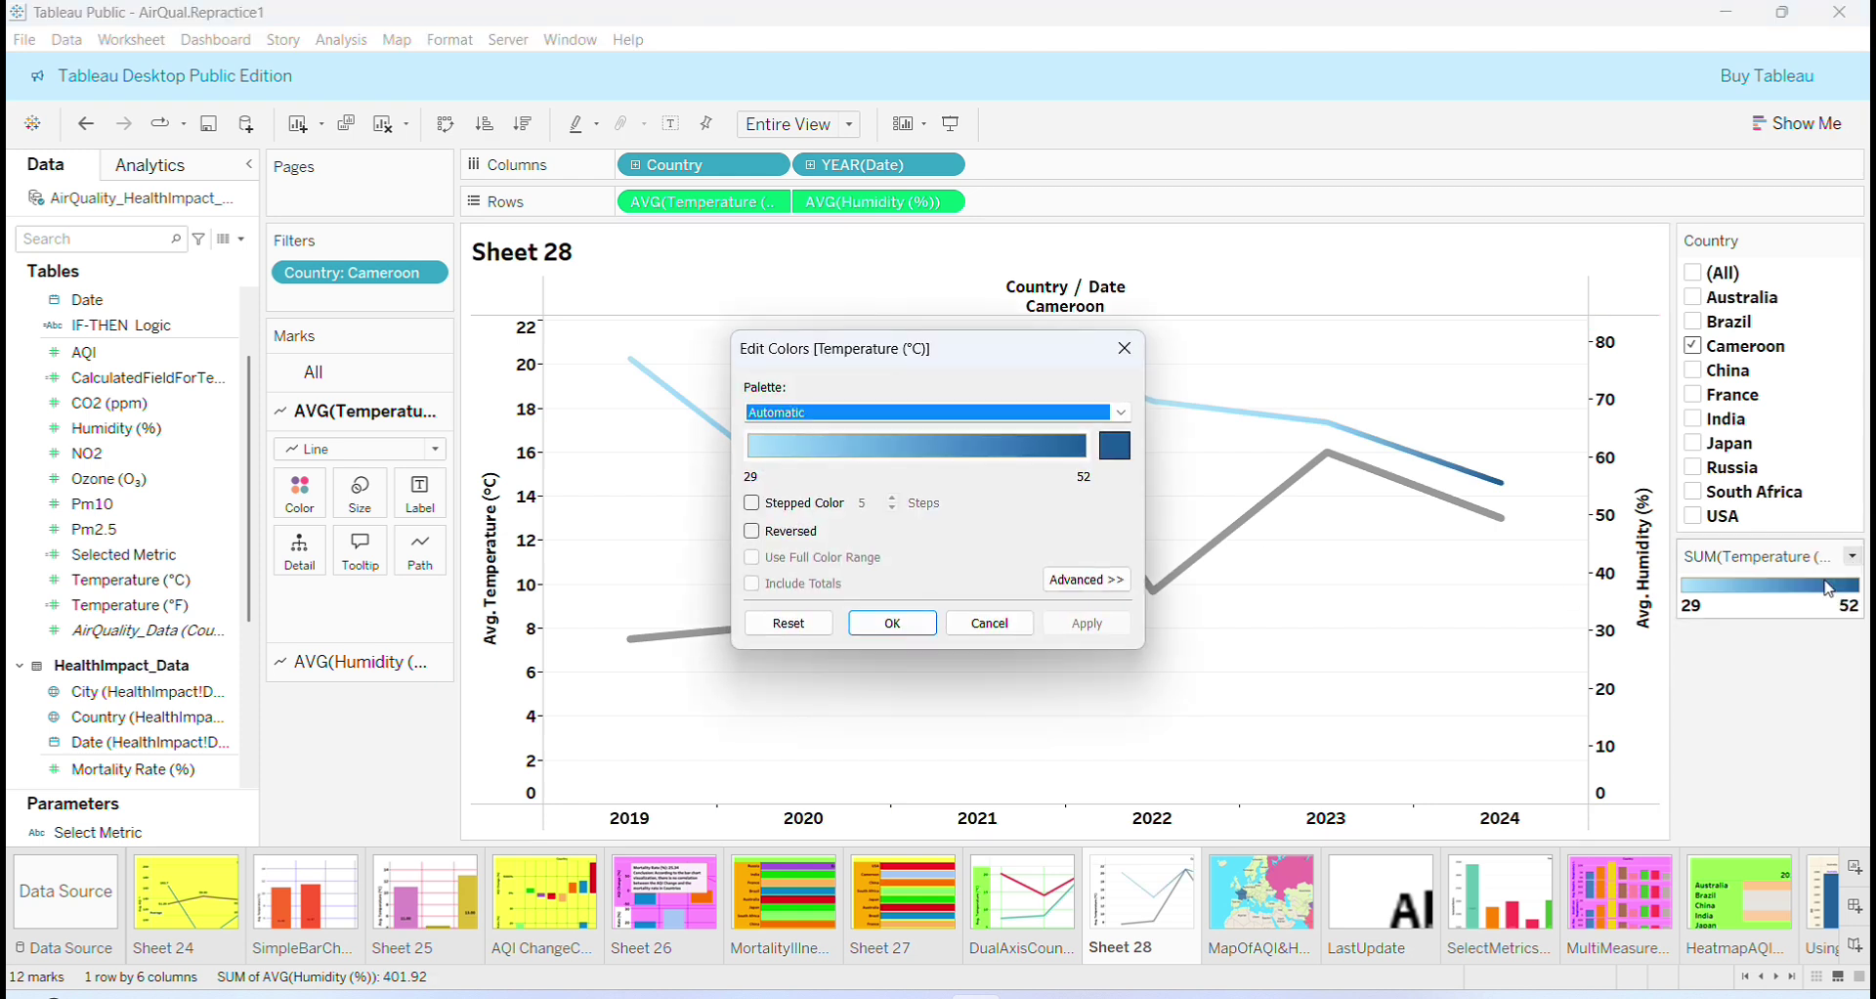
click(1122, 411)
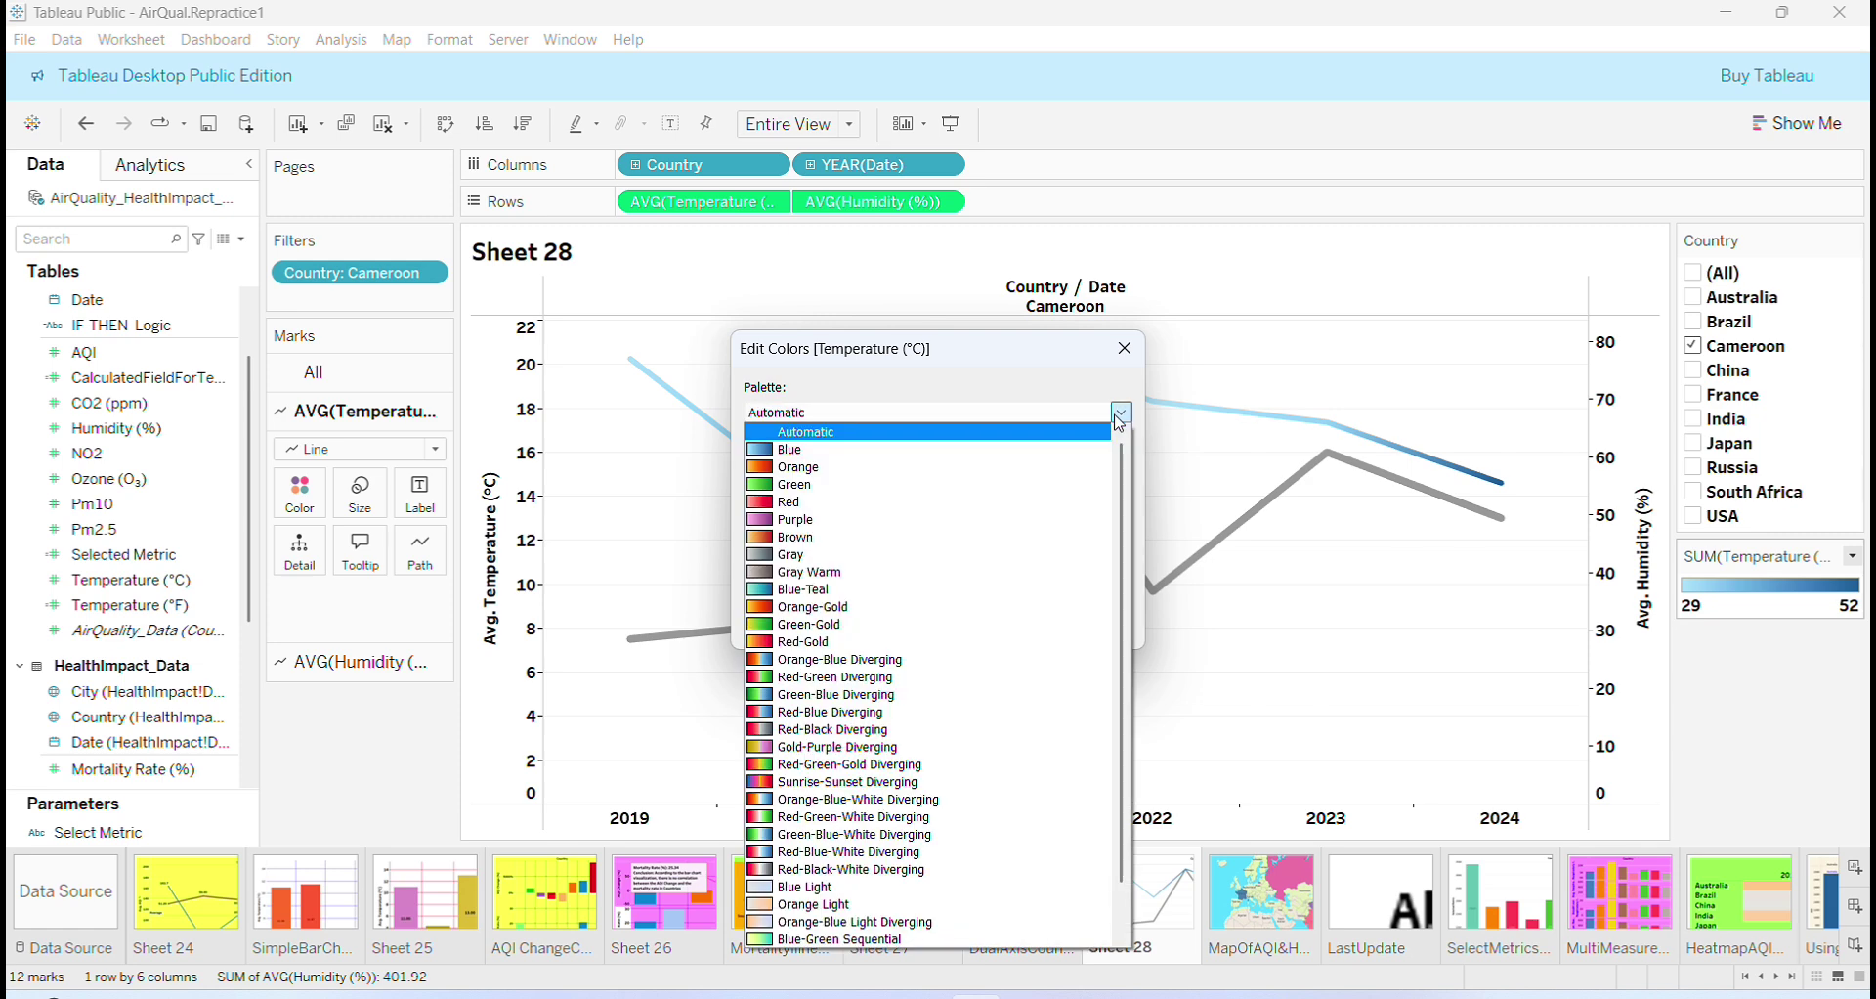
click(864, 768)
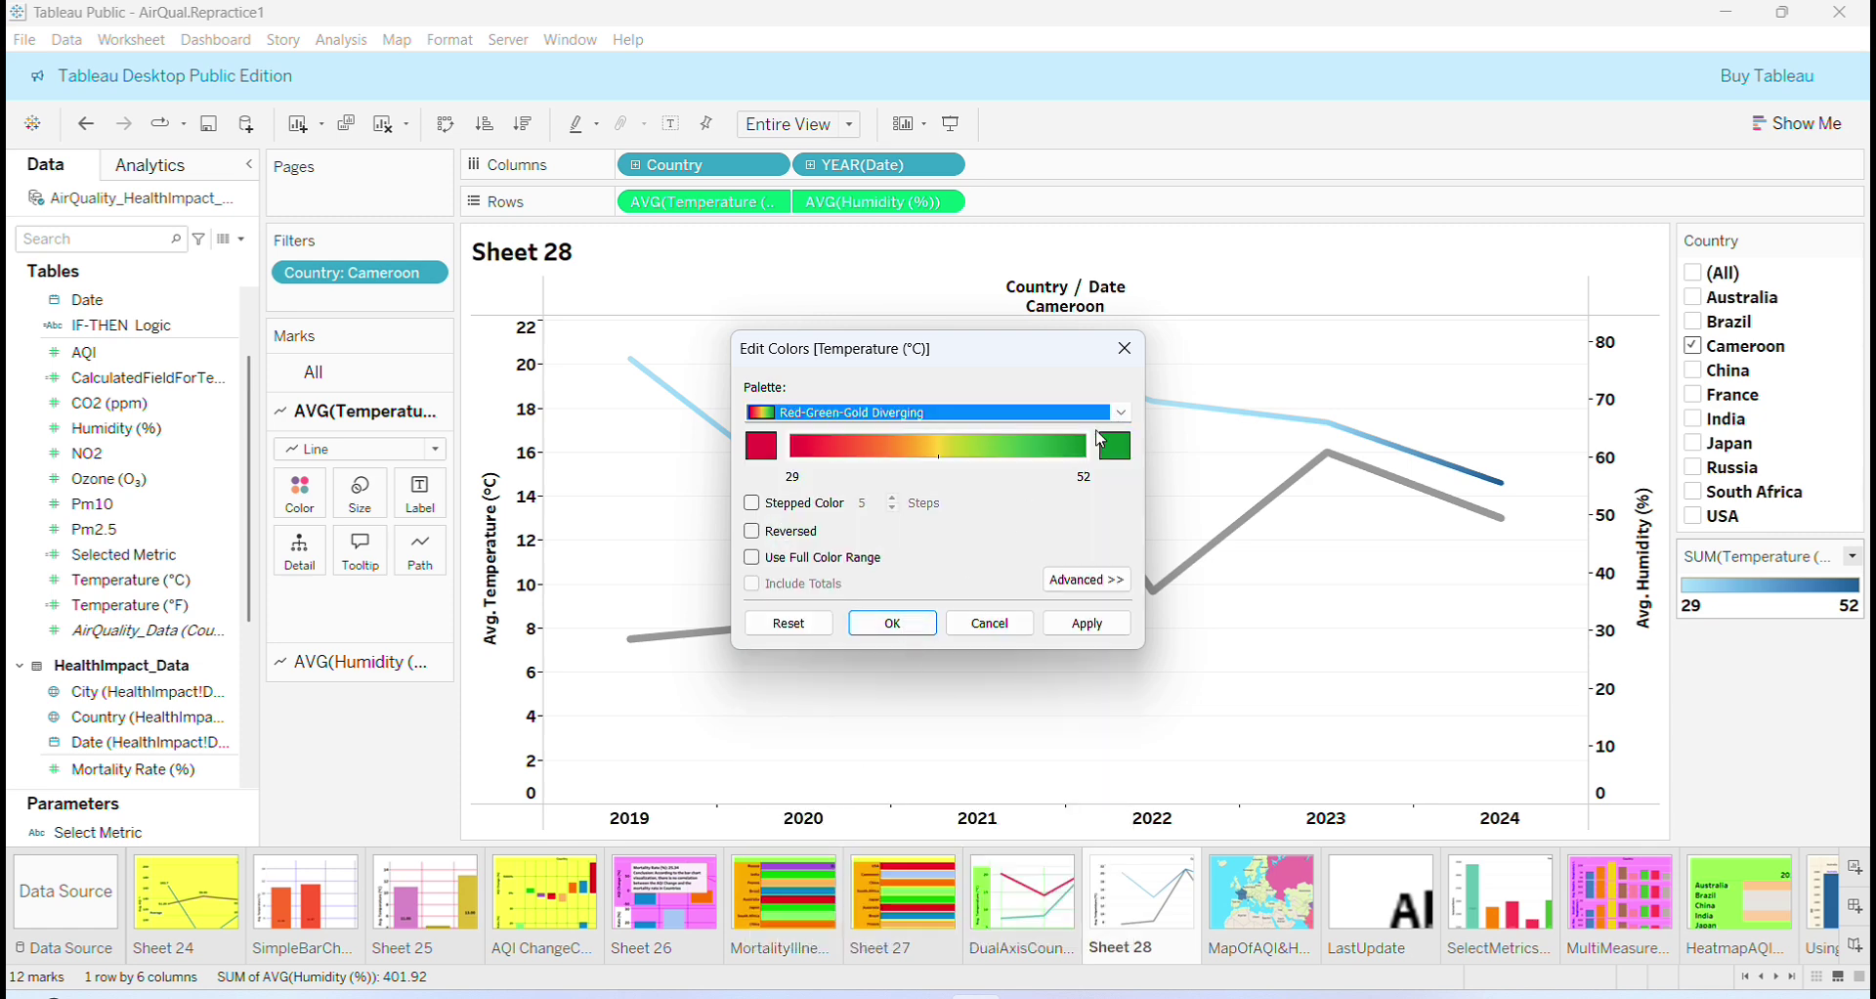
click(1122, 412)
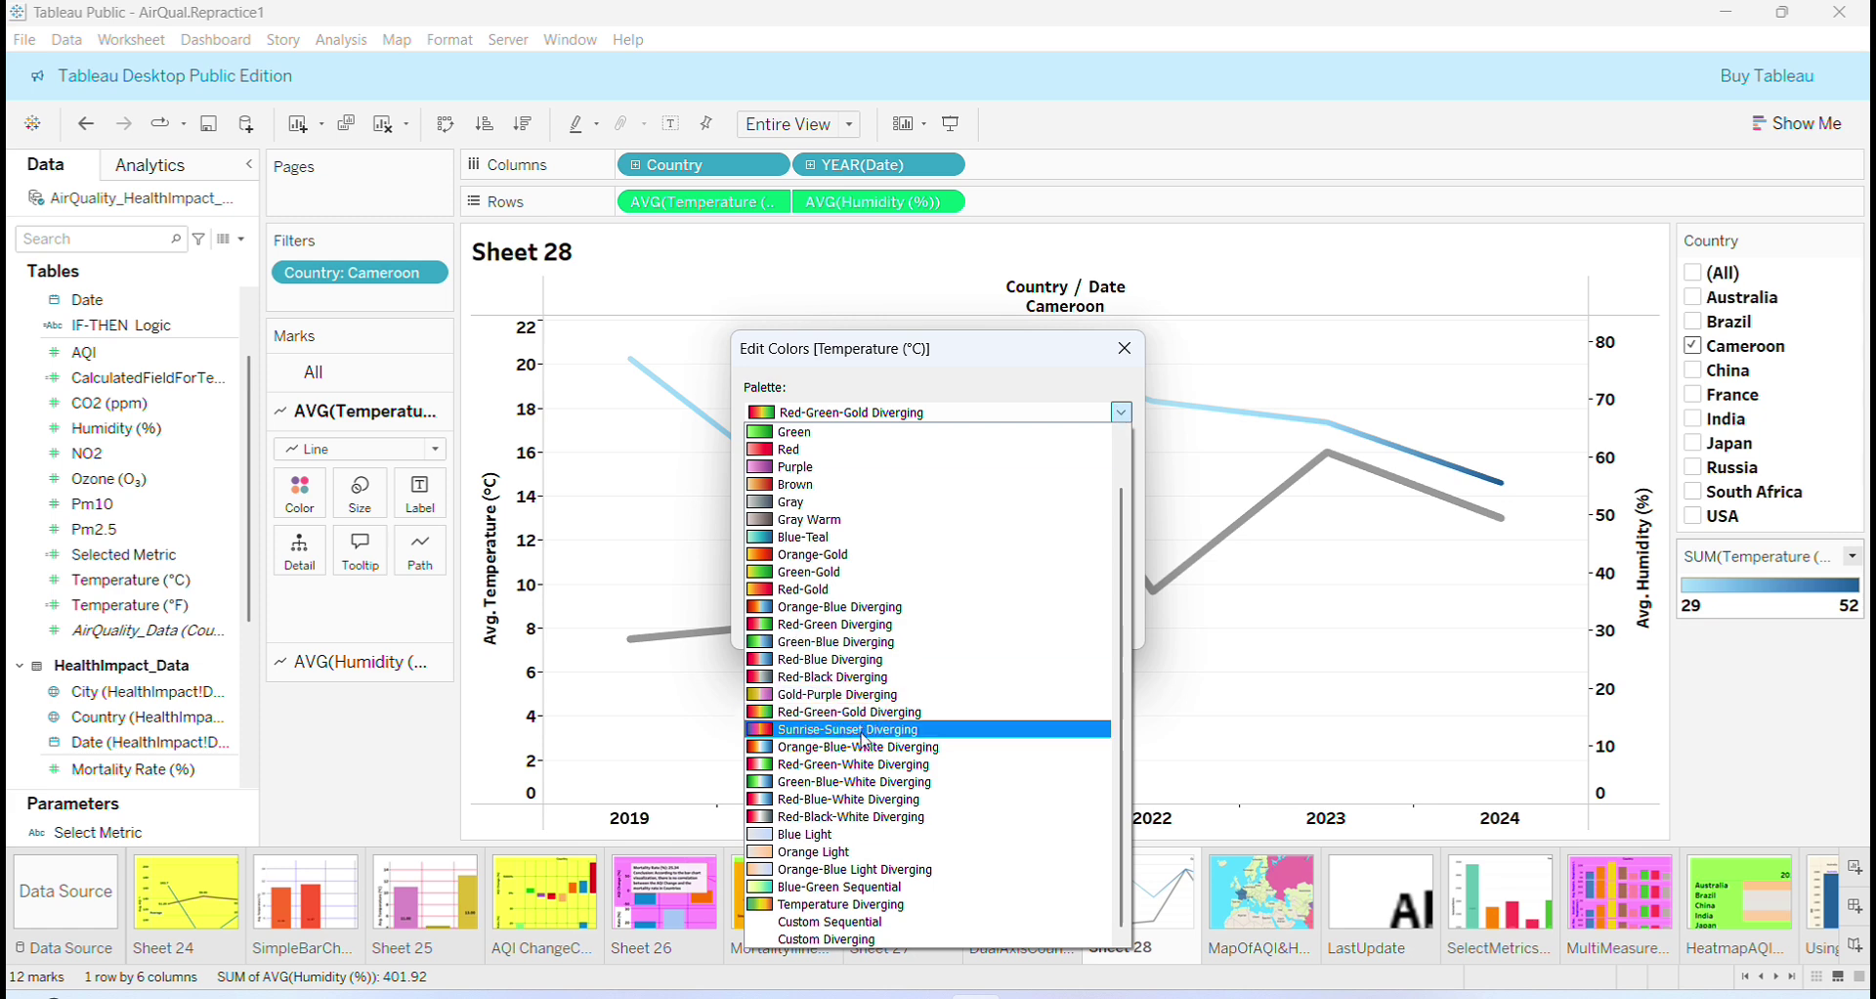
click(869, 800)
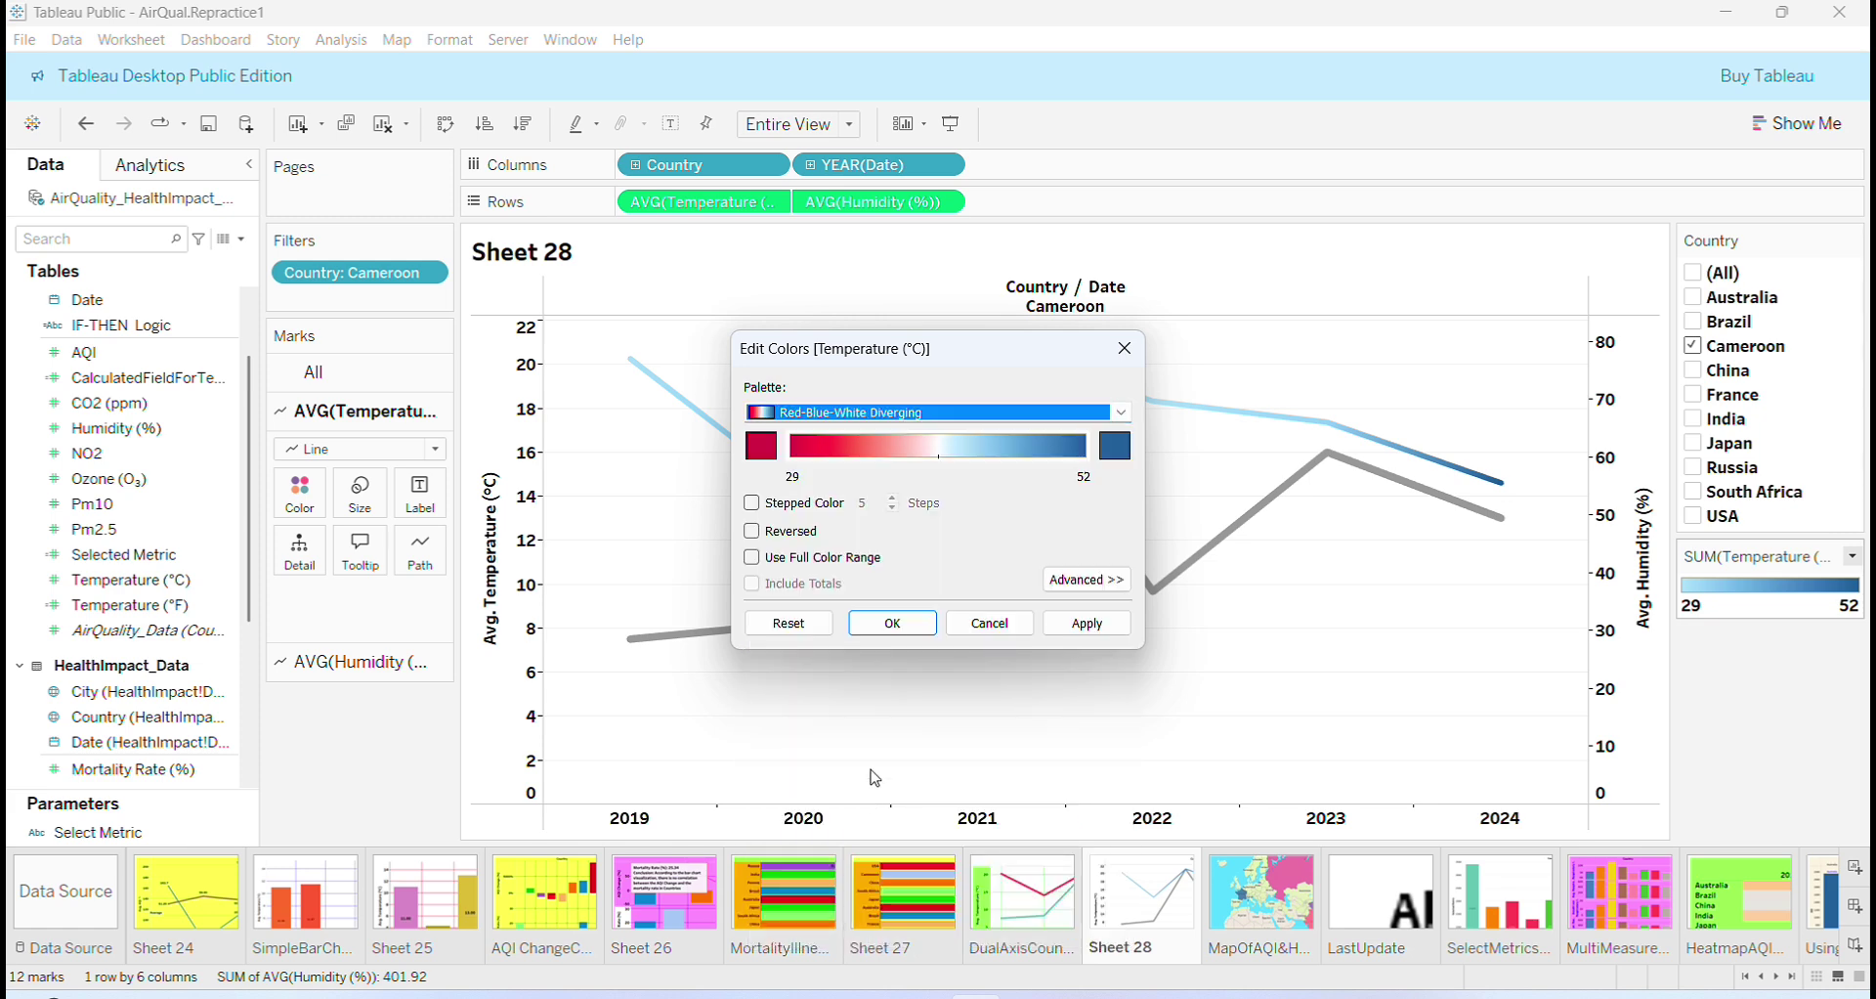
click(893, 625)
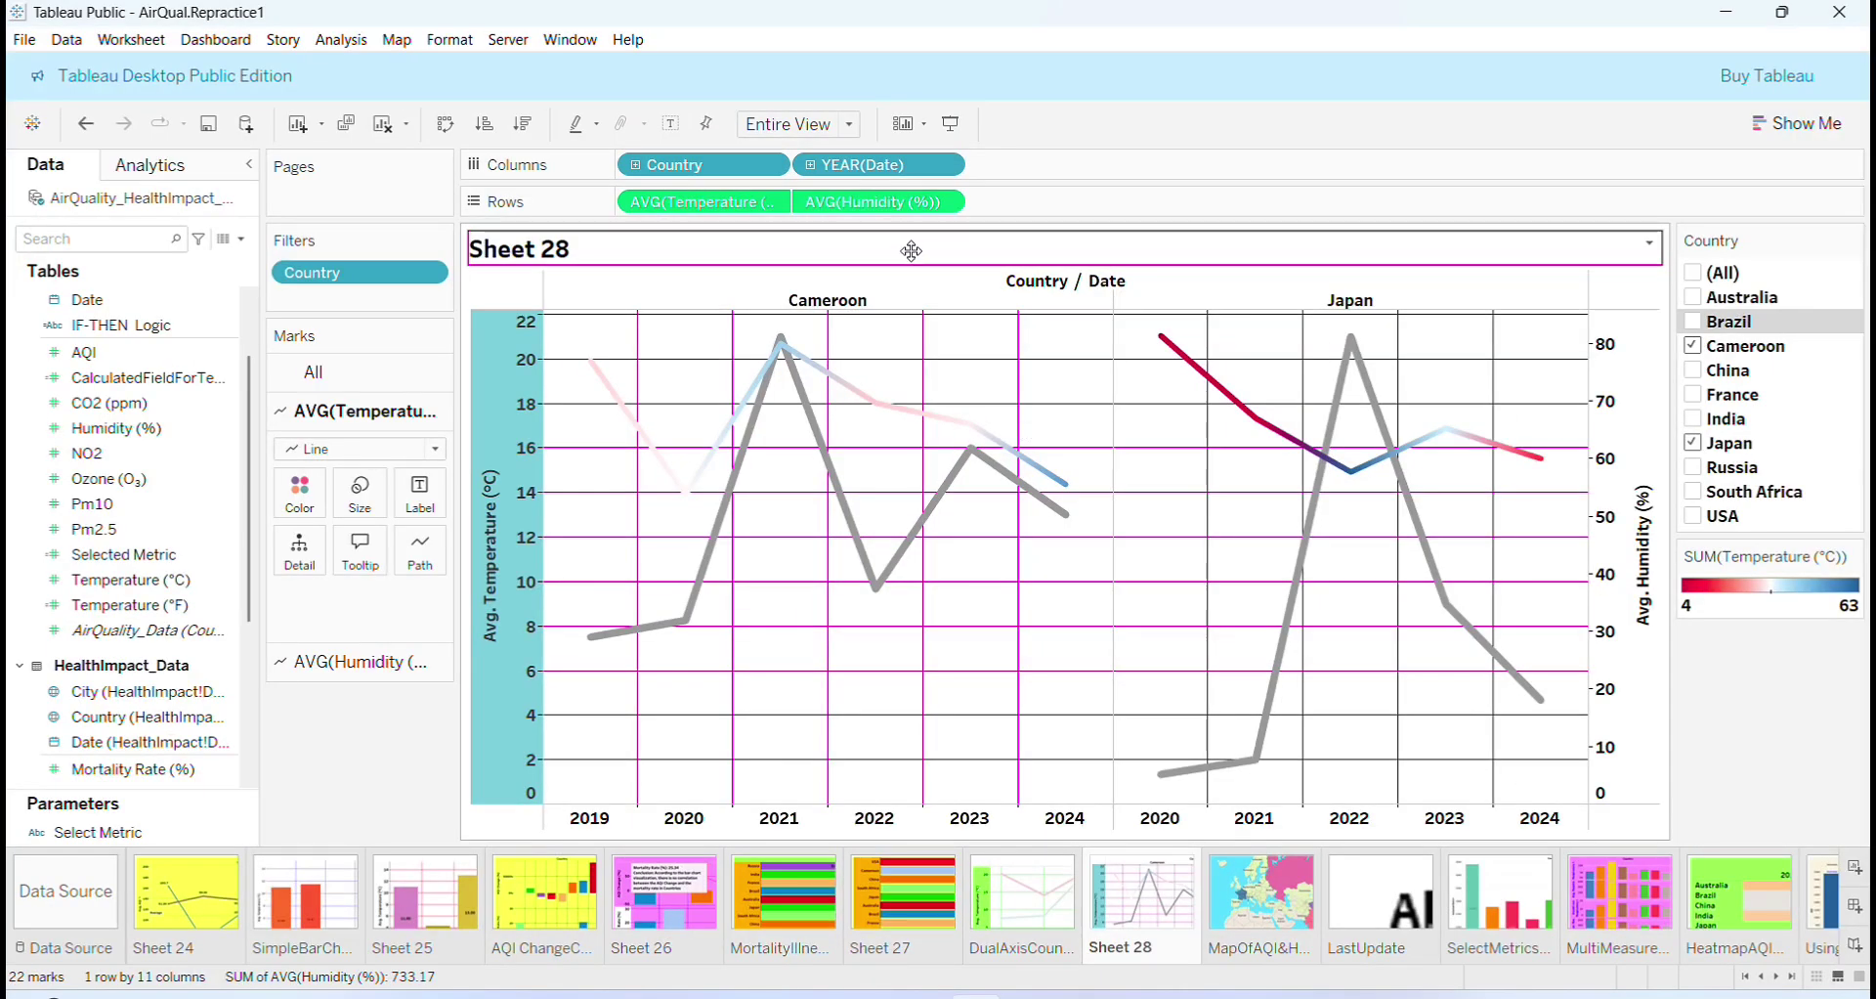
- Limit the Country filter to India only
mouse_move(705, 452)
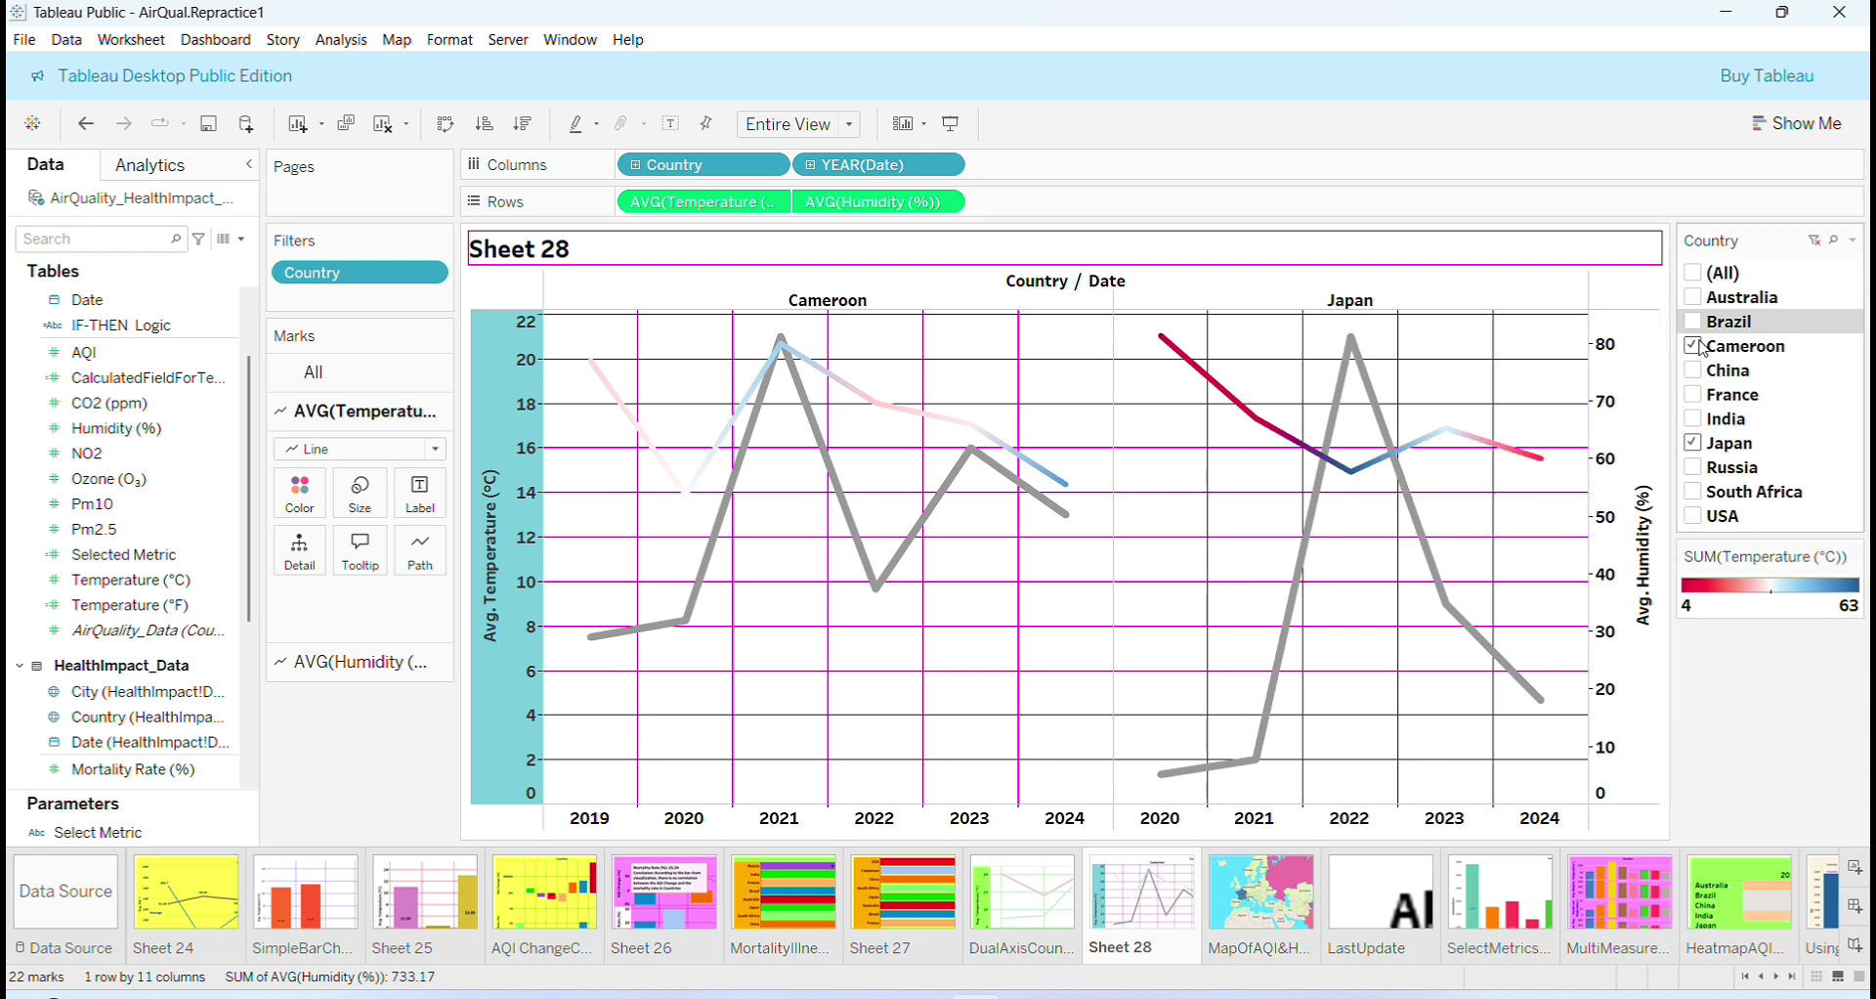
click(1700, 279)
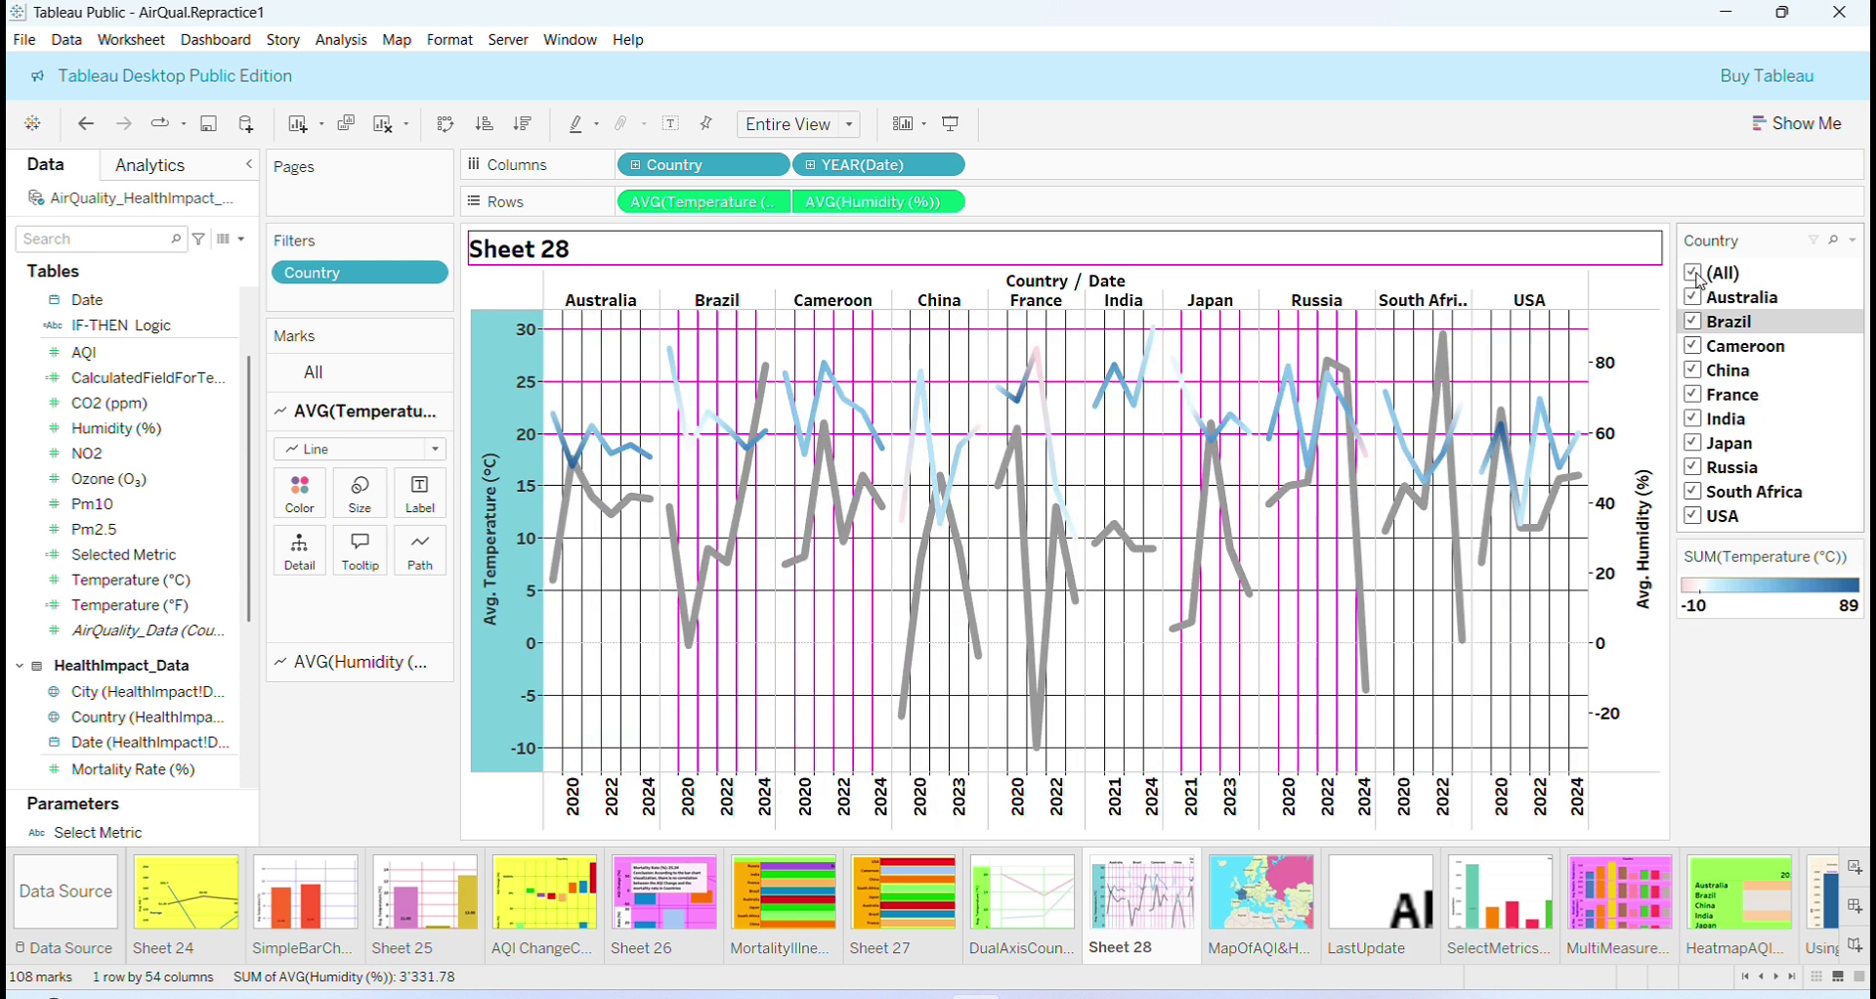
click(1701, 280)
click(1701, 280)
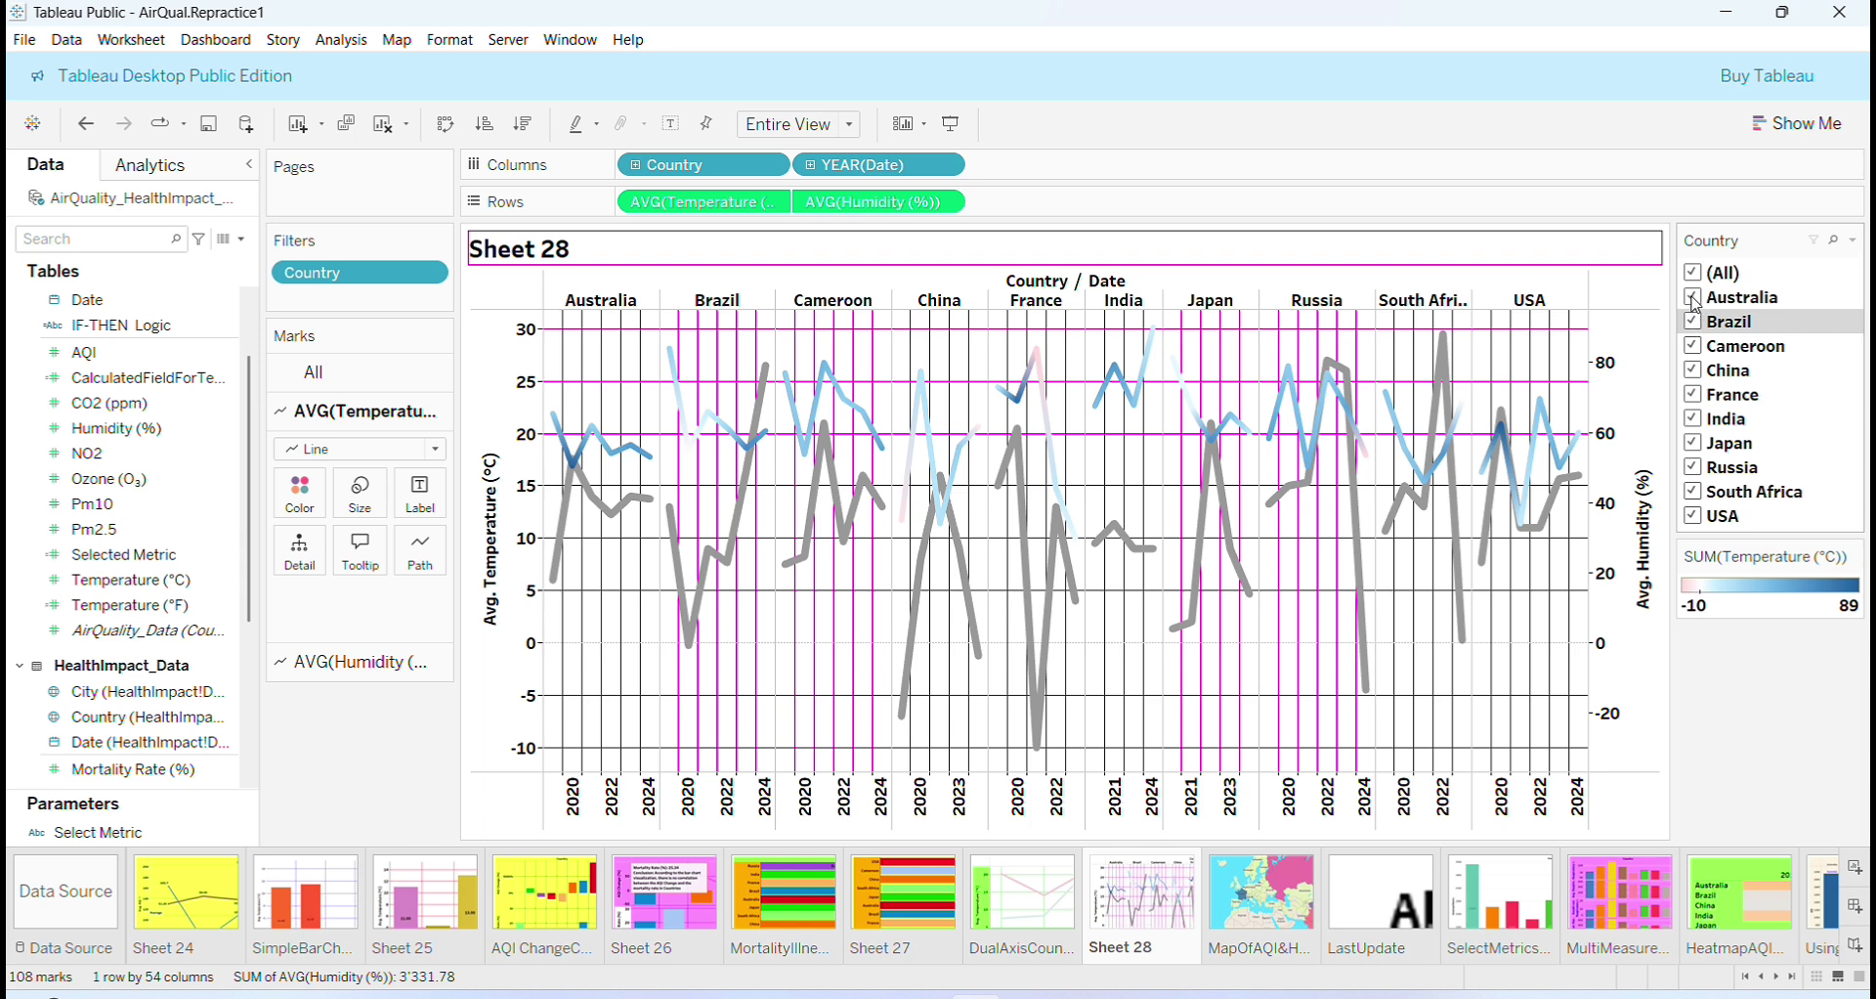
click(1693, 298)
click(1694, 347)
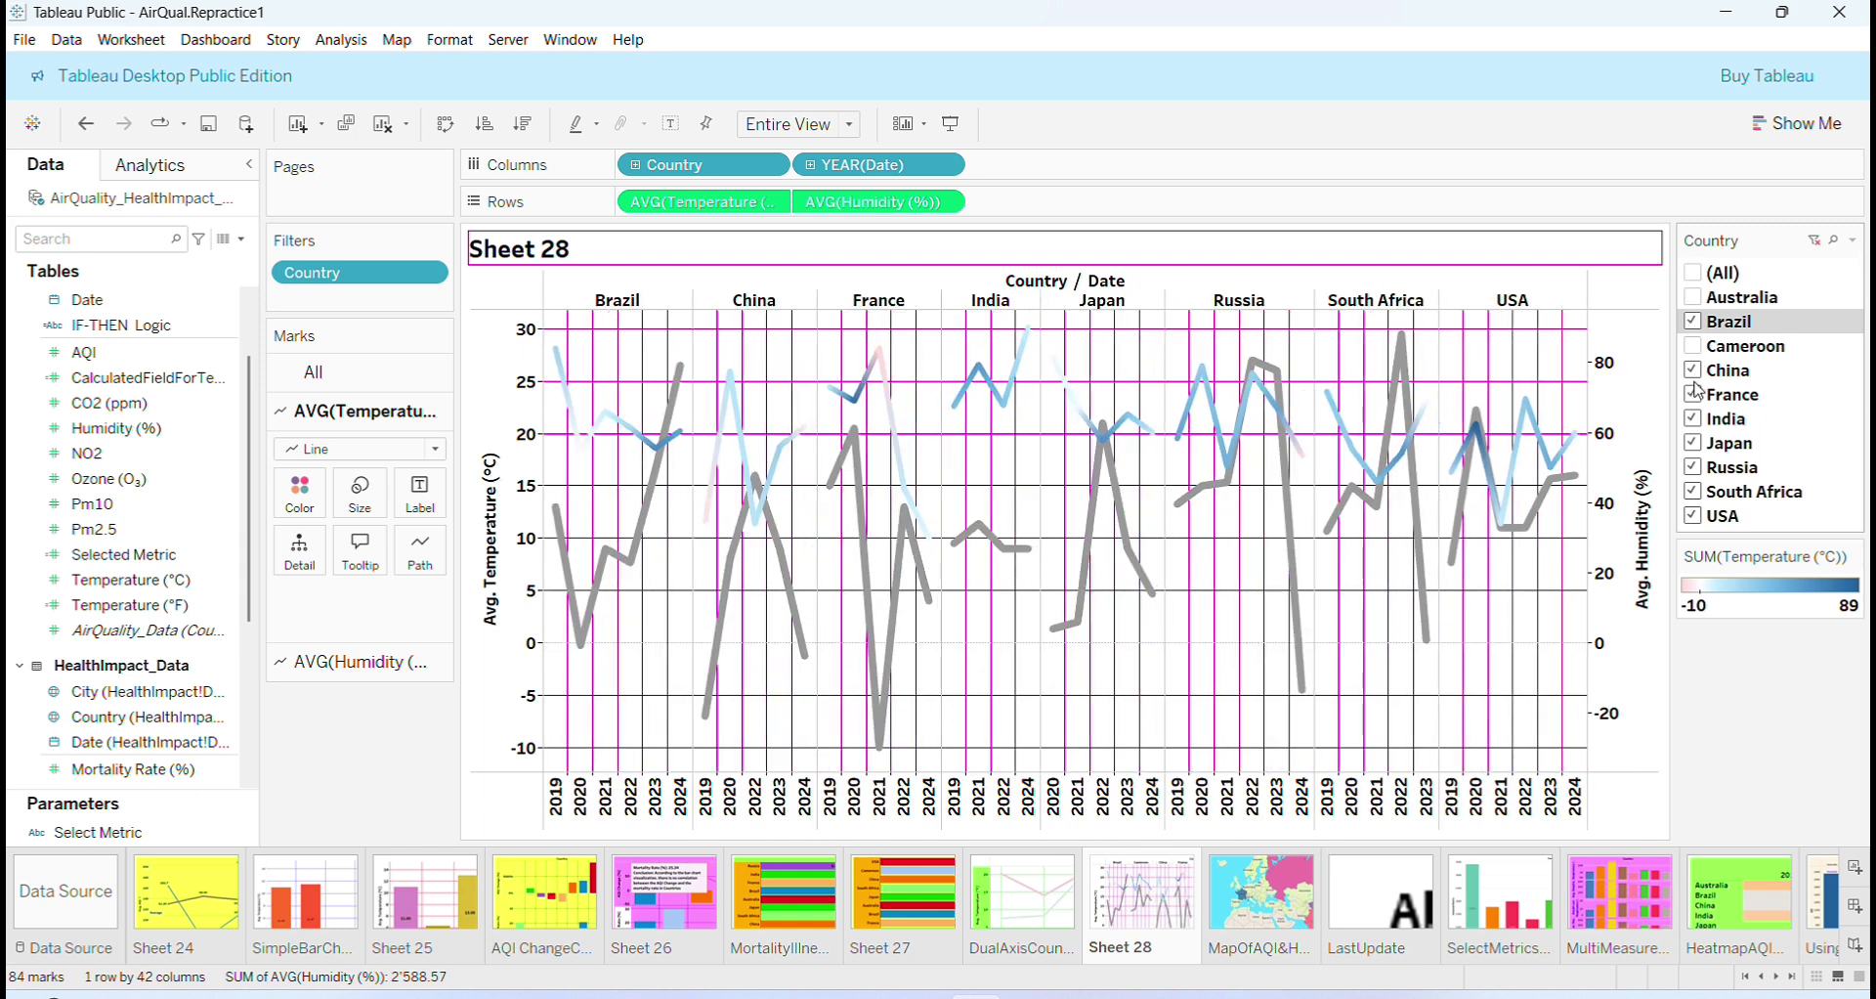
click(1694, 397)
click(1693, 448)
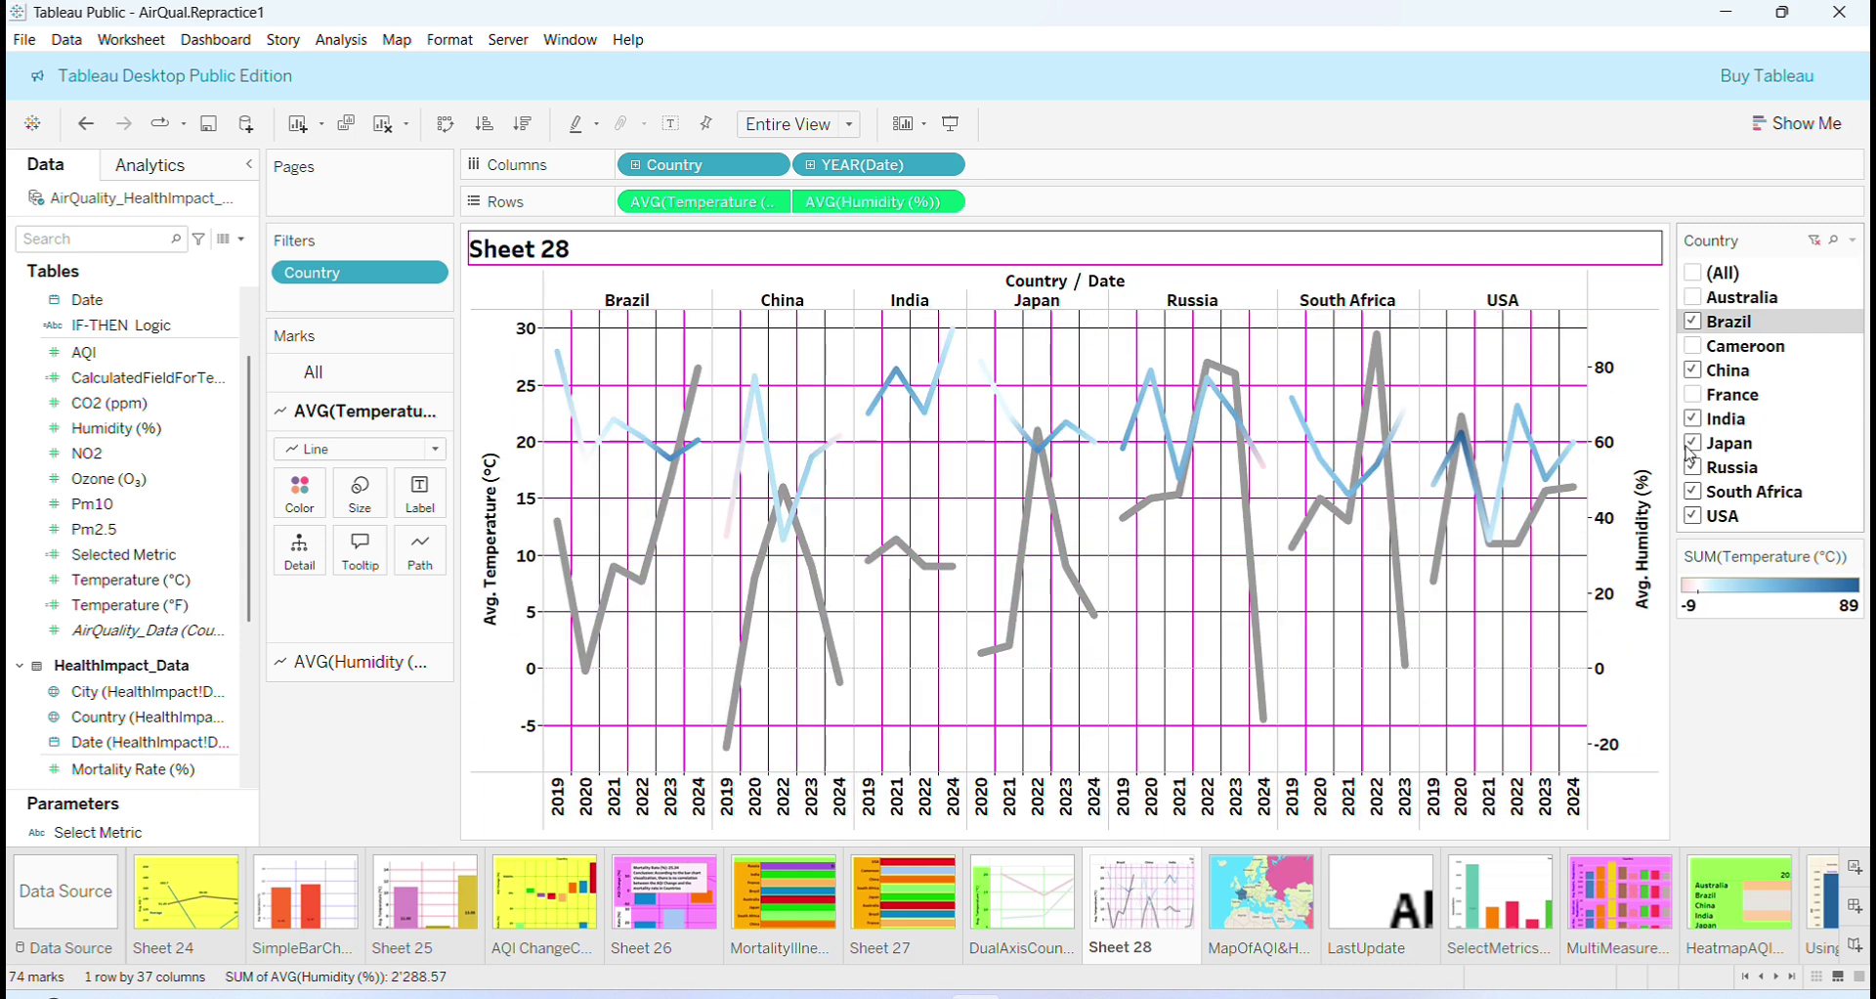
click(1693, 494)
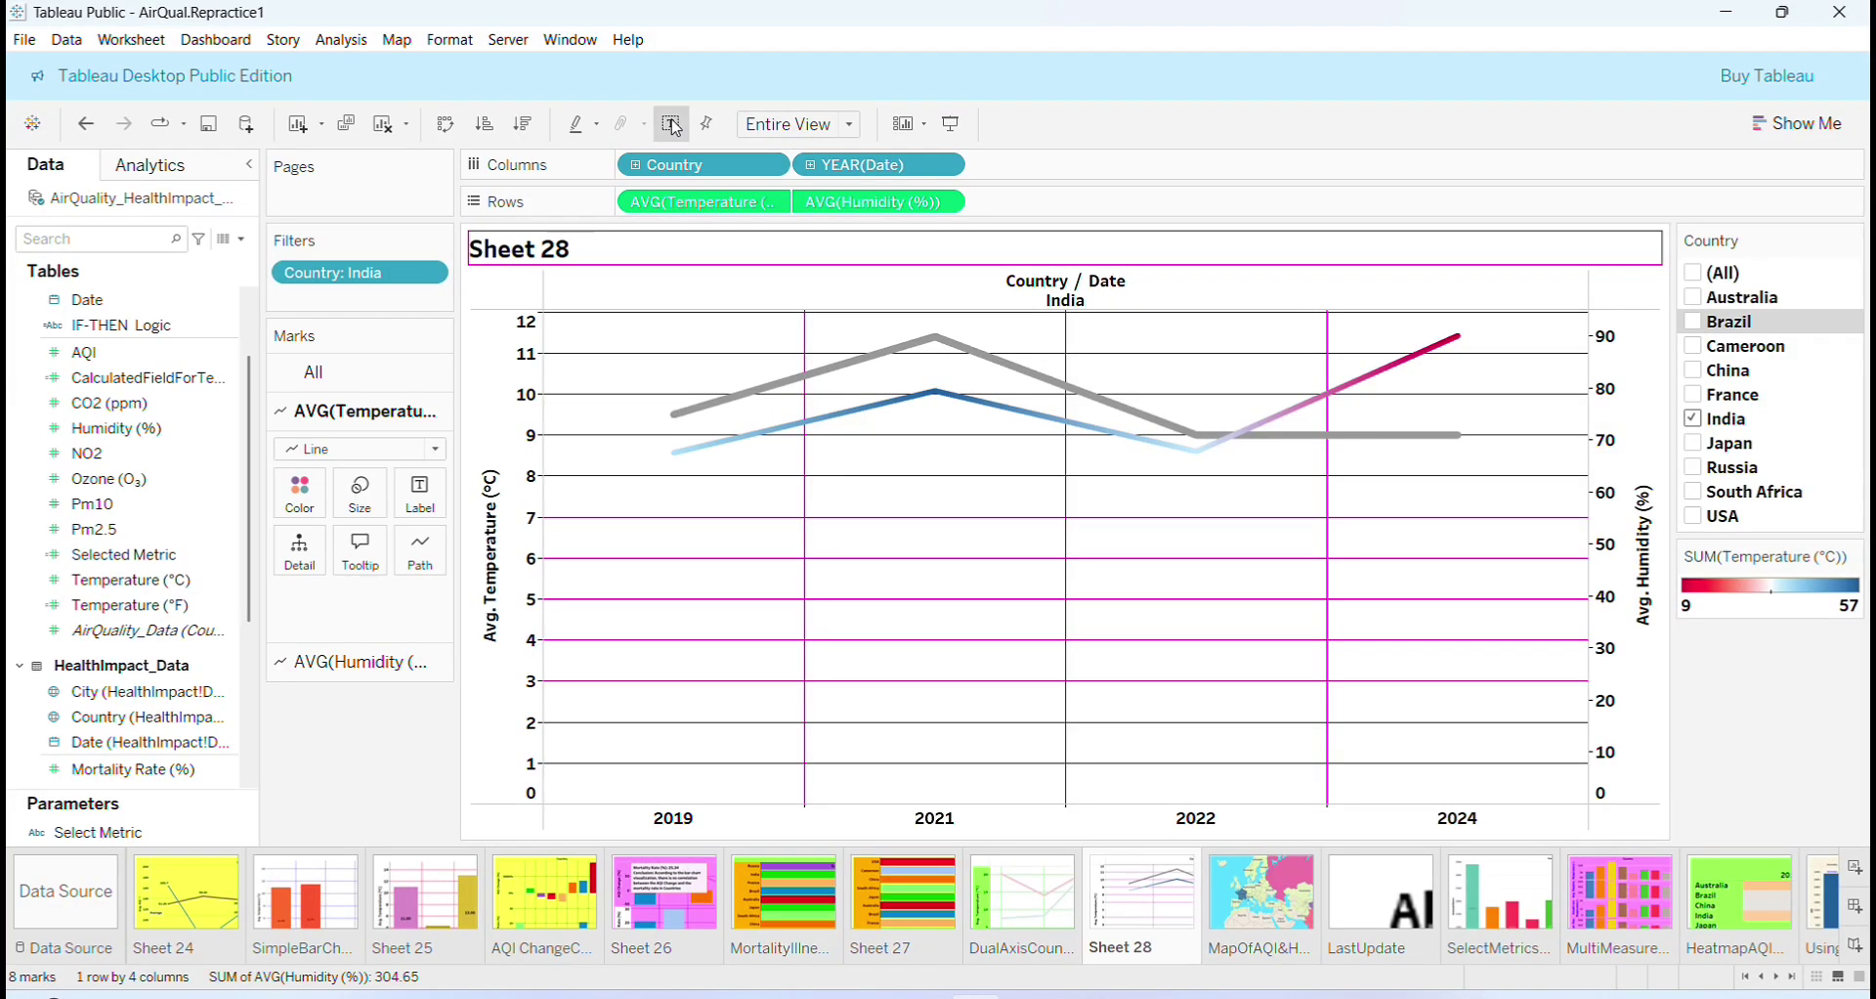
- Turn on mark labels for the lines on Sheet 28 and save the workbook
click(676, 128)
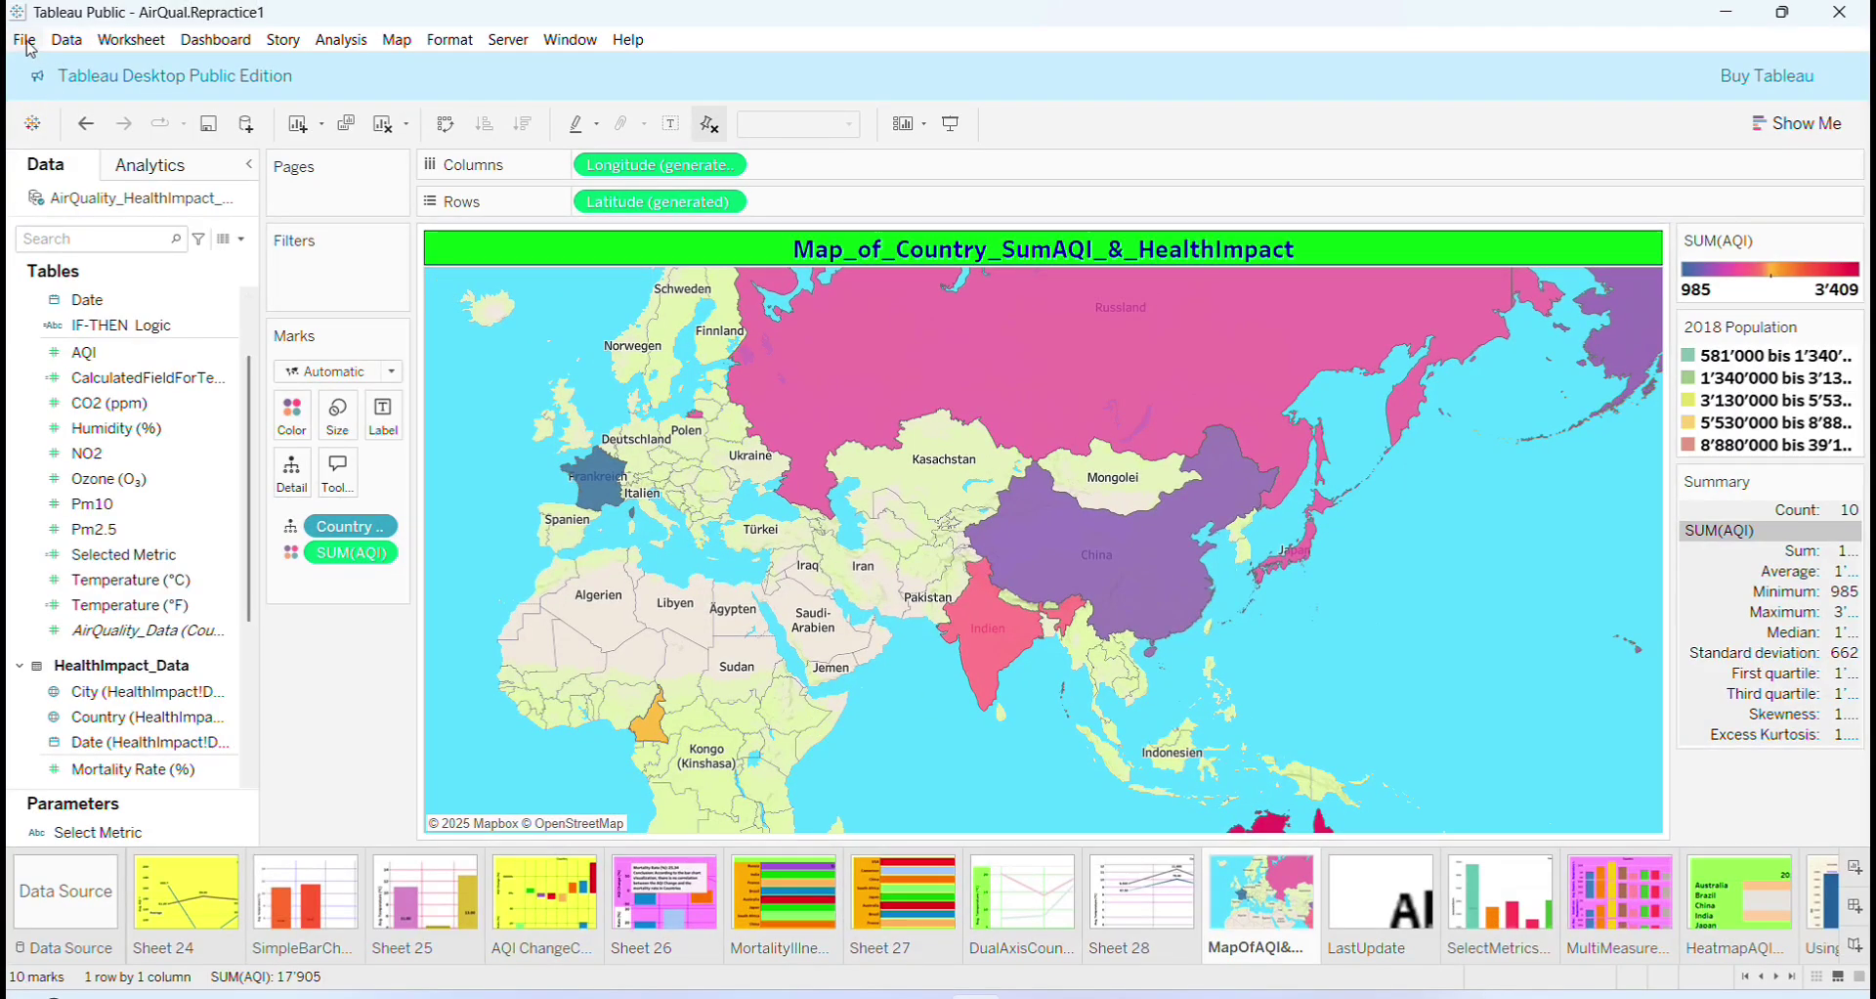
click(24, 40)
click(84, 174)
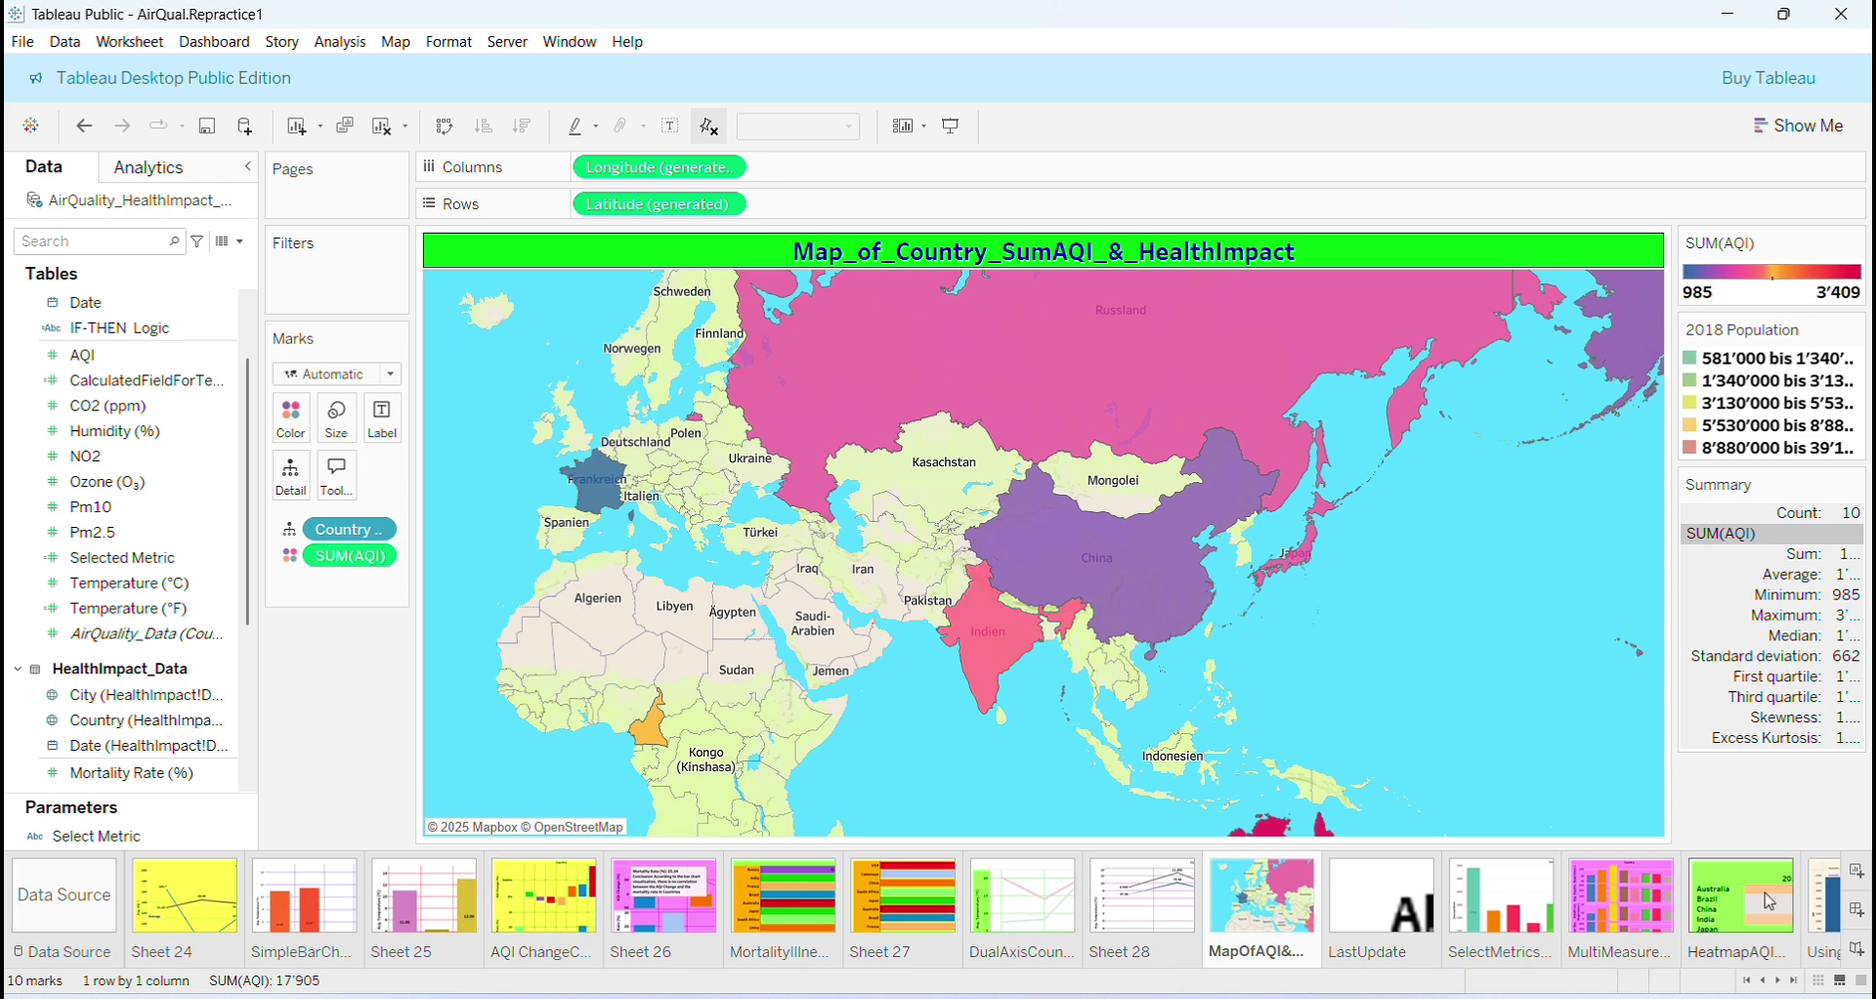
- Add a new worksheet, reorder it directly after the first MapOfAQI&HealthImpact sheet, and open it
click(1862, 878)
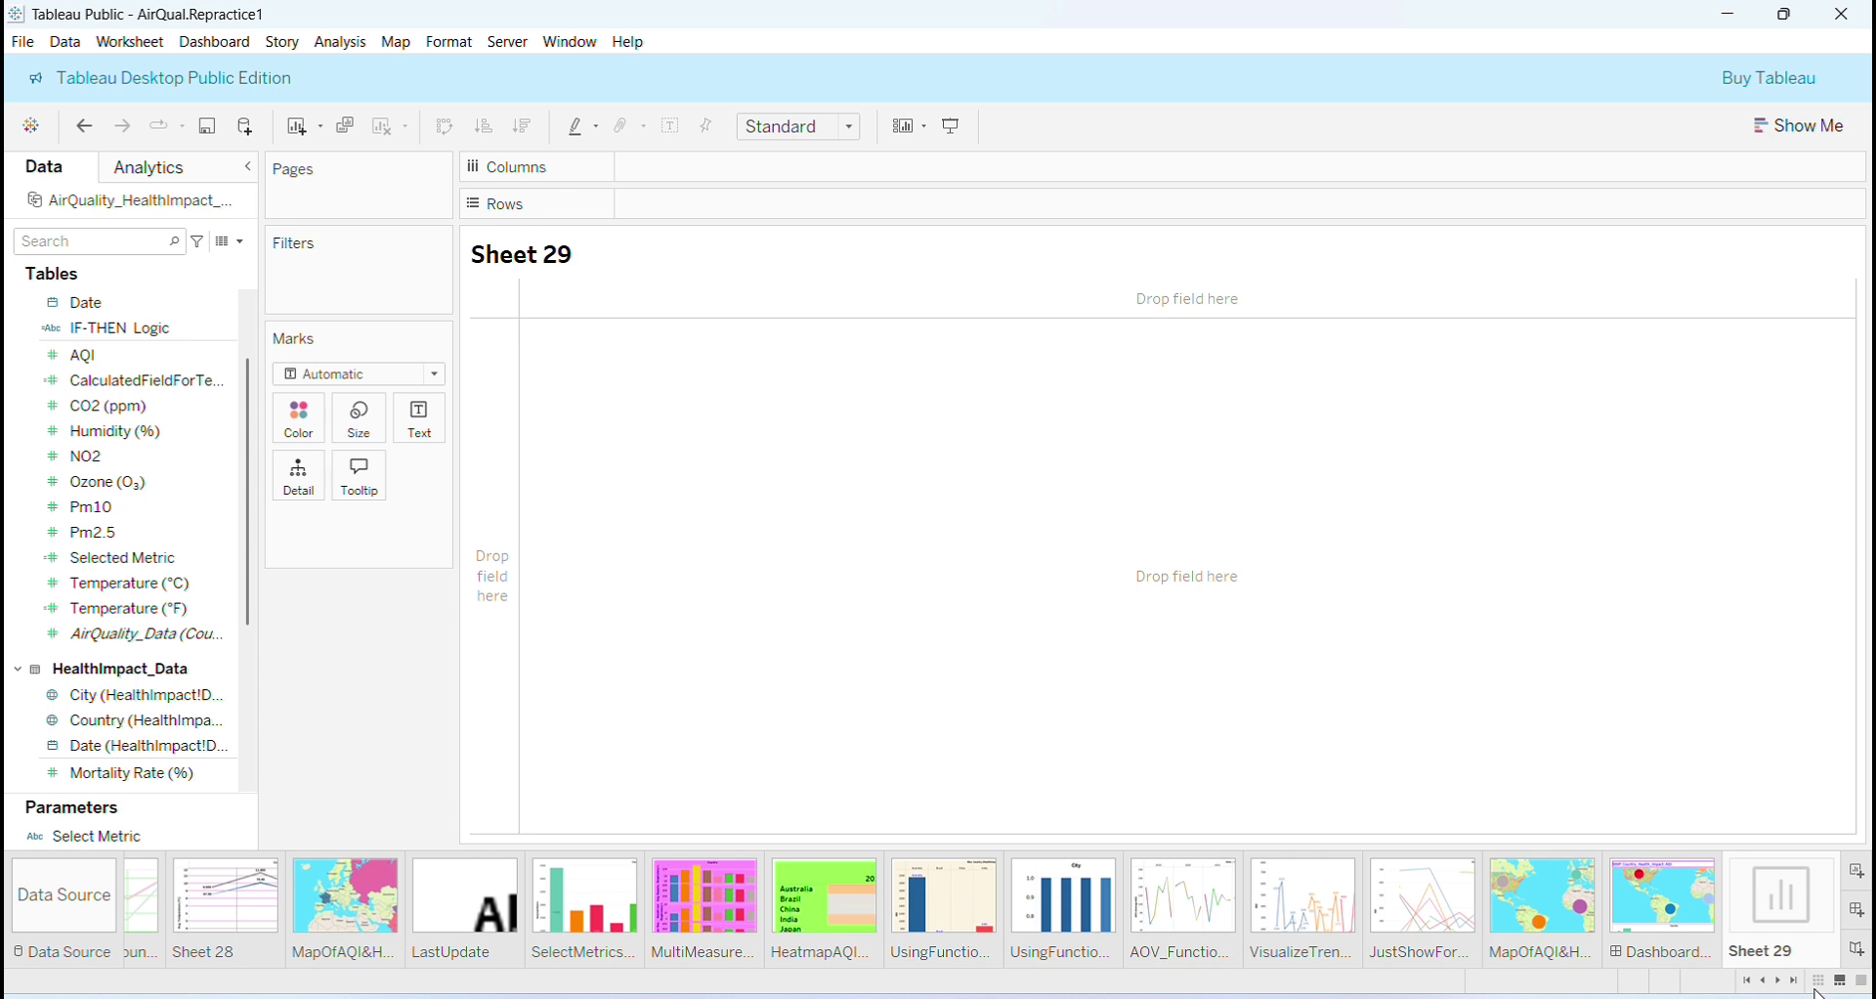
click(1823, 983)
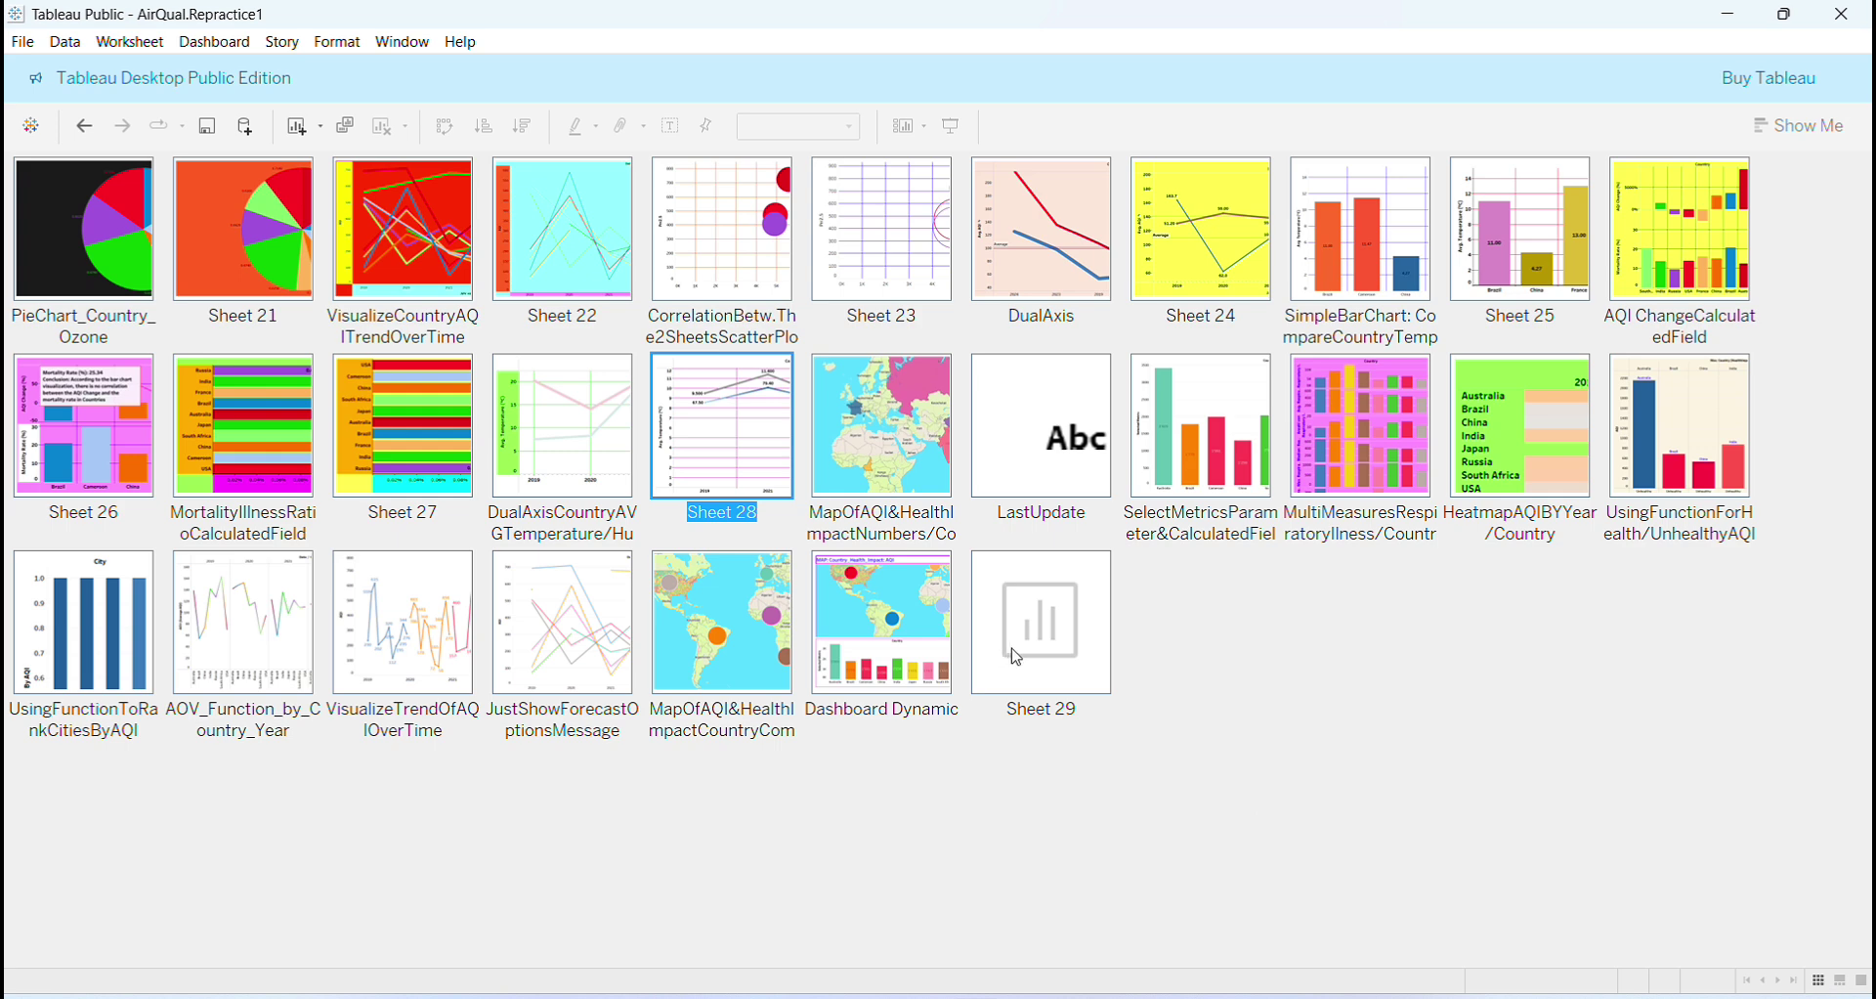
drag(1017, 657, 968, 468)
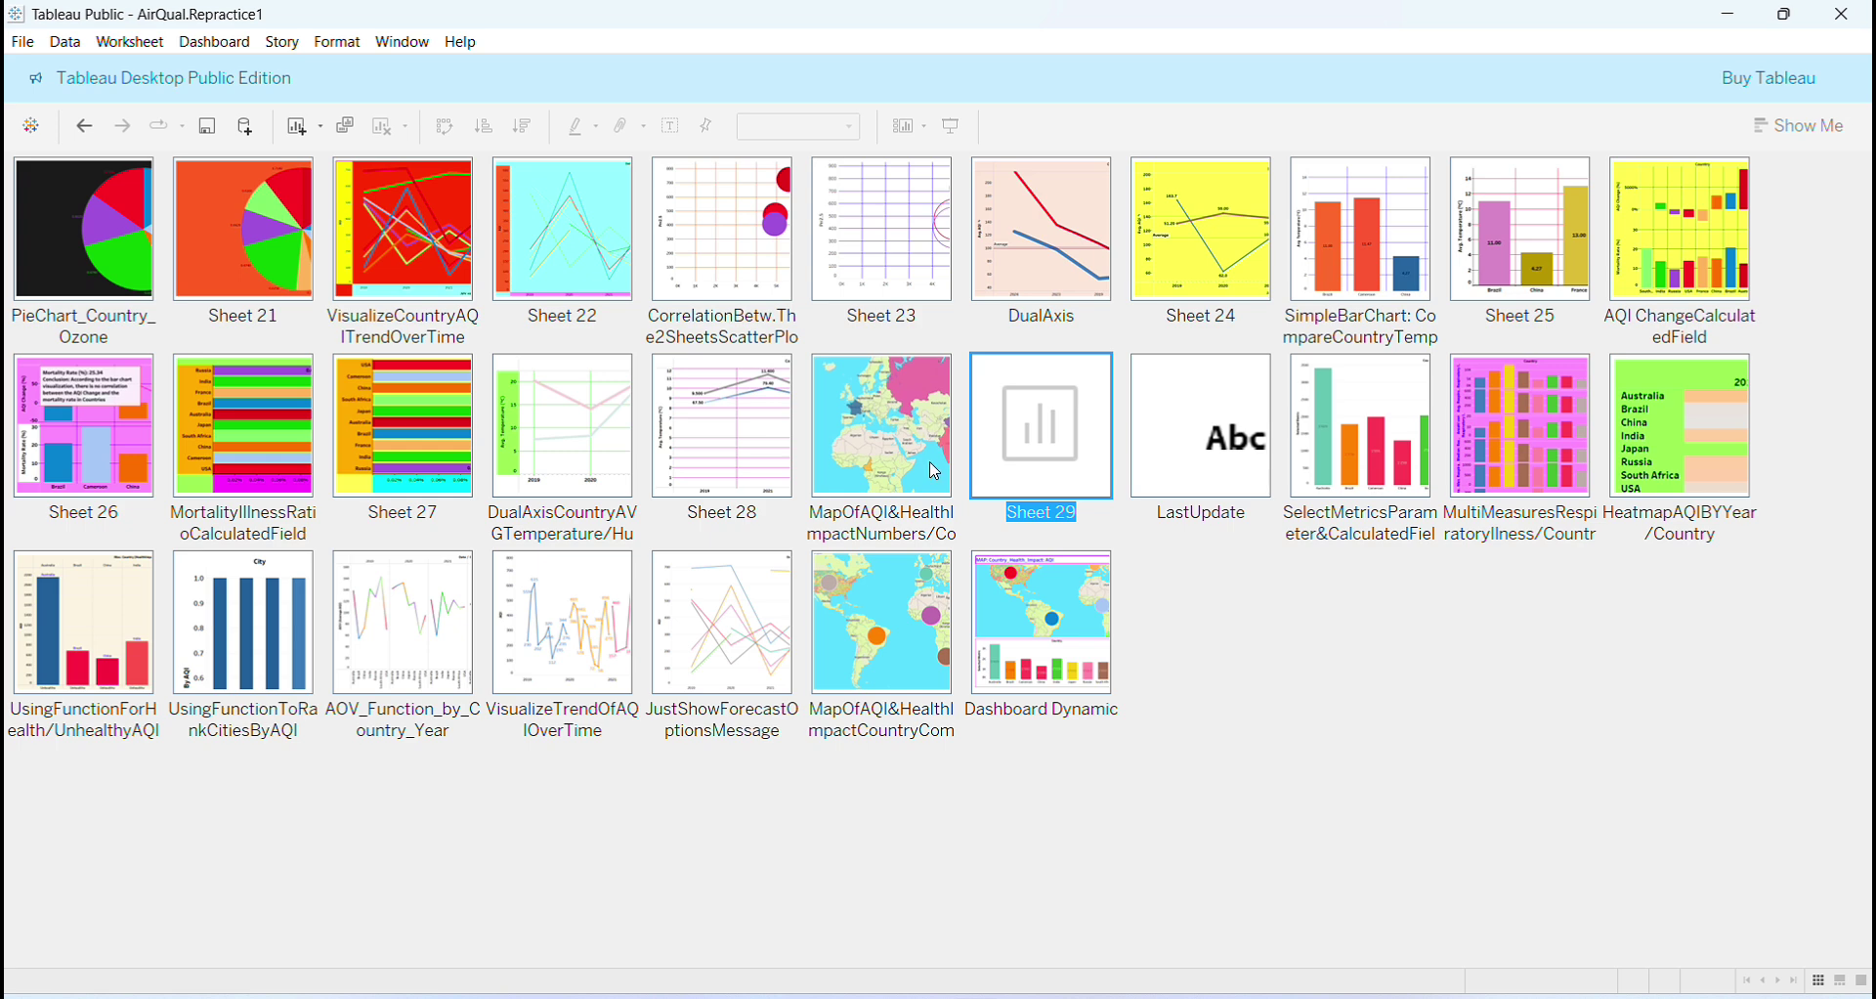
double_click(1045, 457)
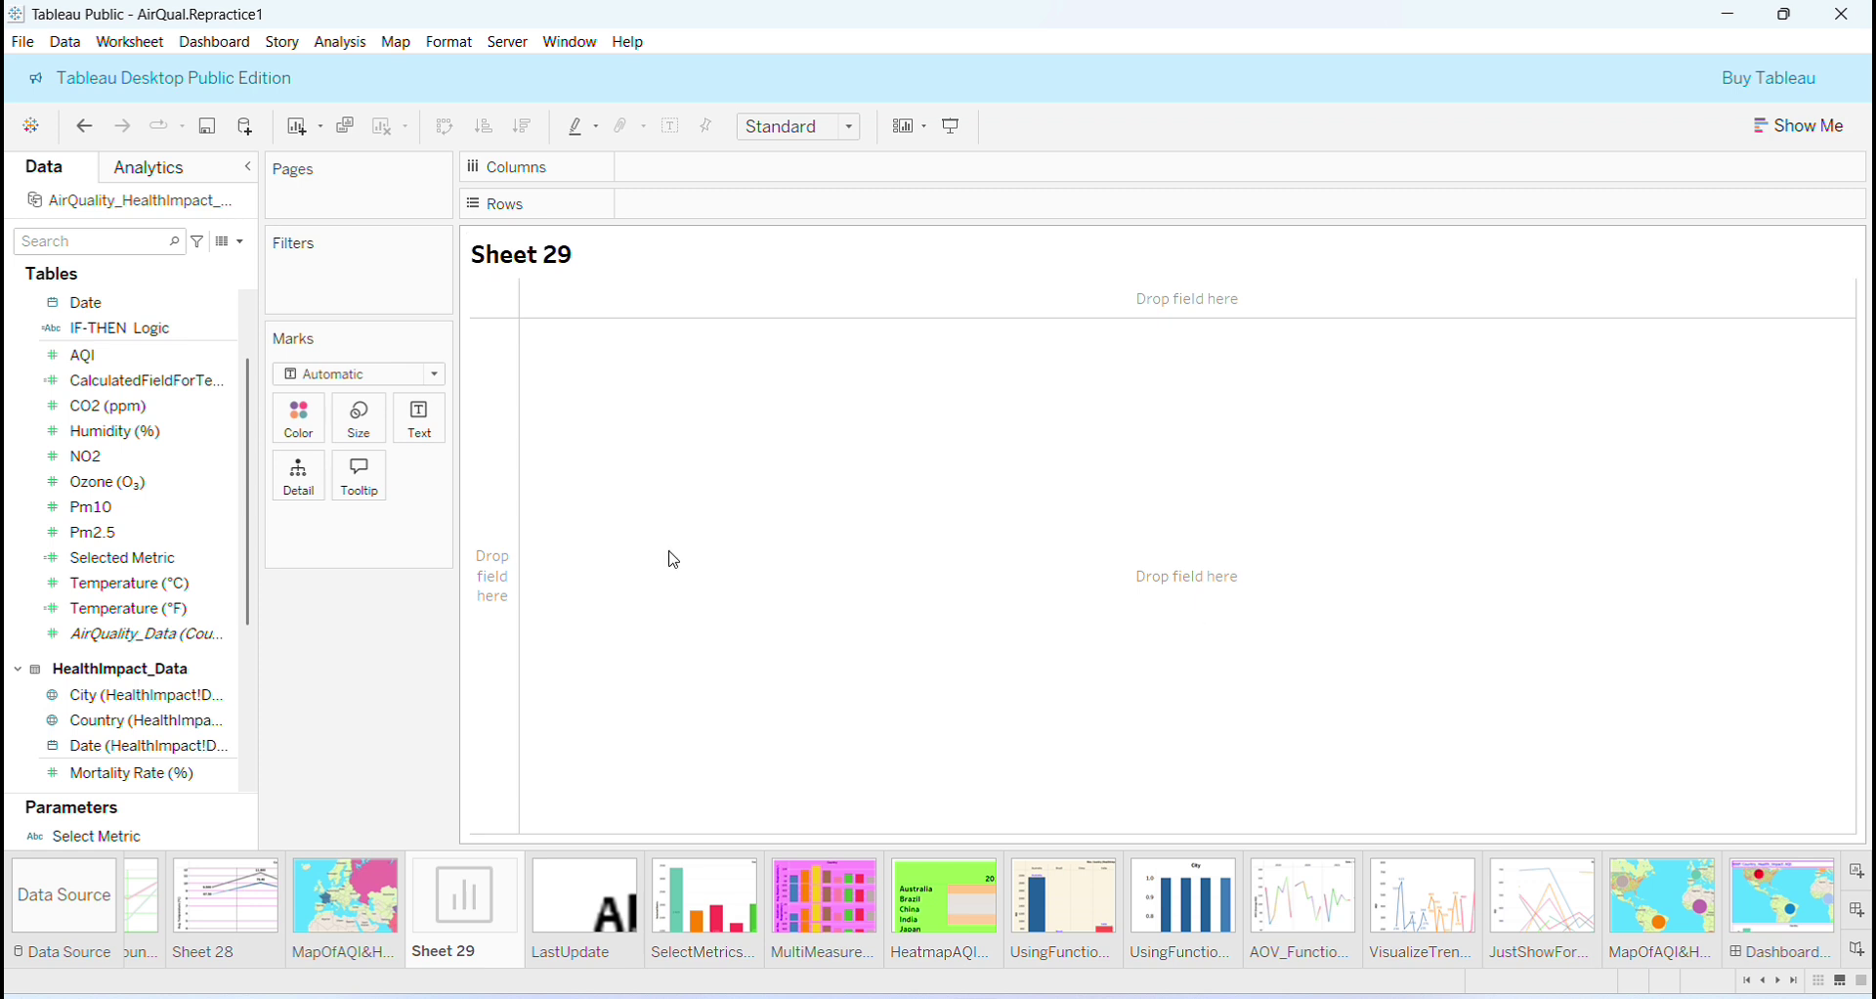
- Check the existing AQI map for reference and build a Country map on Sheet 29 colored by the sum of AQI
double_click(368, 923)
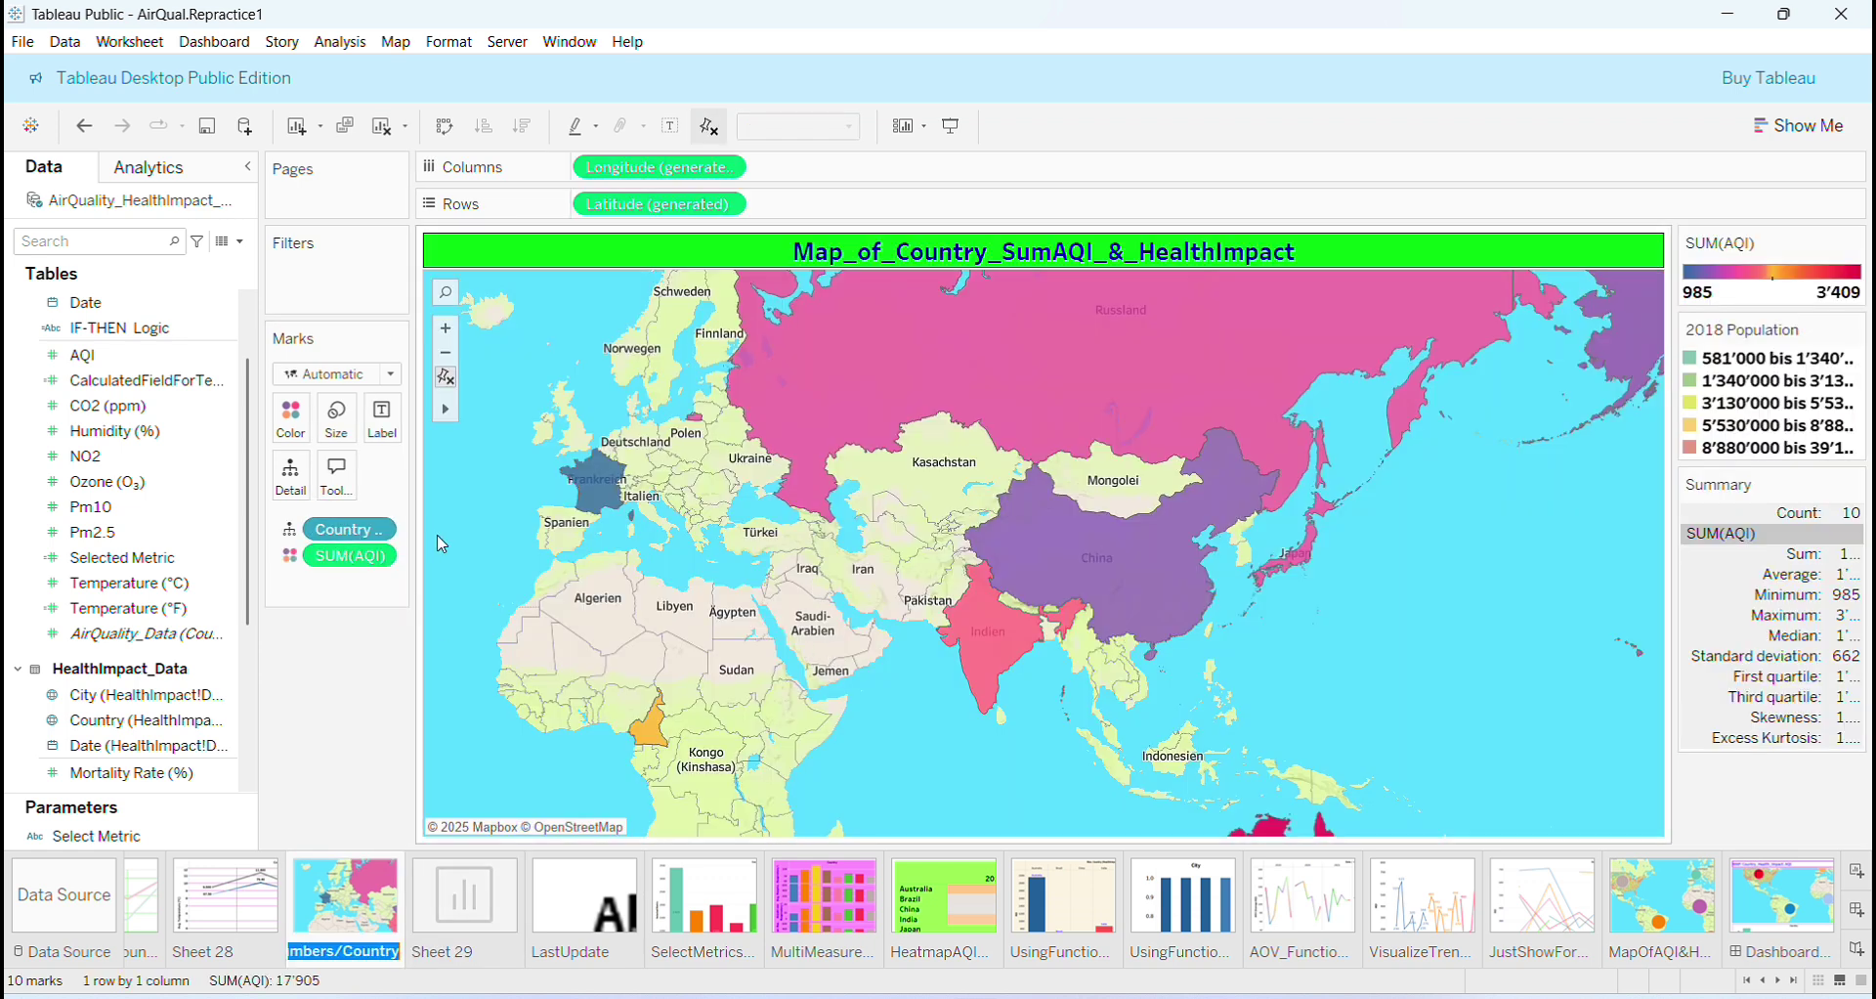
click(464, 899)
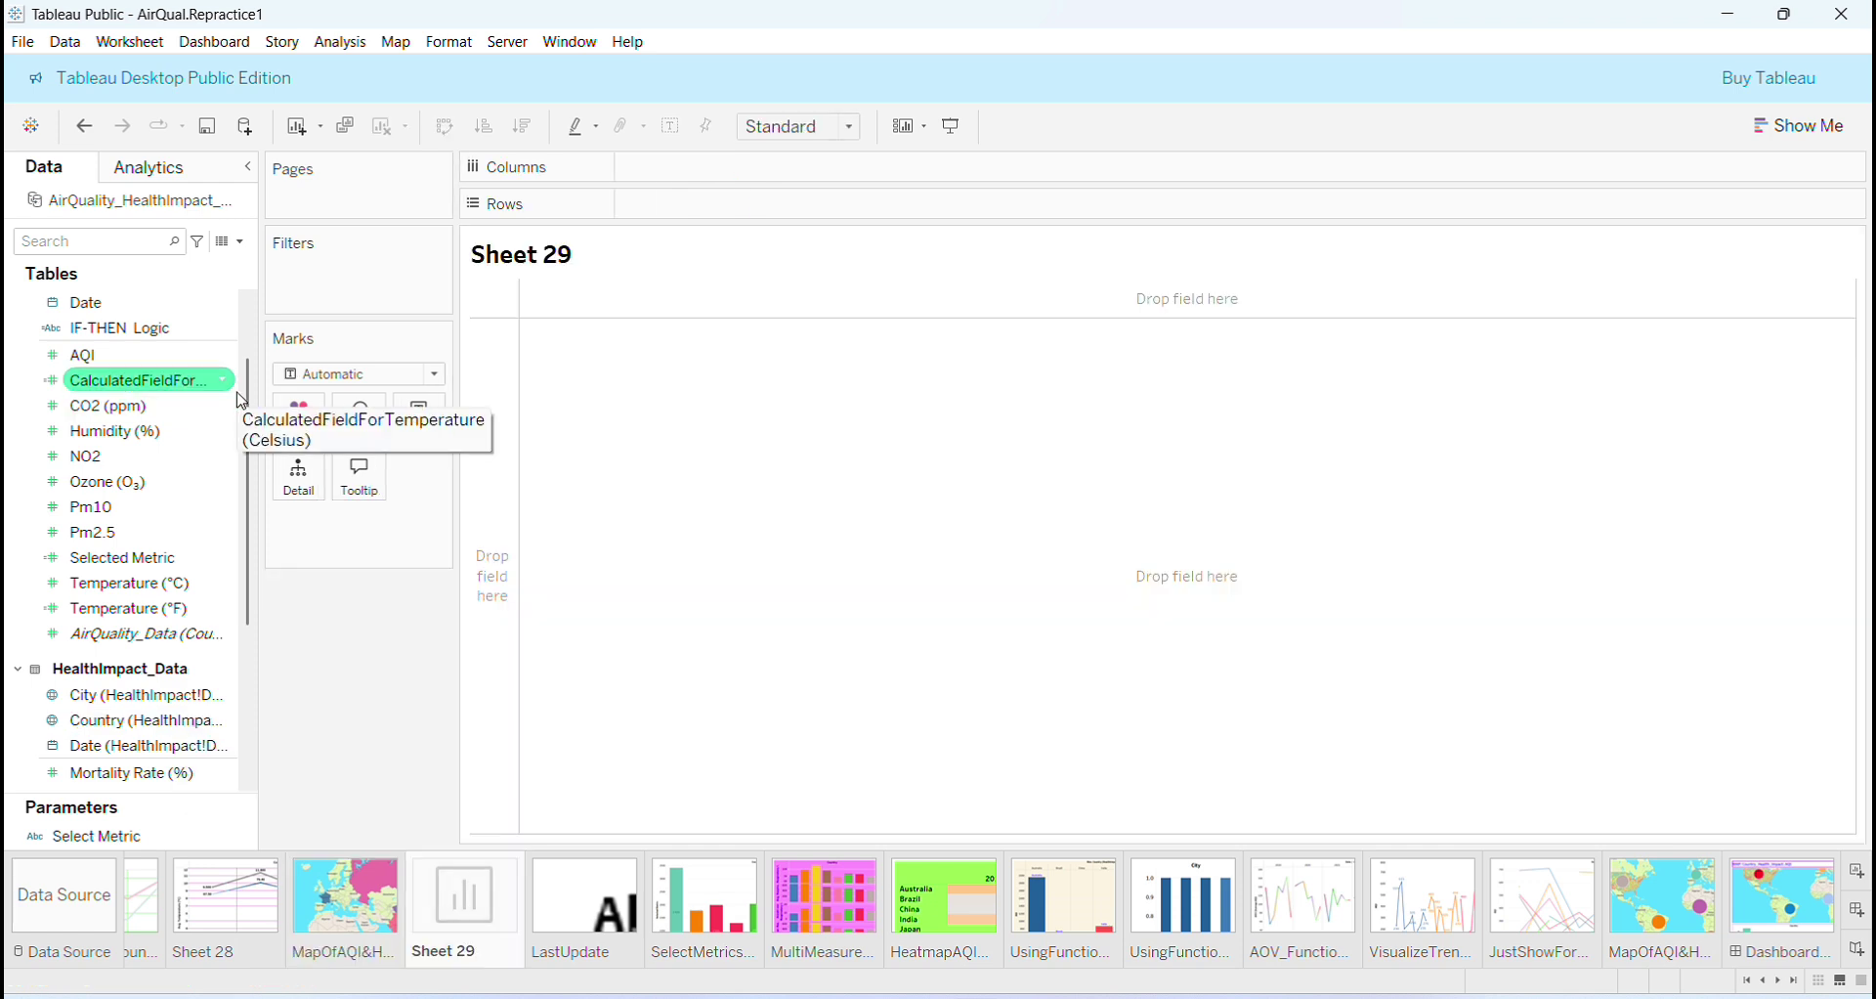
drag(243, 401, 301, 474)
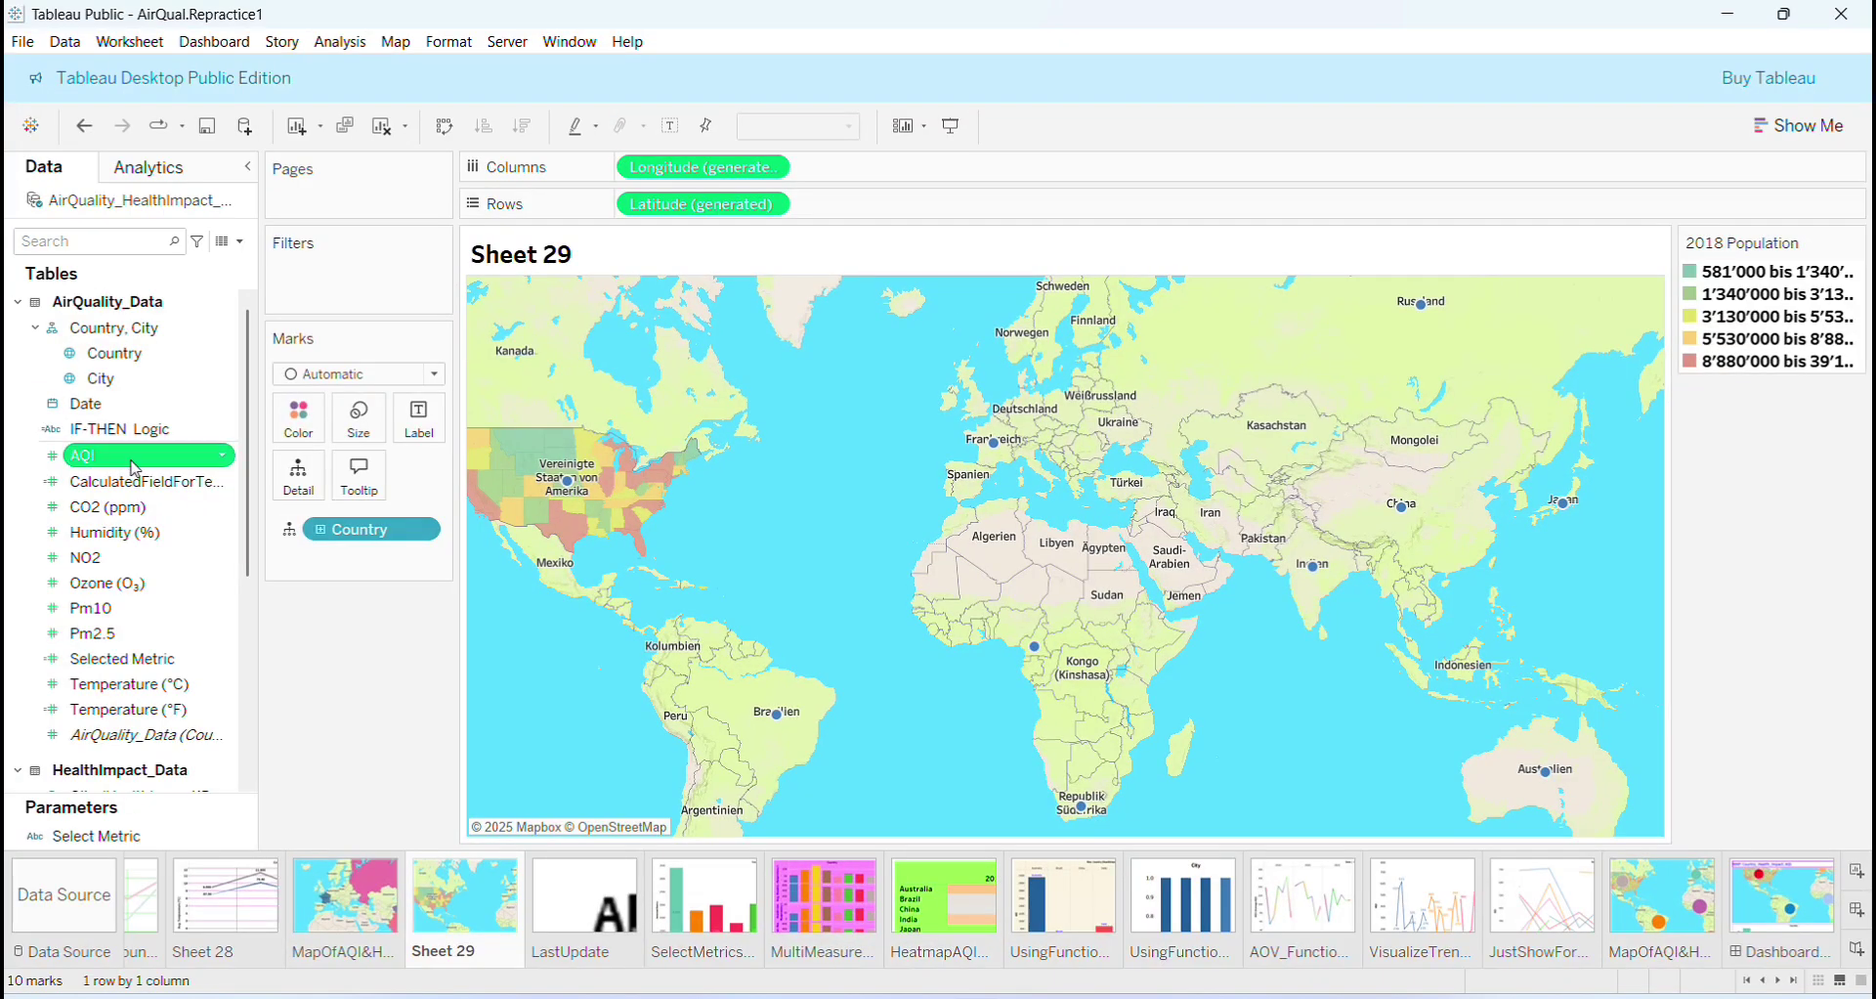
drag(135, 467, 350, 565)
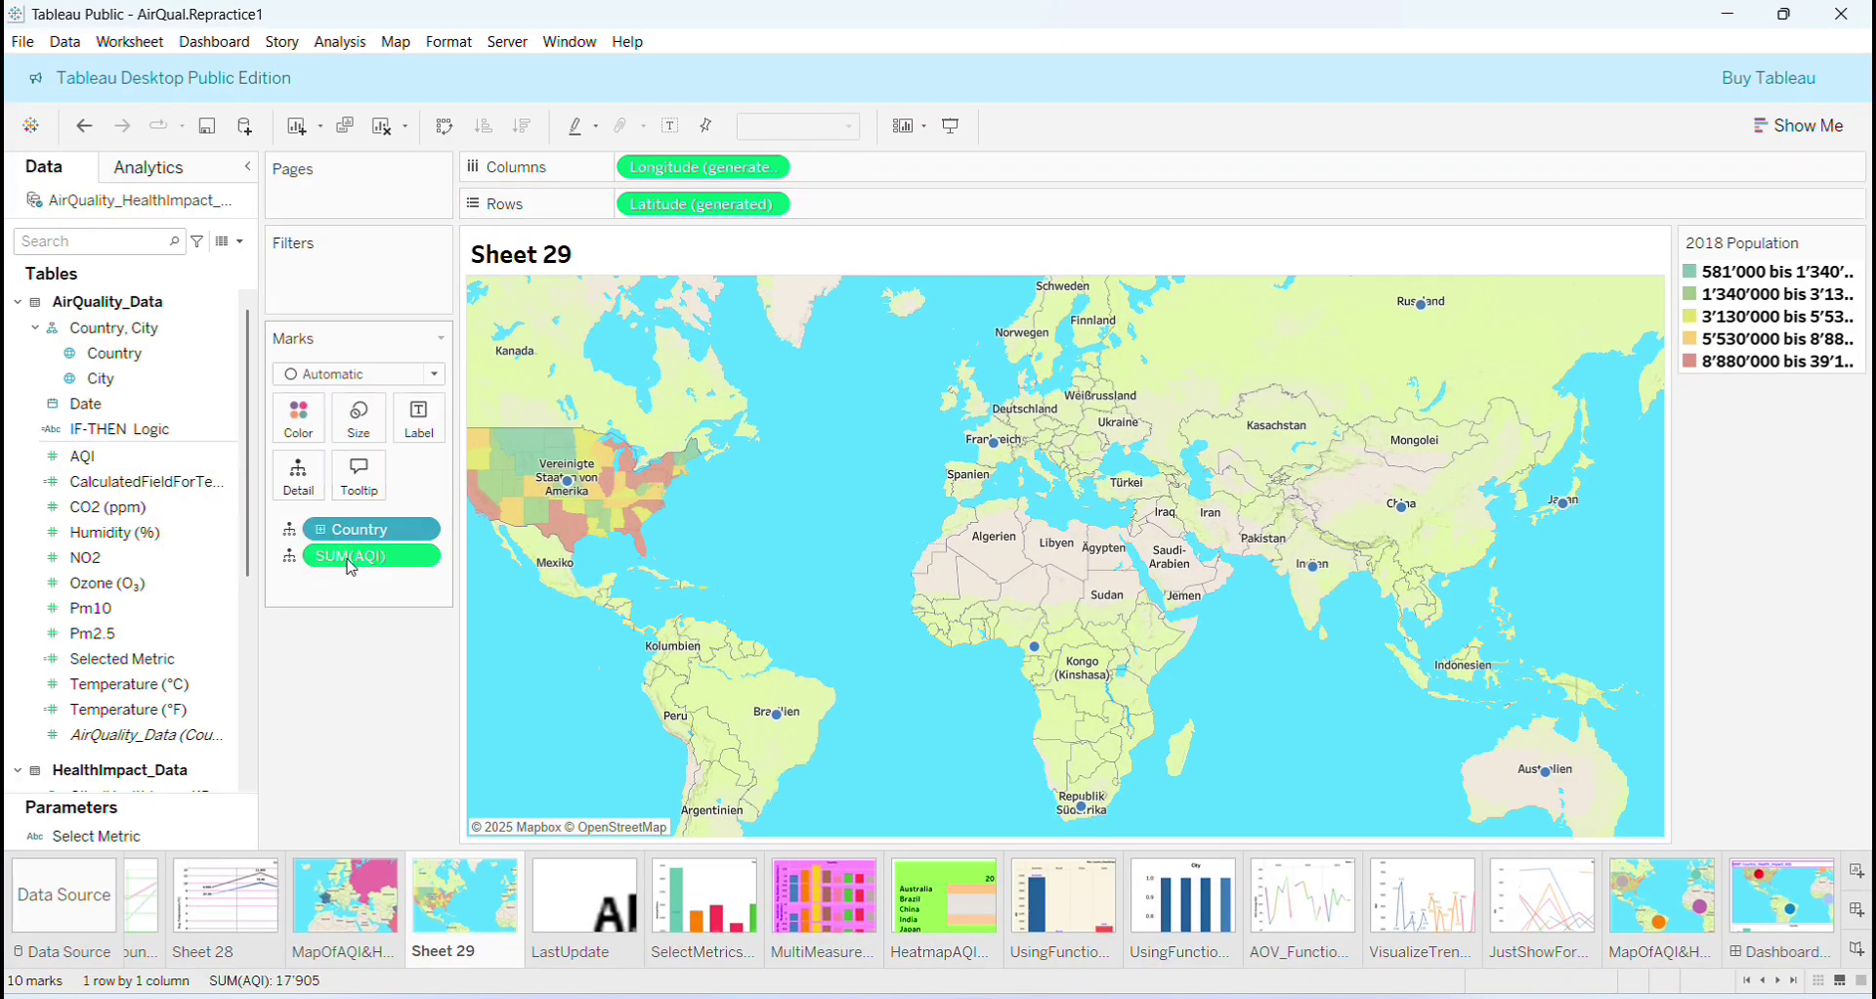
click(290, 559)
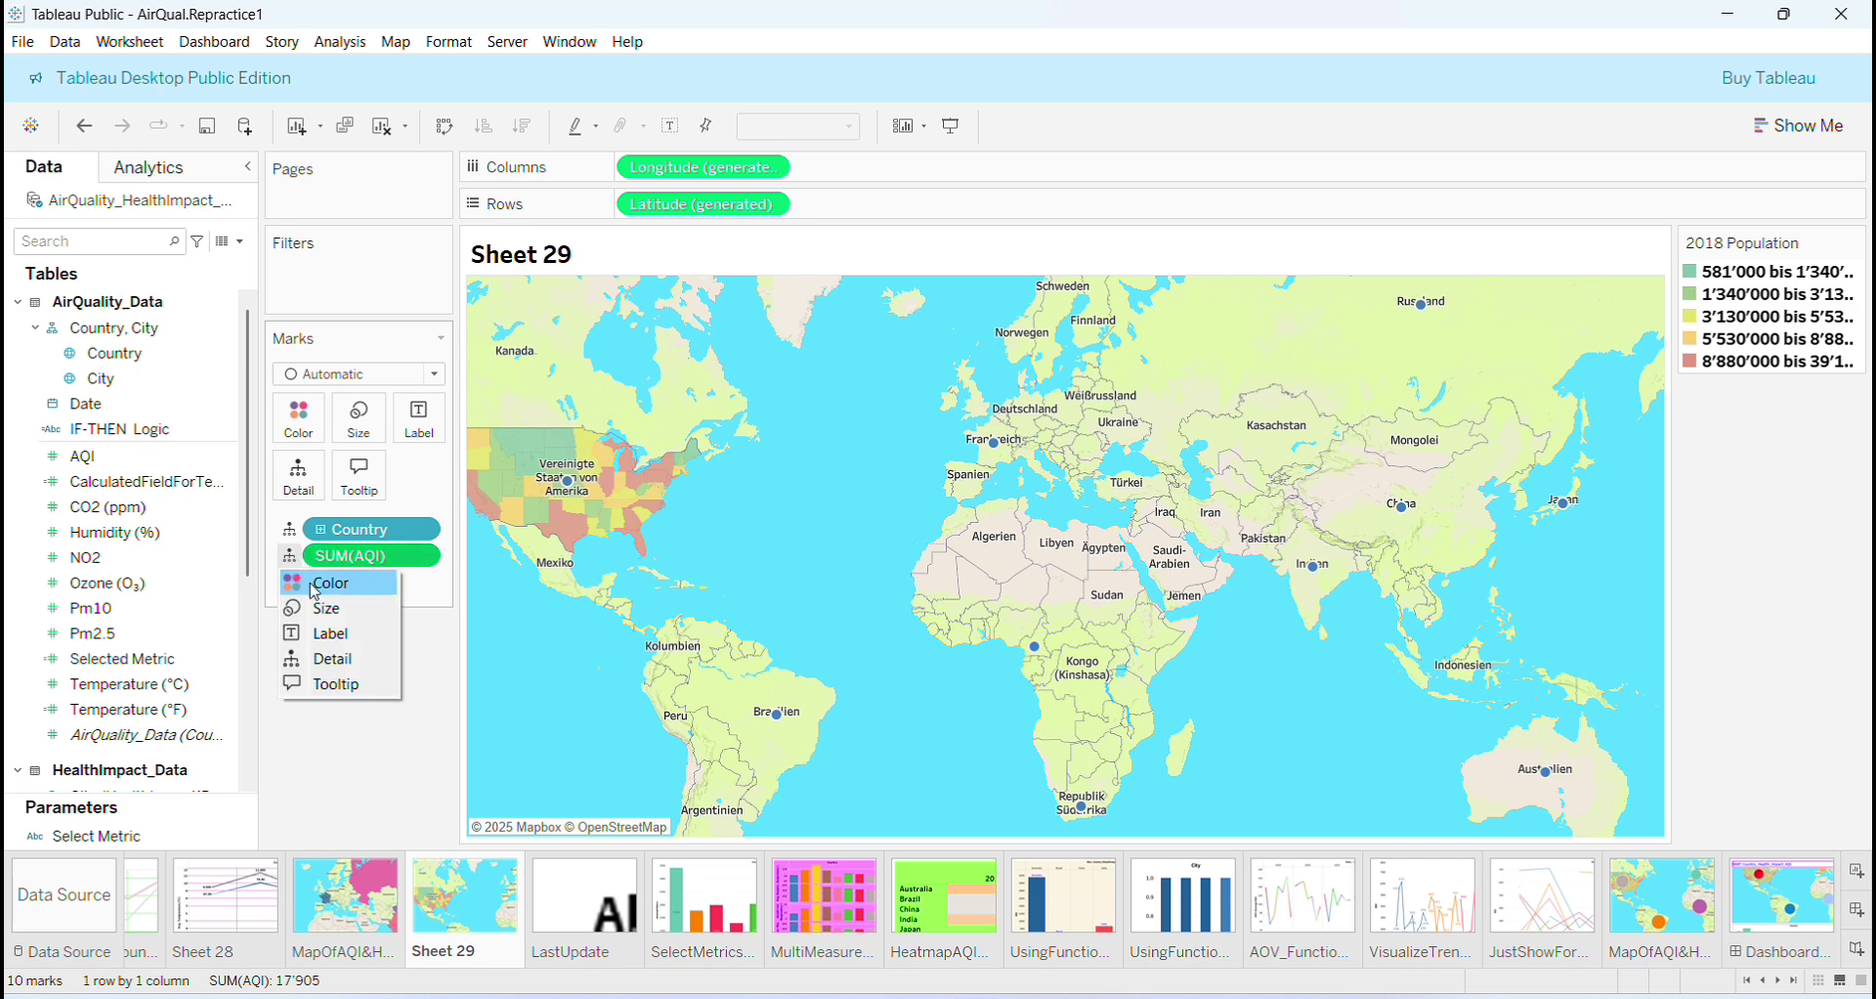
click(315, 586)
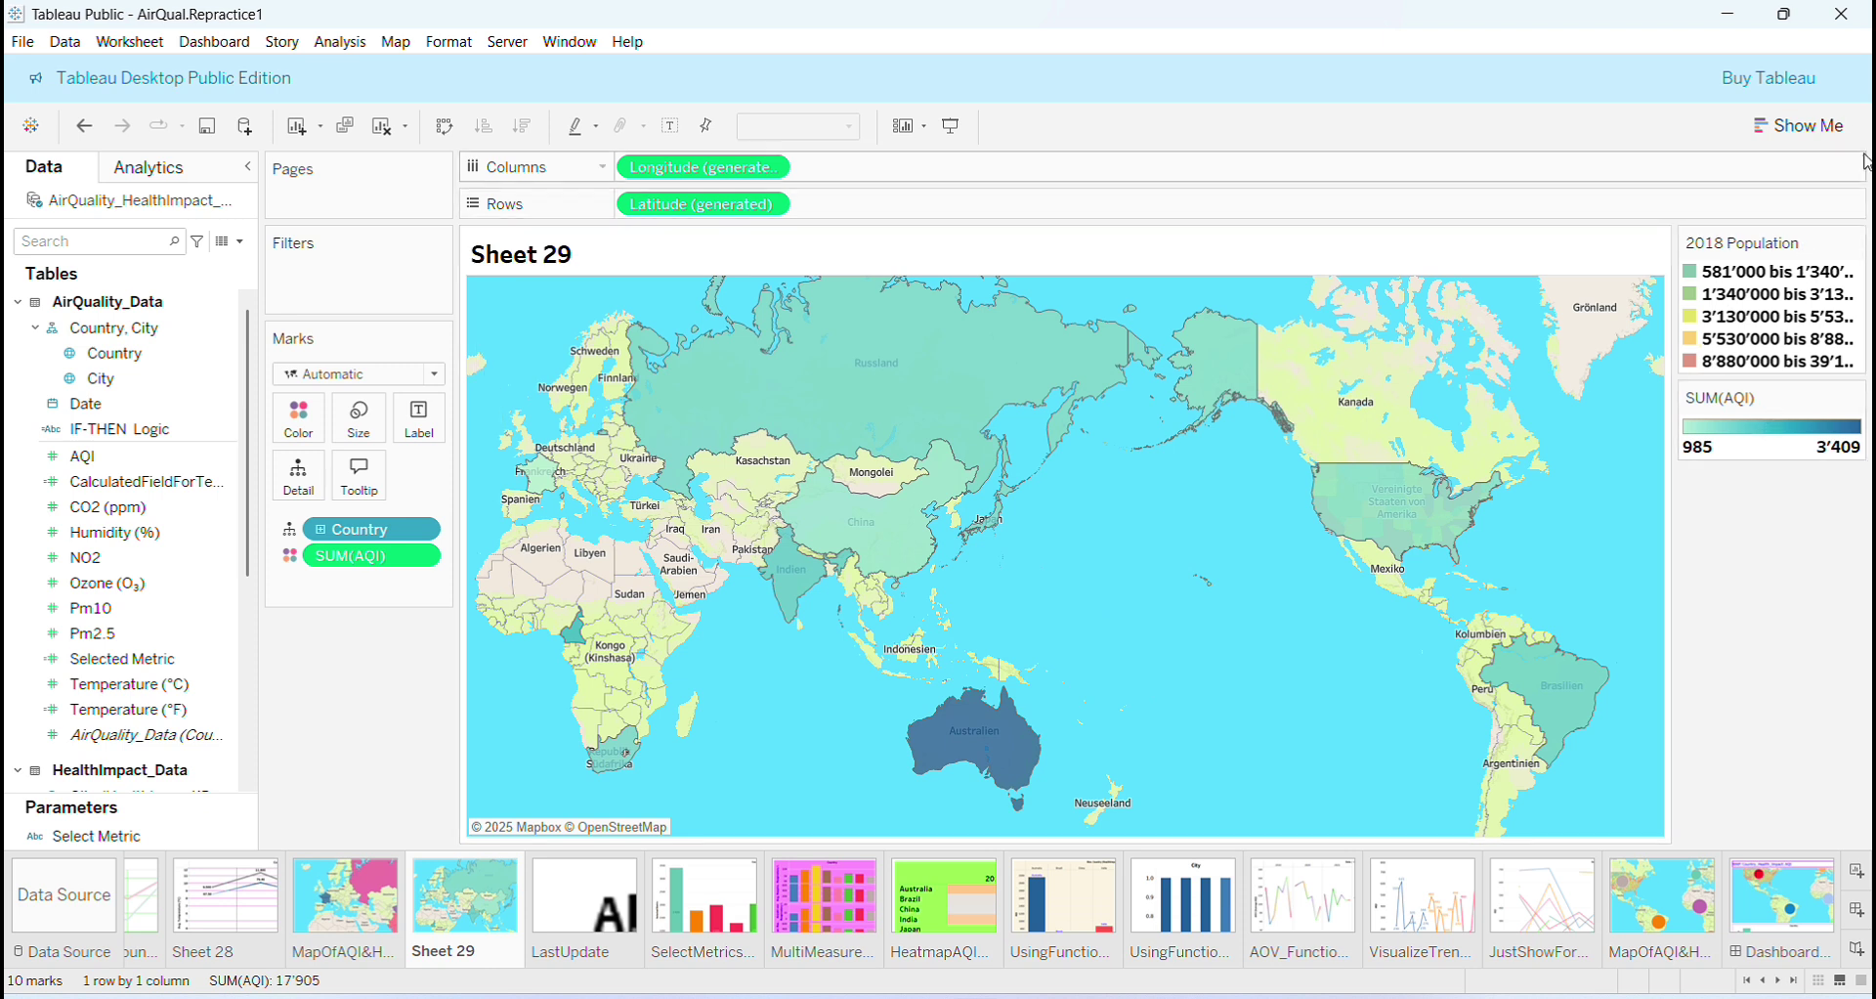
- Review the recommended chart types for the country map
click(1808, 125)
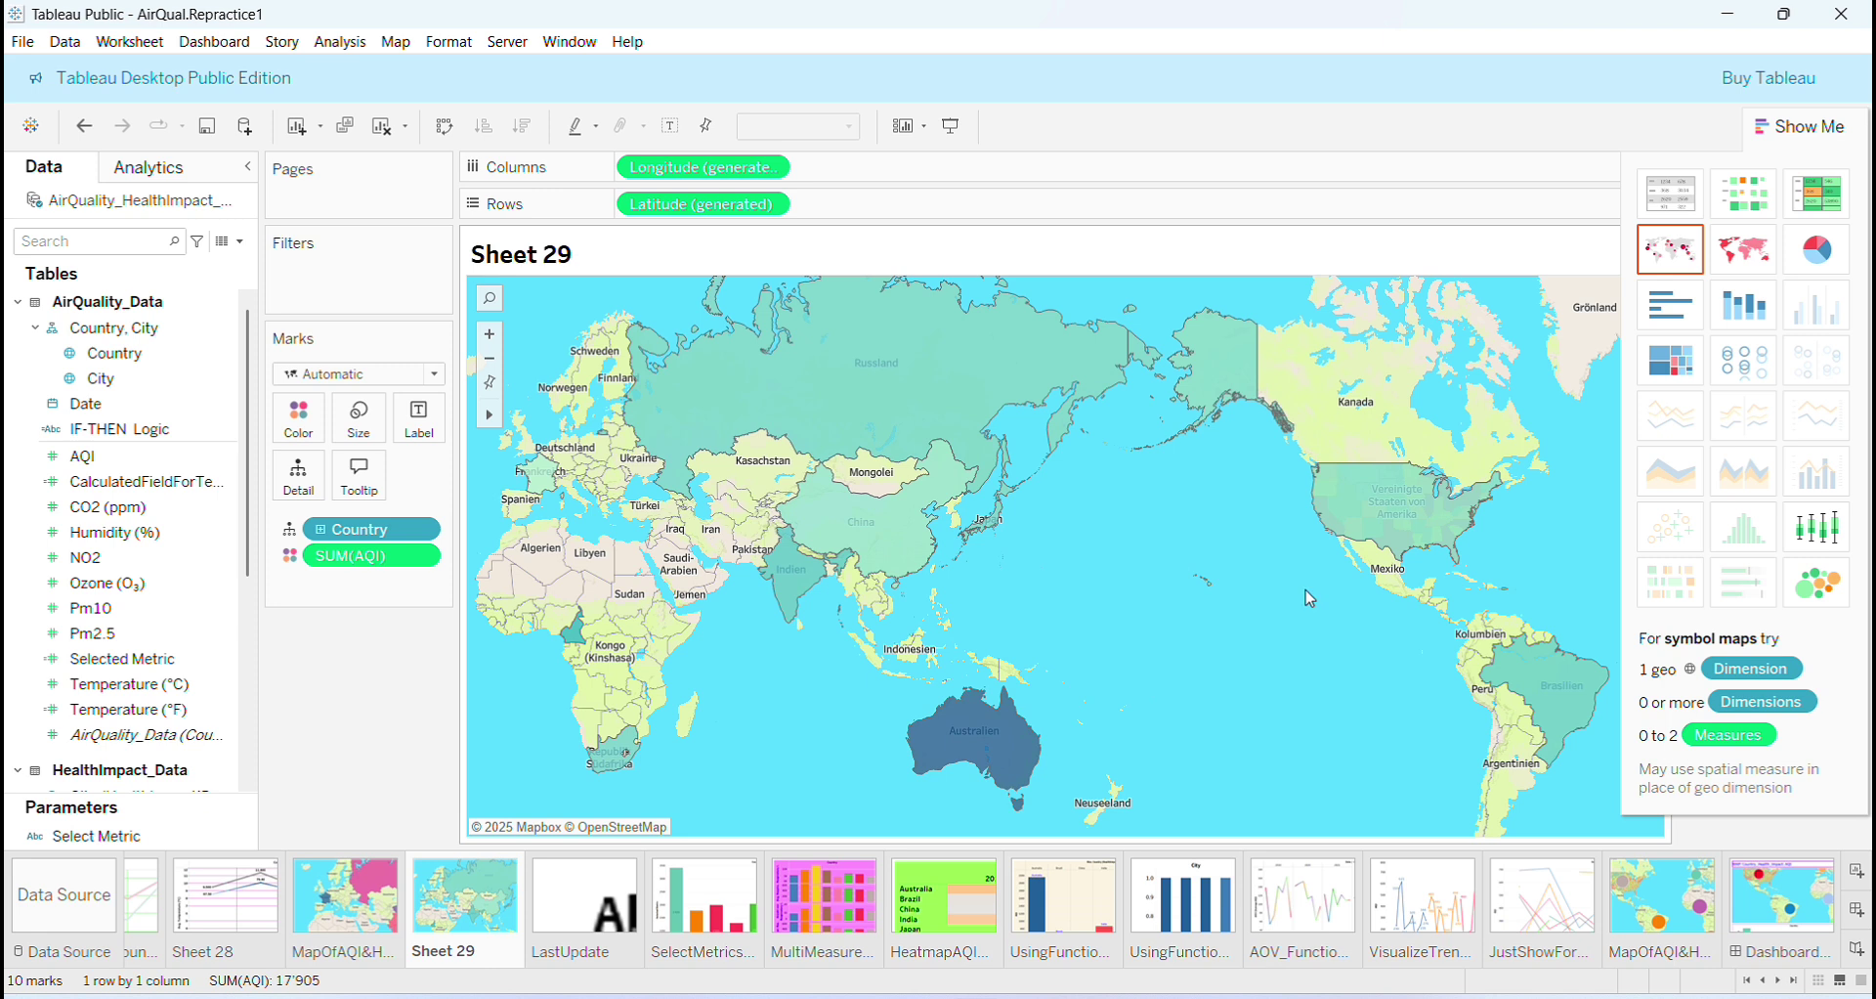
click(1816, 132)
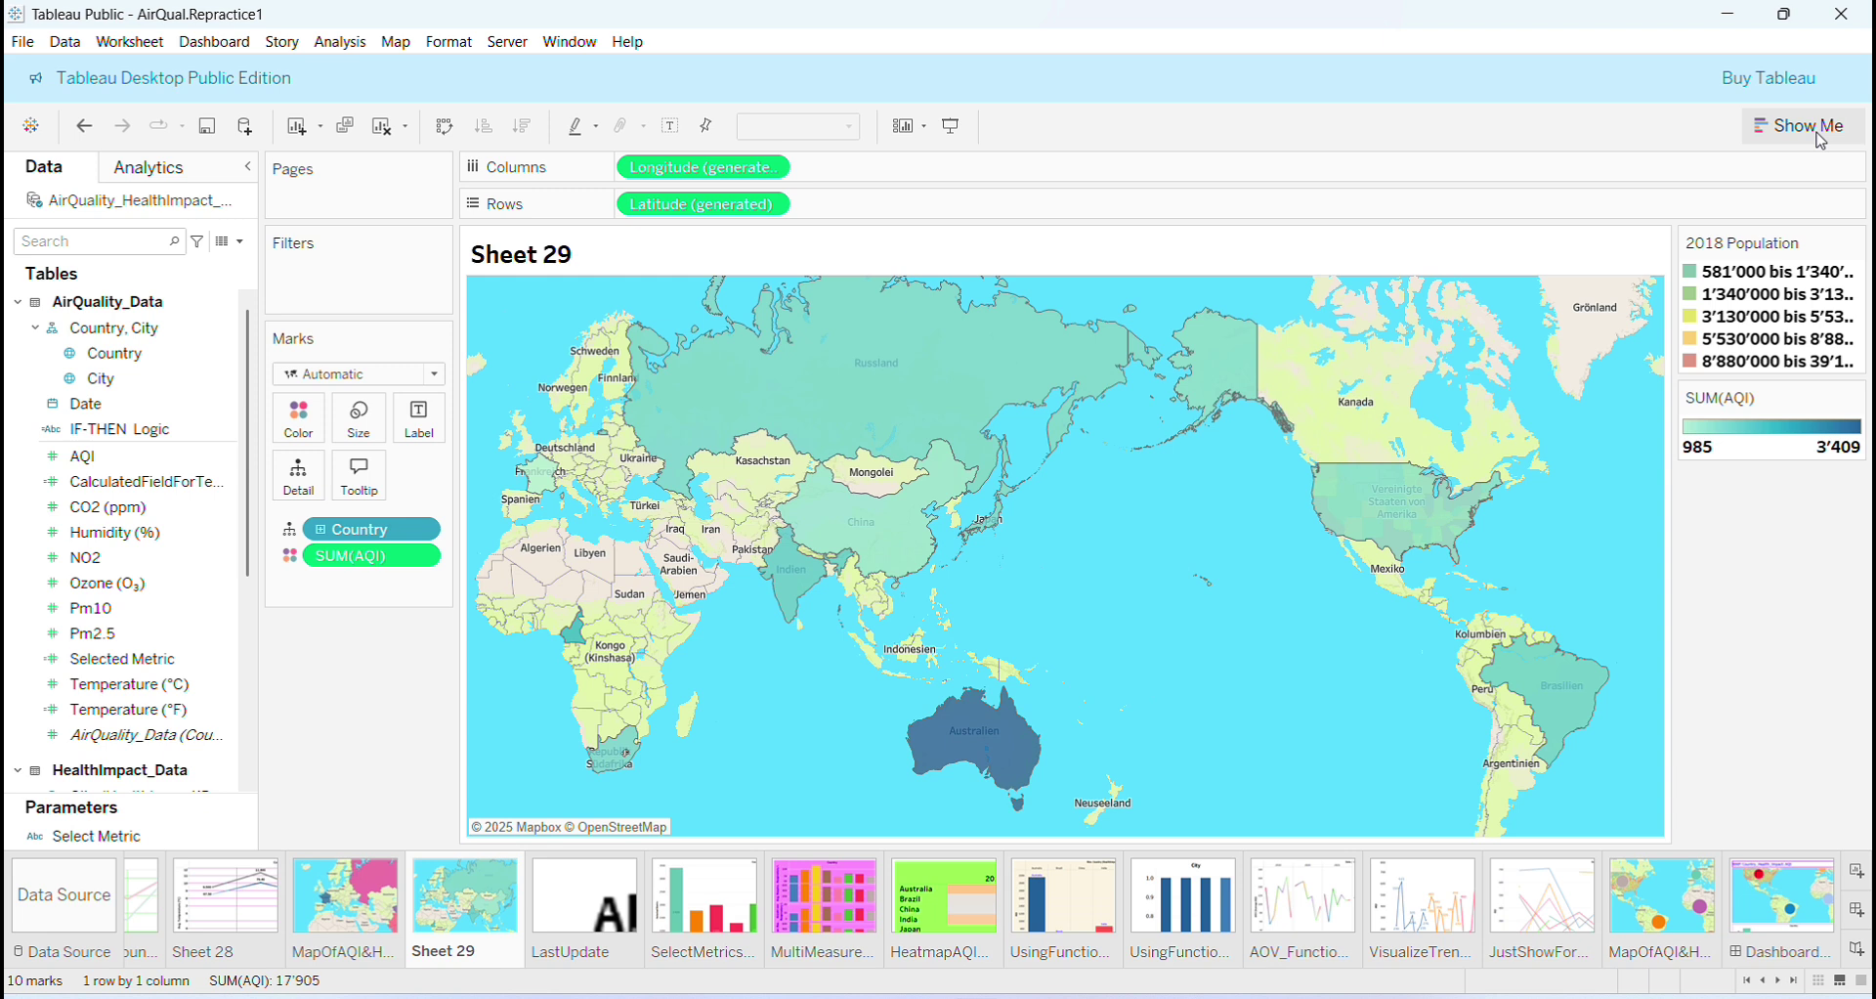
- Show the summary card on Sheet 29 and add the standard deviation and first quartile to its statistics
click(125, 42)
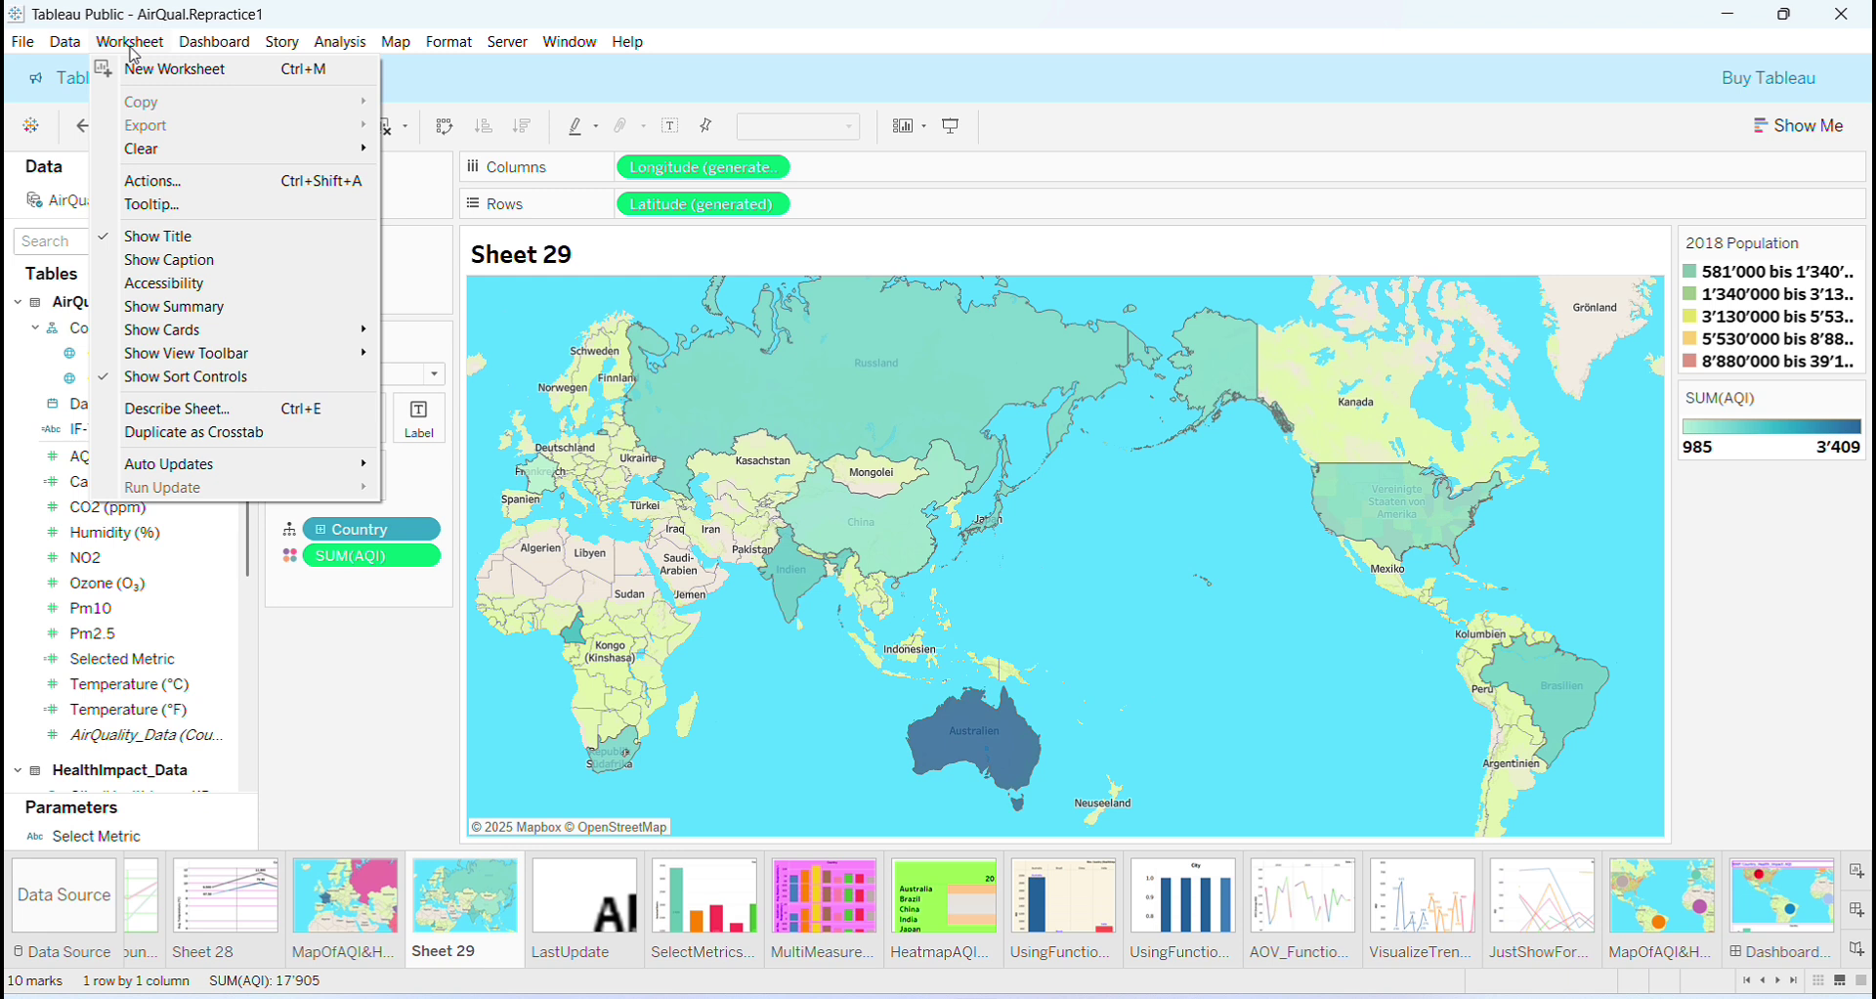
click(187, 309)
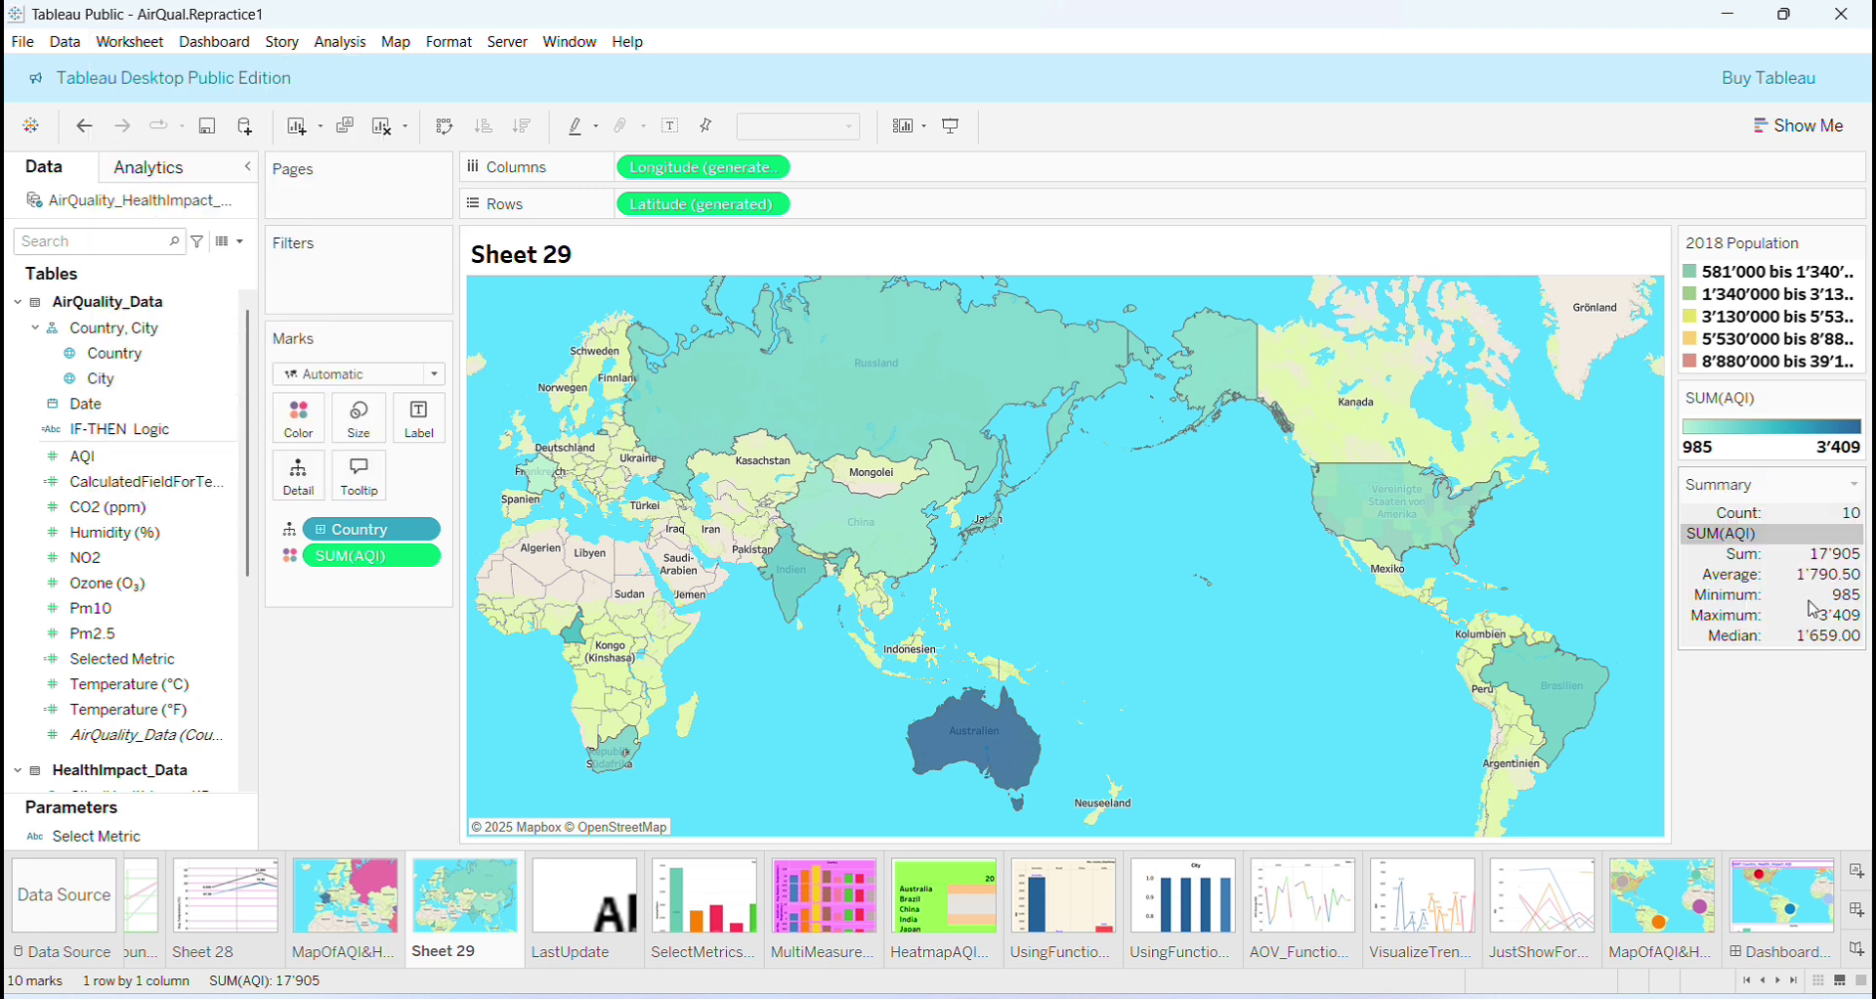
click(1856, 485)
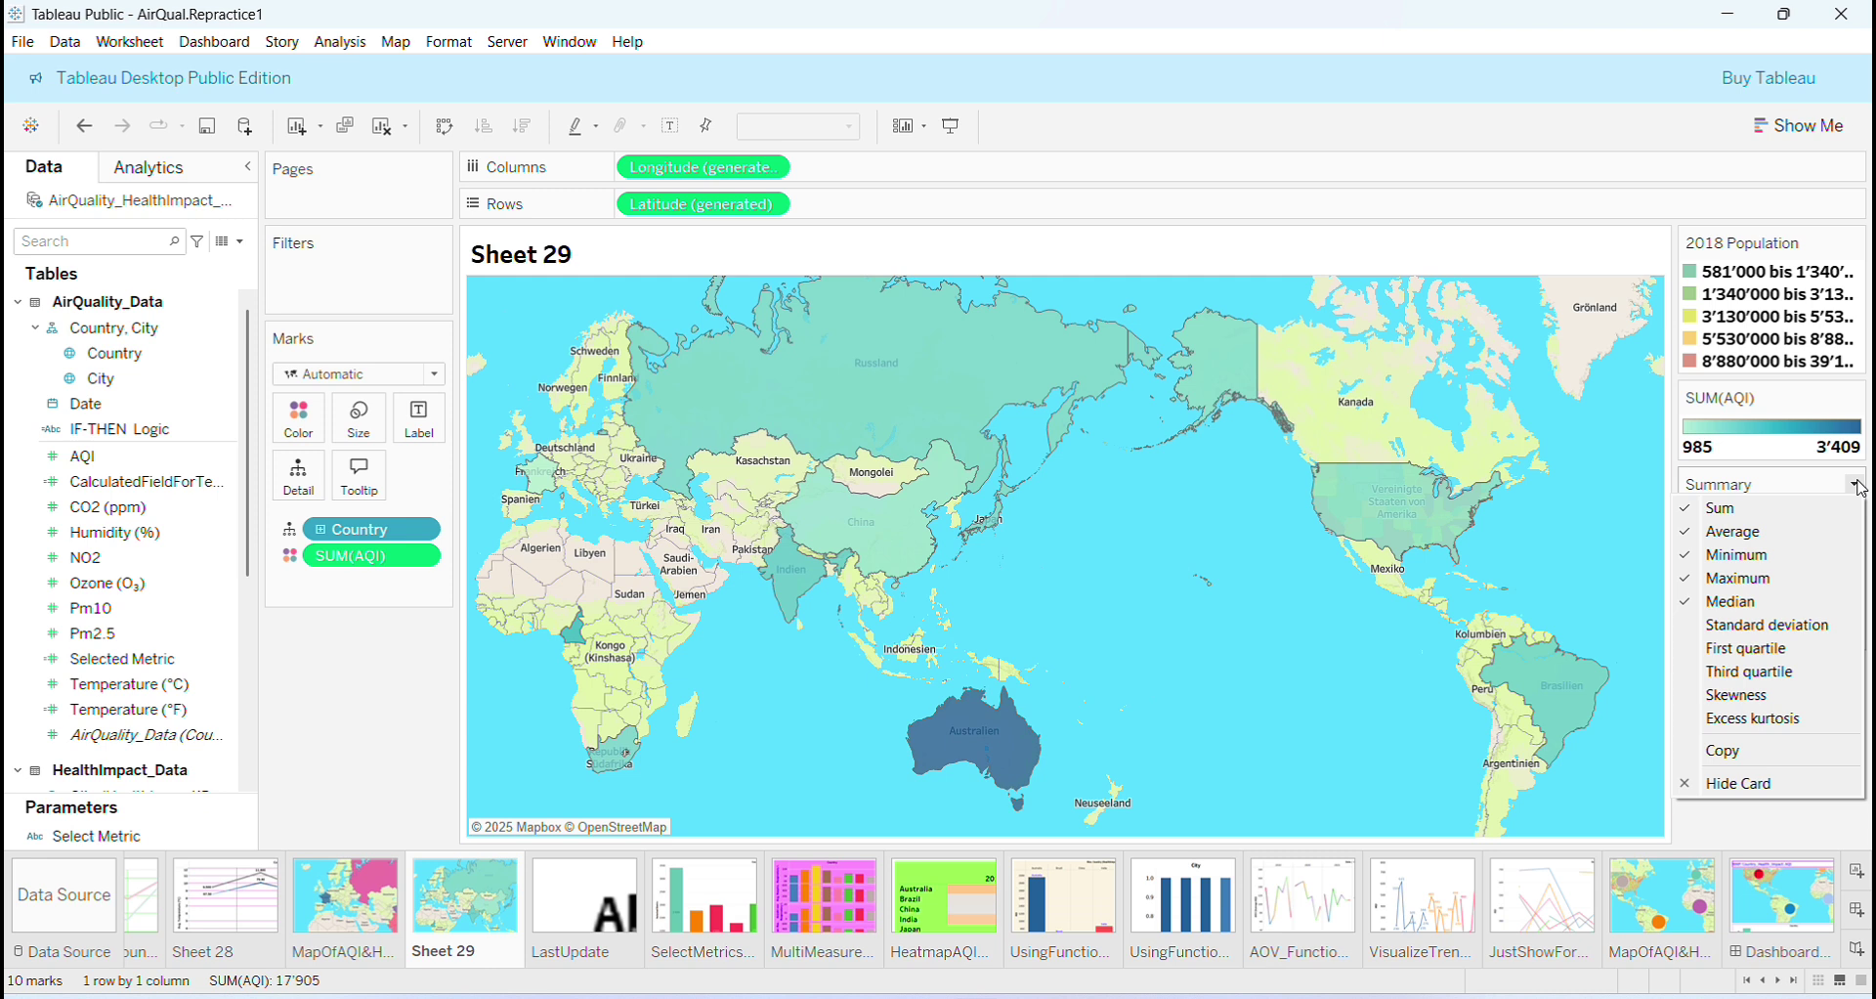
click(1767, 624)
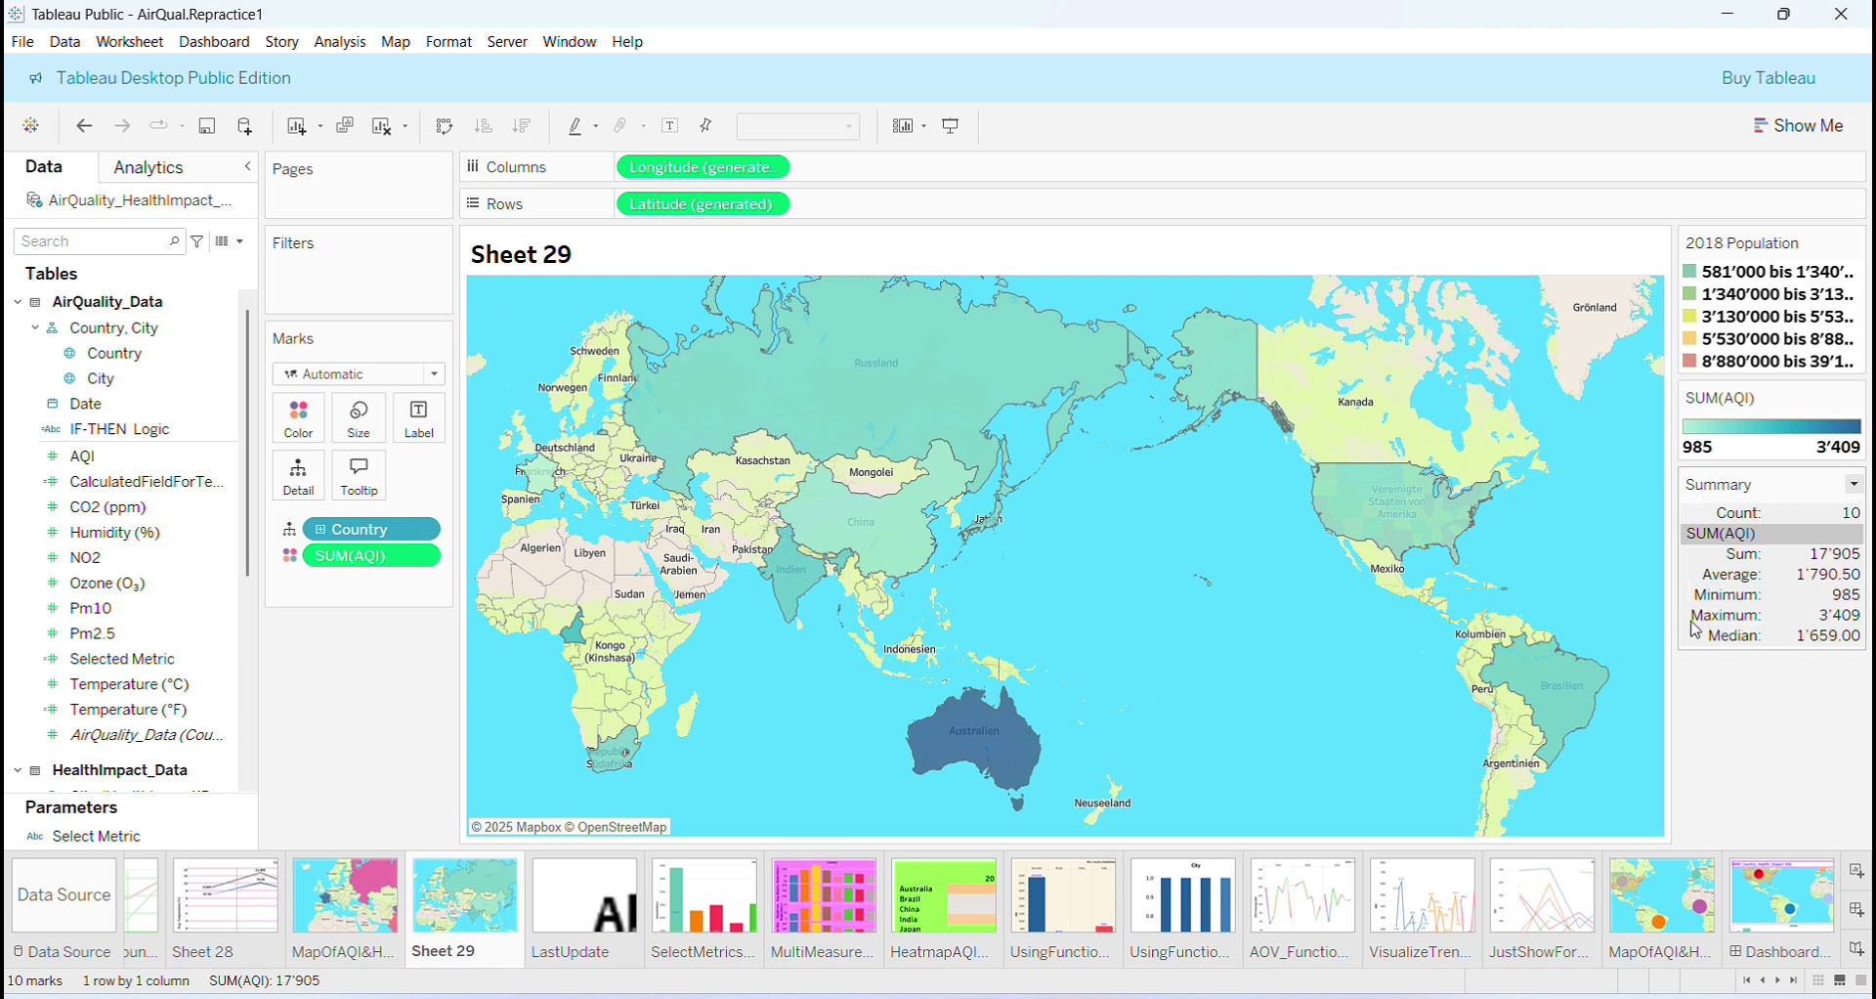
click(1856, 486)
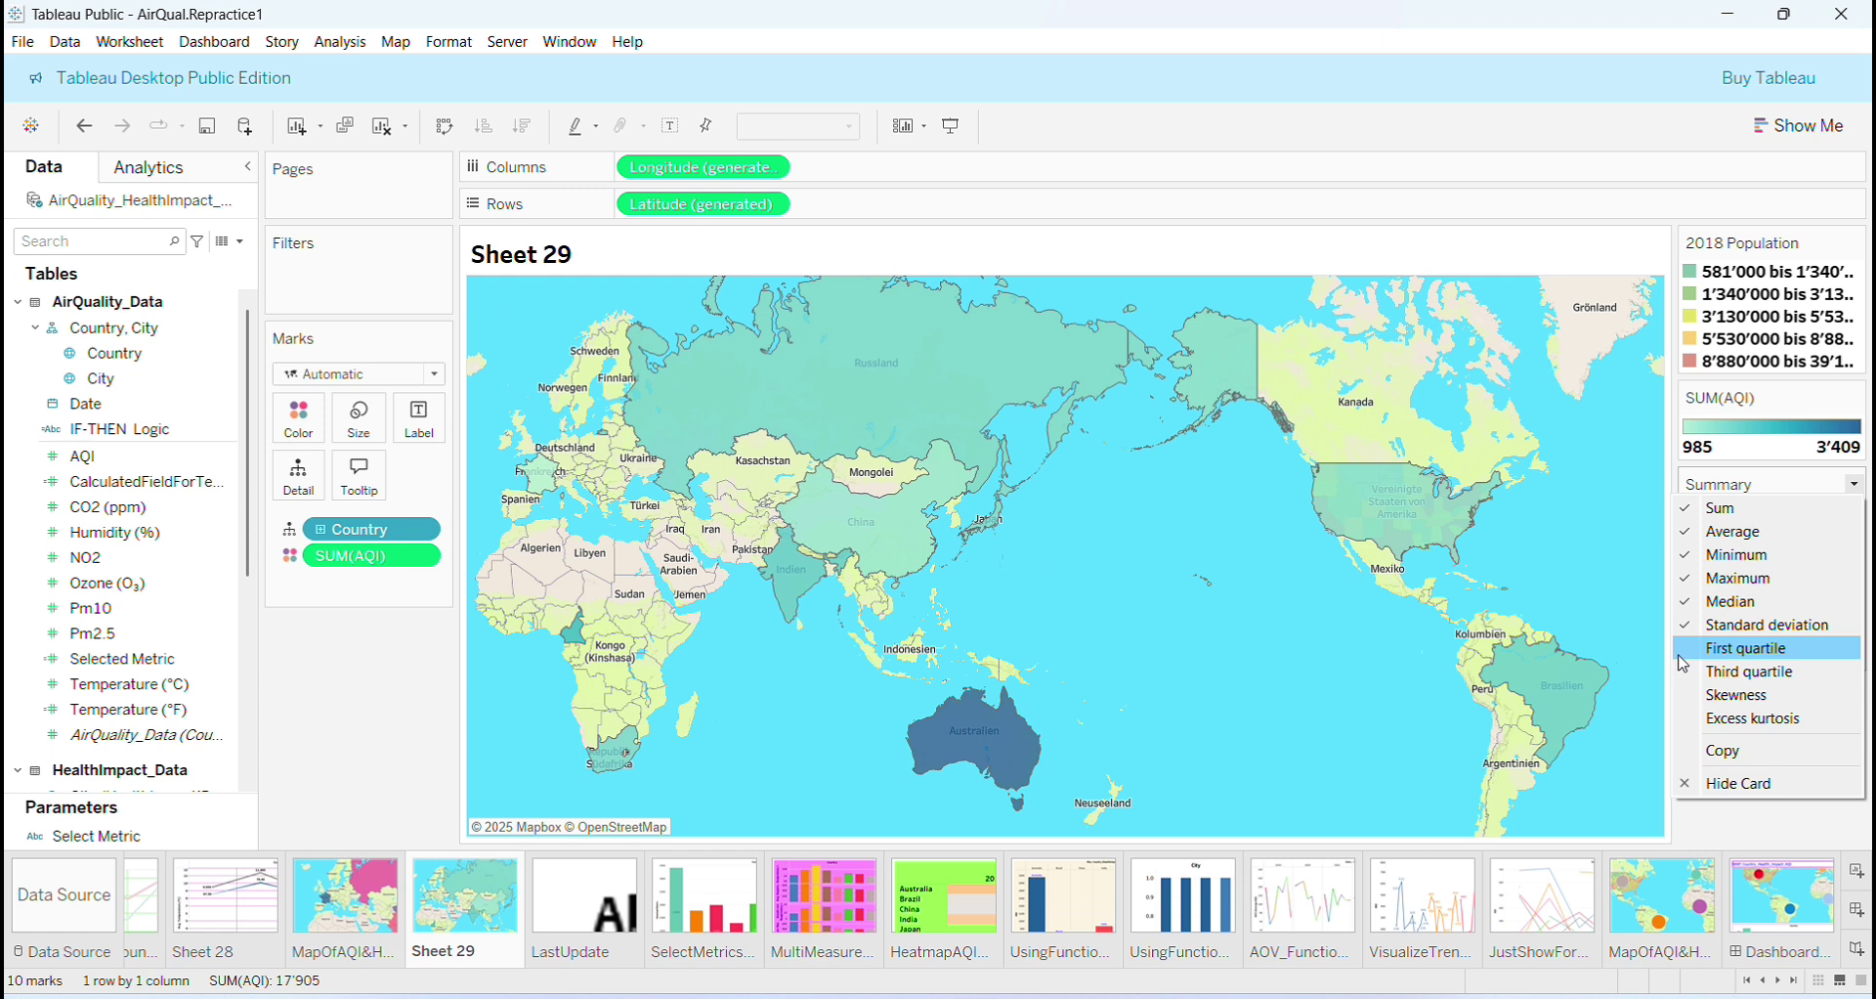
click(1682, 653)
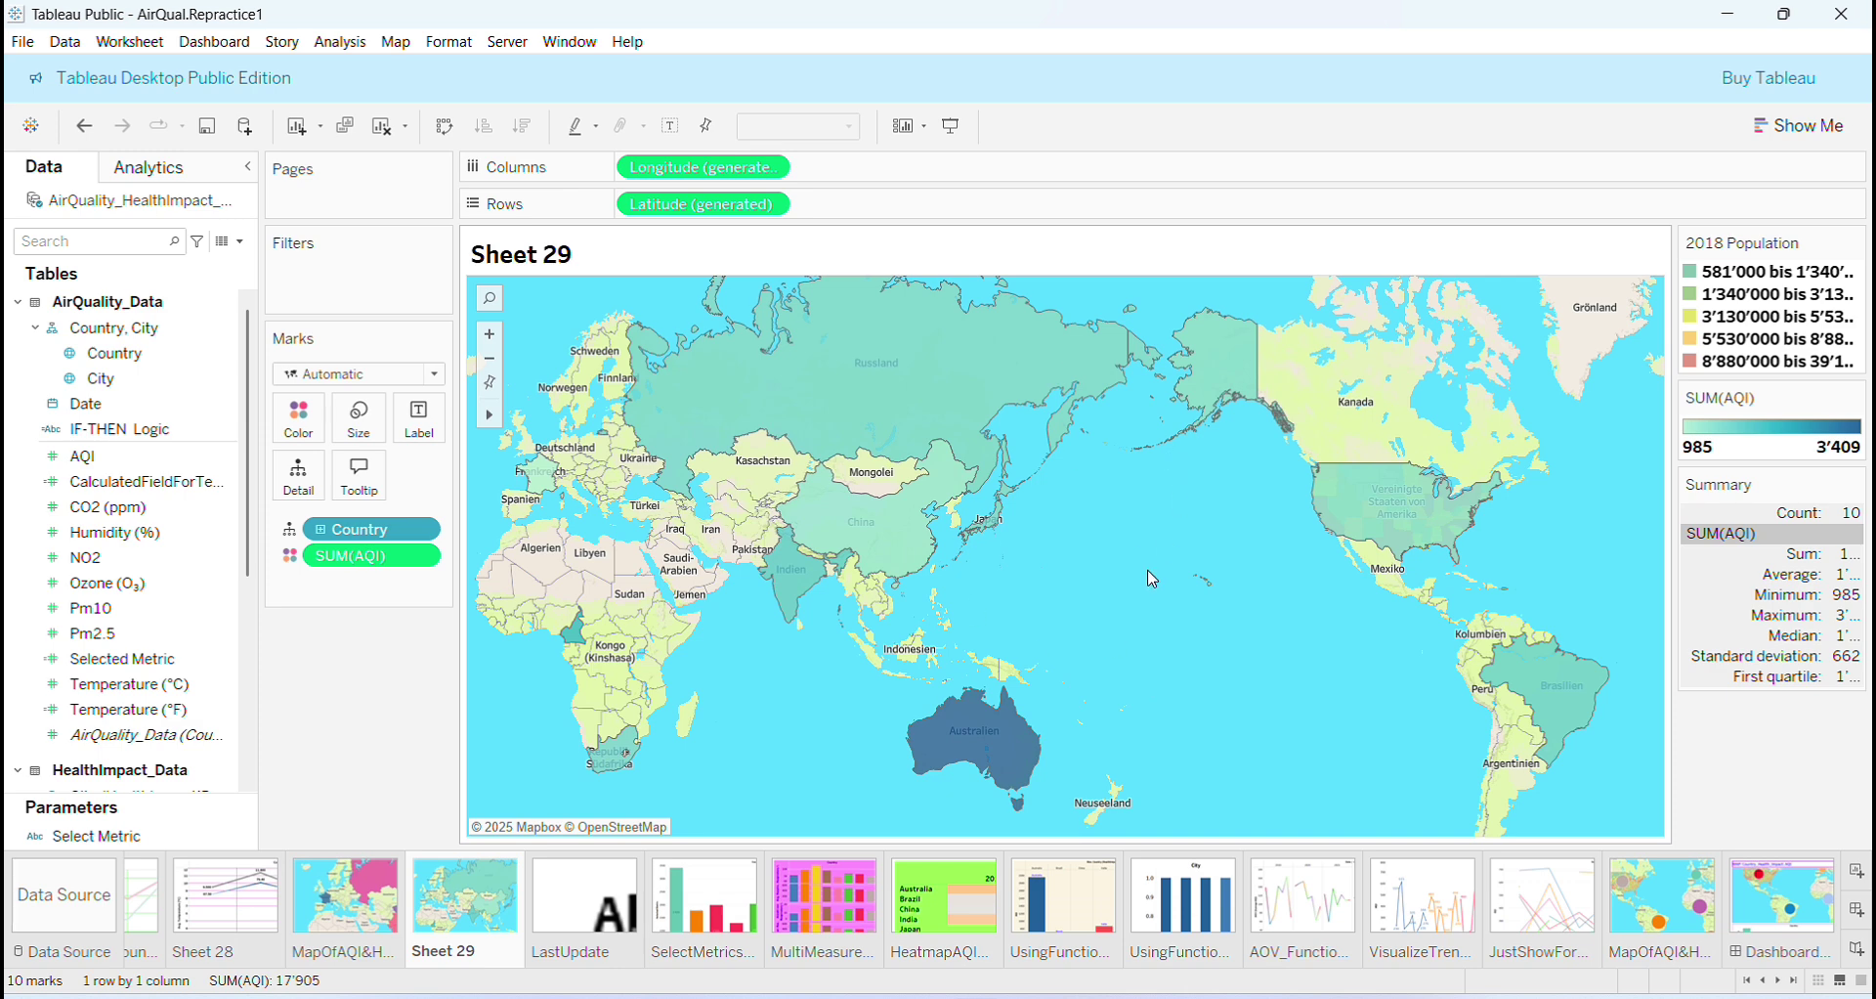
- Examine the existing Map_of_Country_SumAQI_&_HealthImpact sheet for reference, looking around its map, and return to Sheet 29
mouse_move(1157, 568)
mouse_down()
mouse_move(860, 598)
mouse_move(1163, 564)
mouse_up()
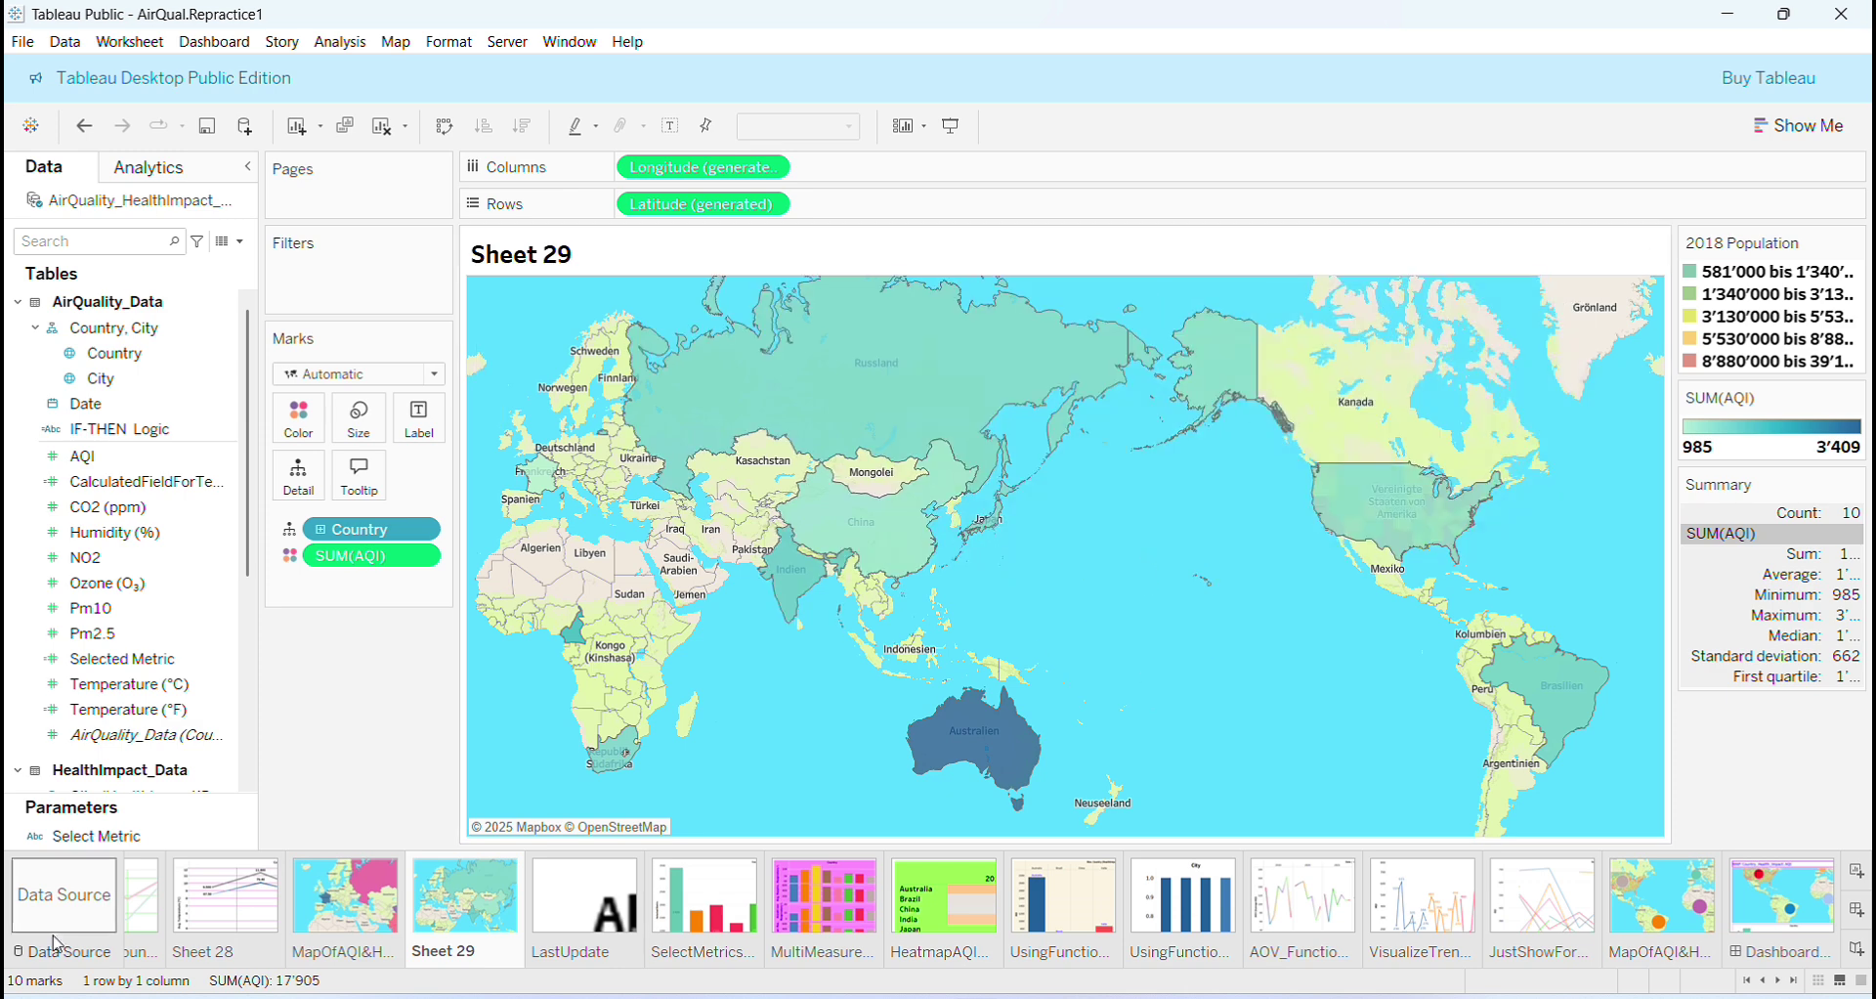
click(327, 922)
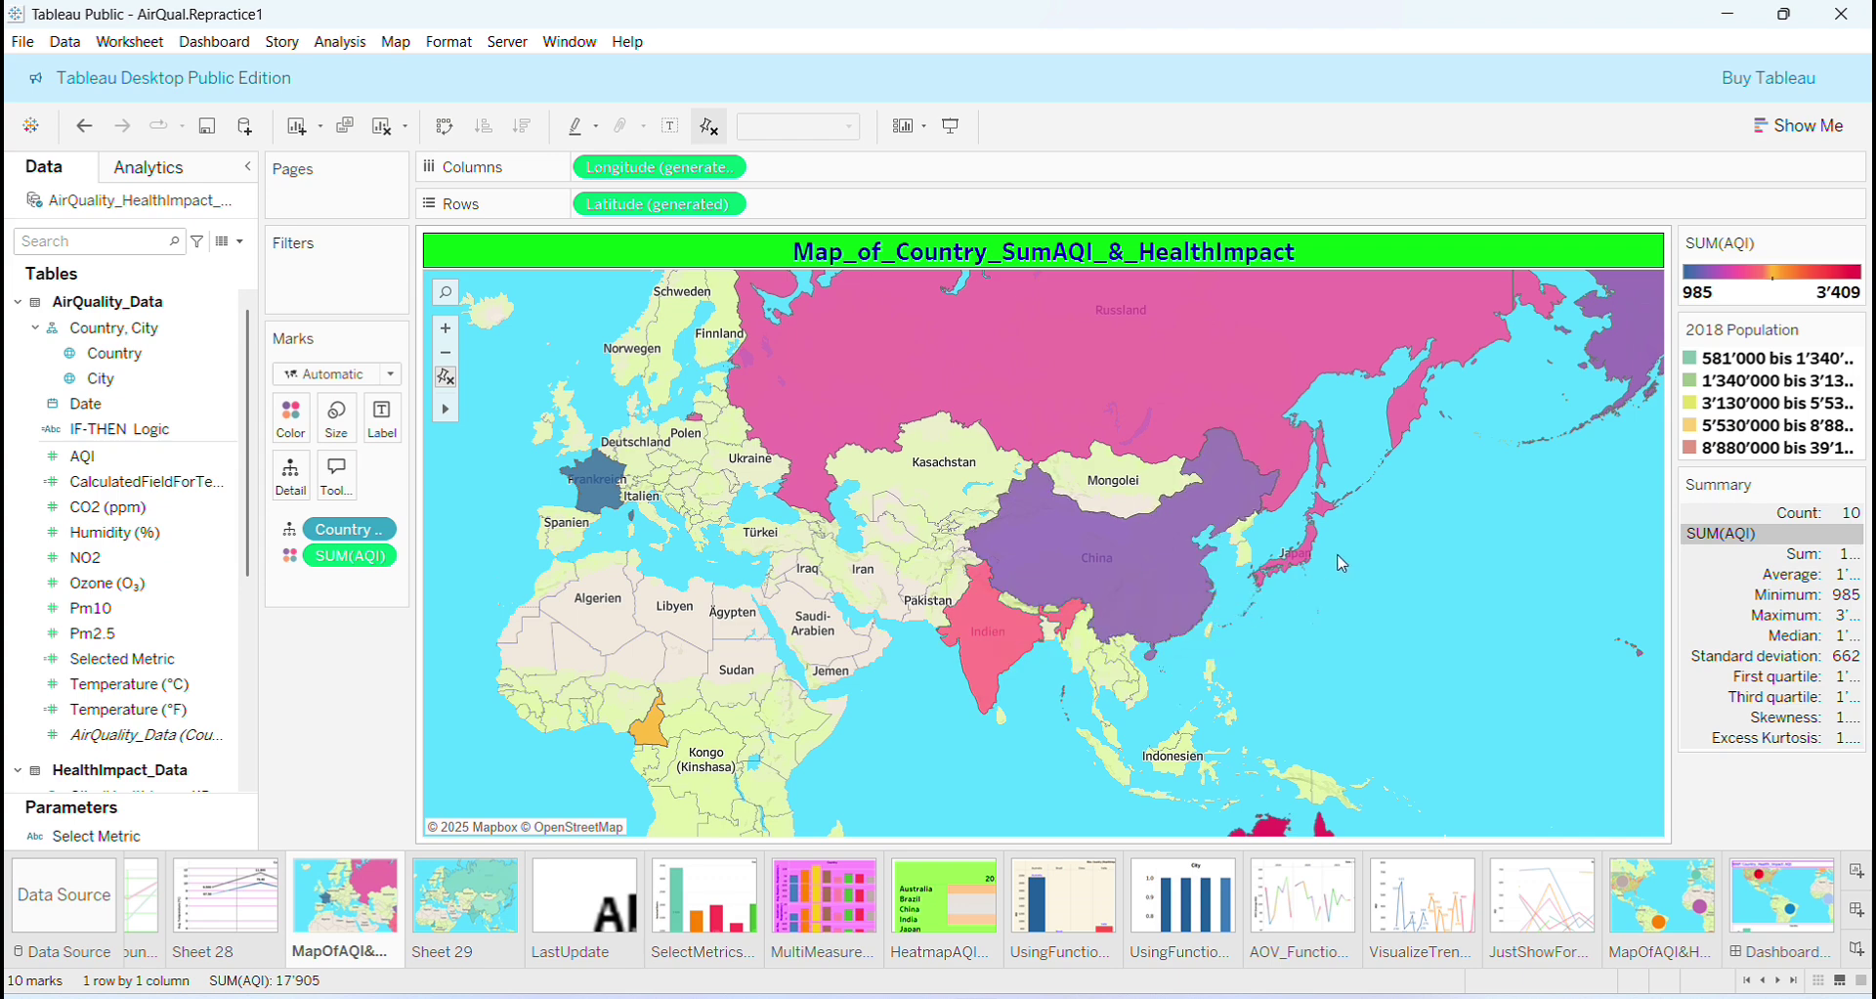
drag(1346, 563, 1100, 790)
drag(1302, 509, 1341, 647)
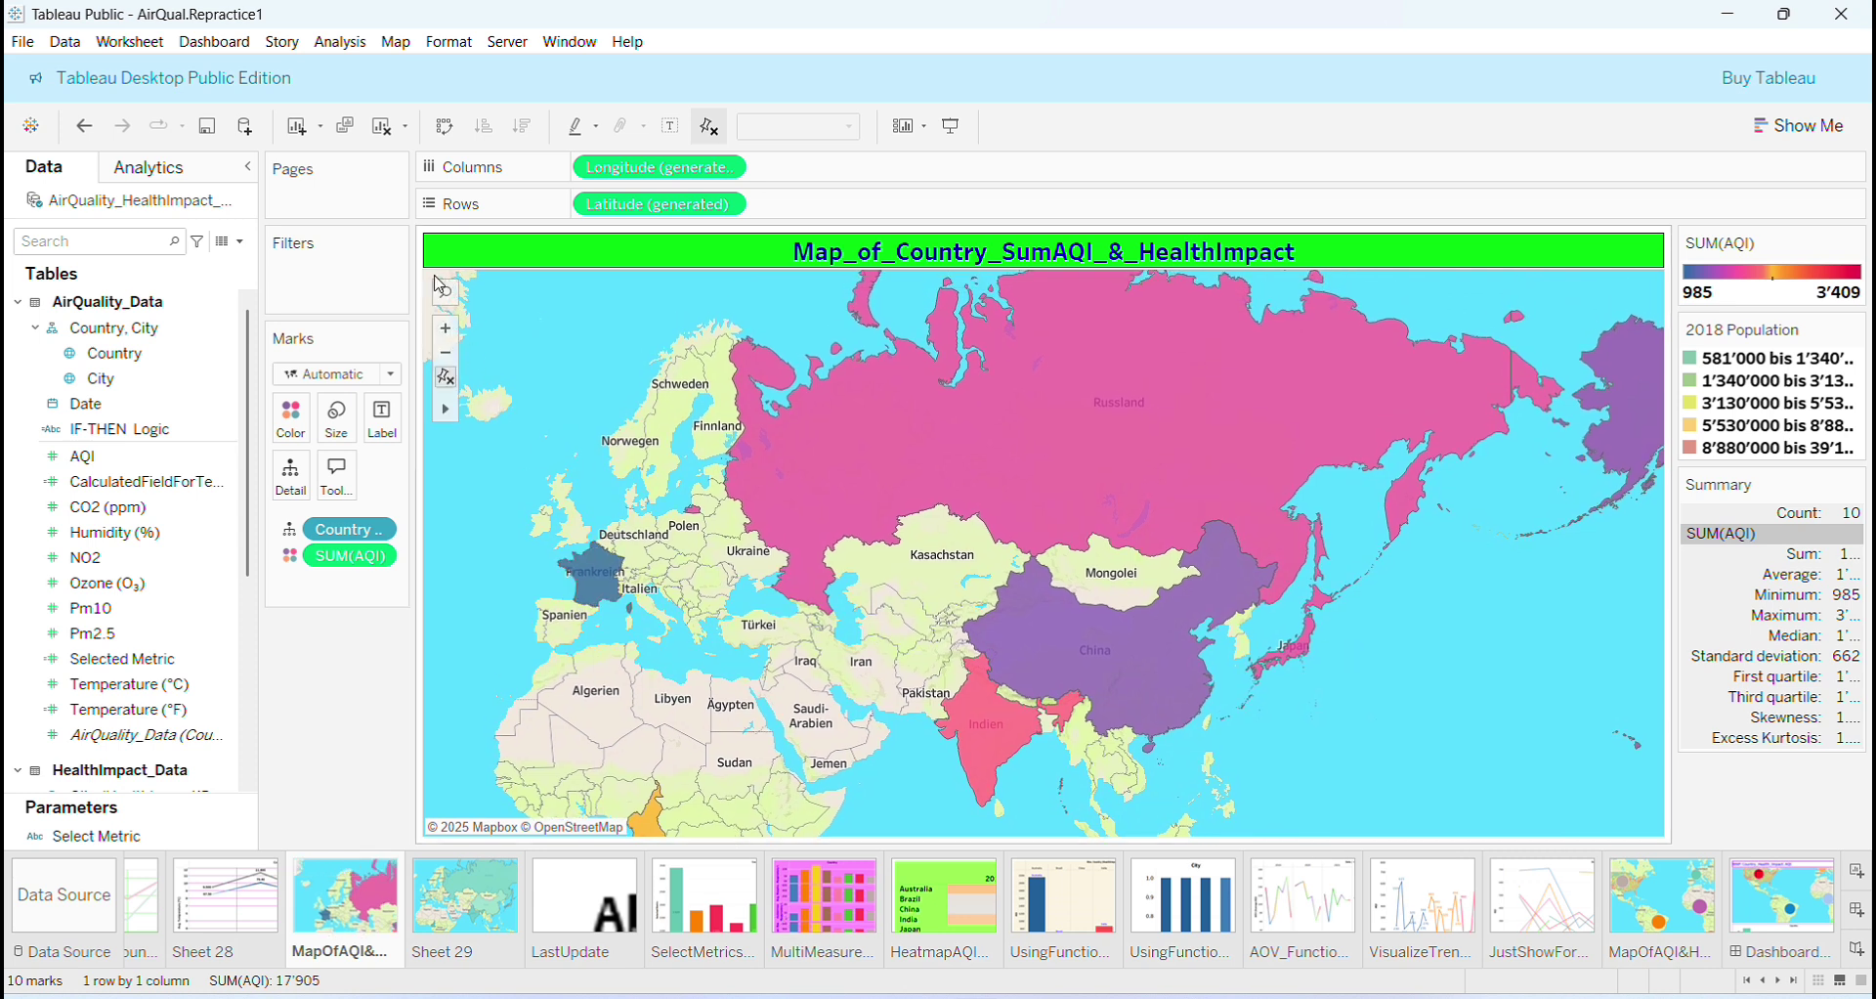
mouse_move(457, 418)
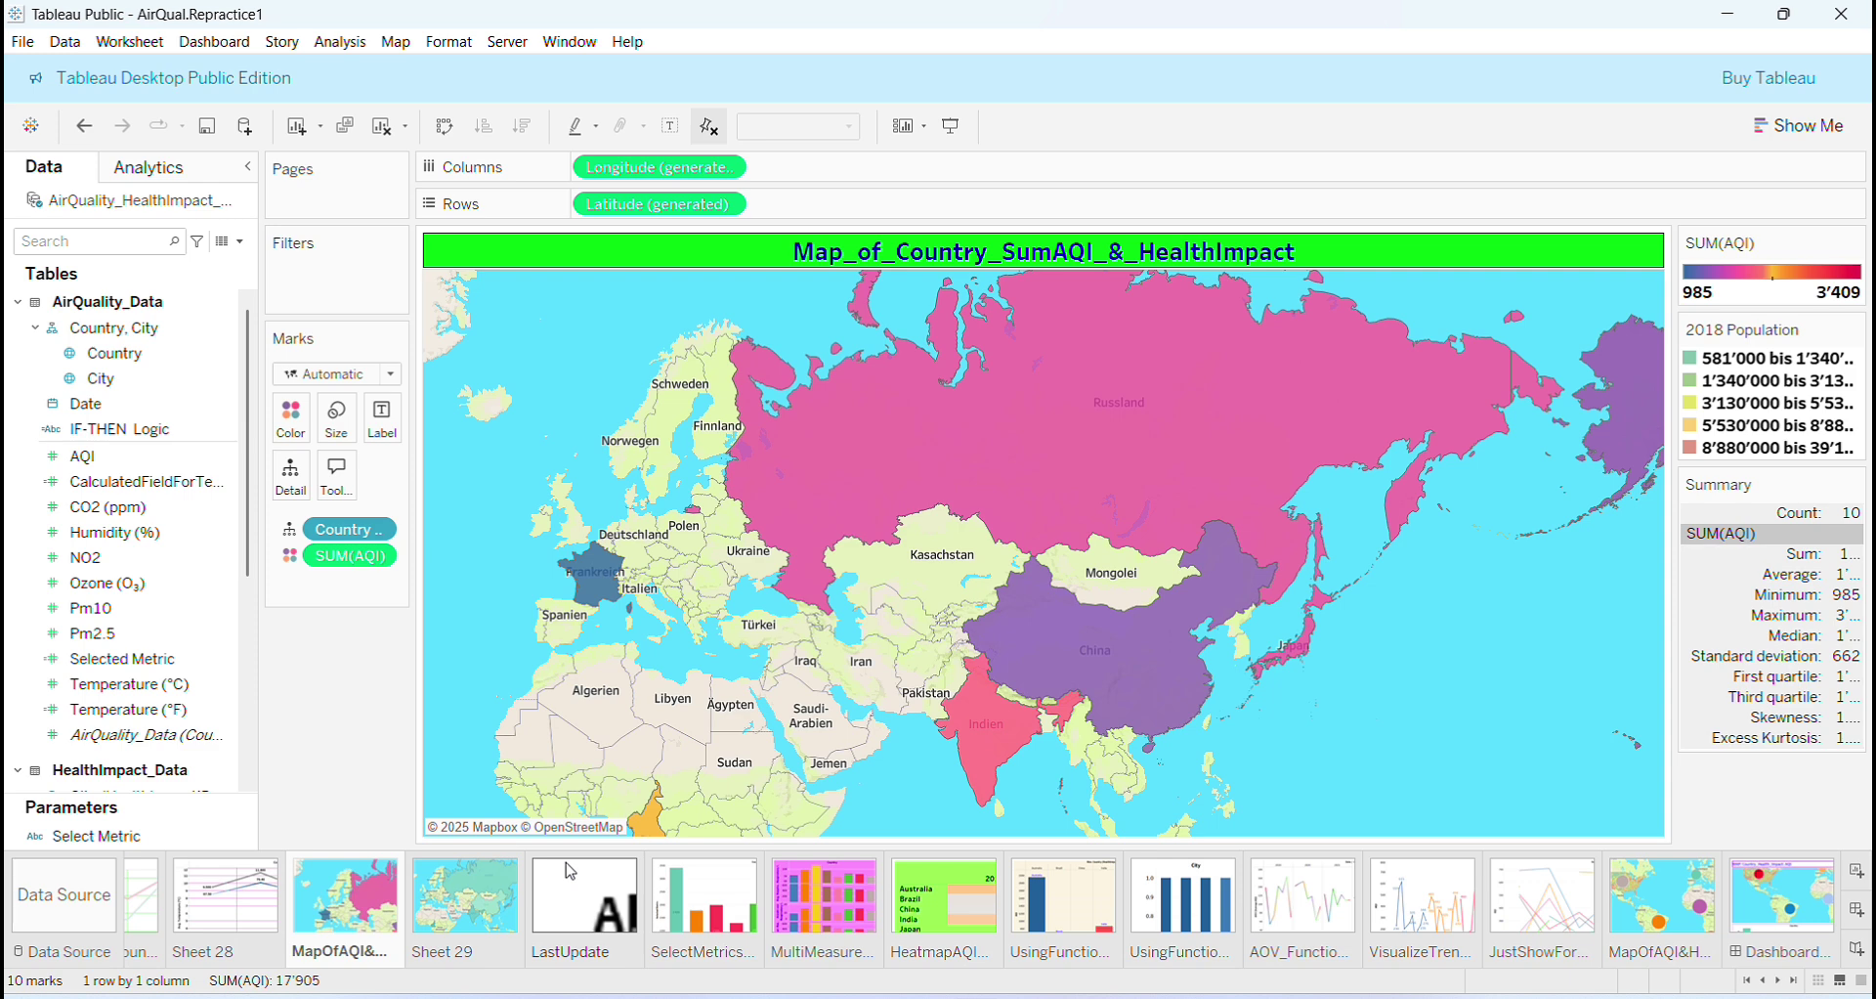
click(495, 920)
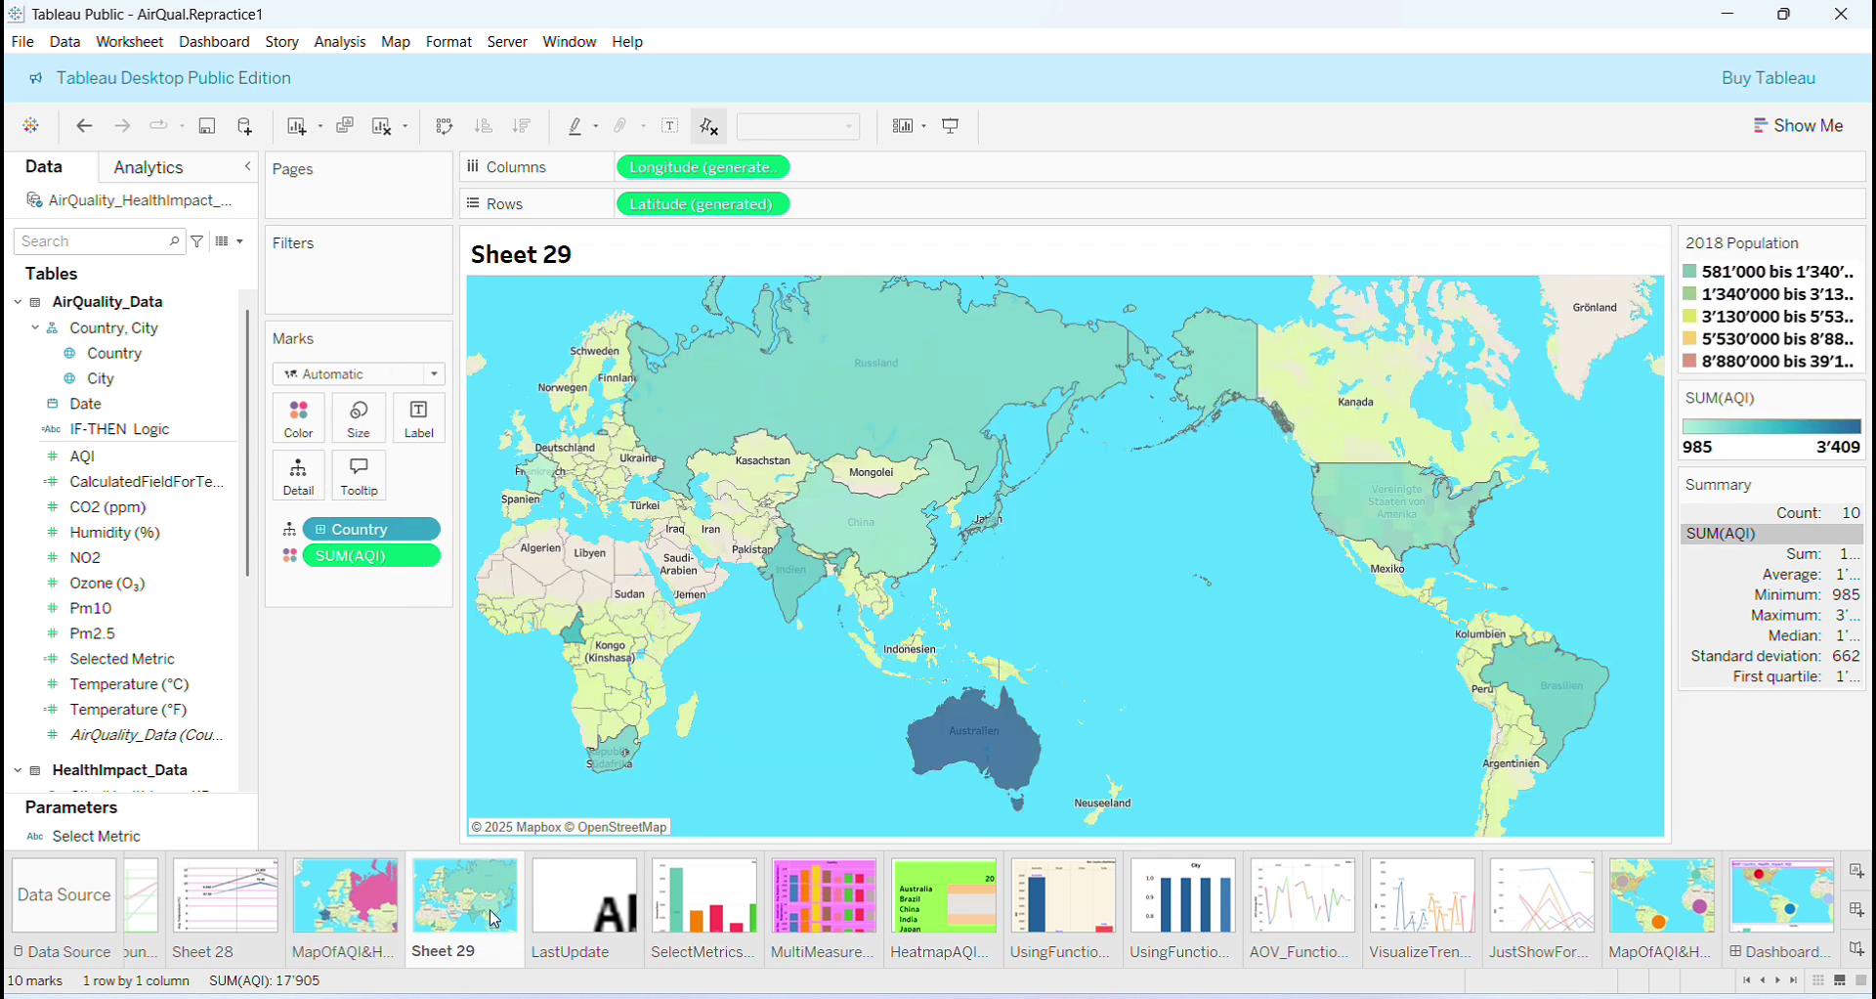
- Hide the view toolbar of the Sheet 29 map and show it again
right_click(1091, 582)
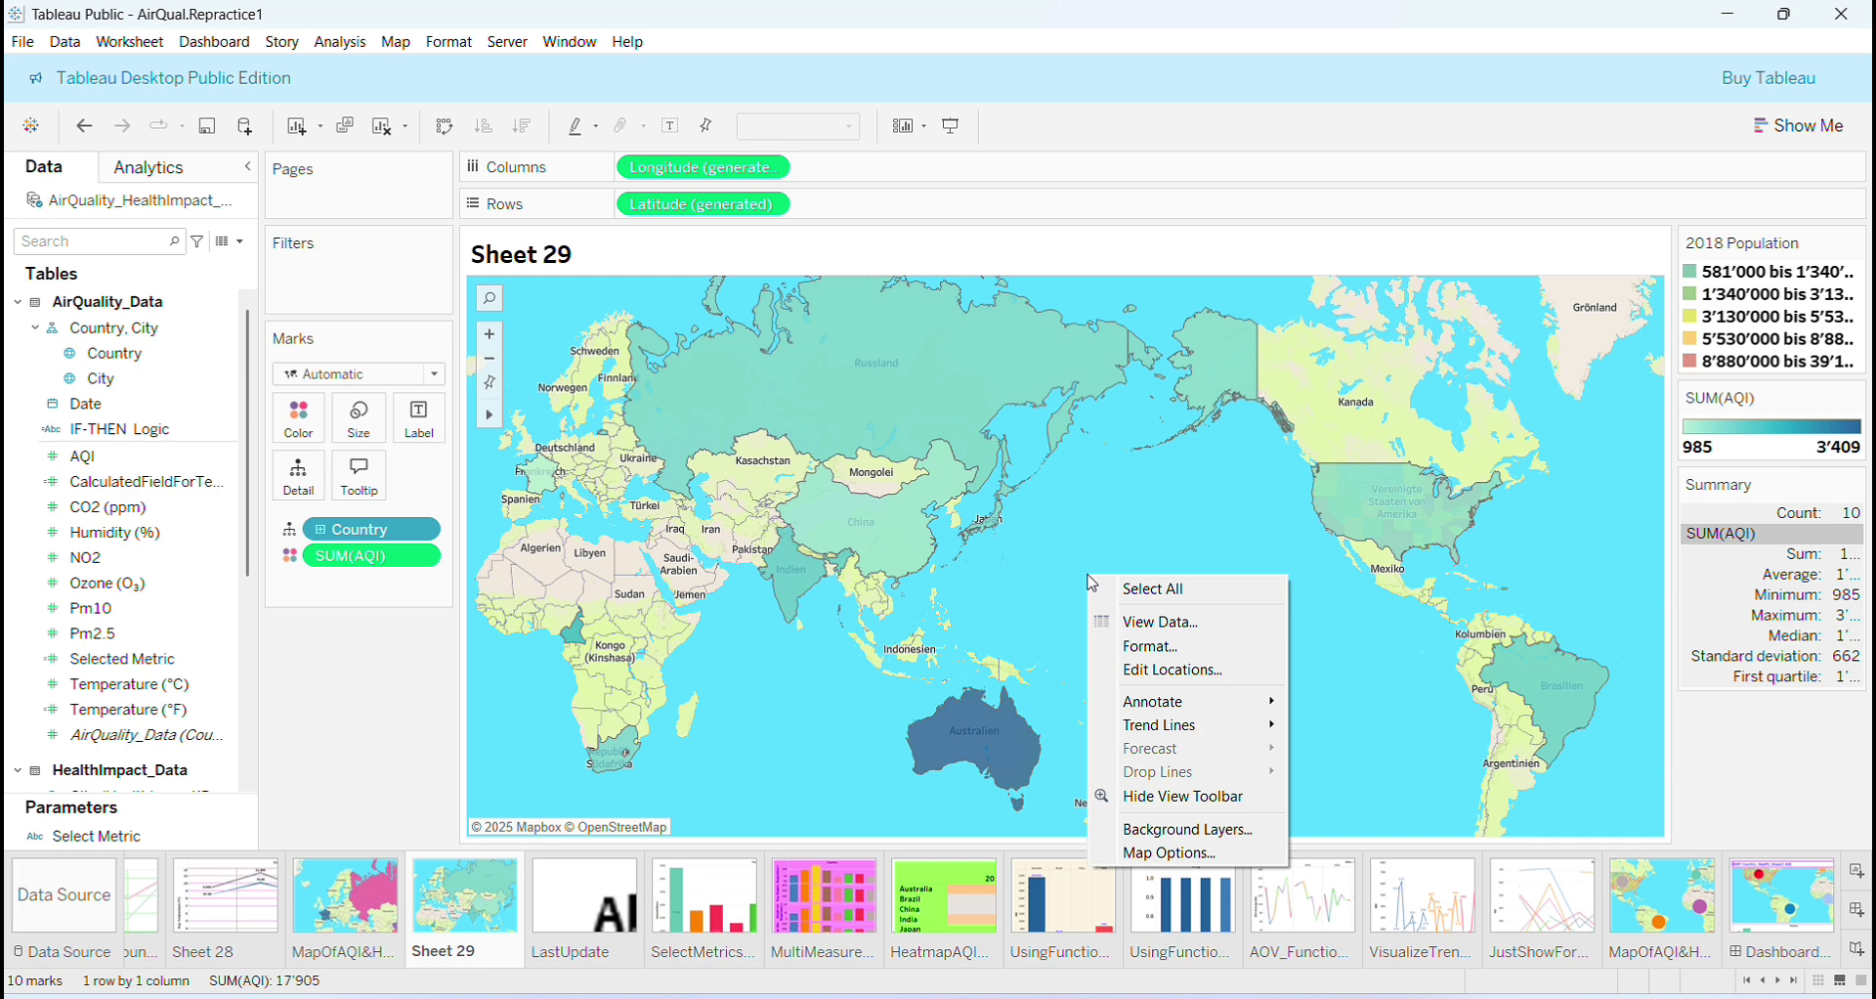
click(860, 733)
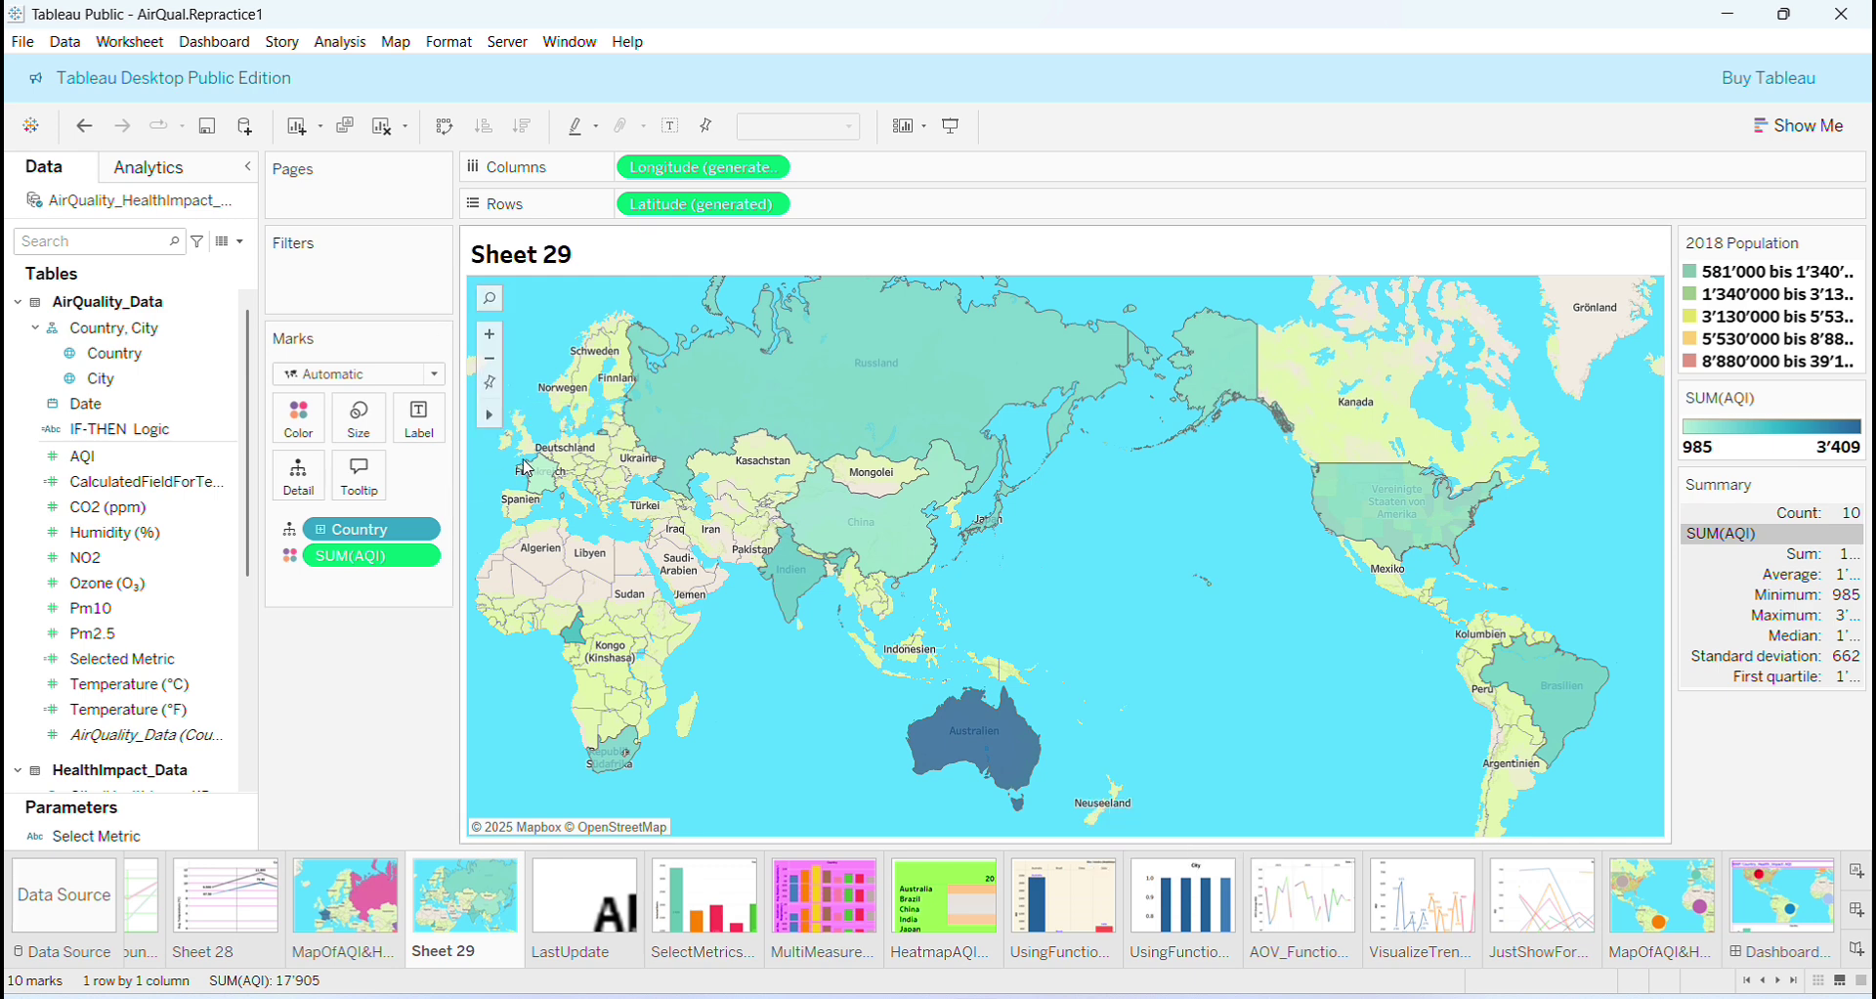
mouse_move(818, 411)
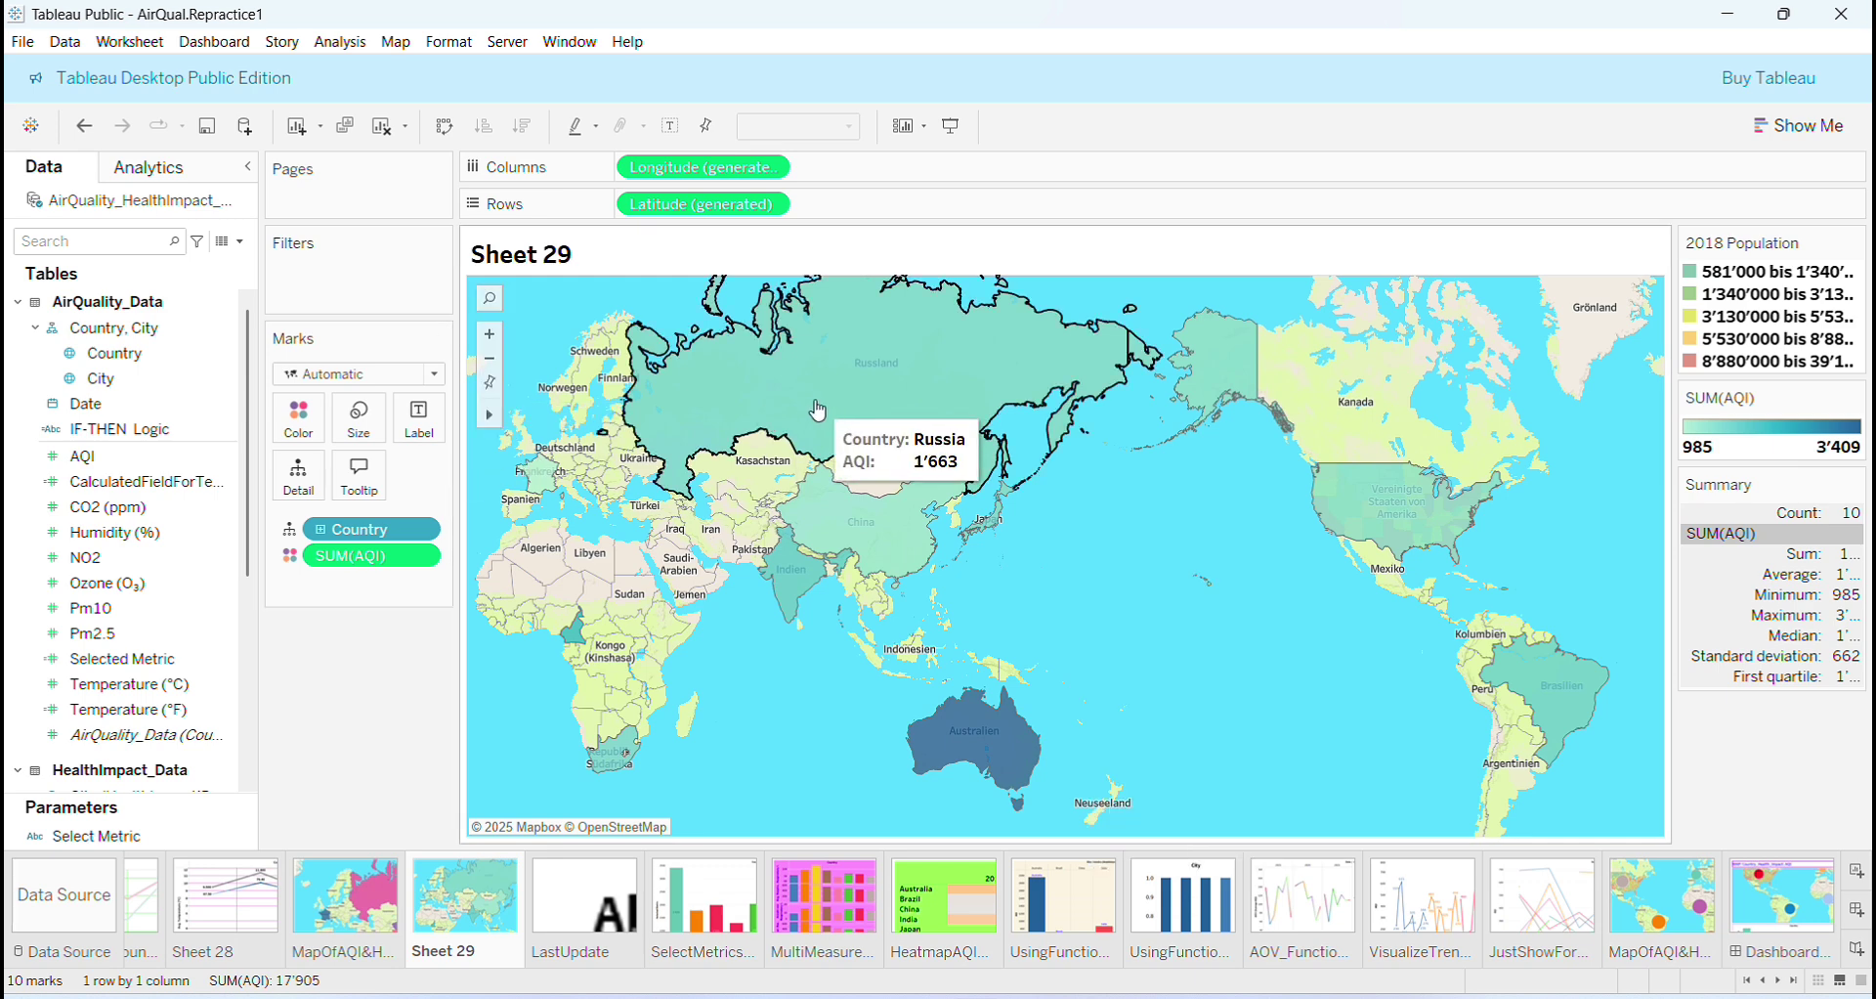
right_click(1079, 568)
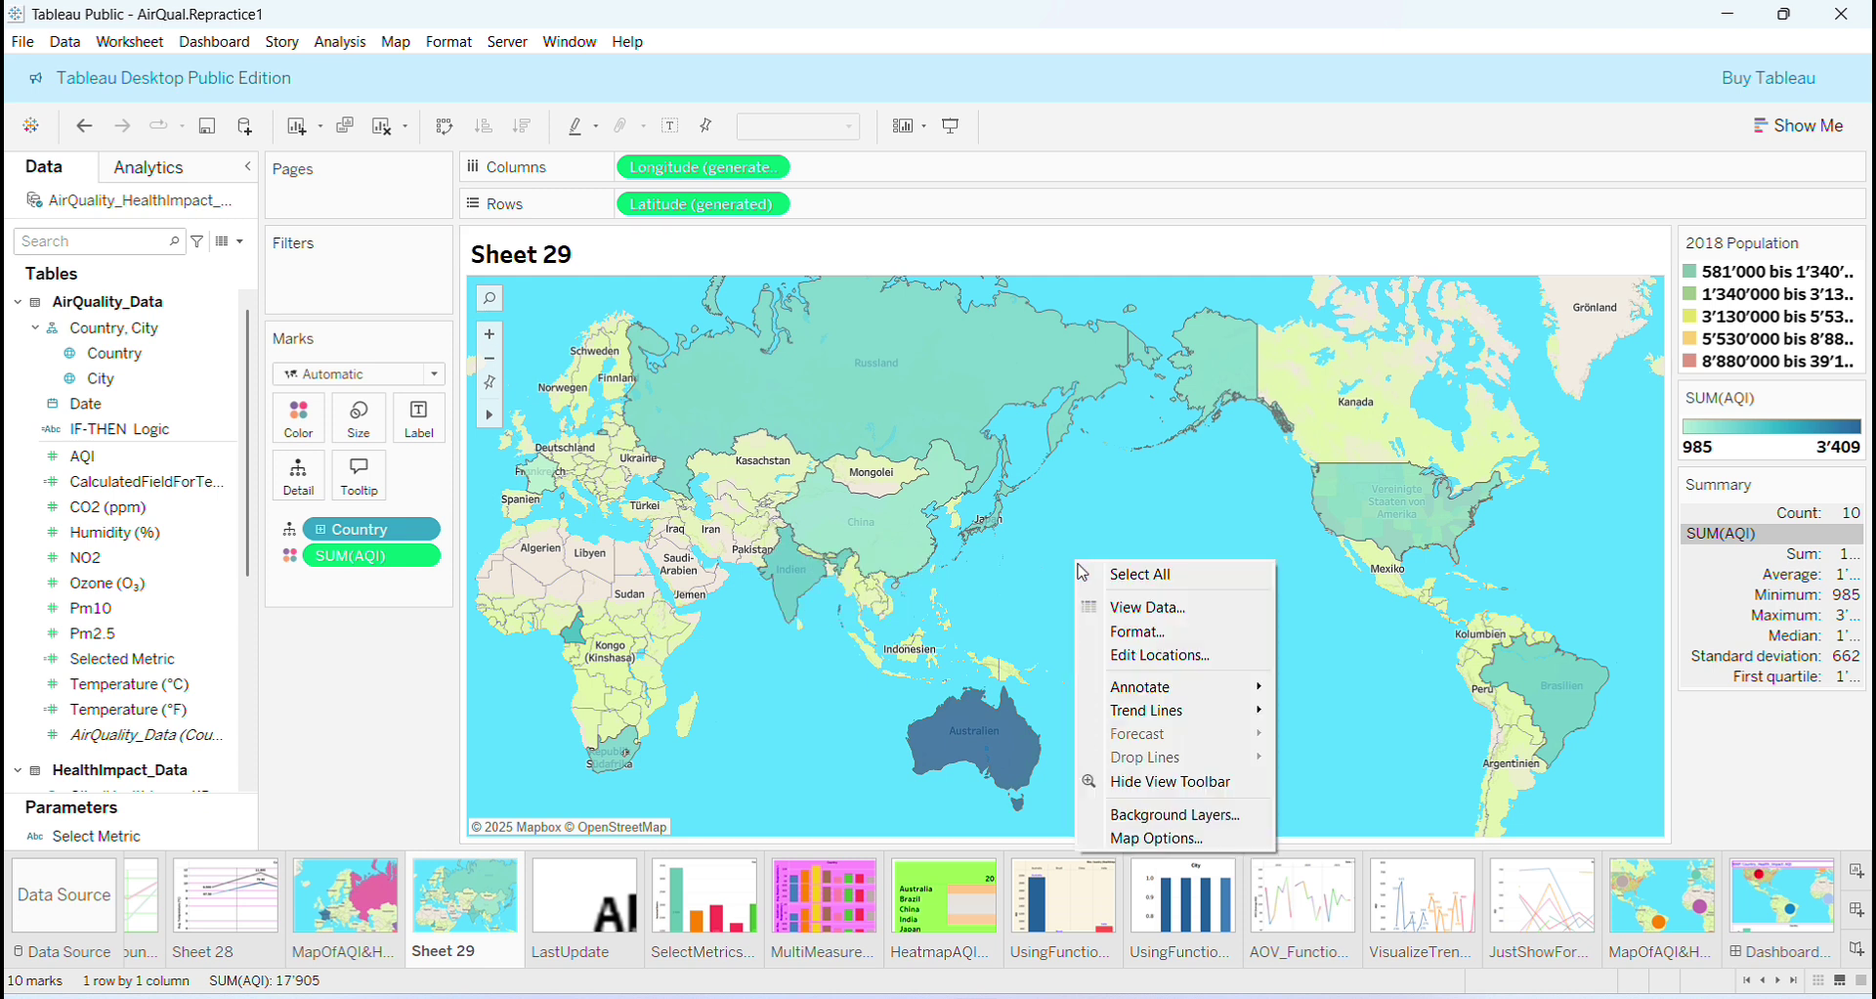
click(1128, 785)
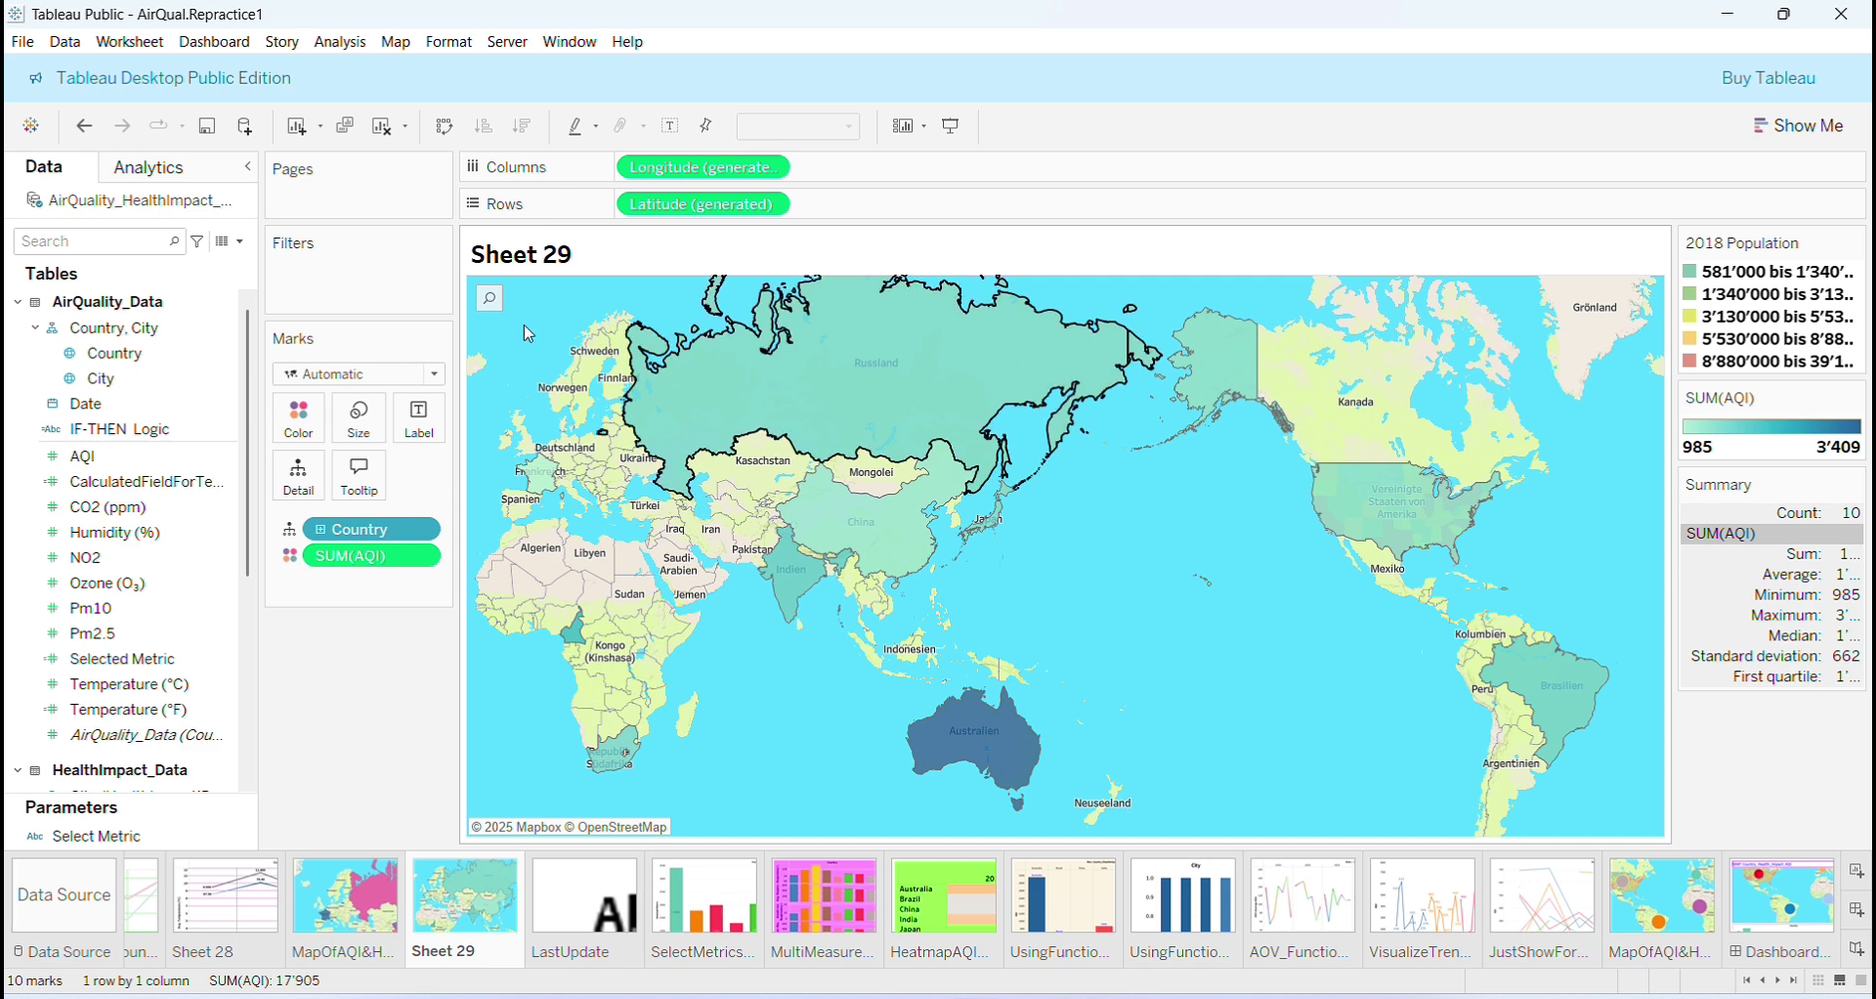
right_click(1076, 535)
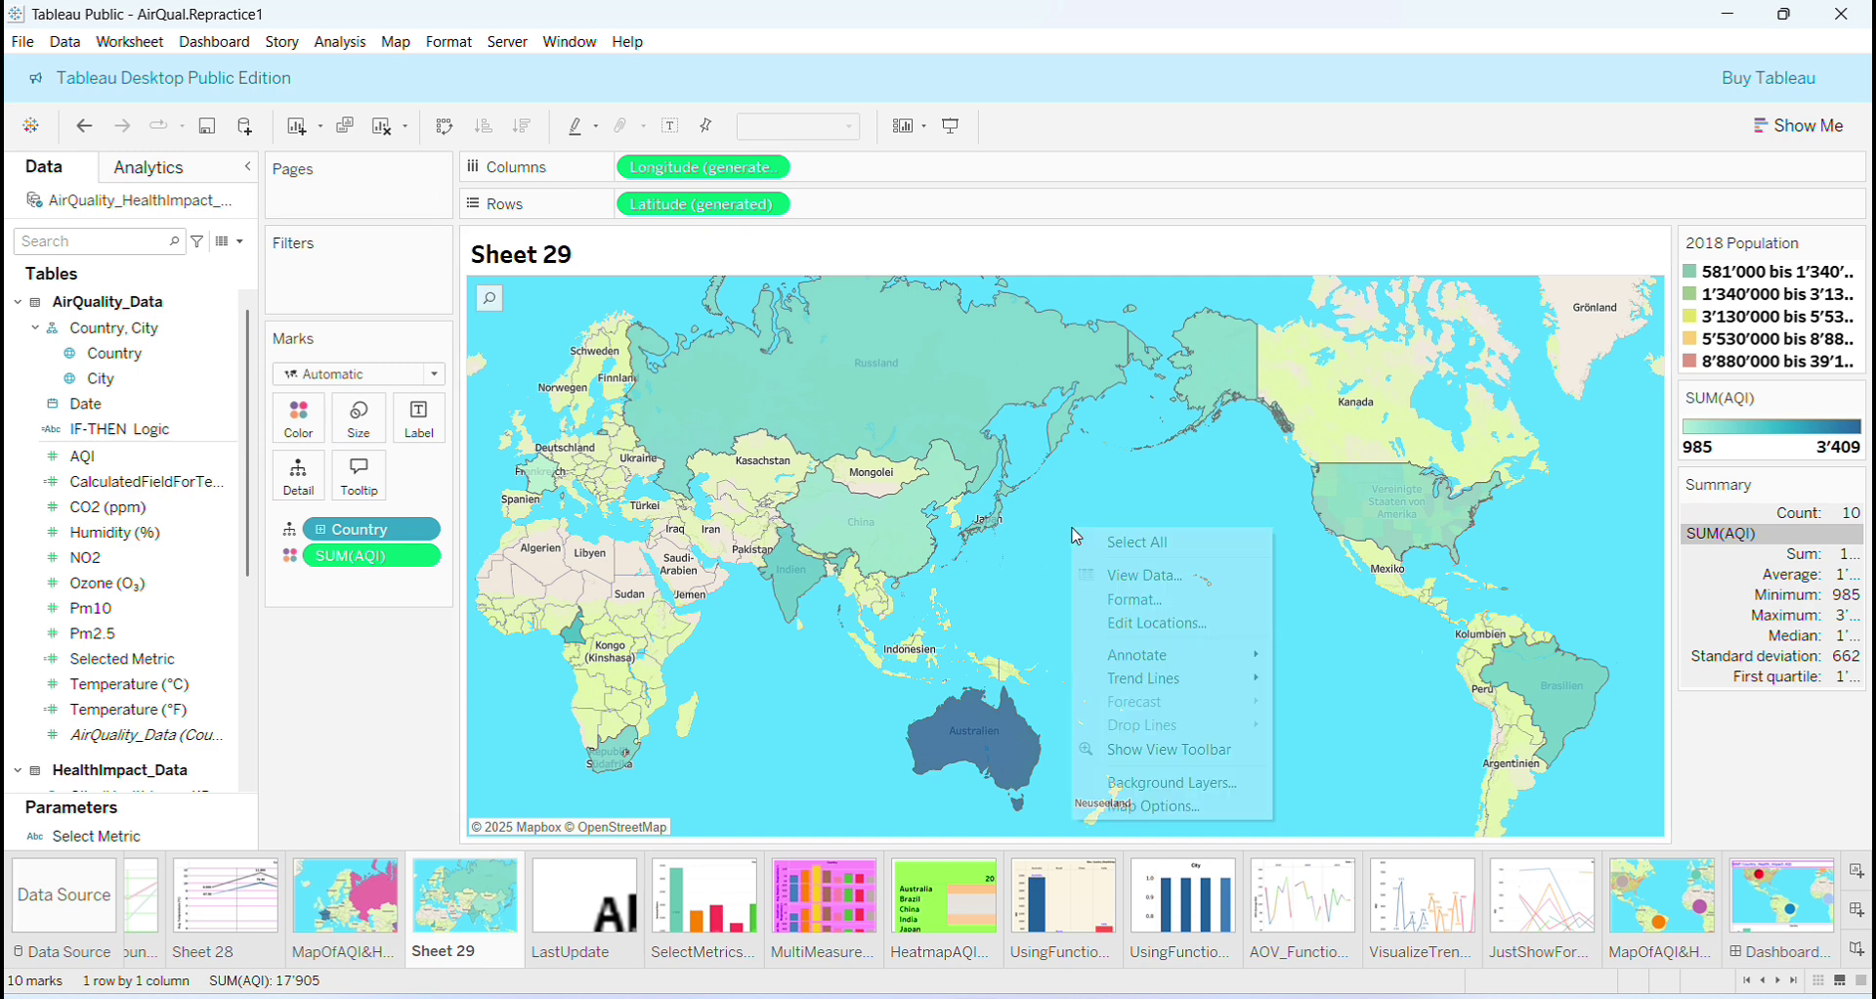
click(1120, 754)
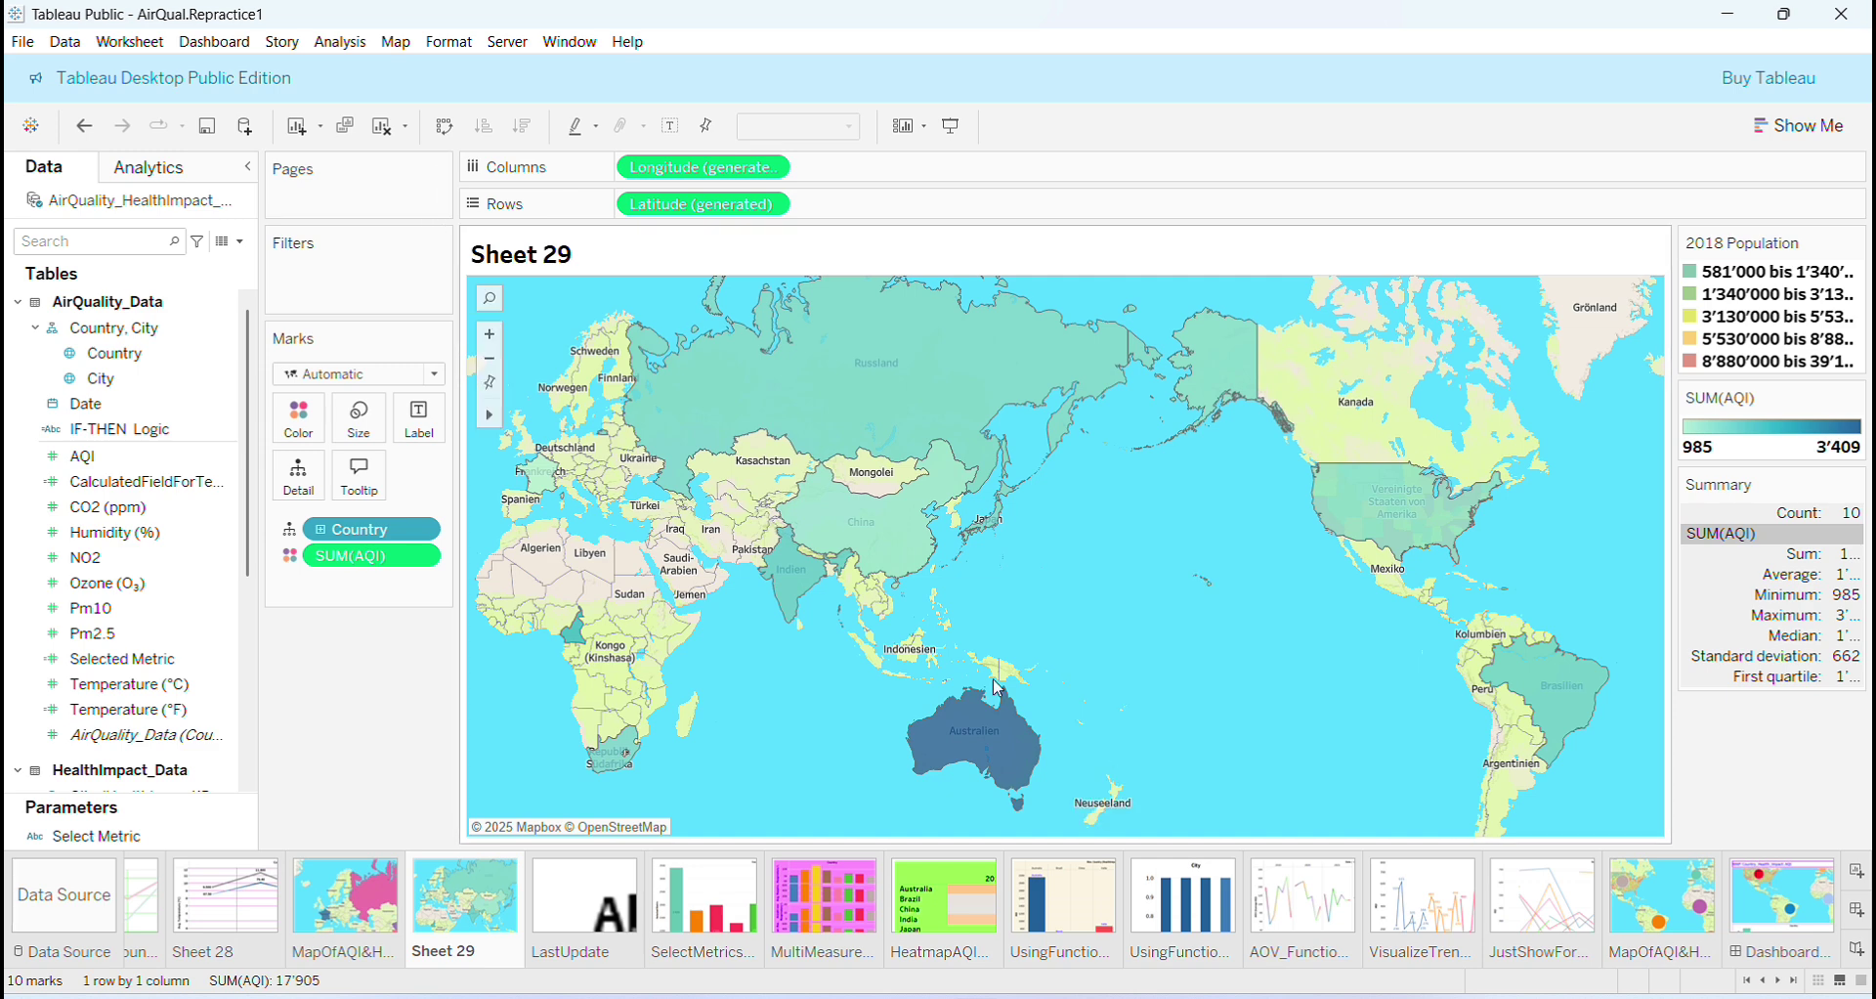
- Pan the Sheet 29 map so the Americas lie west of Europe and Africa, and briefly preview its mark labels
mouse_move(496, 426)
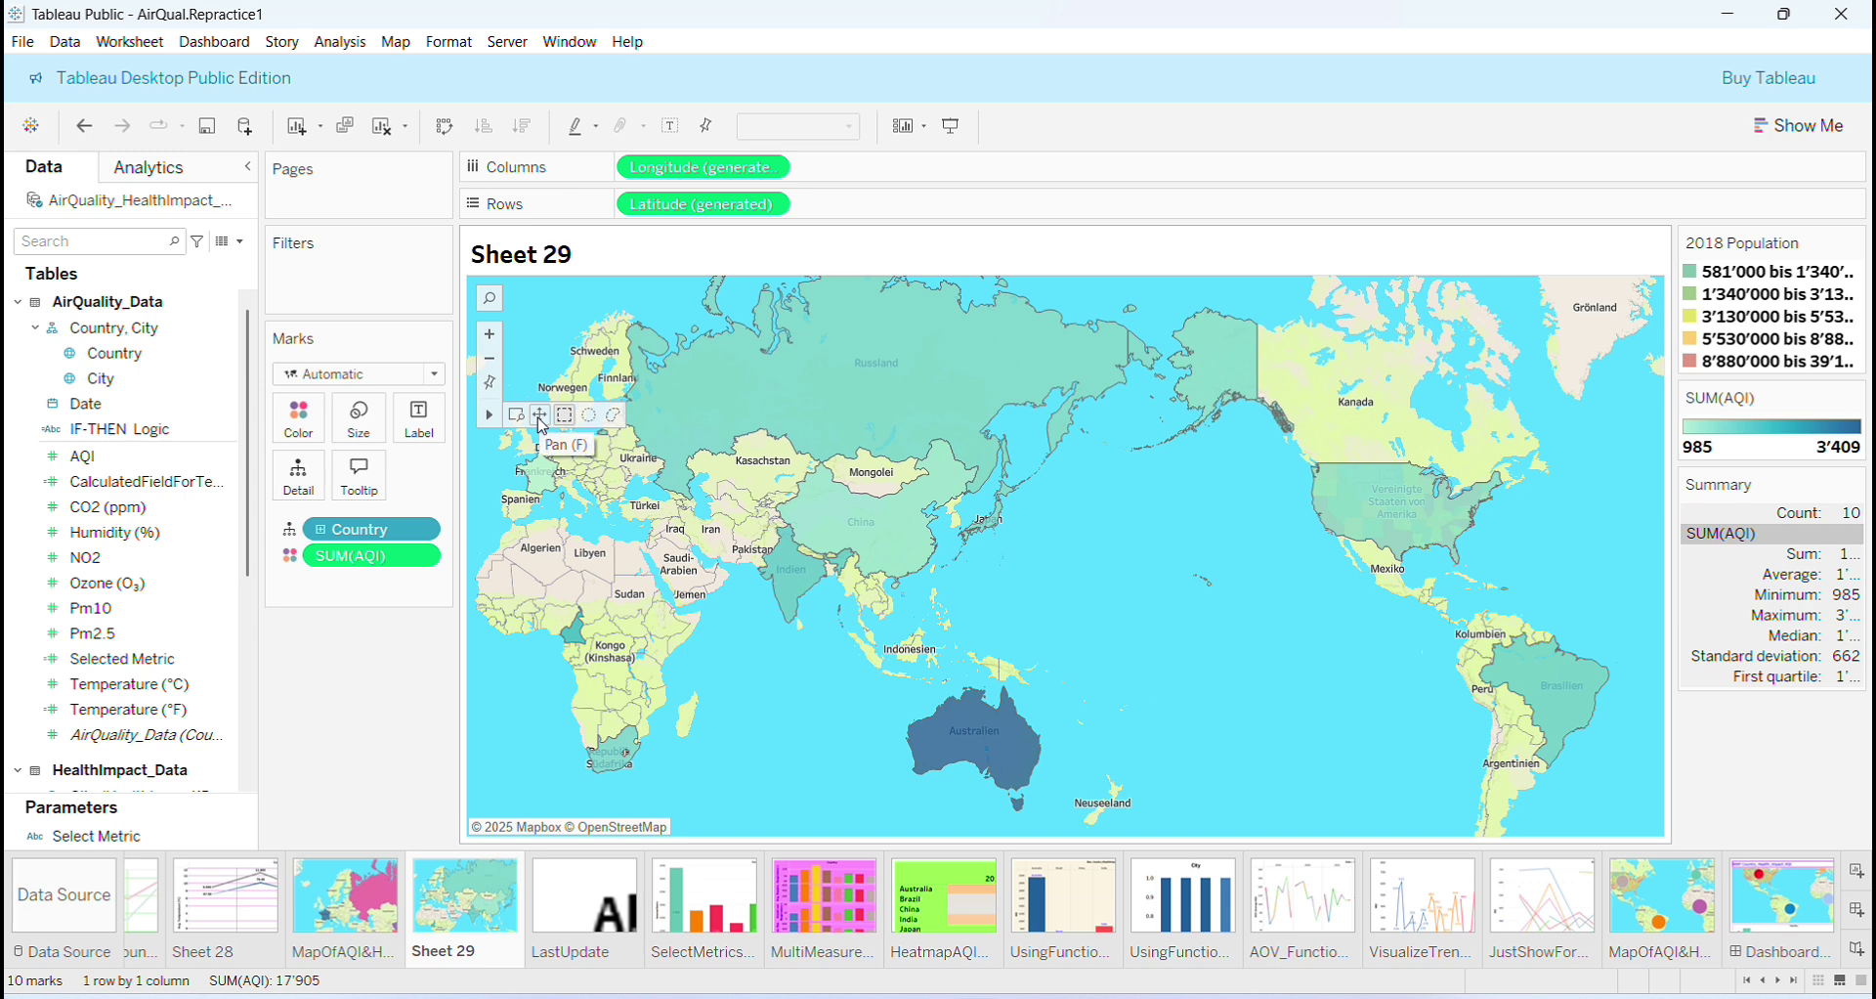
click(541, 418)
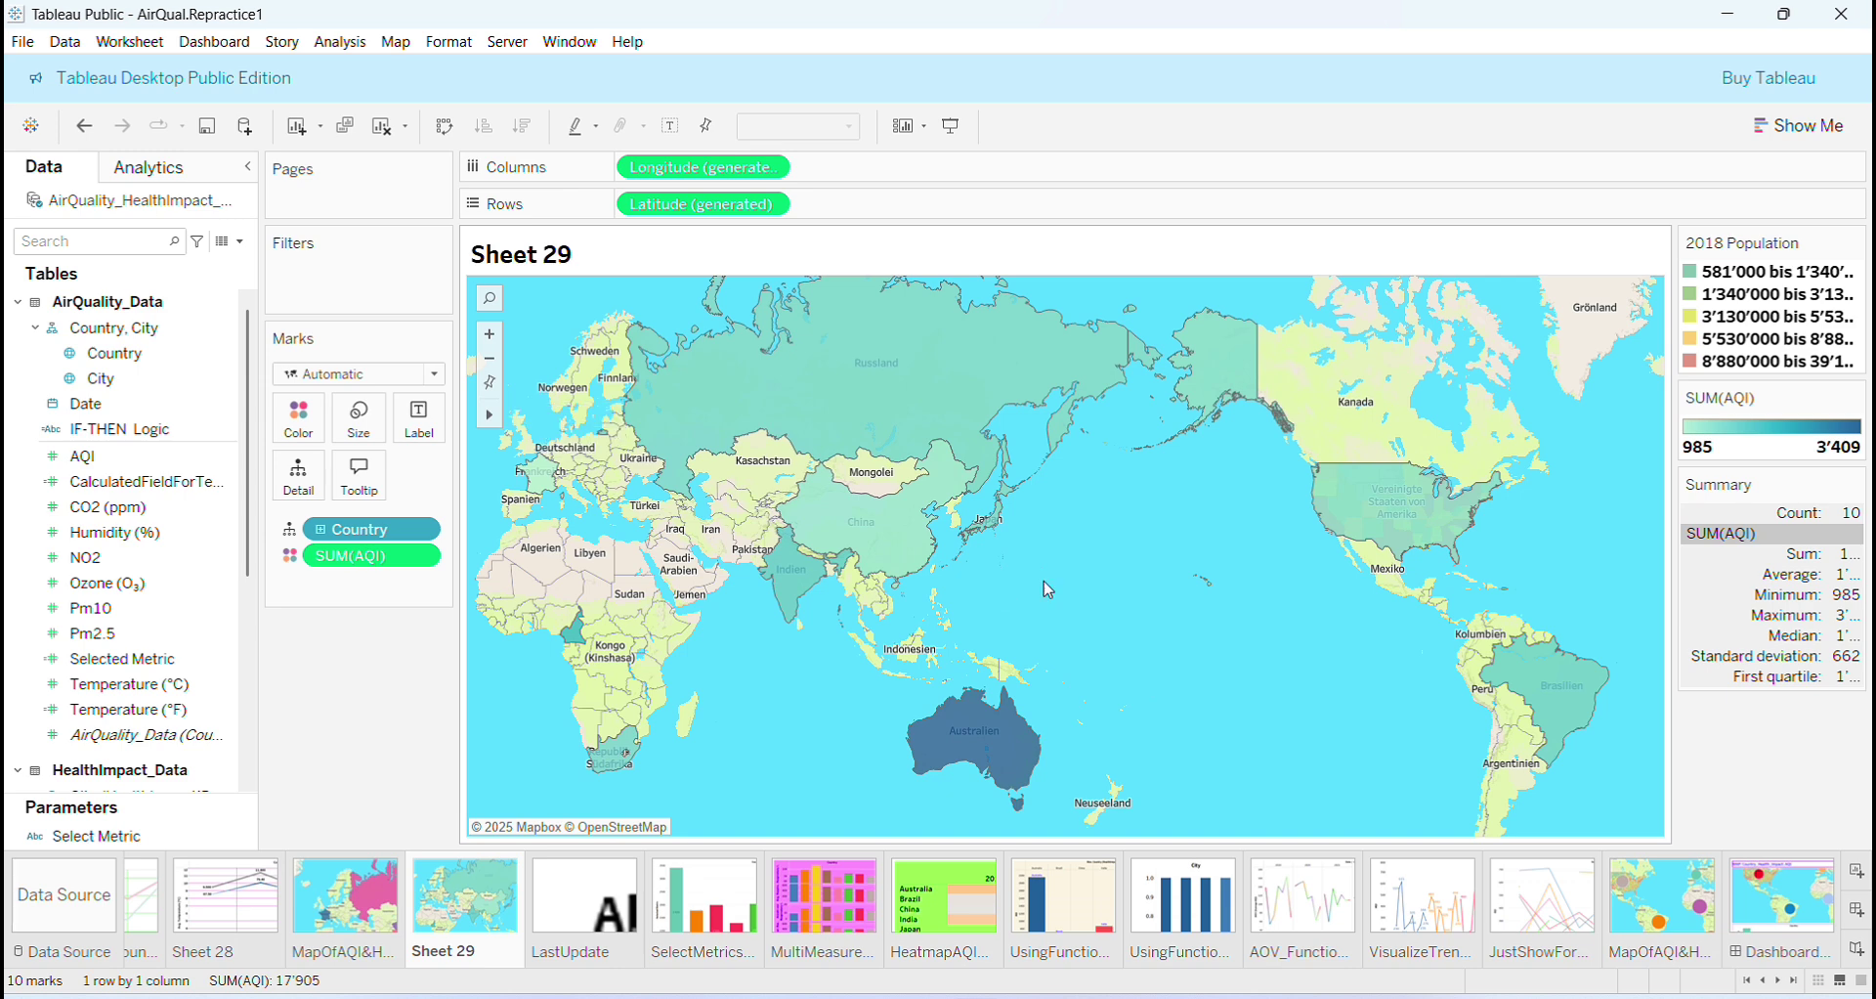
drag(1136, 584, 1480, 576)
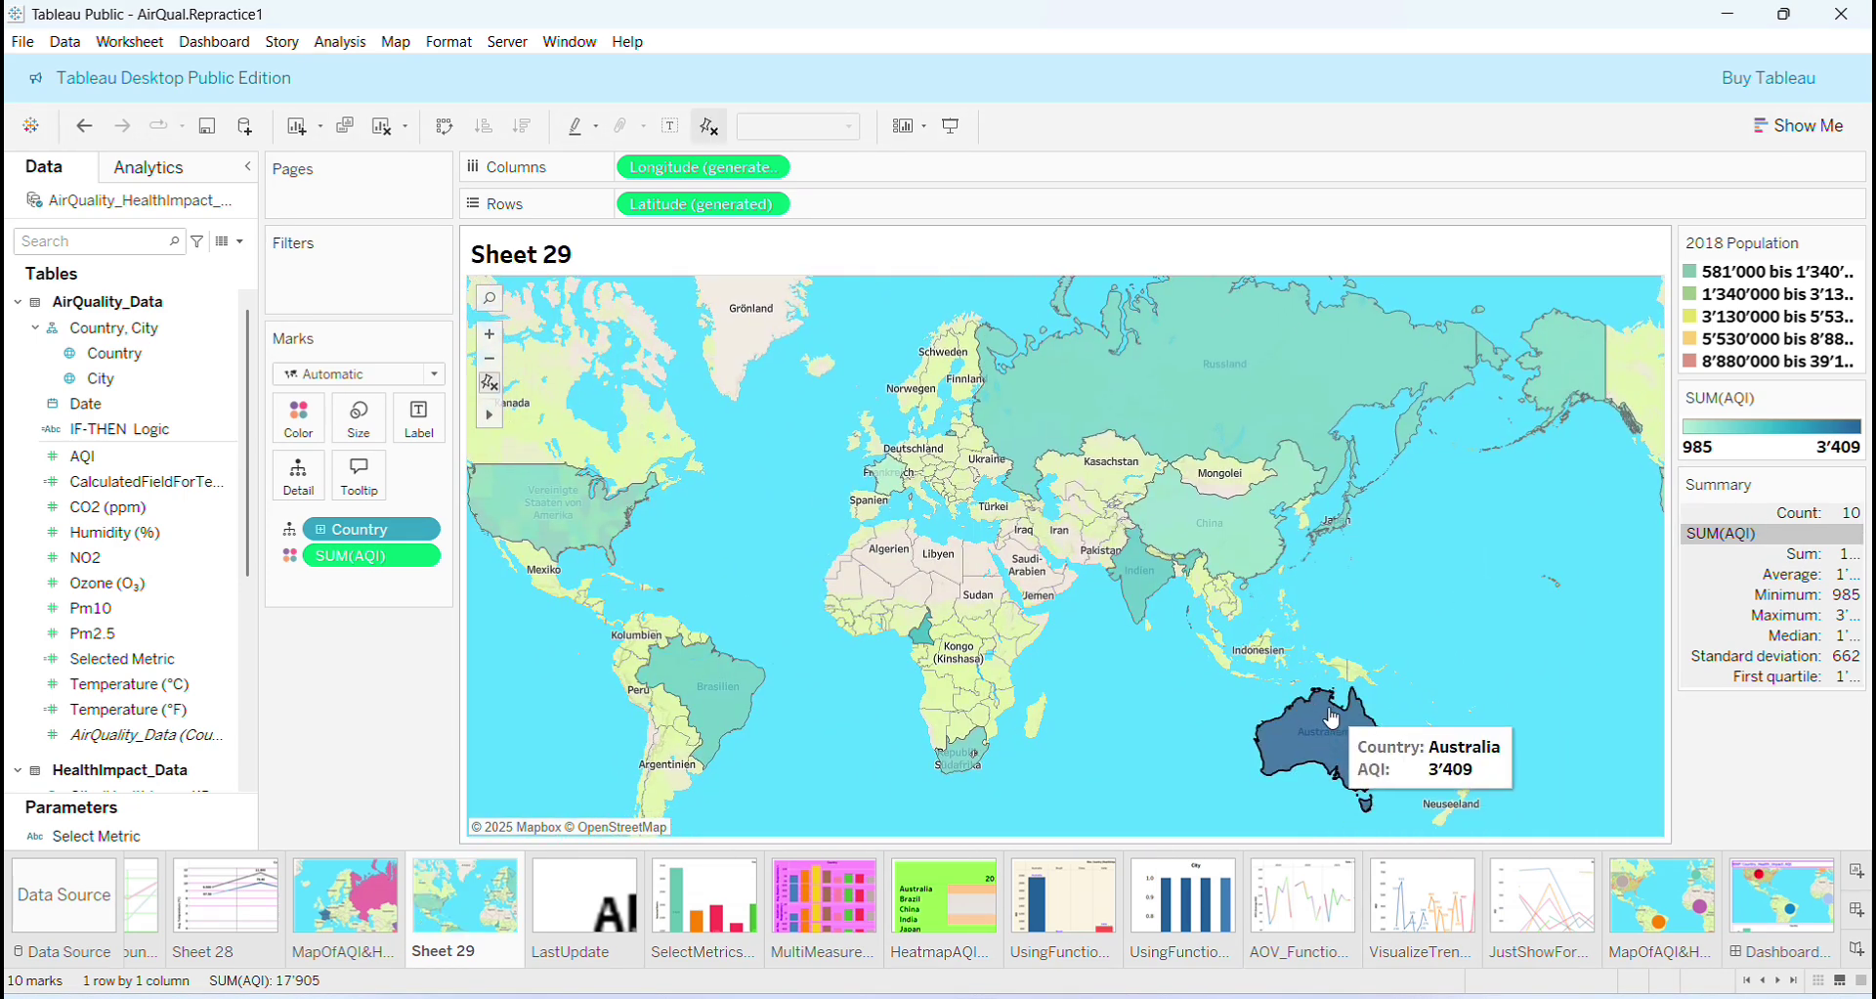
click(672, 127)
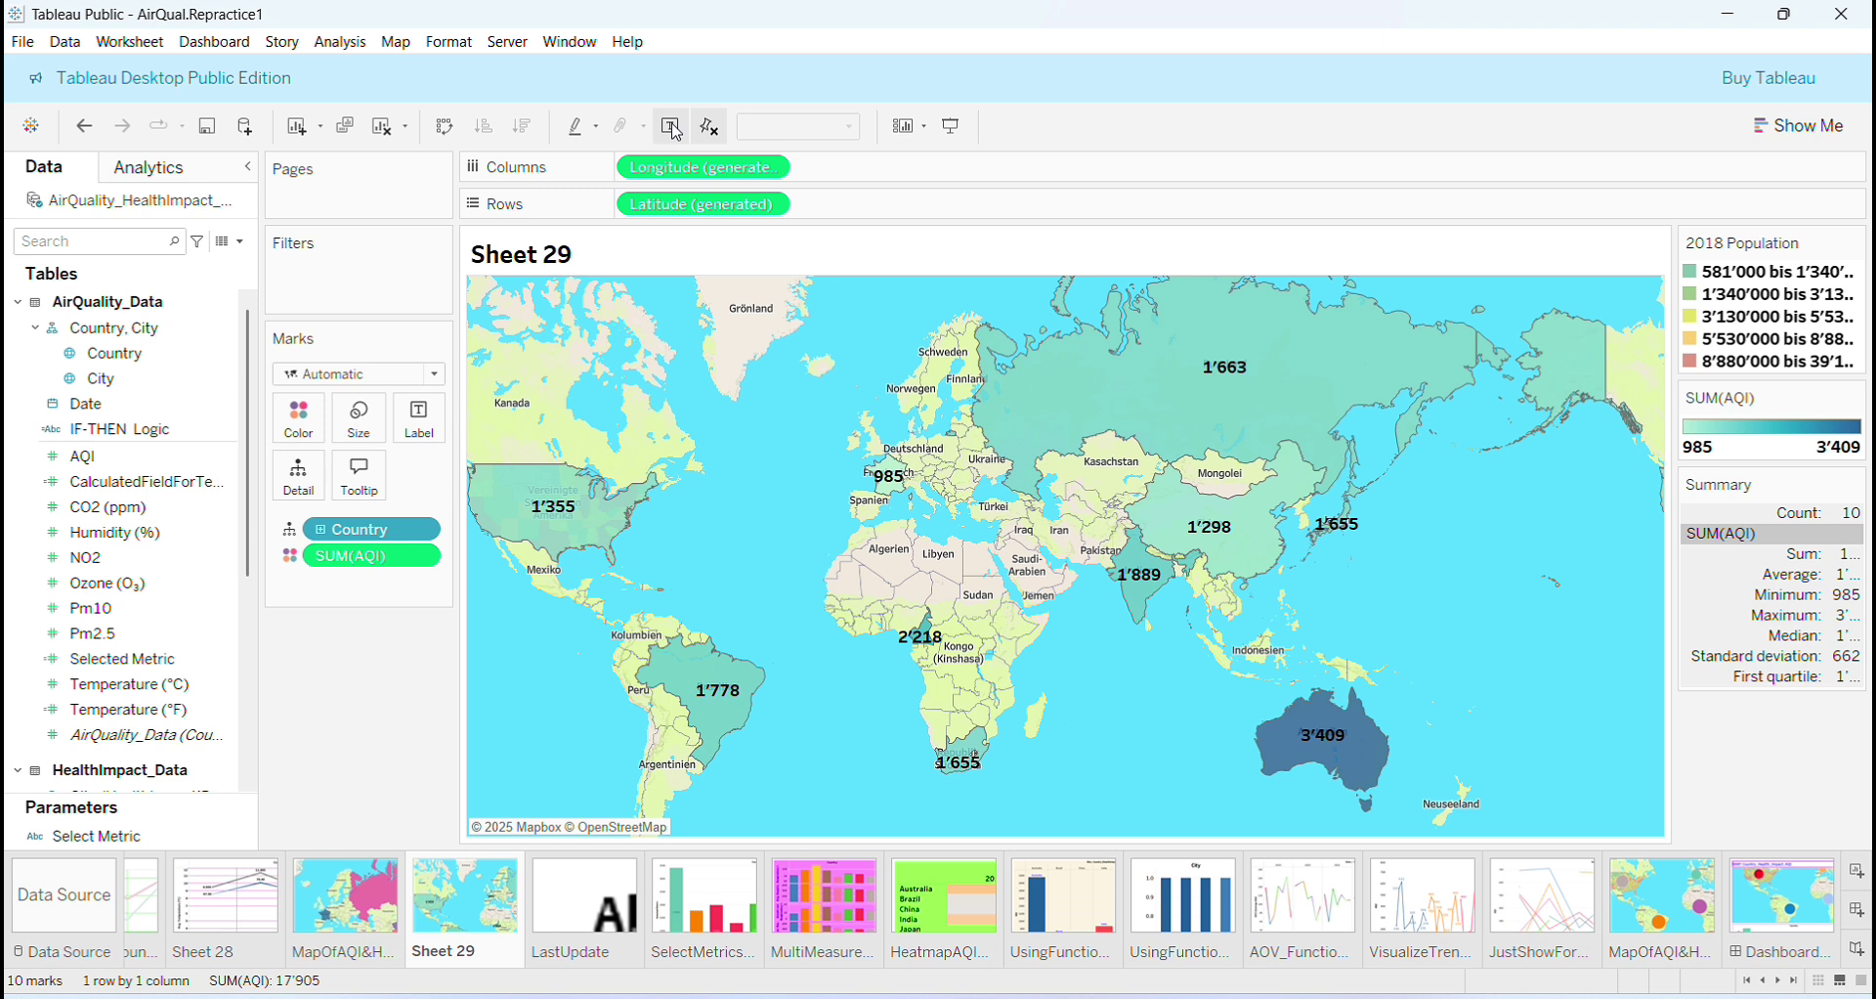
click(671, 127)
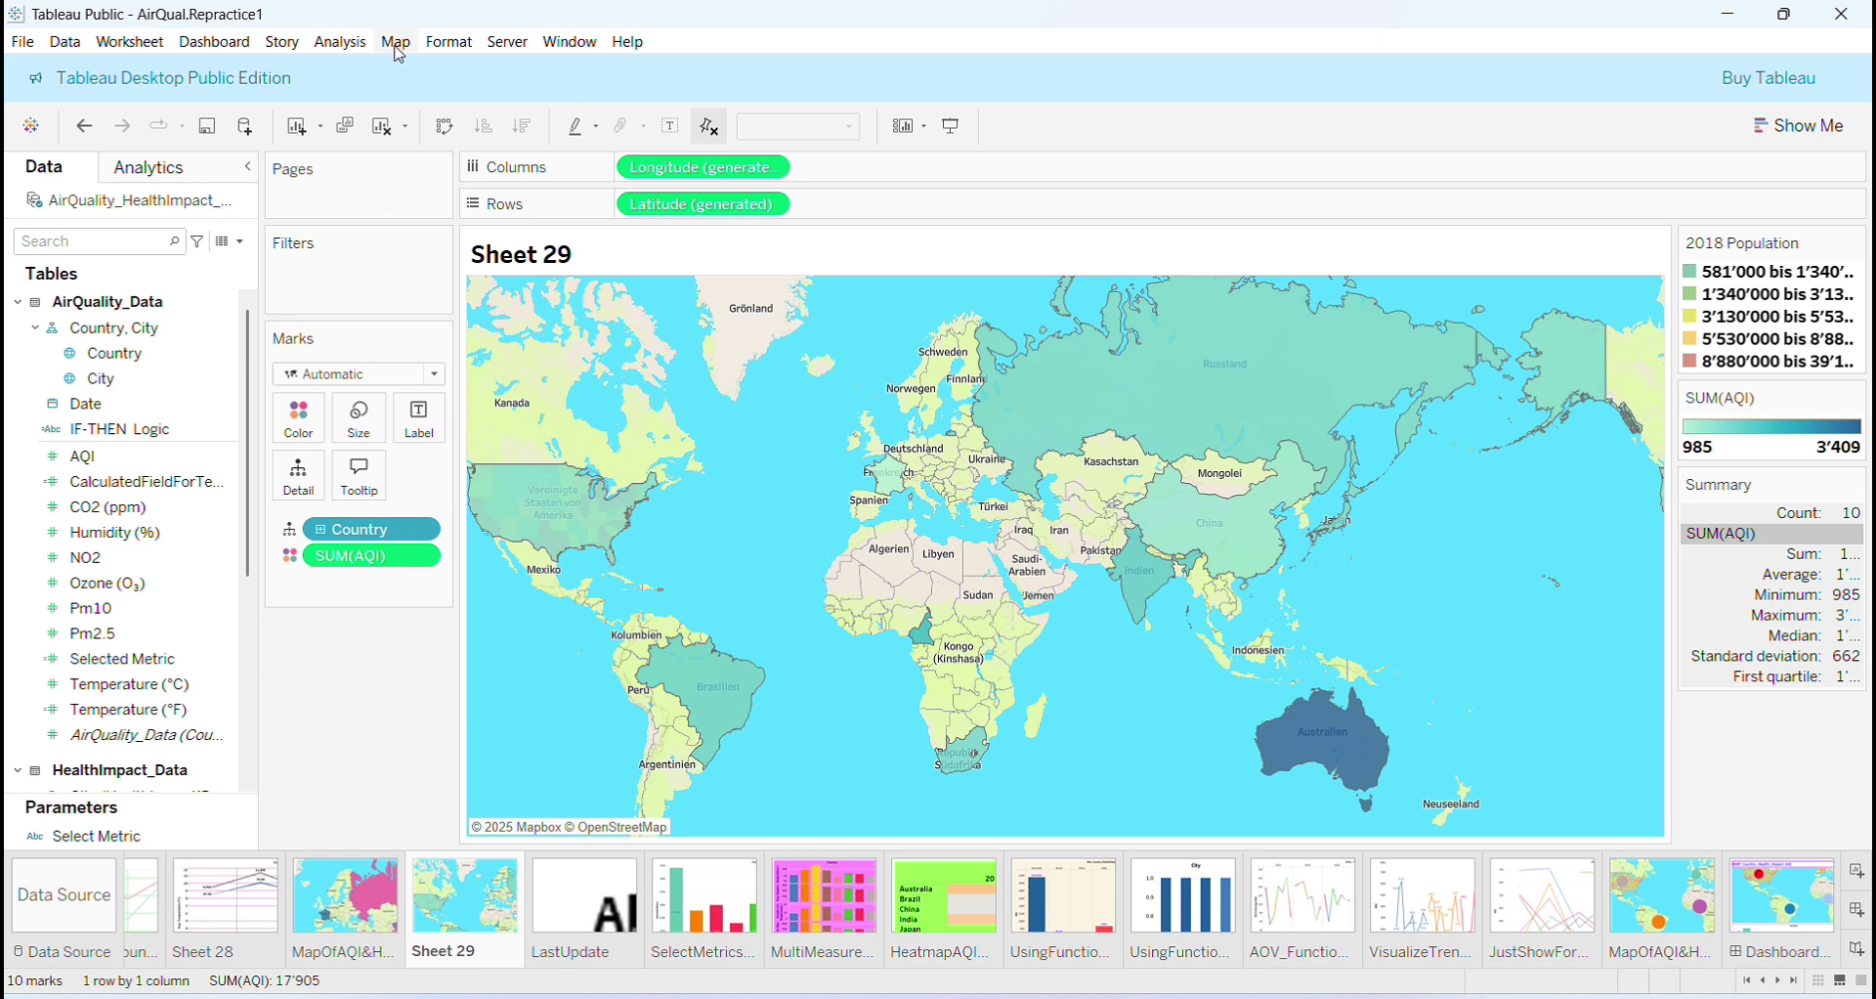
- Open the background layers settings of the Sheet 29 map, try the Streets style and restore Outdoors
click(396, 43)
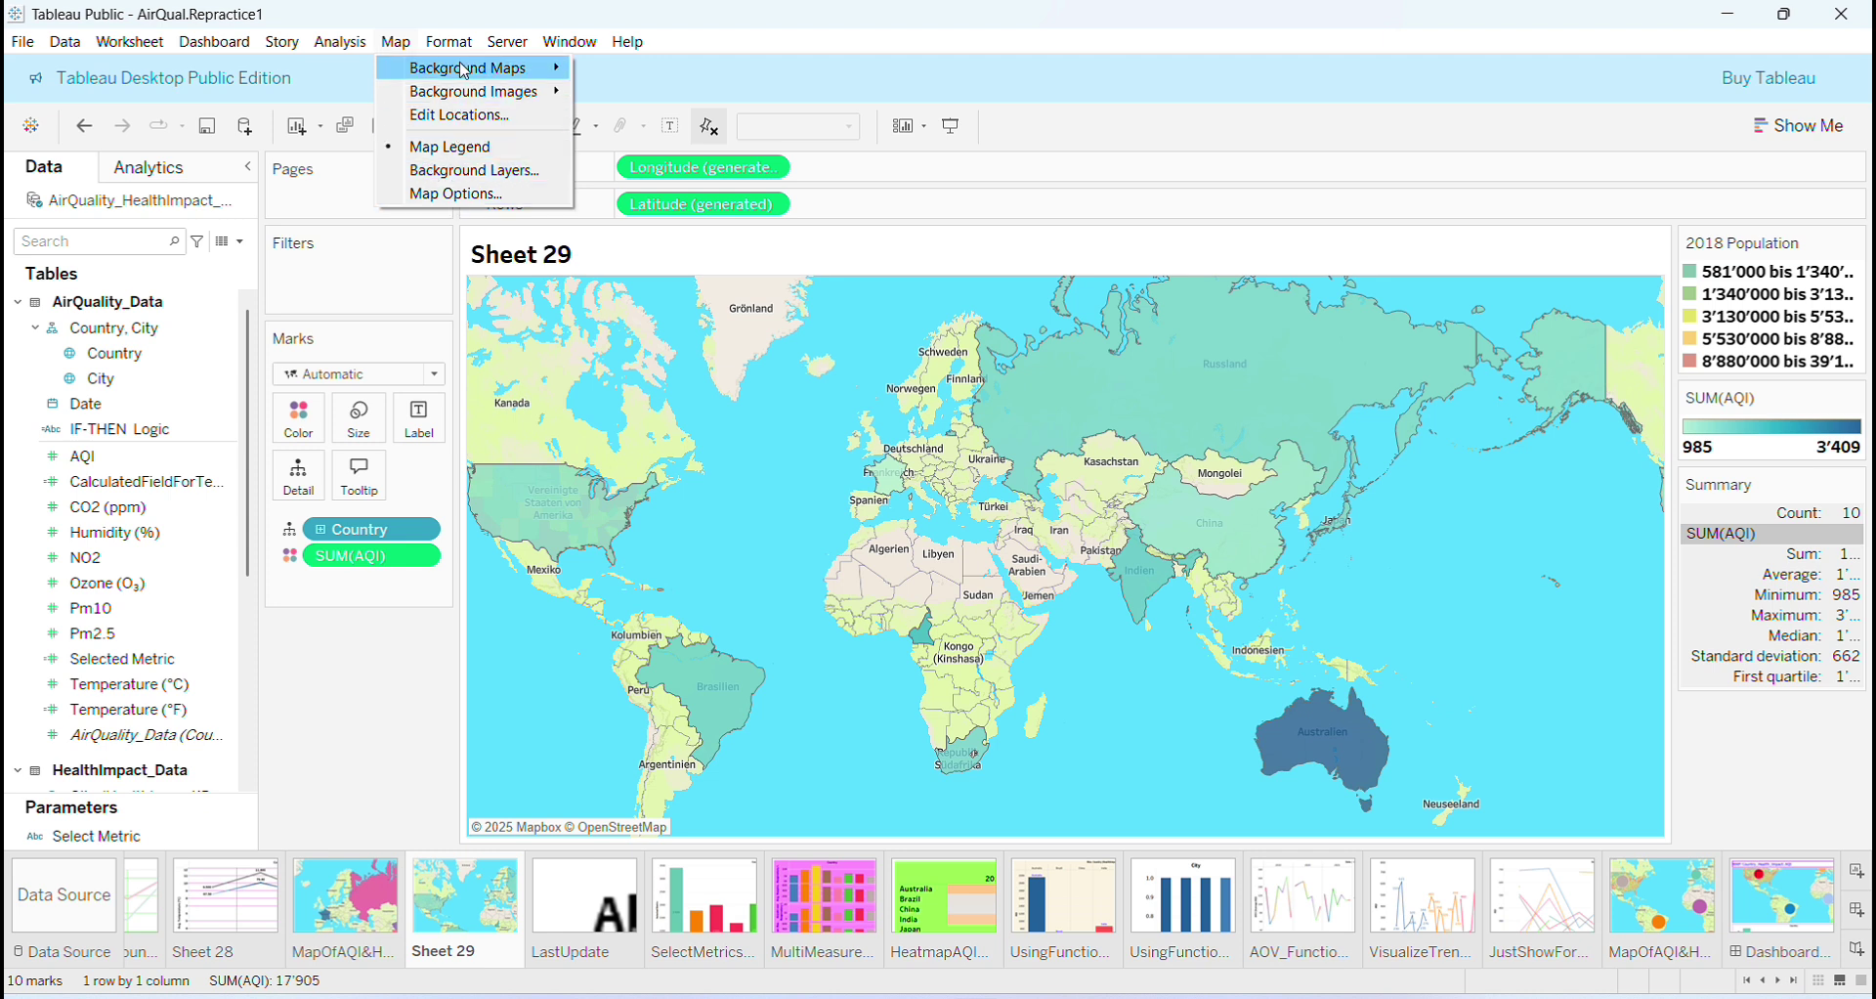
click(476, 172)
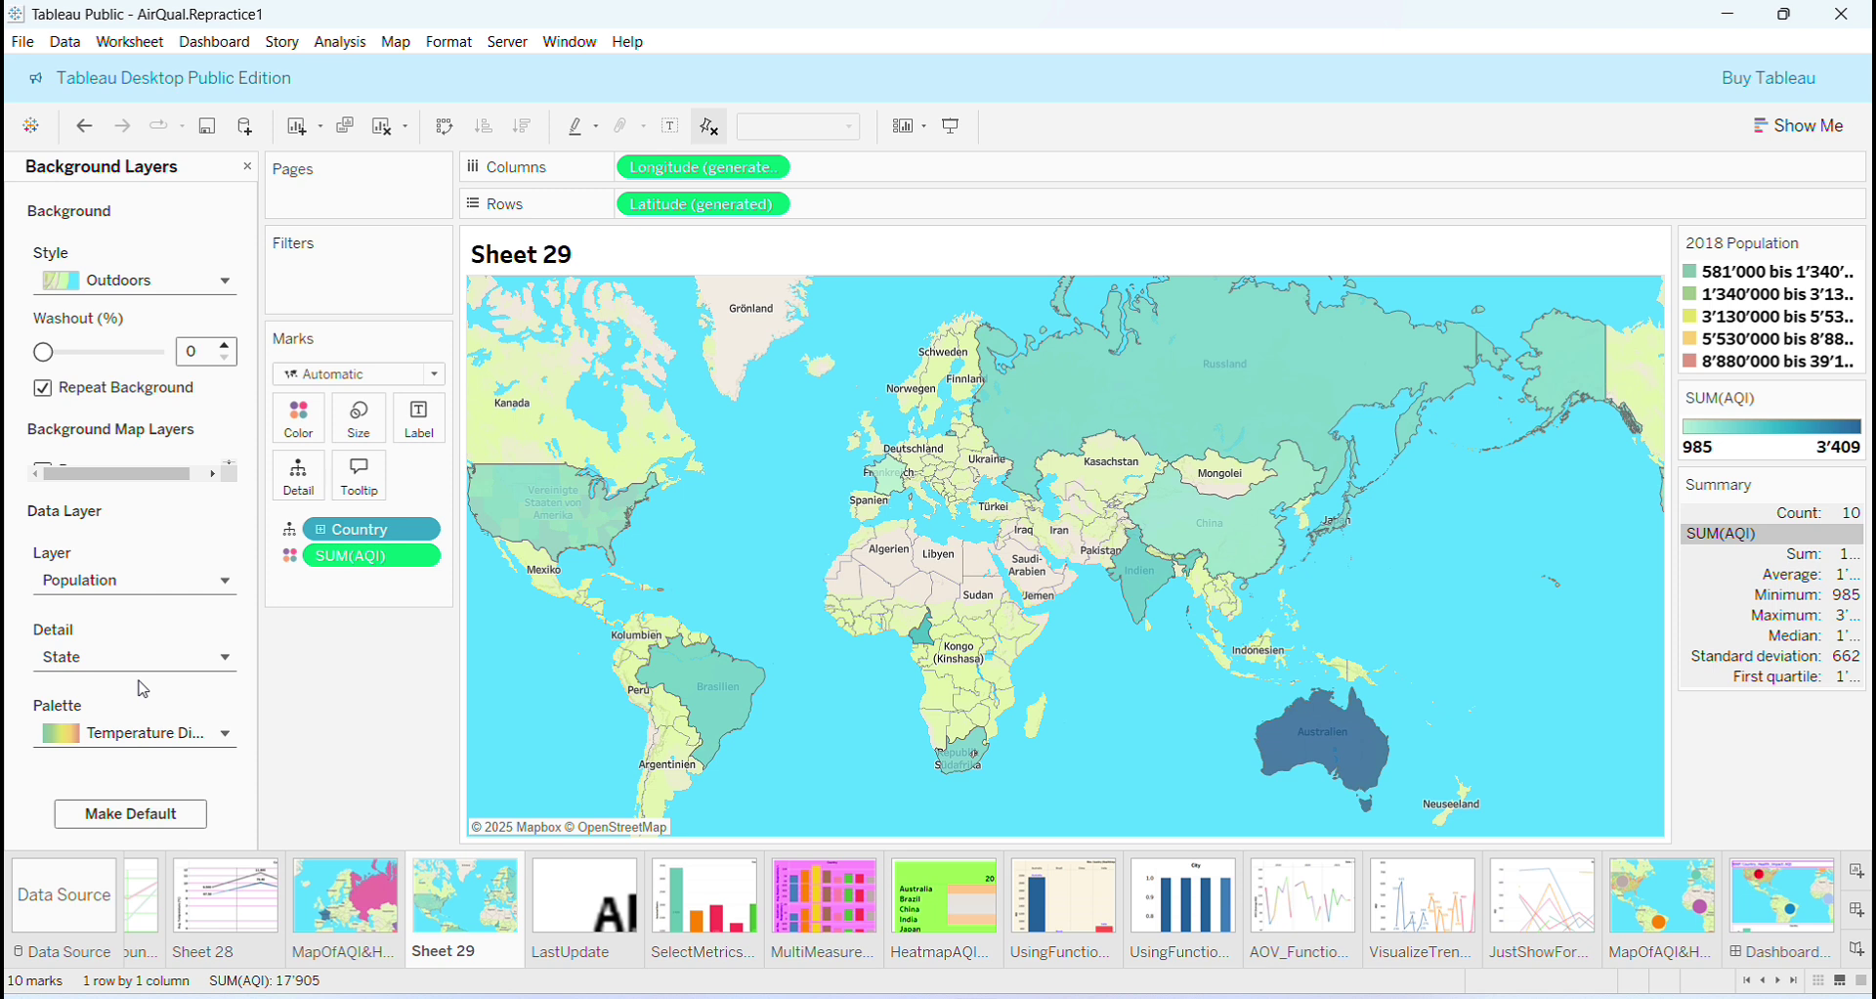
click(226, 284)
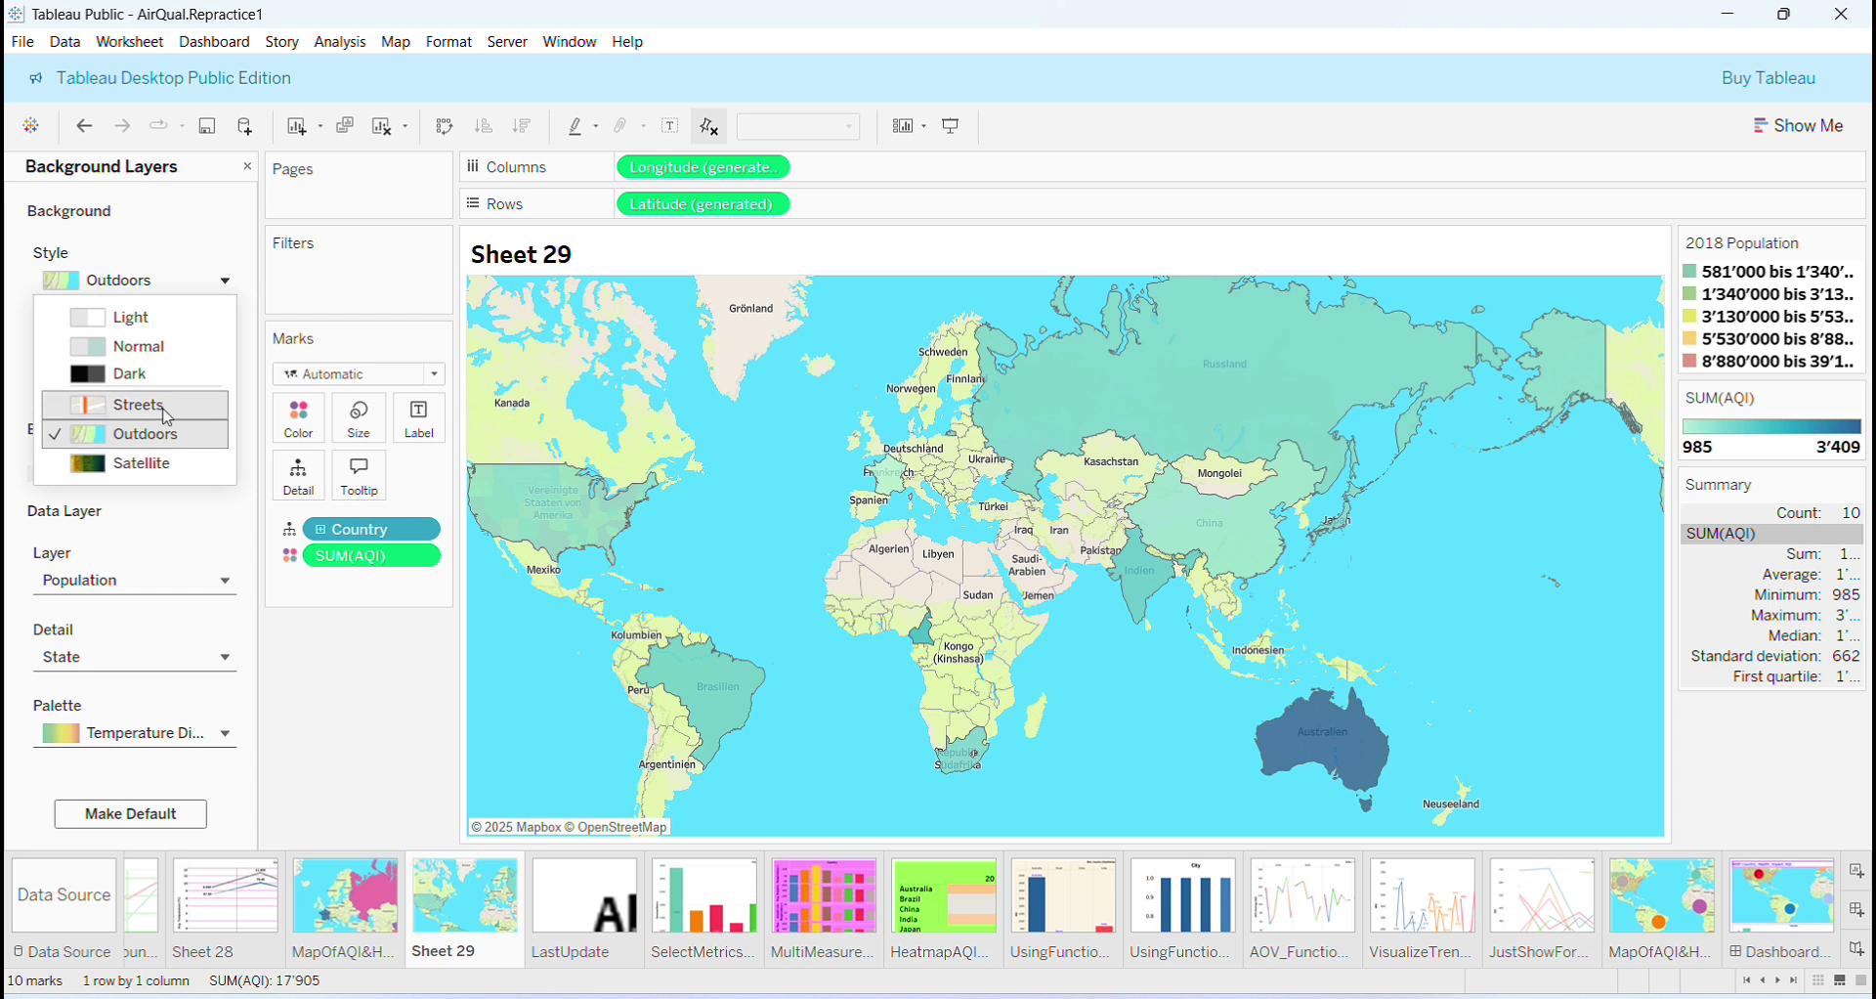
click(168, 405)
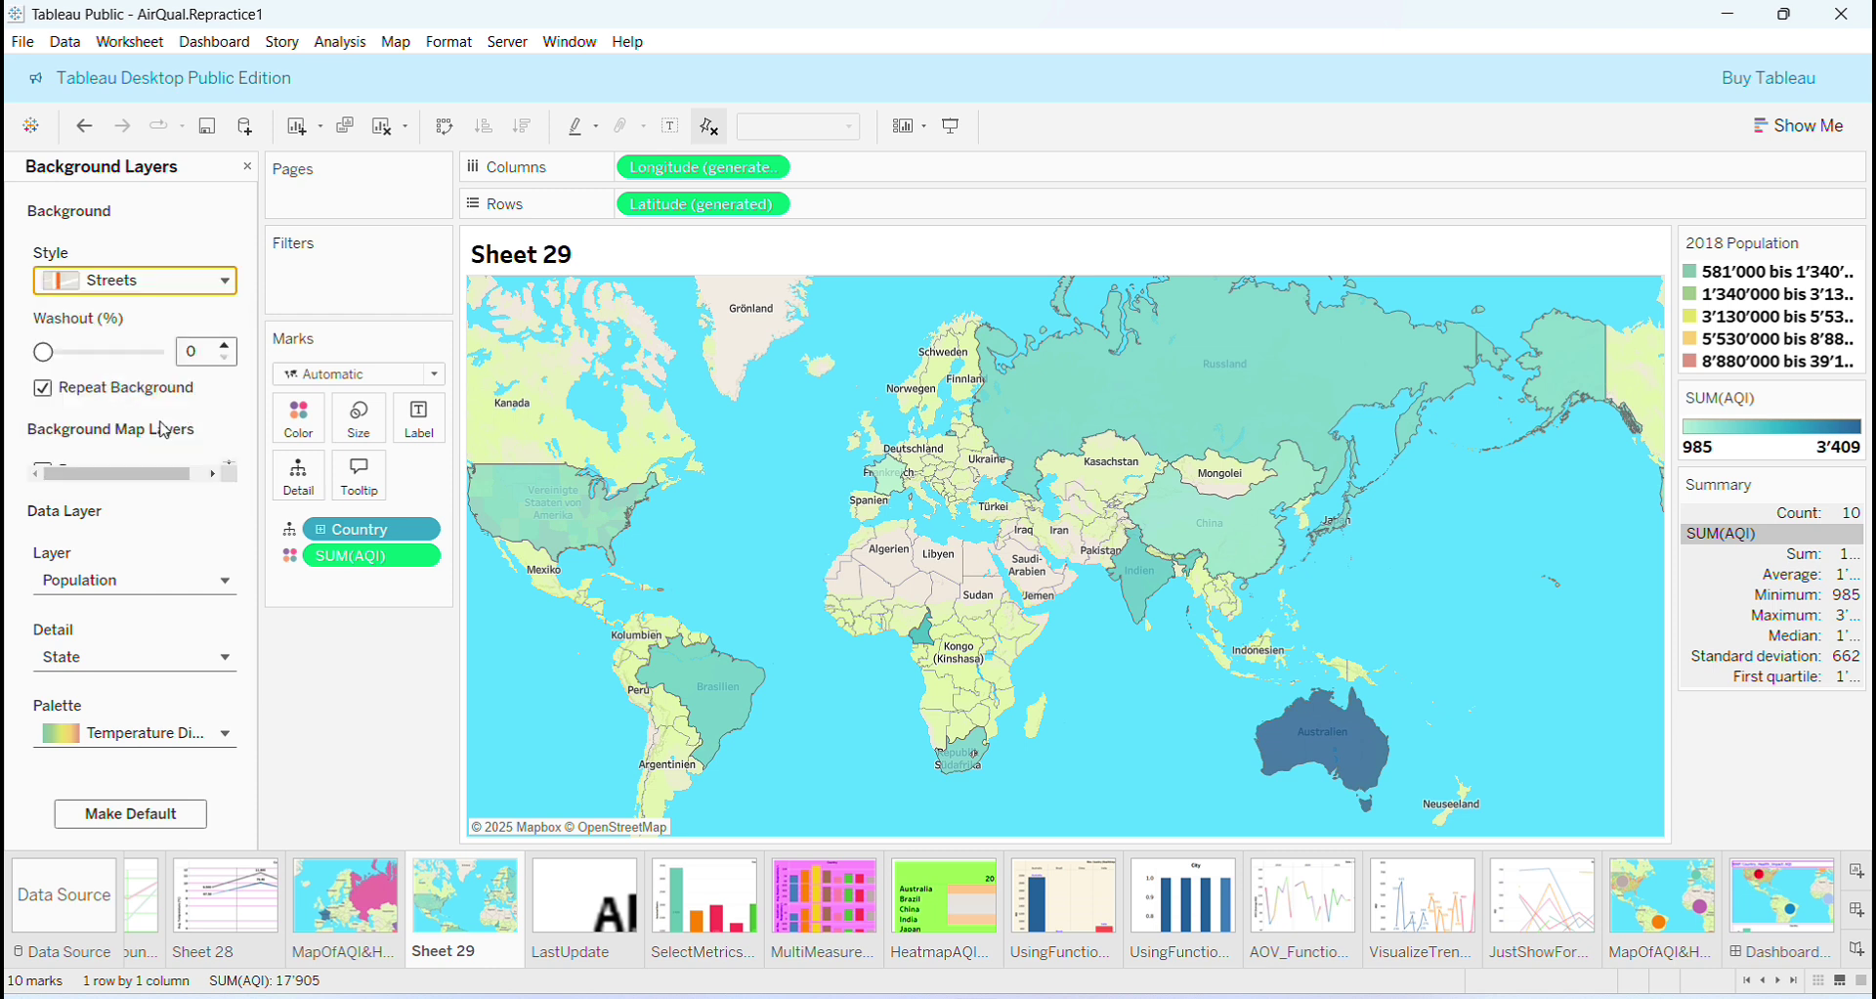
click(220, 284)
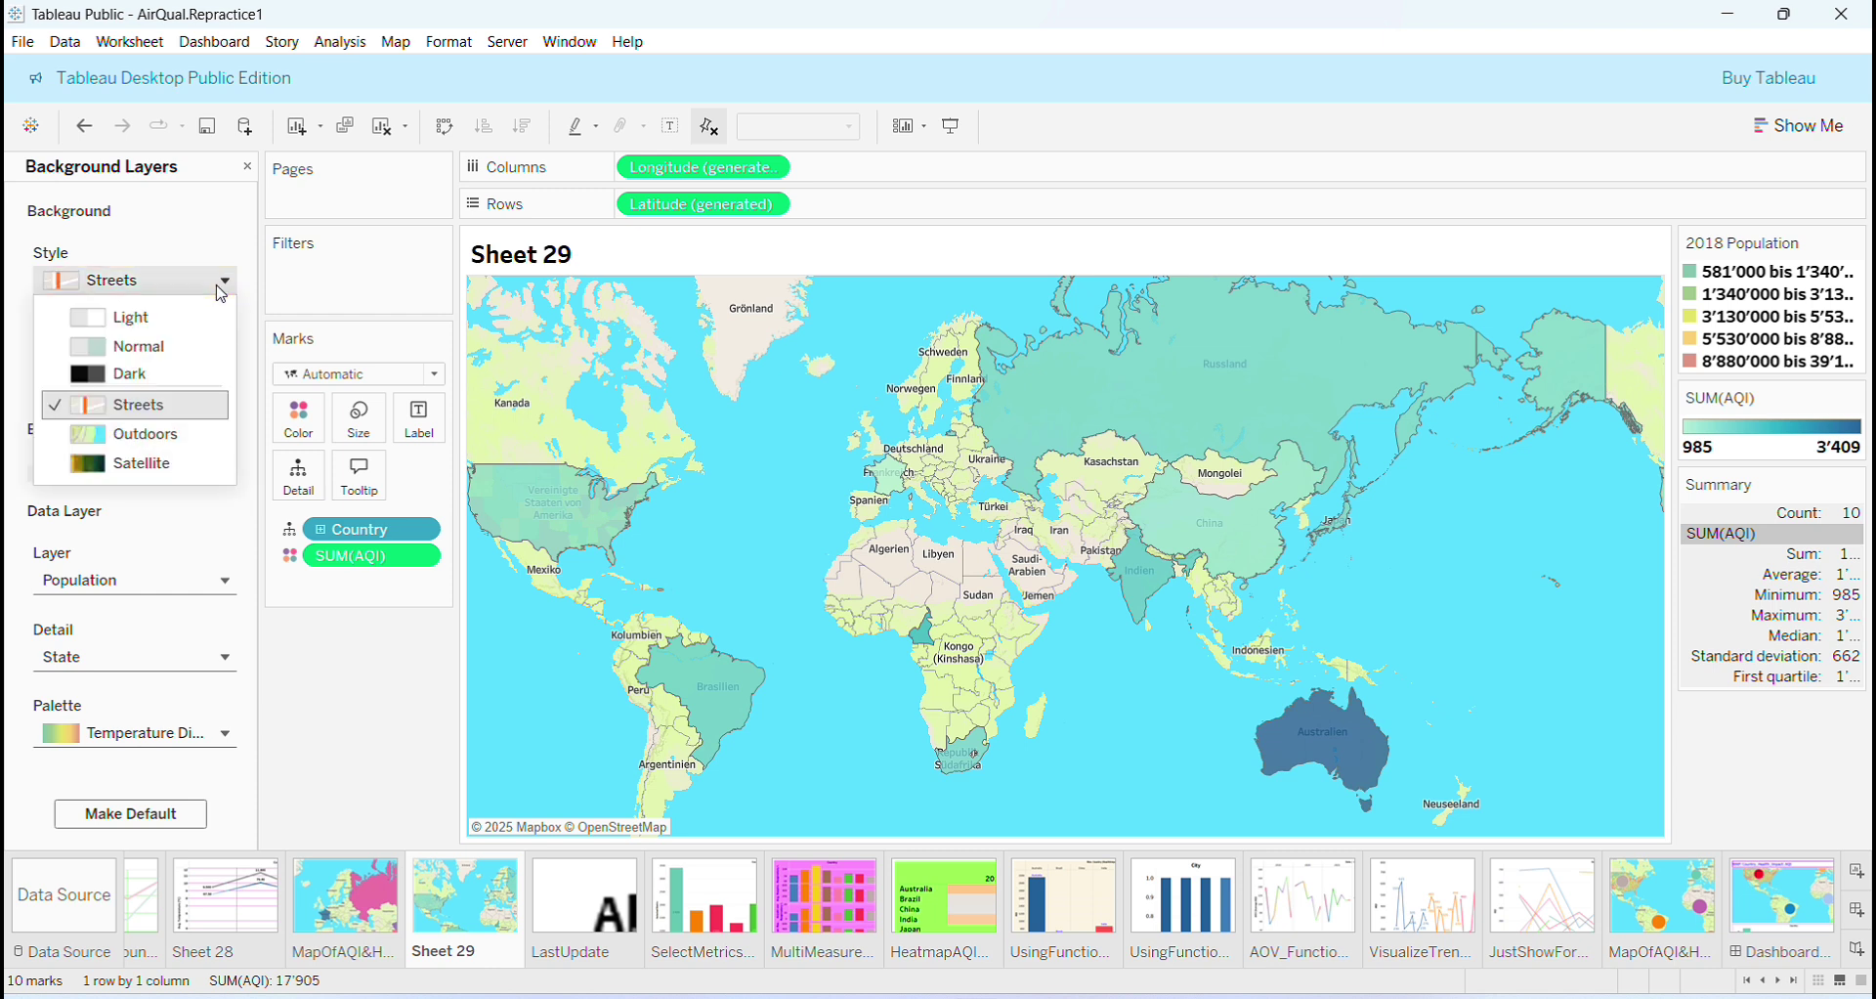
click(170, 435)
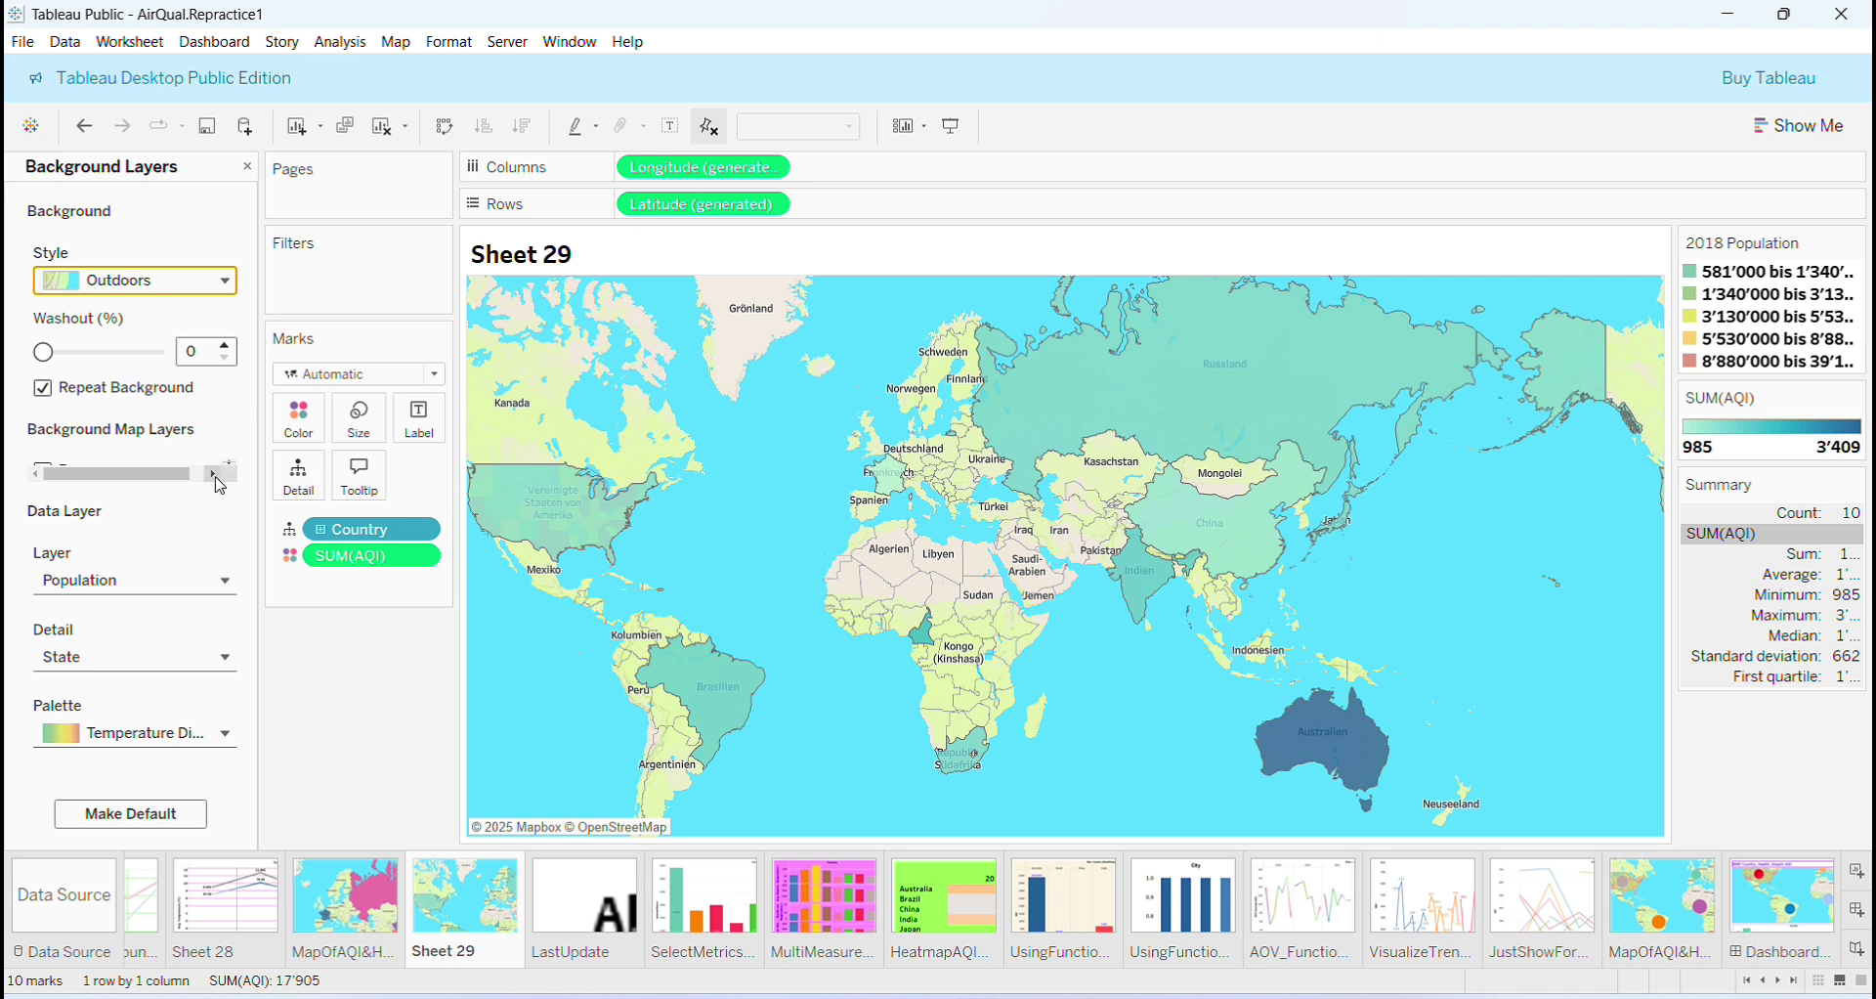
- Widen the background layers settings and review the available data layer, detail and palette options without changing them
click(225, 586)
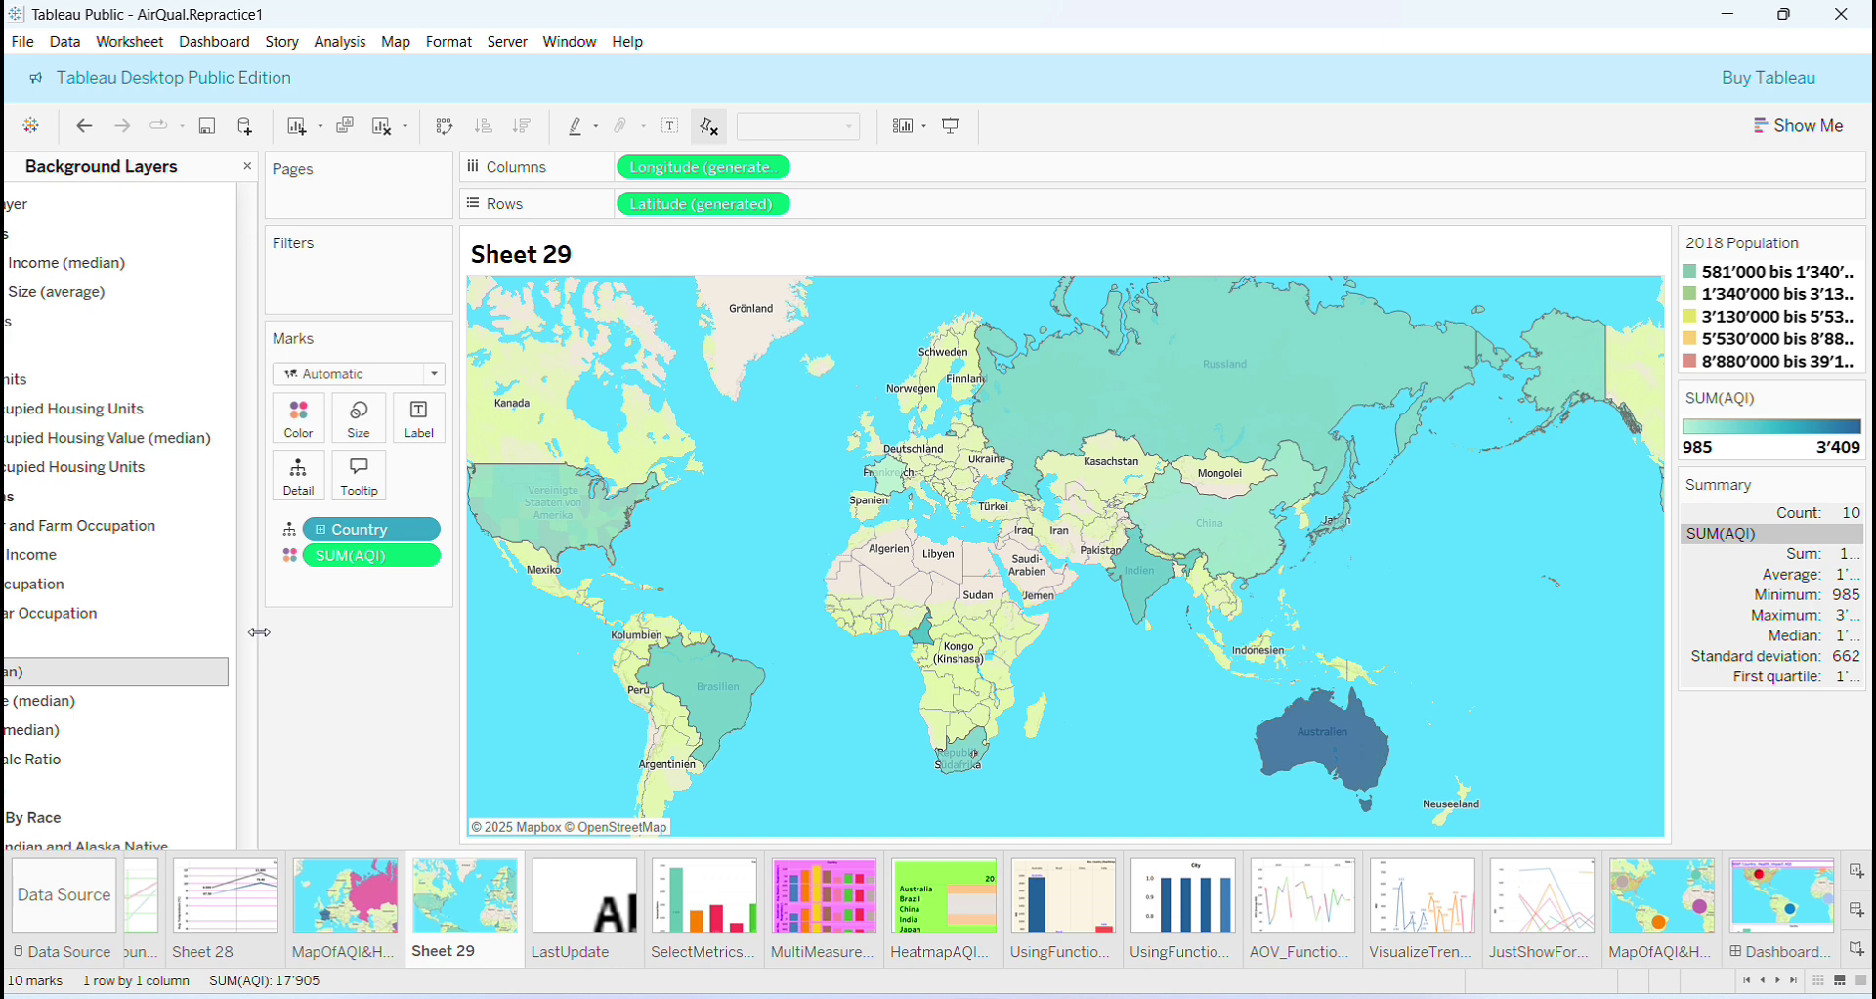
drag(259, 633, 567, 633)
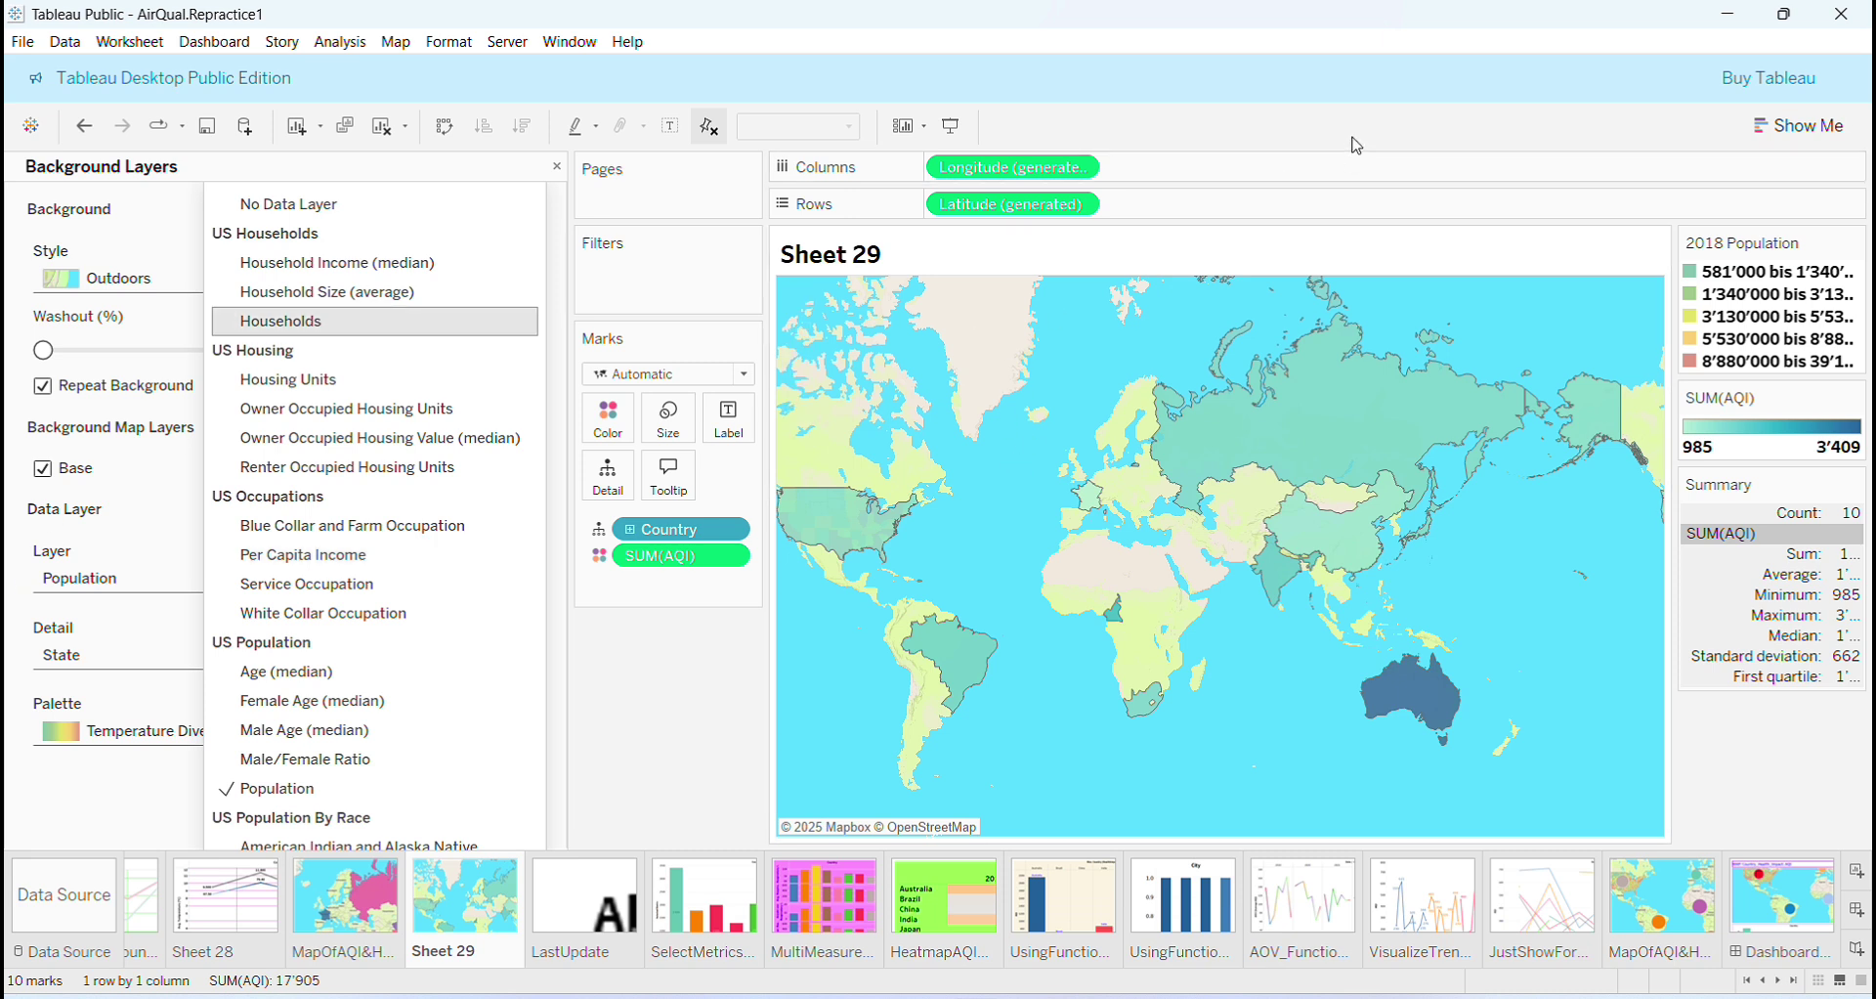
click(49, 836)
click(545, 660)
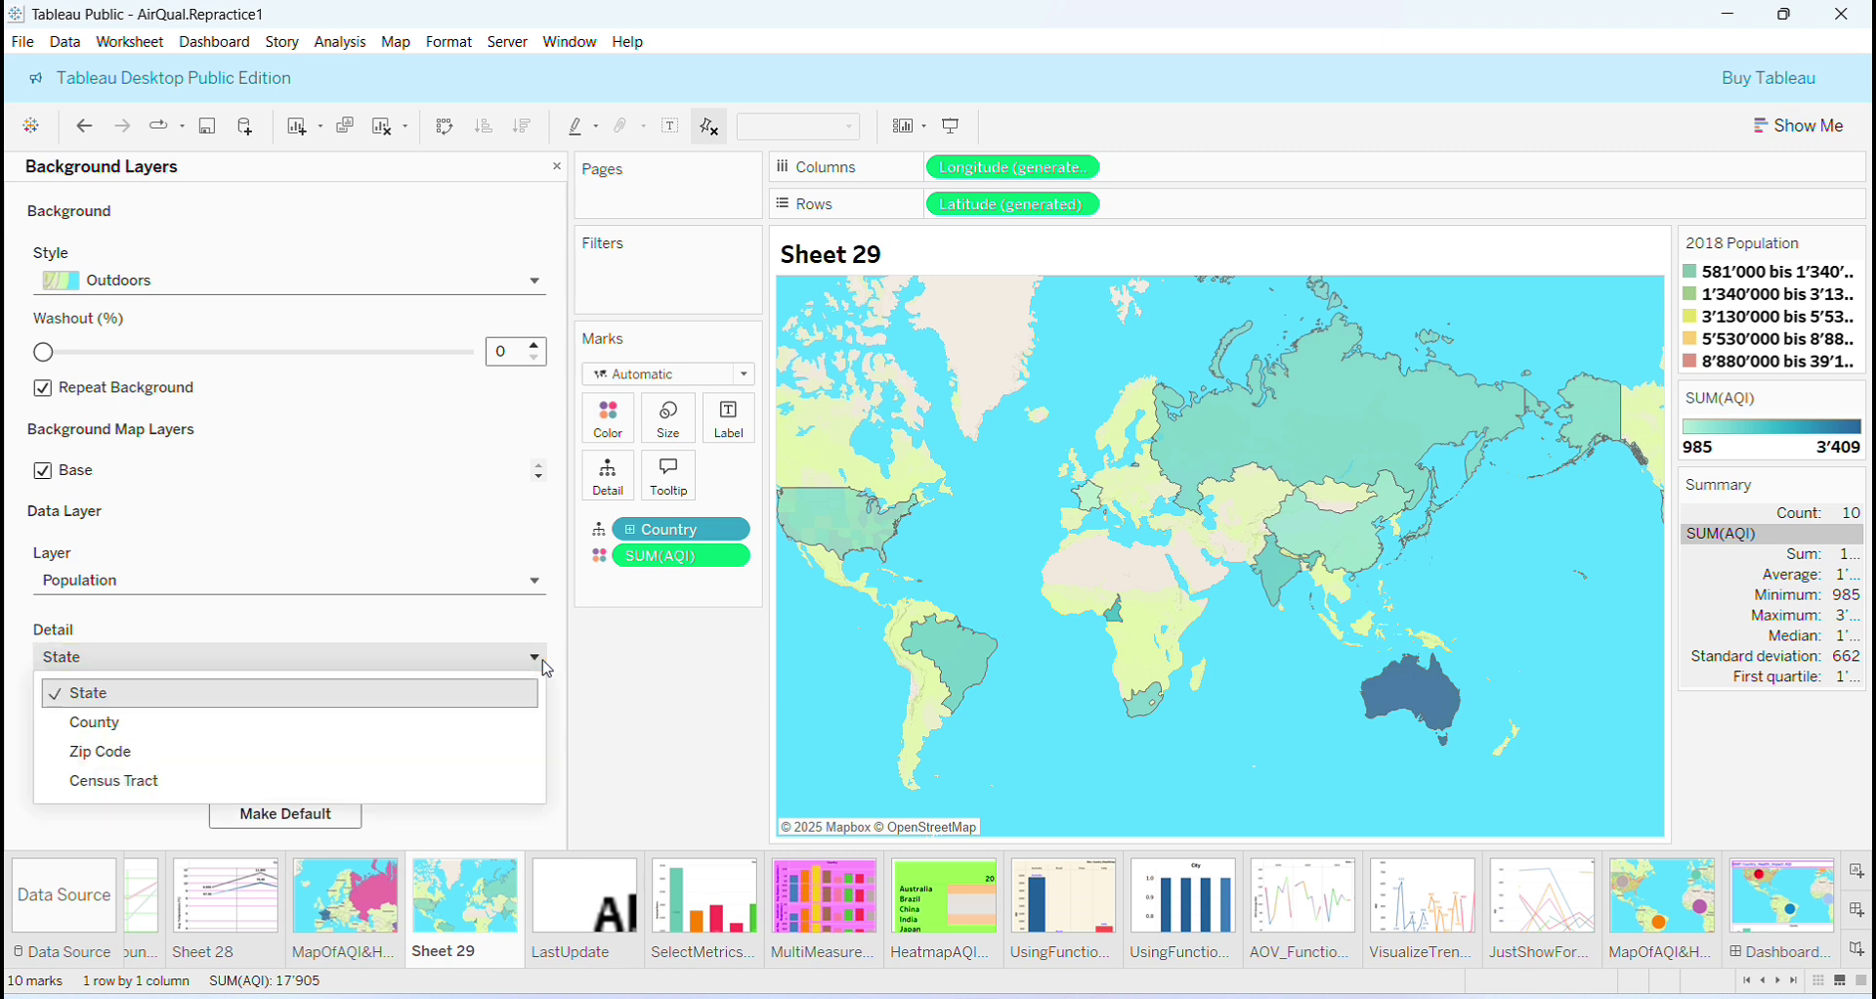
click(547, 665)
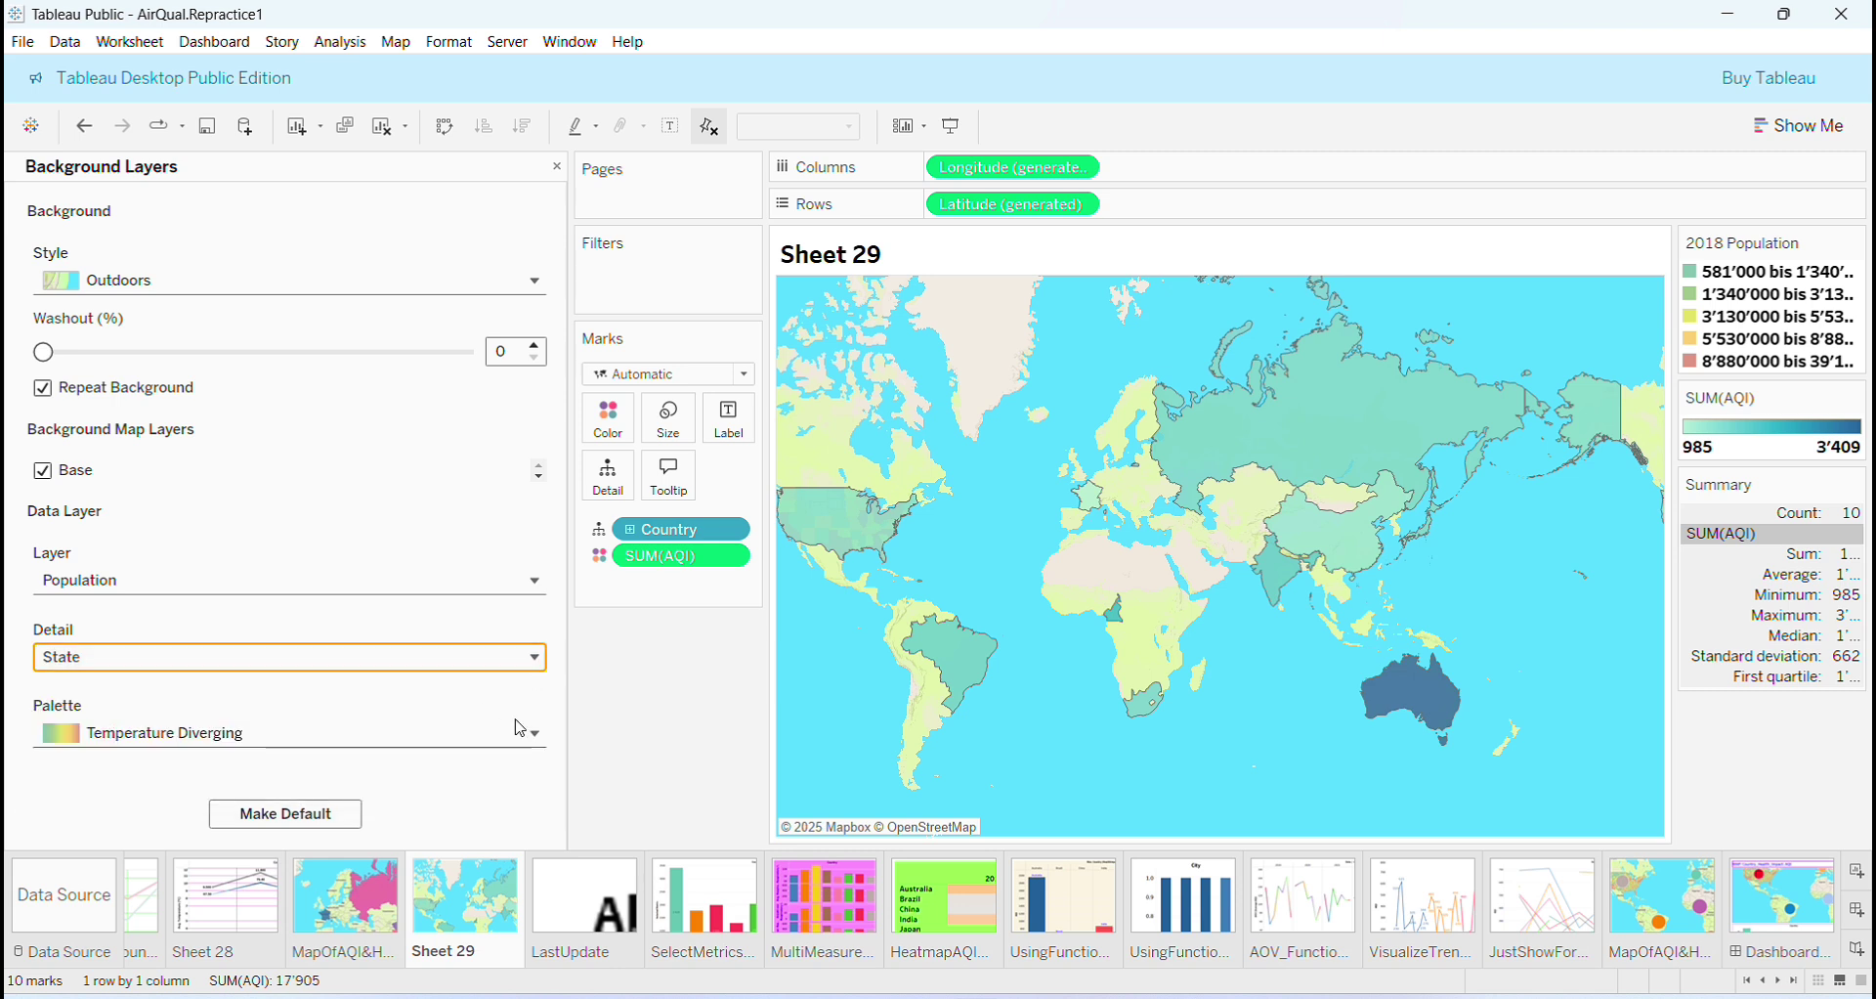
click(537, 736)
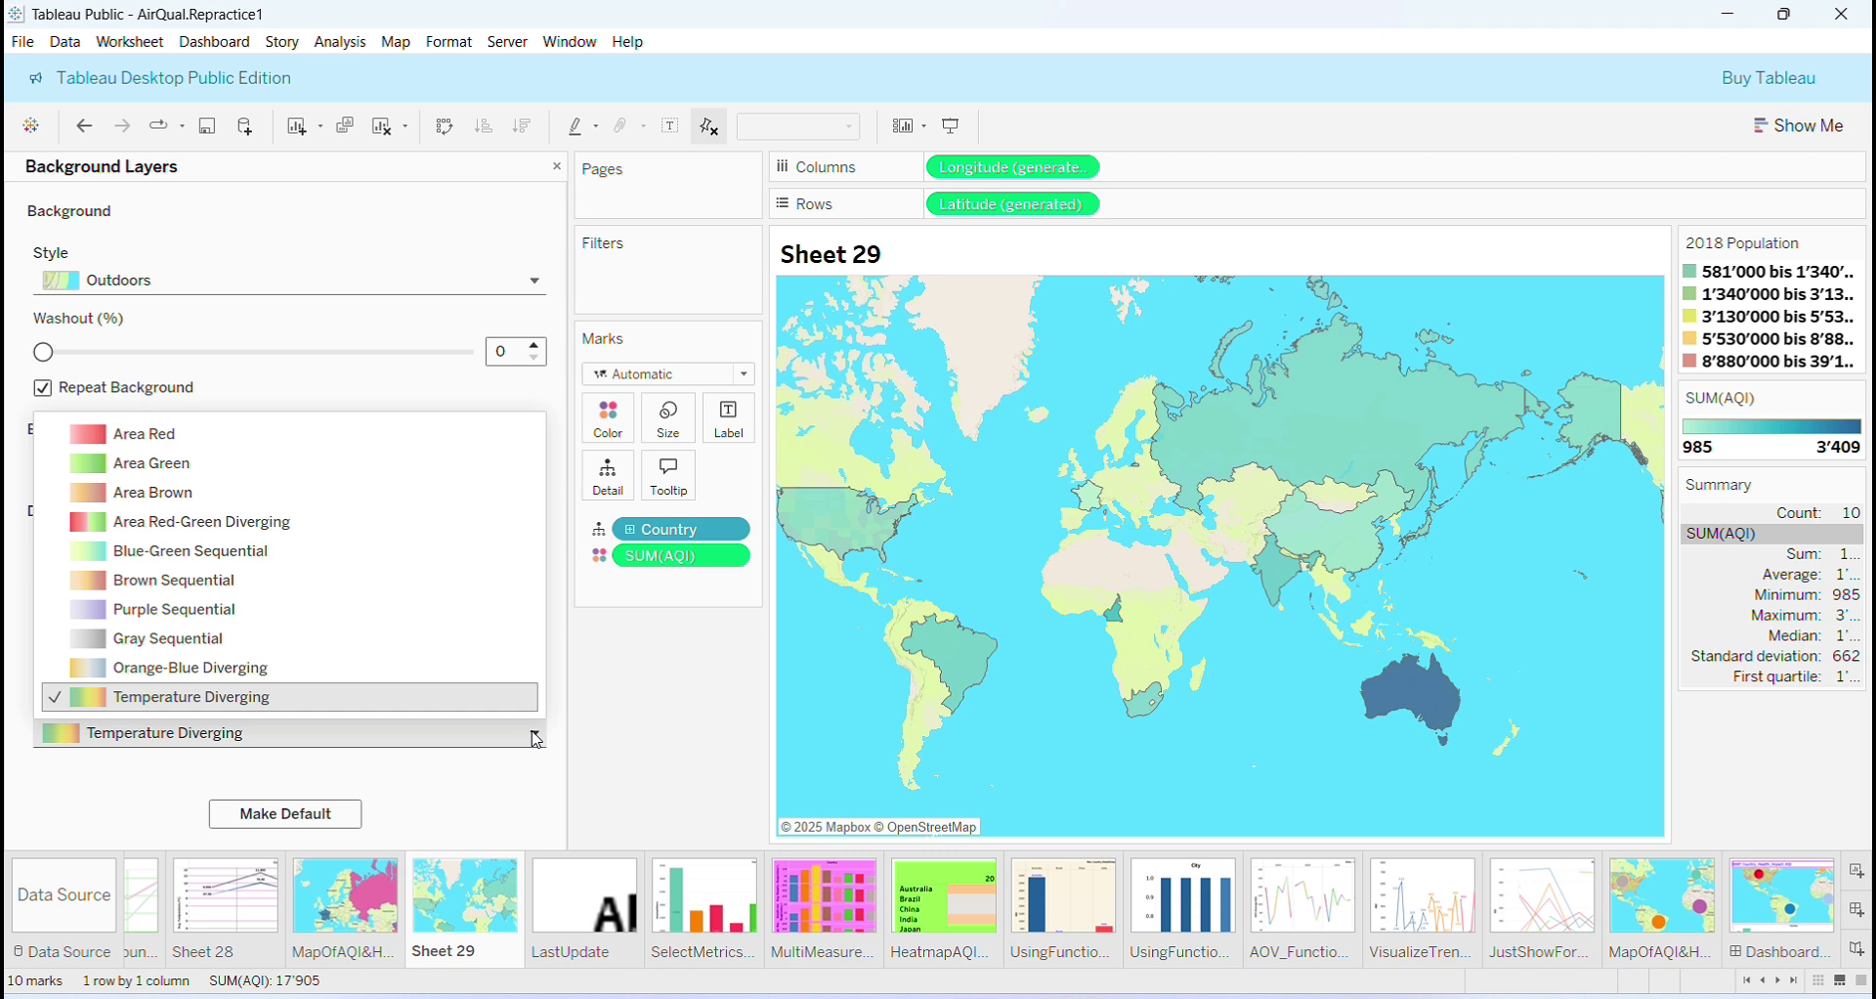
click(537, 736)
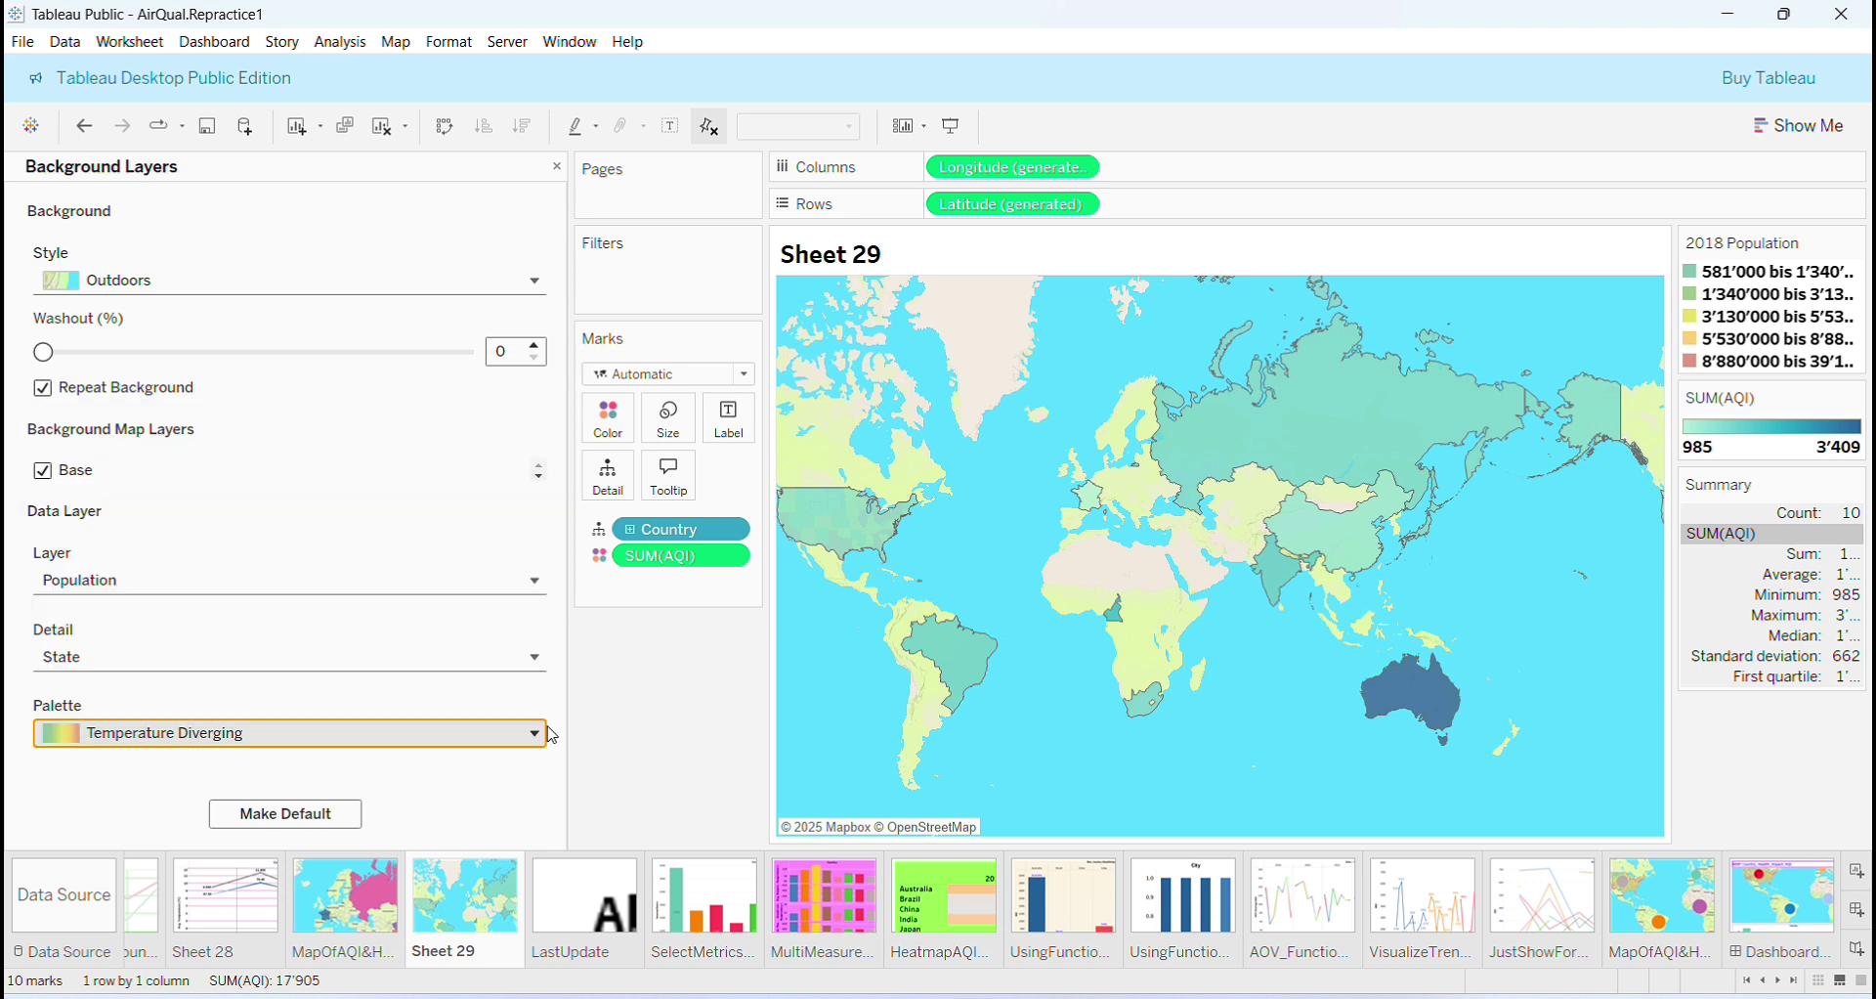
- Close the background layers settings of the Sheet 29 map and narrow the data pane to widen the map area
click(652, 746)
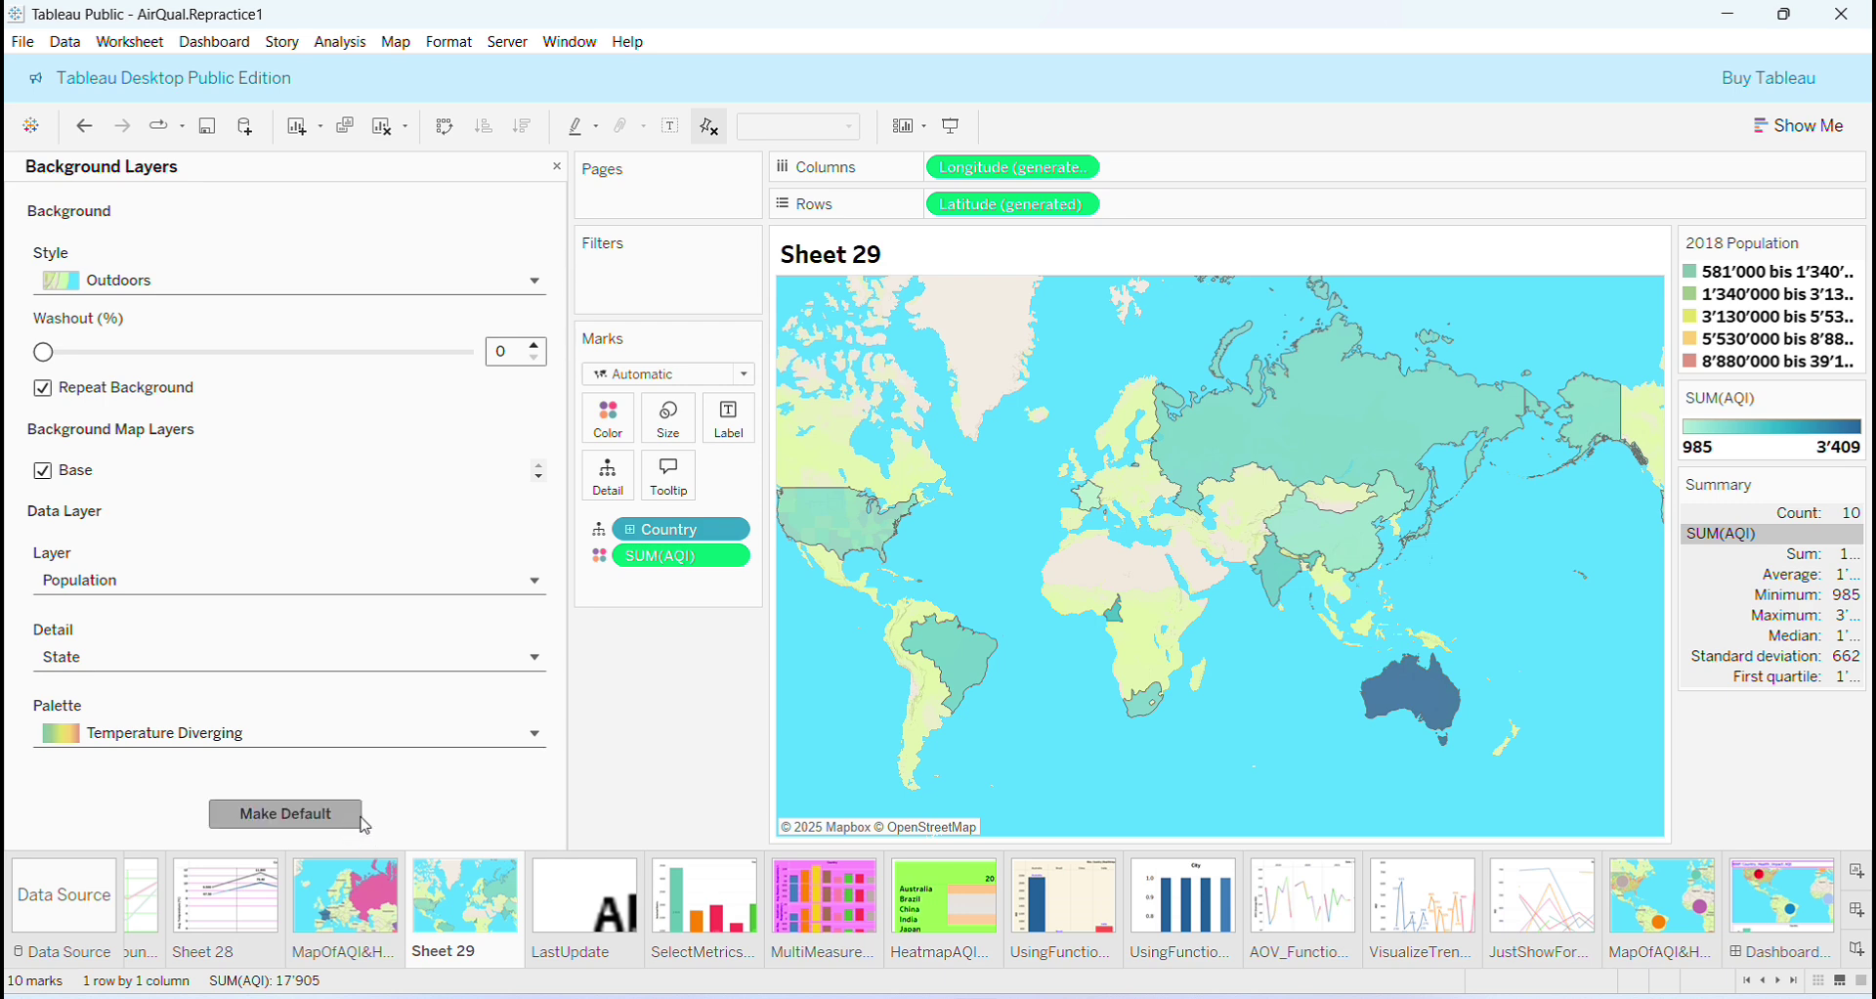
click(558, 168)
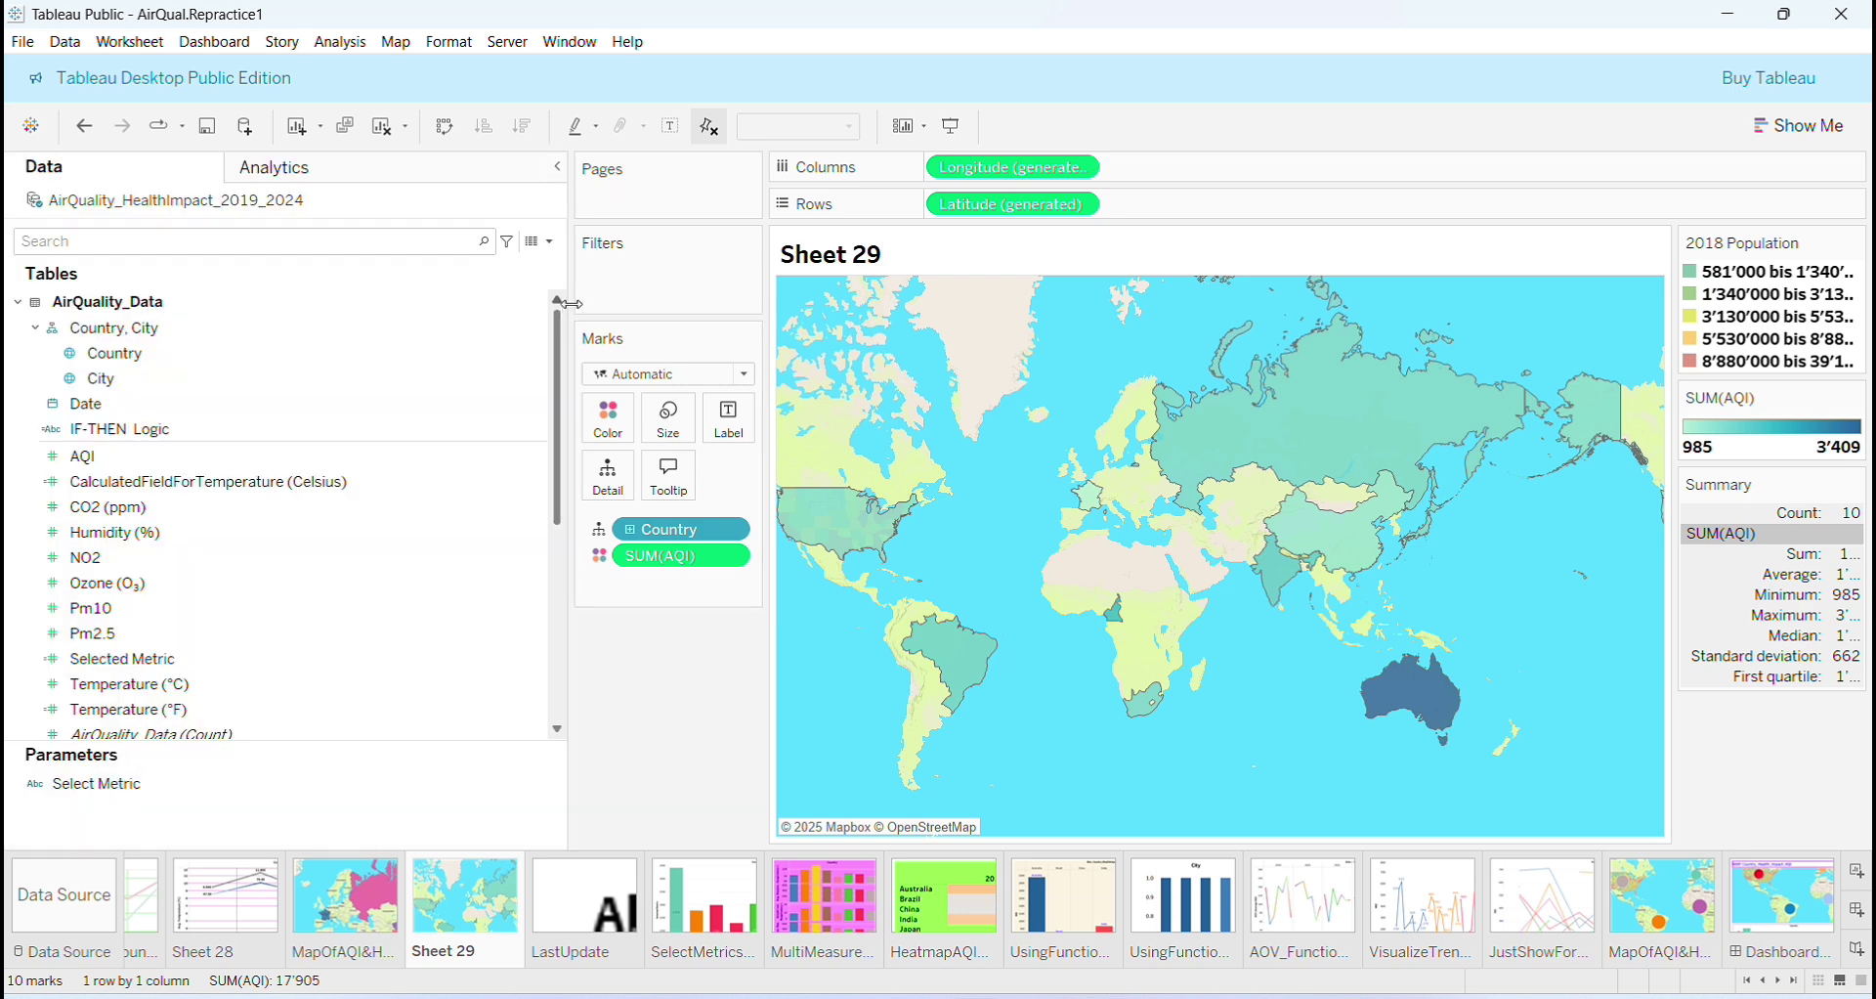
drag(562, 316, 337, 298)
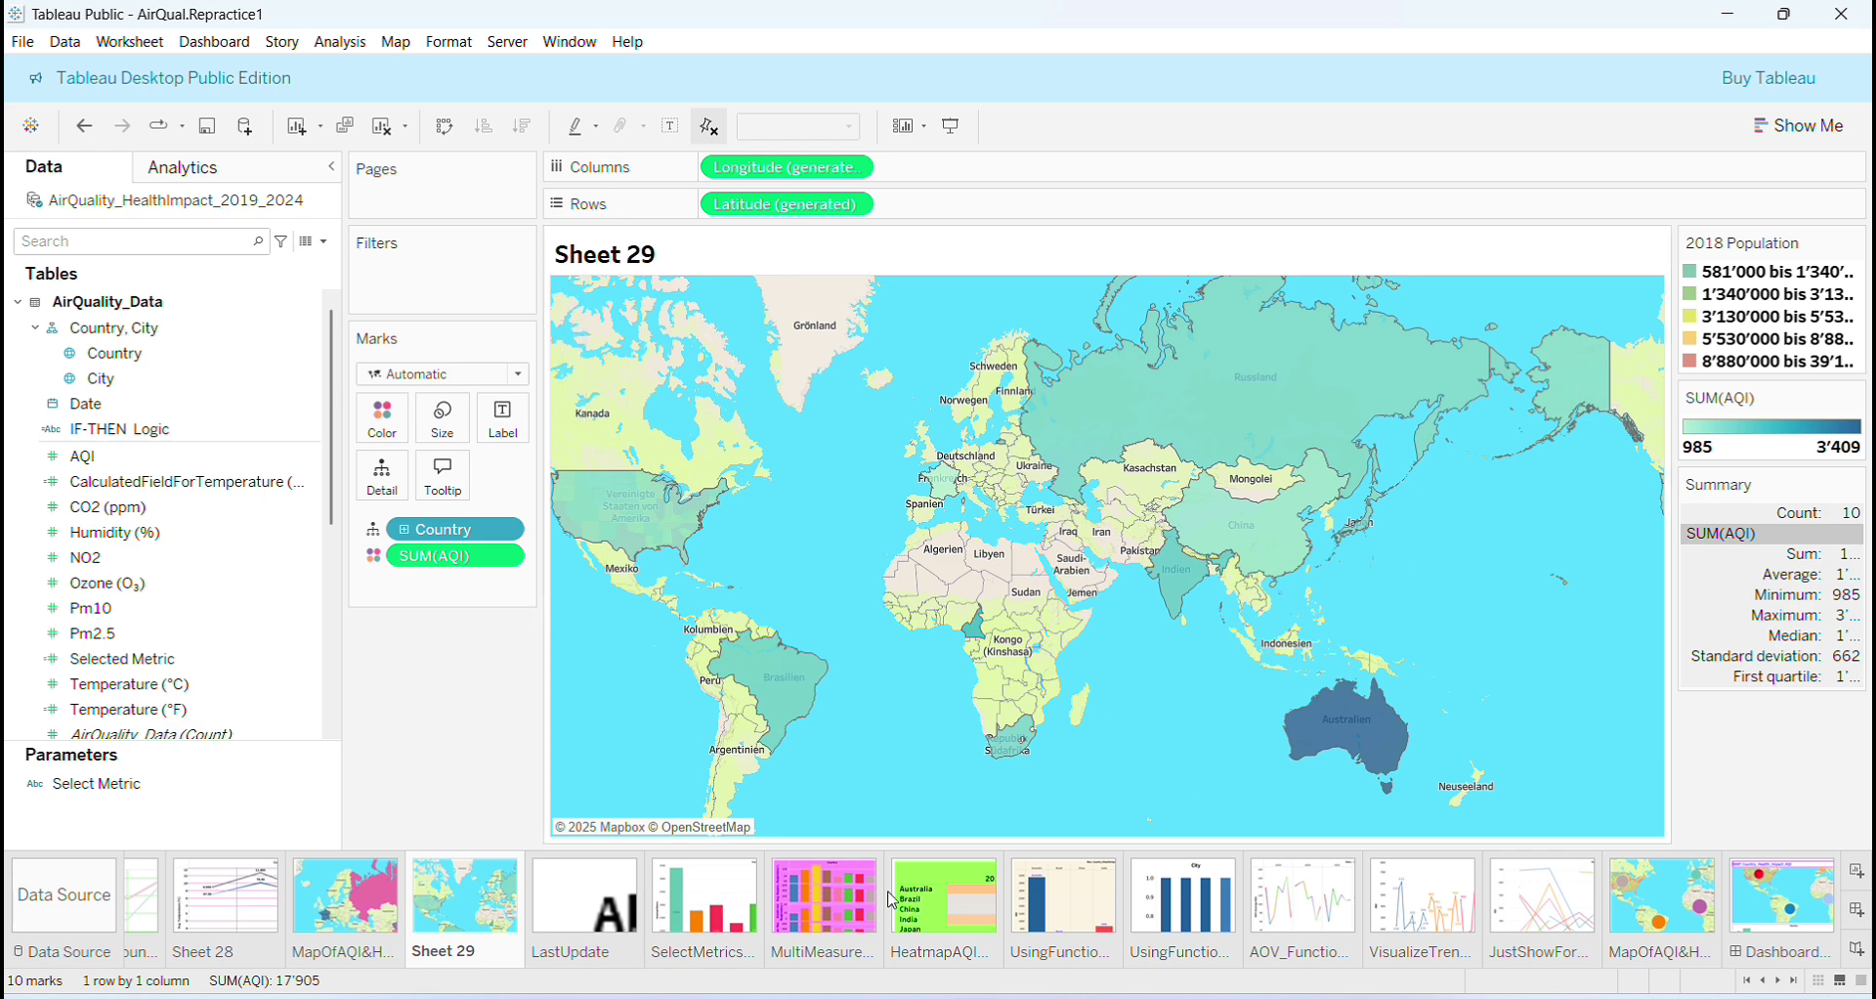
- Compare Sheet 29 with the original MapOfAQI sheet and set the SUM(AQI) color palette on Sheet 29 to Red-Green-Gold Diverging
click(372, 907)
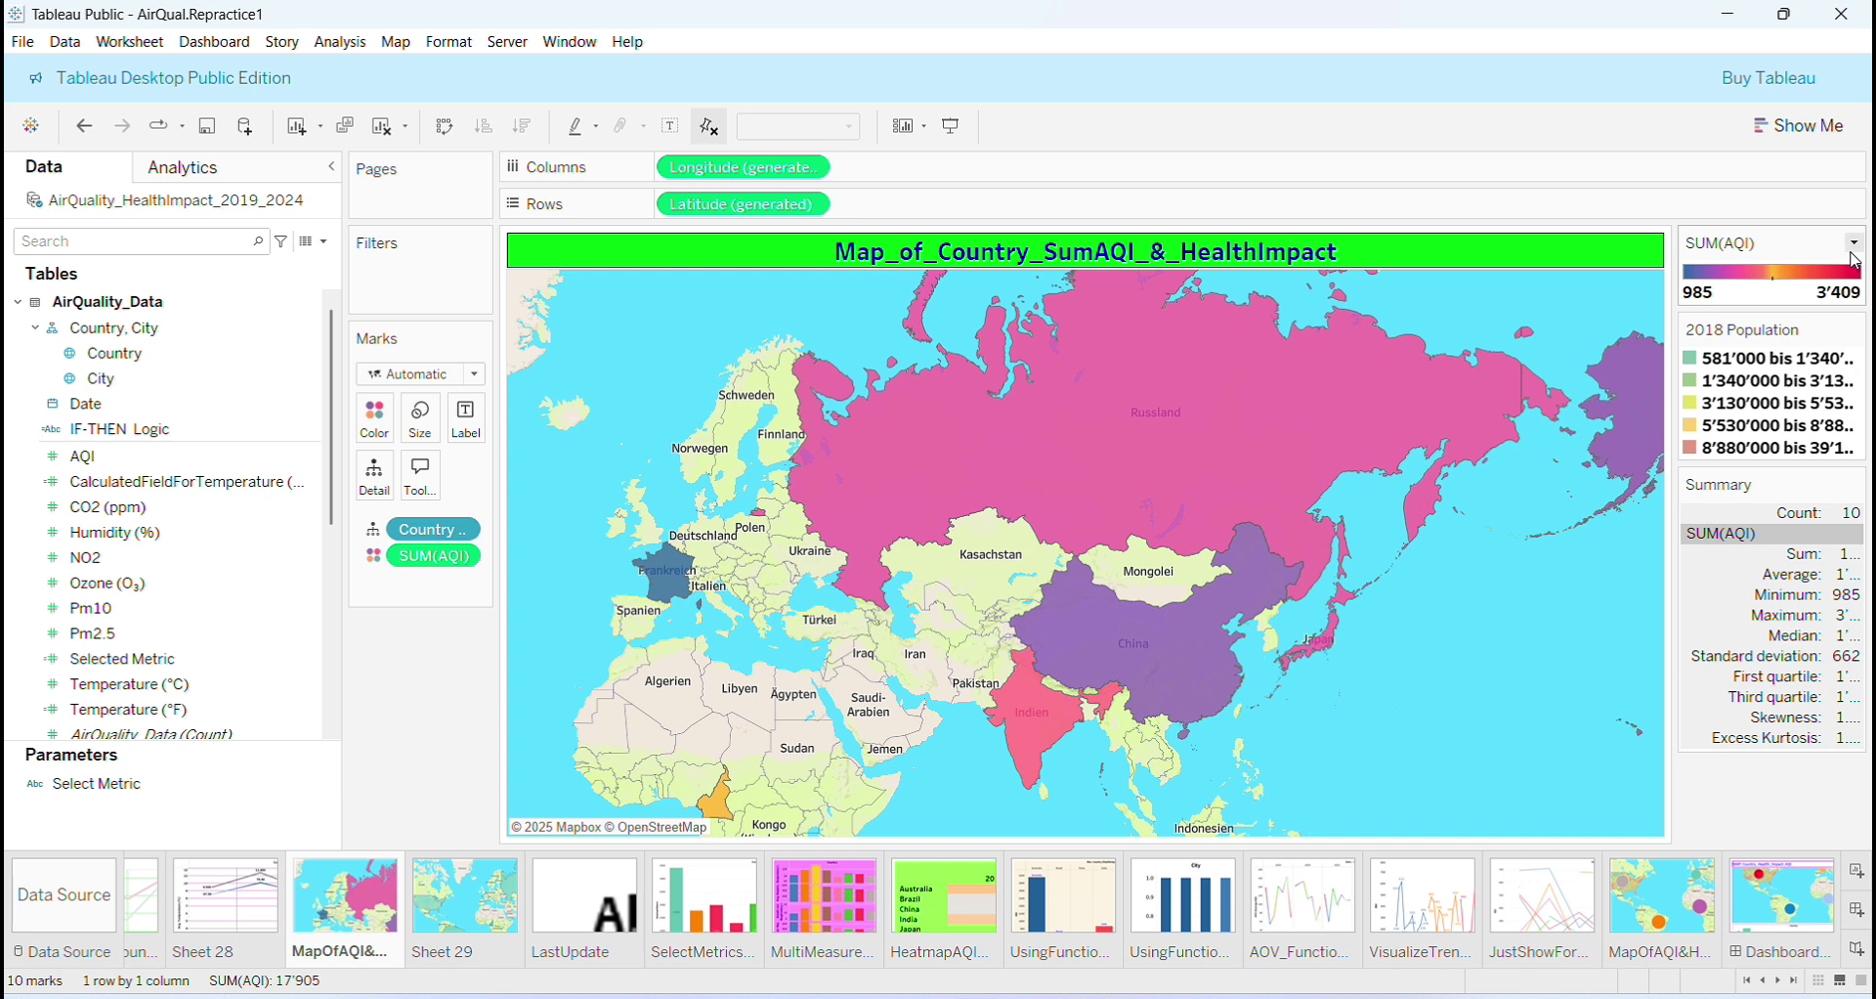
click(495, 919)
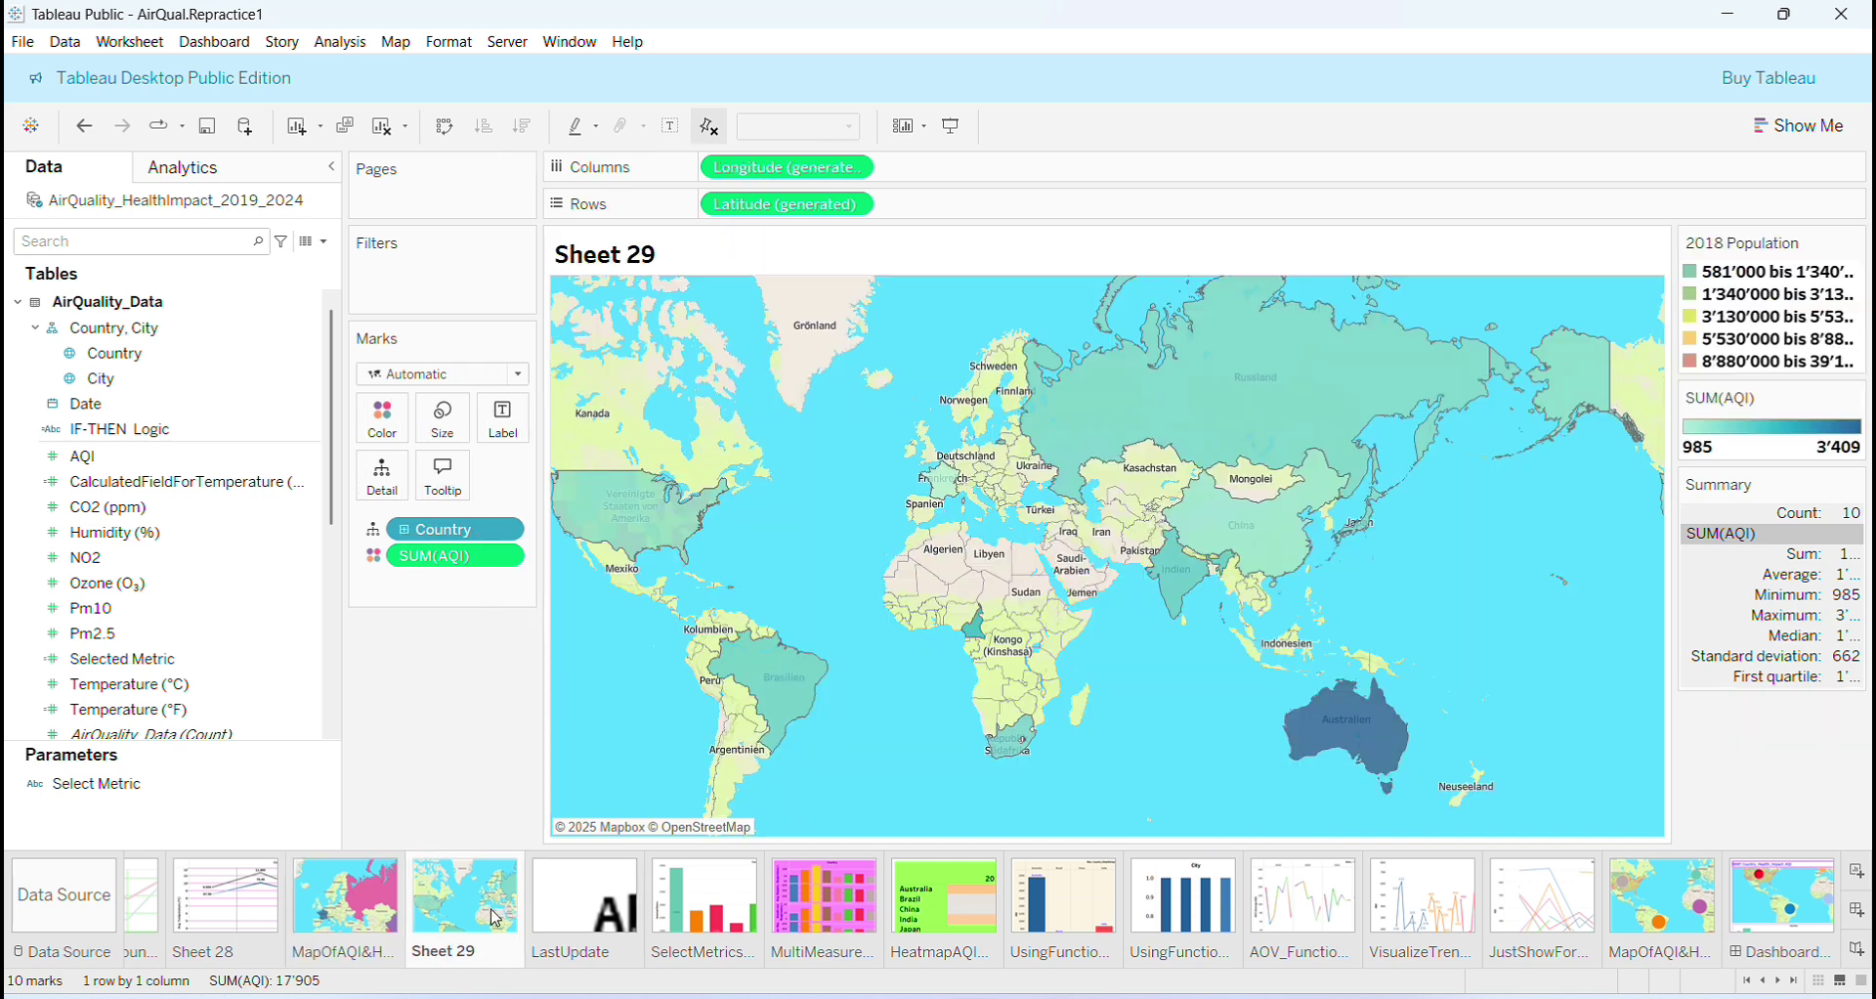
click(1854, 398)
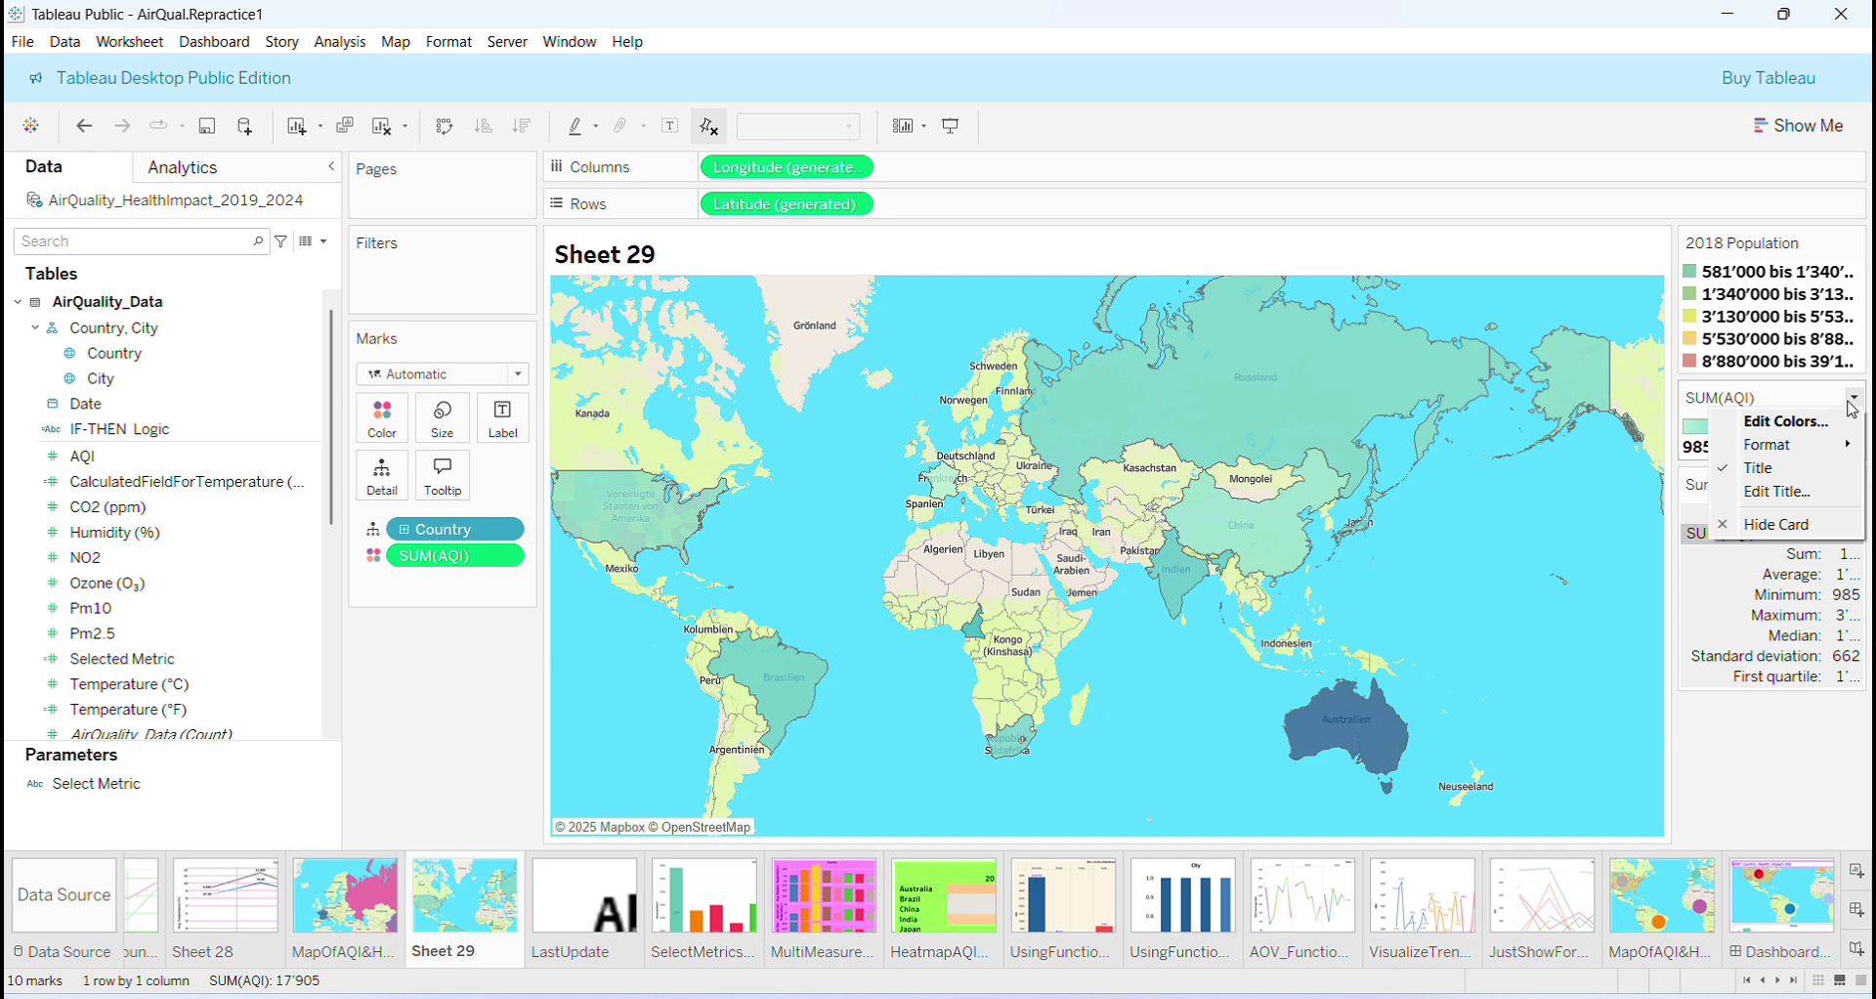
click(1789, 421)
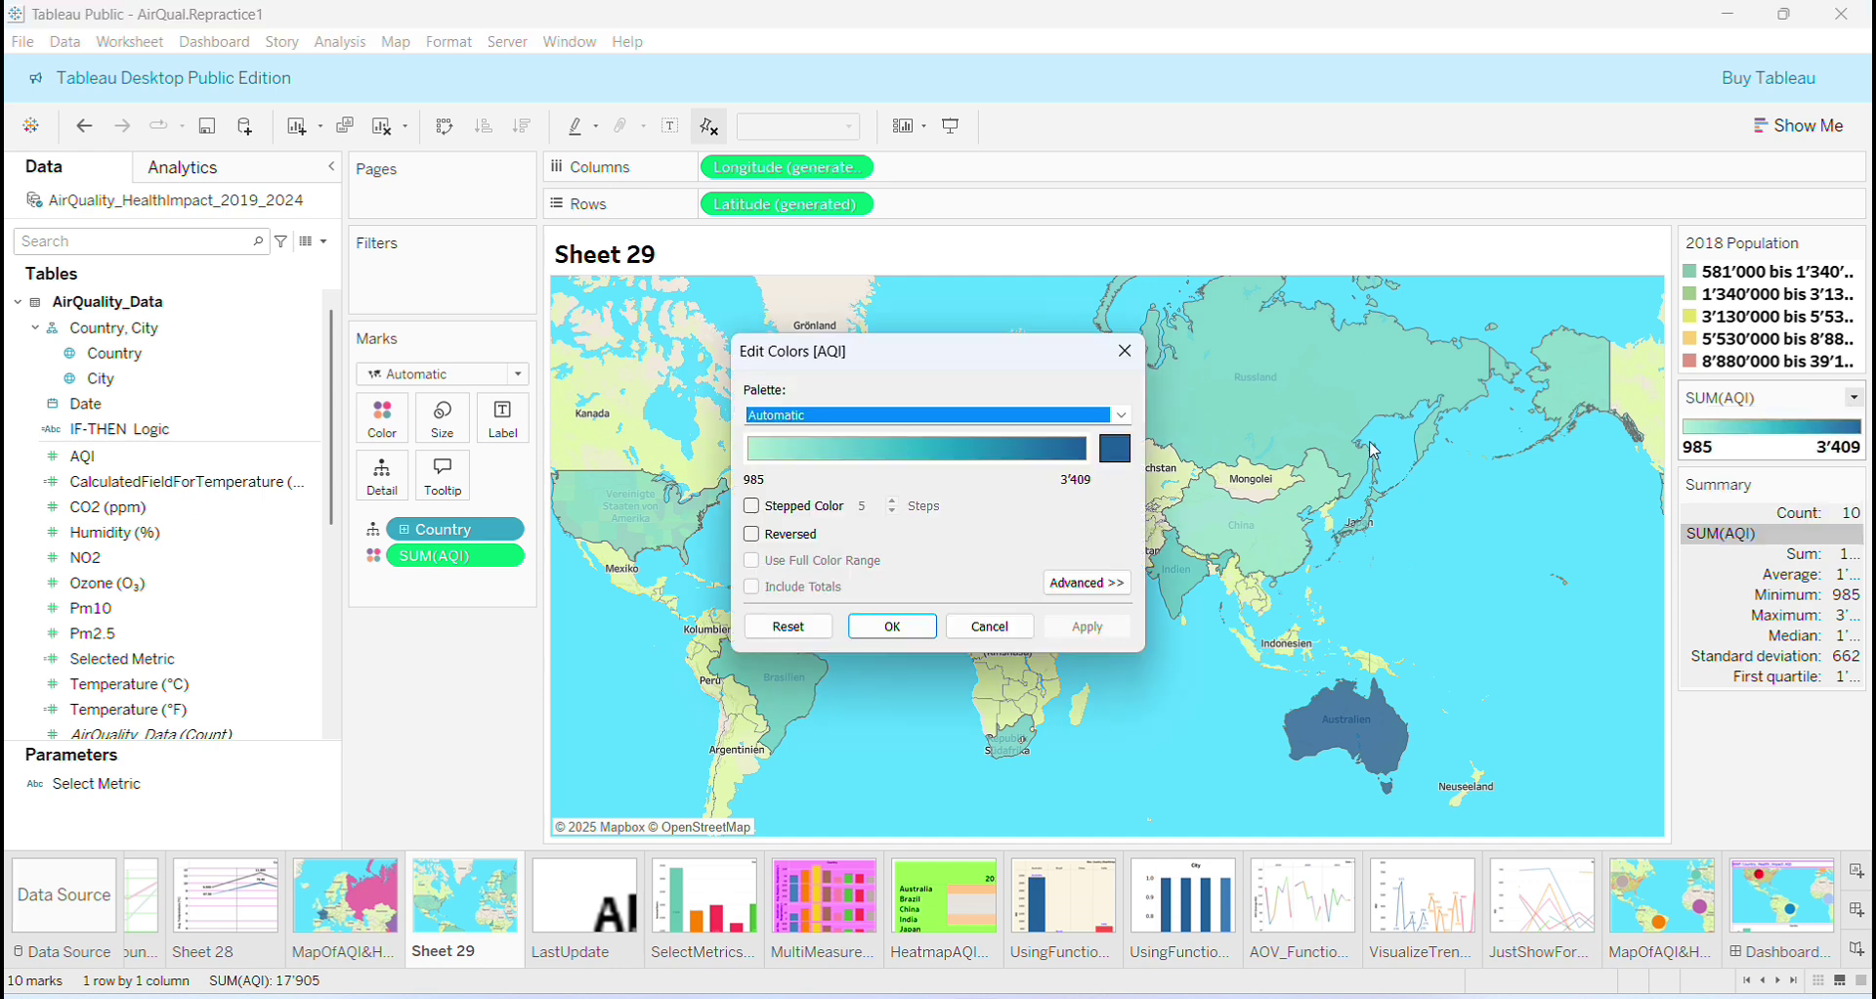
click(1123, 415)
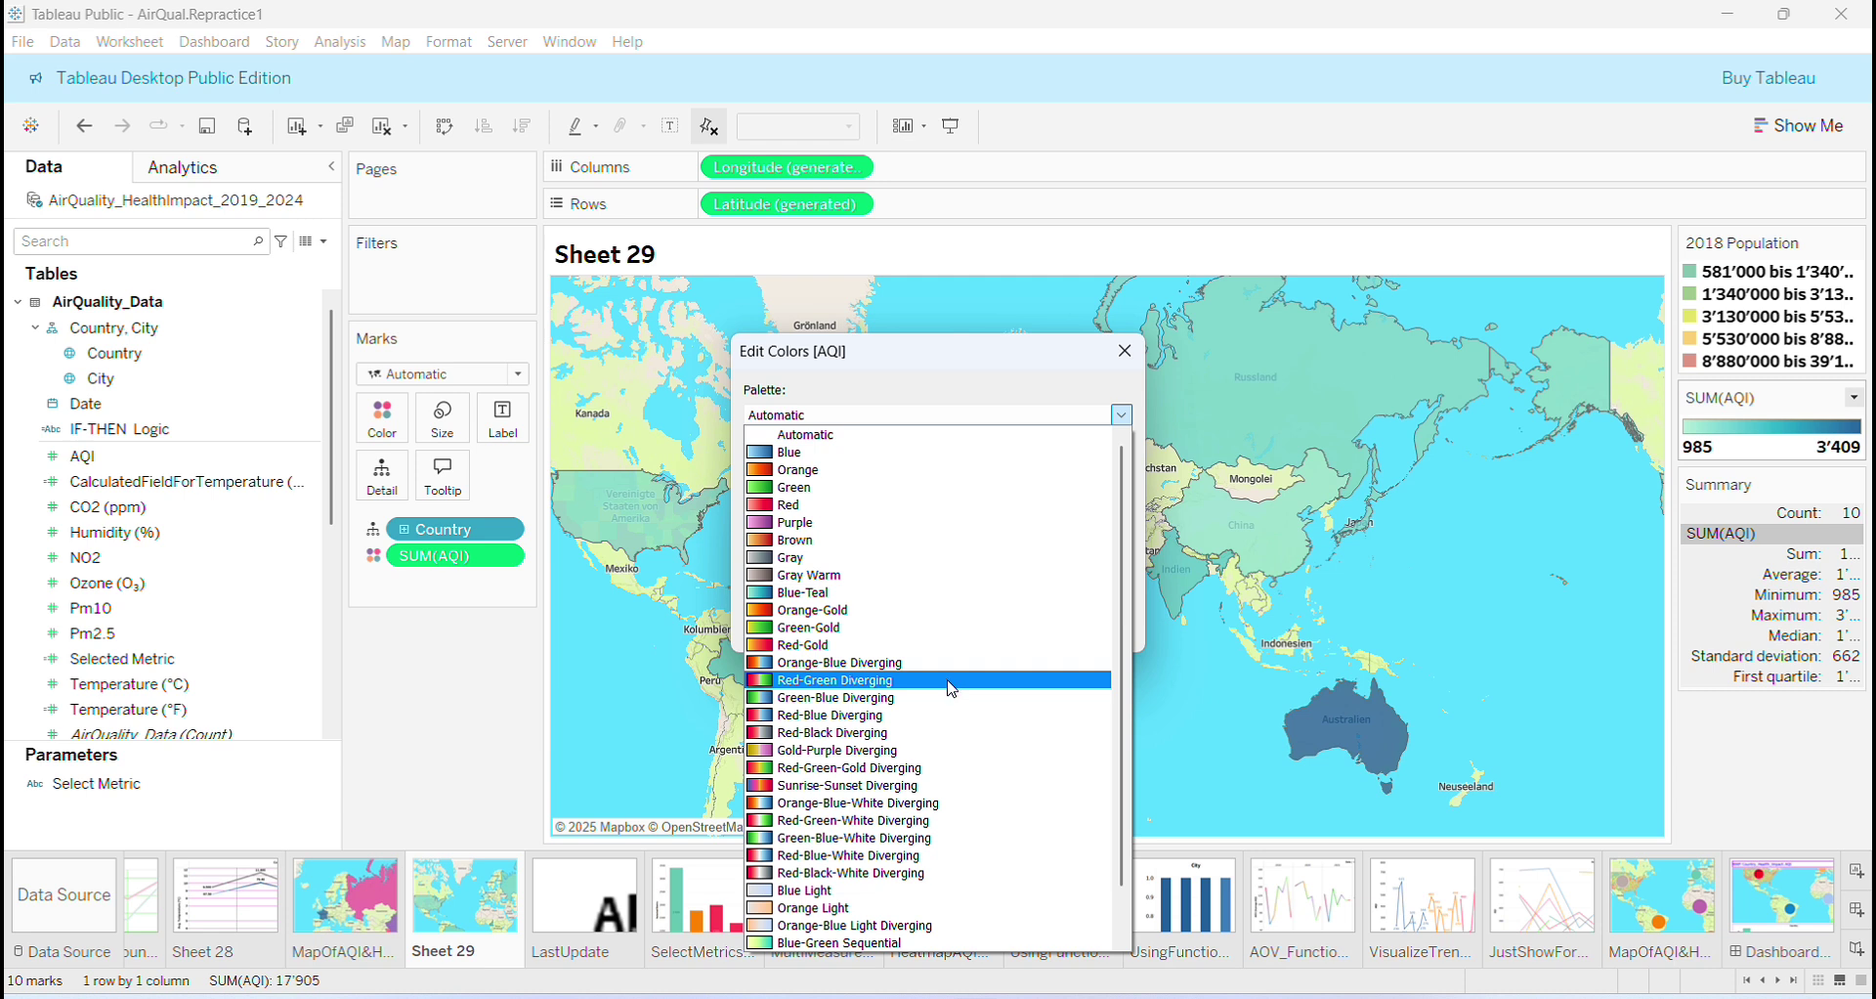
click(924, 772)
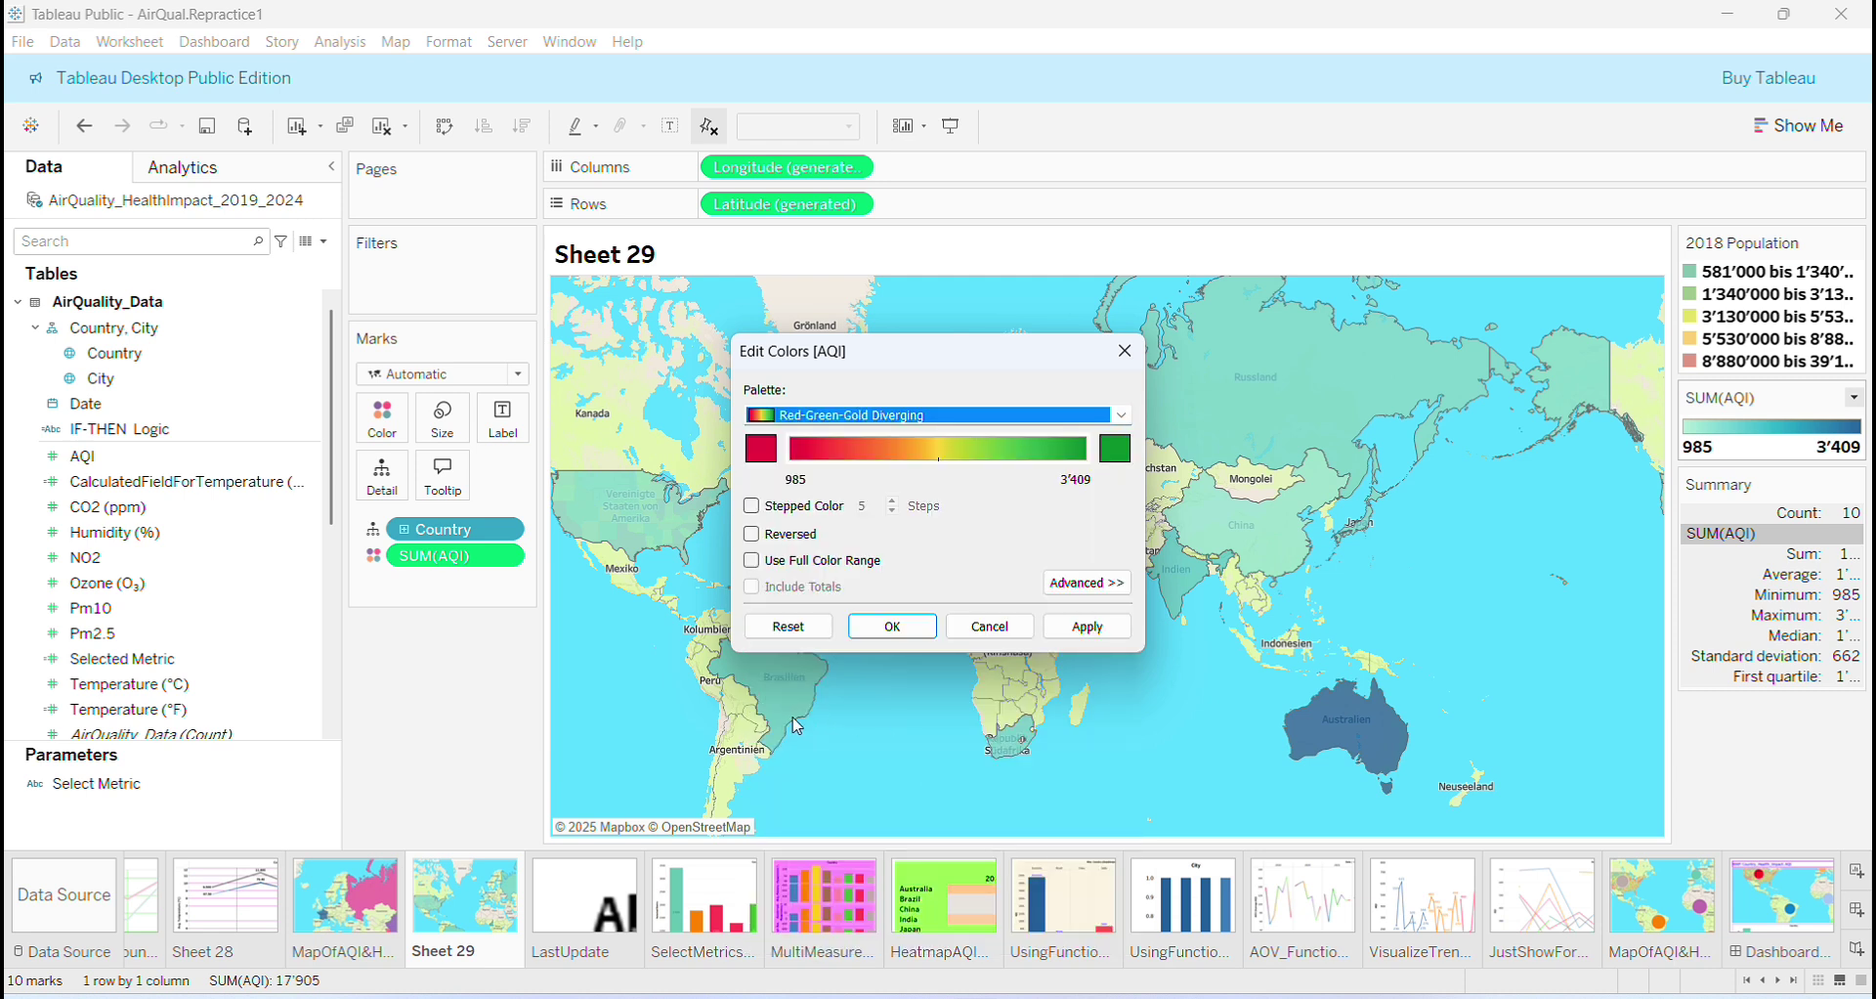
click(892, 626)
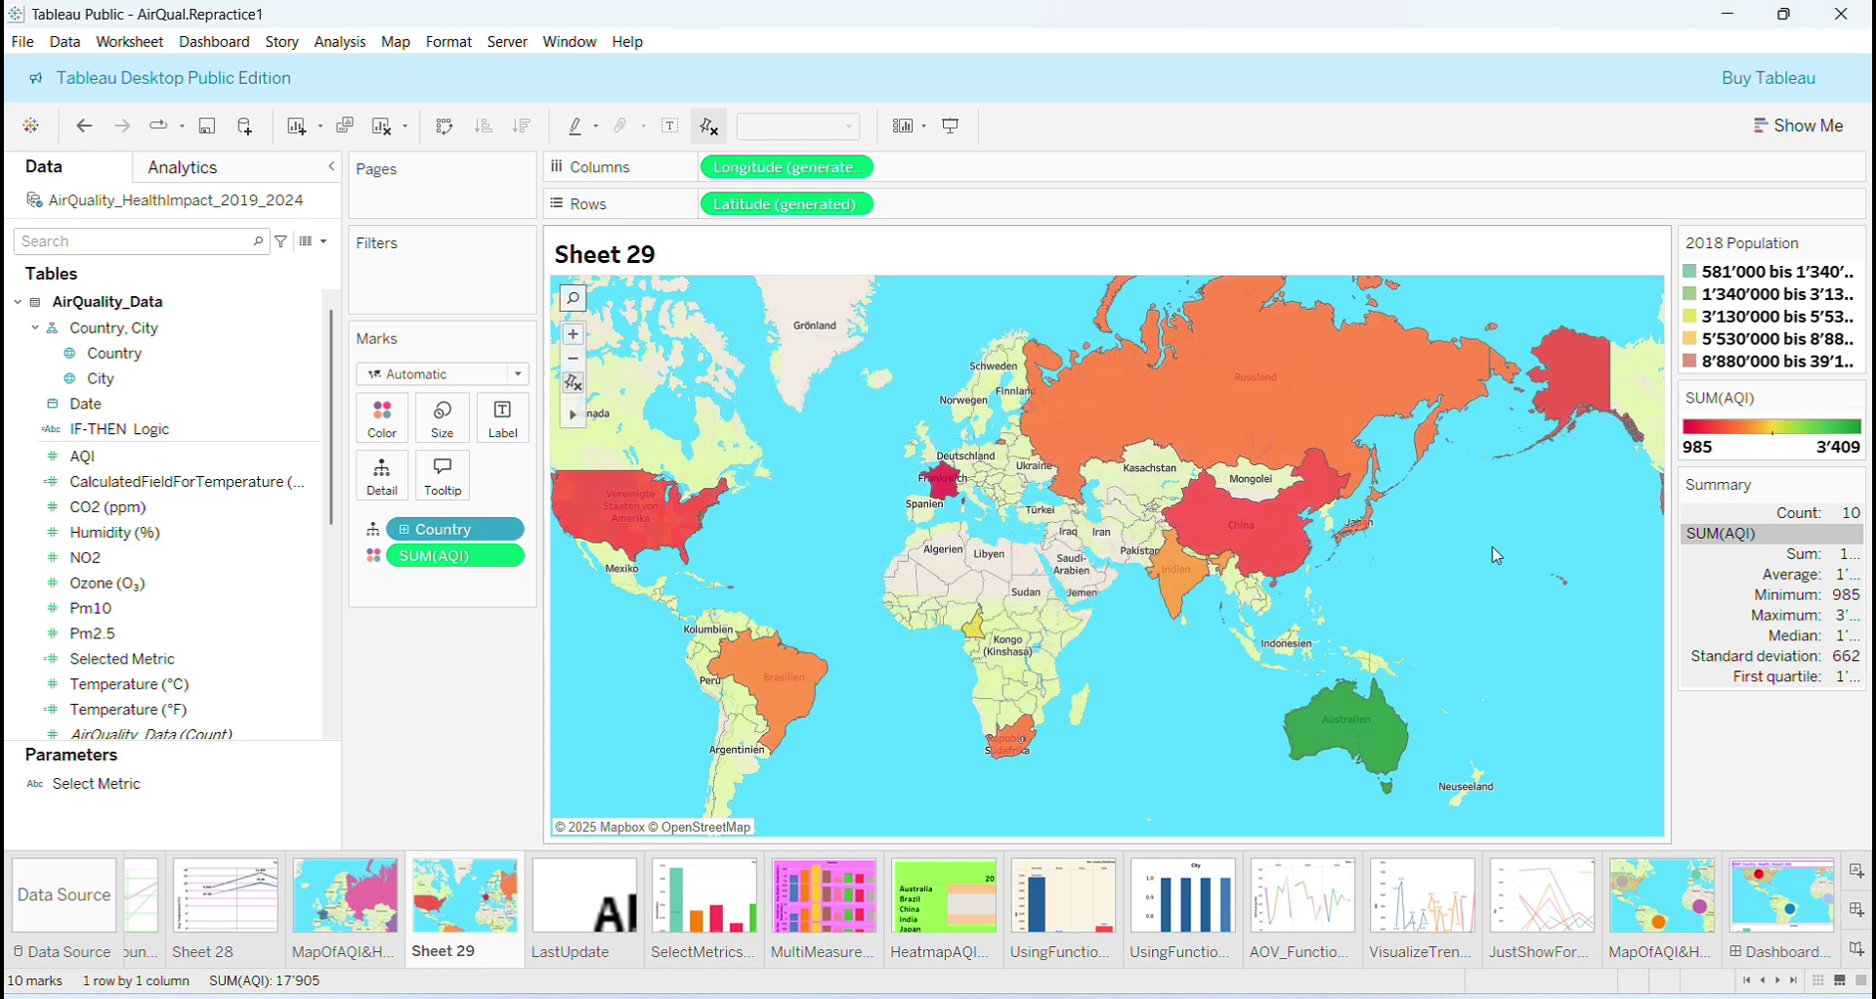
- Pan the Sheet 29 map slightly southwest, select Russia and give the sheet title a magenta border
drag(1496, 555, 1453, 642)
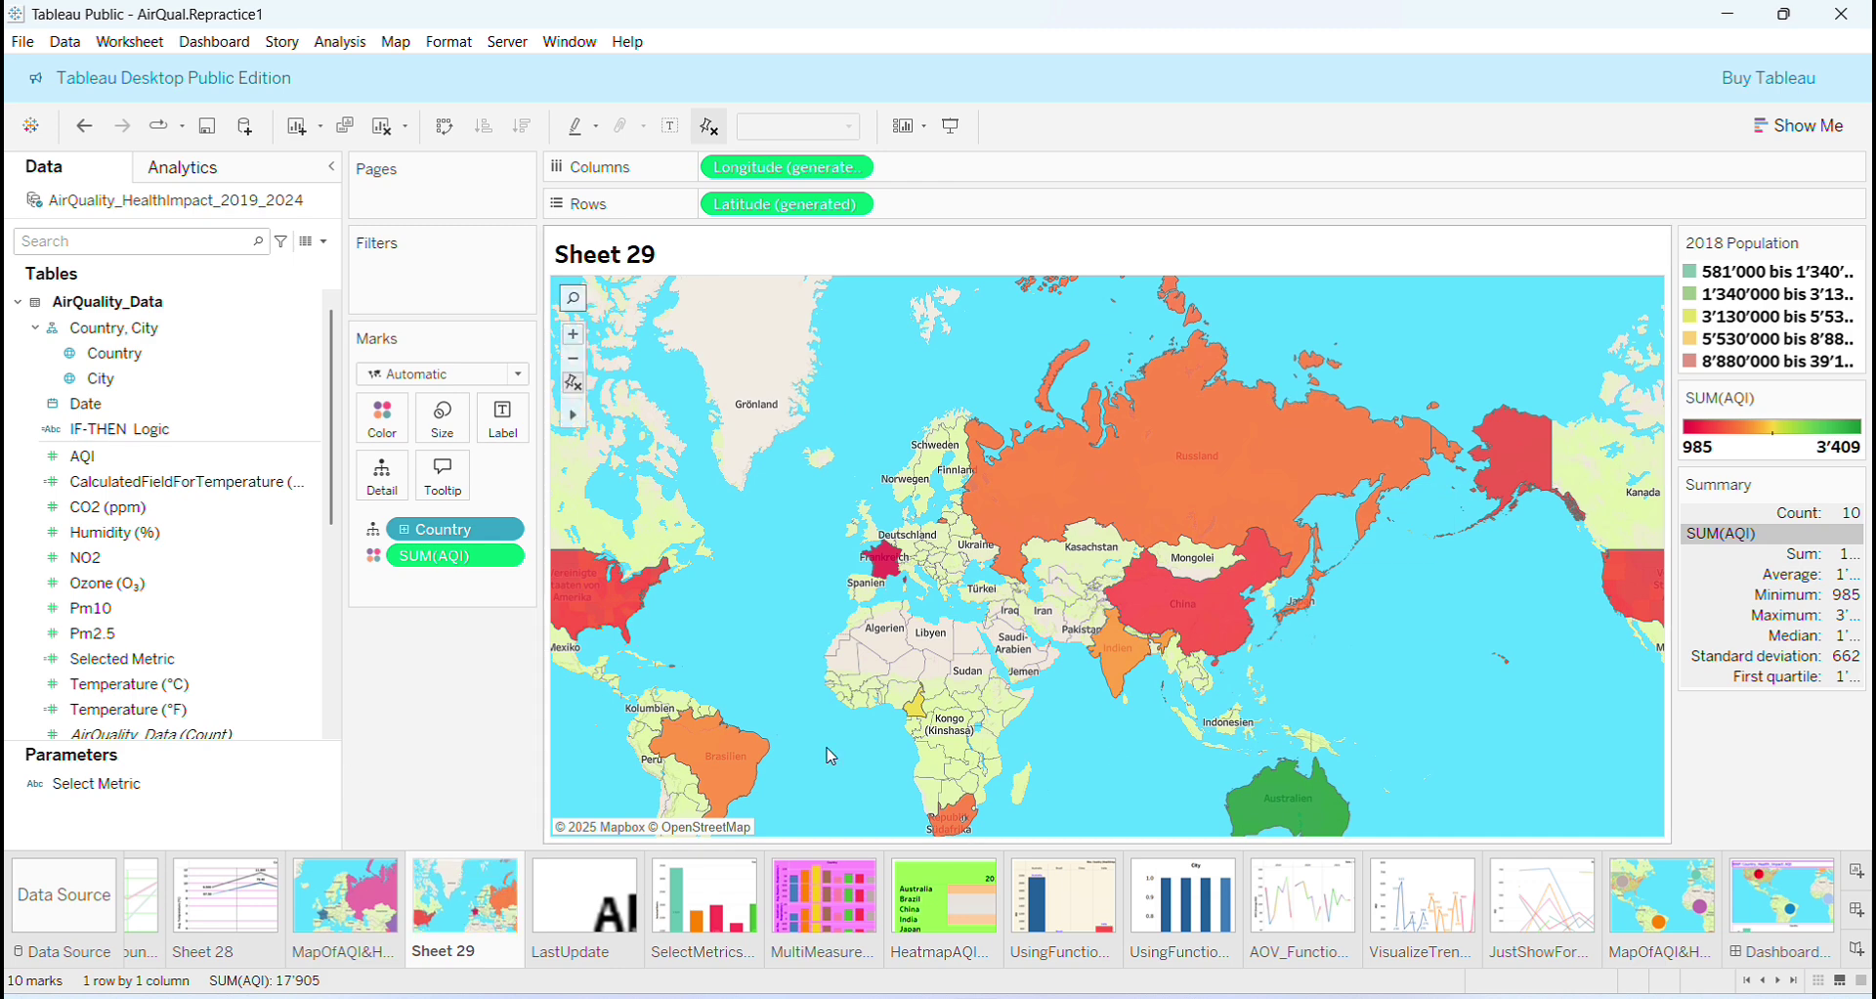
click(1172, 555)
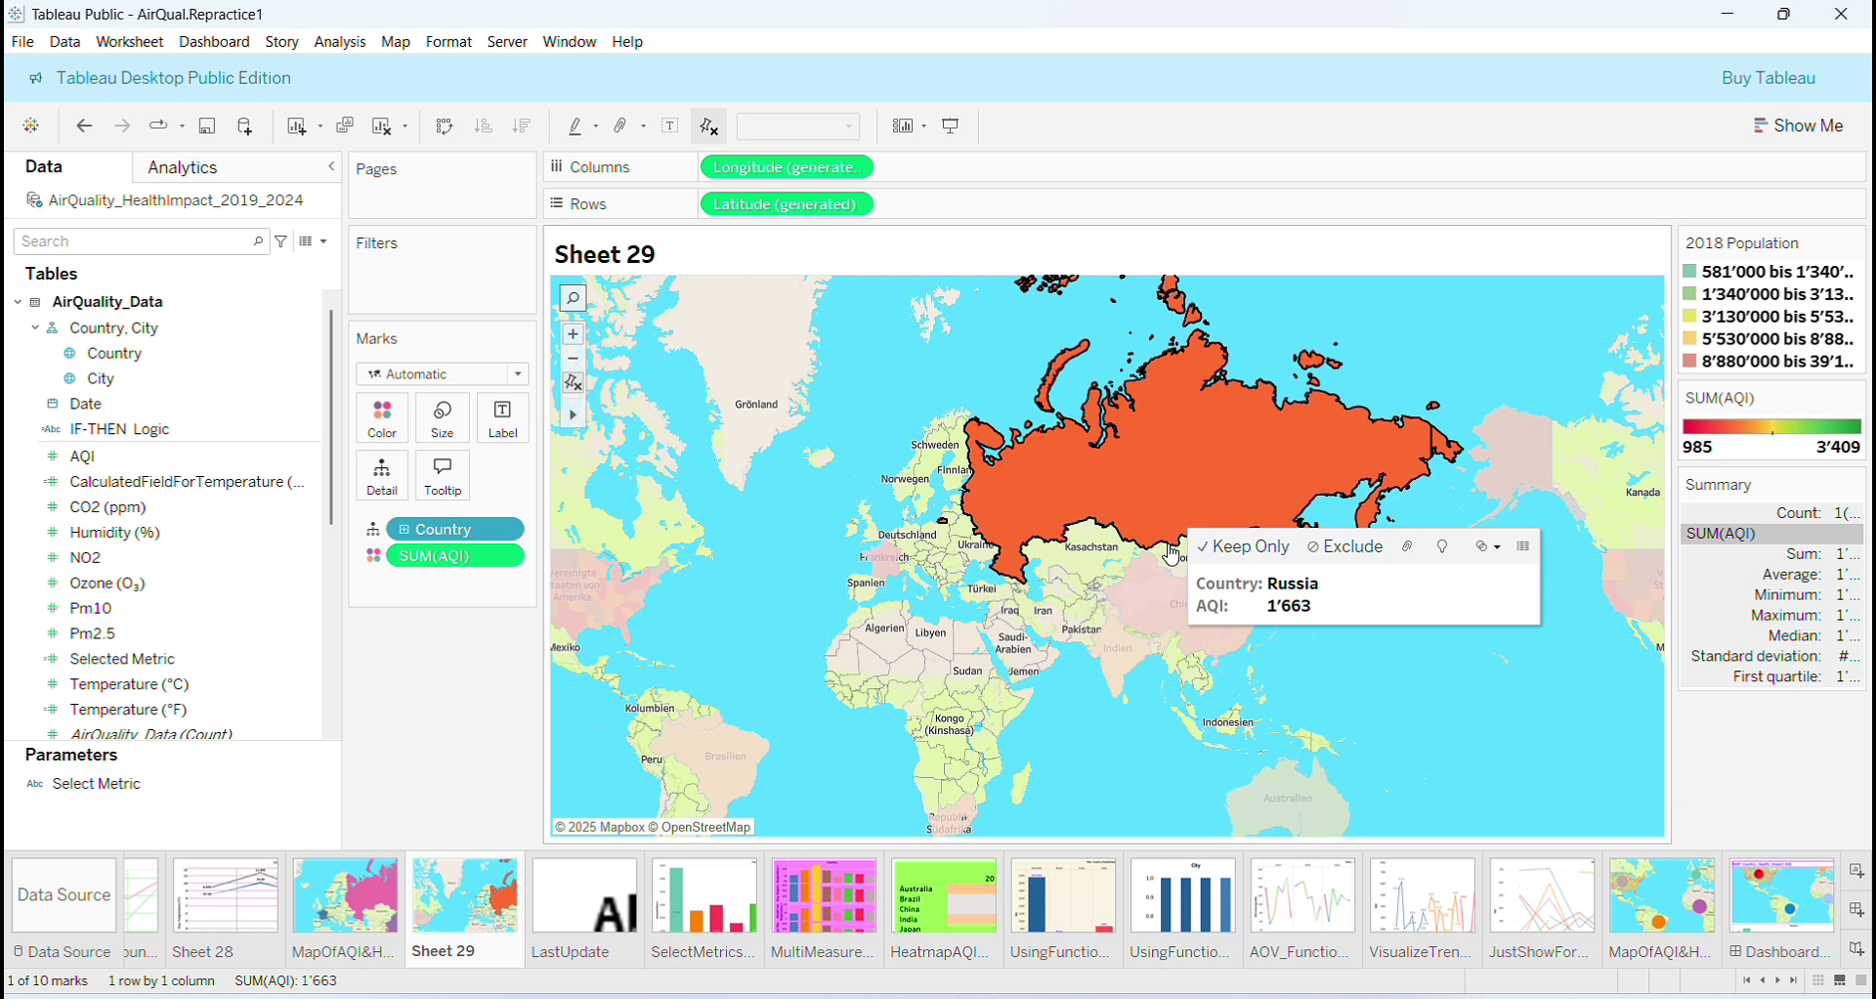
right_click(851, 255)
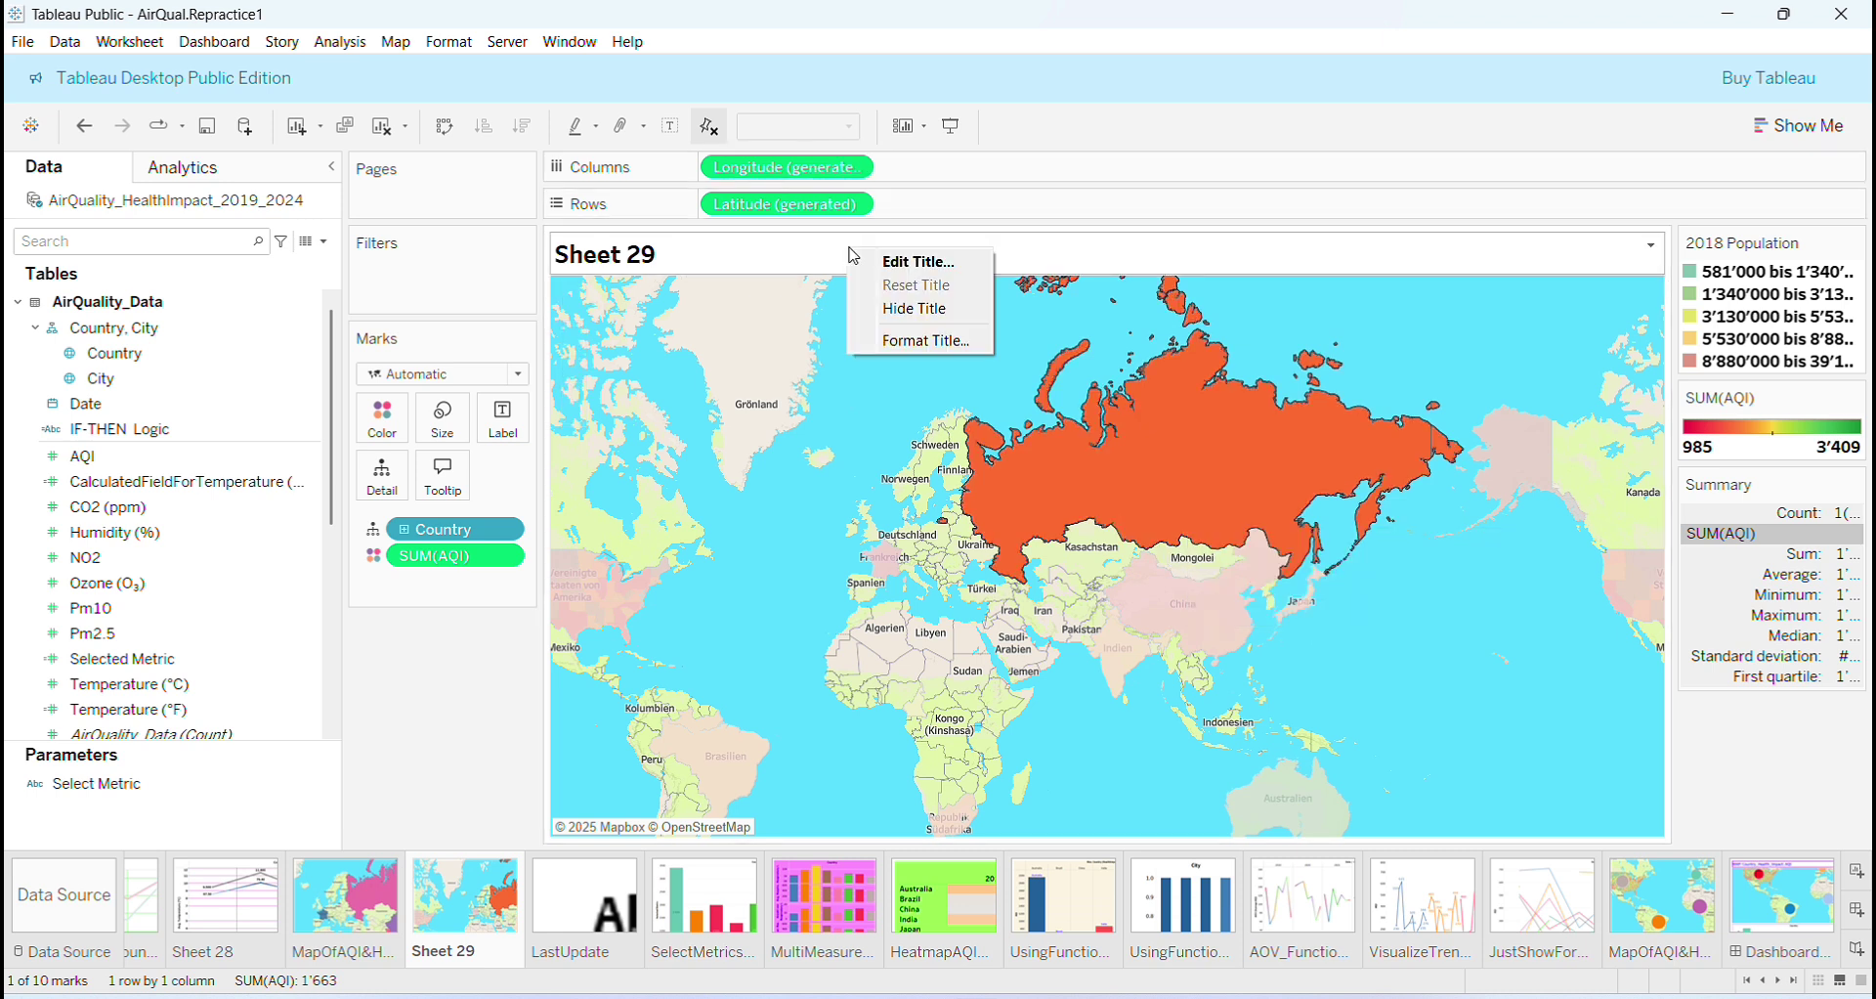
click(914, 342)
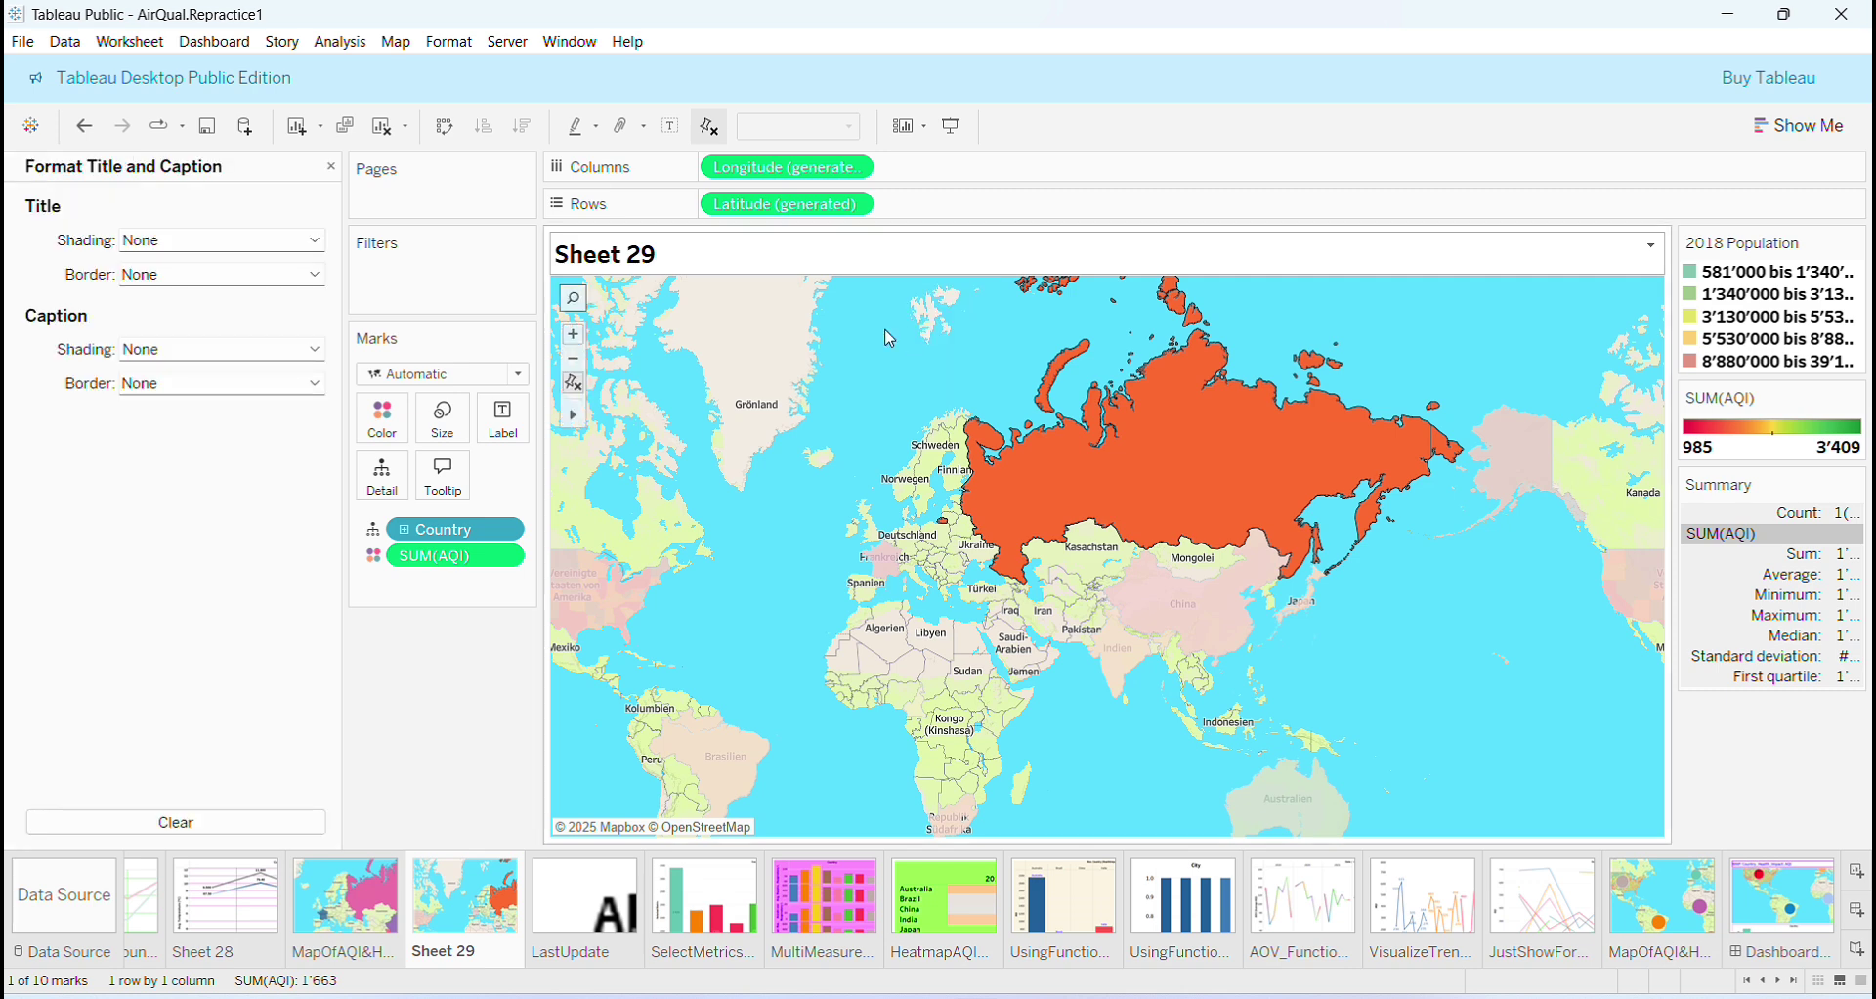
click(315, 277)
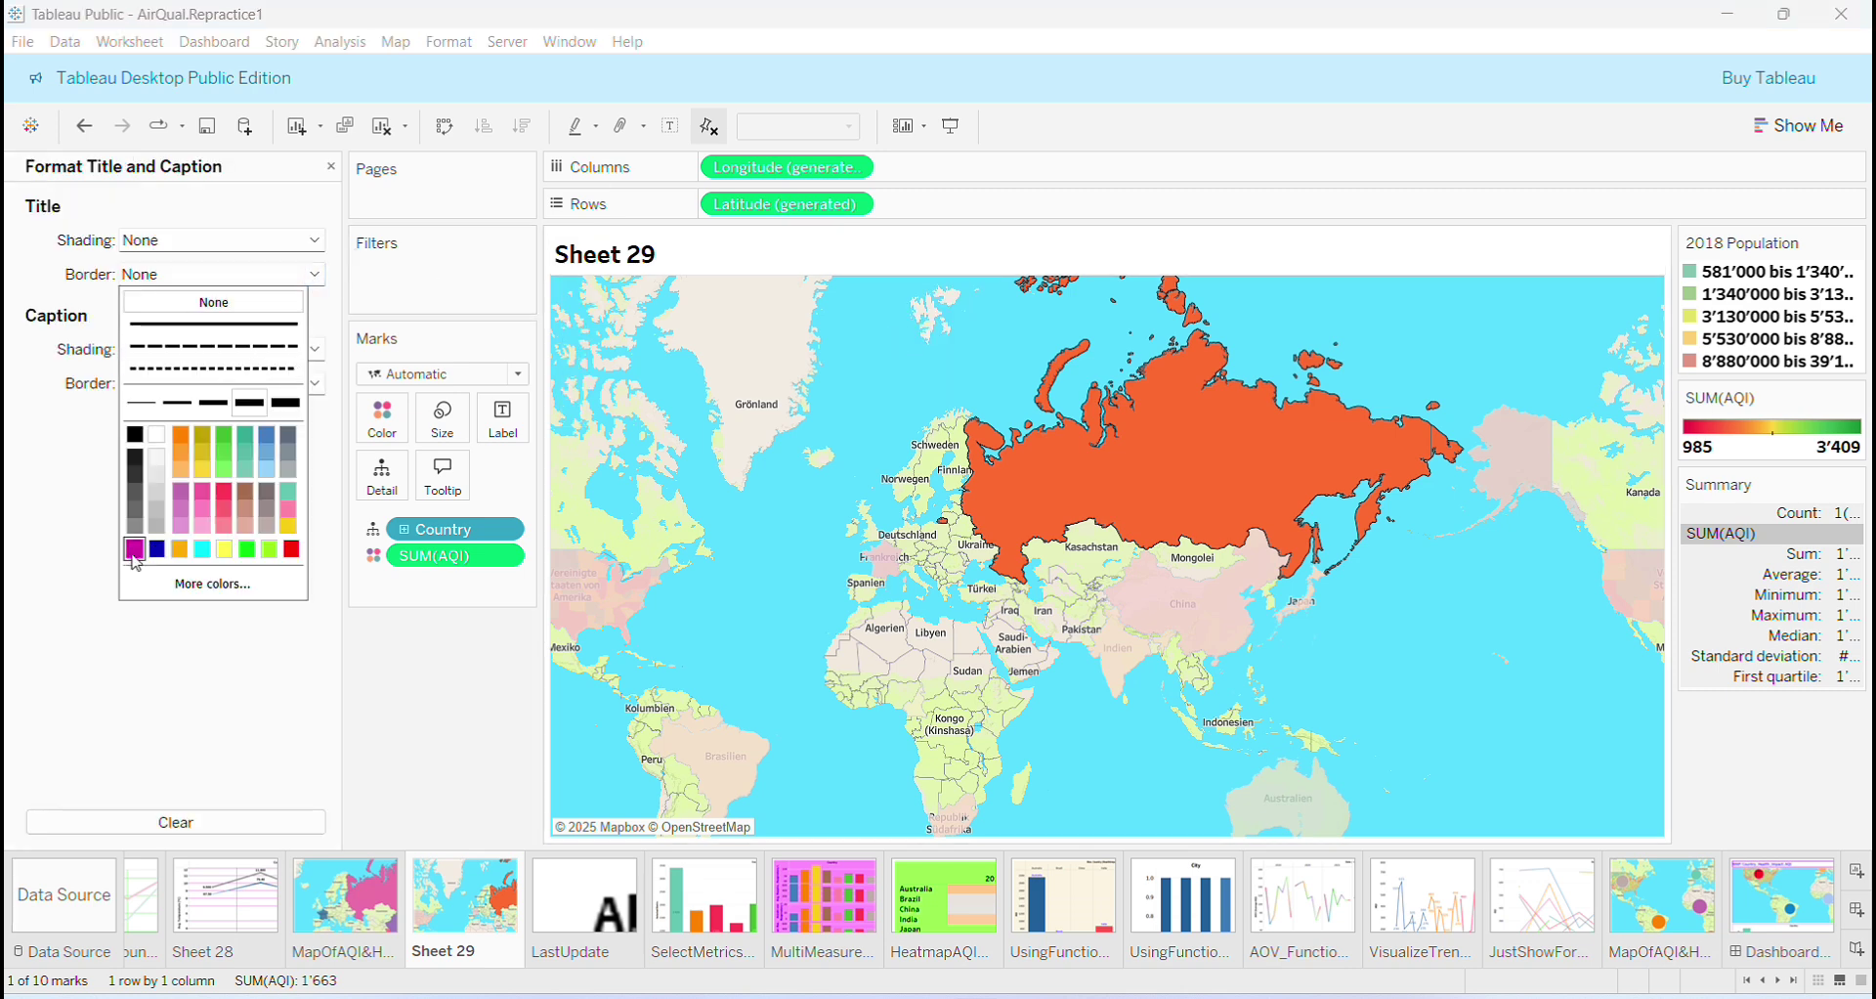
click(134, 549)
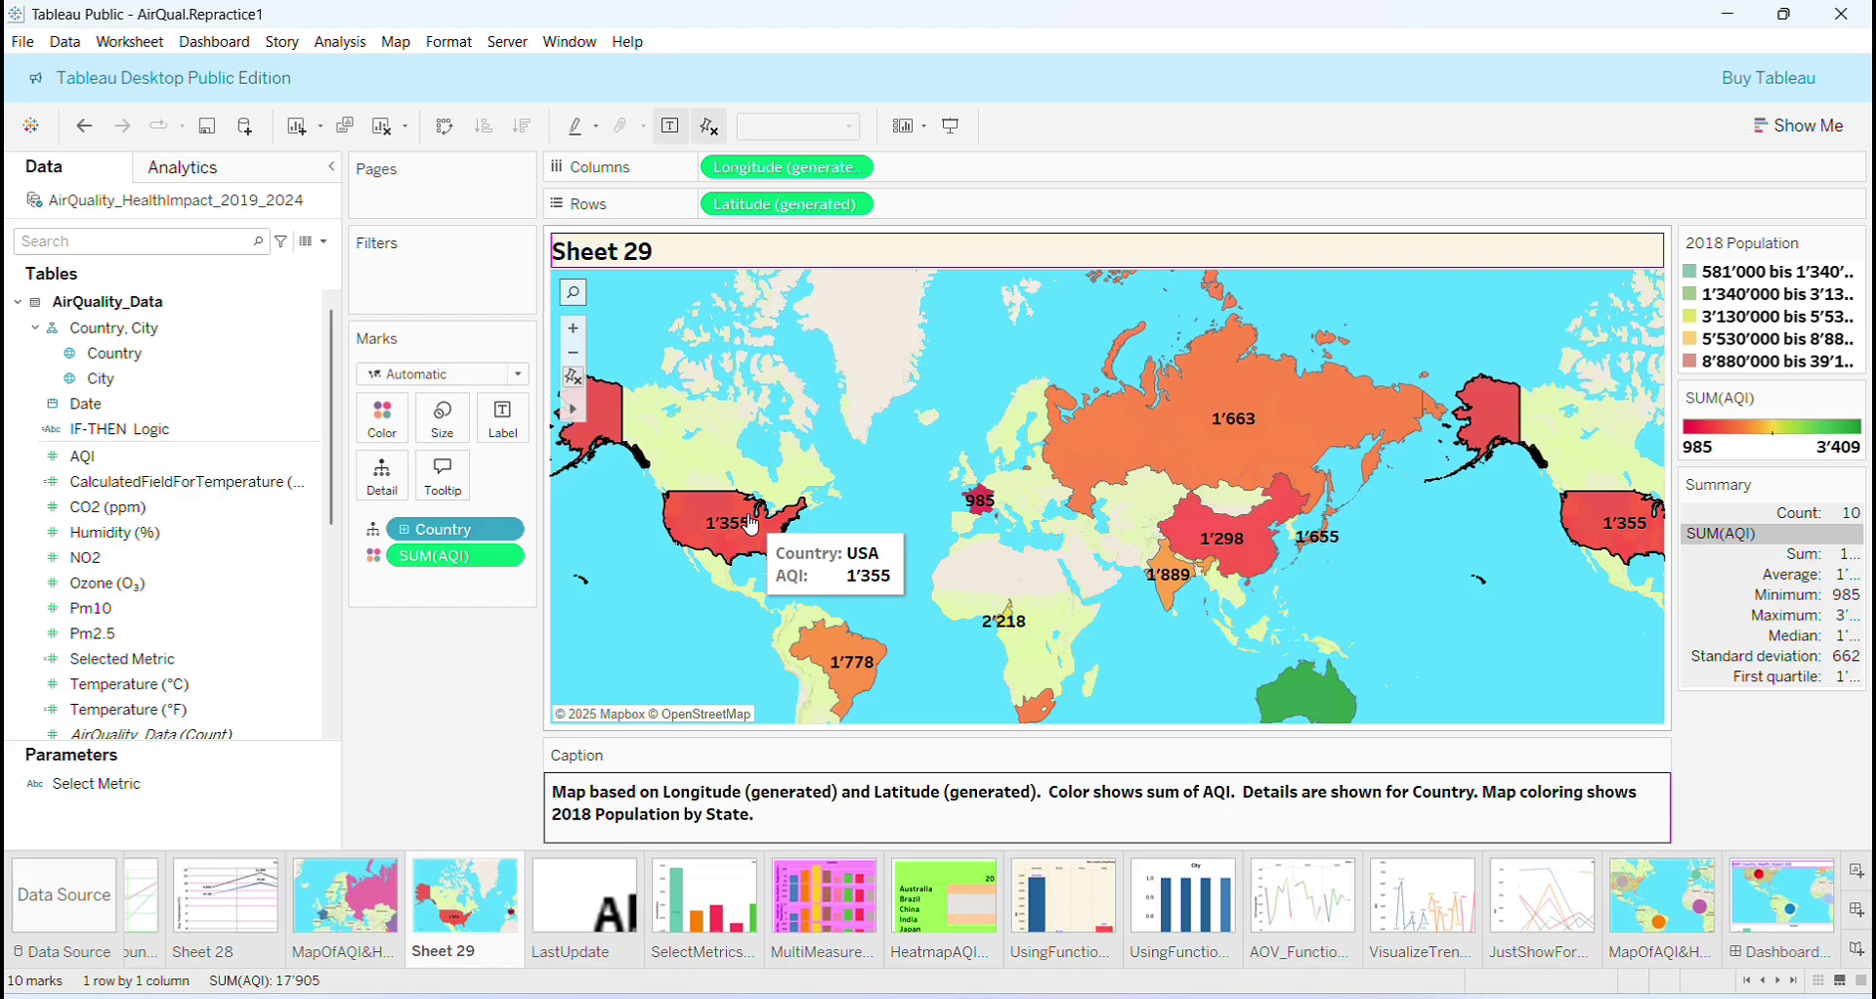
- Highlight Russia, the USA and Brazil one after another on the Sheet 29 map, clearing the selection in between
click(1198, 418)
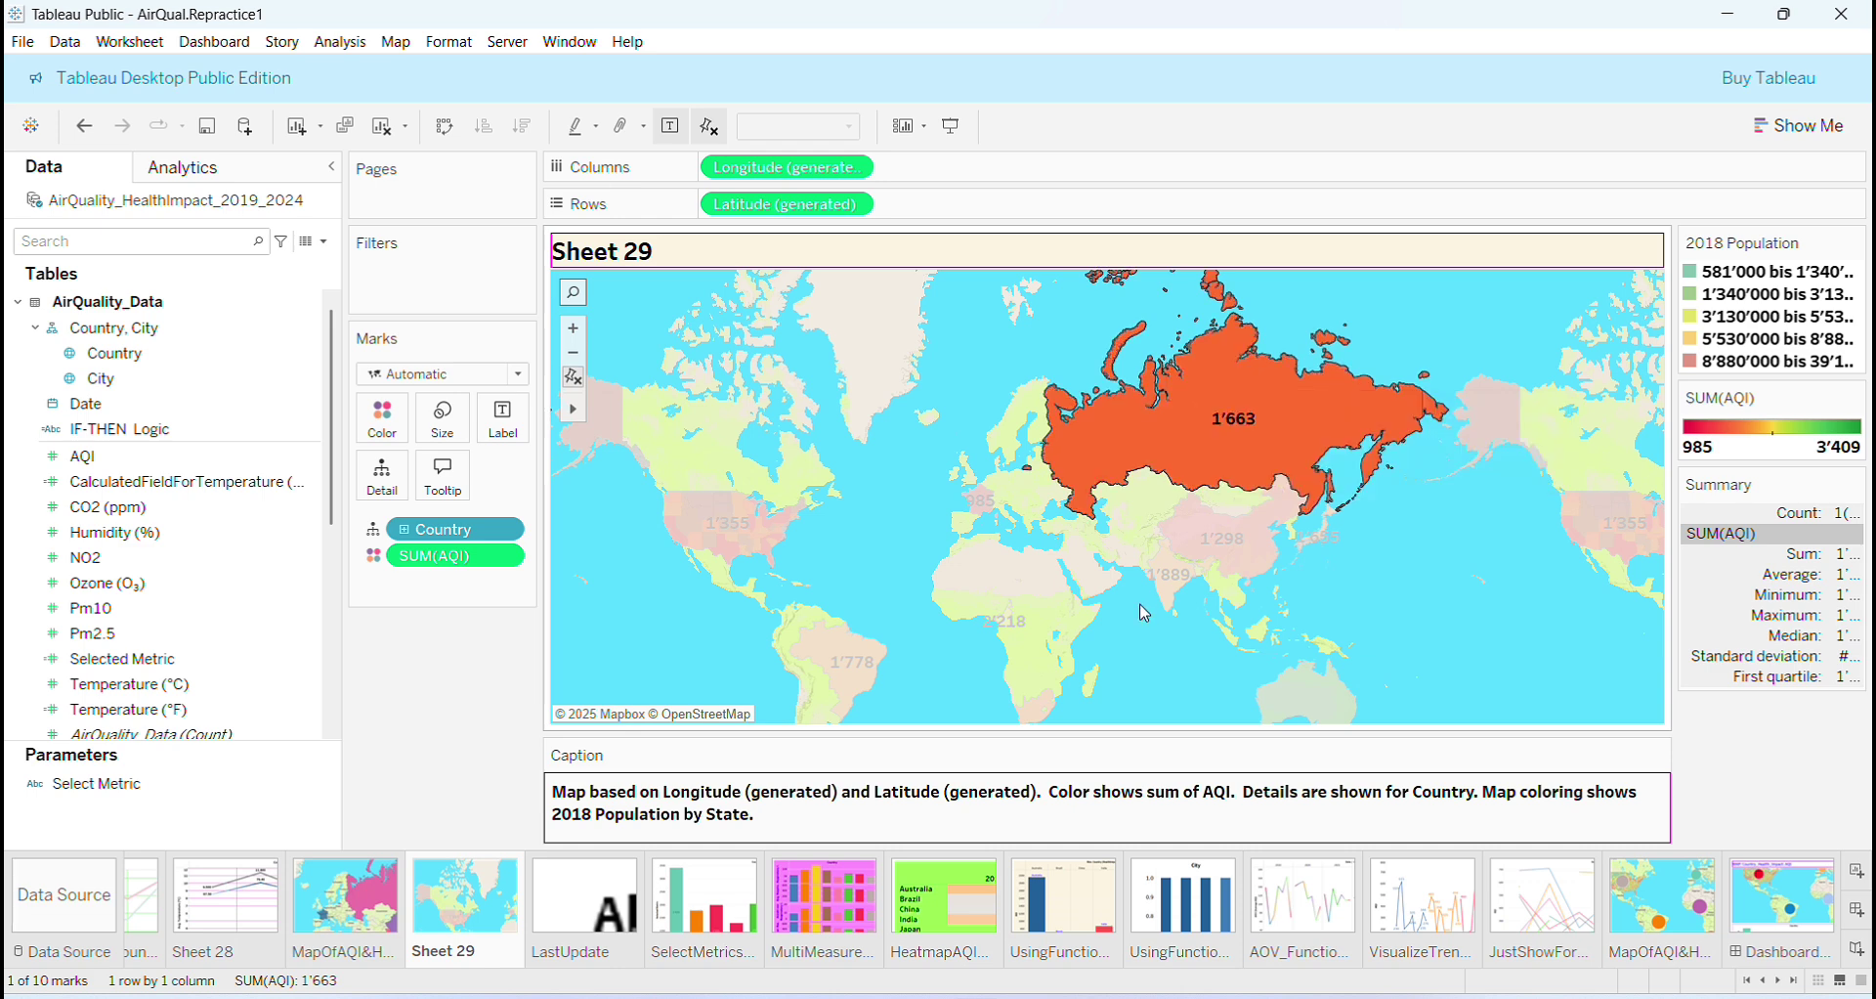
click(1118, 670)
click(714, 536)
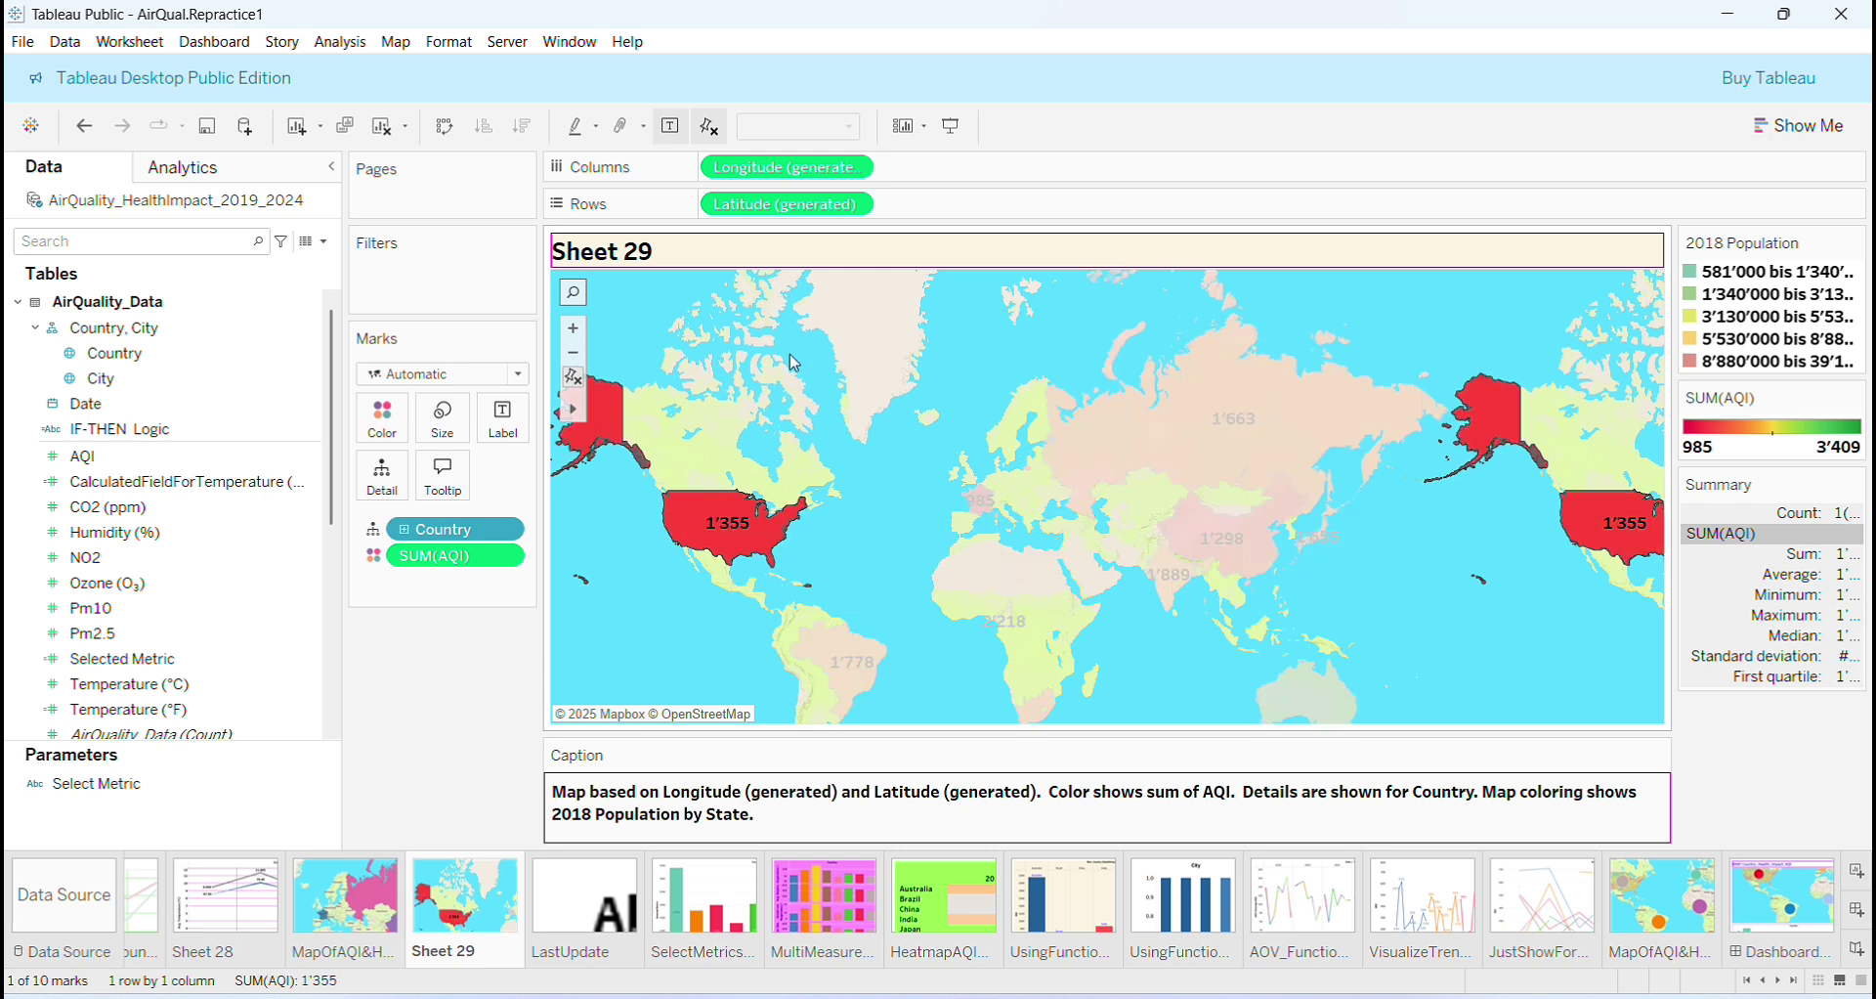
click(868, 305)
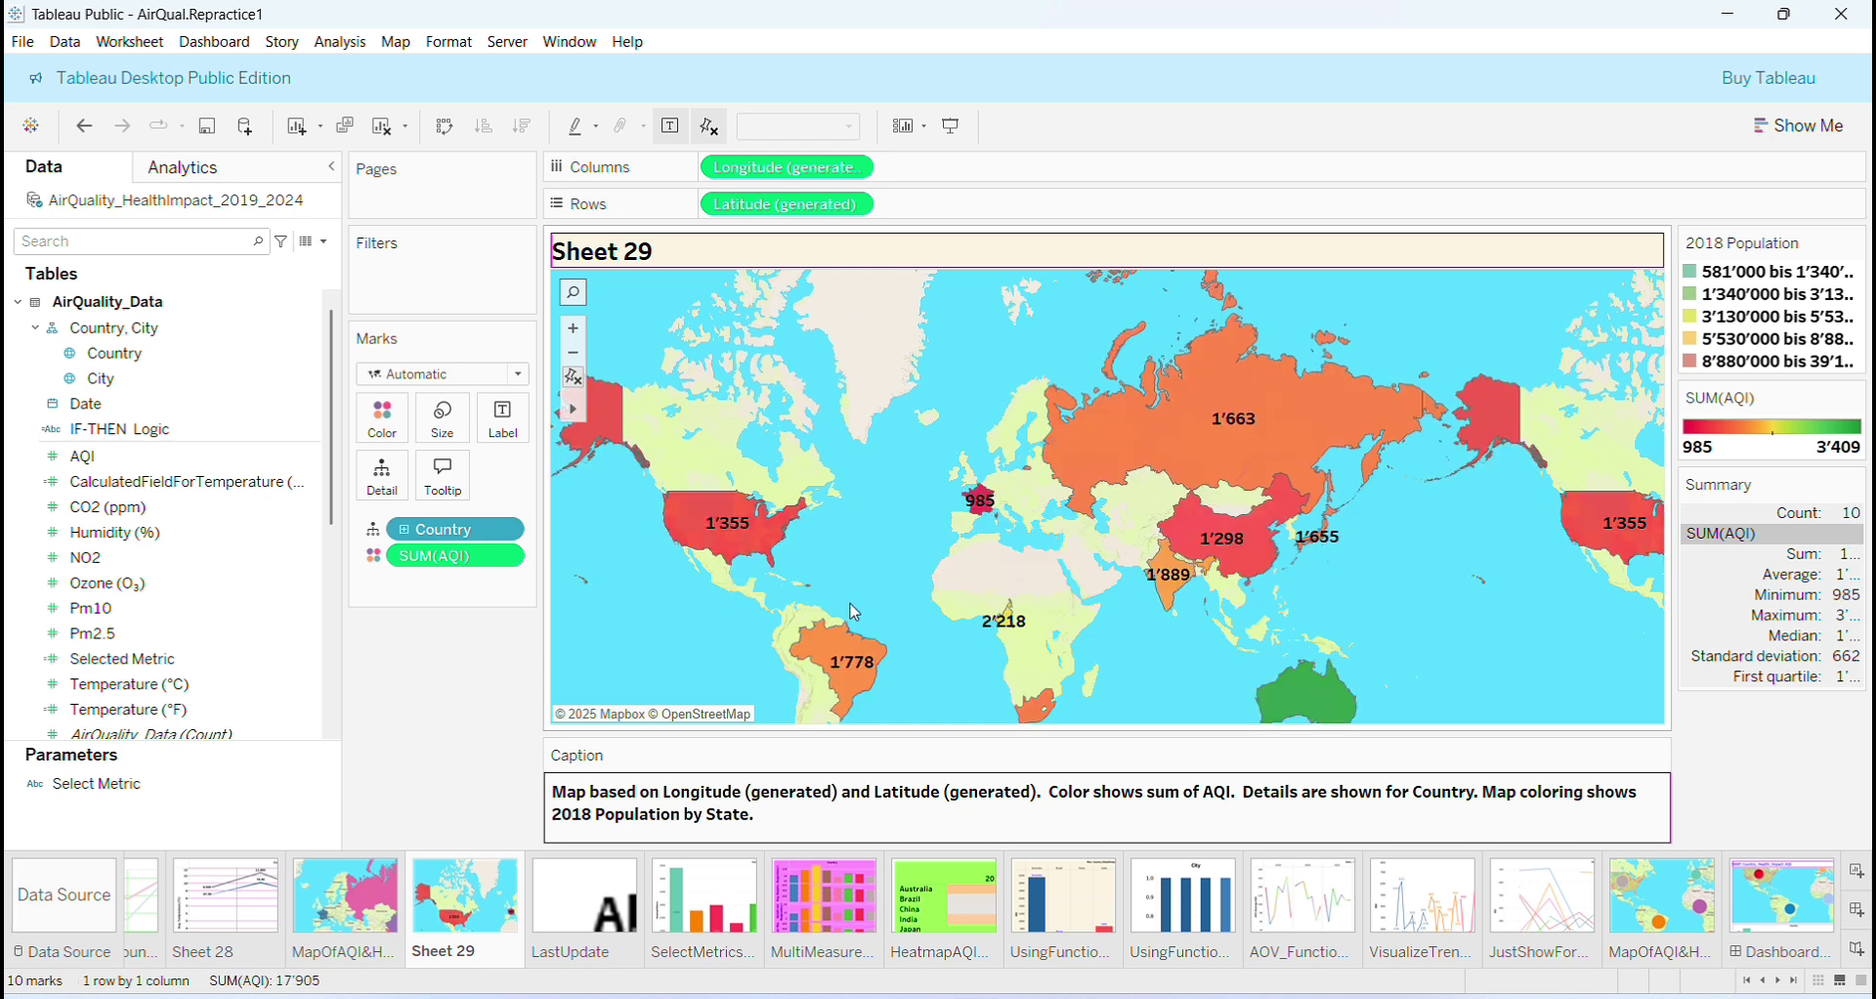
click(846, 665)
click(875, 383)
- Add a Country filter that includes all countries to Sheet 29 and display its filter card
drag(146, 363, 394, 272)
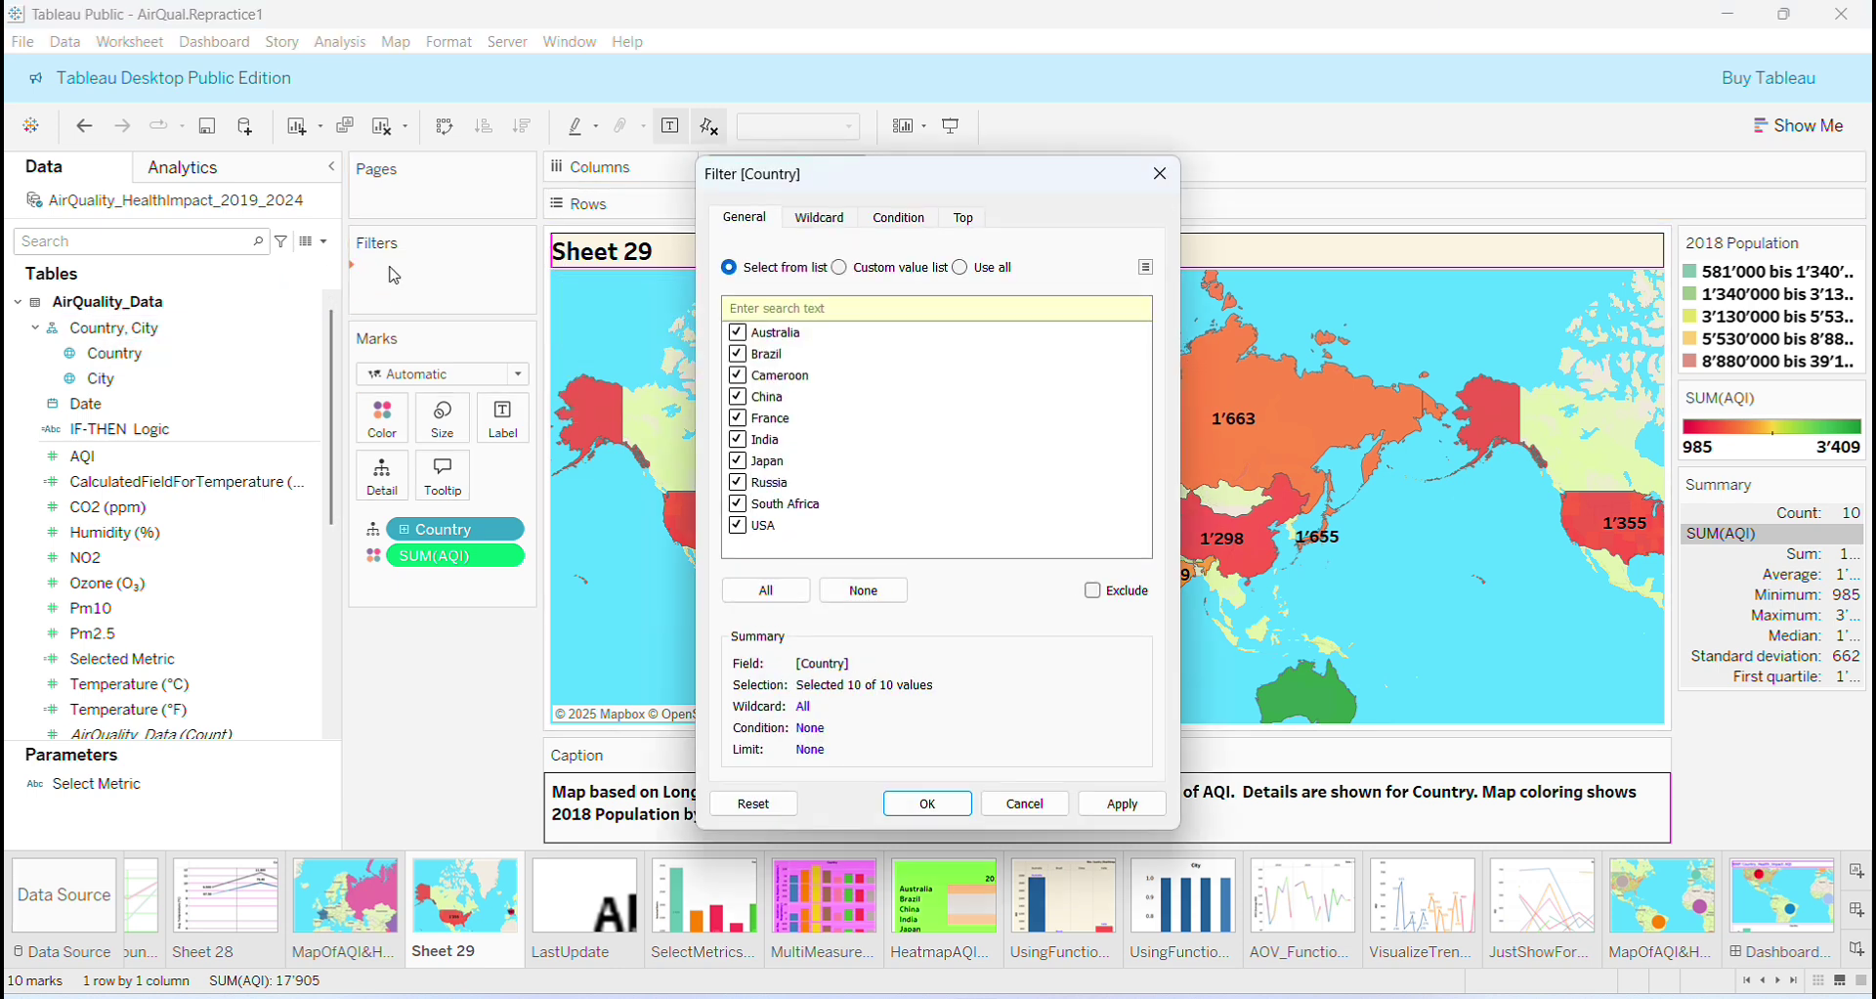
click(944, 804)
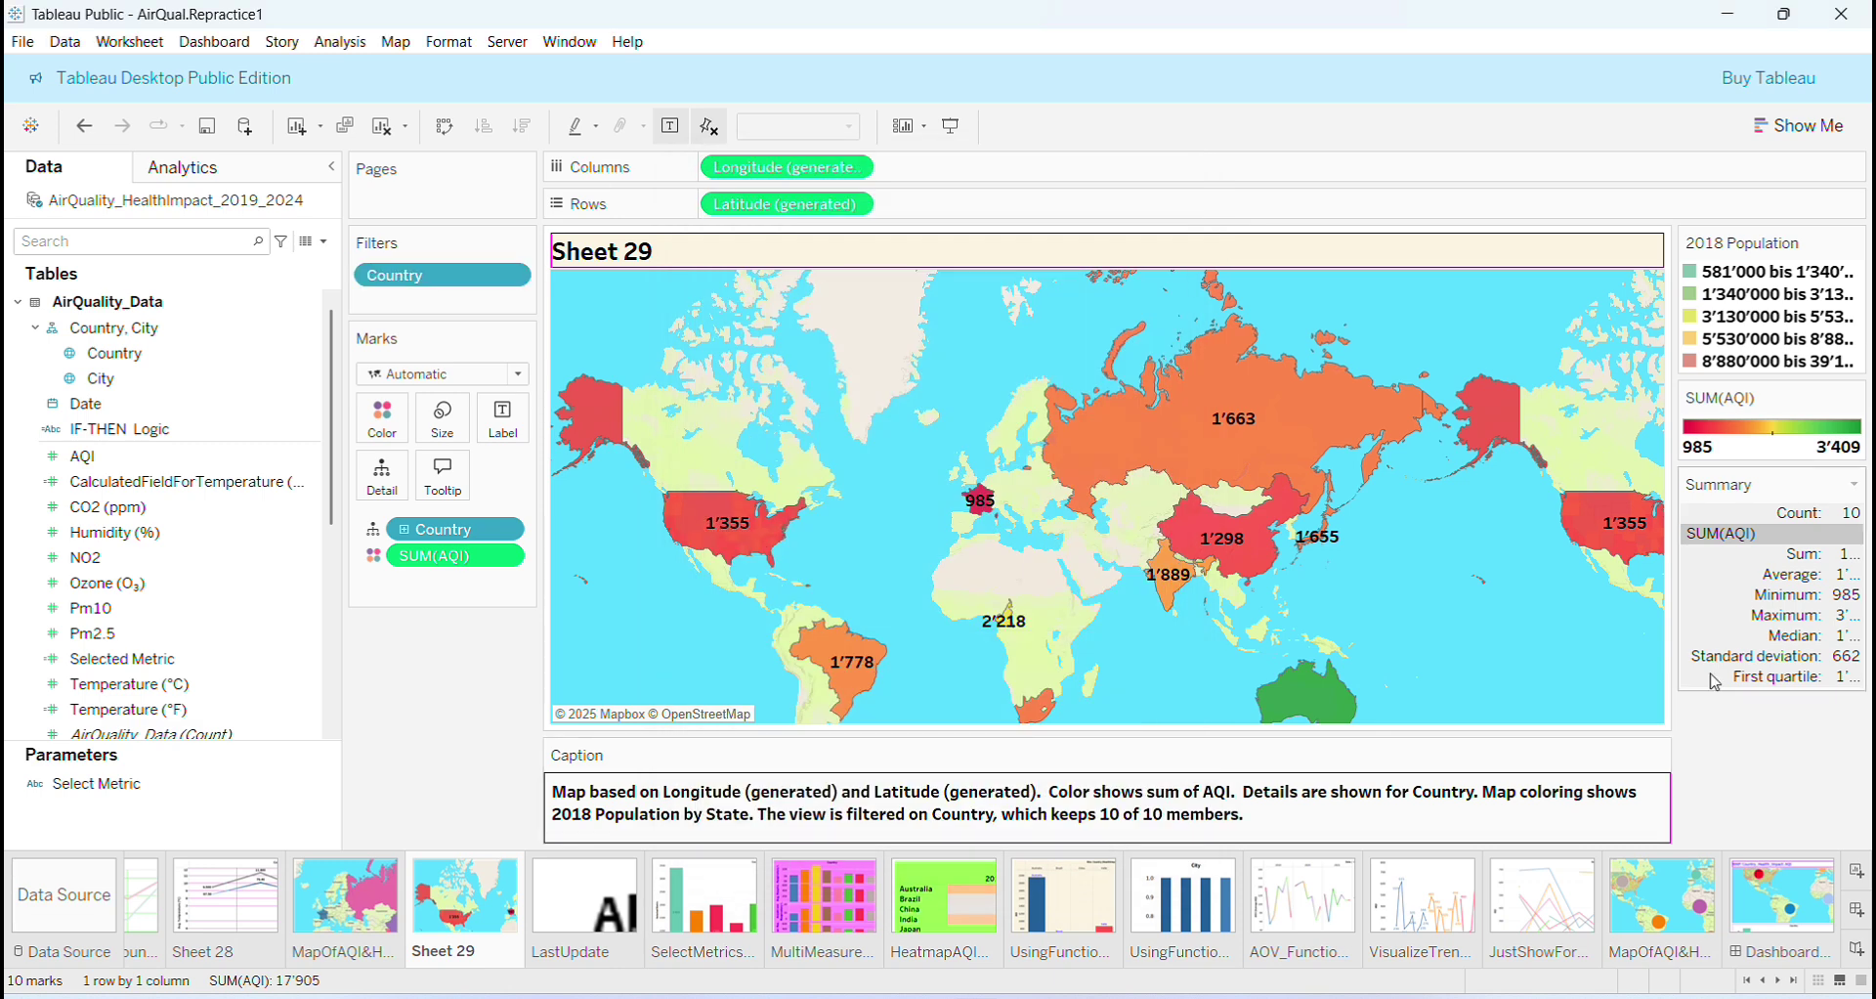
click(510, 274)
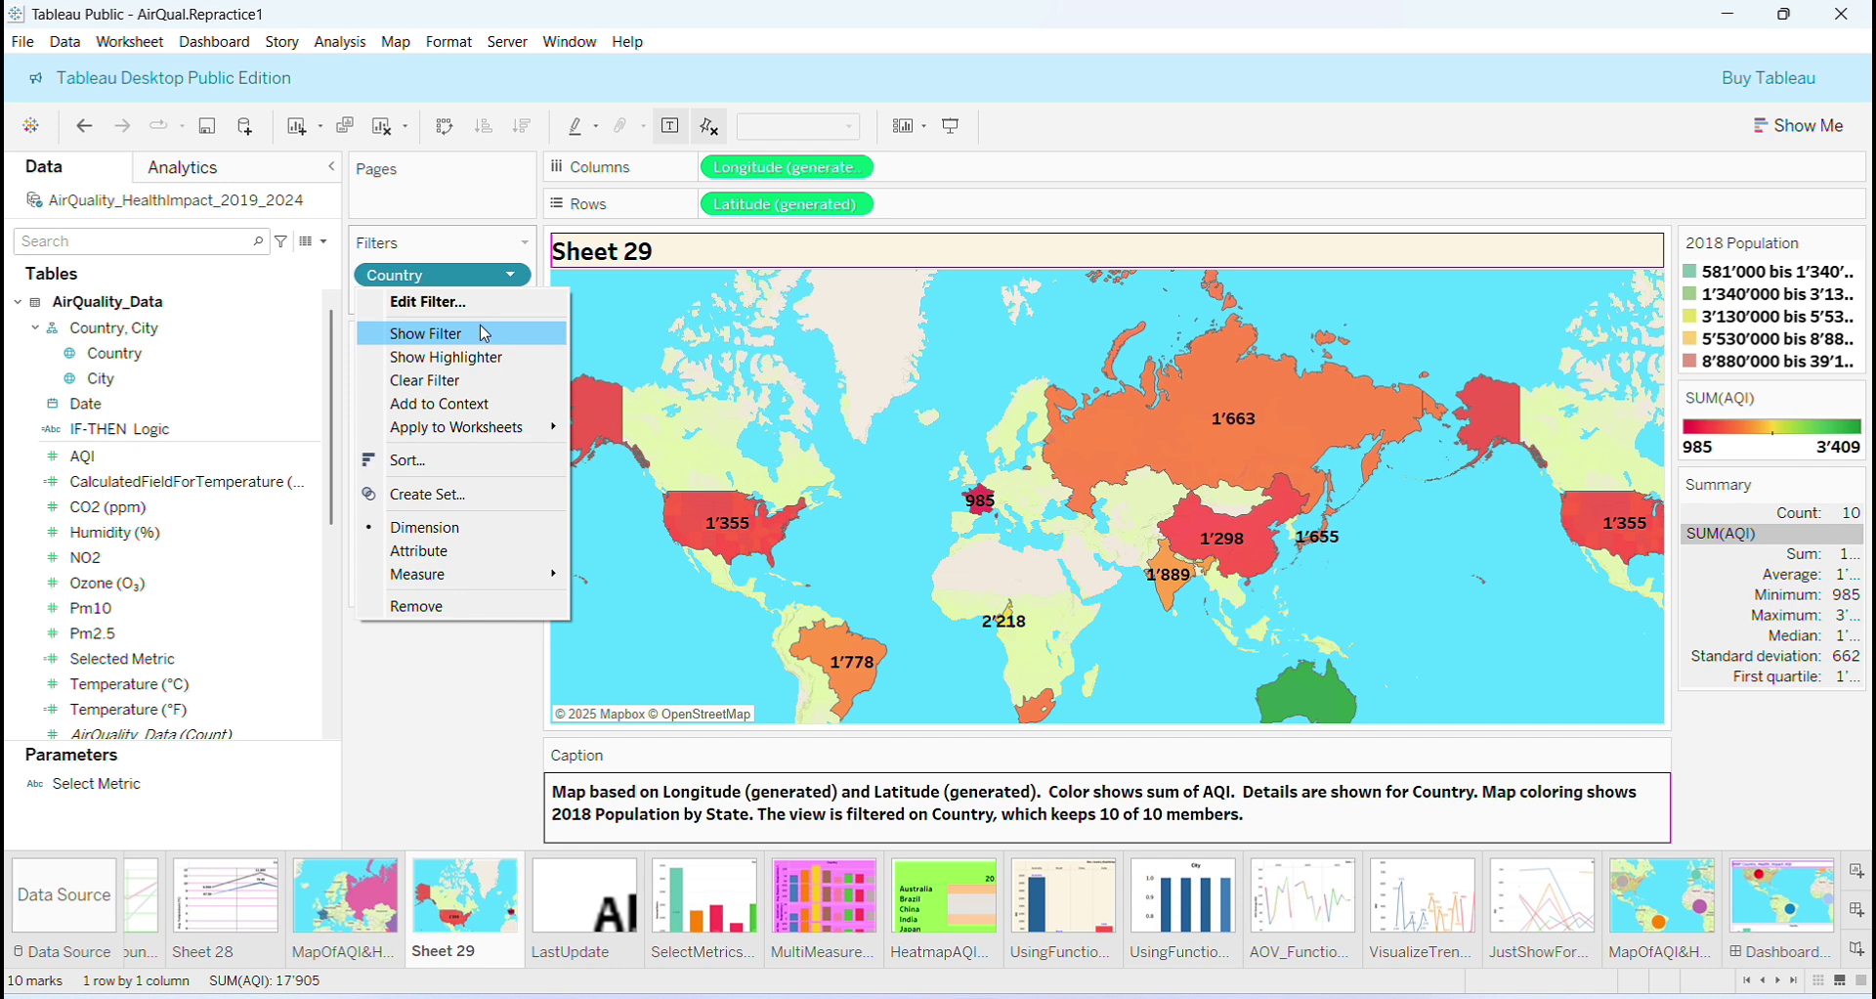
click(485, 333)
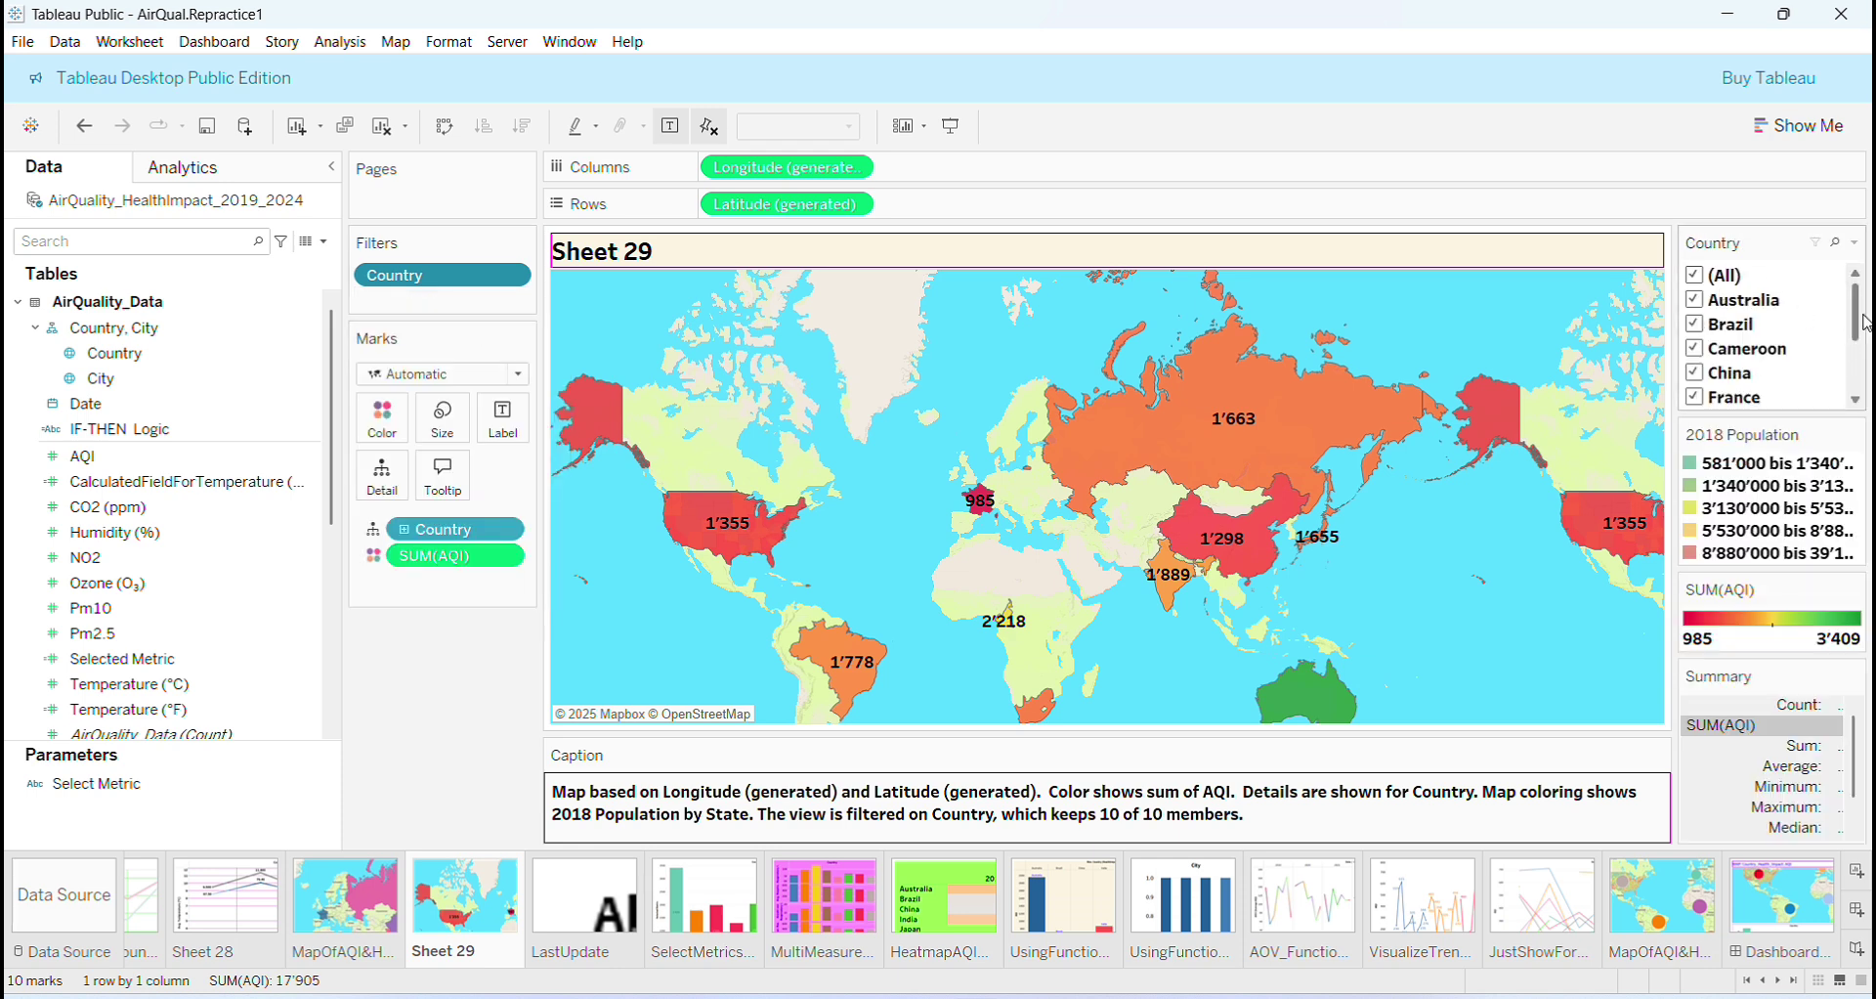
- Test the Country filter card by excluding Cameroon from the map and including it again
scroll(1855, 322, down, 2)
scroll(1855, 322, up, 2)
click(1697, 348)
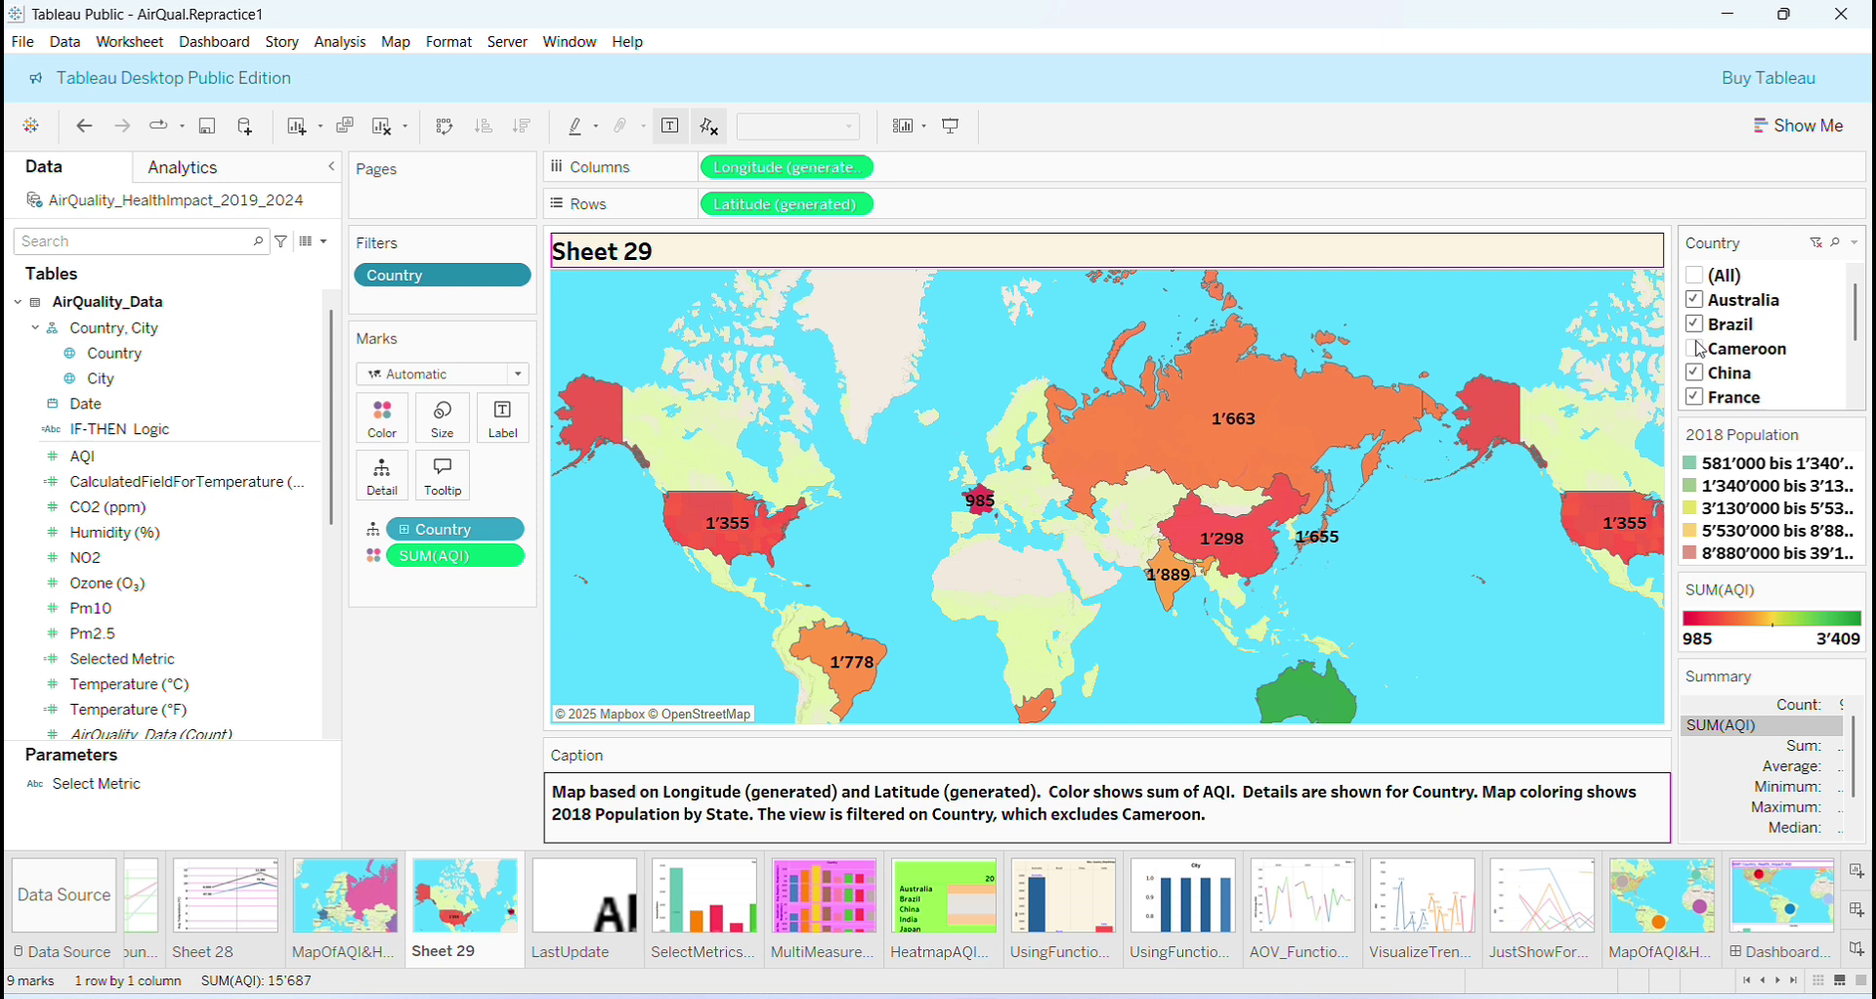
click(1698, 348)
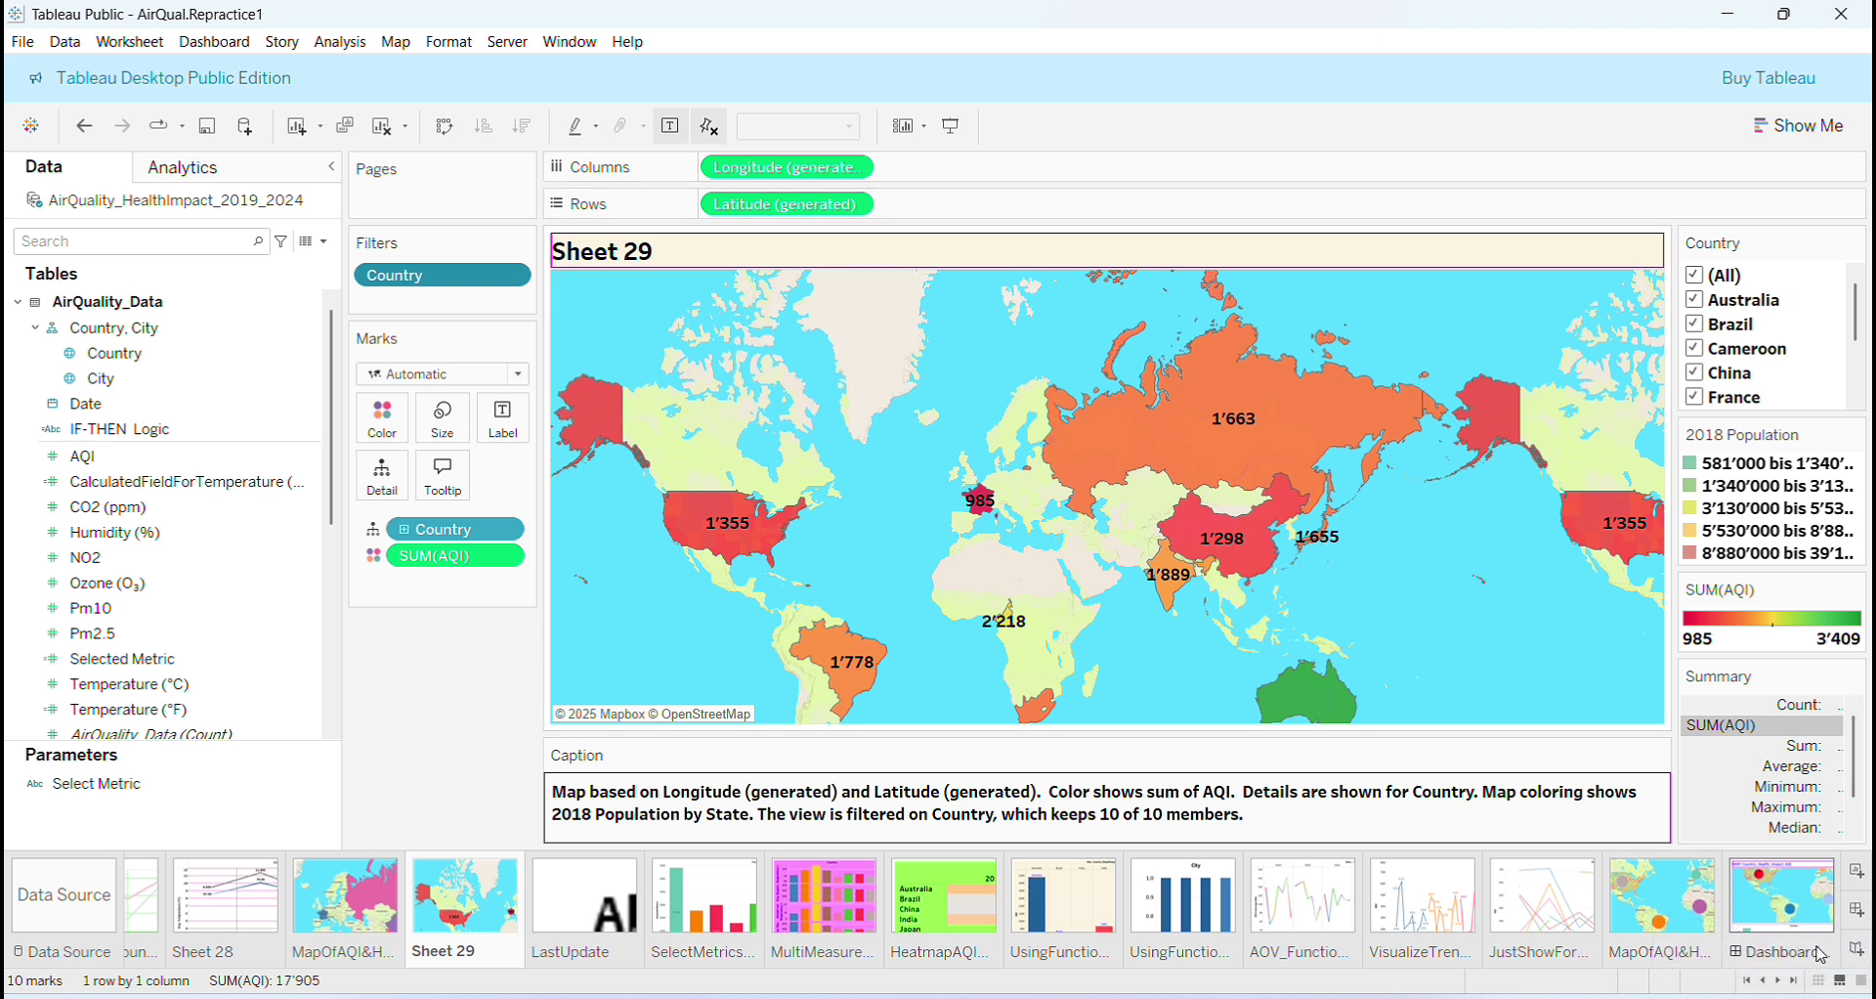
- Show all sheets of the workbook as thumbnails in the sheet sorter
click(1819, 983)
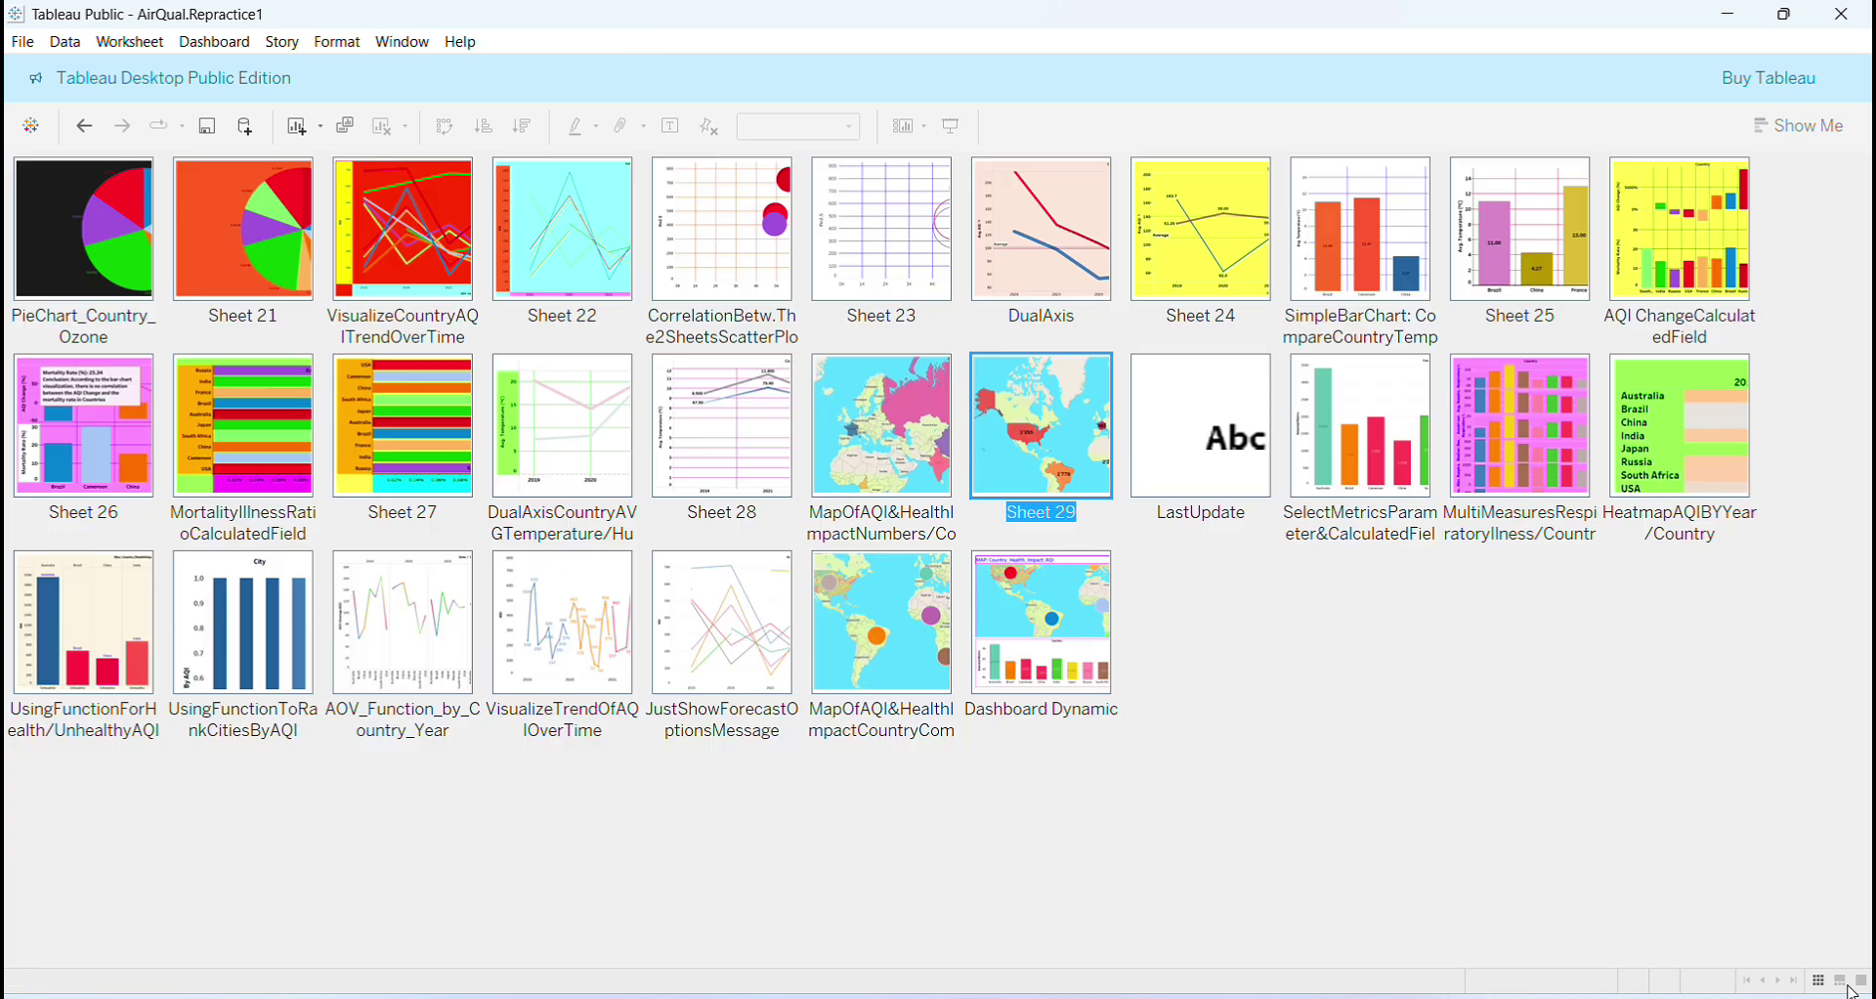